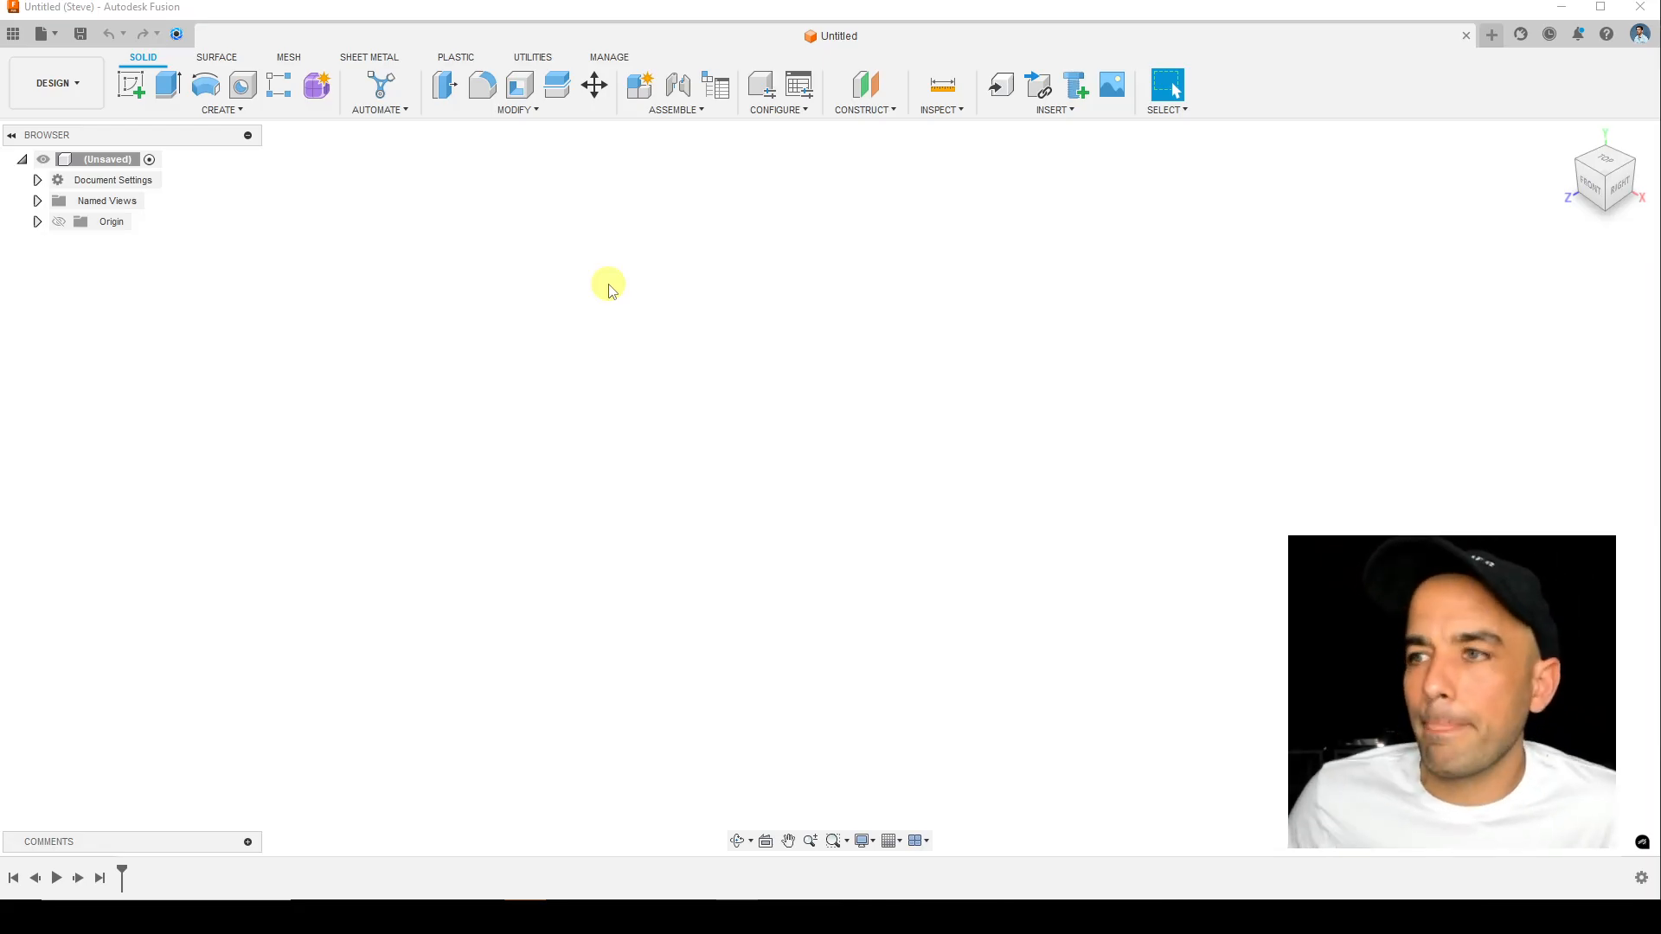
- Switch the program to working offline, accept the offline mode notice, and return it to working online
left_click(1551, 36)
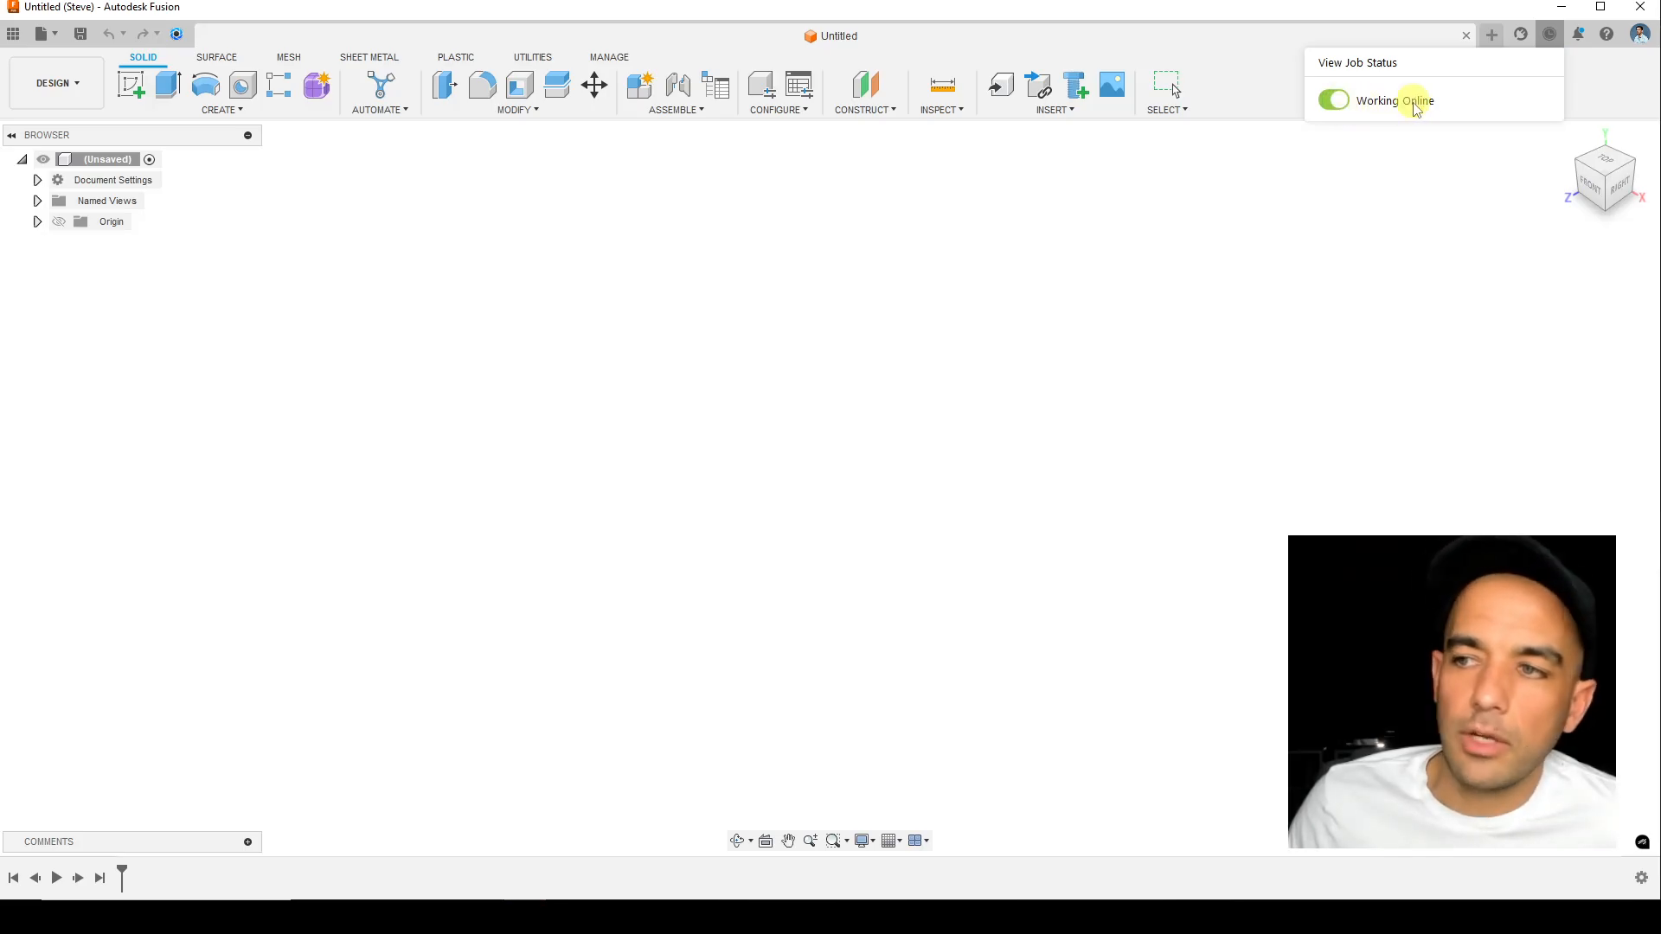
left_click(1347, 101)
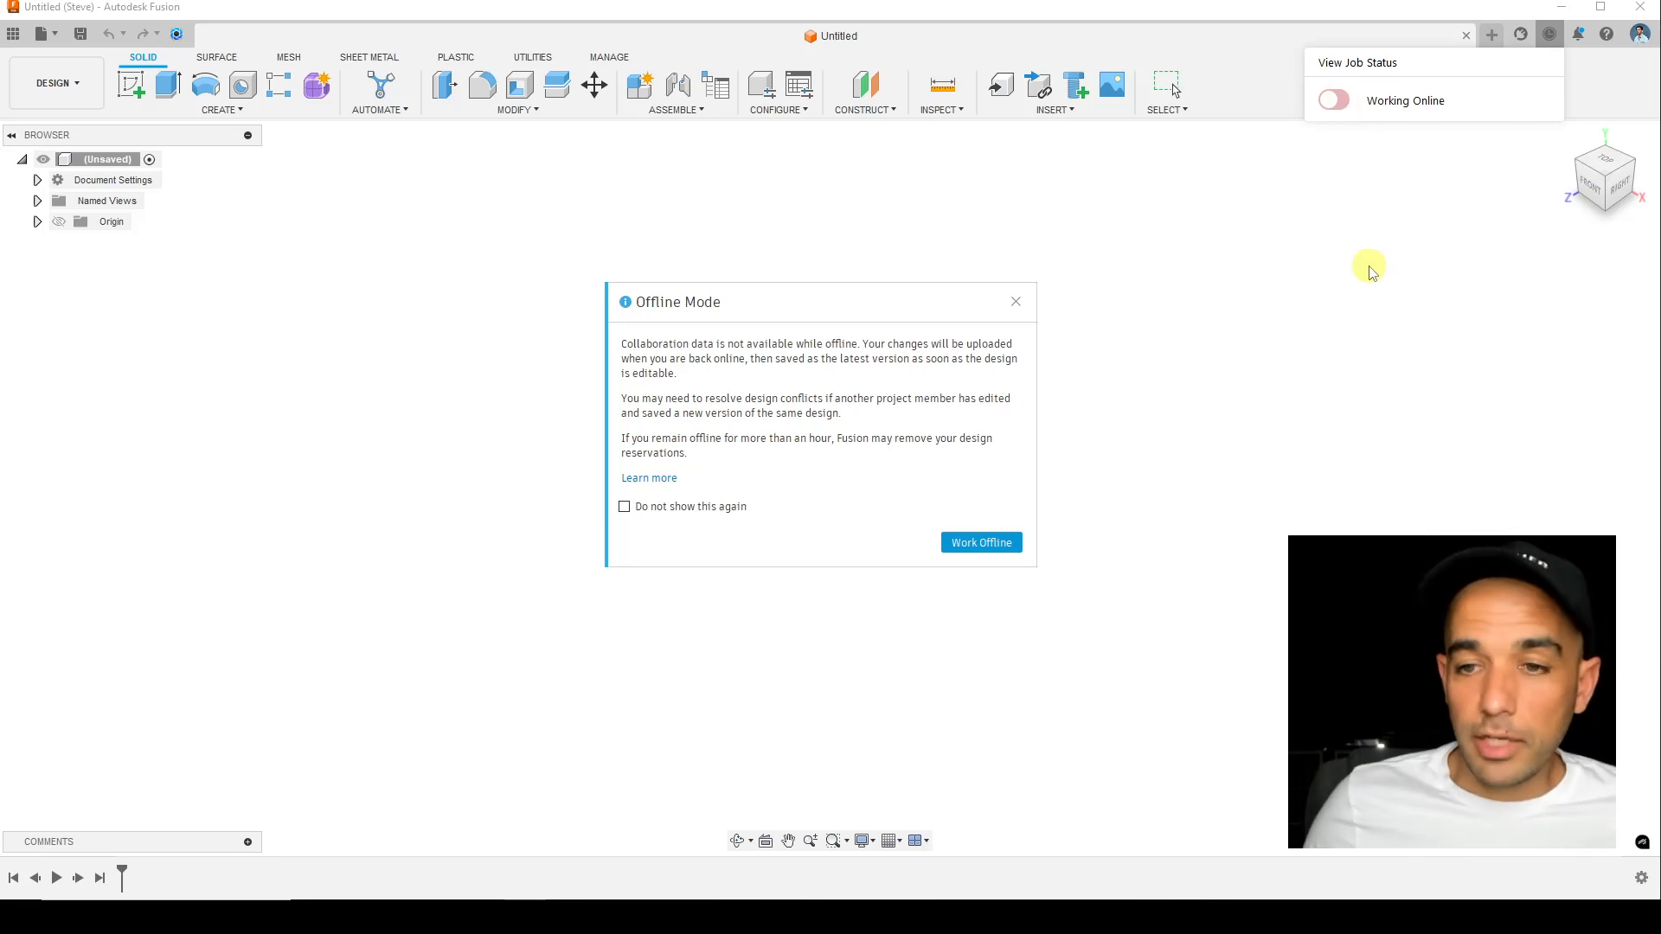
left_click(1003, 545)
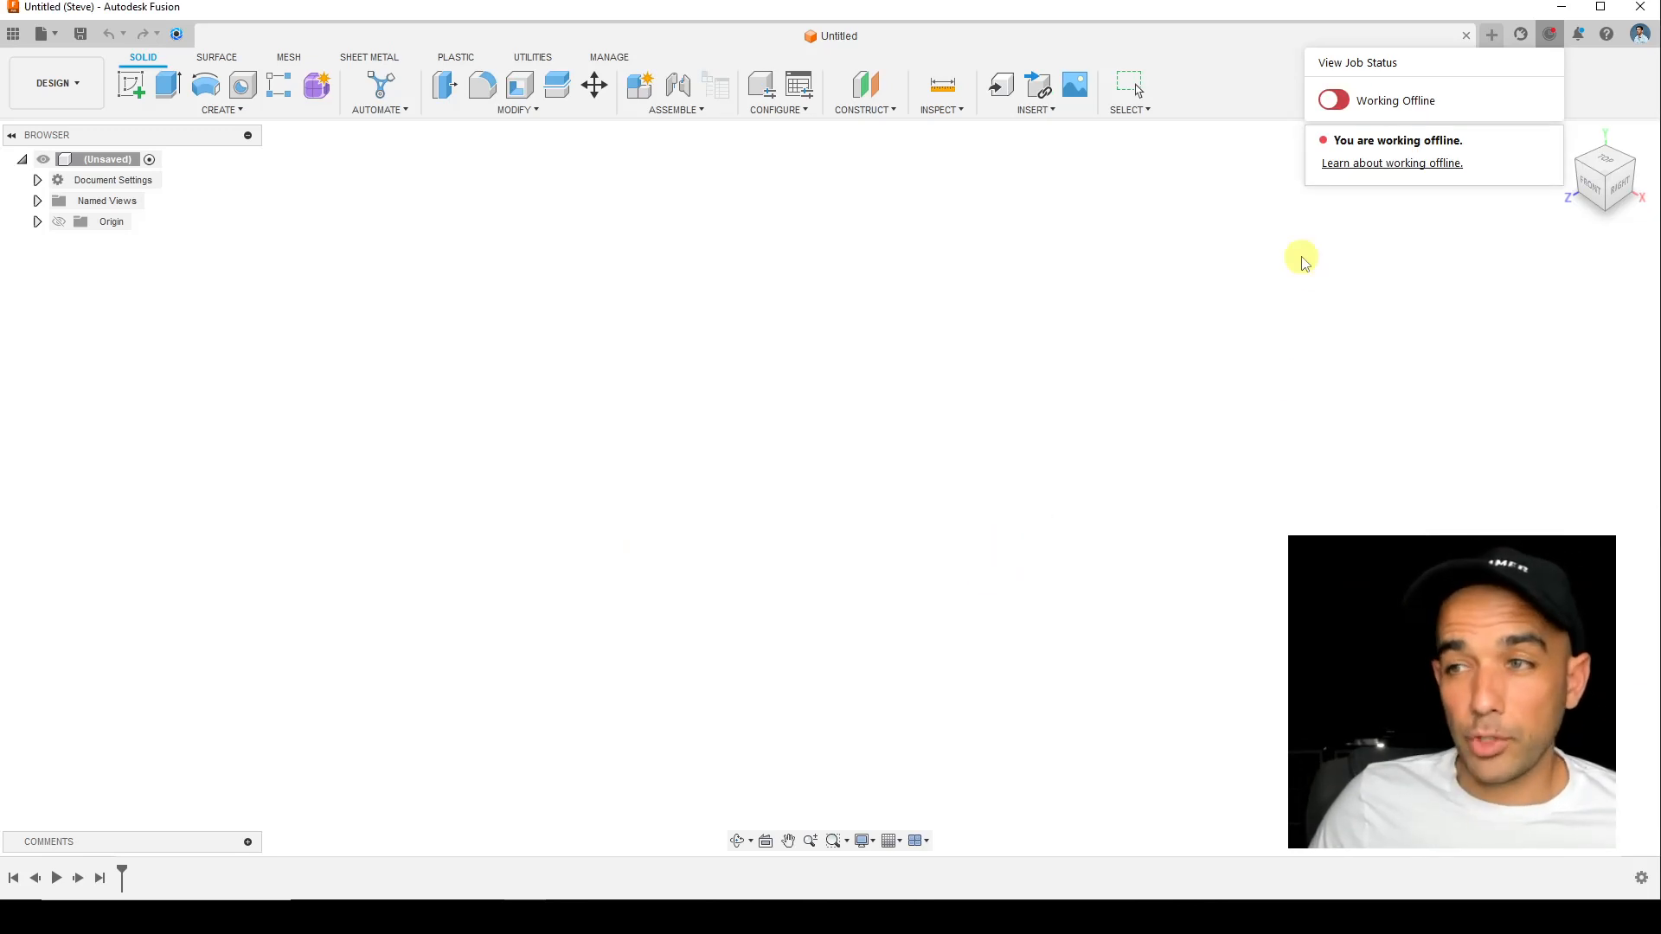
left_click(1332, 100)
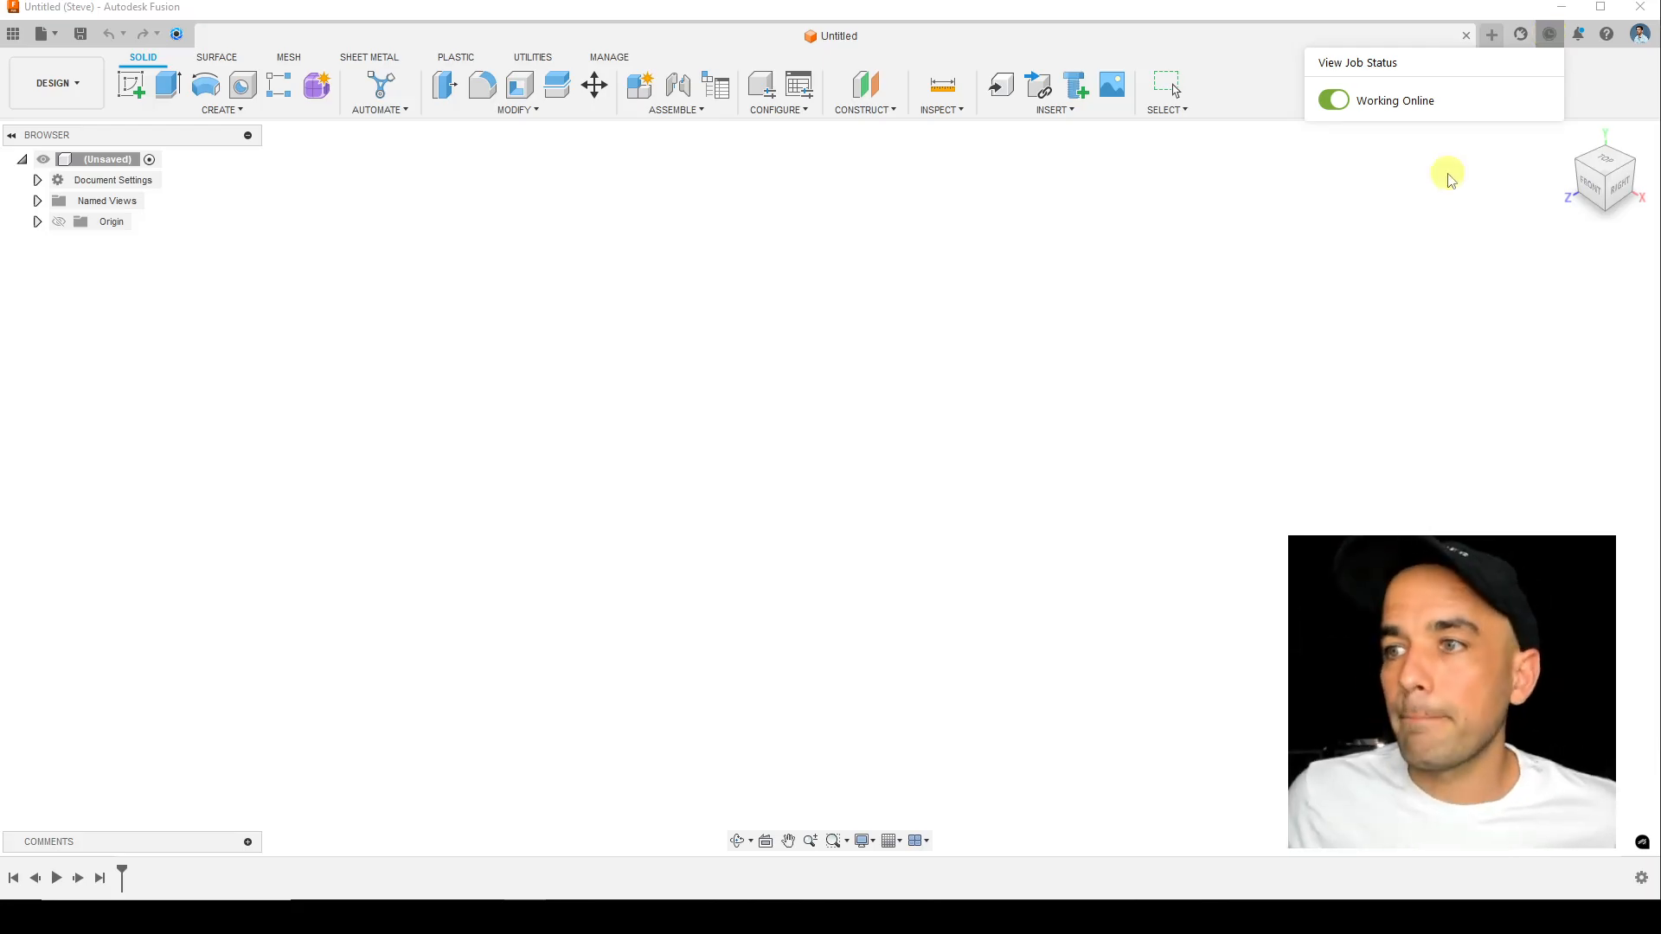
key("Escape")
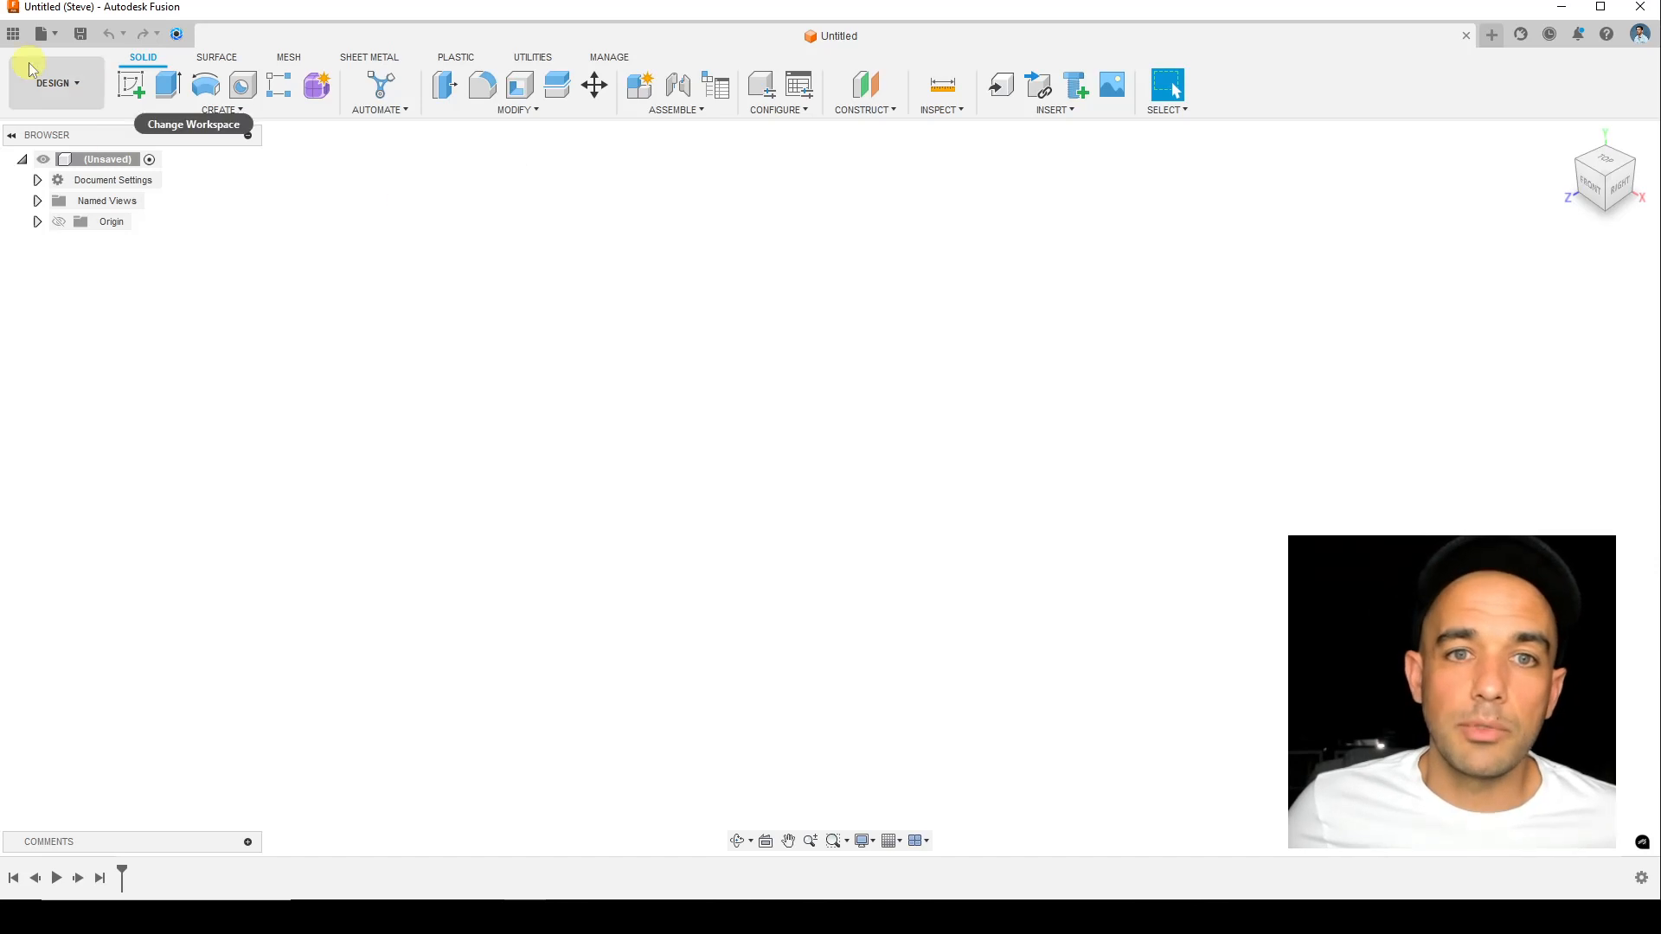
- Browse the stored projects, including the Workholding folder inside the CNC Beginner's Guide project, and return to the empty design
left_click(15, 39)
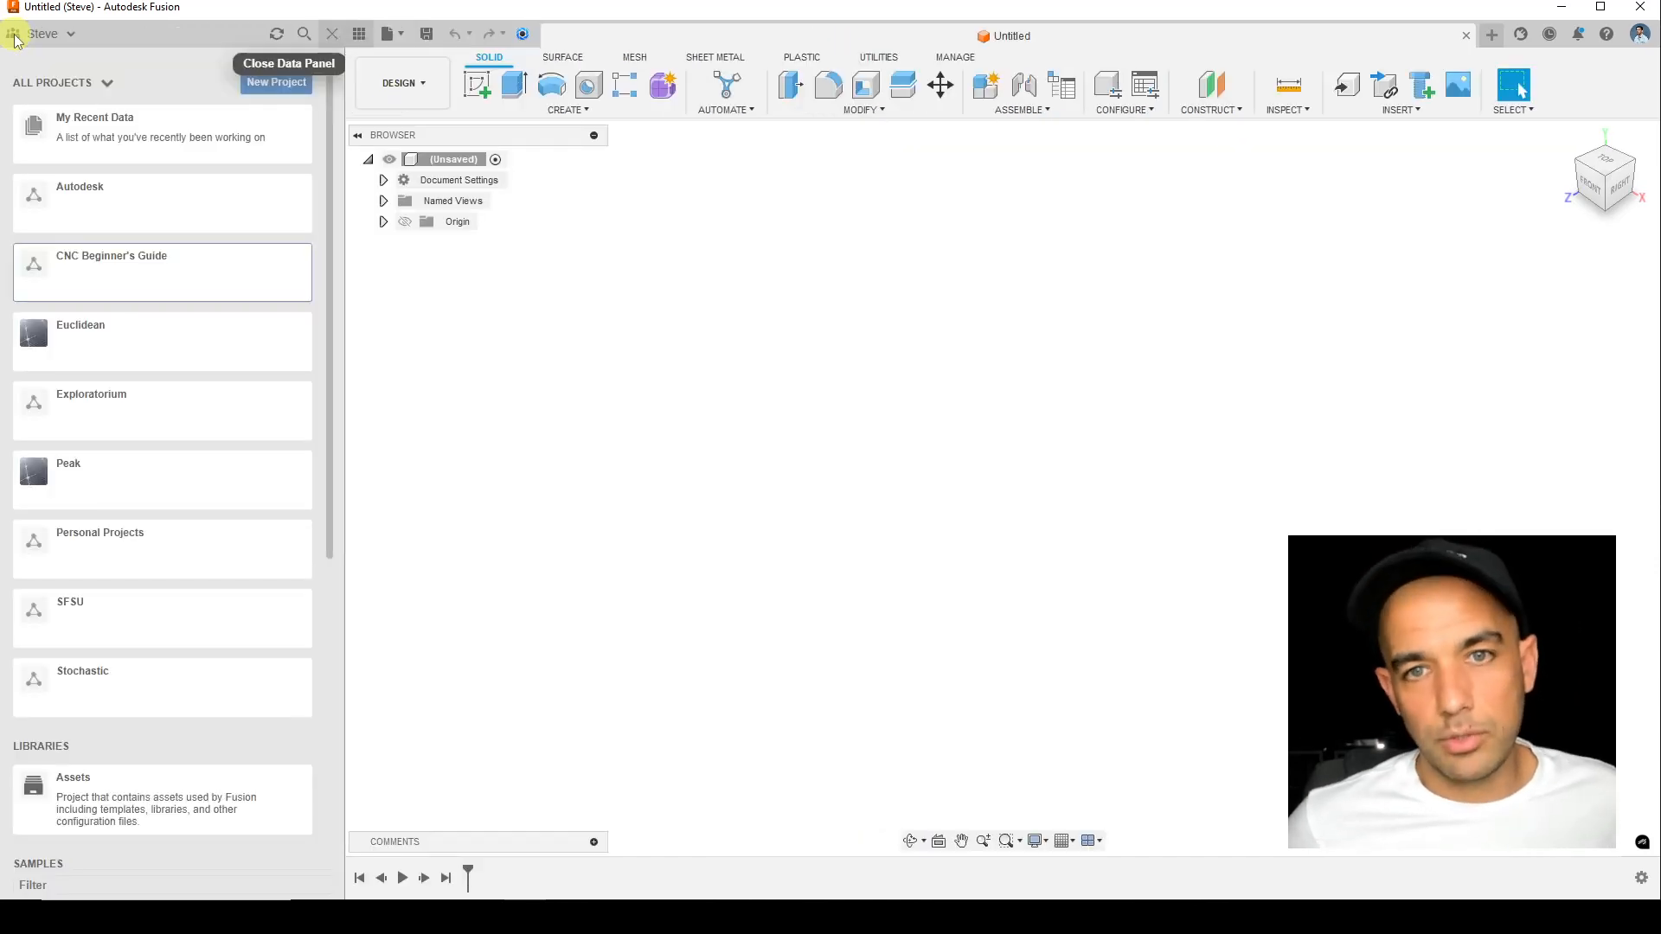
left_click(331, 34)
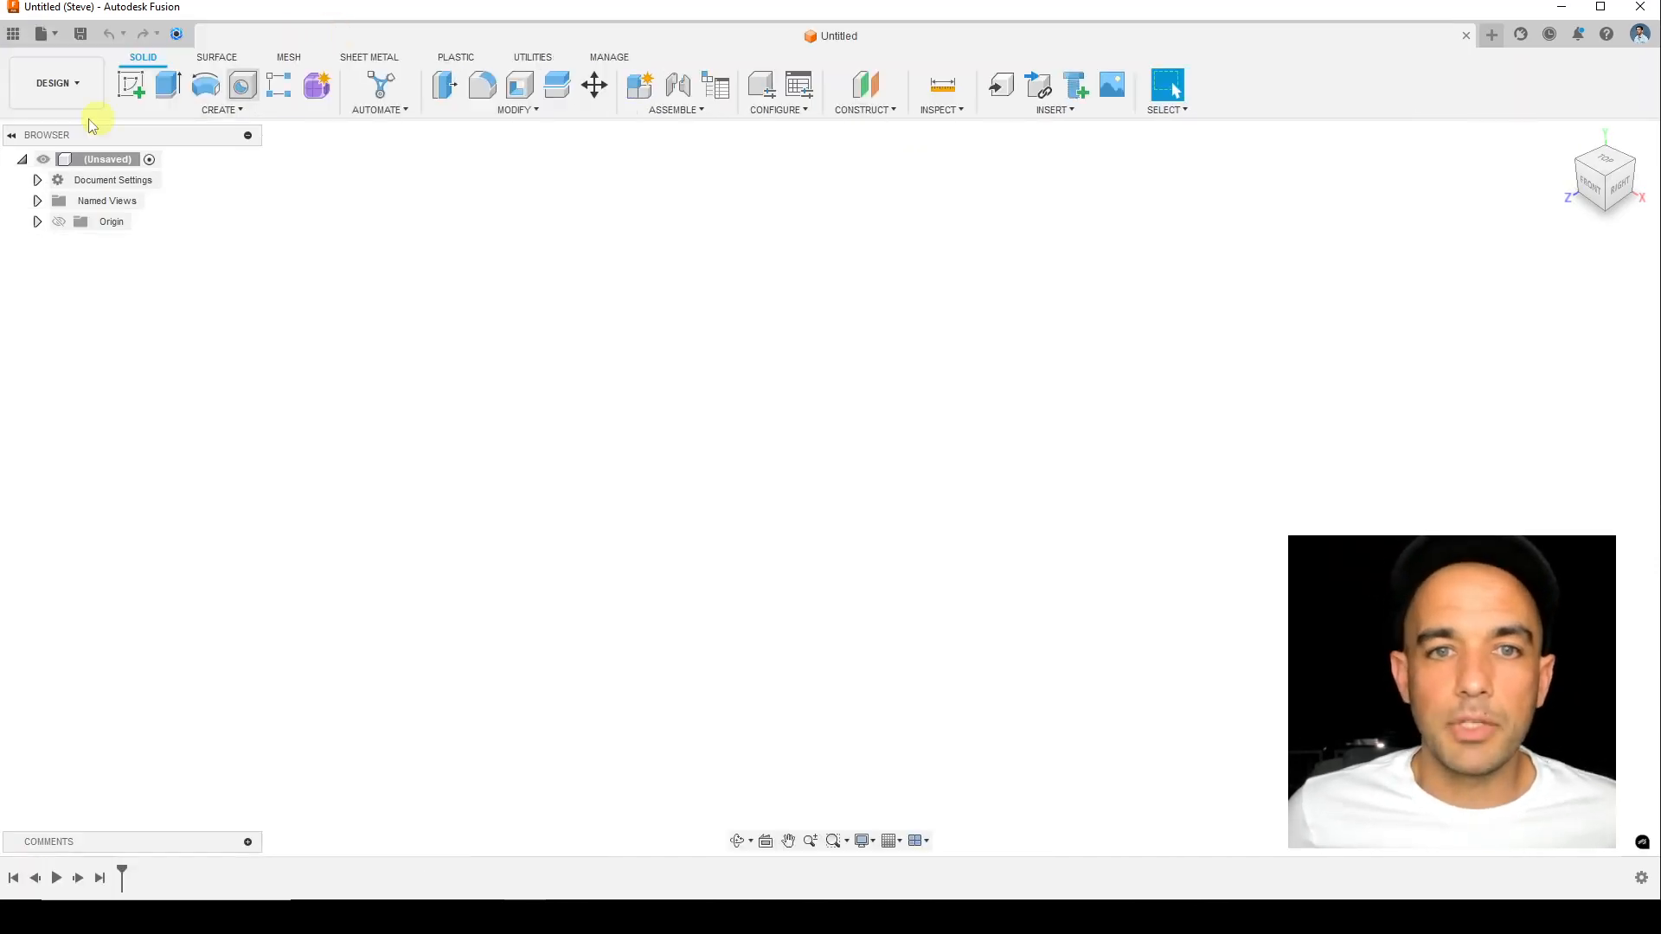
left_click(13, 37)
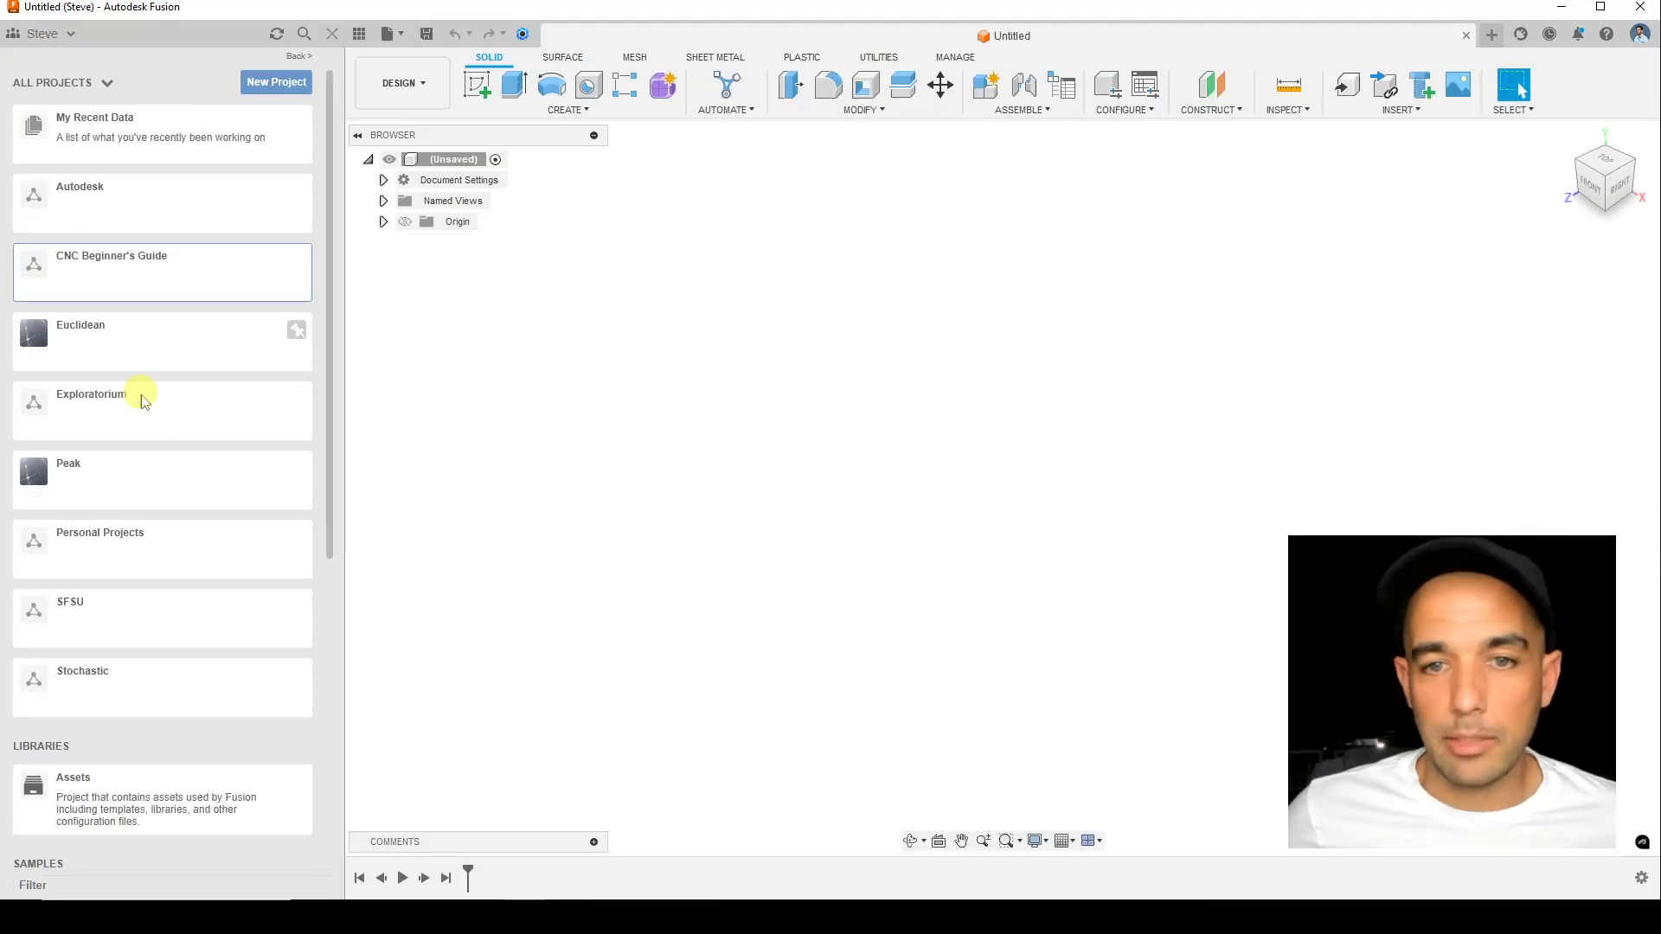
mouse_move(331, 174)
left_mouse_down()
mouse_move(323, 234)
mouse_move(320, 154)
left_mouse_up()
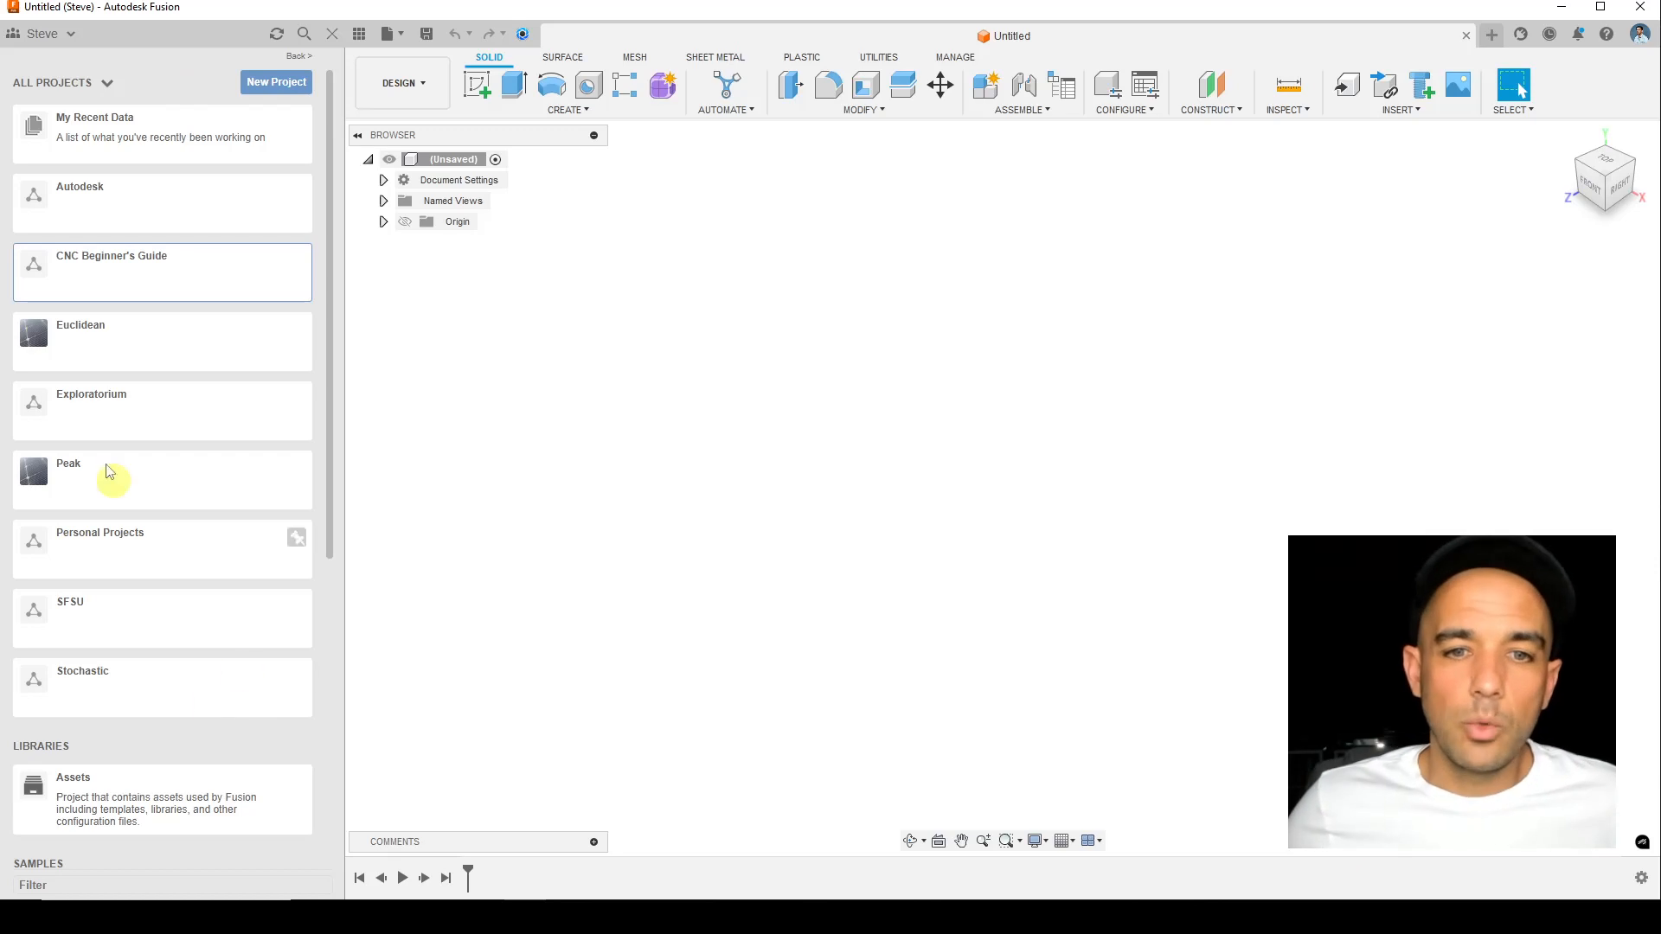
left_click(133, 284)
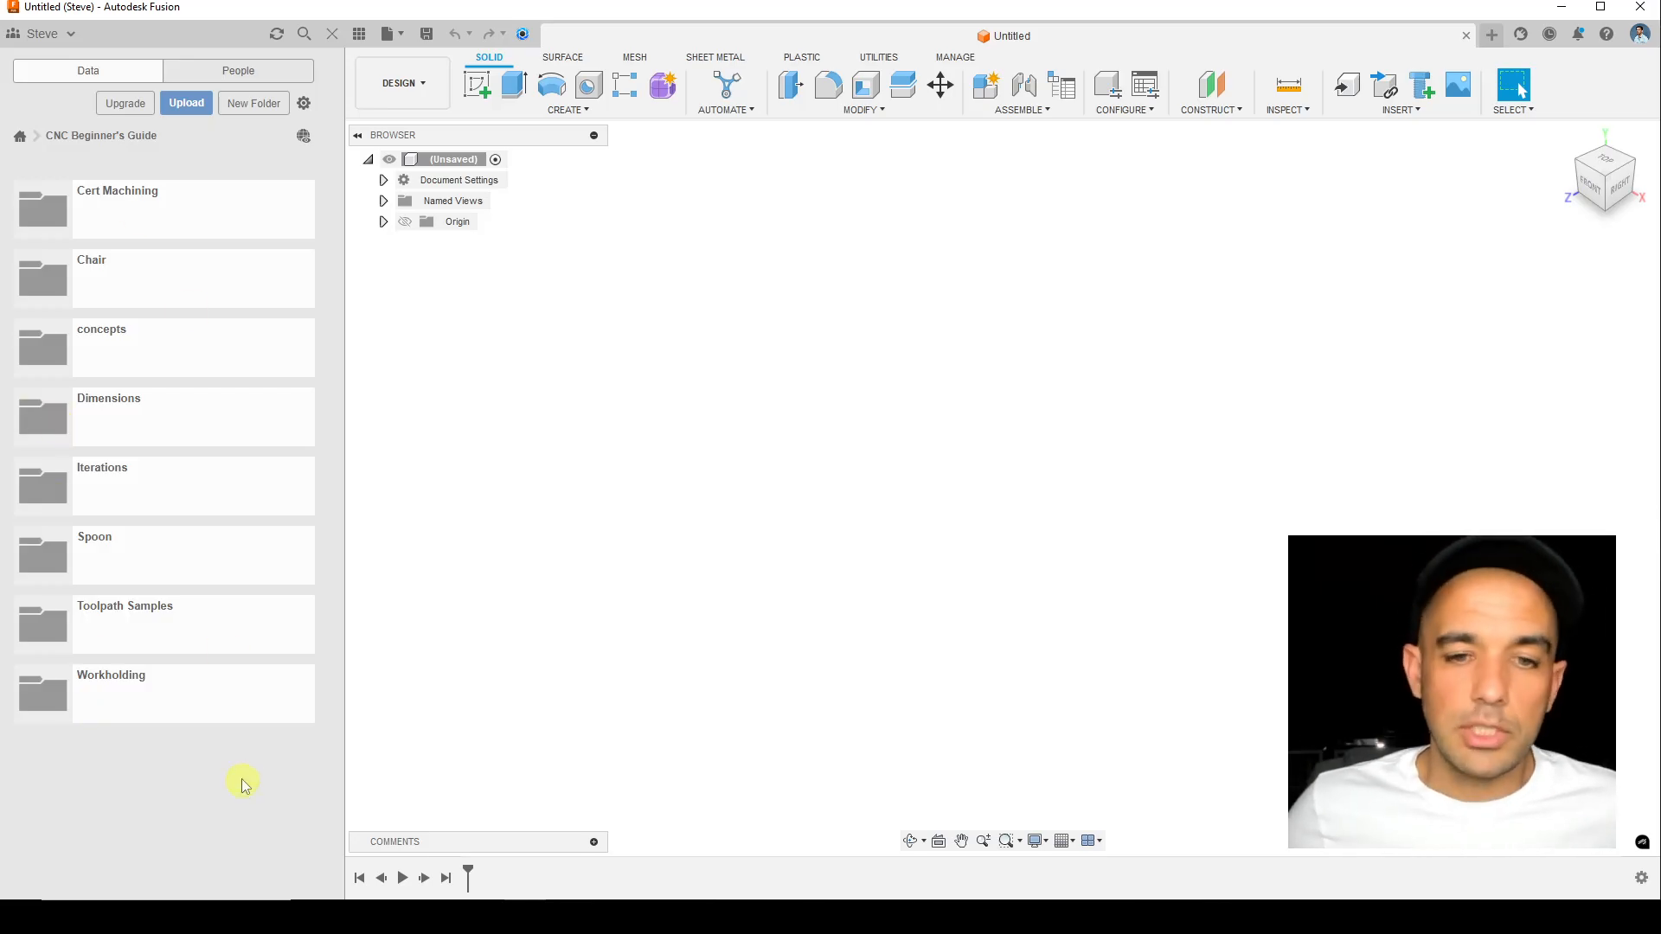
double_click(59, 692)
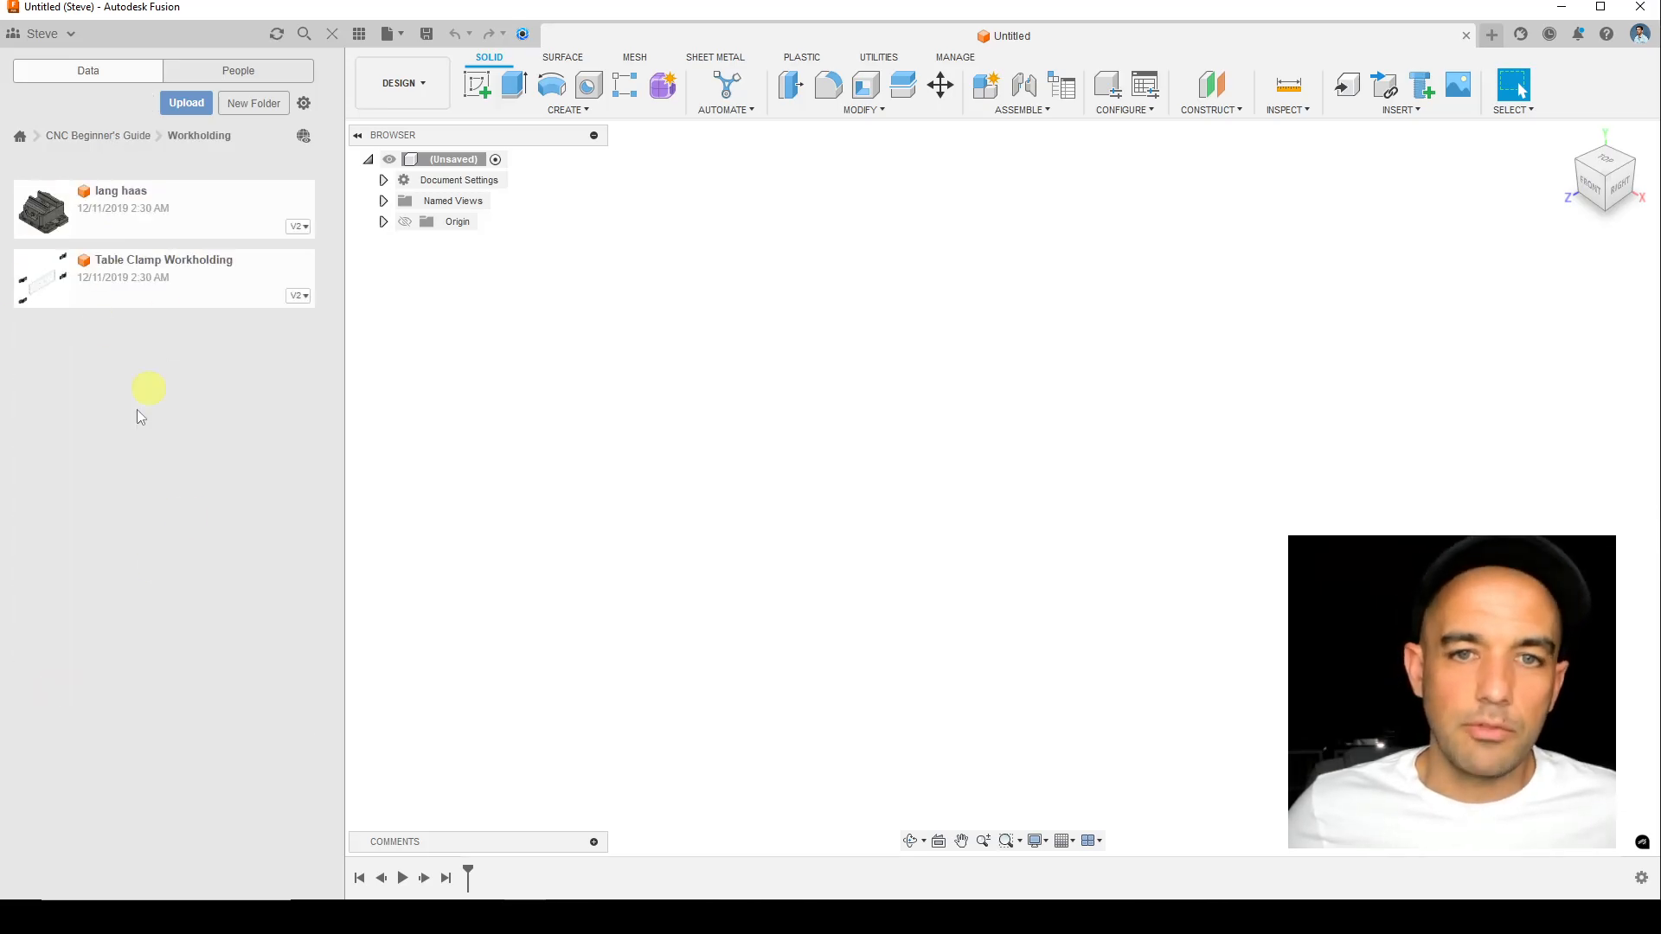
left_click(19, 136)
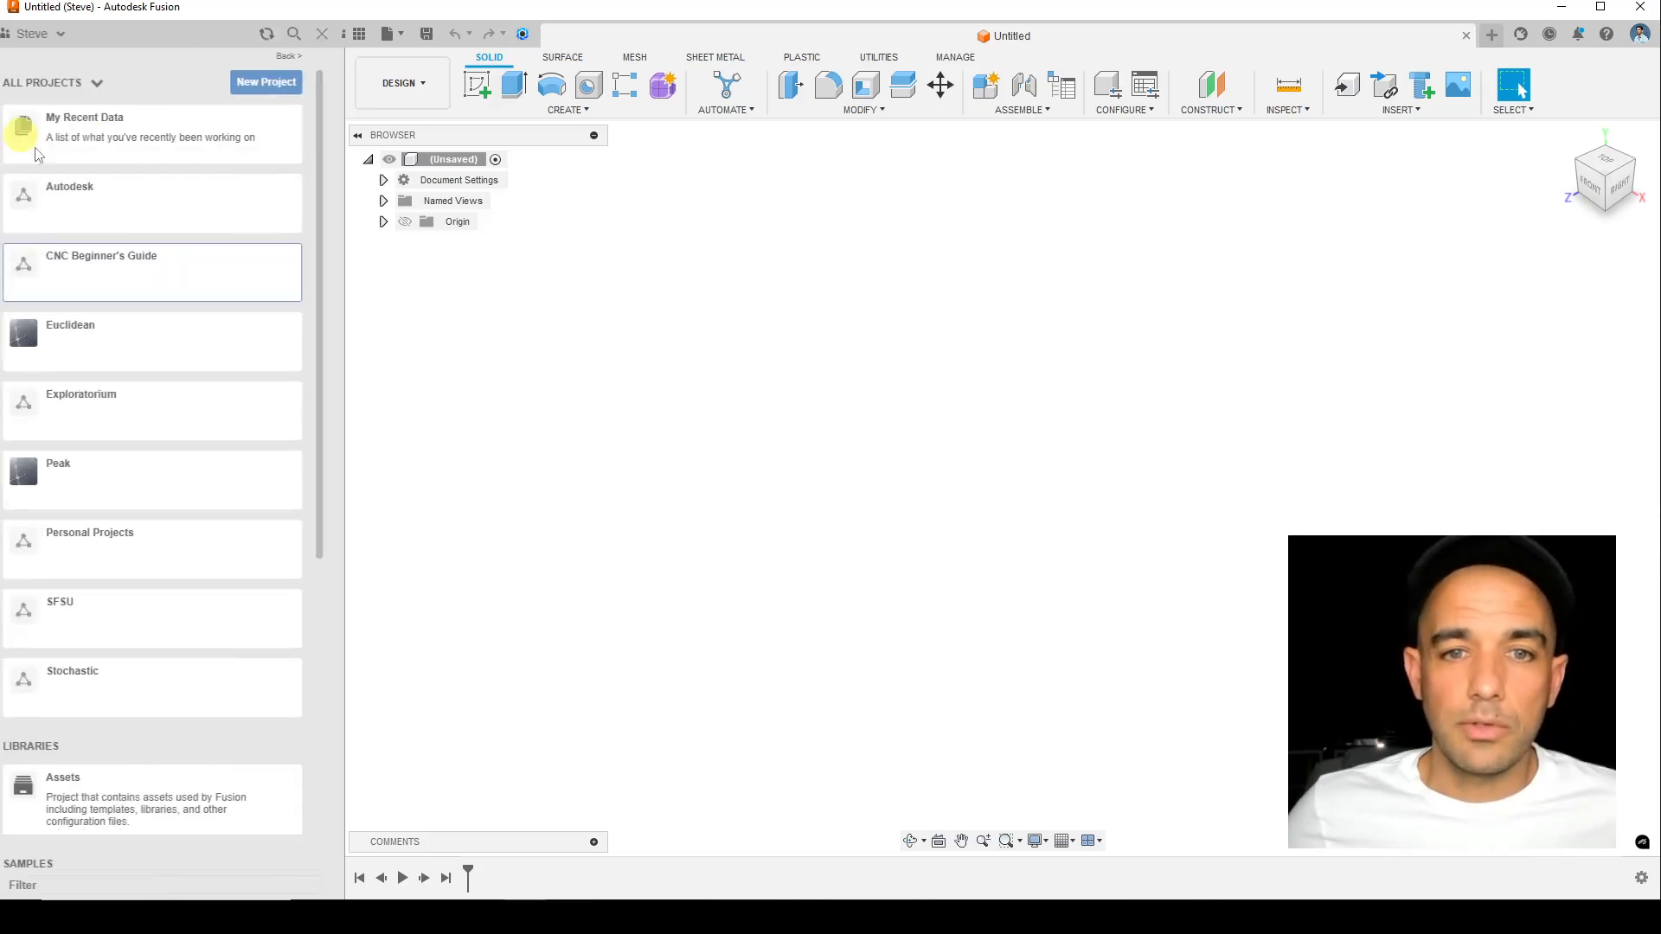
scroll(289, 373, "down", 3)
scroll(278, 359, "up", 3)
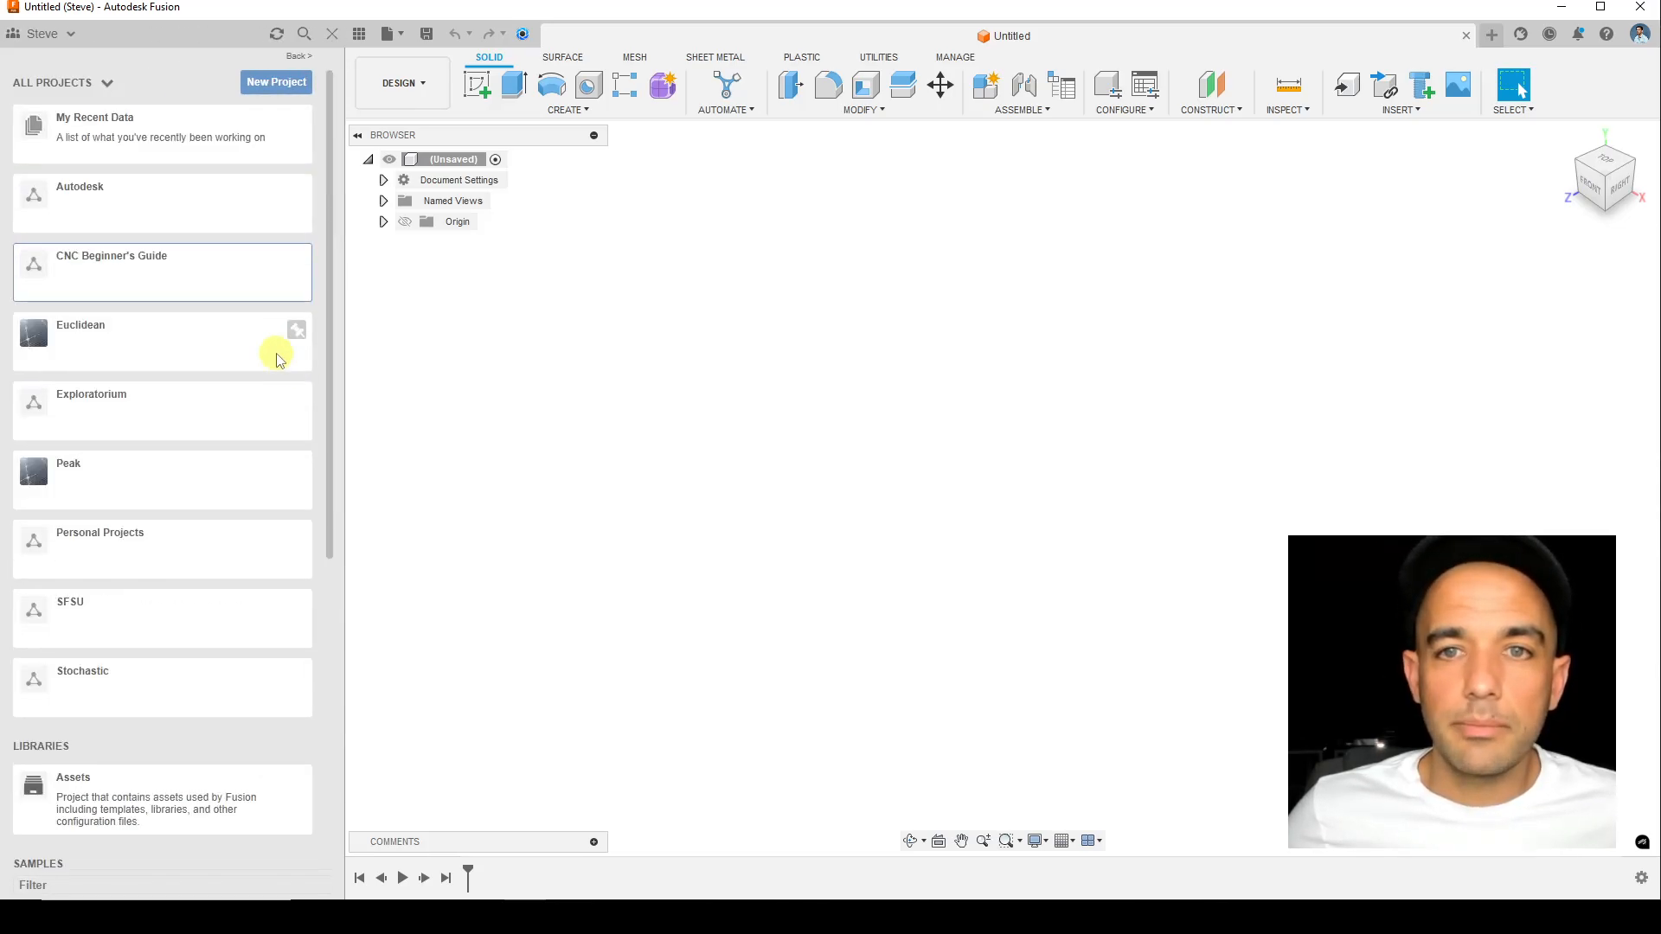
left_click(332, 39)
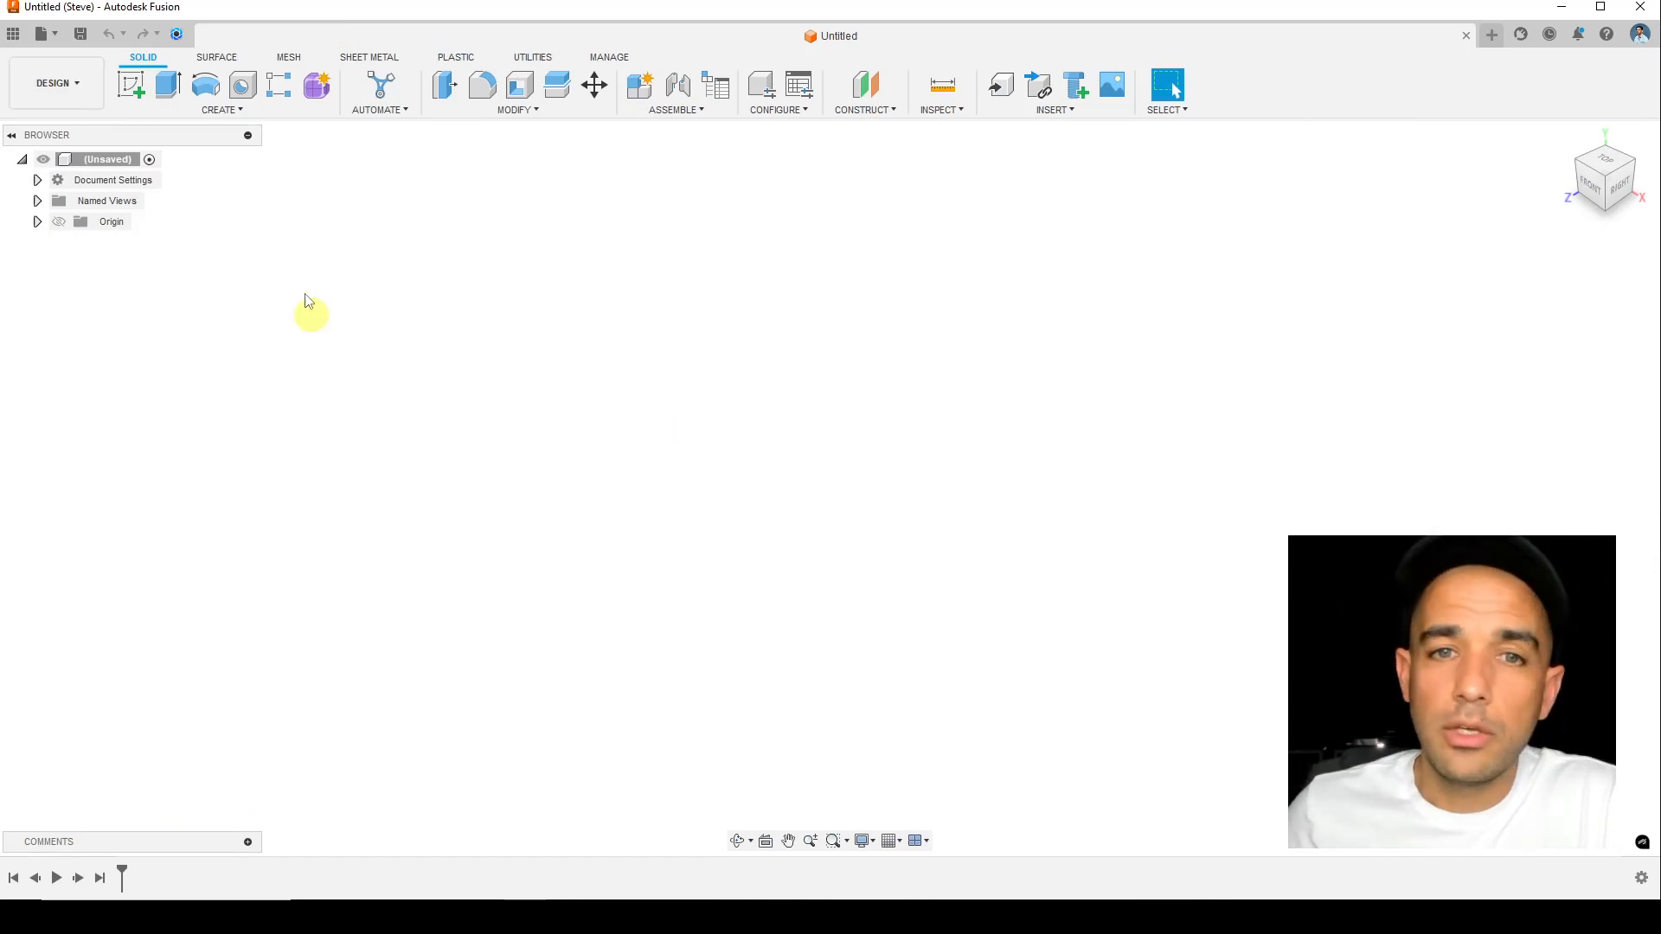
- Review the available workspaces, including Simulation and the Drawing options, and choose the Design workspace
left_click(79, 84)
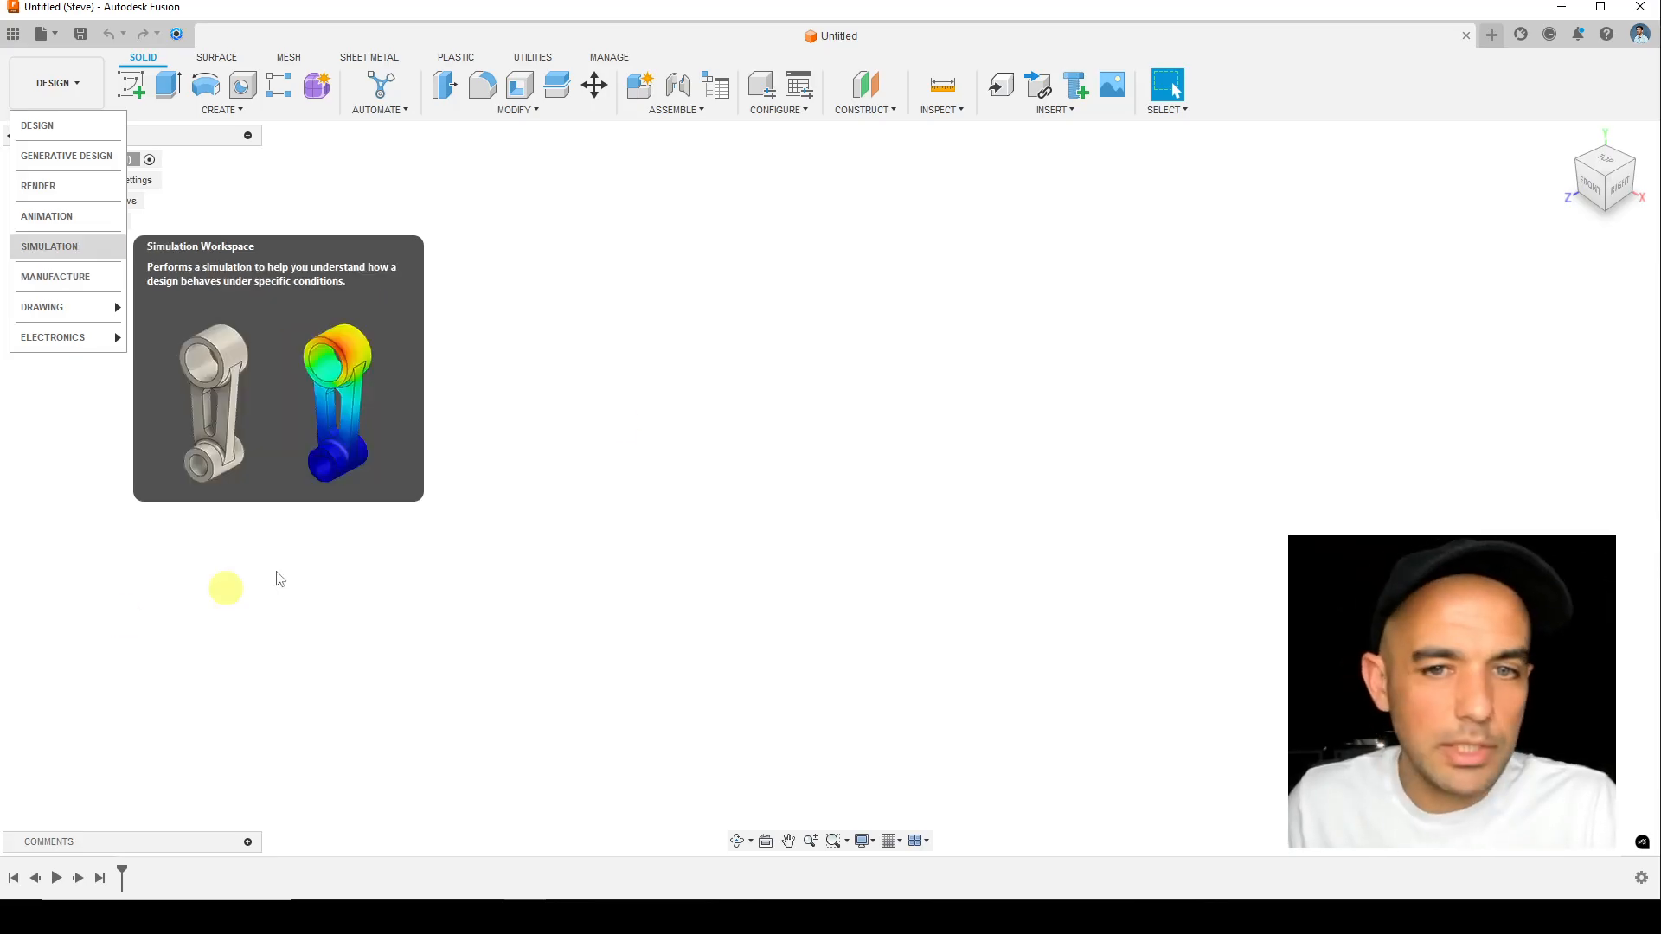
left_click(314, 204)
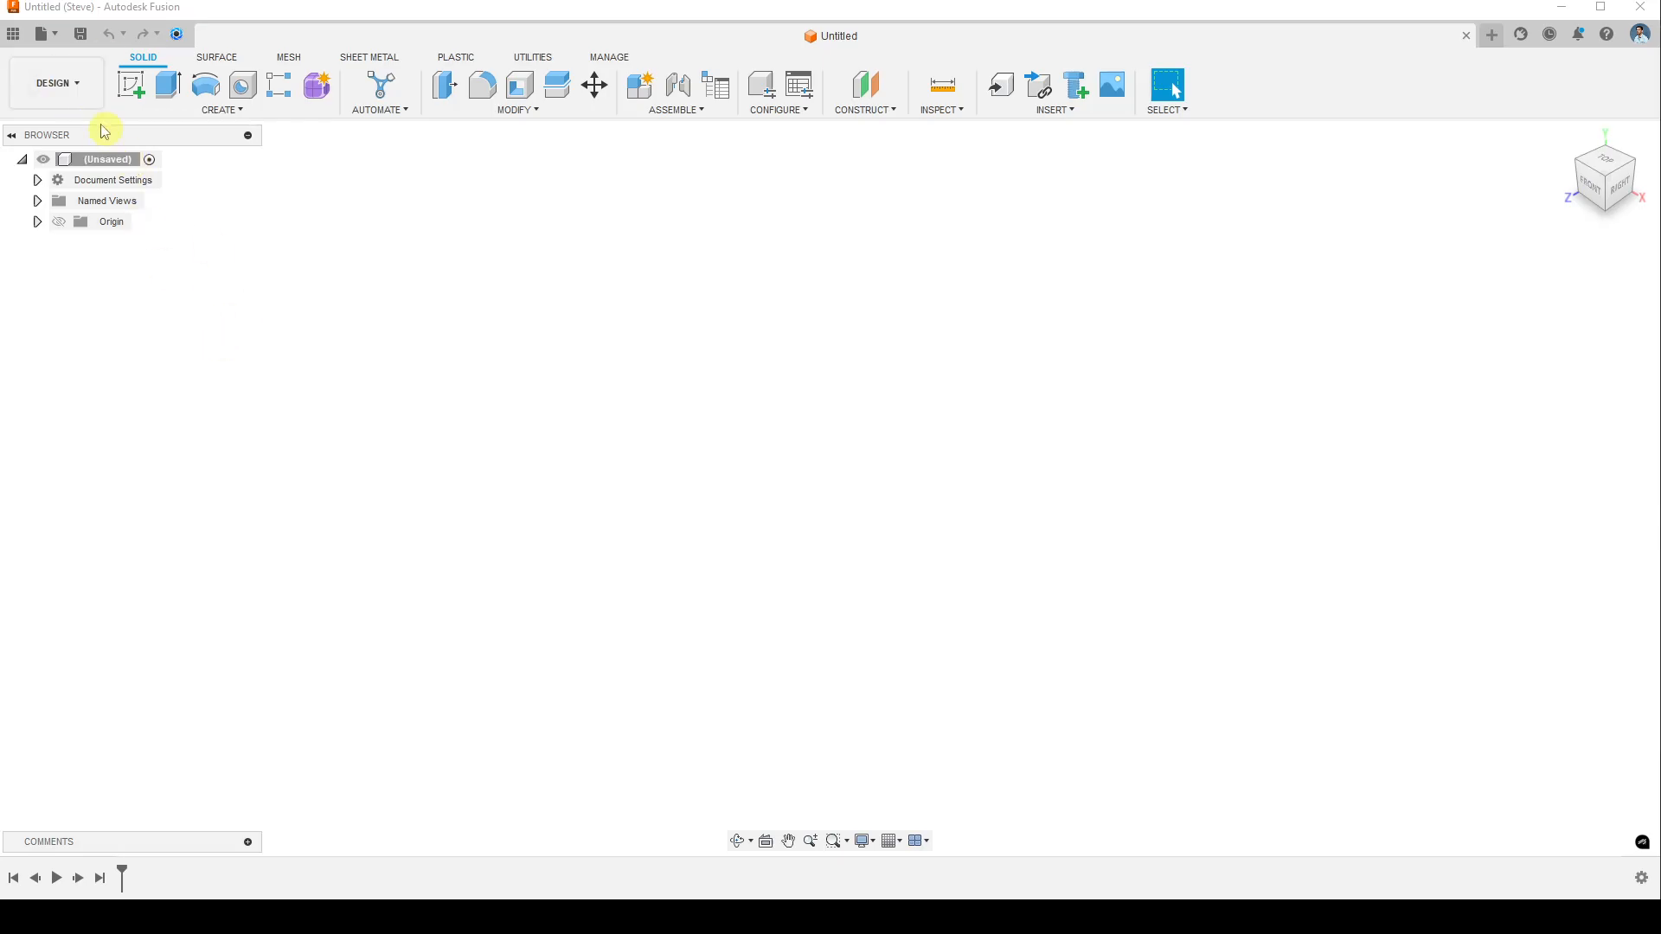
left_click(58, 86)
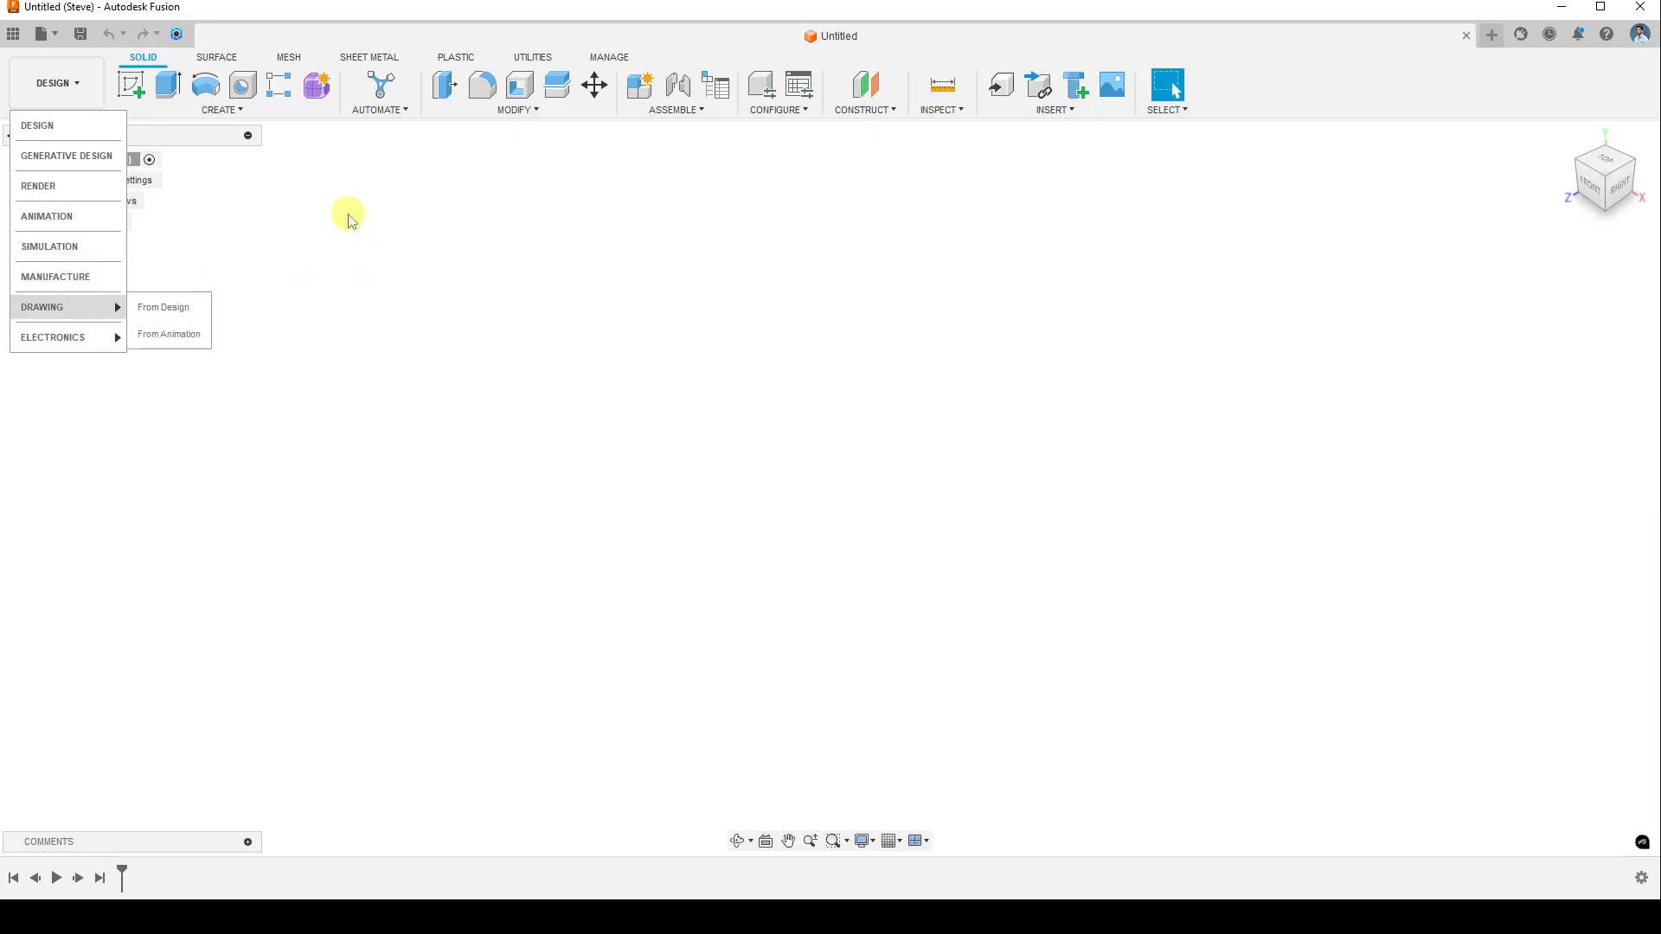
left_click(57, 123)
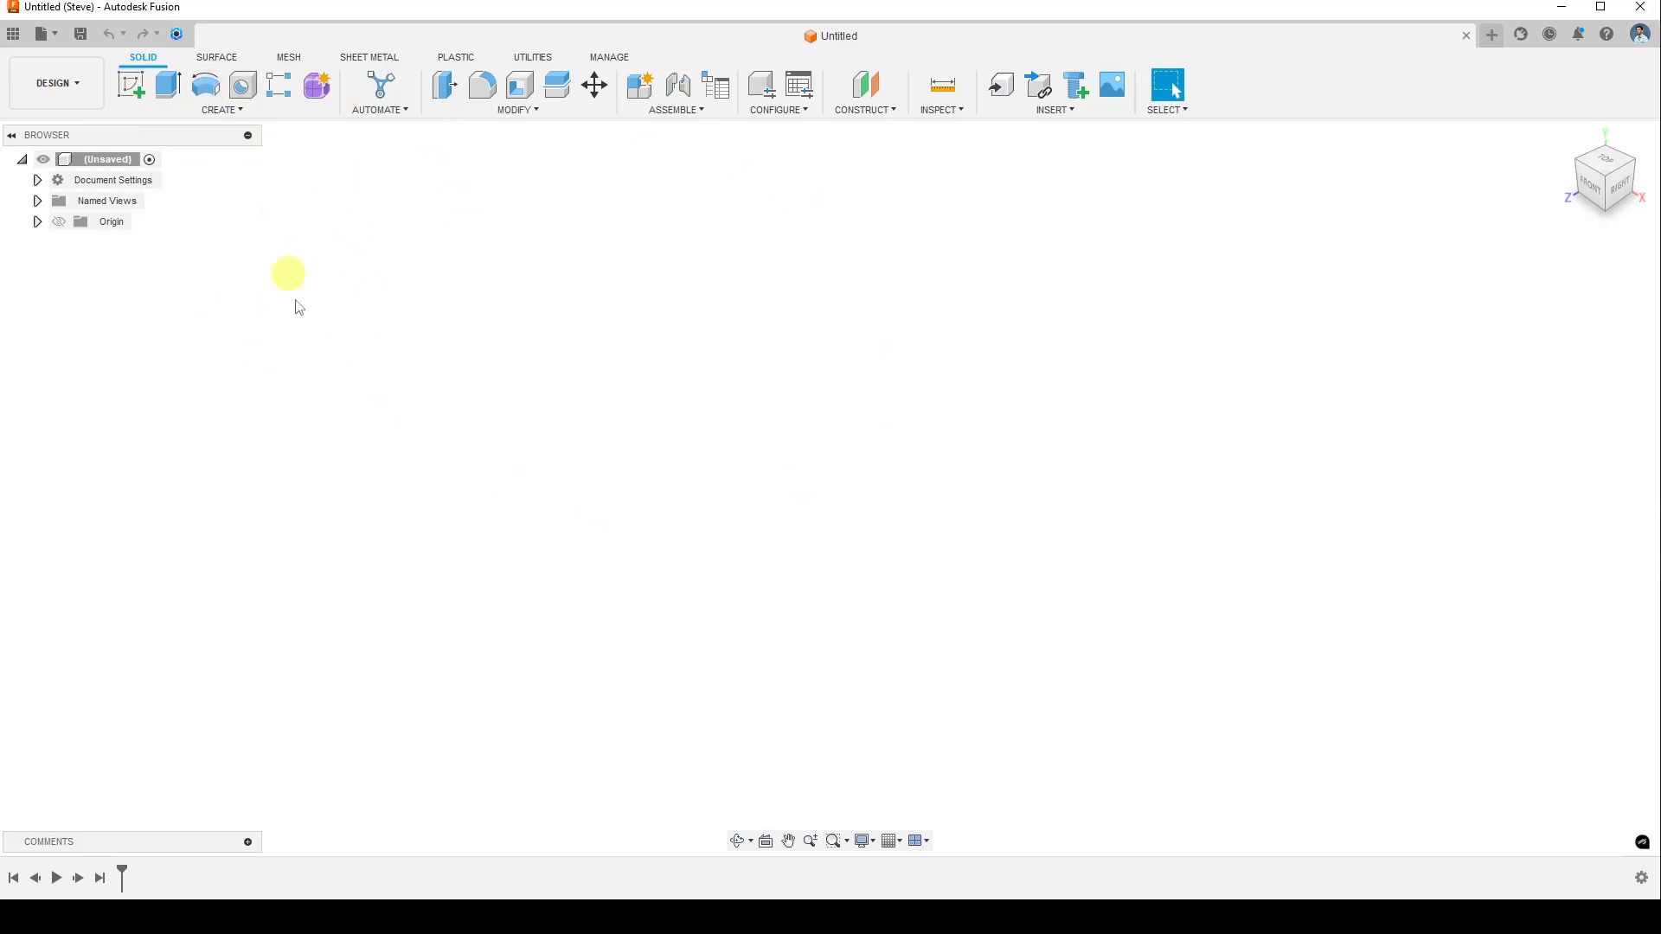
- Start a sketch on the front plane and draw a center diameter circle about 3.03 in across, centred on the origin
left_click(135, 91)
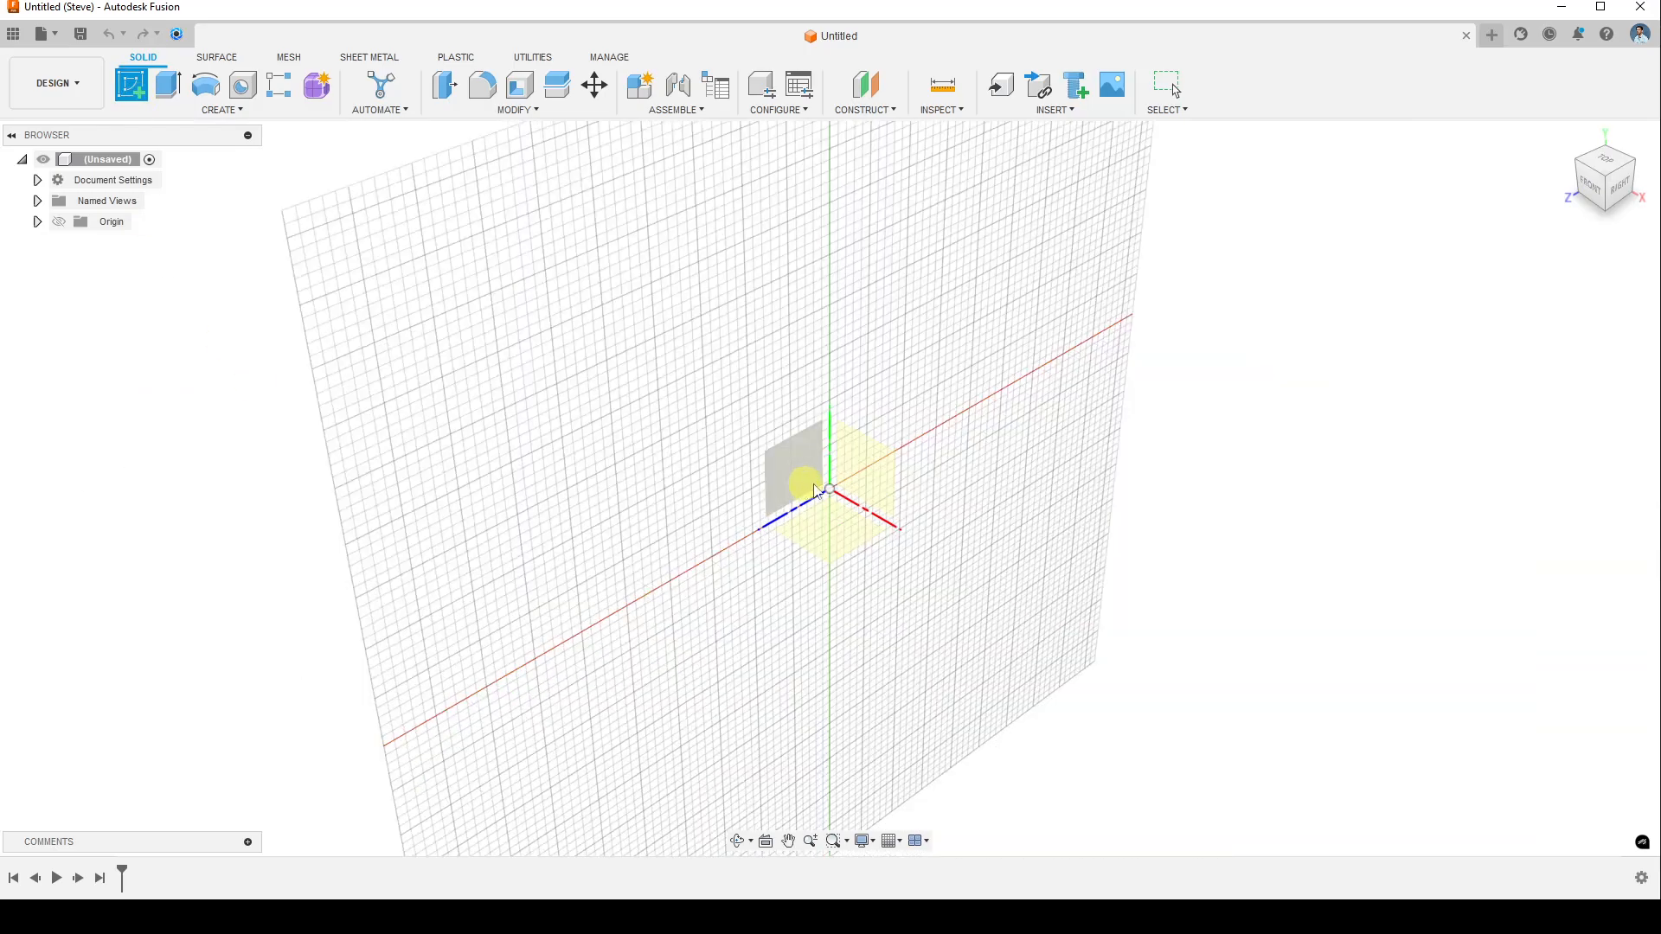
left_click(870, 467)
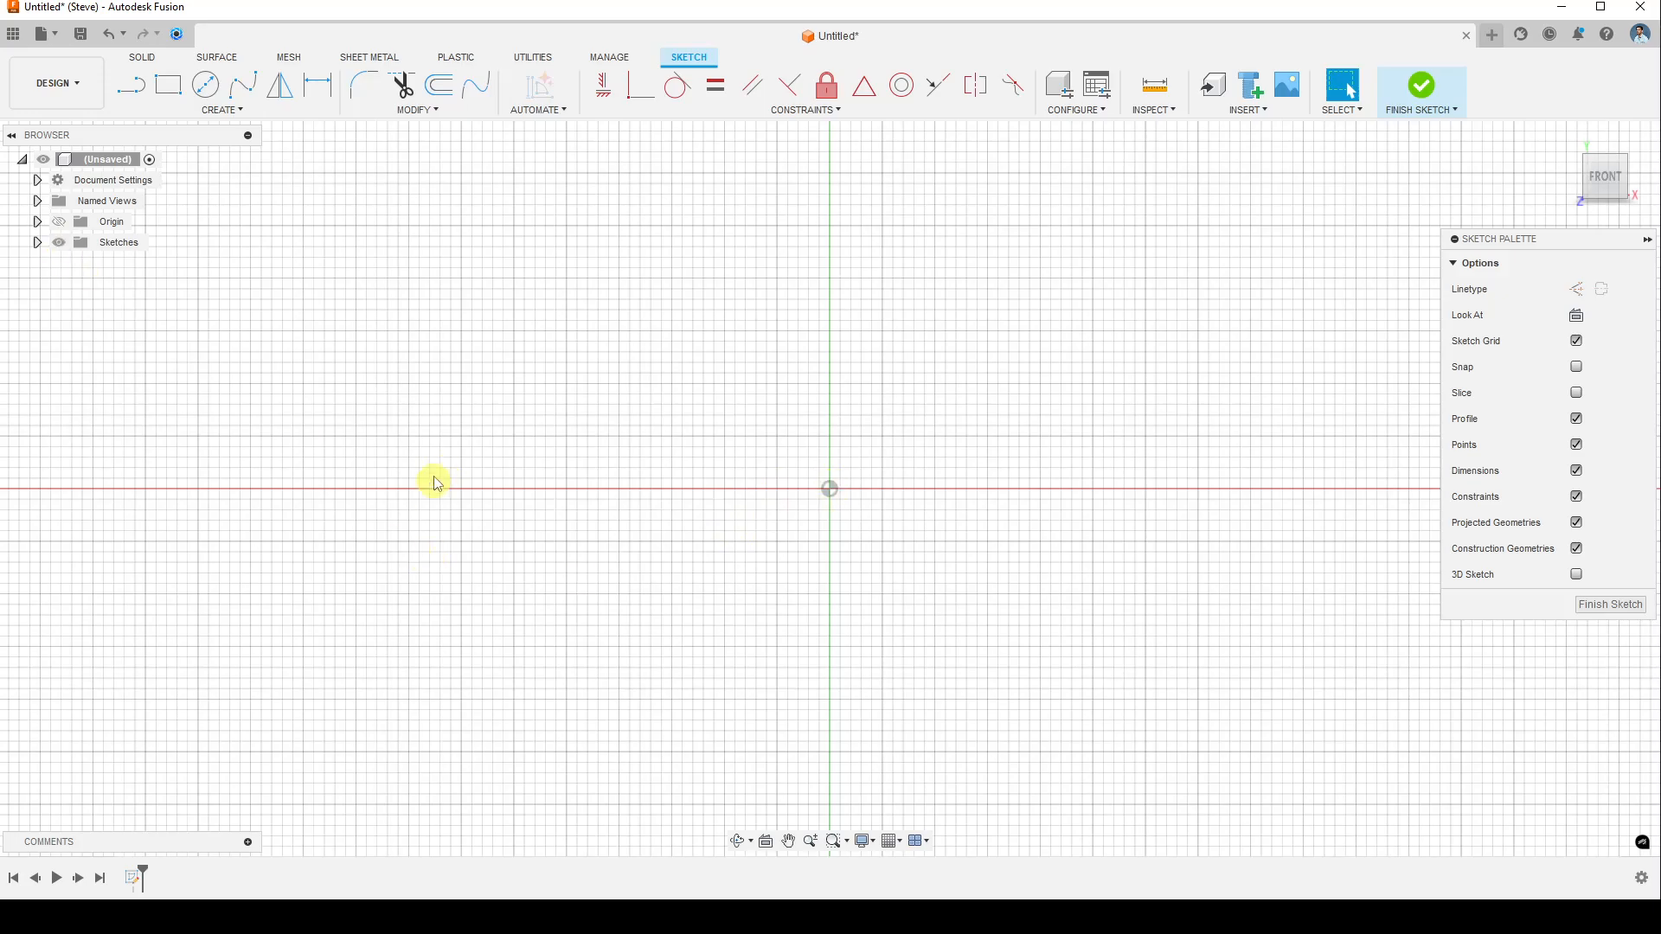
left_click(226, 112)
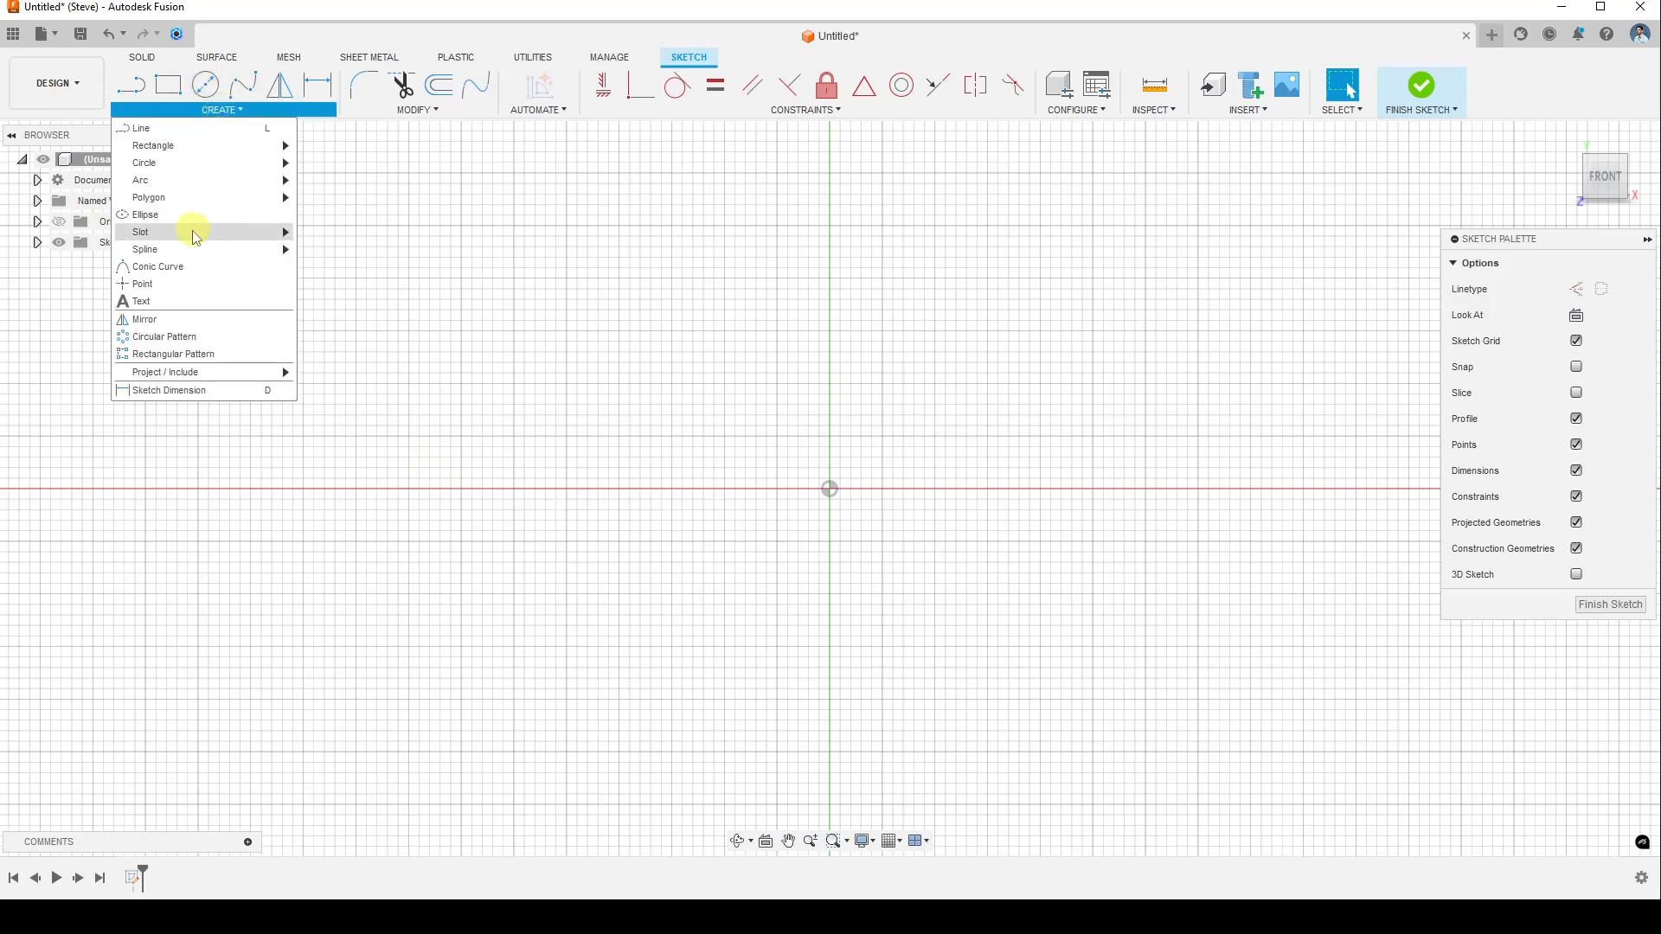
mouse_move(193, 163)
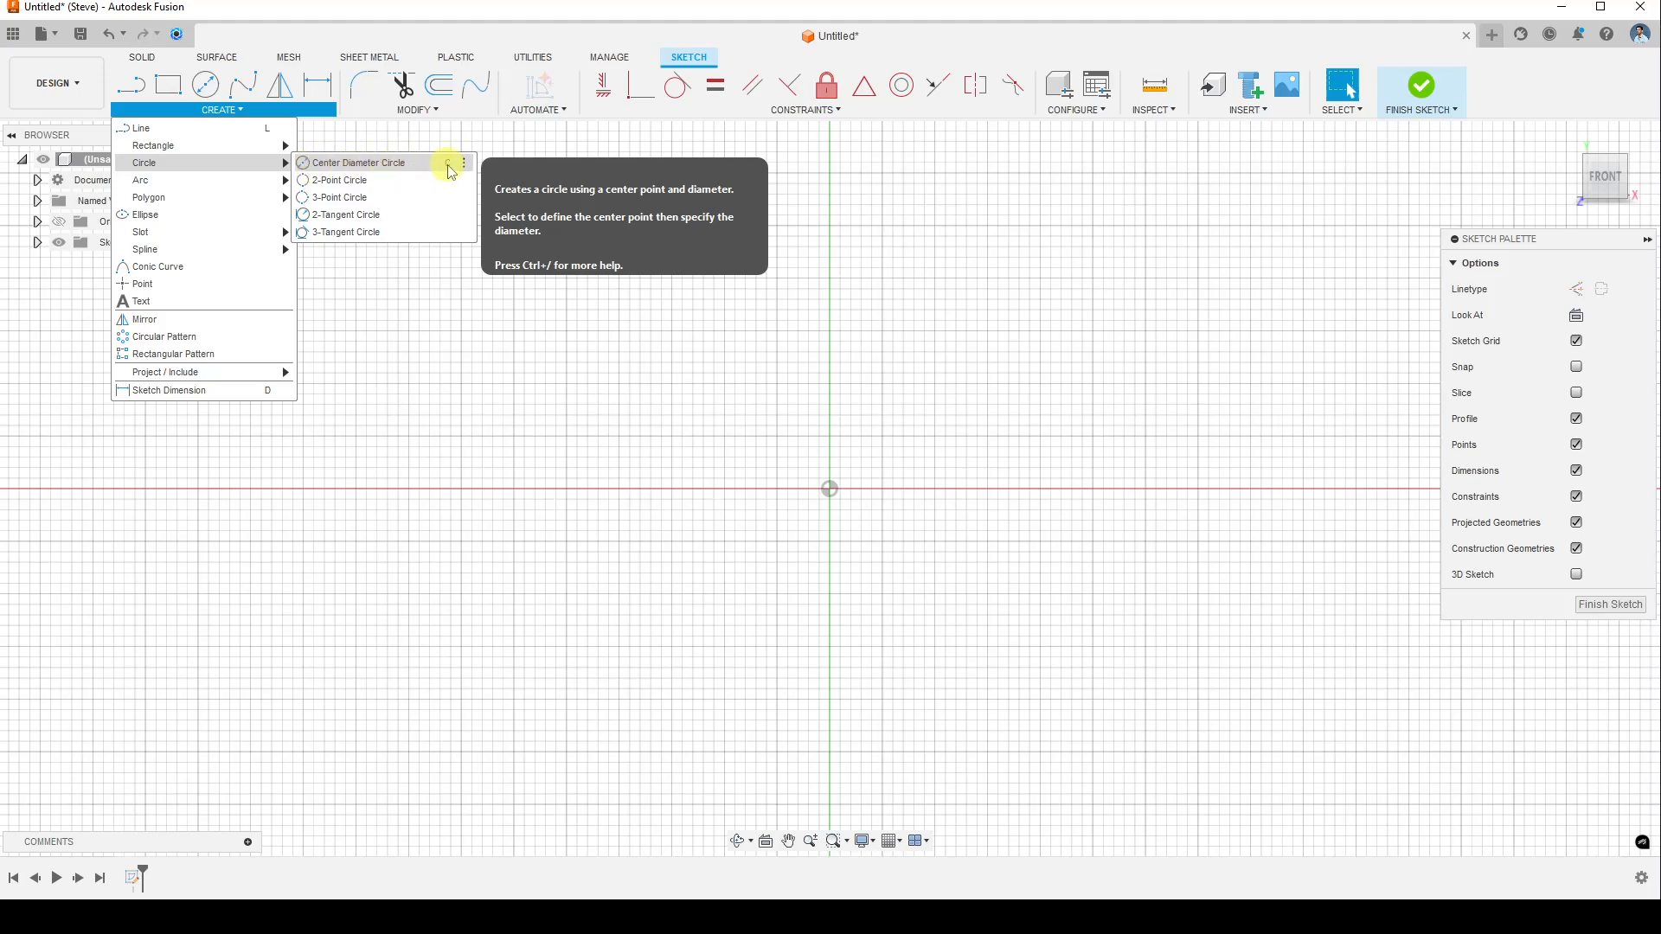
left_click(388, 167)
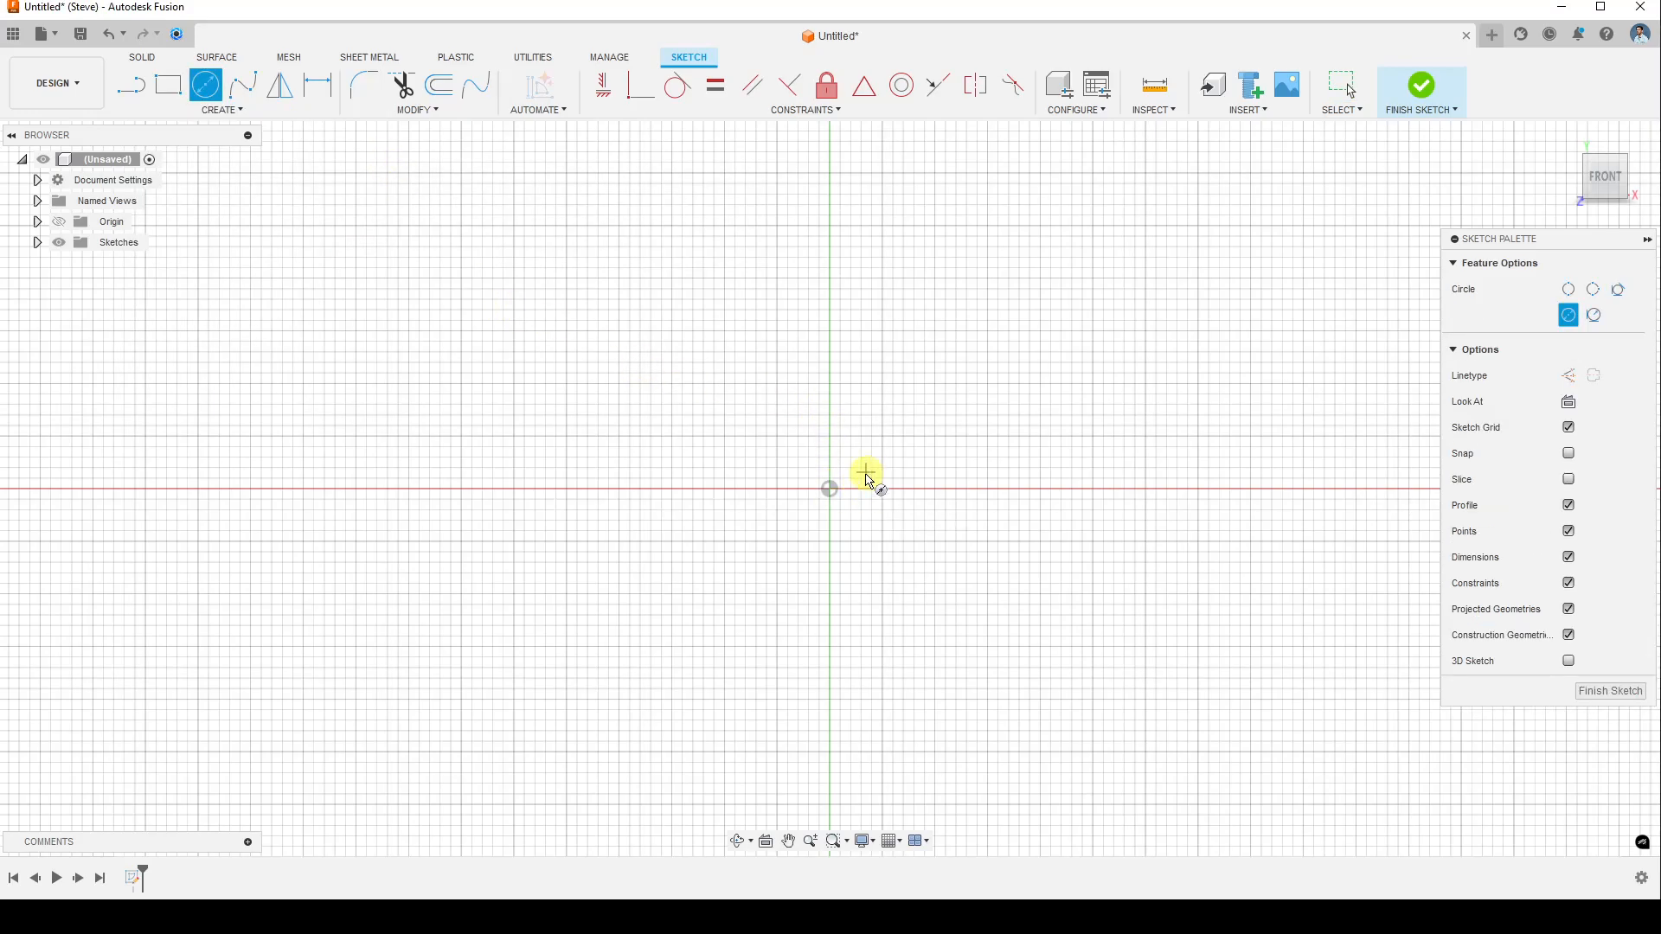
middle_click_drag(730, 552, 533, 491)
mouse_move(697, 447)
middle_mouse_down()
mouse_move(582, 448)
mouse_move(656, 460)
middle_mouse_up()
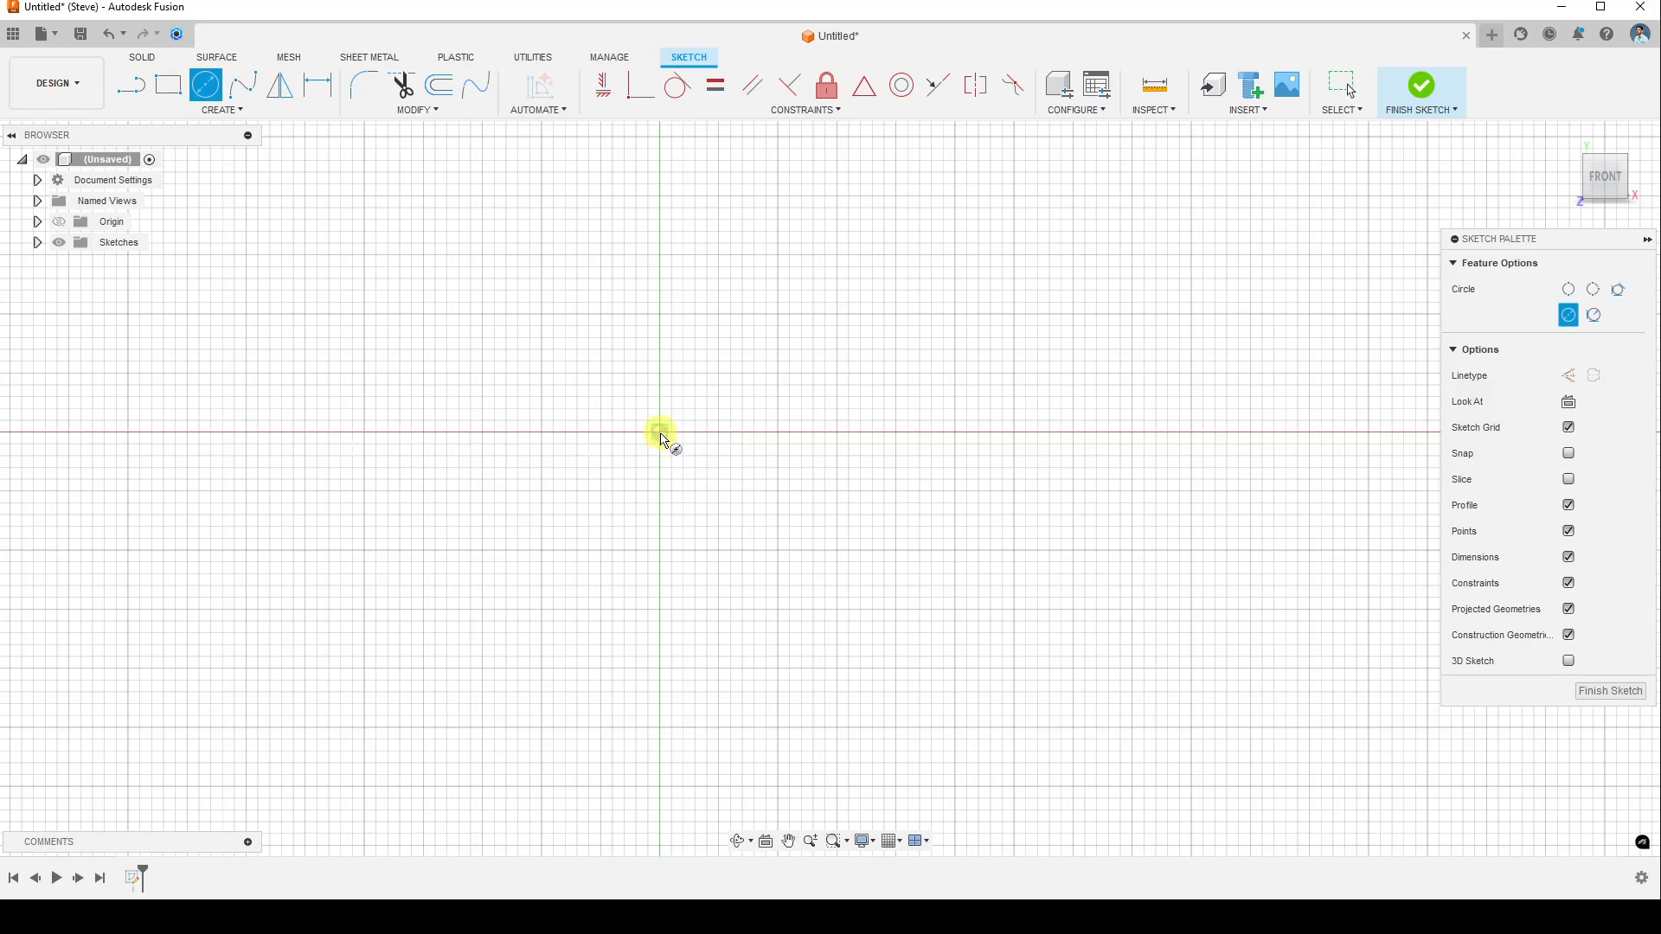
left_click(663, 438)
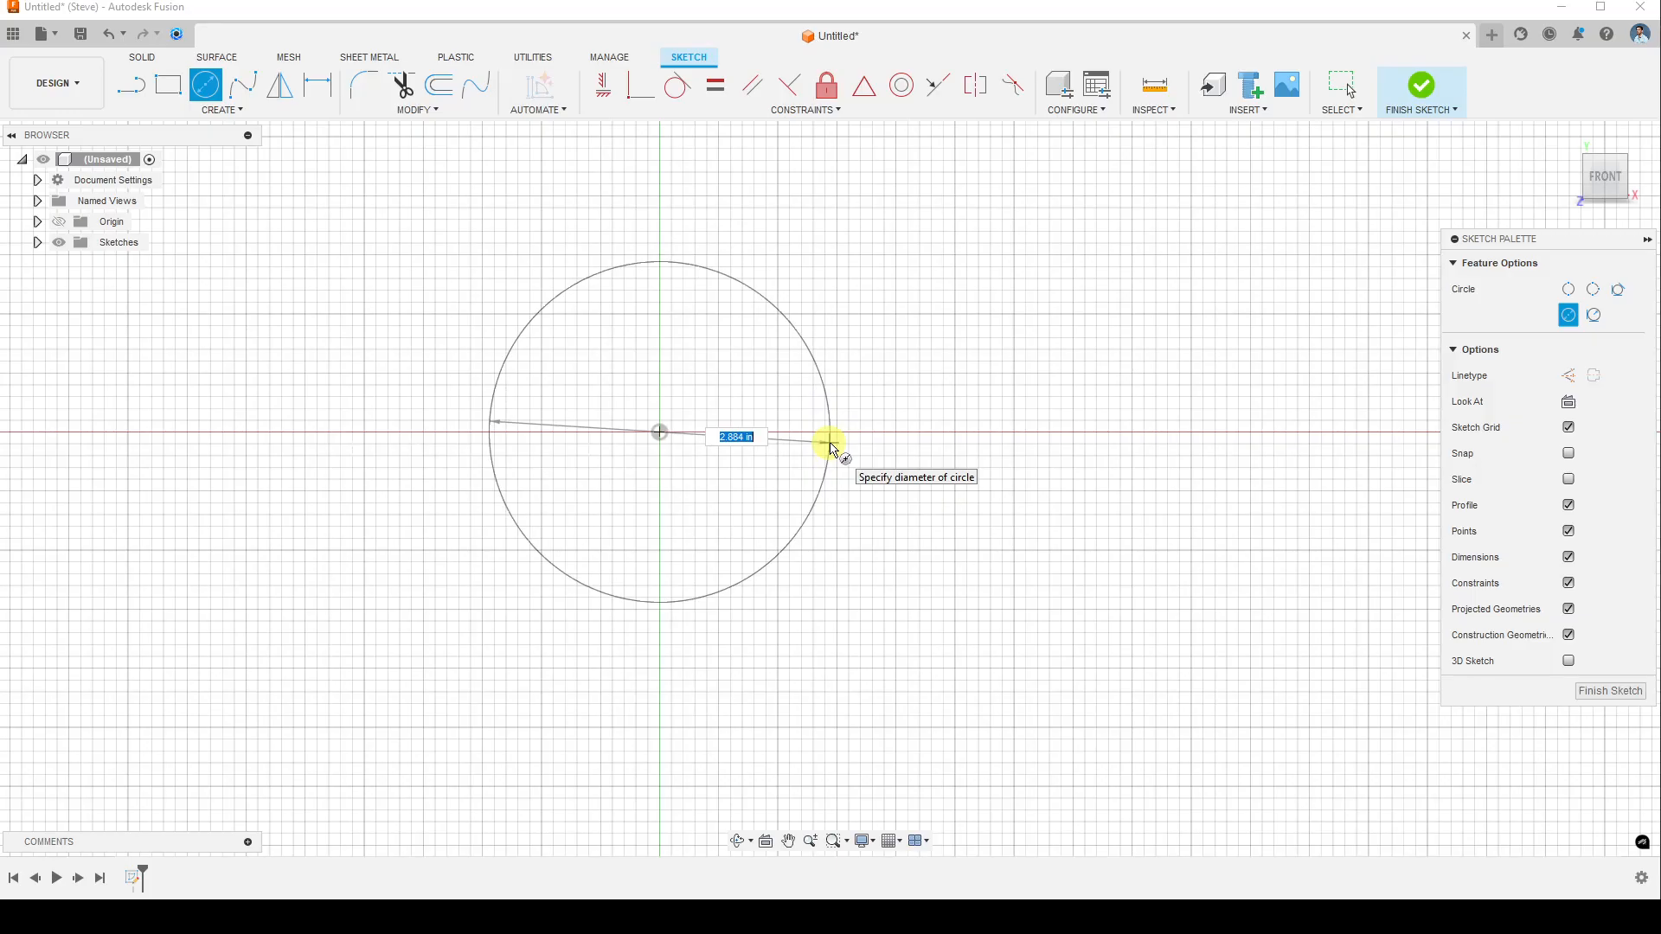
left_click(837, 424)
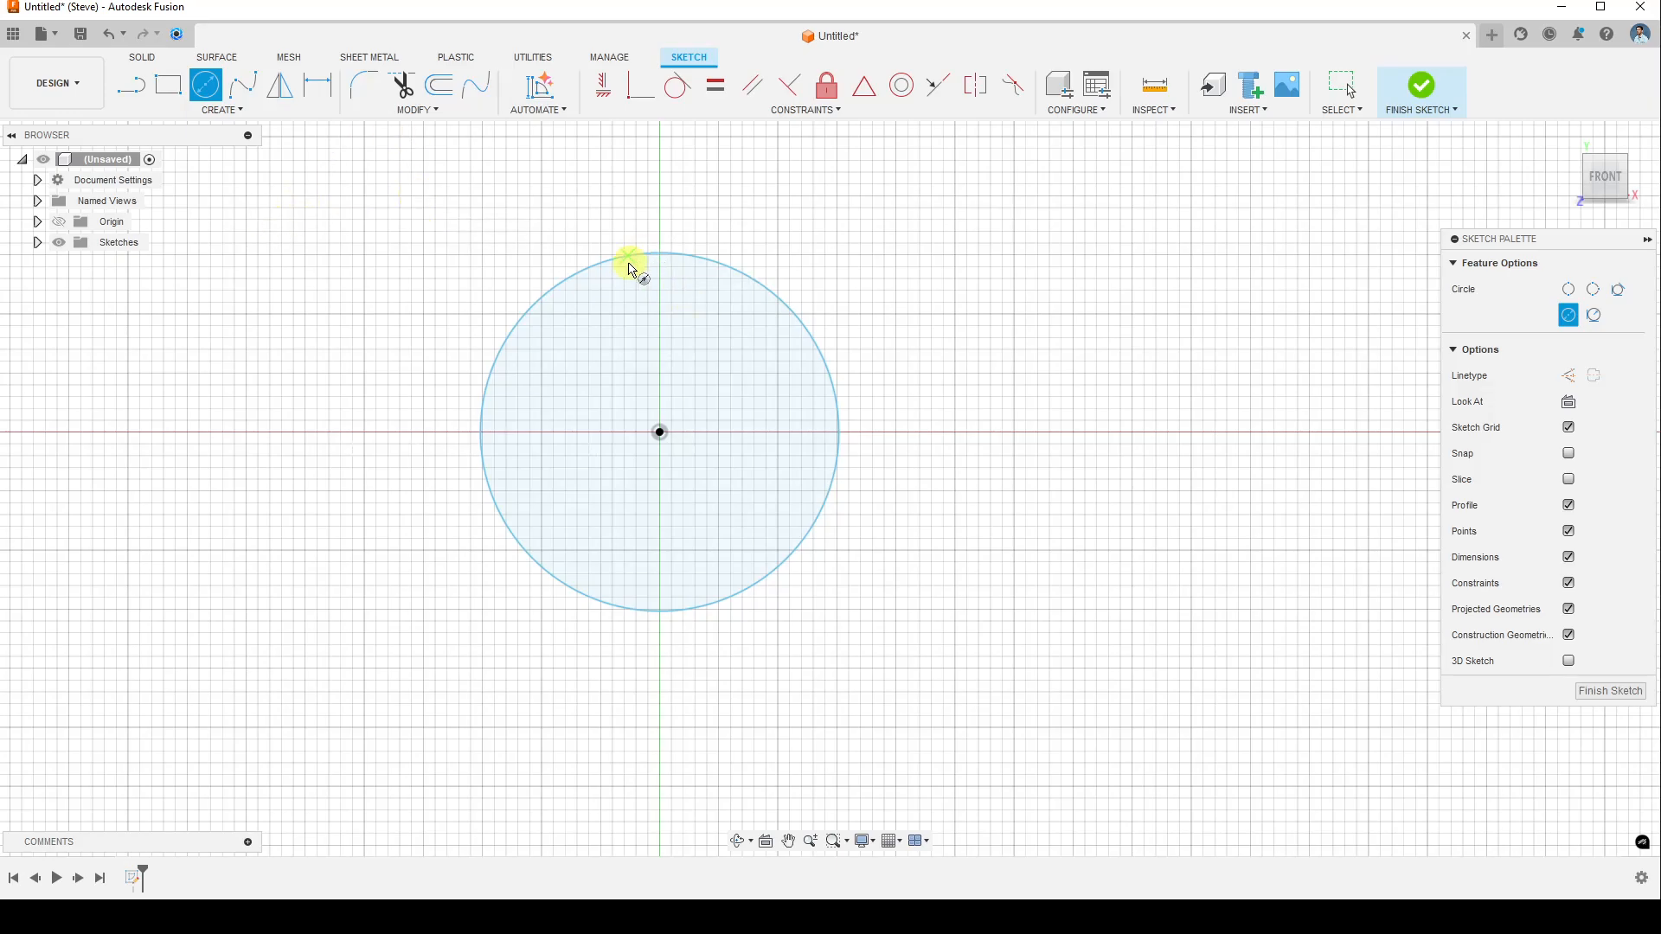
- Dimension the circle's diameter at 3 in, placing the dimension outside the circle, and end the Sketch Dimension command
left_click(326, 87)
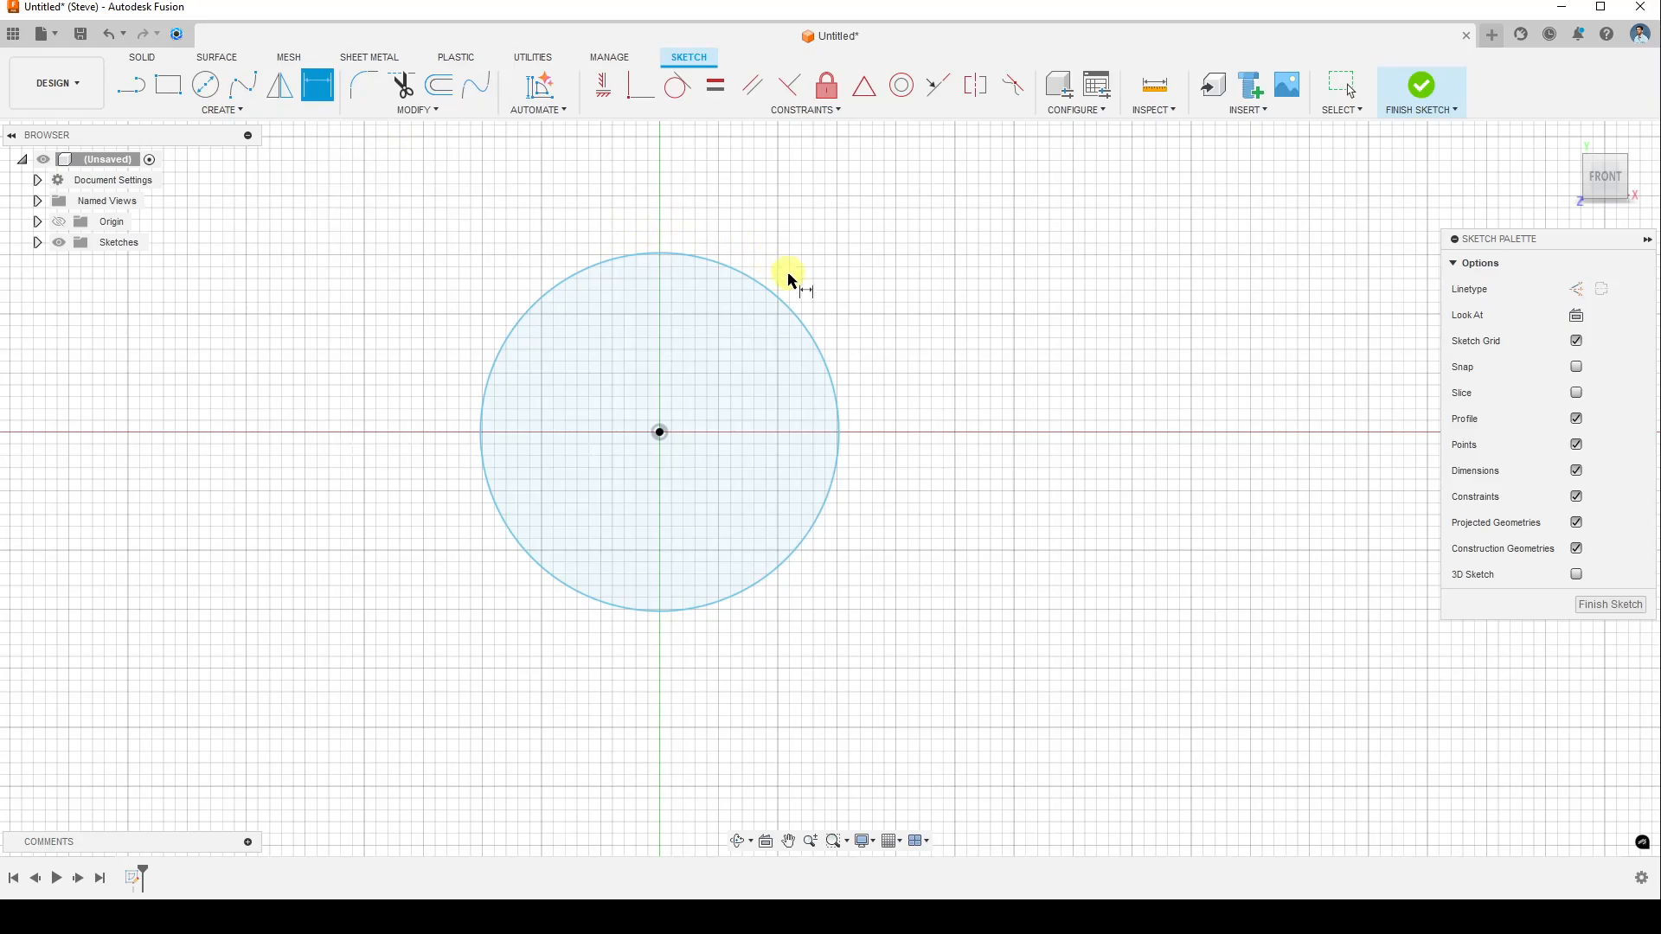
left_click(794, 318)
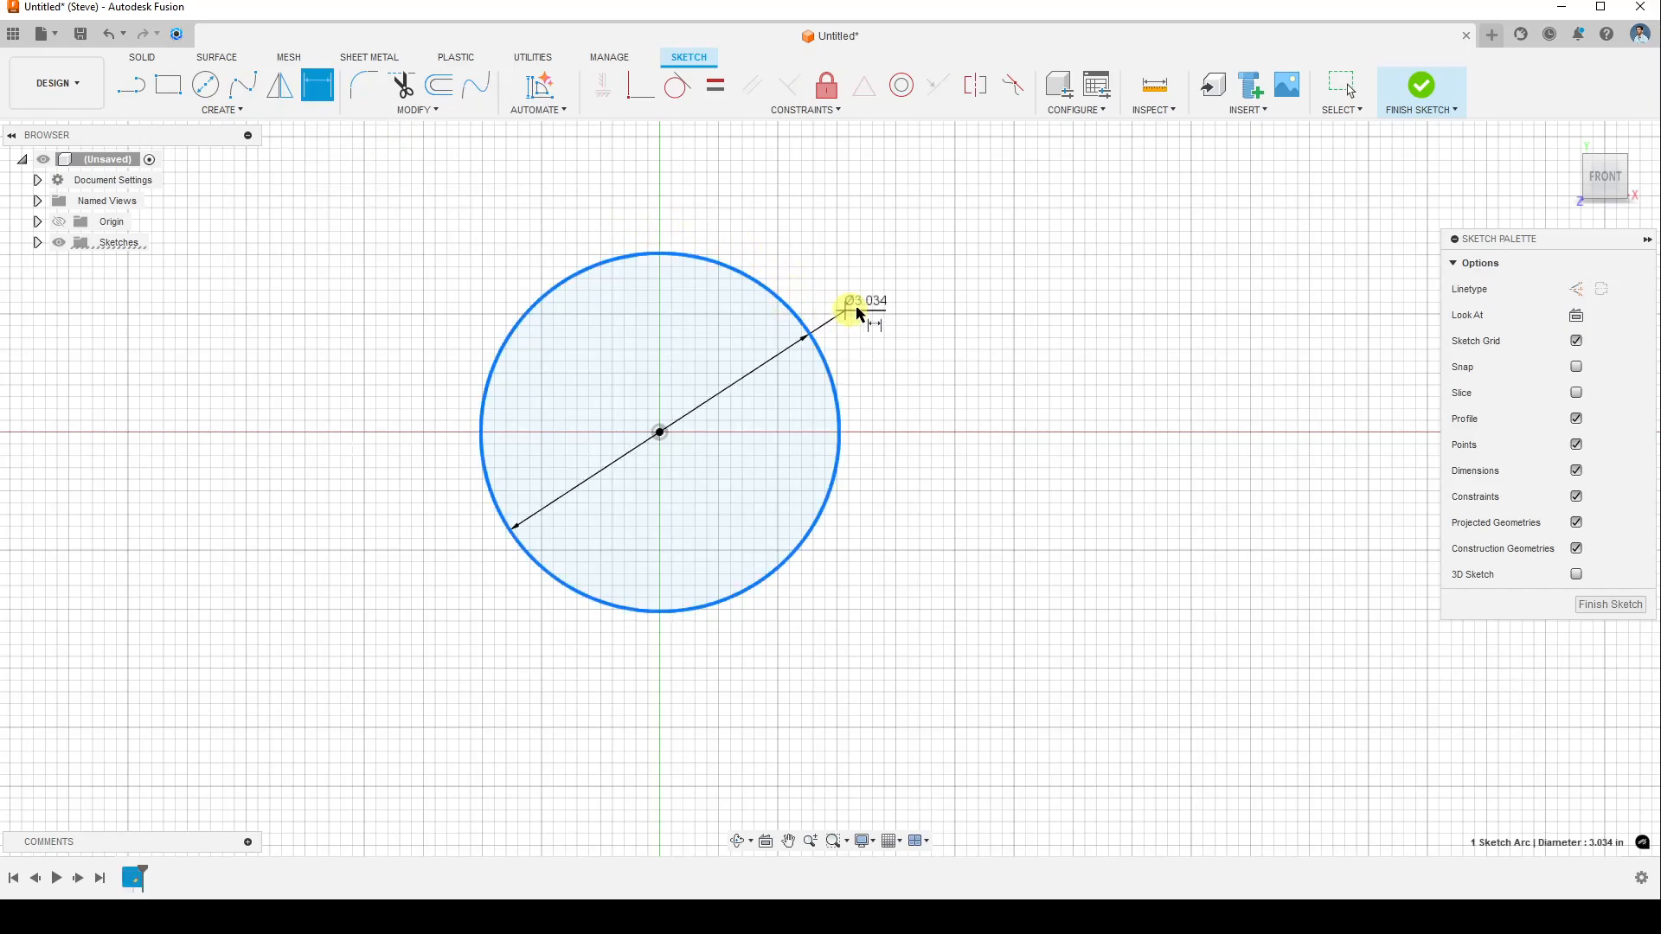
left_click(1017, 322)
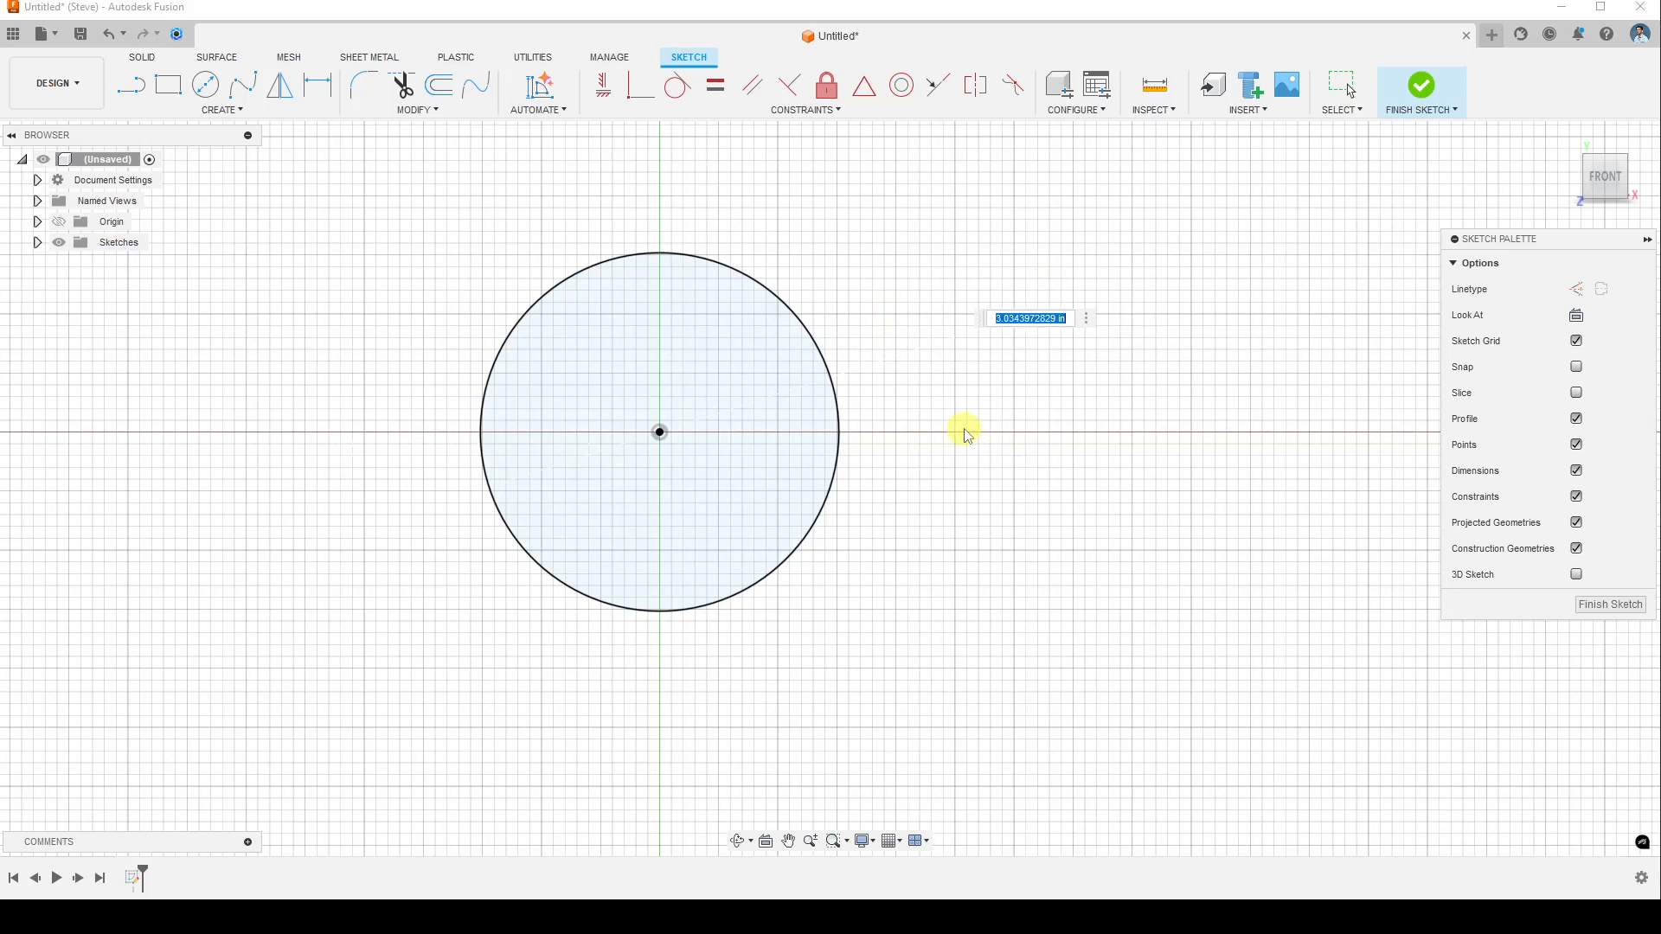
type("3")
key("Return")
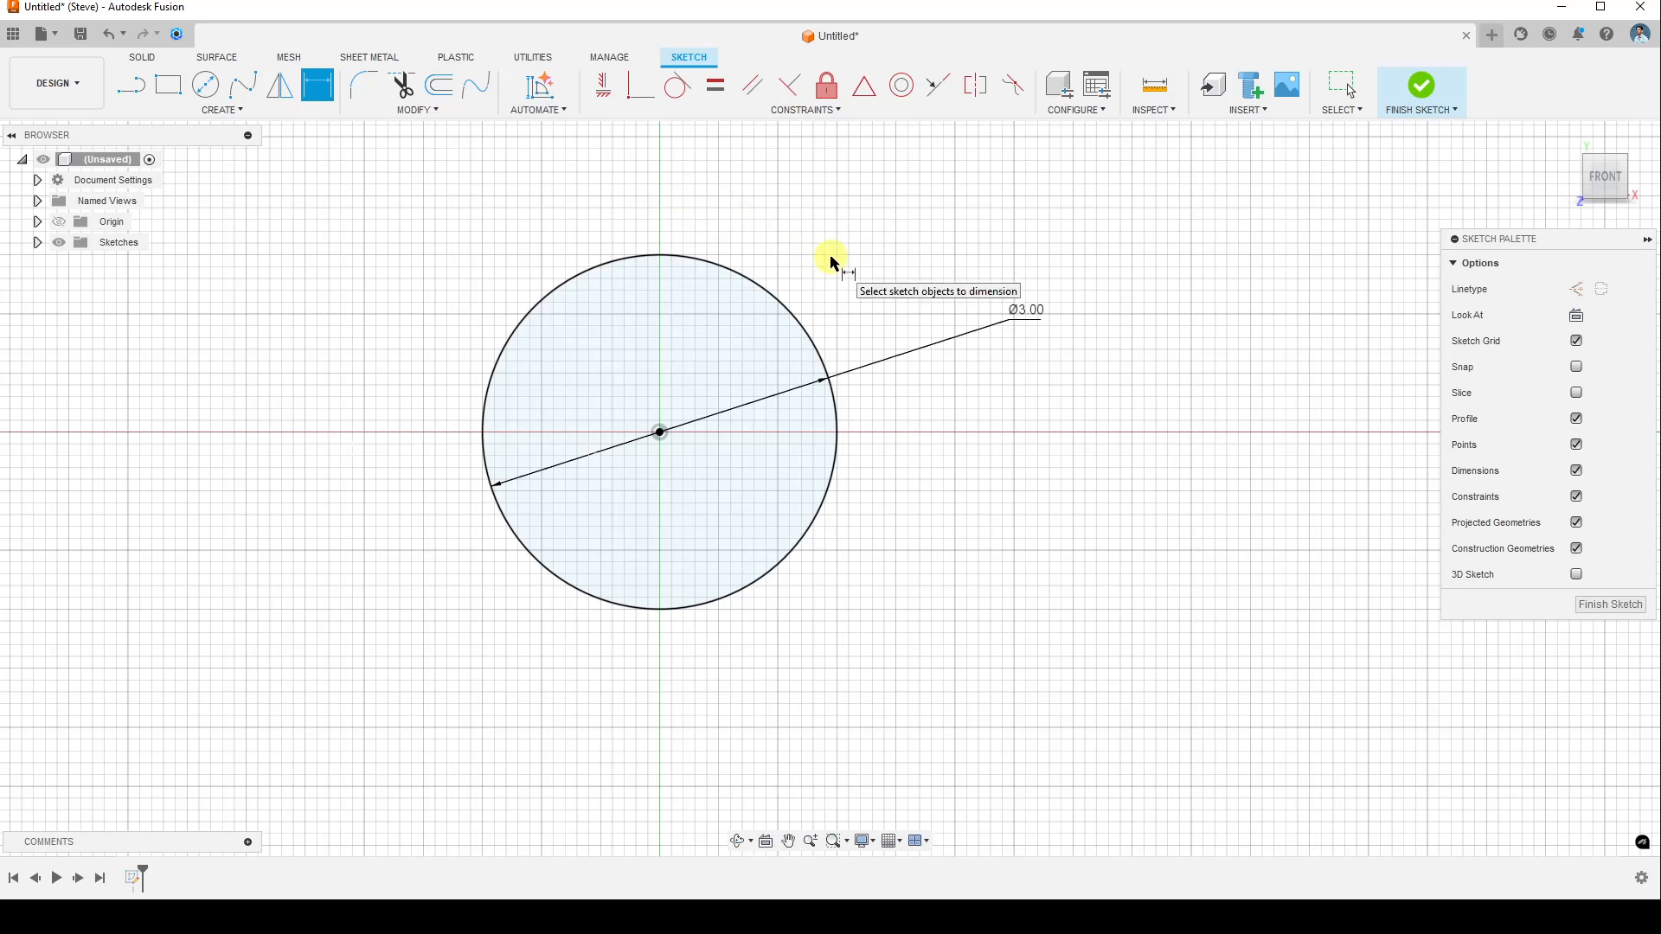
key("Escape")
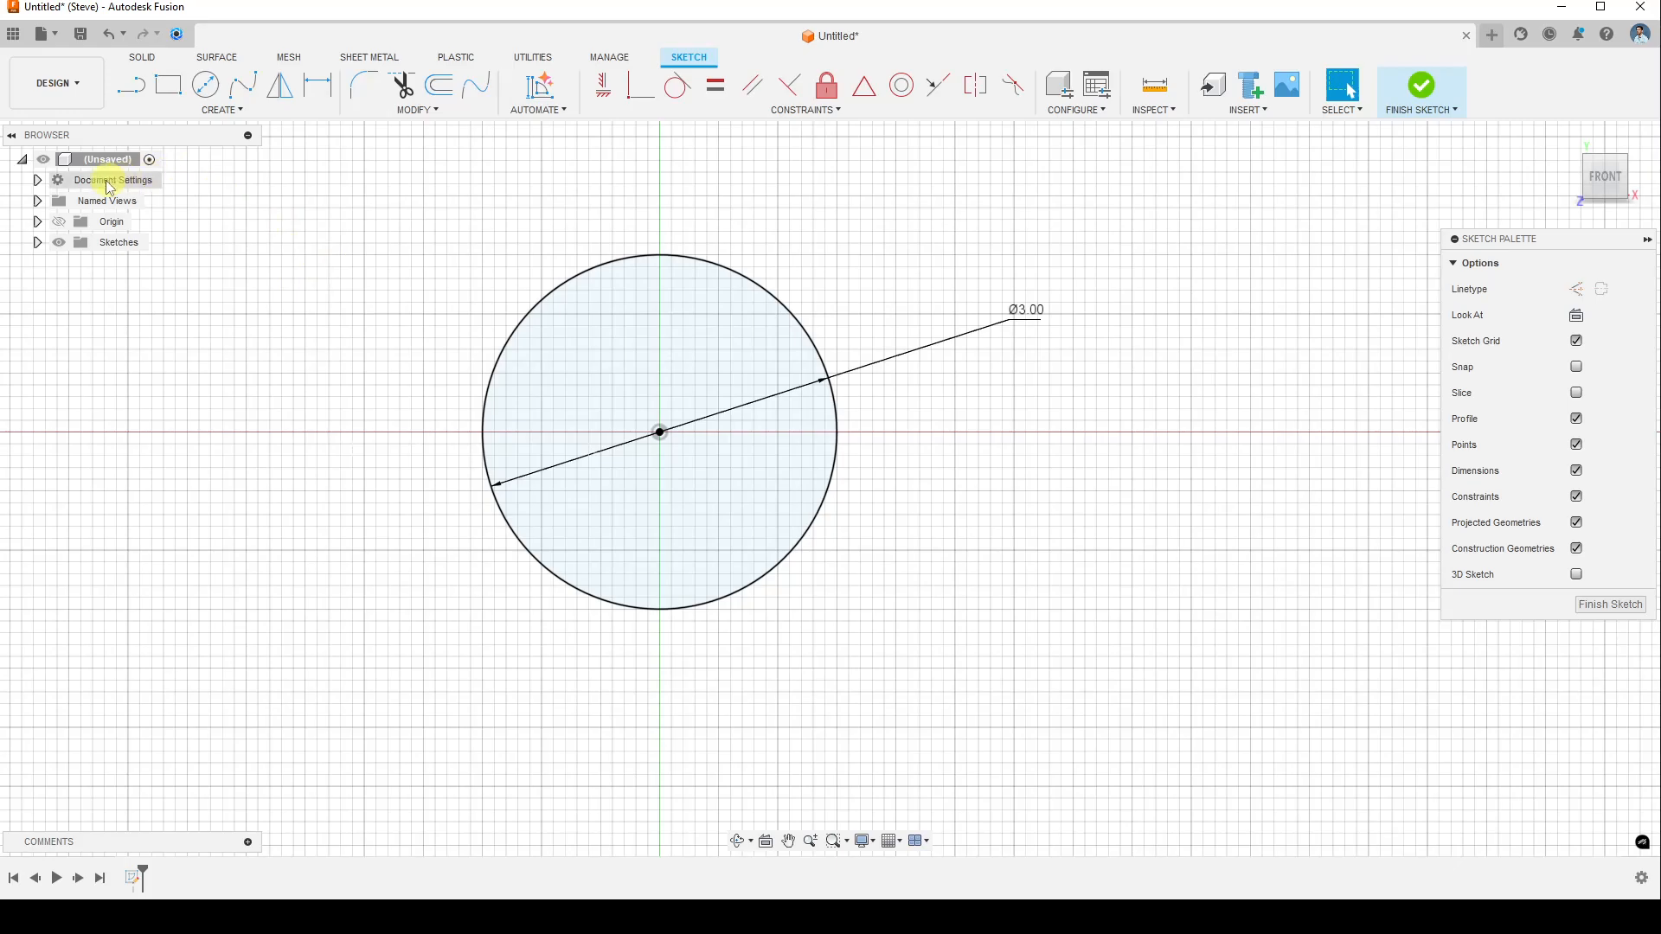
- Review the unit types available in the document settings, choose Inch and cancel the unit change
left_click(37, 181)
mouse_move(102, 215)
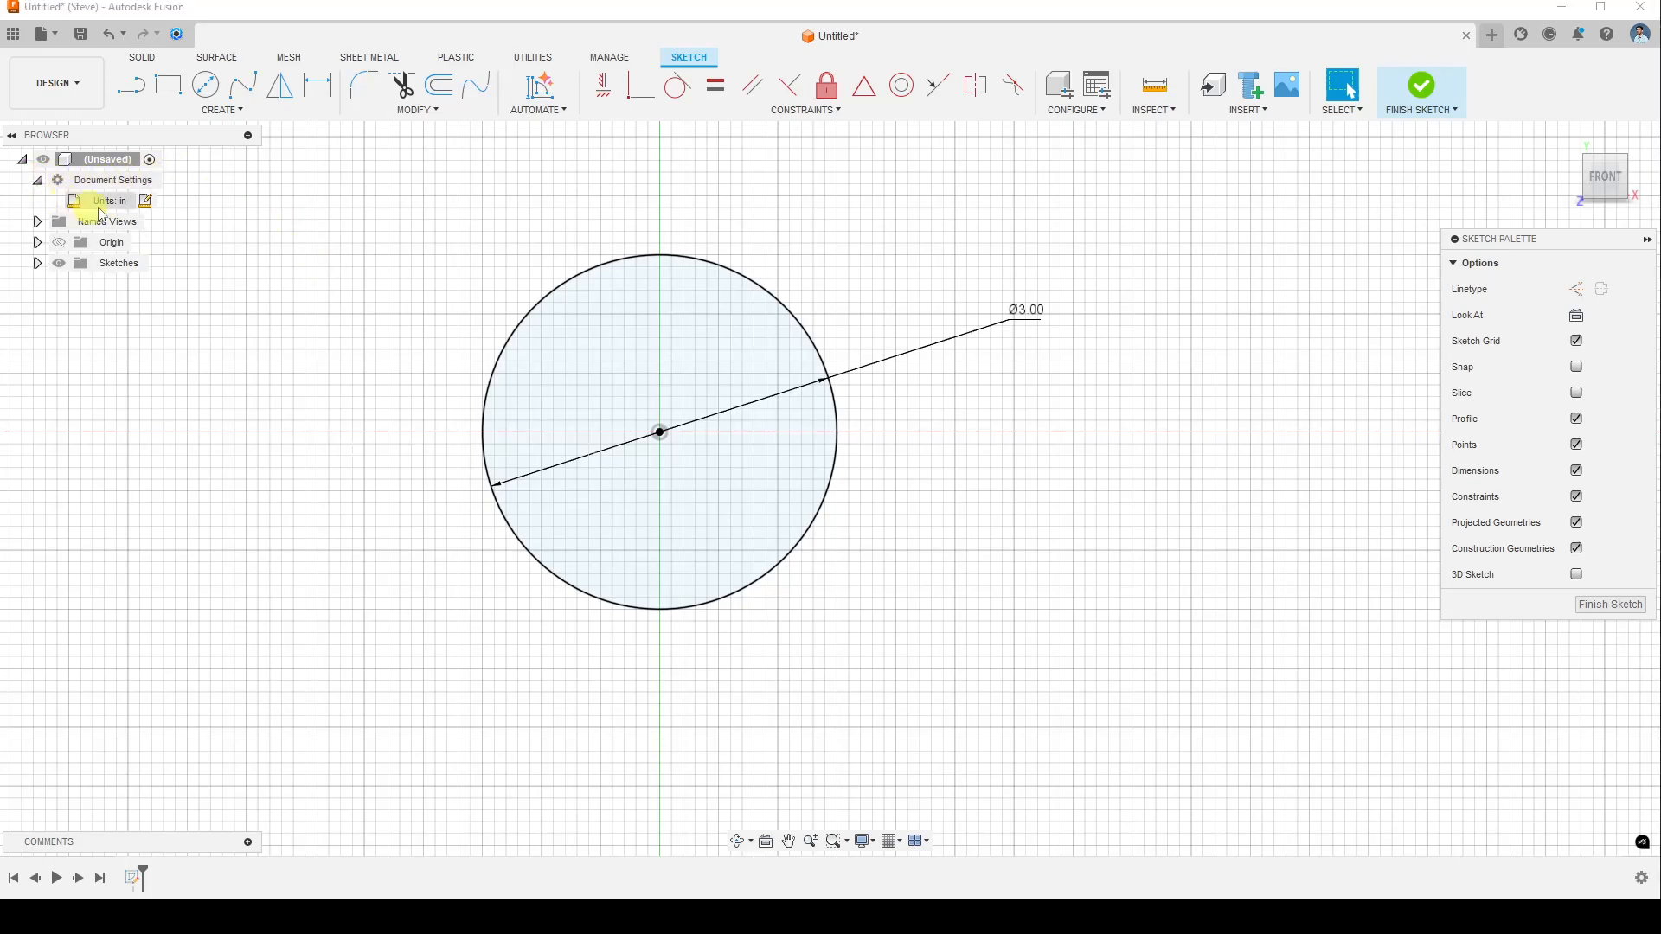
left_click(147, 201)
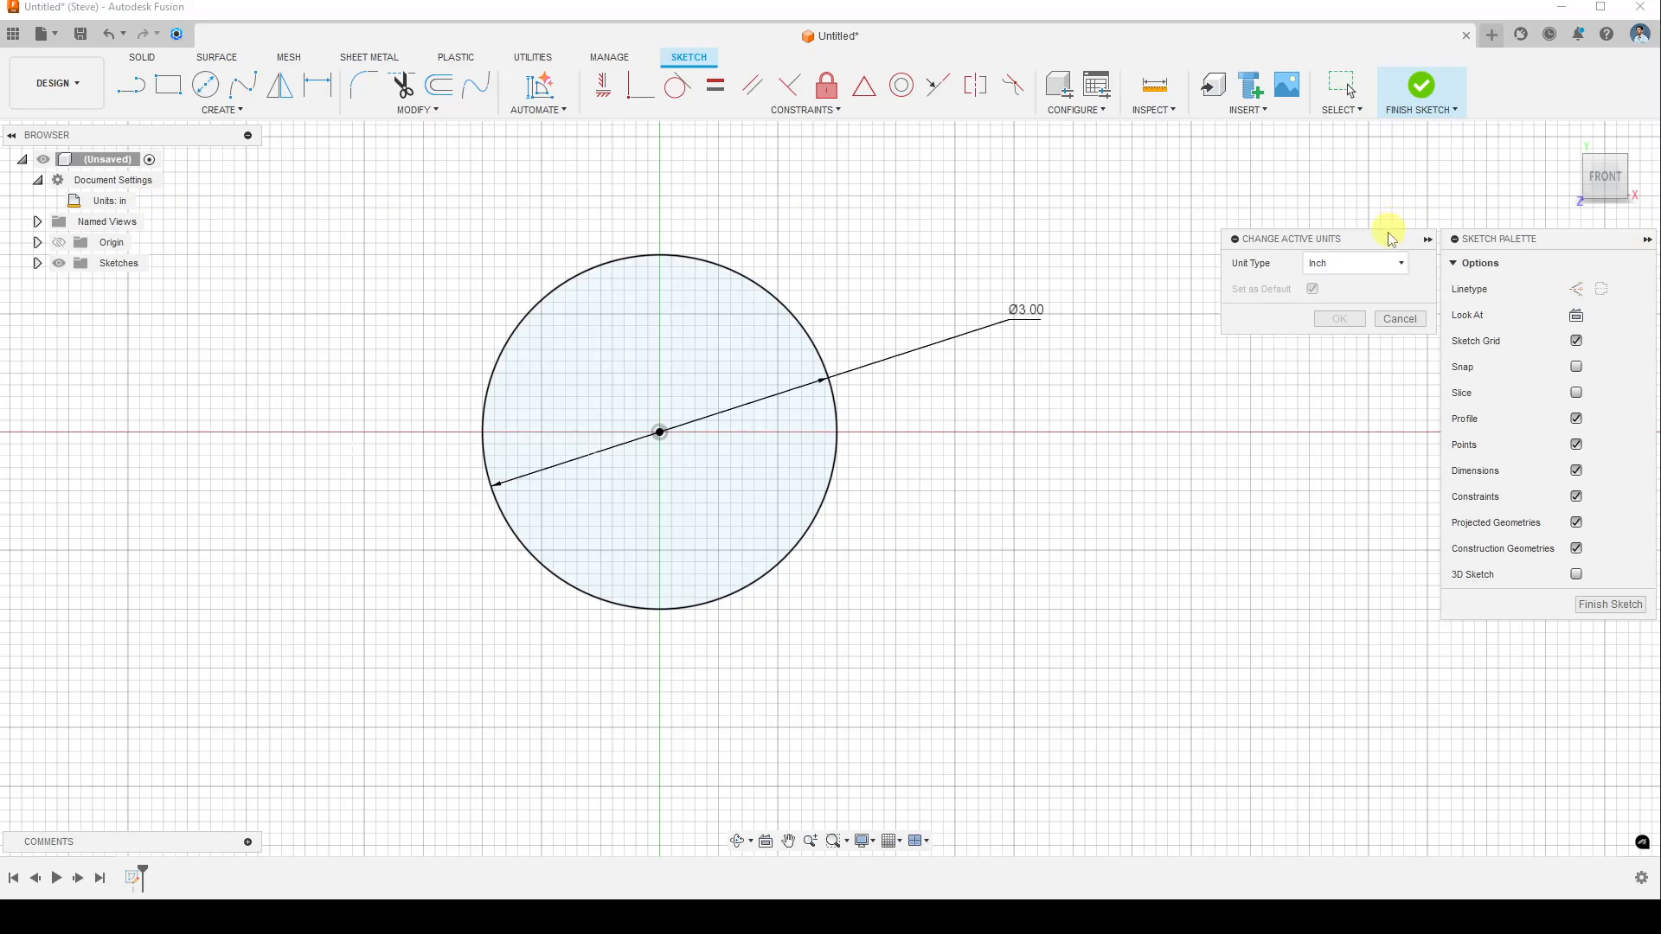
left_click_drag(1392, 238, 1212, 175)
left_click(1185, 199)
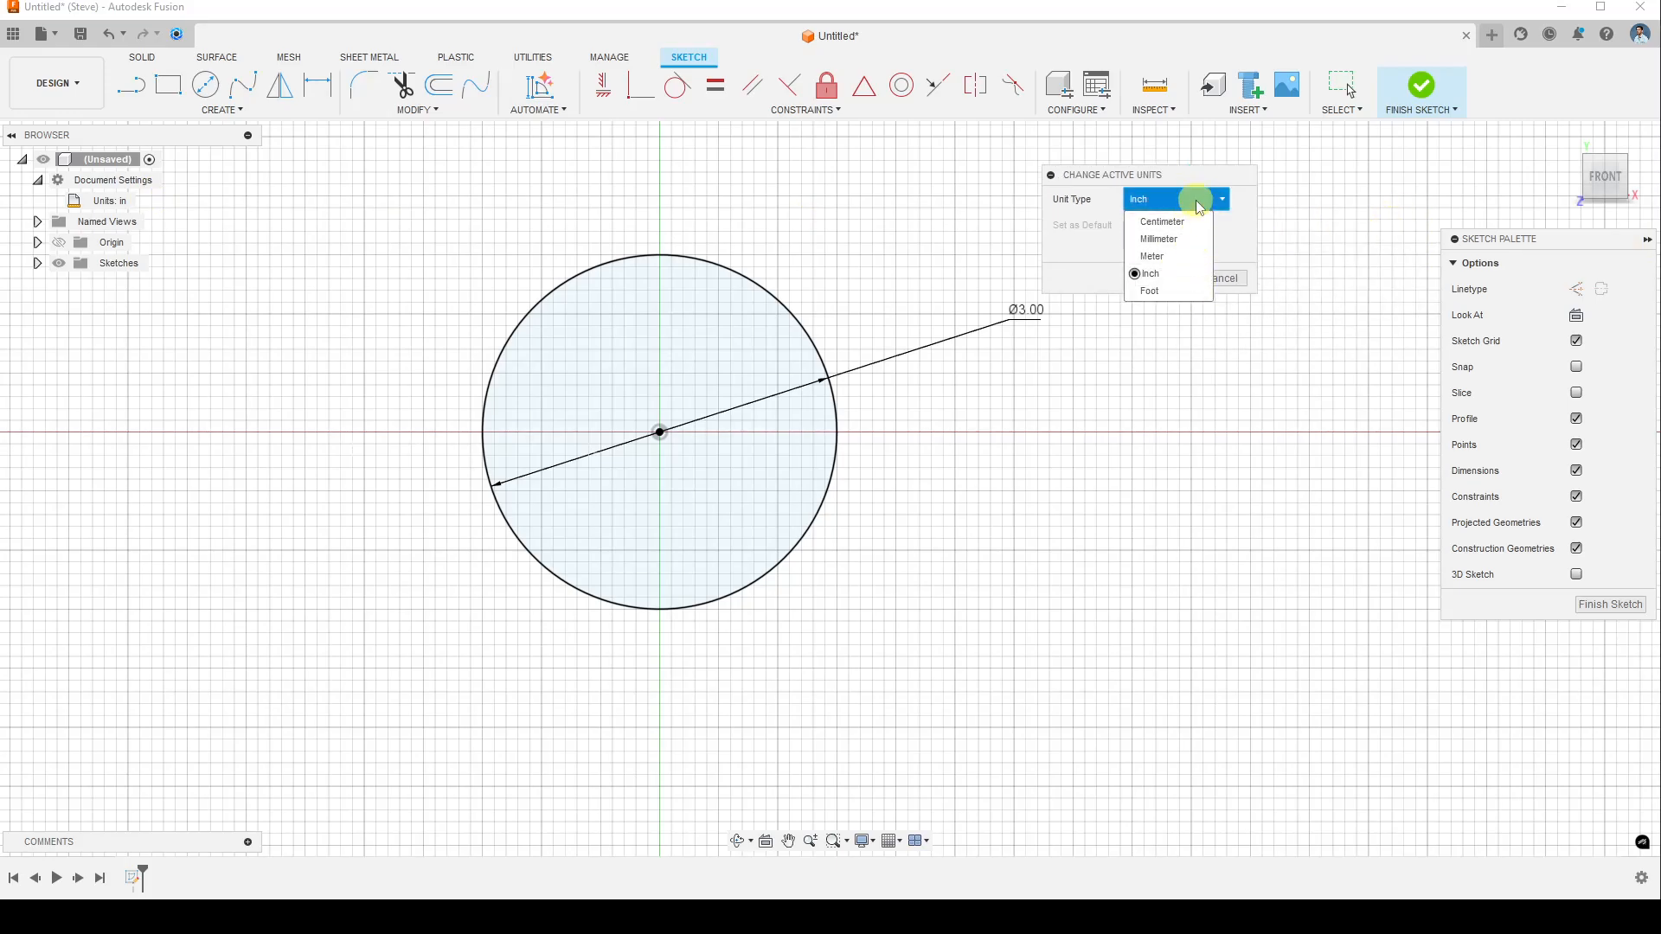
left_click(1191, 275)
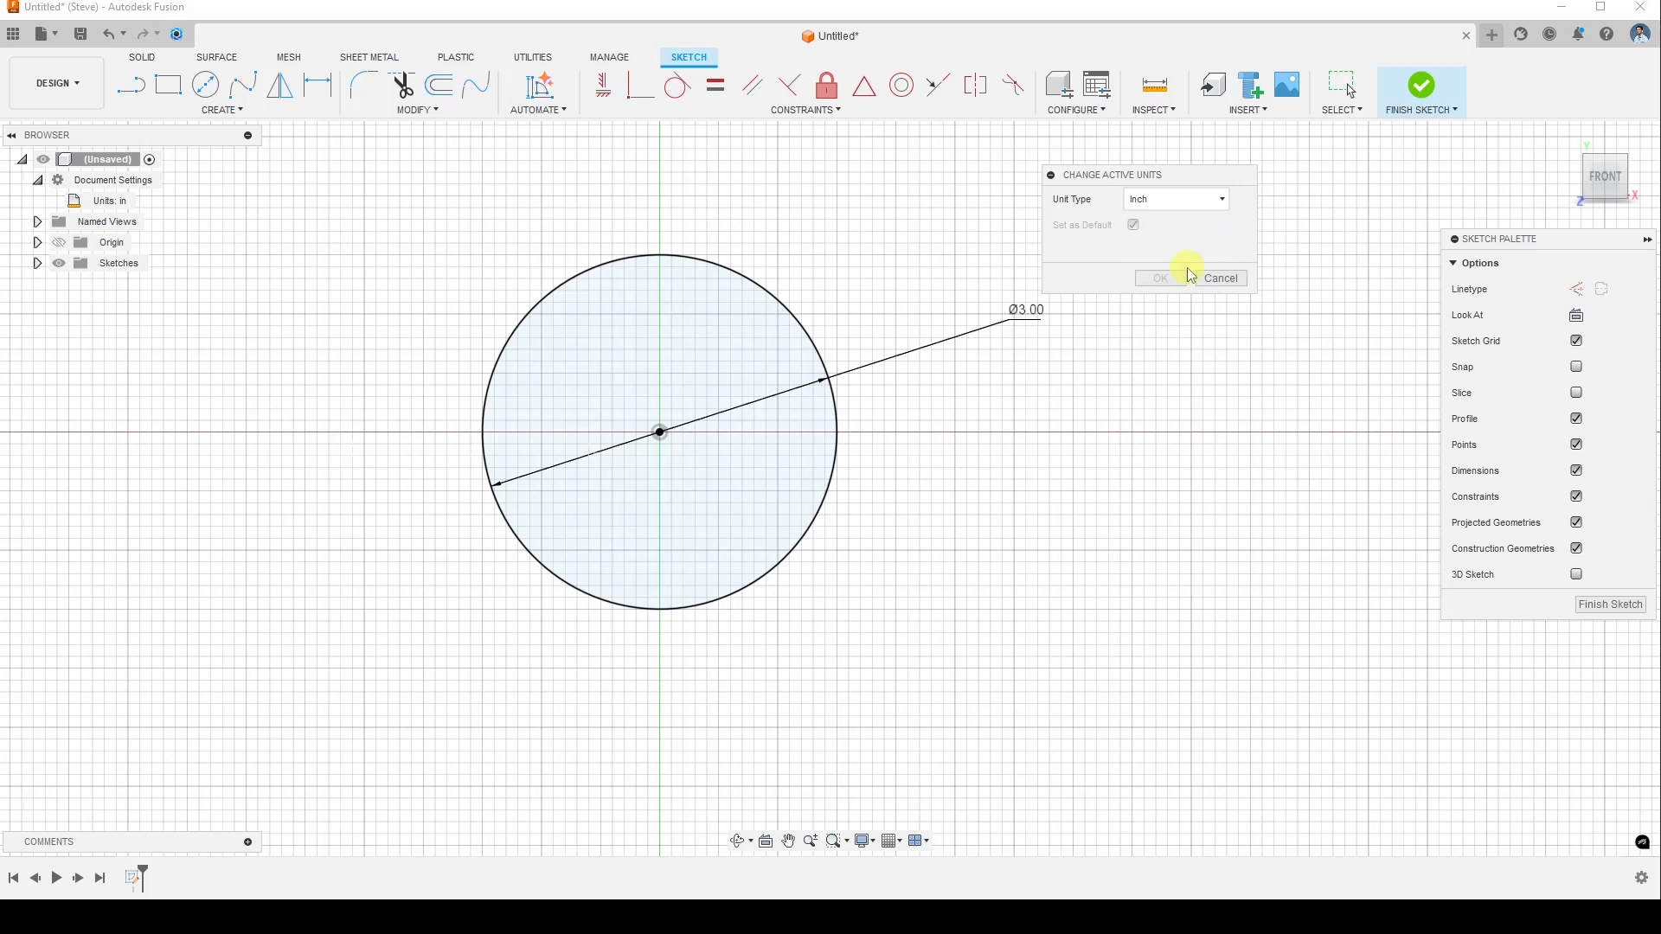
left_click(1234, 279)
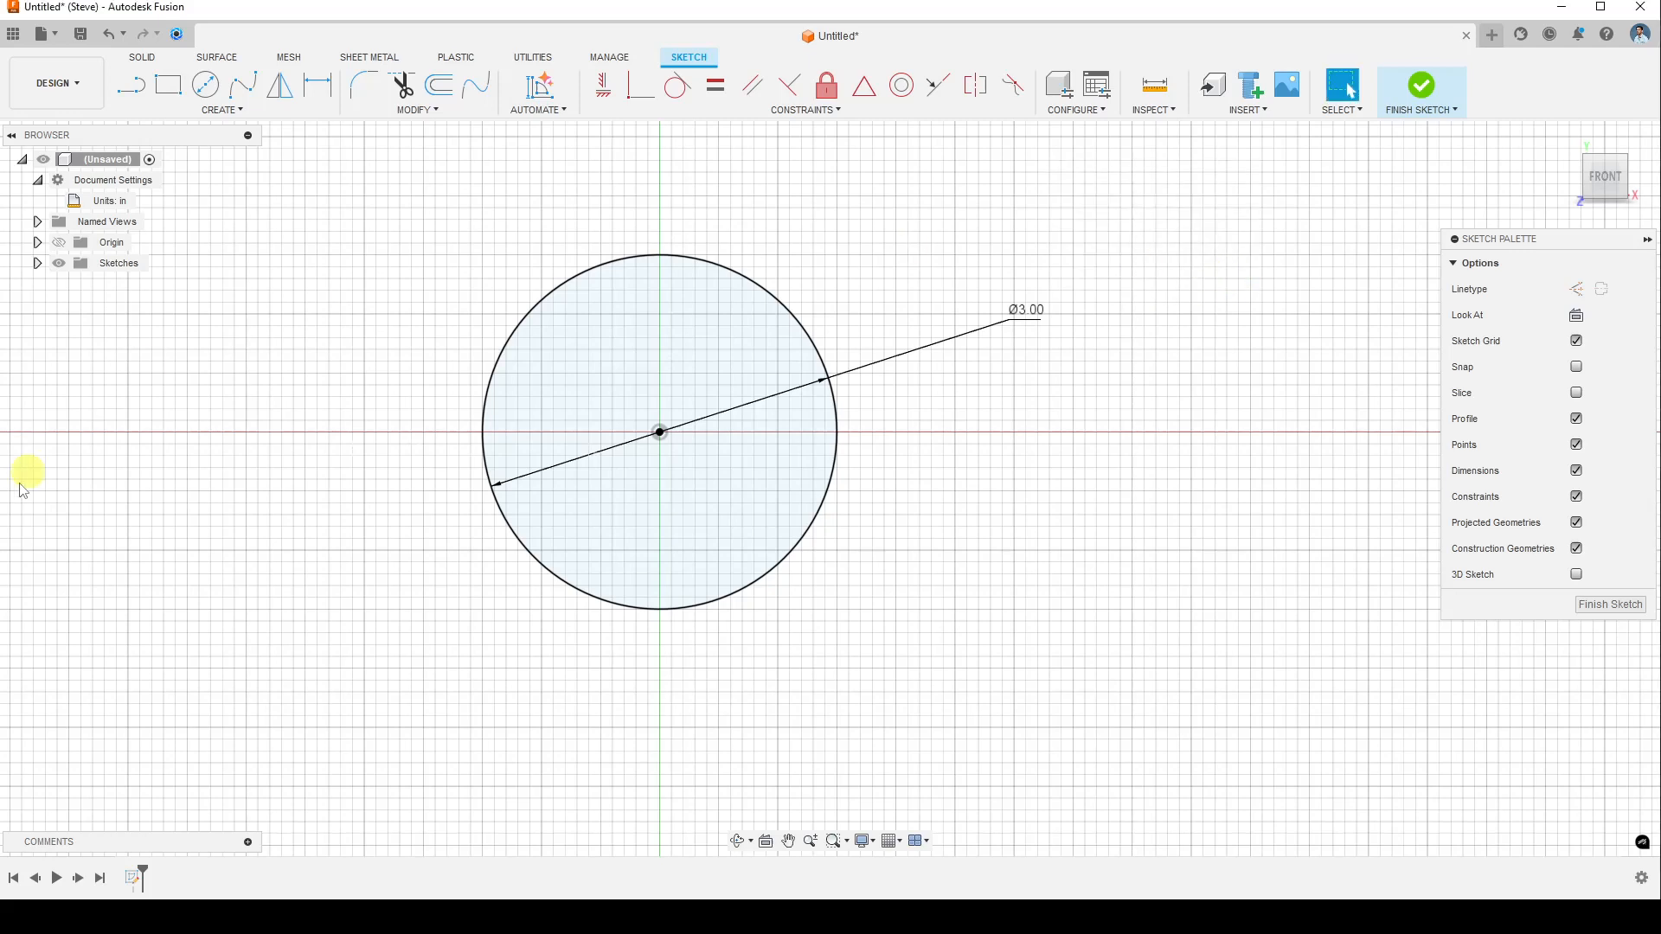
- Open the circle's diameter dimension for editing, accept it at 3 in and finish the sketch
double_click(1037, 319)
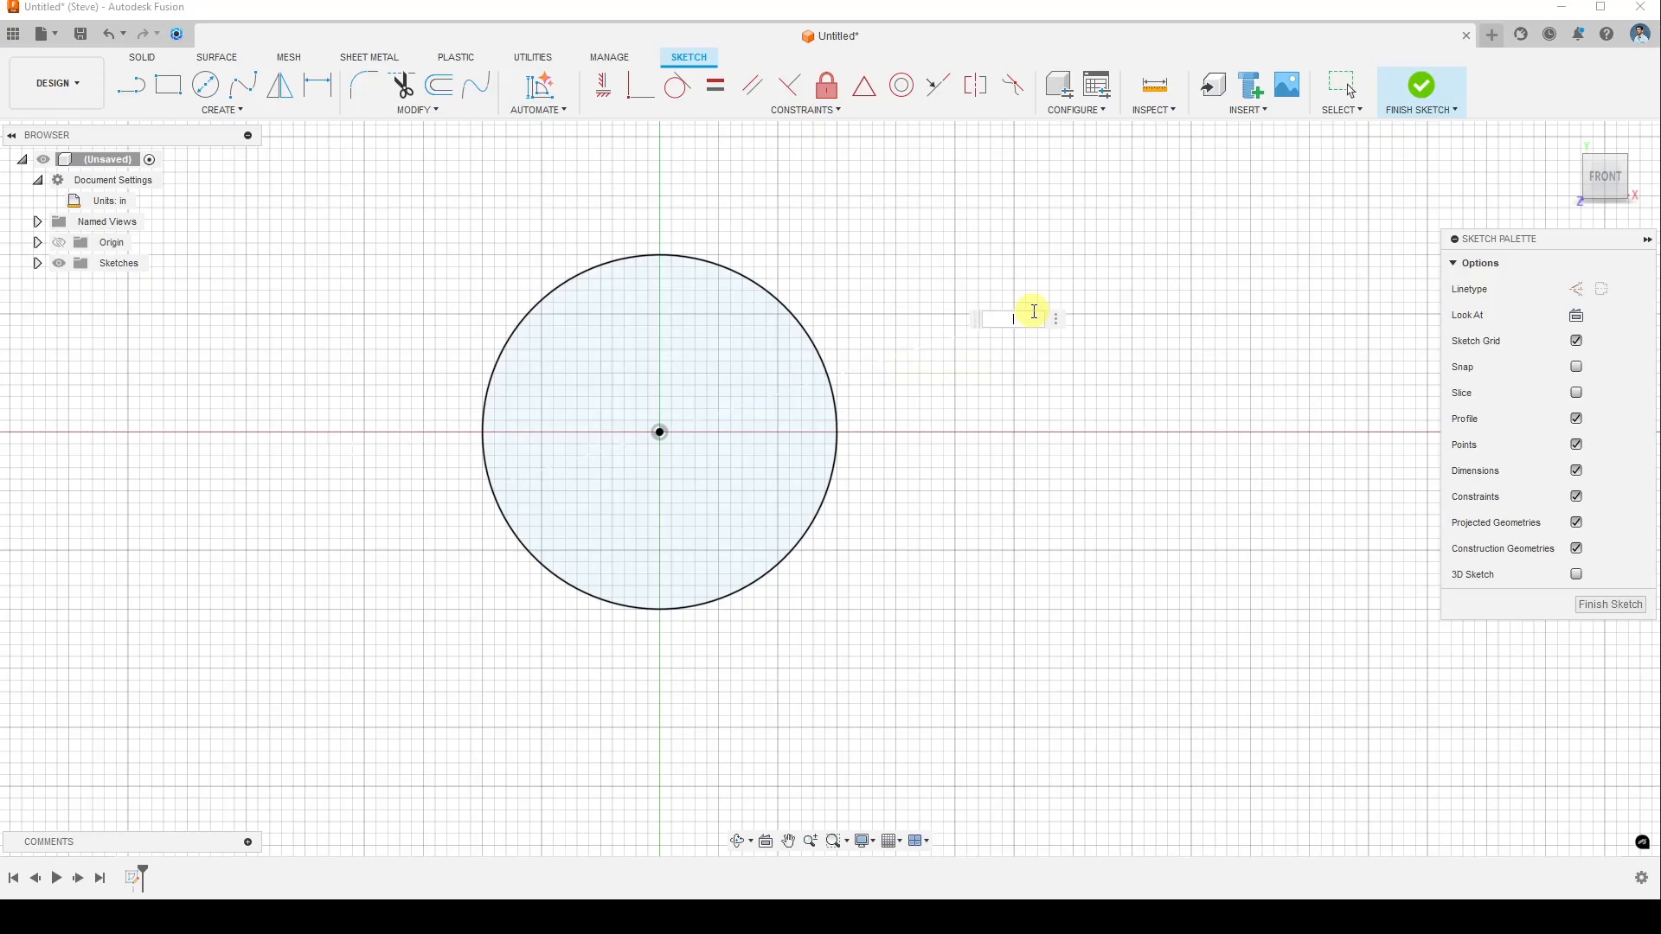
key("Return")
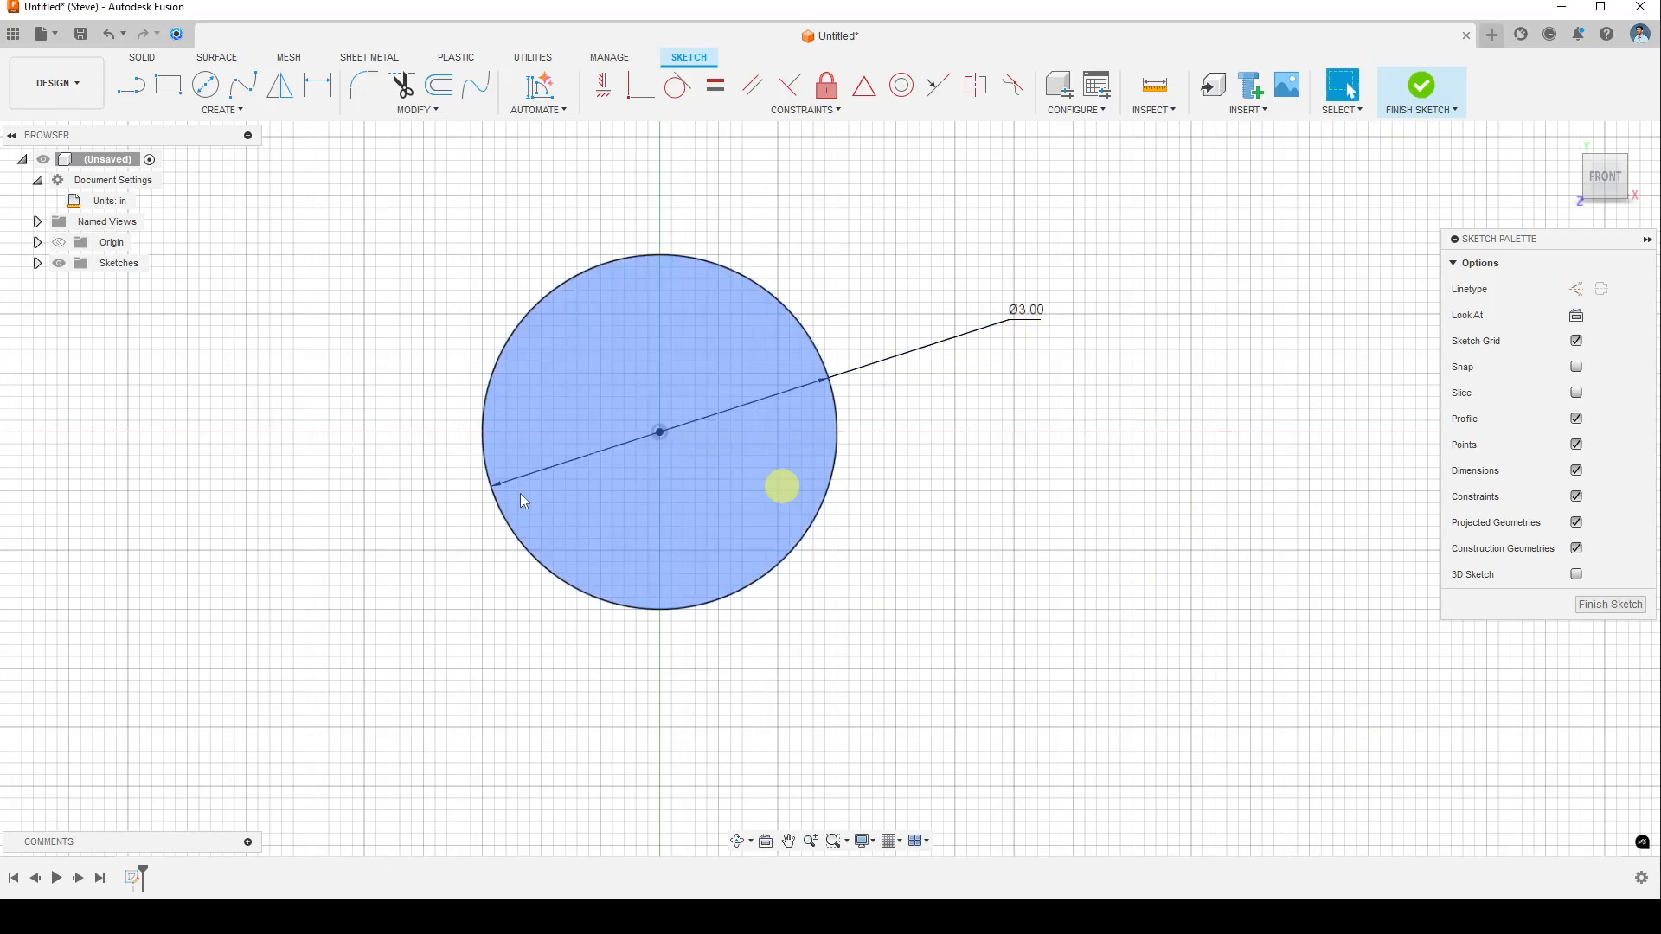
left_click(1610, 605)
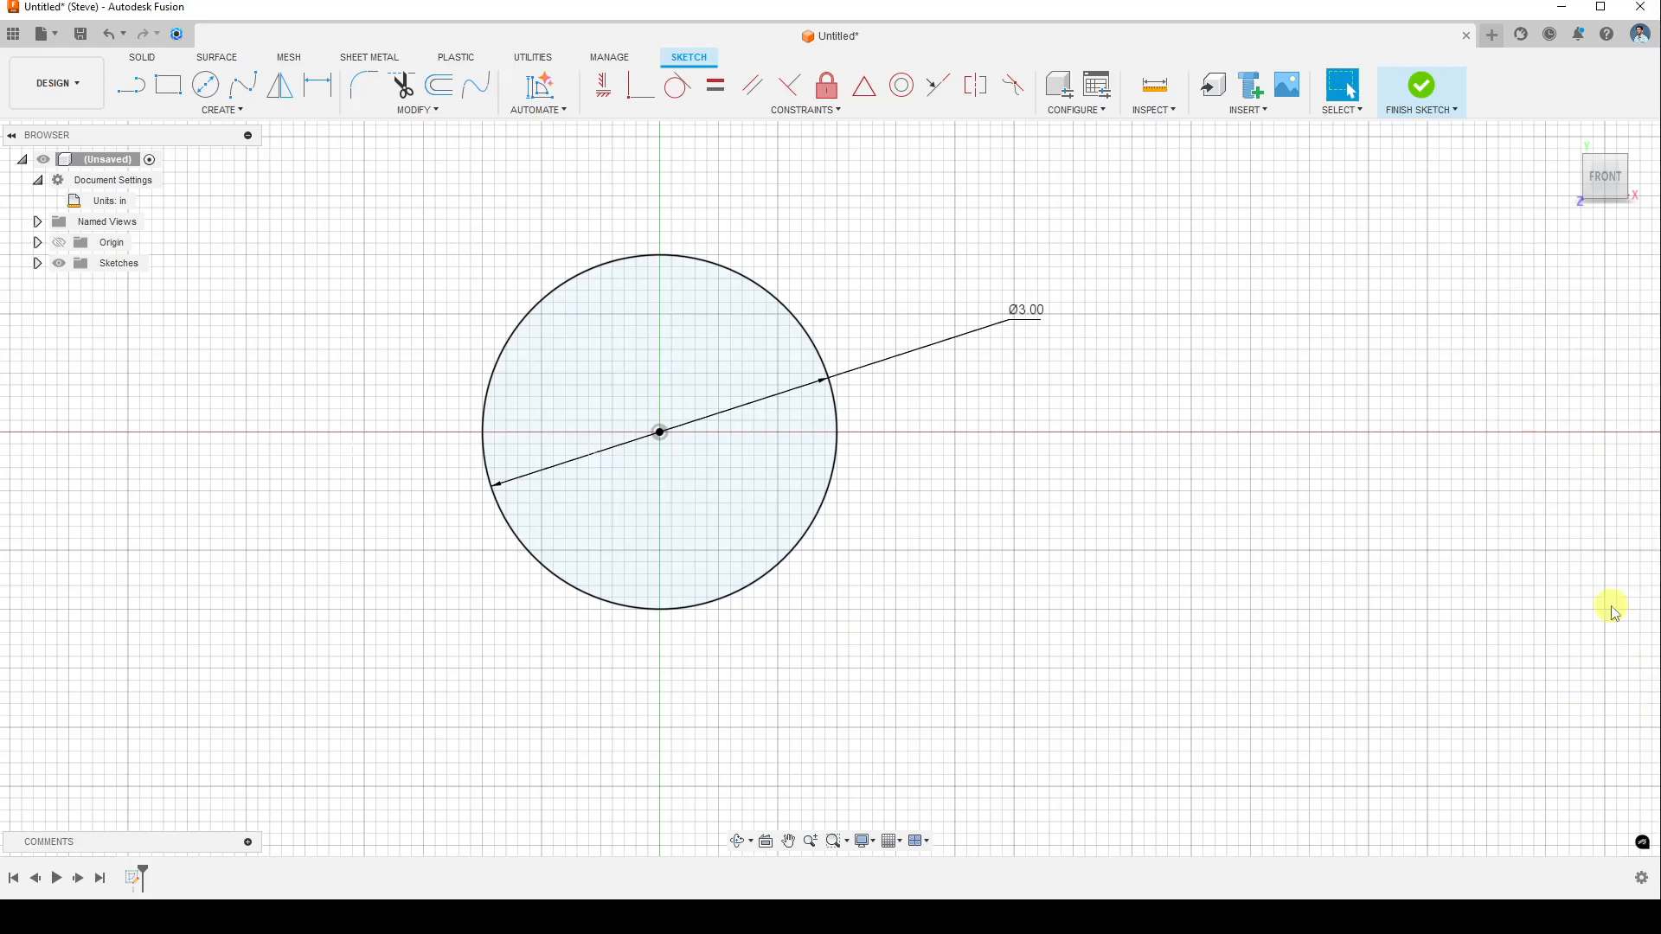
- Examine the finished circle sketch at different zoom levels and from several angles, including from behind
scroll(1077, 499, "up", 2)
scroll(1073, 519, "down", 3)
mouse_move(1067, 582)
middle_mouse_down()
mouse_move(963, 510)
mouse_move(1021, 597)
middle_mouse_up()
scroll(1017, 593, "up", 2)
scroll(922, 541, "down", 2)
middle_click_drag(884, 499, 772, 500)
scroll(923, 524, "up", 2)
scroll(919, 522, "down", 2)
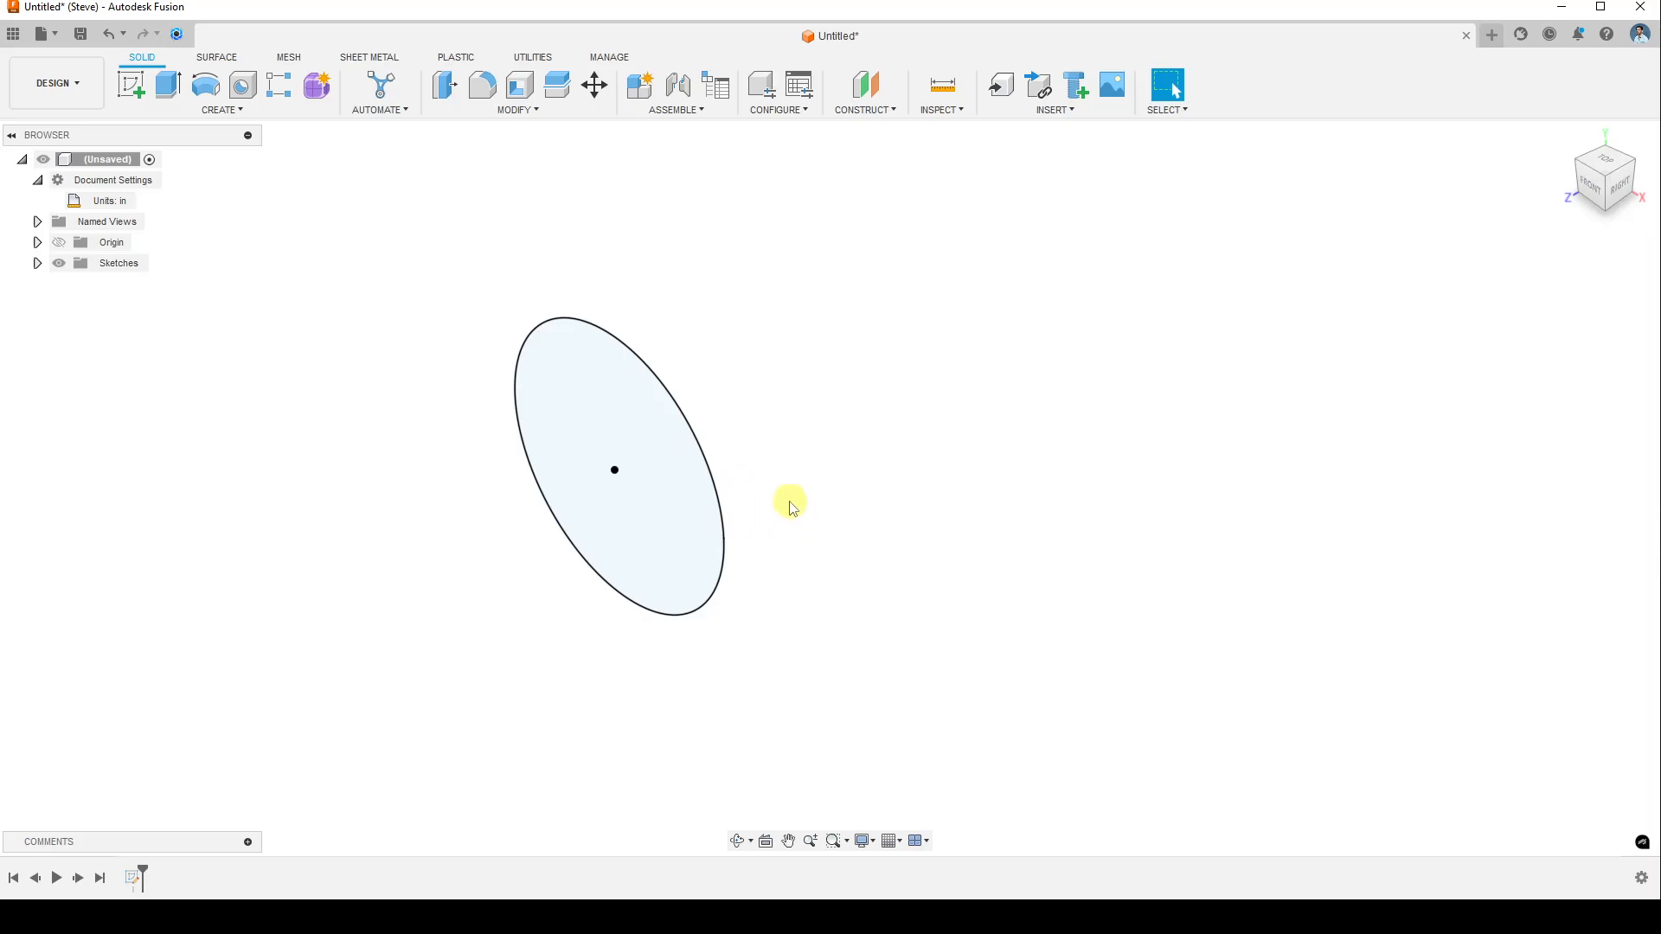
middle_click_drag(789, 496, 912, 459)
scroll(797, 507, "down", 3)
scroll(792, 506, "up", 8)
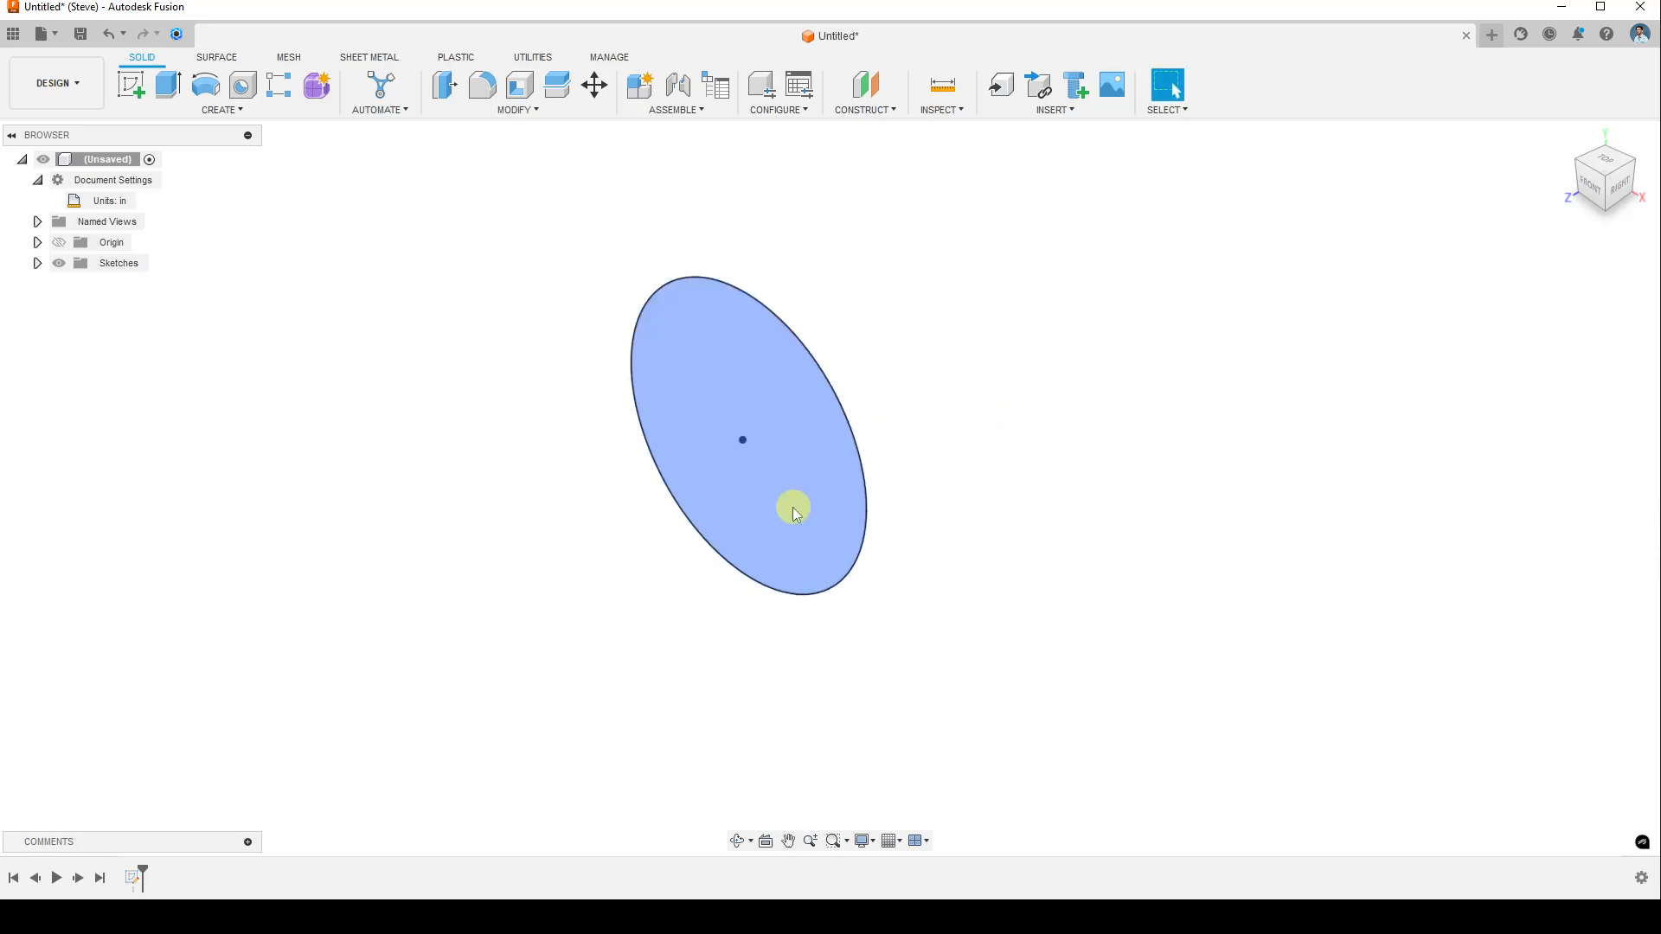
scroll(790, 505, "down", 6)
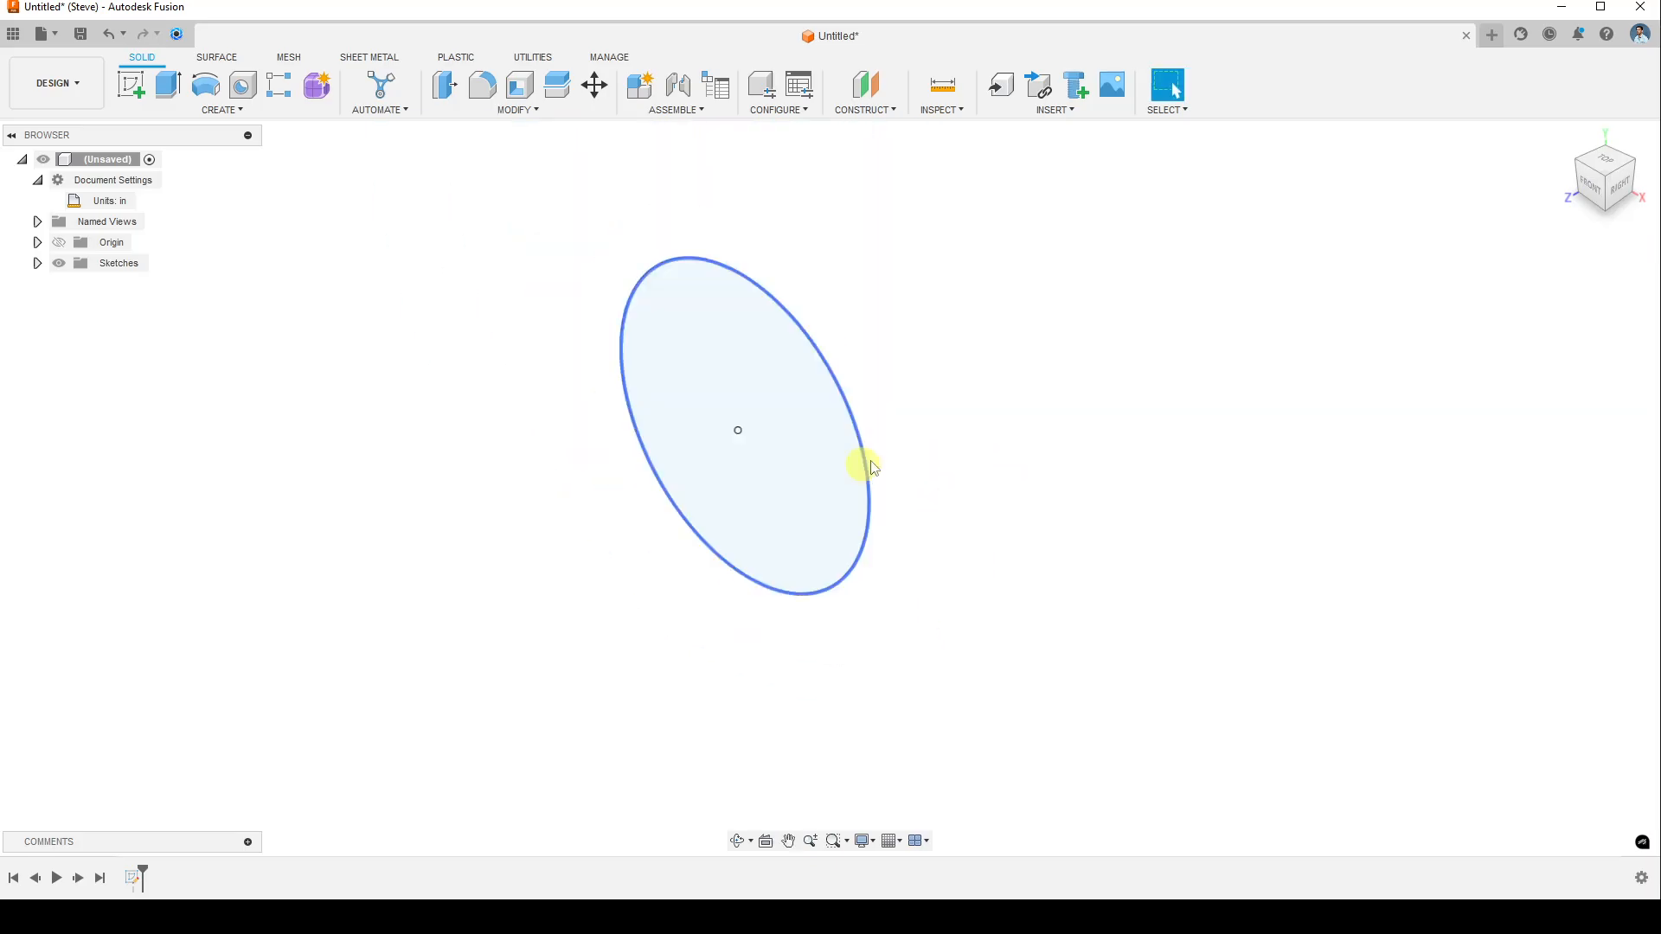
middle_click_drag(986, 378, 919, 553, "shift")
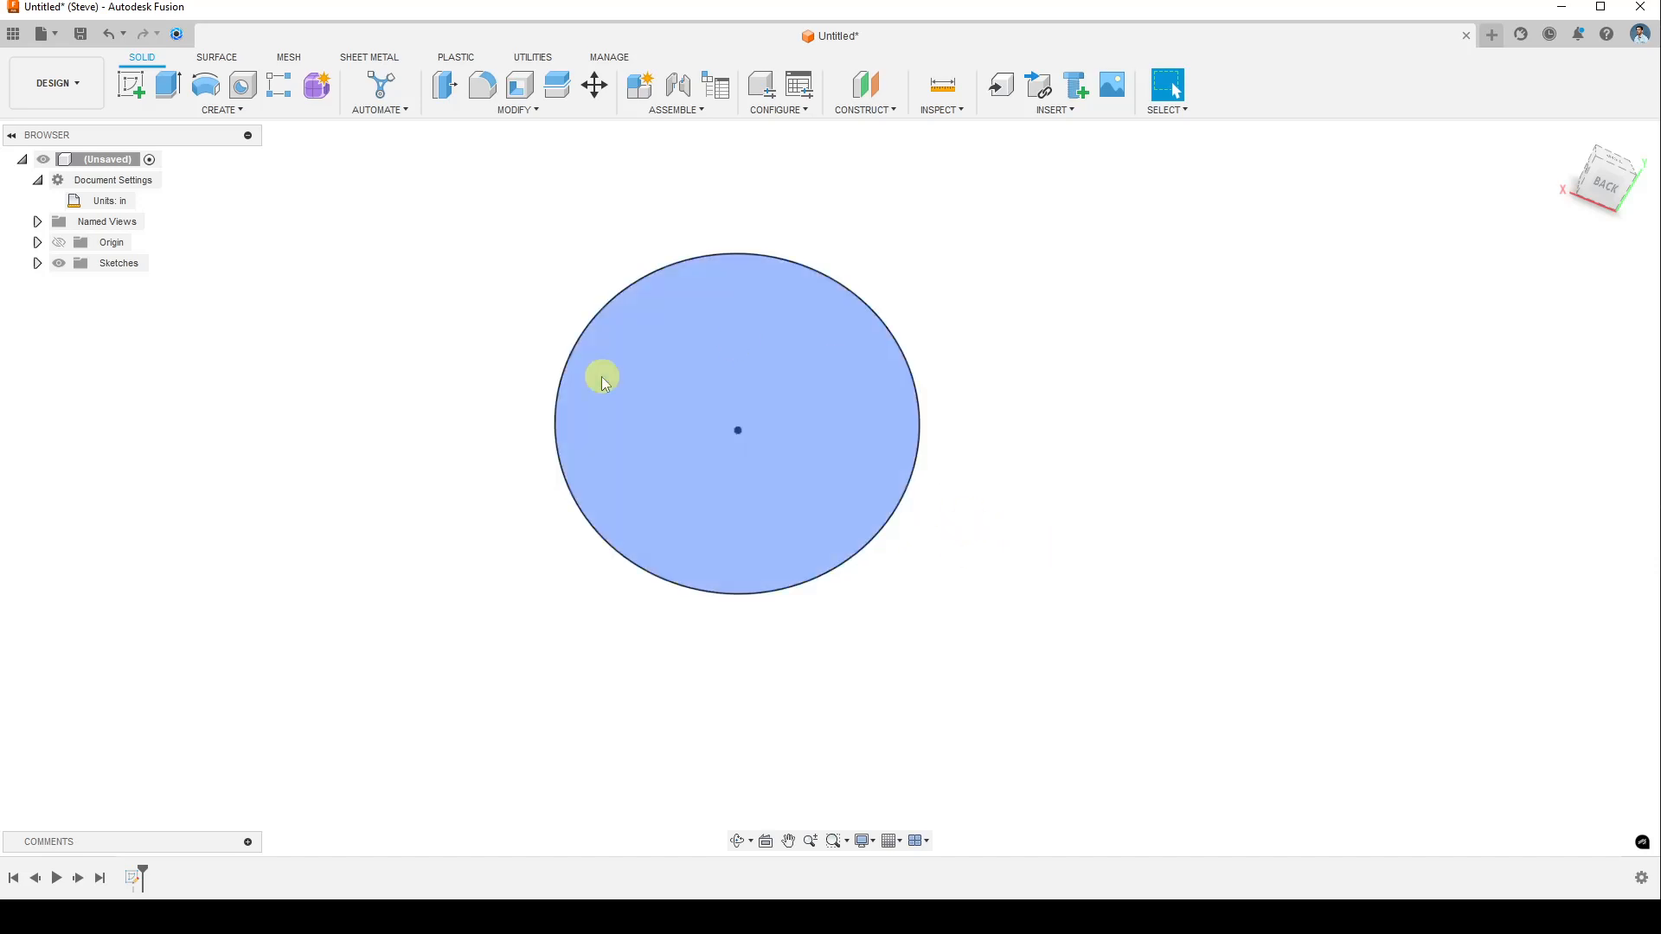
middle_click_drag(1056, 385, 942, 392, "shift")
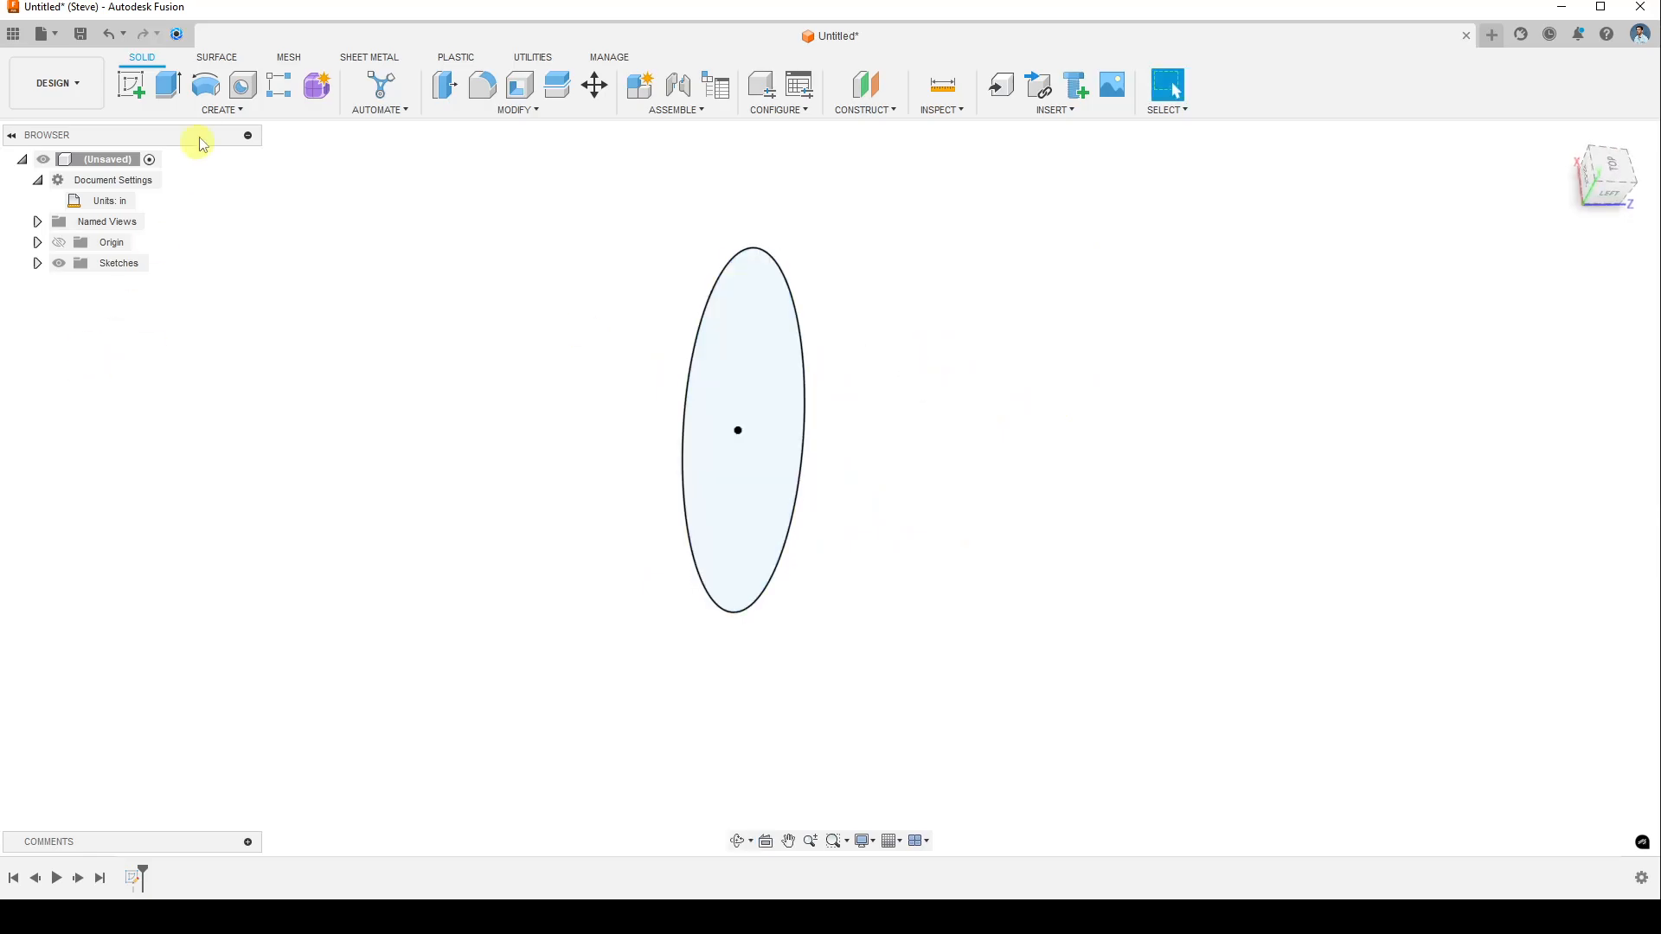
- Extrude the circle profile 3 in to one side as a new body, reselecting the profile after clearing it
left_click(224, 112)
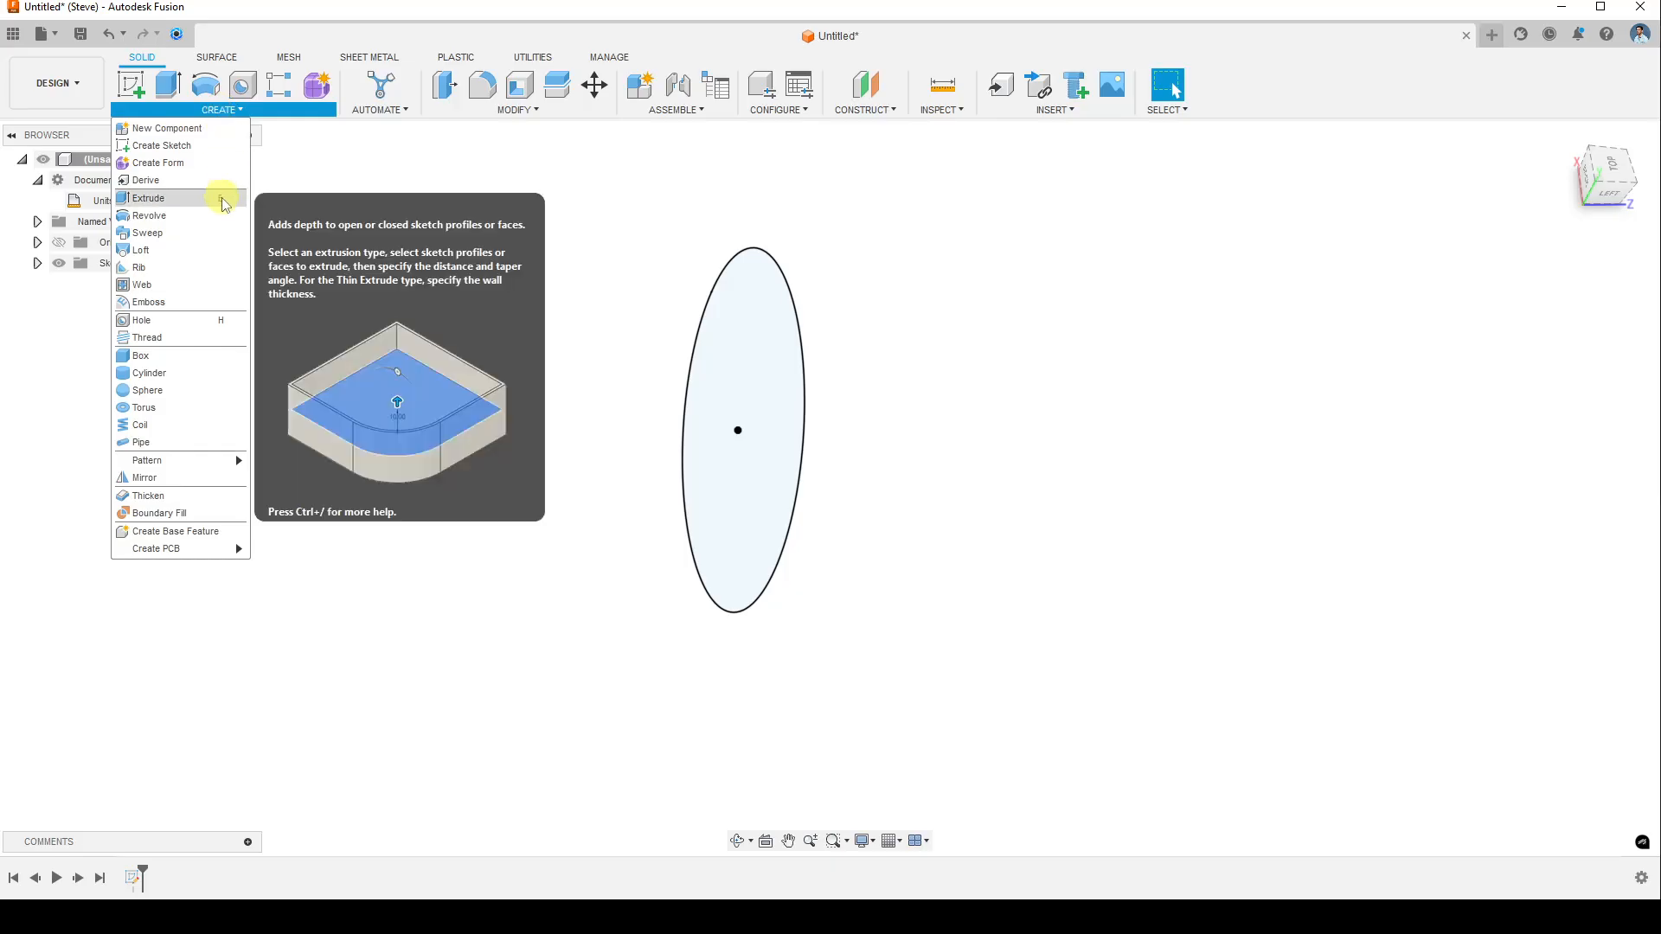
left_click(208, 201)
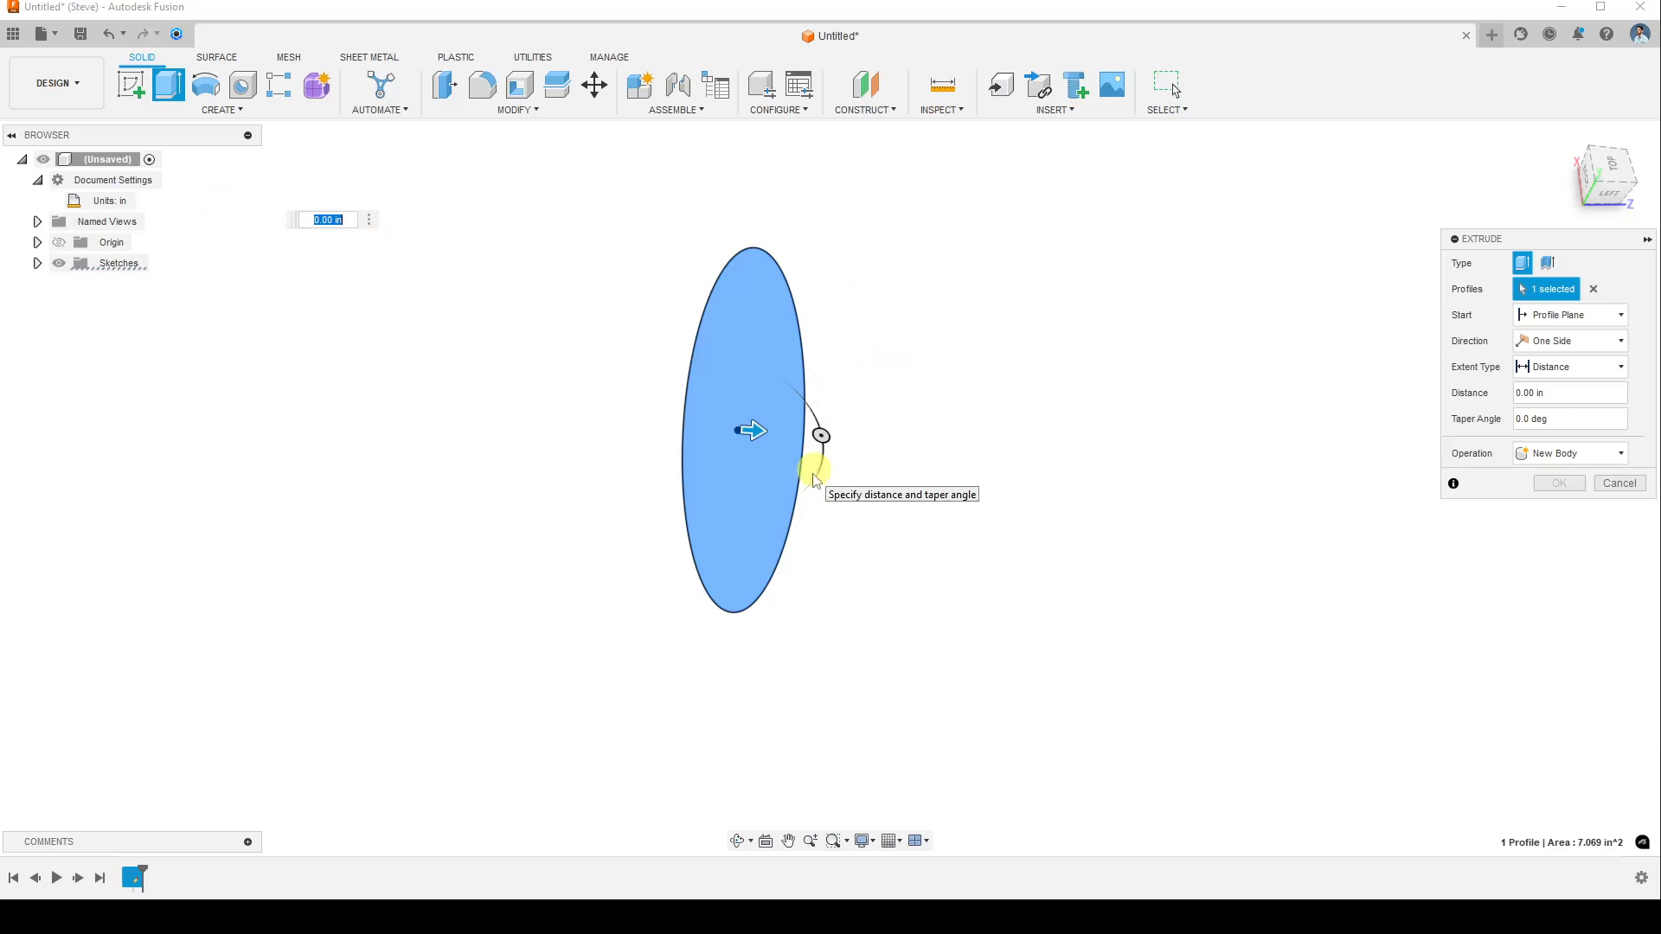
left_click(1596, 292)
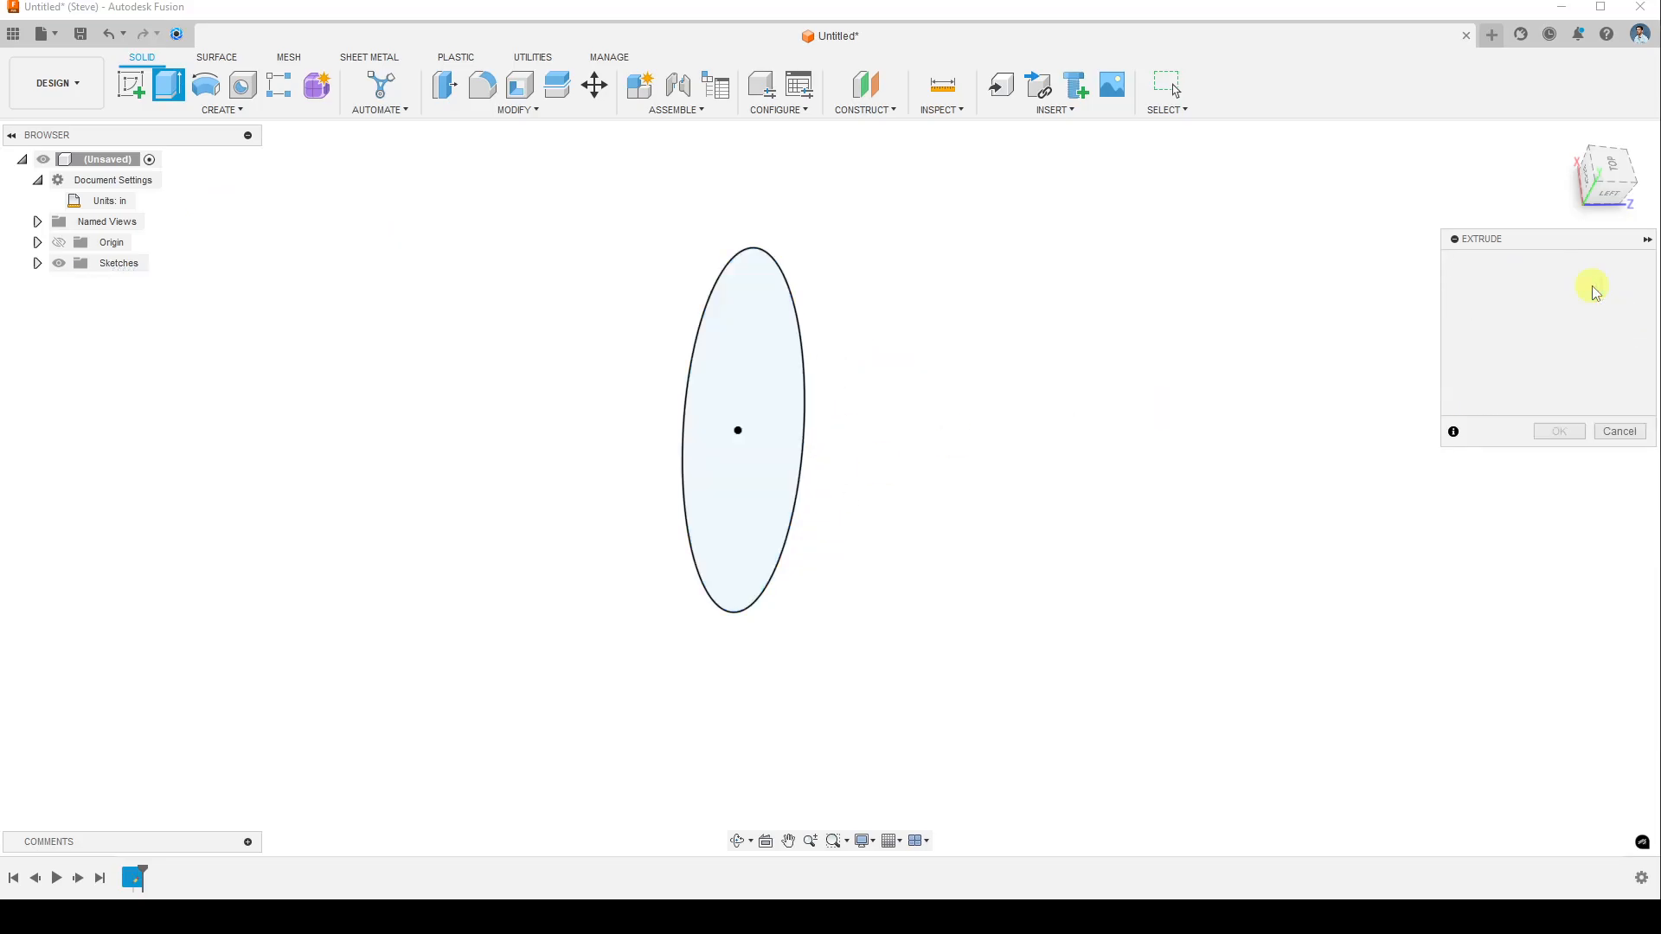
left_click(759, 373)
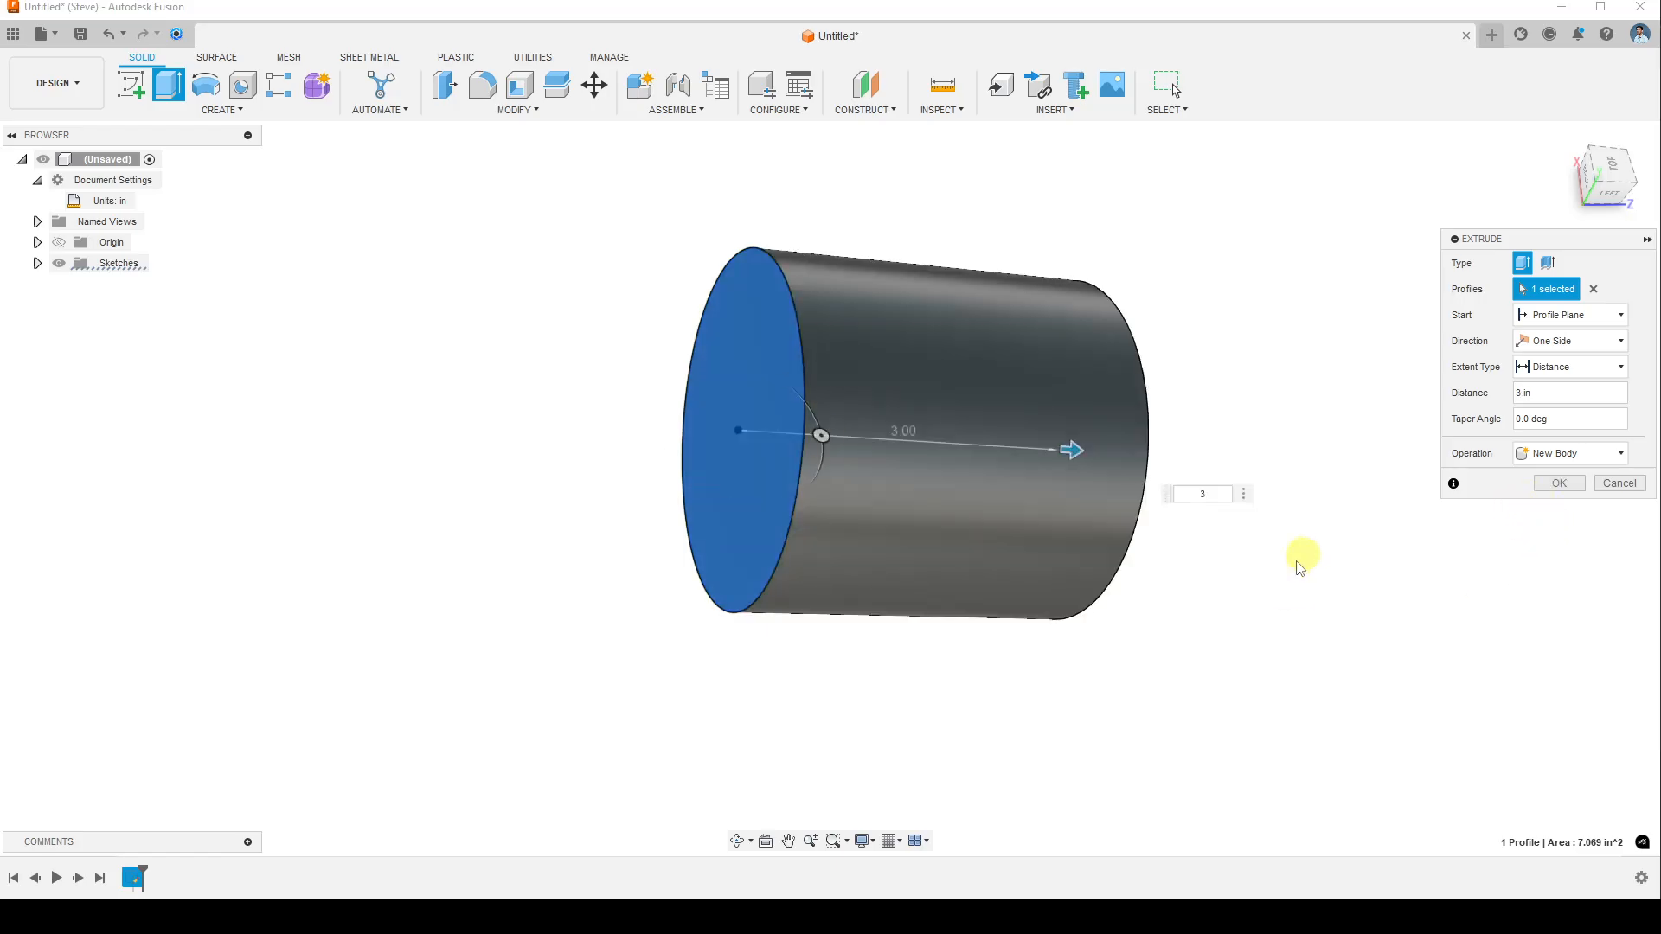
middle_click_drag(1147, 624, 902, 567)
left_click_drag(914, 655, 1112, 697)
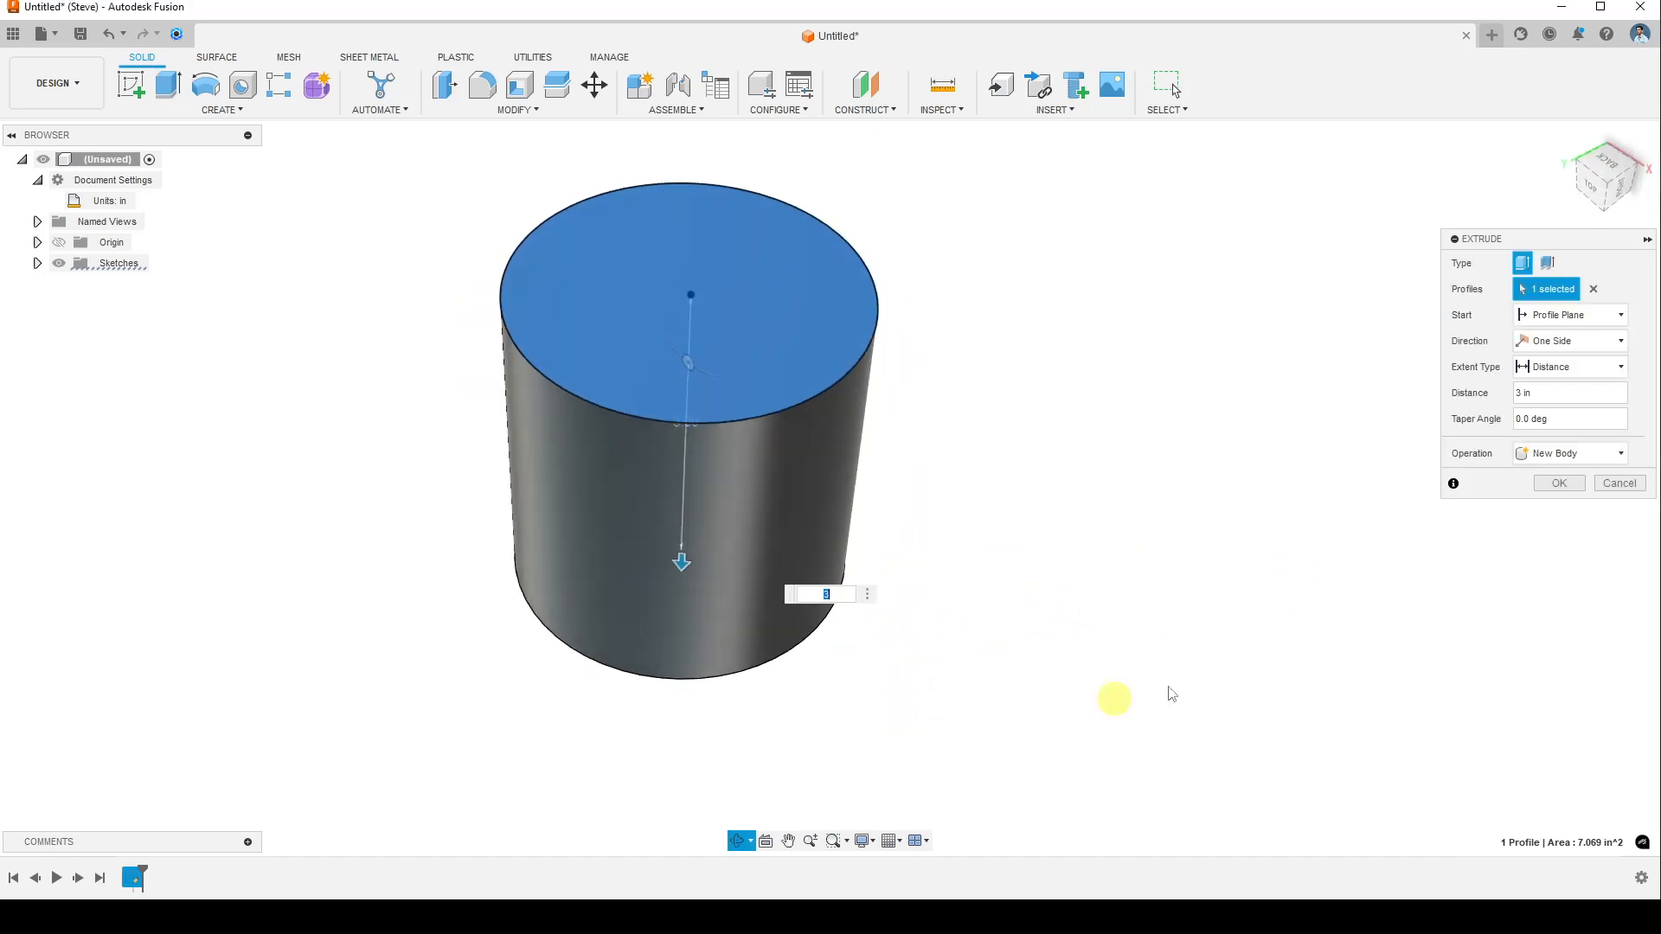
left_click(1561, 481)
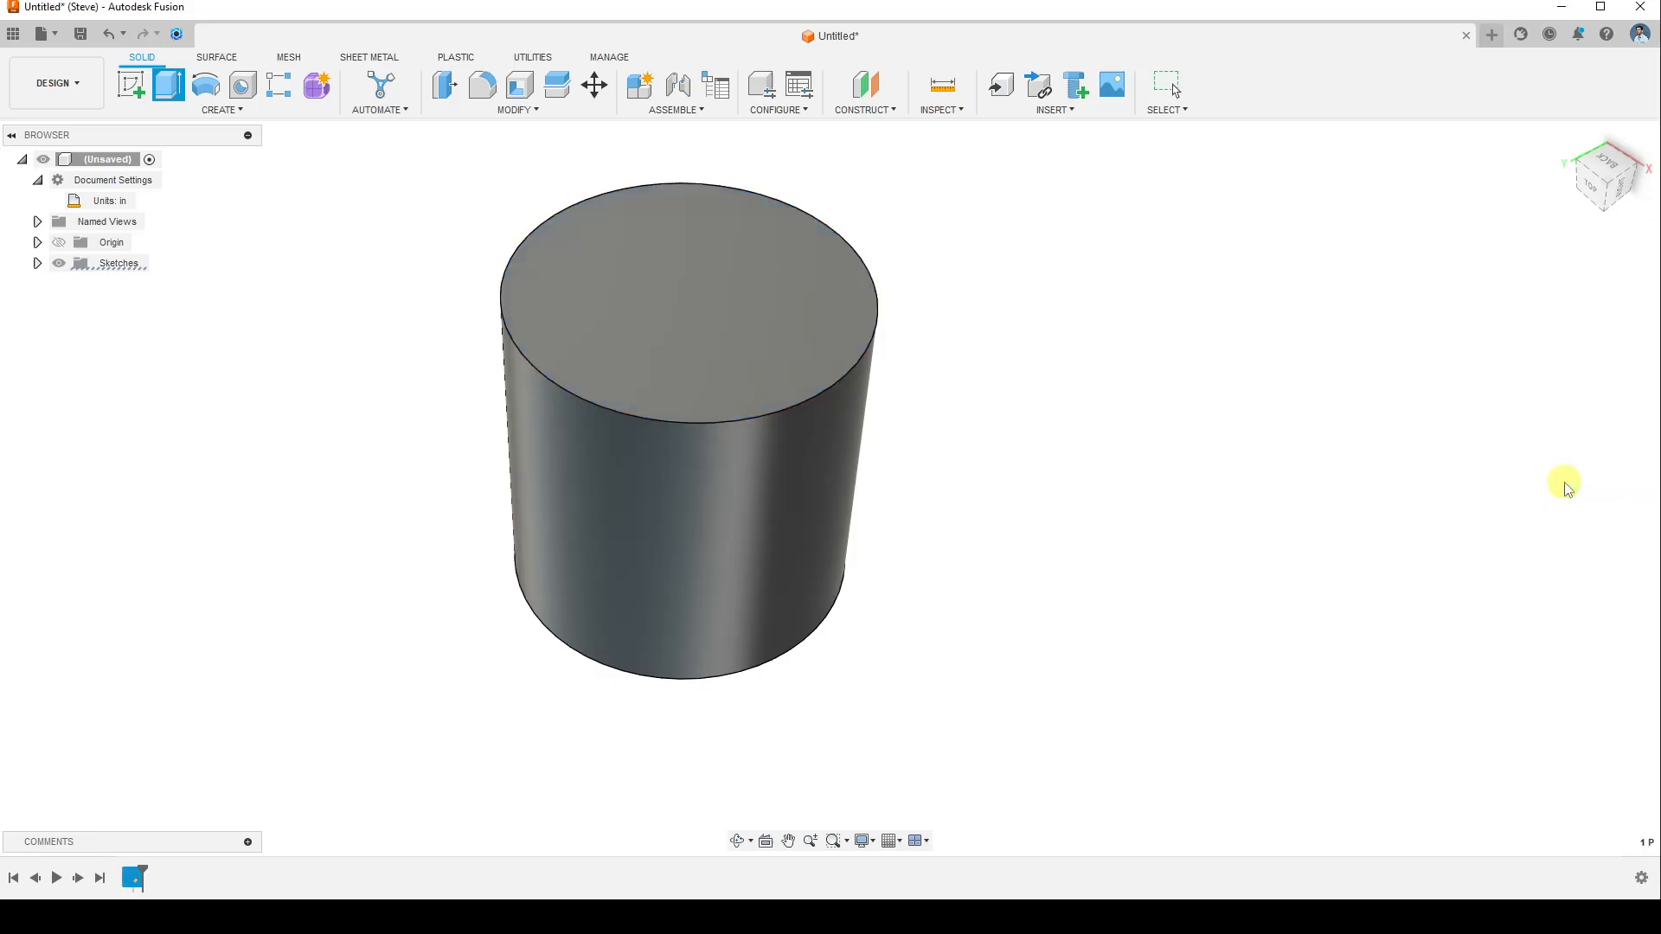
- Inspect the extruded cylinder with the Pan, Orbit and Zoom commands, then end the Orbit command
middle_click_drag(1093, 455, 1130, 490)
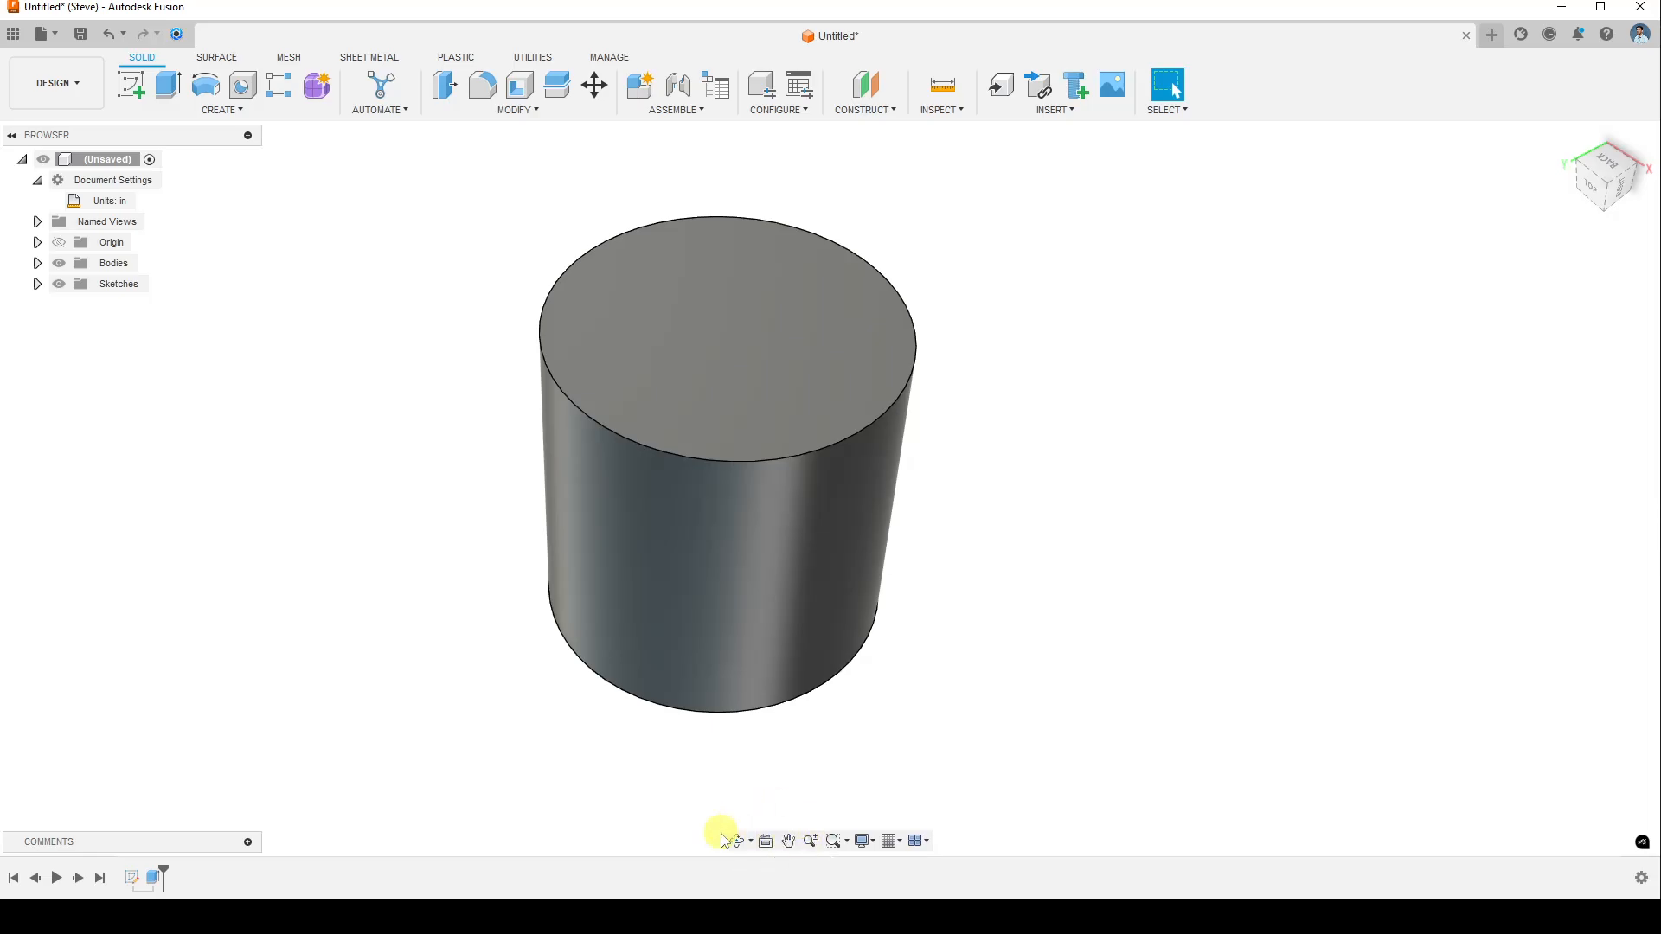
left_click(789, 842)
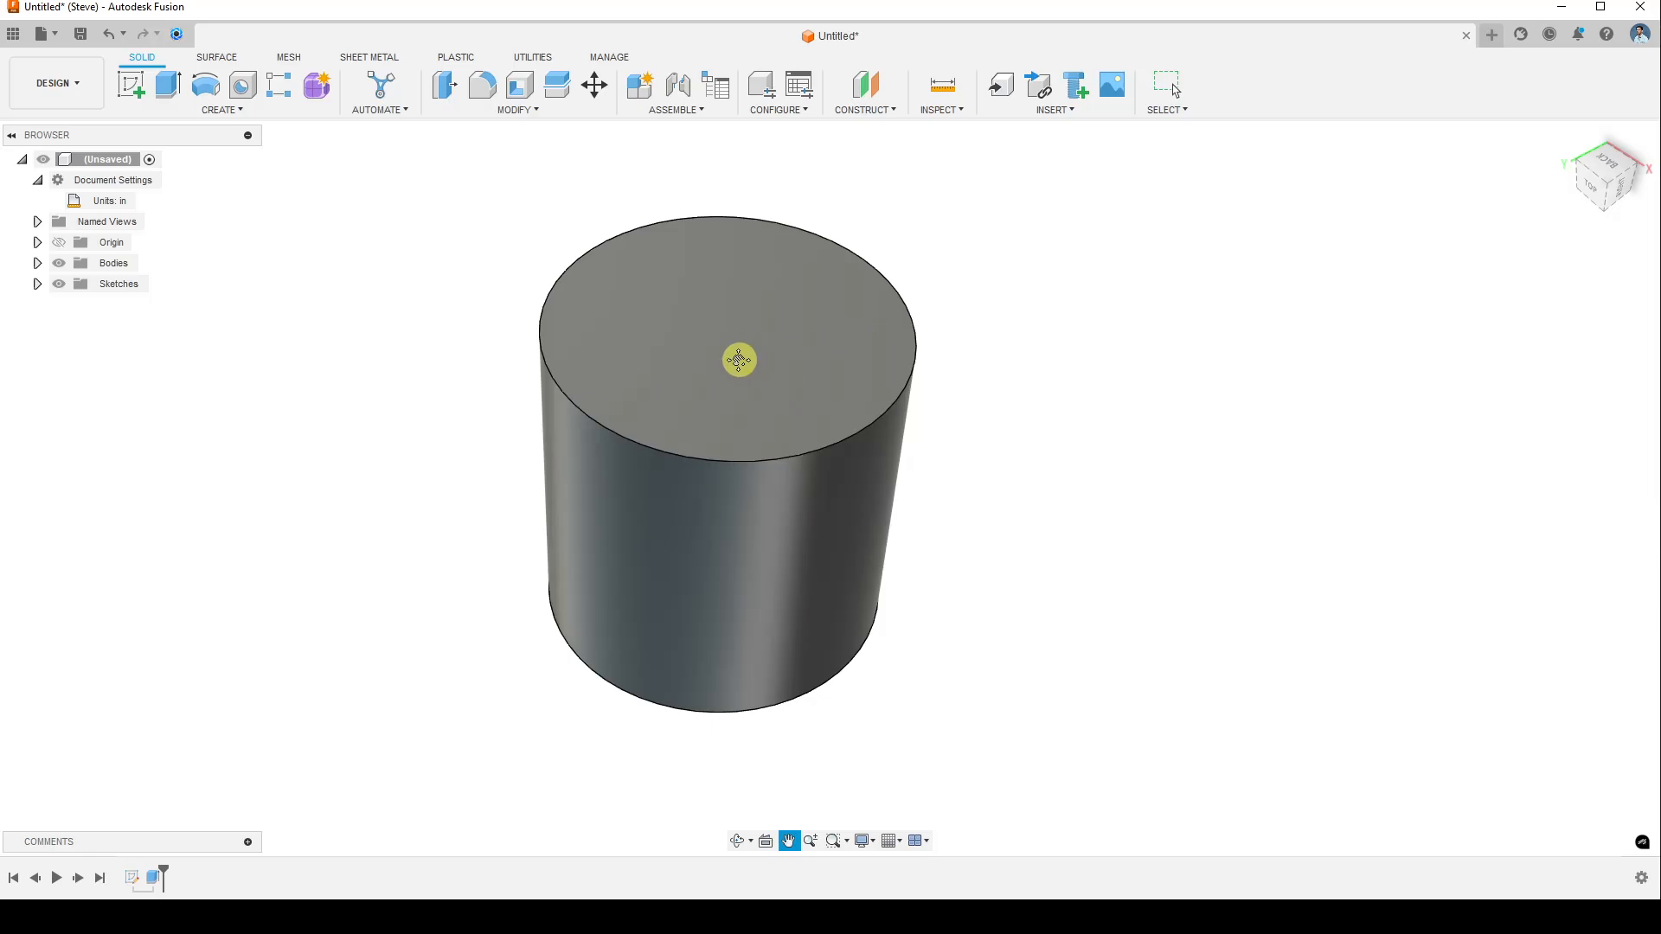
left_click_drag(770, 511, 682, 533)
left_click_drag(842, 504, 961, 459)
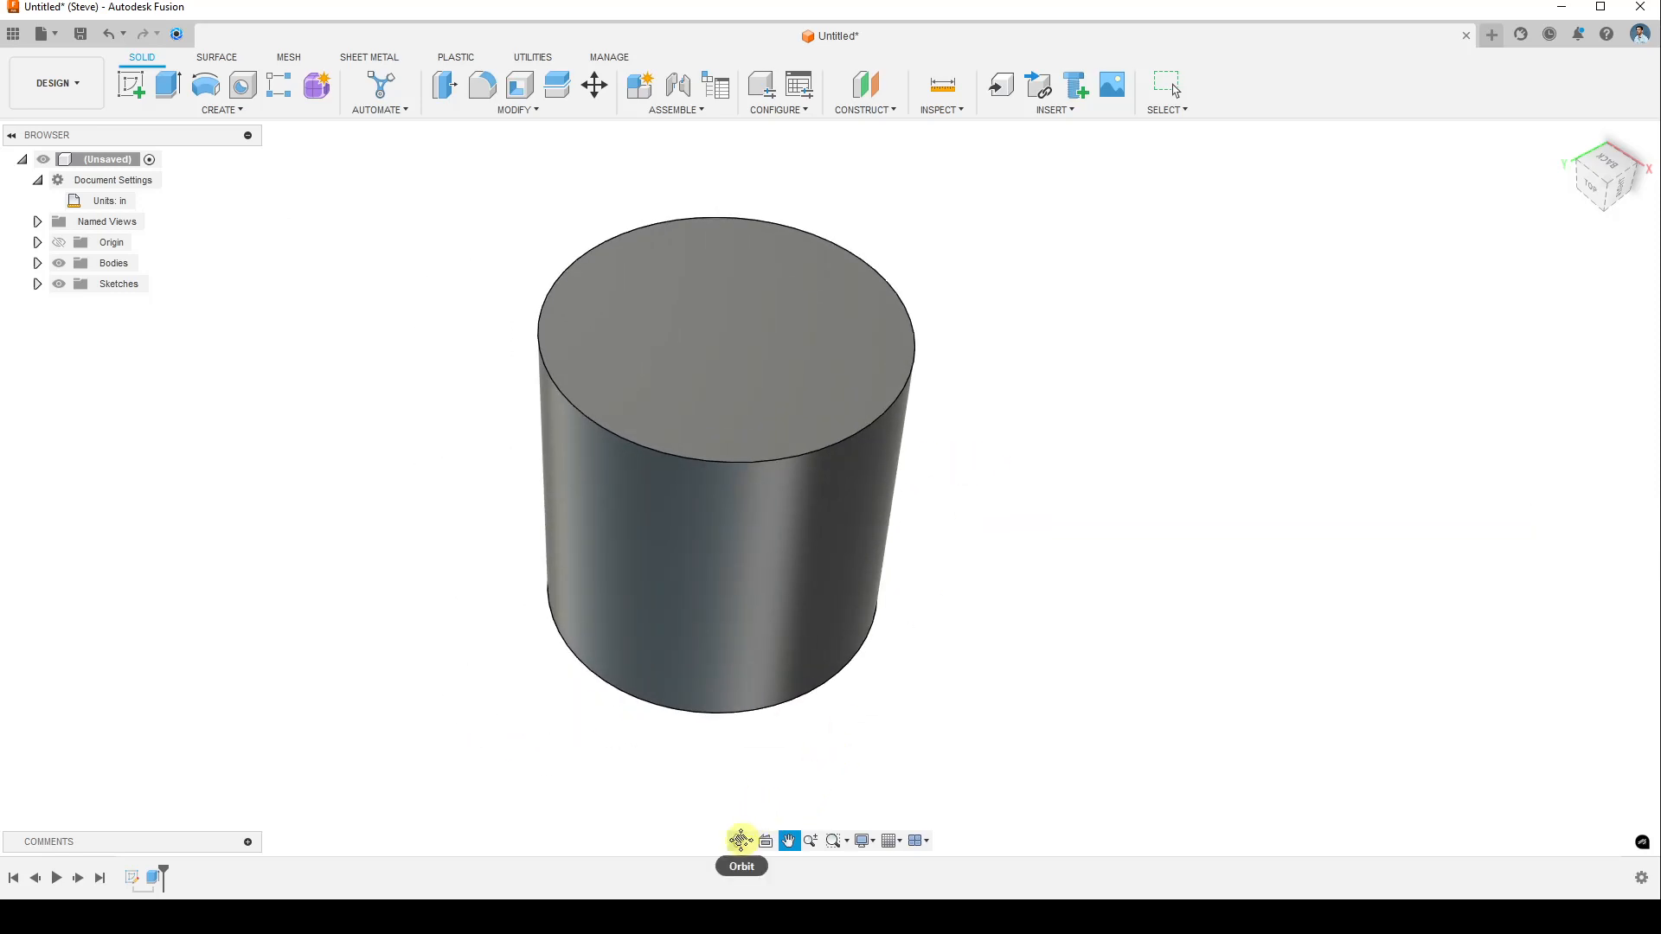
left_click(740, 841)
left_click_drag(1165, 609, 947, 845)
left_click(813, 841)
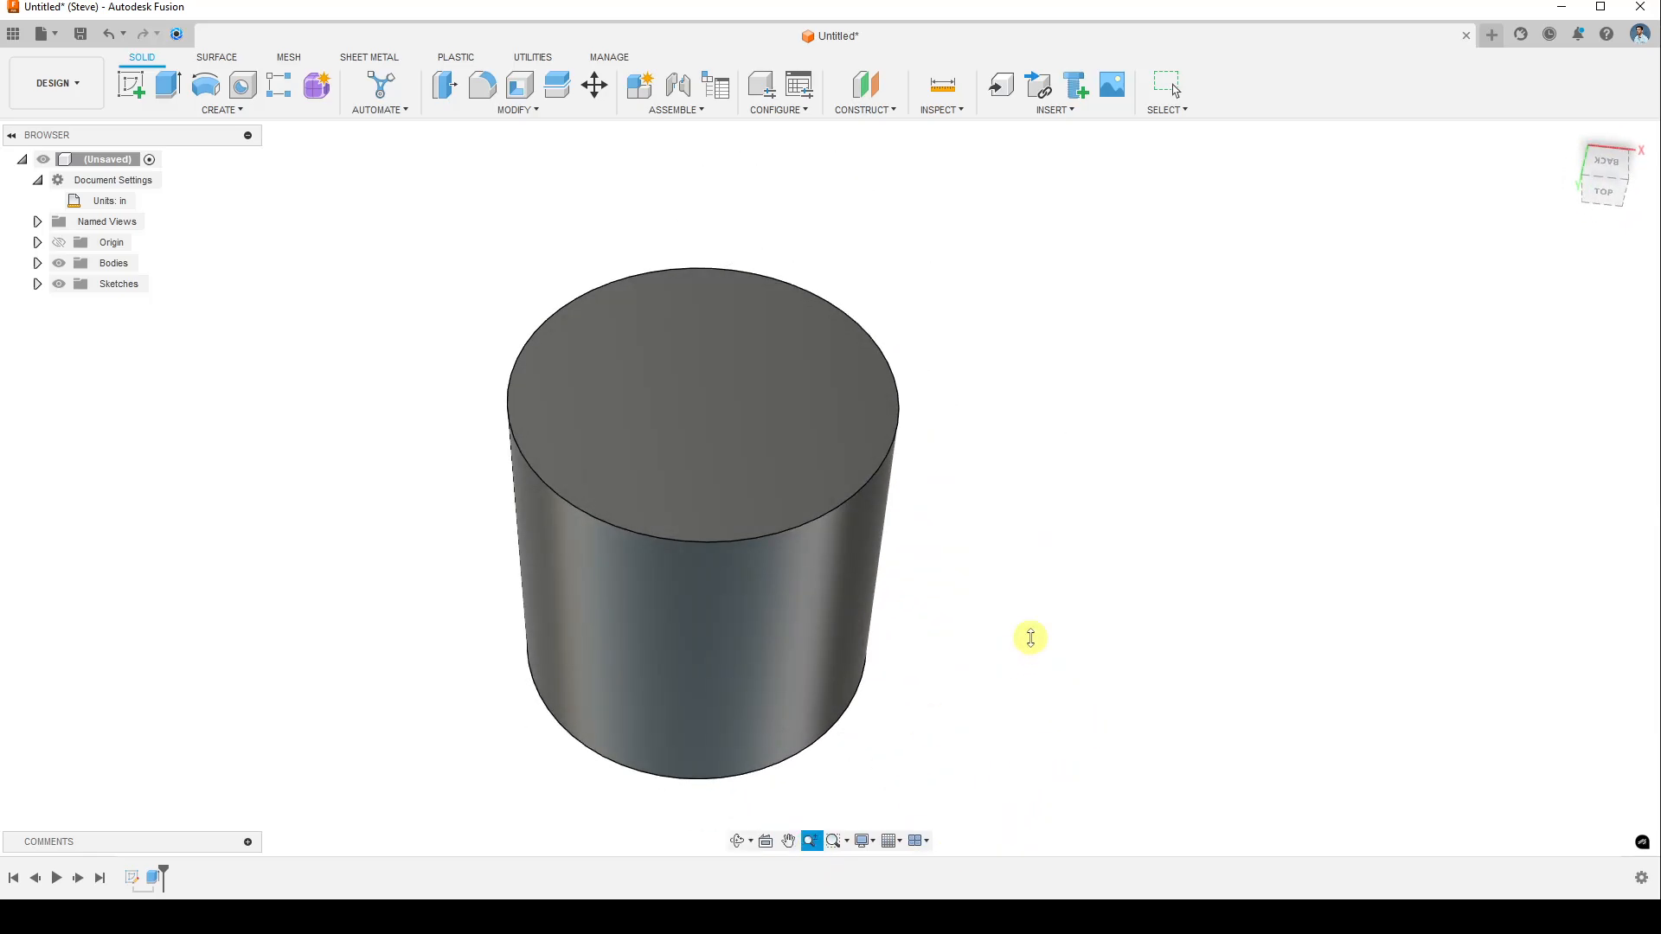
left_click_drag(1031, 637, 1005, 567)
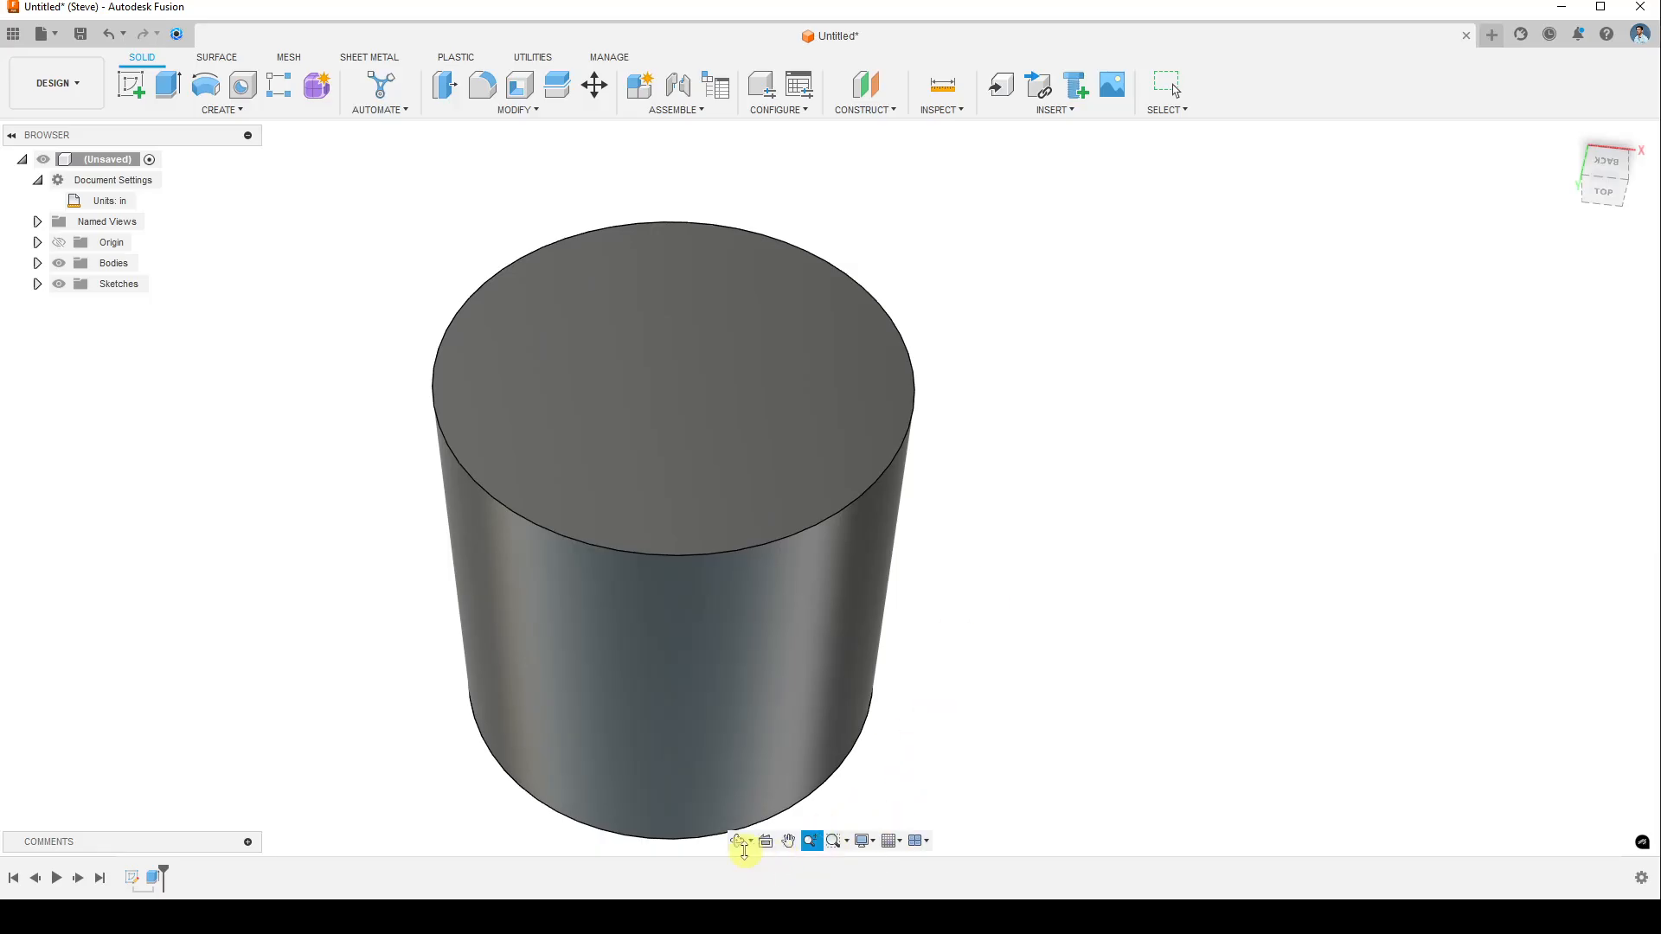
left_click(737, 841)
left_click_drag(931, 702, 774, 401)
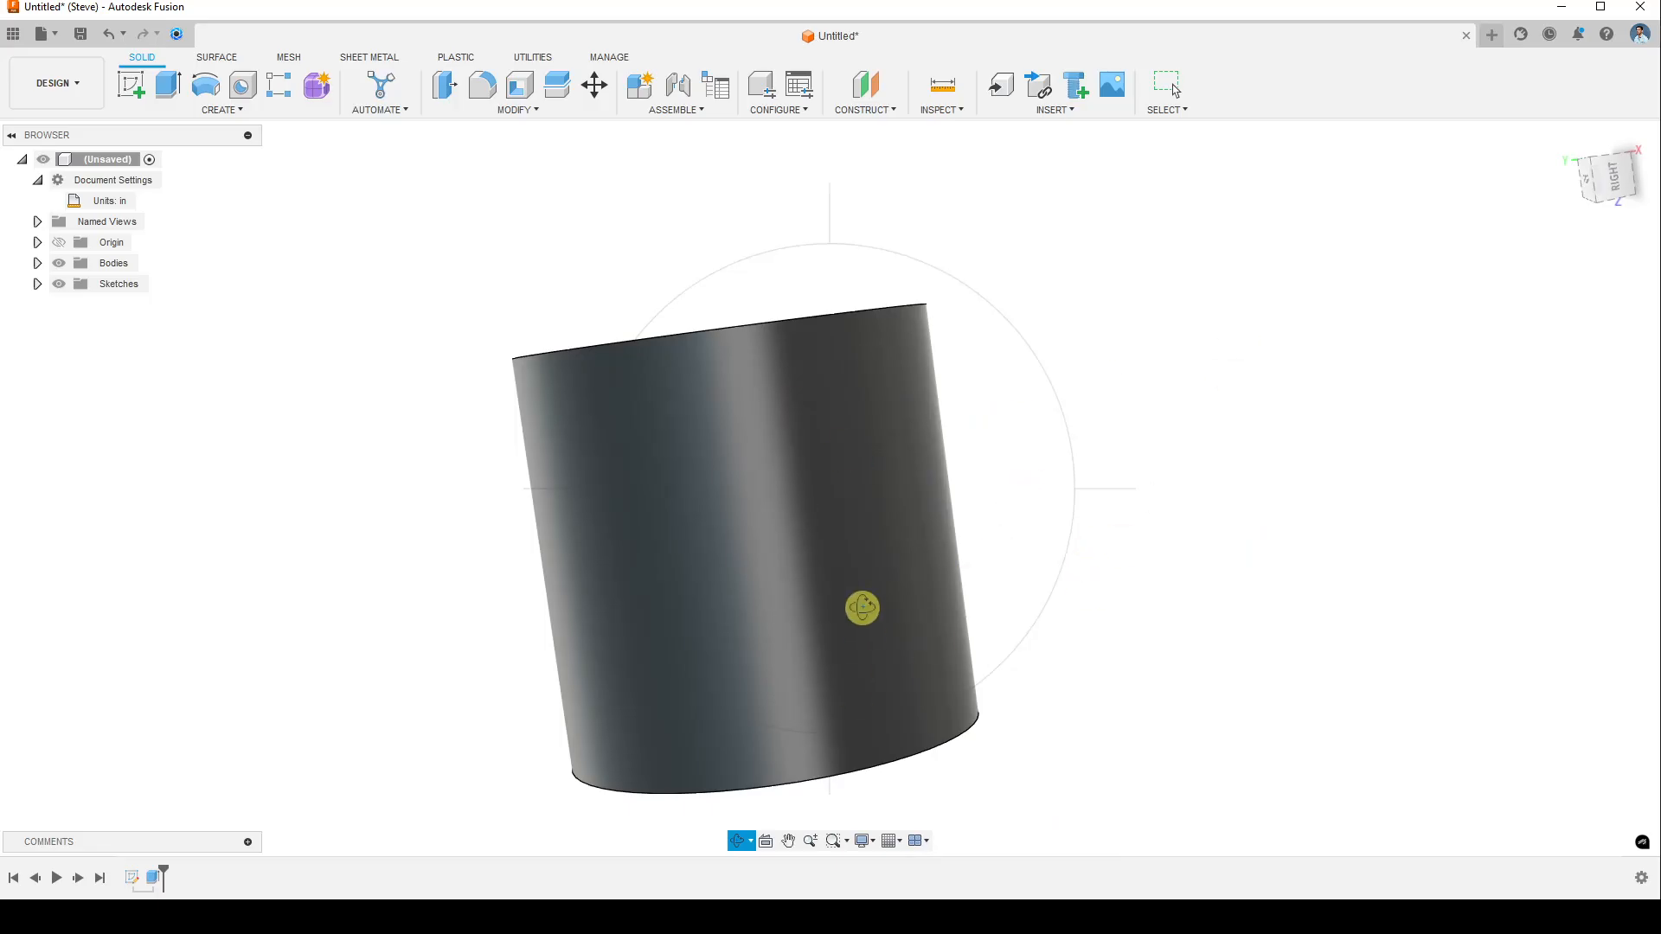
left_click(740, 841)
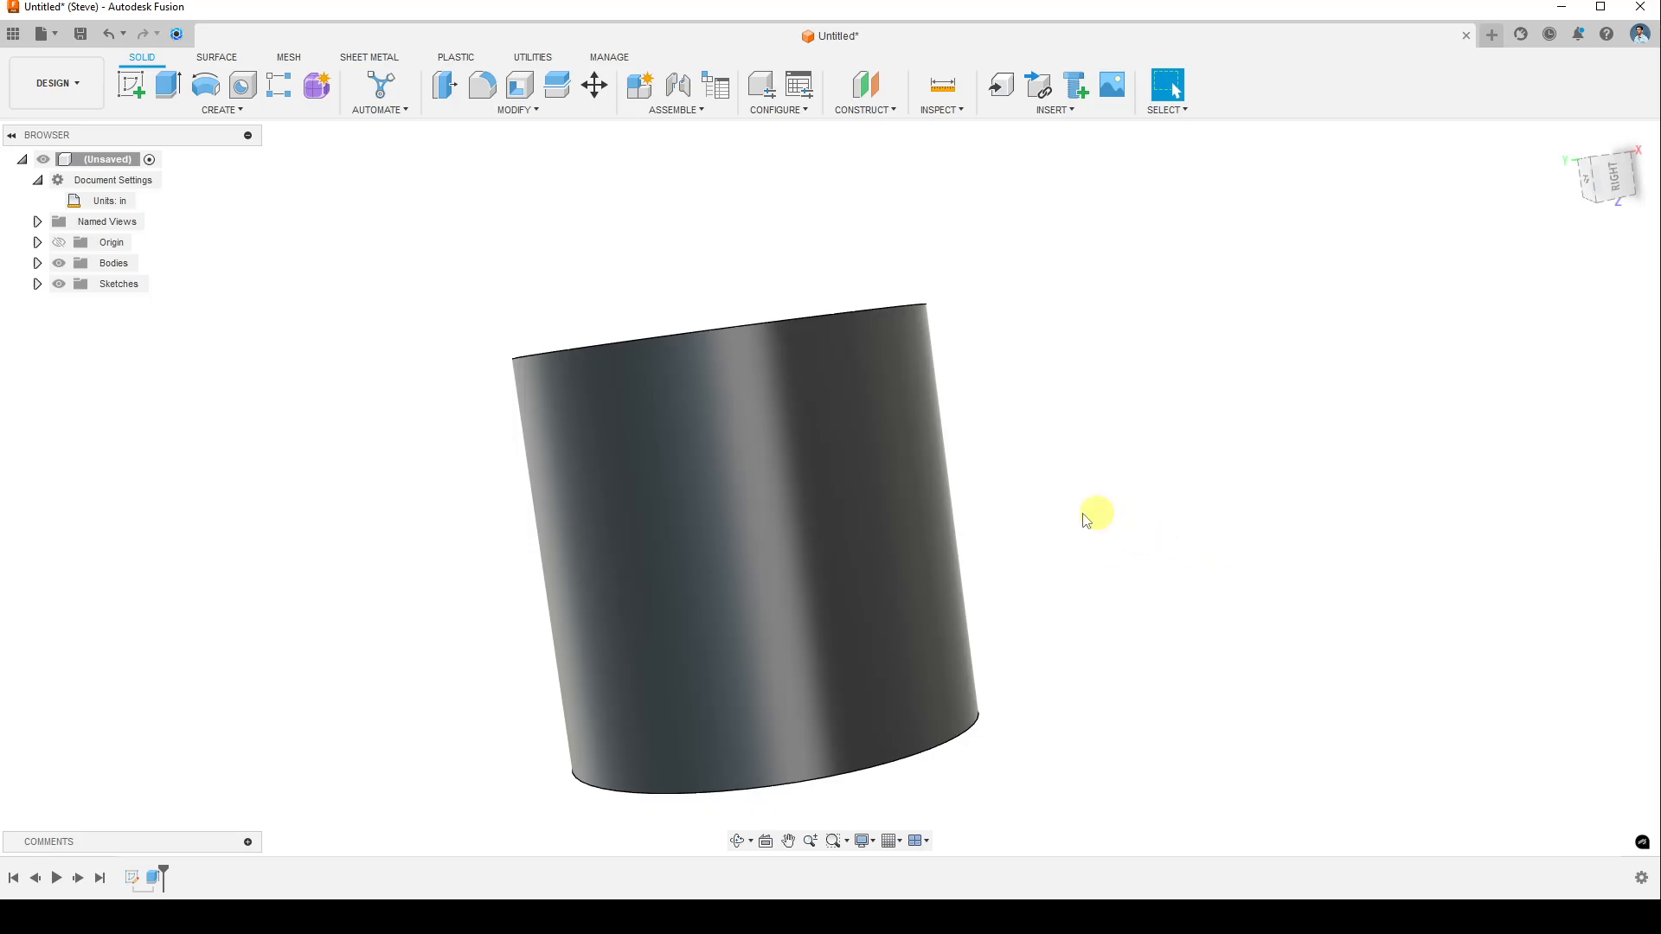
- Examine the cylinder's end faces and side up close and from a distance, viewing it from different angles
scroll(1092, 529, "up", 3)
scroll(1079, 521, "down", 6)
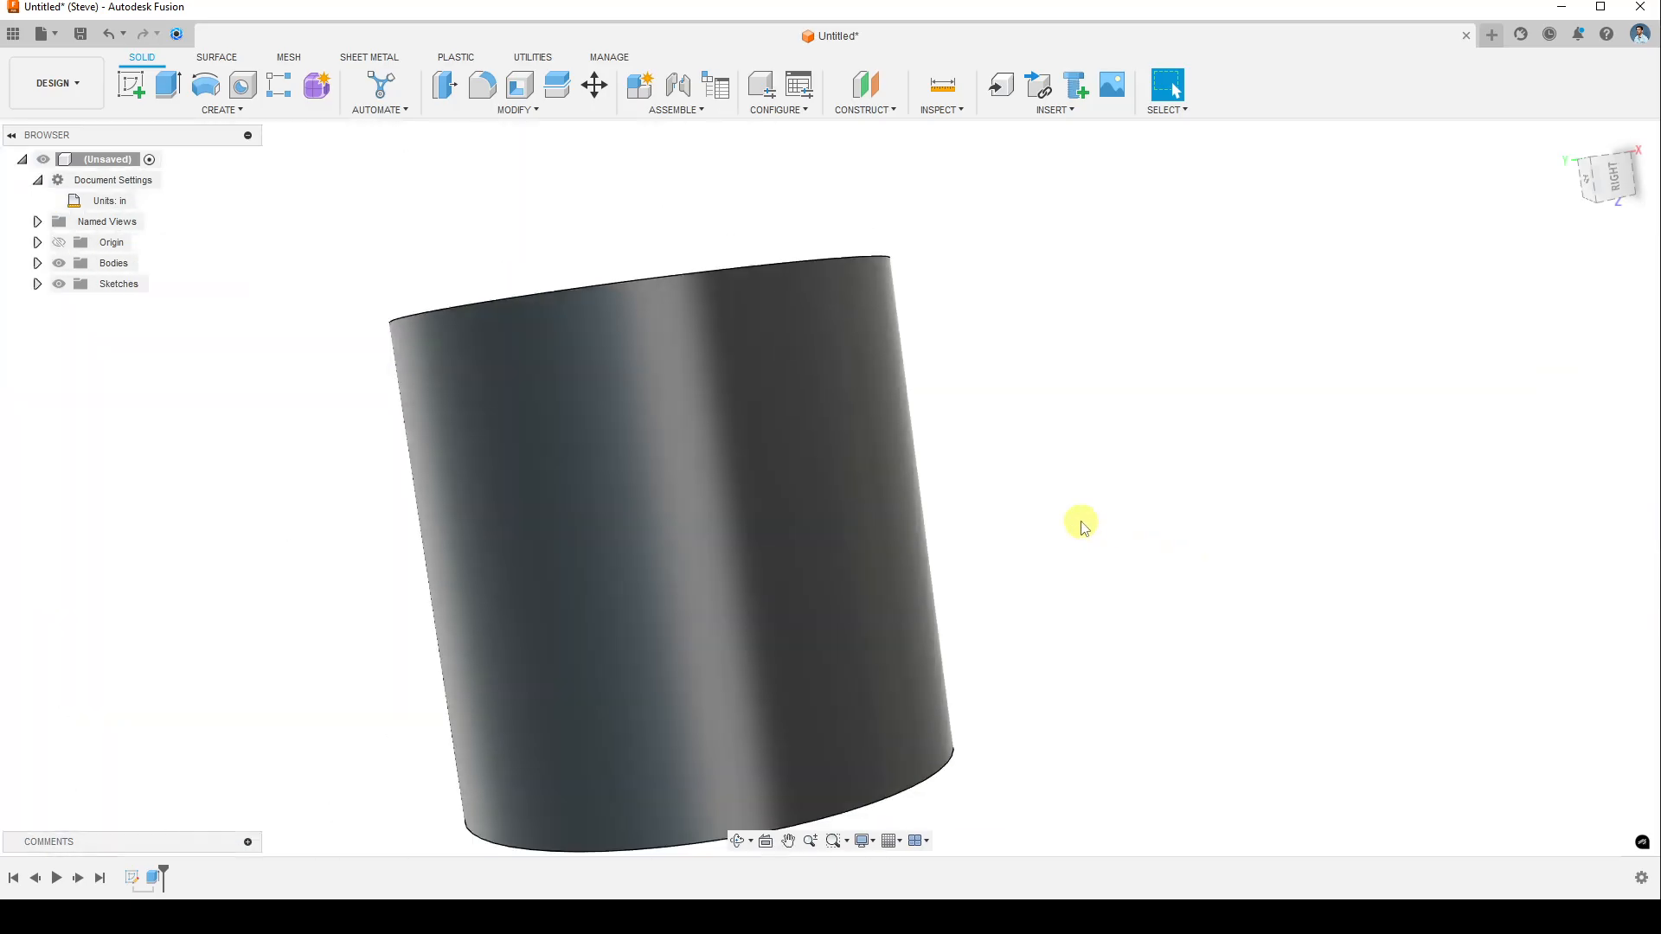
scroll(903, 500, "up", 4)
scroll(905, 500, "down", 3)
scroll(904, 500, "up", 2)
scroll(925, 502, "down", 1)
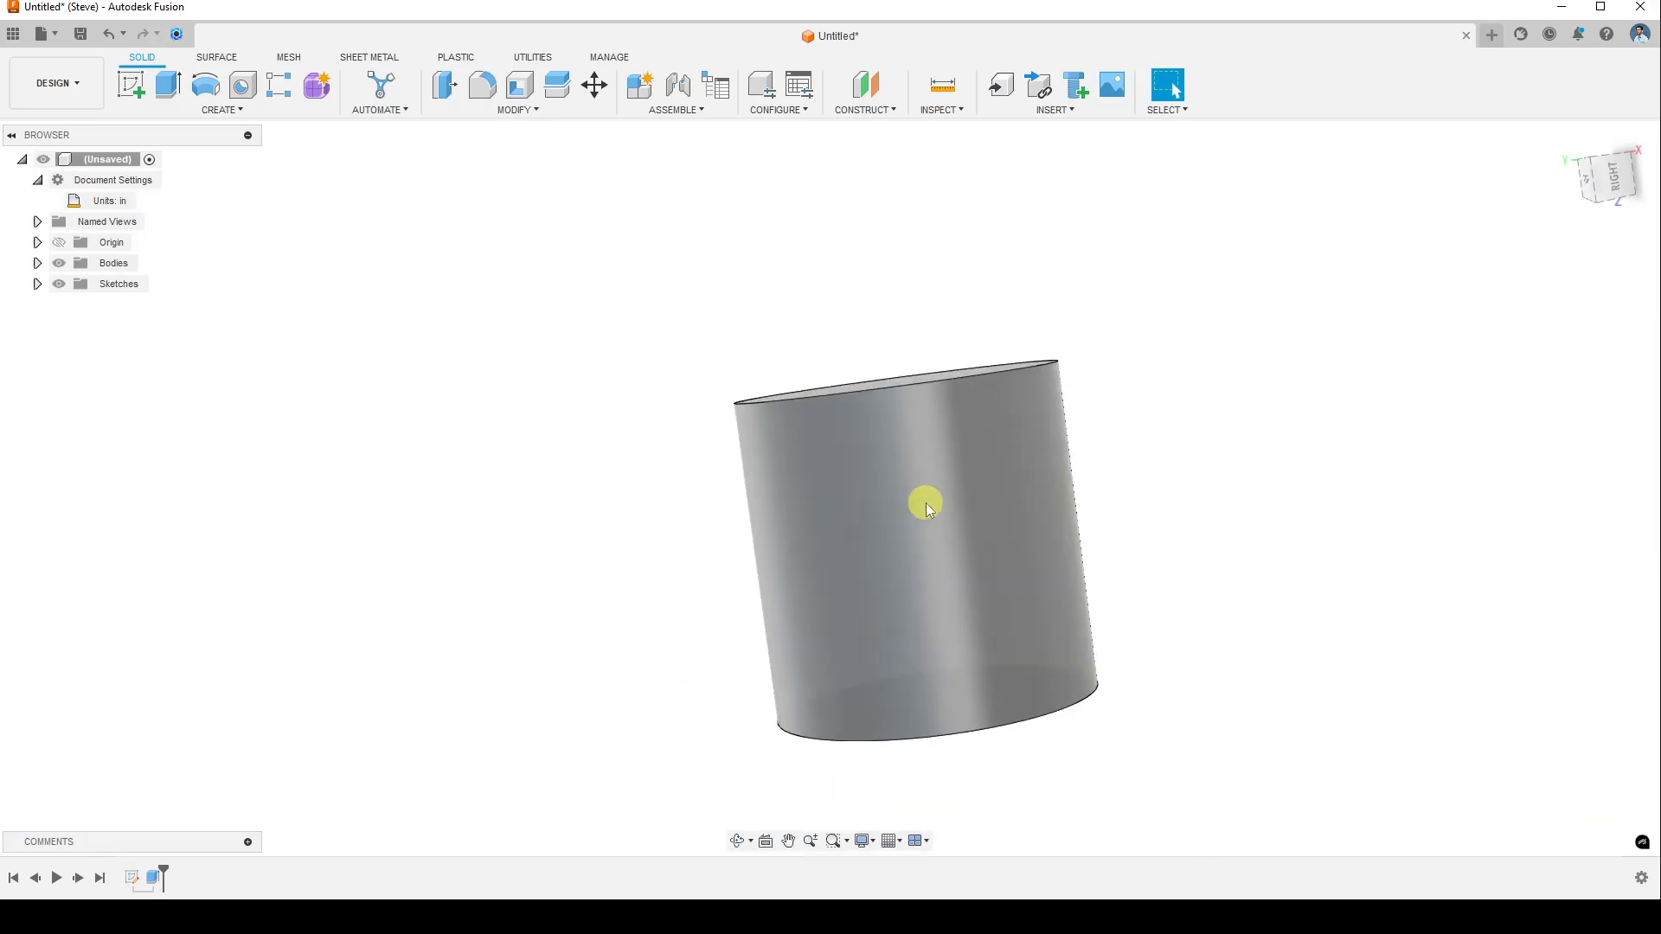
middle_click_drag(1130, 582, 1015, 470)
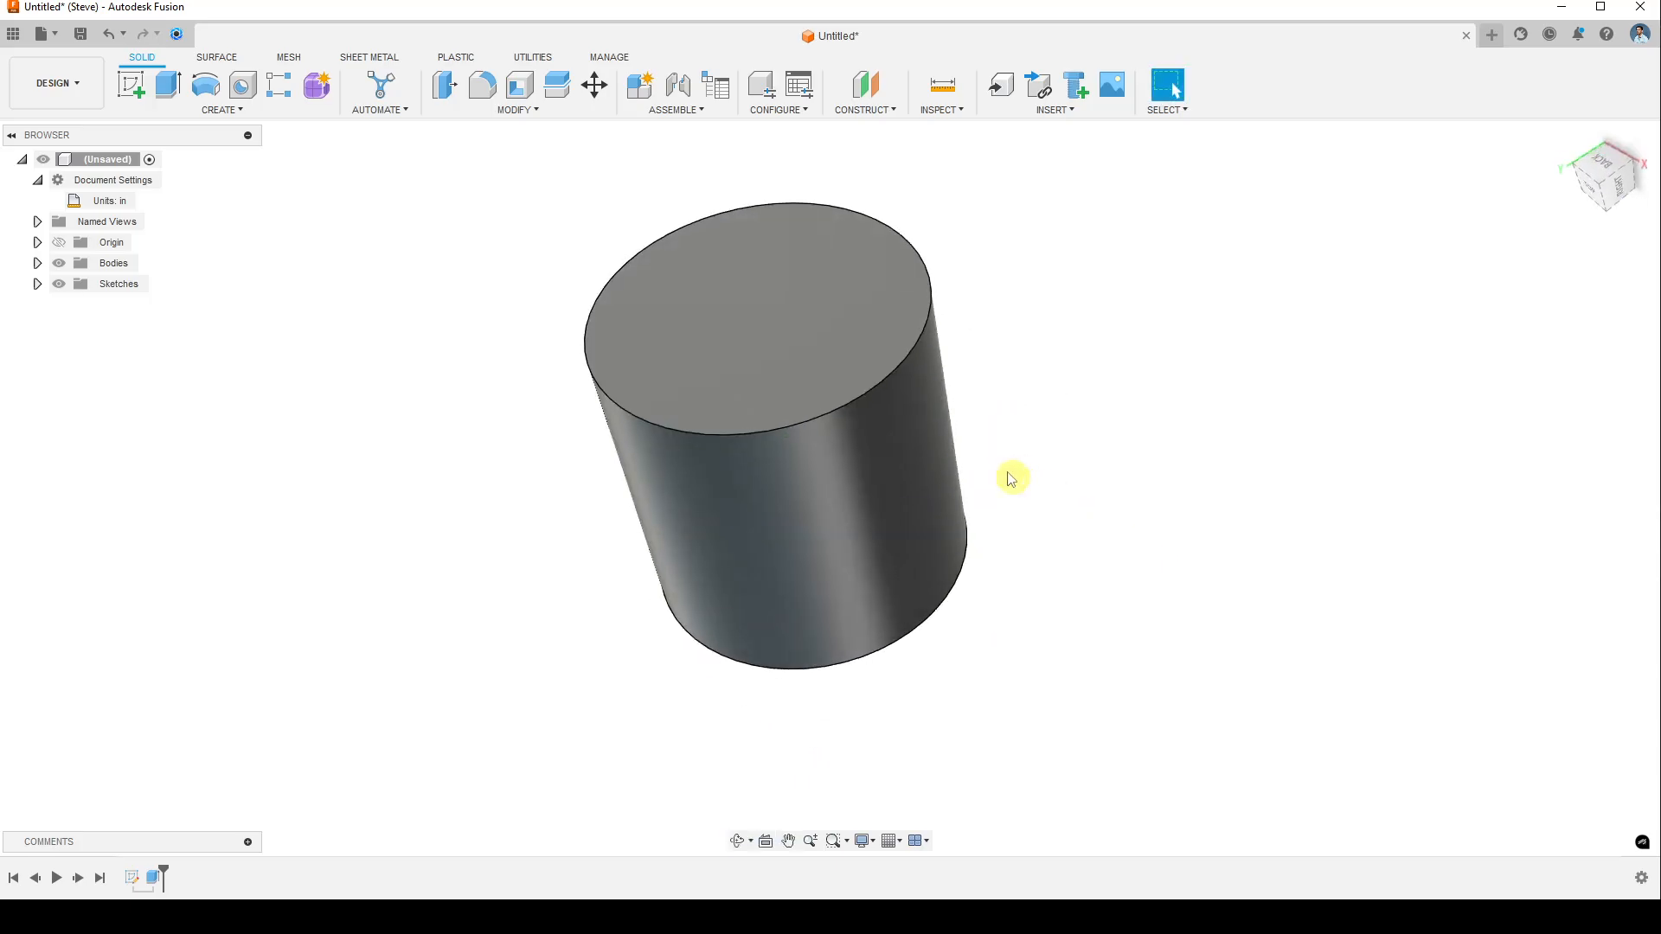
scroll(844, 336, "up", 3)
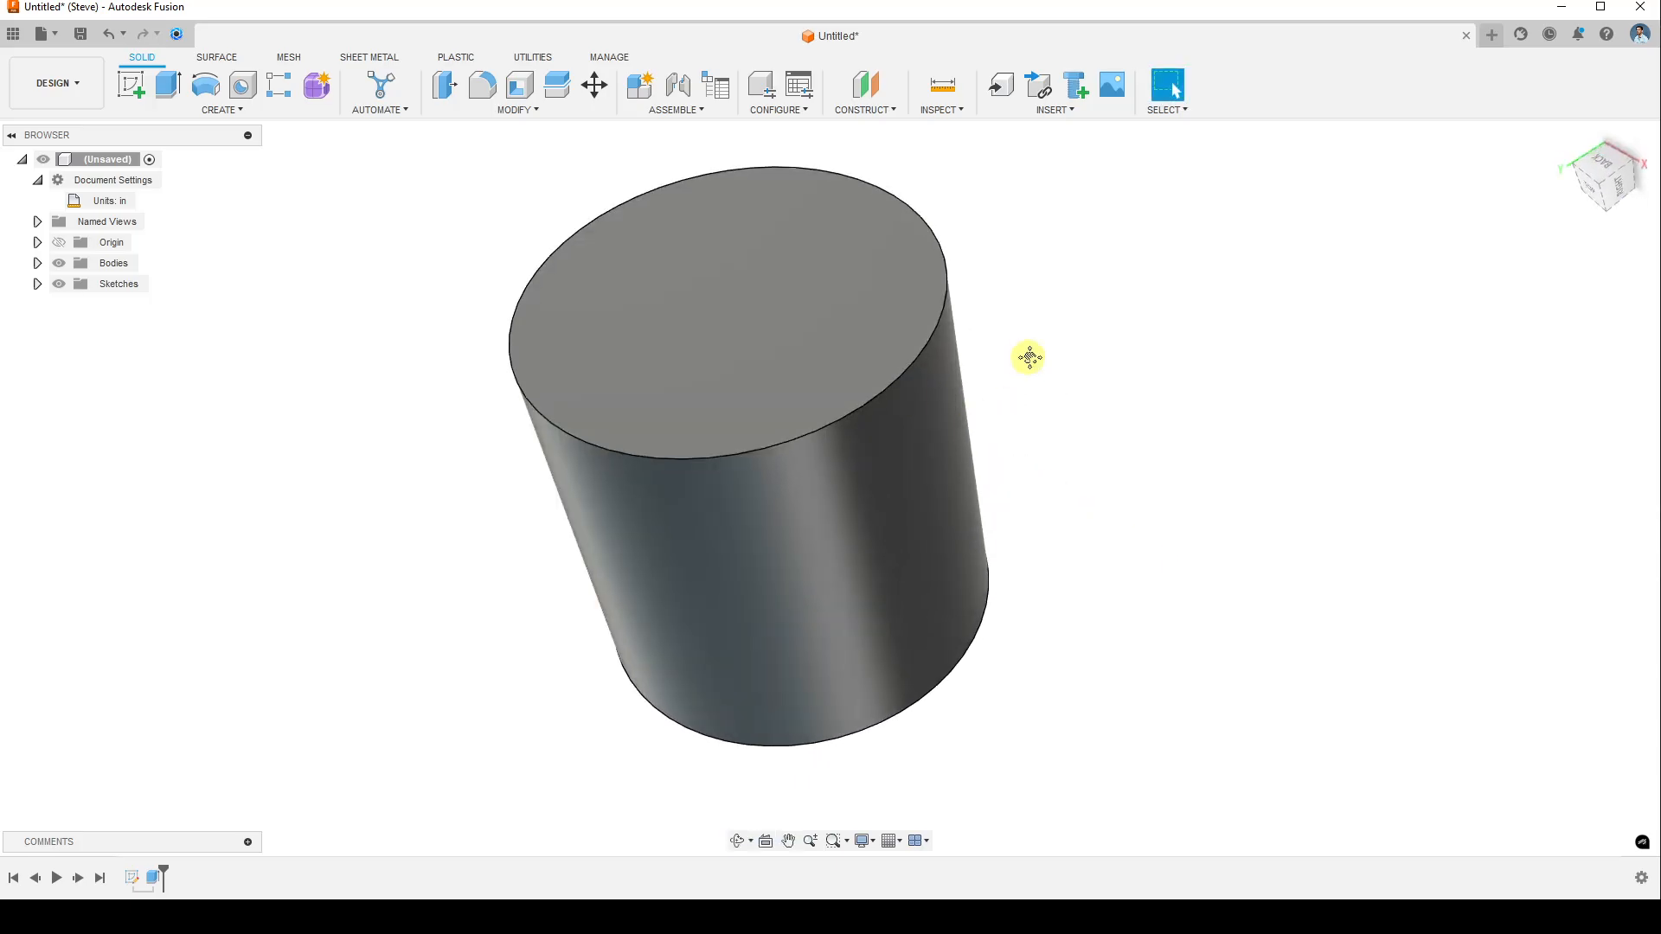
middle_click_drag(1020, 360, 1075, 453)
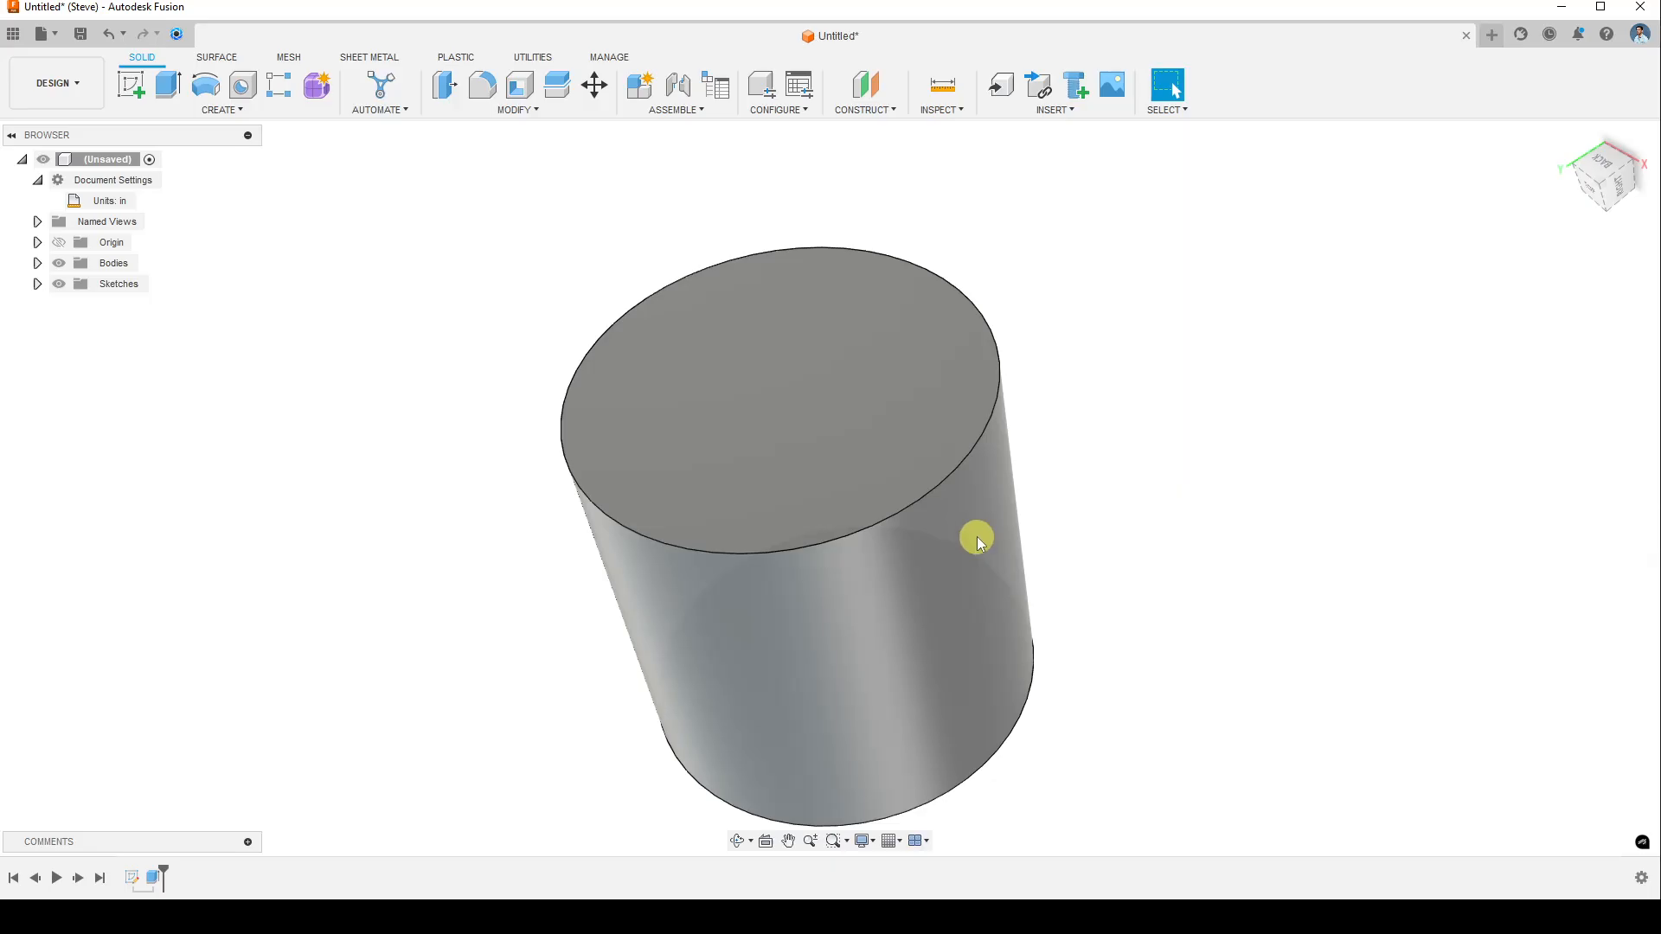
mouse_move(1026, 582)
middle_mouse_down()
mouse_move(1094, 549)
mouse_move(1083, 558)
middle_mouse_up()
scroll(1015, 521, "up", 3)
scroll(1013, 520, "down", 4)
scroll(1009, 517, "up", 3)
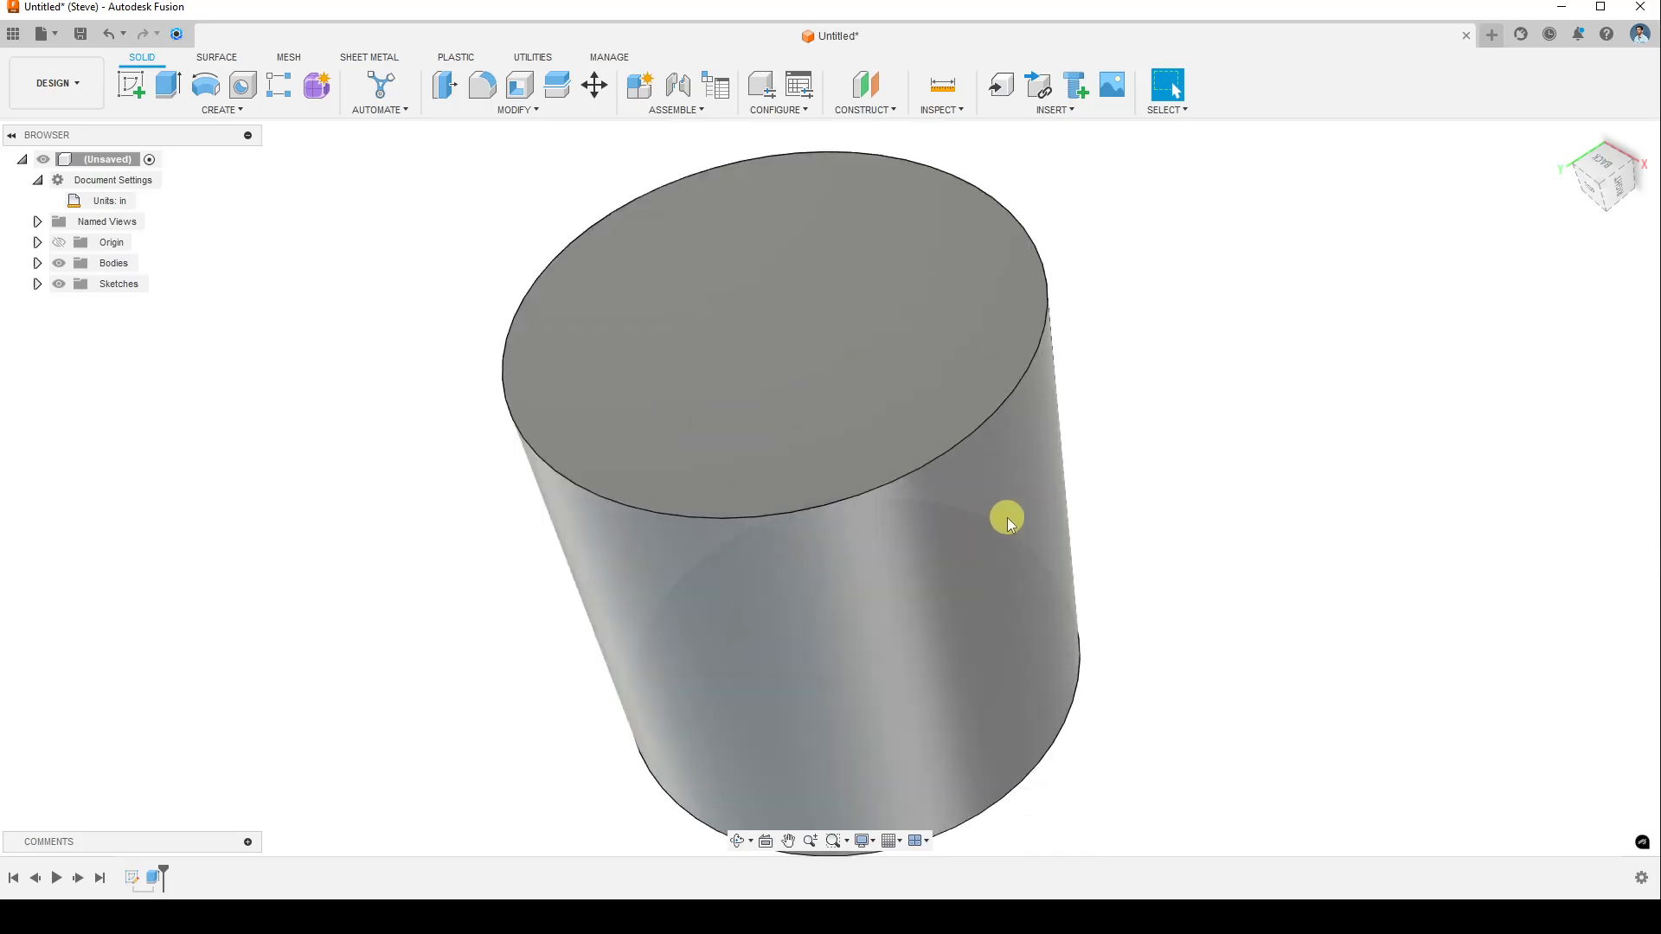
scroll(1007, 516, "down", 4)
scroll(1008, 515, "up", 3)
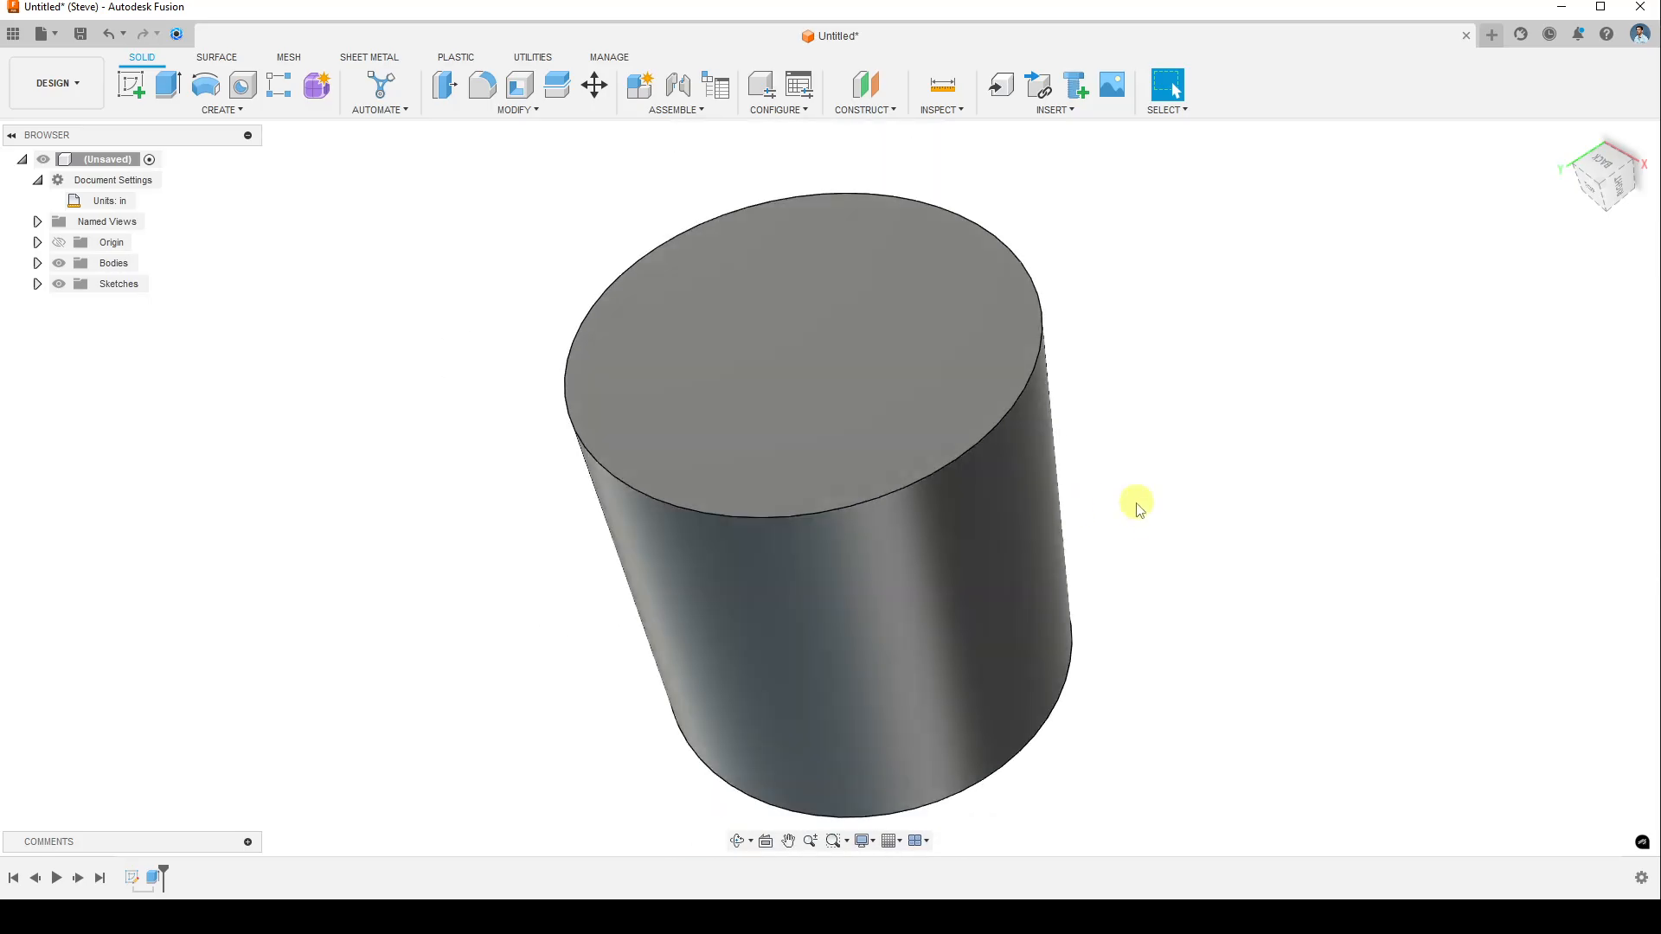
middle_click_drag(1135, 522, 1064, 510)
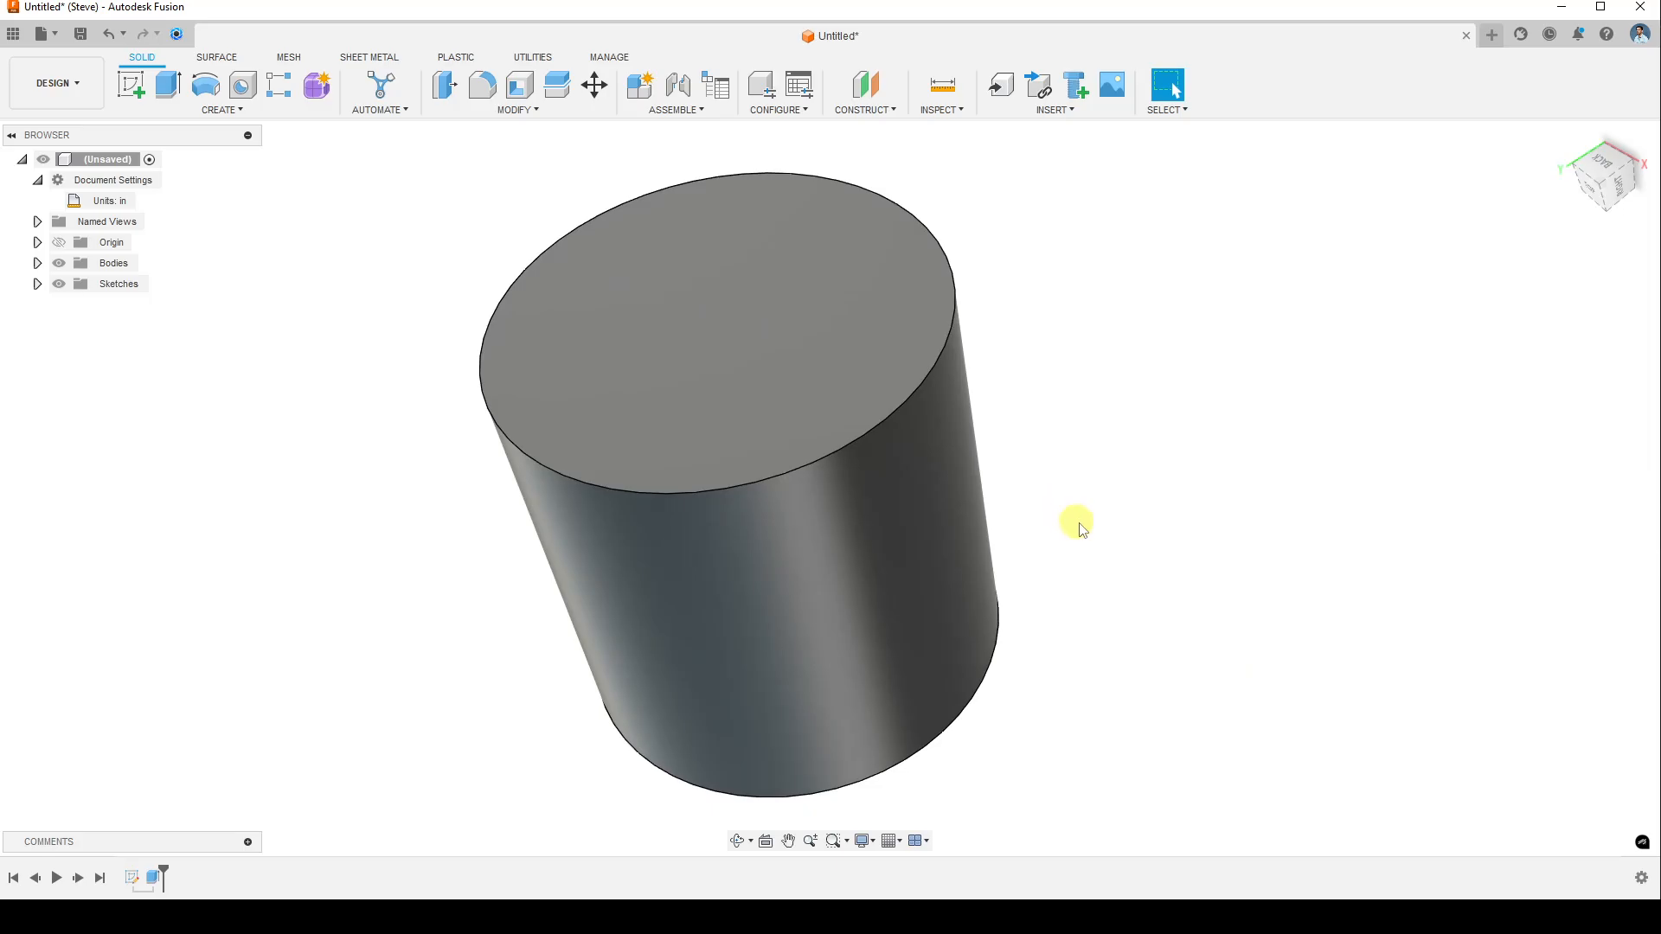
middle_click_drag(1106, 536, 946, 475, "shift")
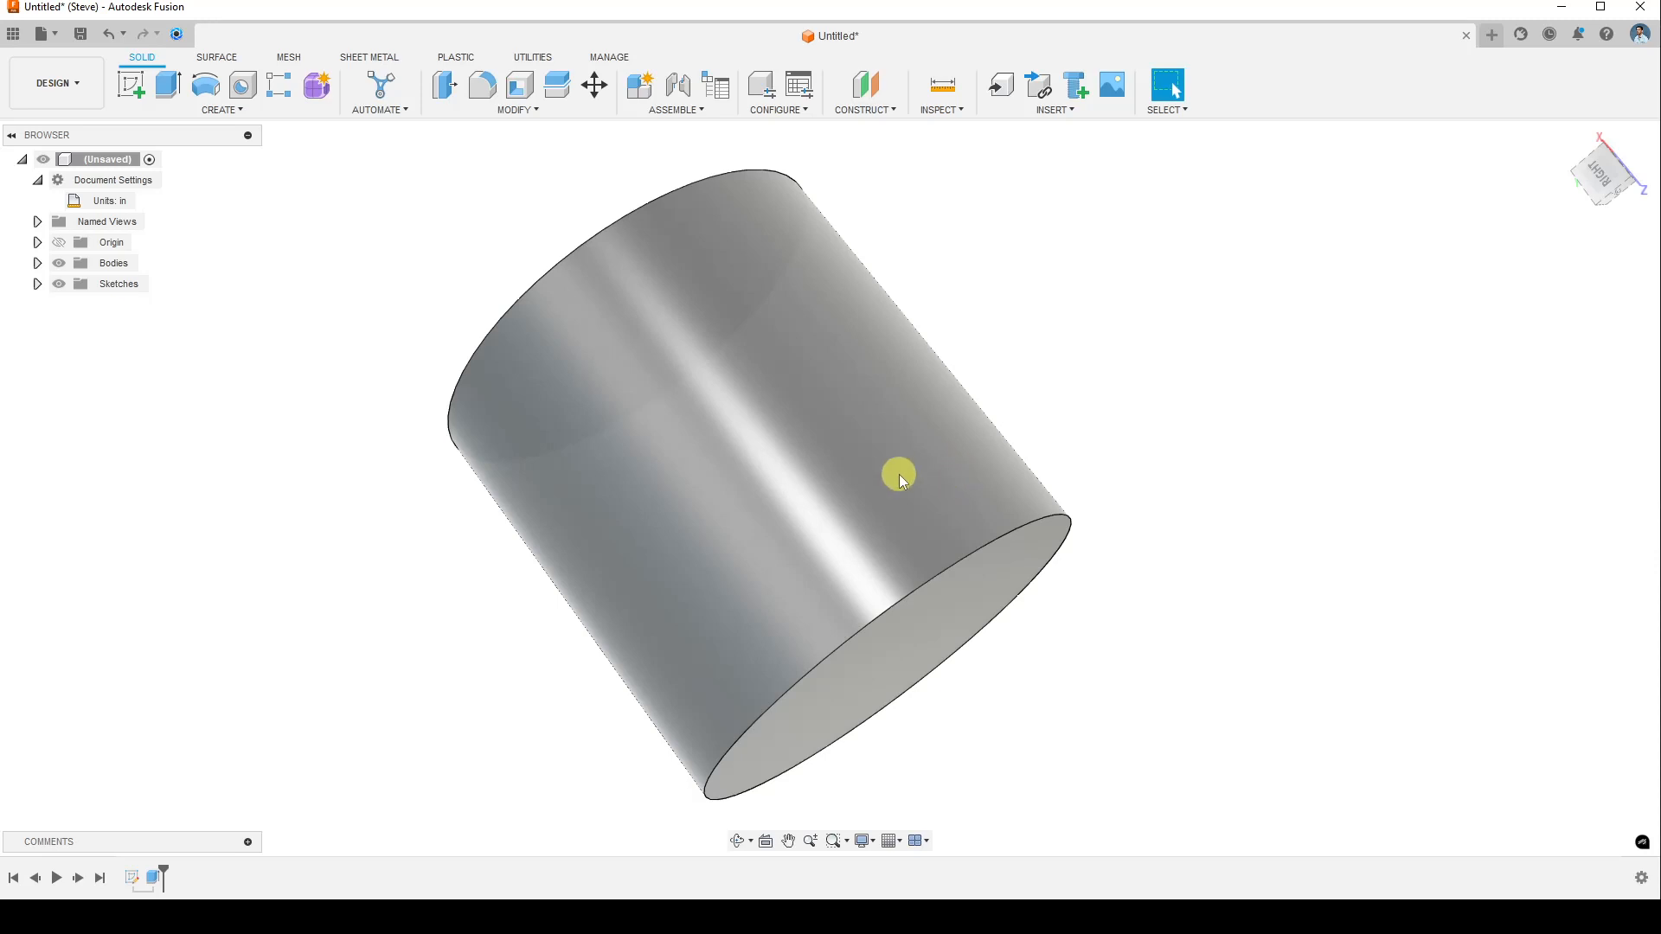
- Examine the cylinder at varying zoom levels, shifting and turning it to bring its upper end face and side into view
middle_click_drag(916, 476, 856, 478)
scroll(870, 445, "down", 3)
scroll(870, 445, "up", 3)
scroll(851, 474, "down", 3)
scroll(846, 481, "up", 3)
scroll(641, 509, "down", 1)
scroll(641, 508, "up", 1)
middle_click_drag(596, 498, 856, 455)
scroll(900, 433, "down", 2)
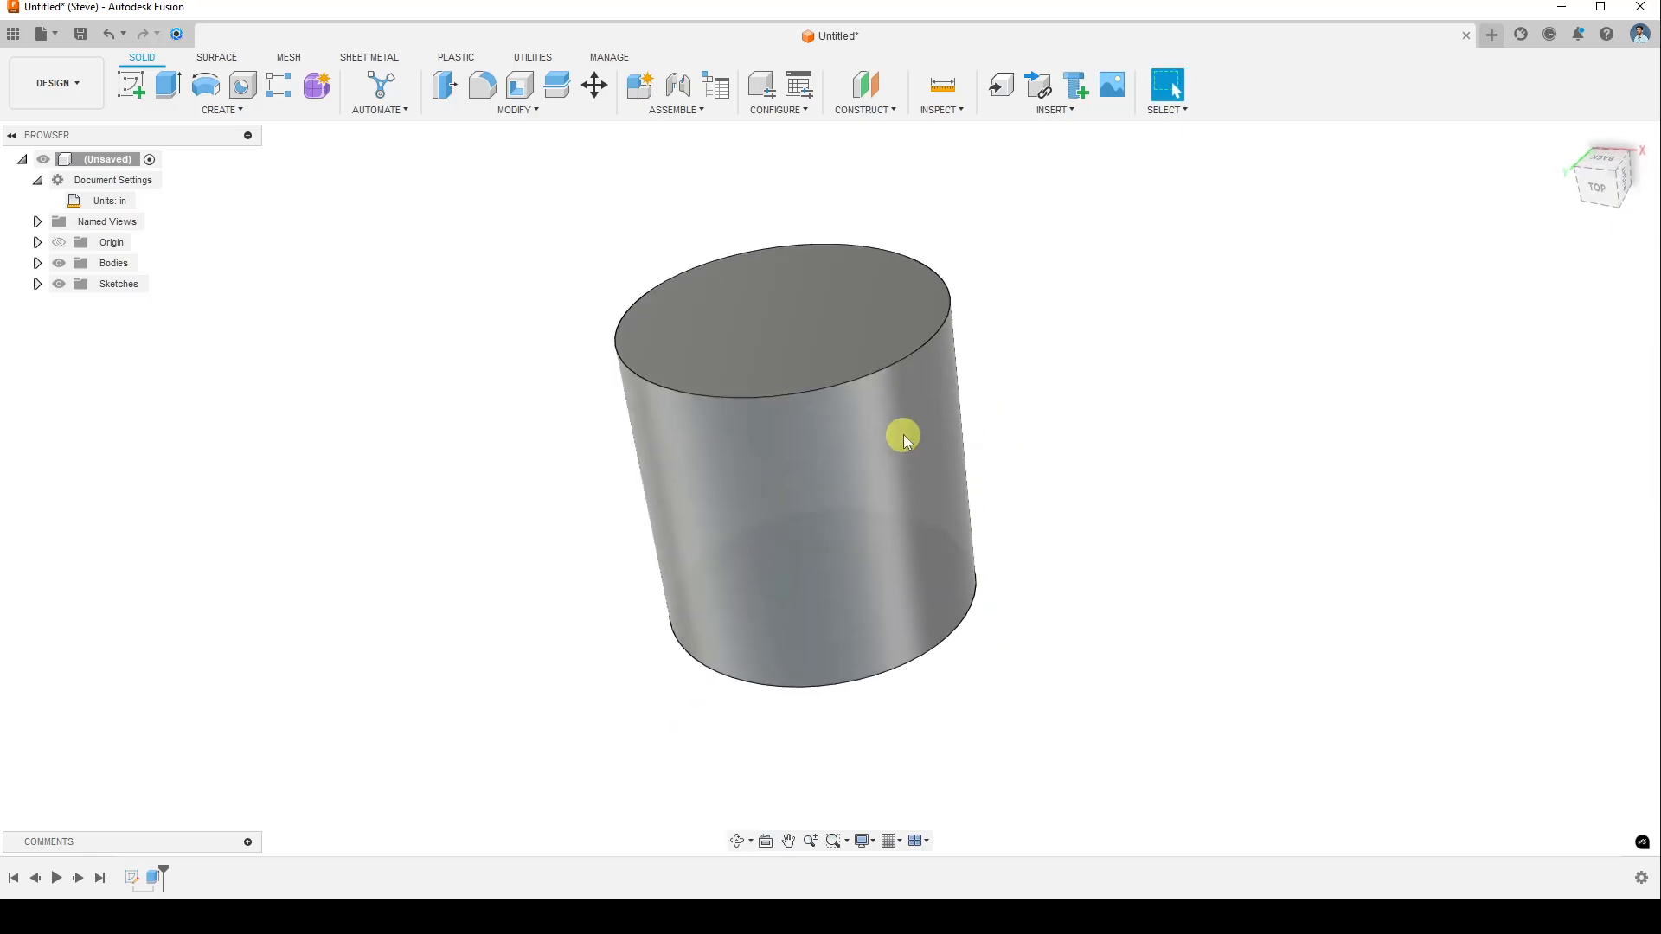
scroll(903, 435, "up", 5)
scroll(902, 431, "down", 2)
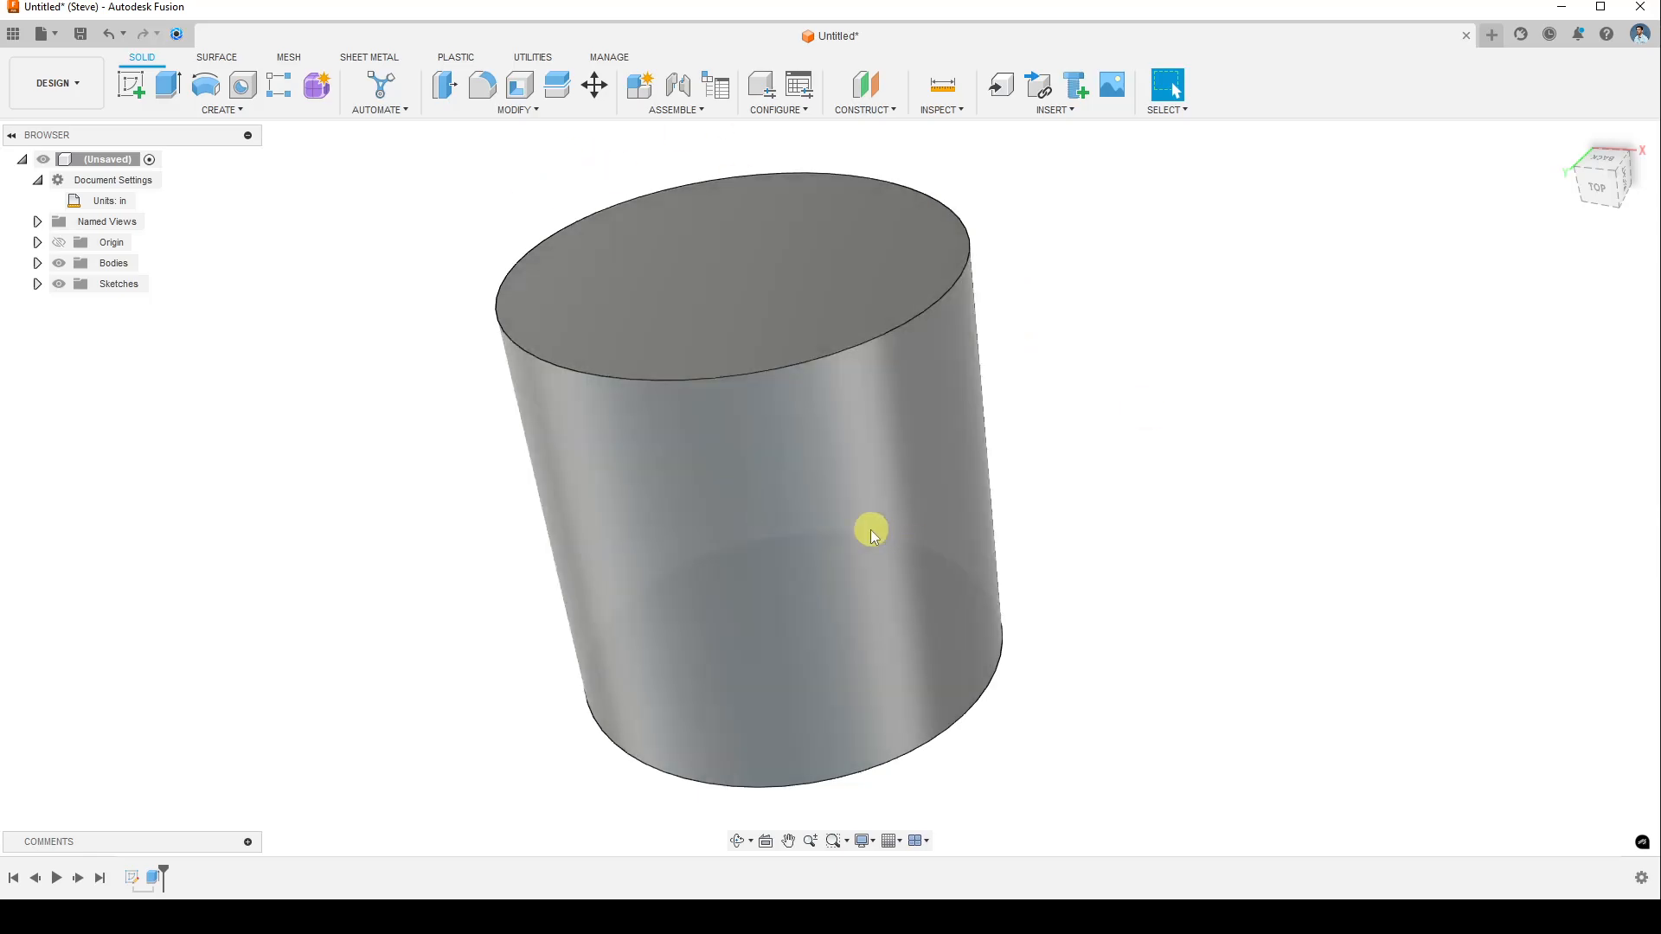
scroll(820, 495, "down", 2)
scroll(813, 484, "up", 4)
scroll(812, 482, "down", 2)
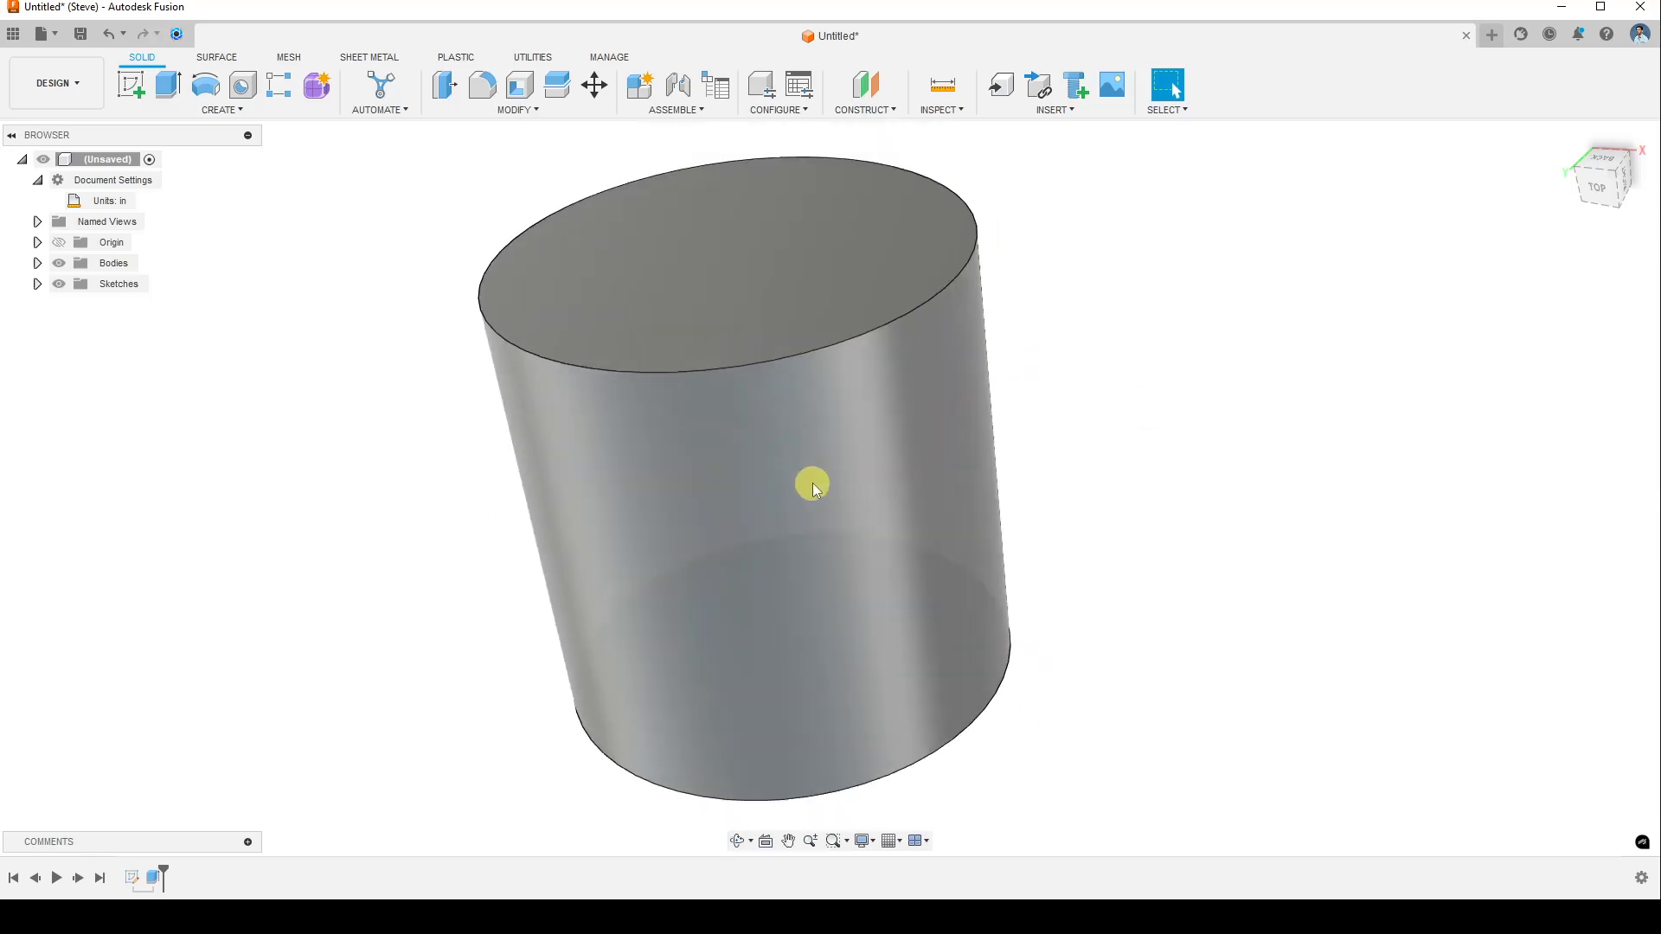
middle_click_drag(1128, 381, 1028, 422)
scroll(1021, 483, "down", 2)
scroll(984, 474, "up", 2)
scroll(983, 475, "down", 2)
scroll(994, 467, "down", 1)
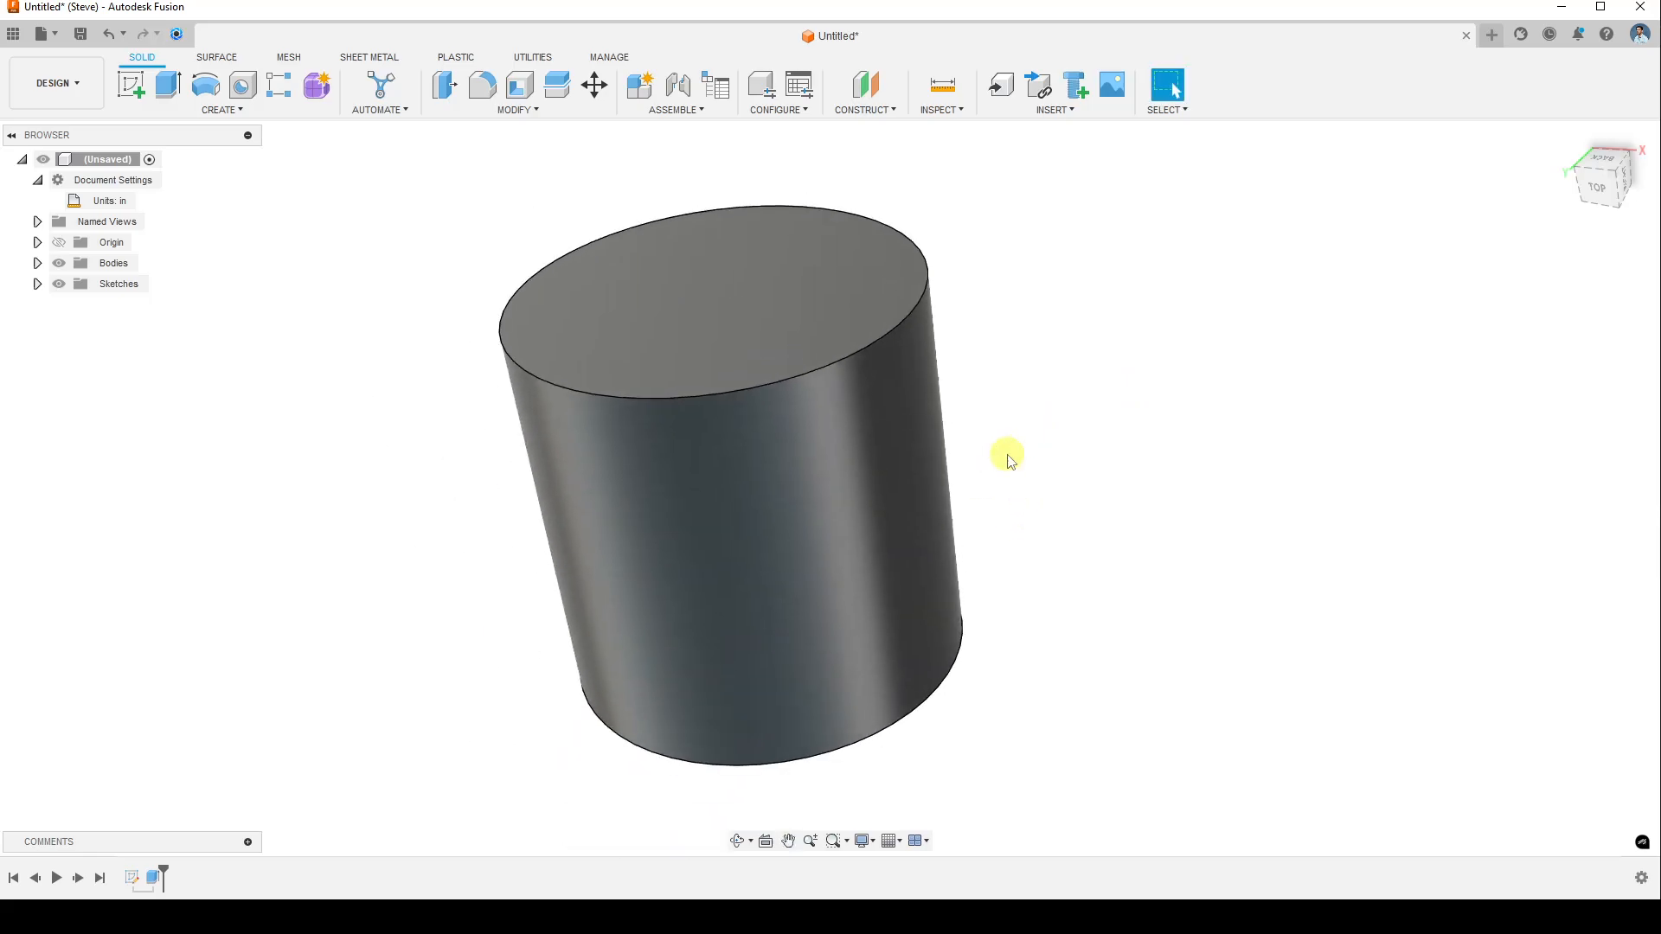
mouse_move(986, 460)
middle_mouse_down()
mouse_move(1011, 470)
mouse_move(953, 422)
mouse_move(1010, 474)
middle_mouse_up()
scroll(1034, 475, "down", 1)
scroll(1029, 477, "up", 3)
scroll(1016, 478, "down", 1)
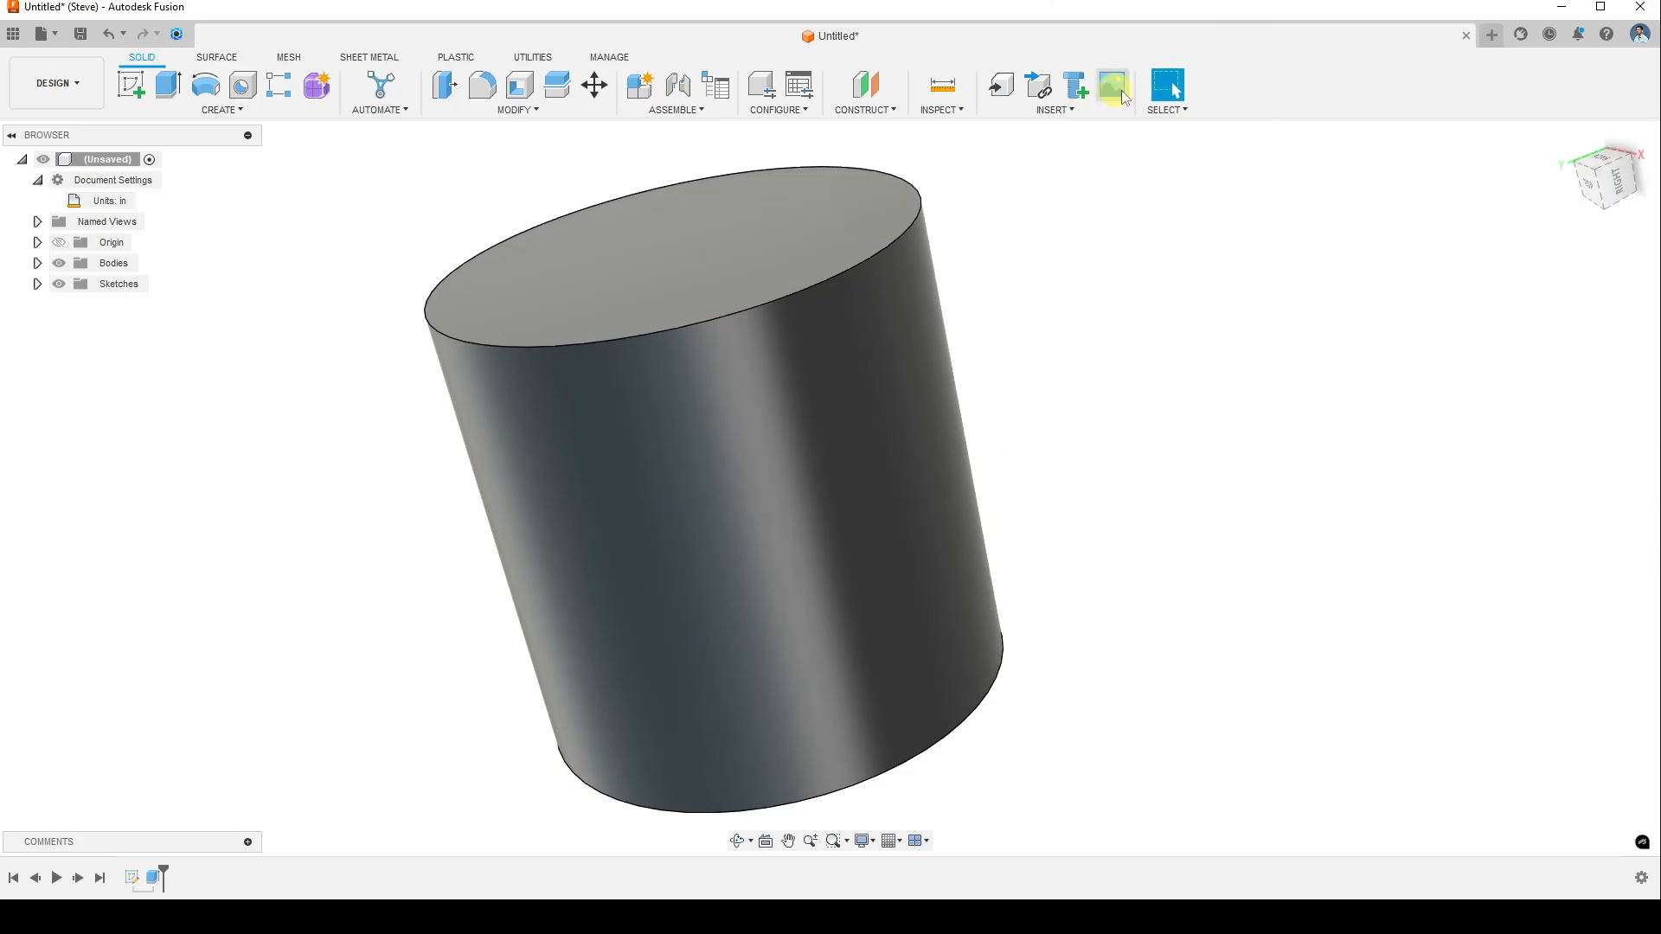
- Review the Pan, Zoom, Orbit shortcut options in the general preferences, keeping the Fusion scheme, and cancel without changes
left_click(1639, 37)
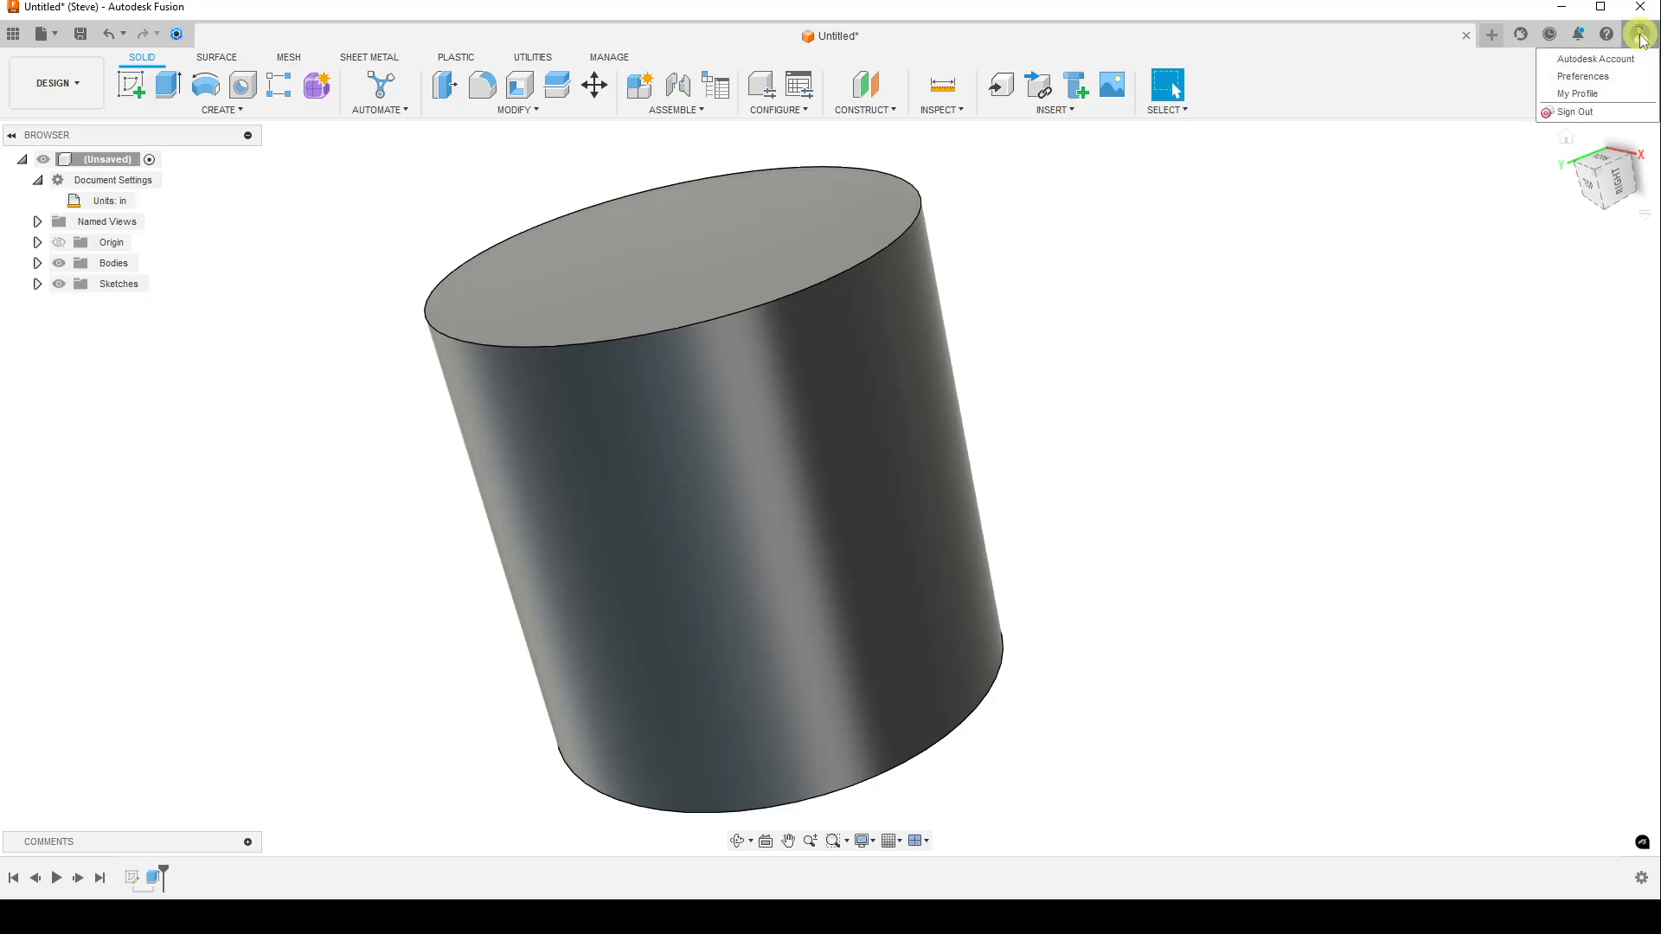
left_click(1619, 77)
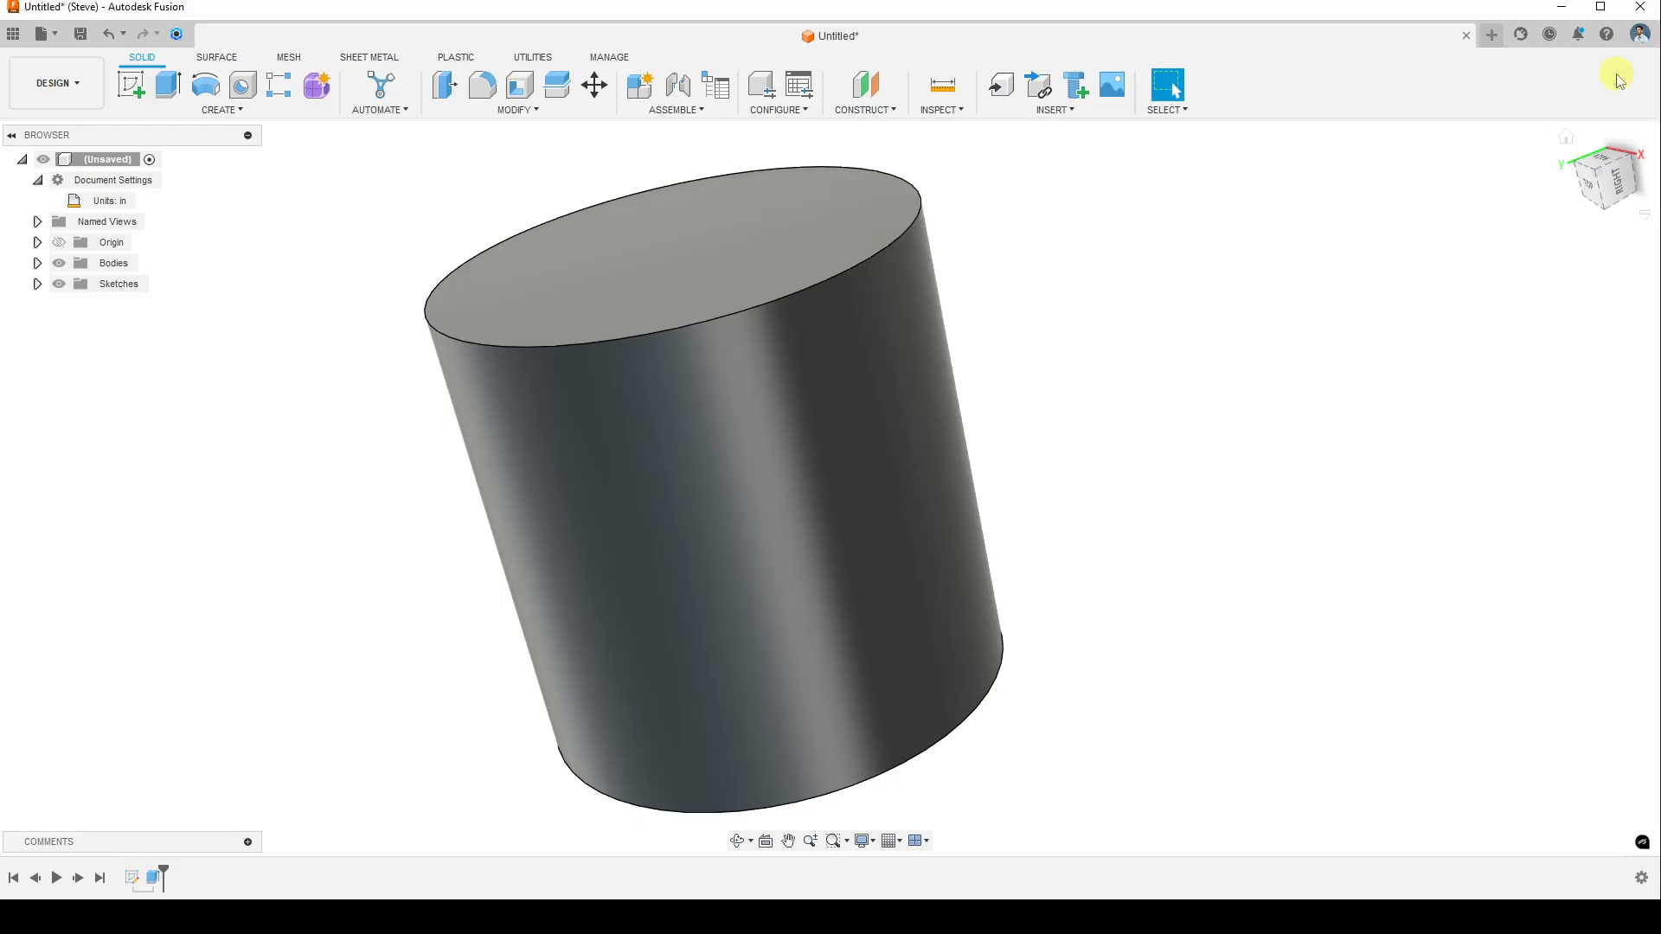
mouse_move(802, 201)
left_mouse_down()
mouse_move(797, 159)
mouse_move(794, 181)
left_mouse_up()
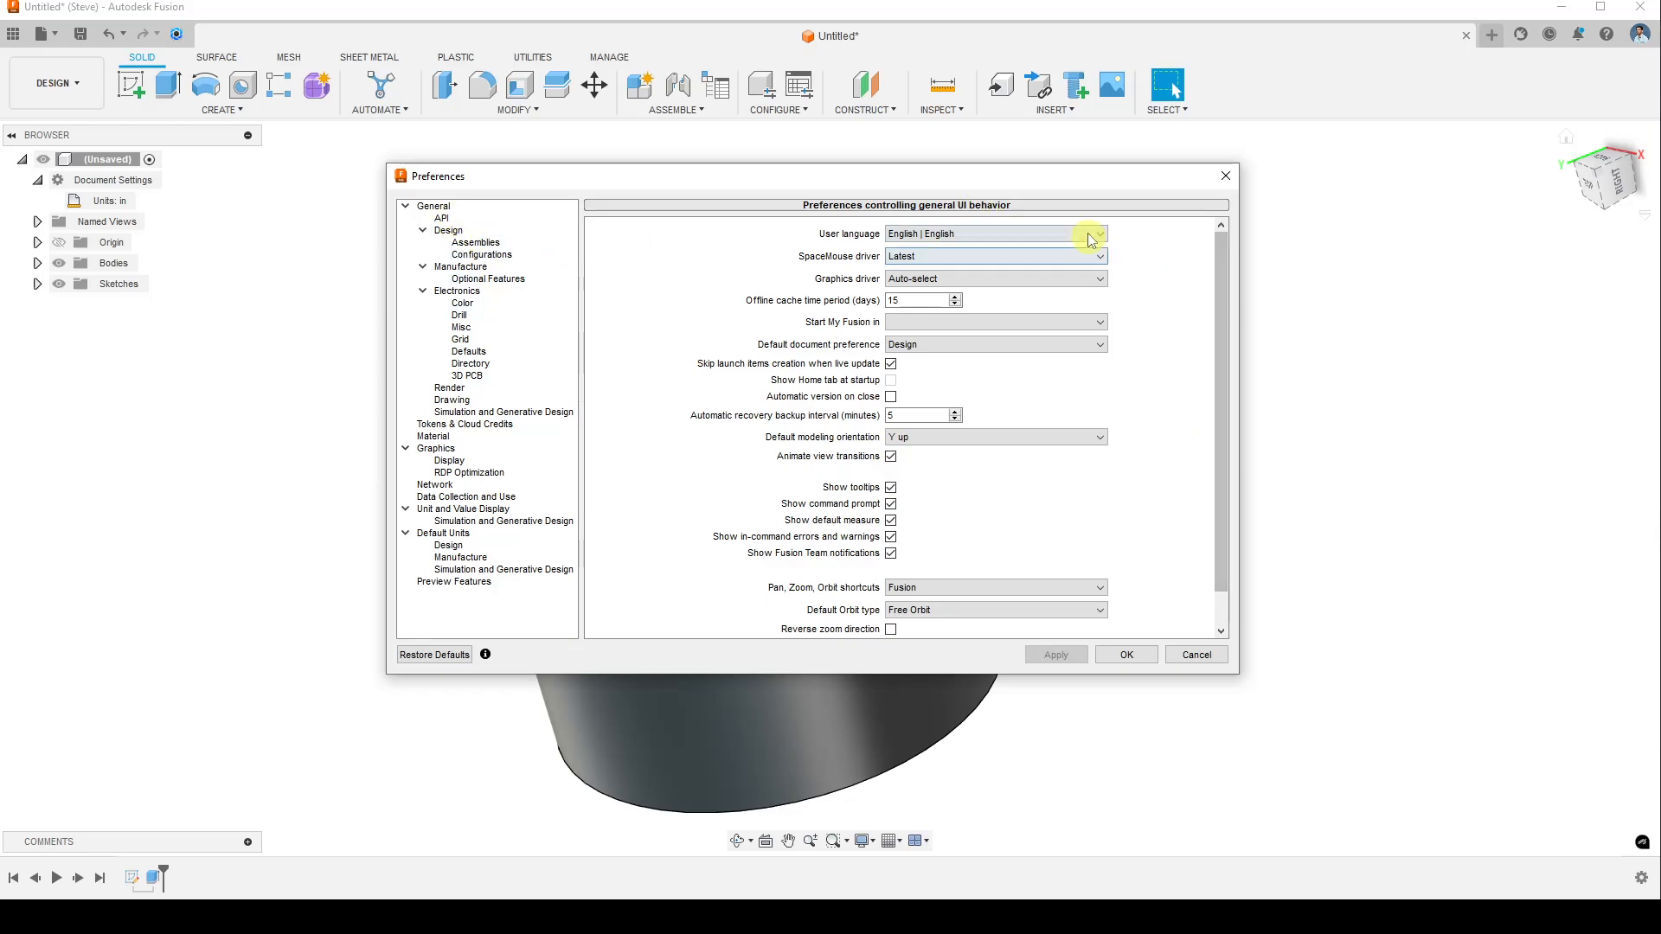
left_click_drag(1218, 293, 1213, 242)
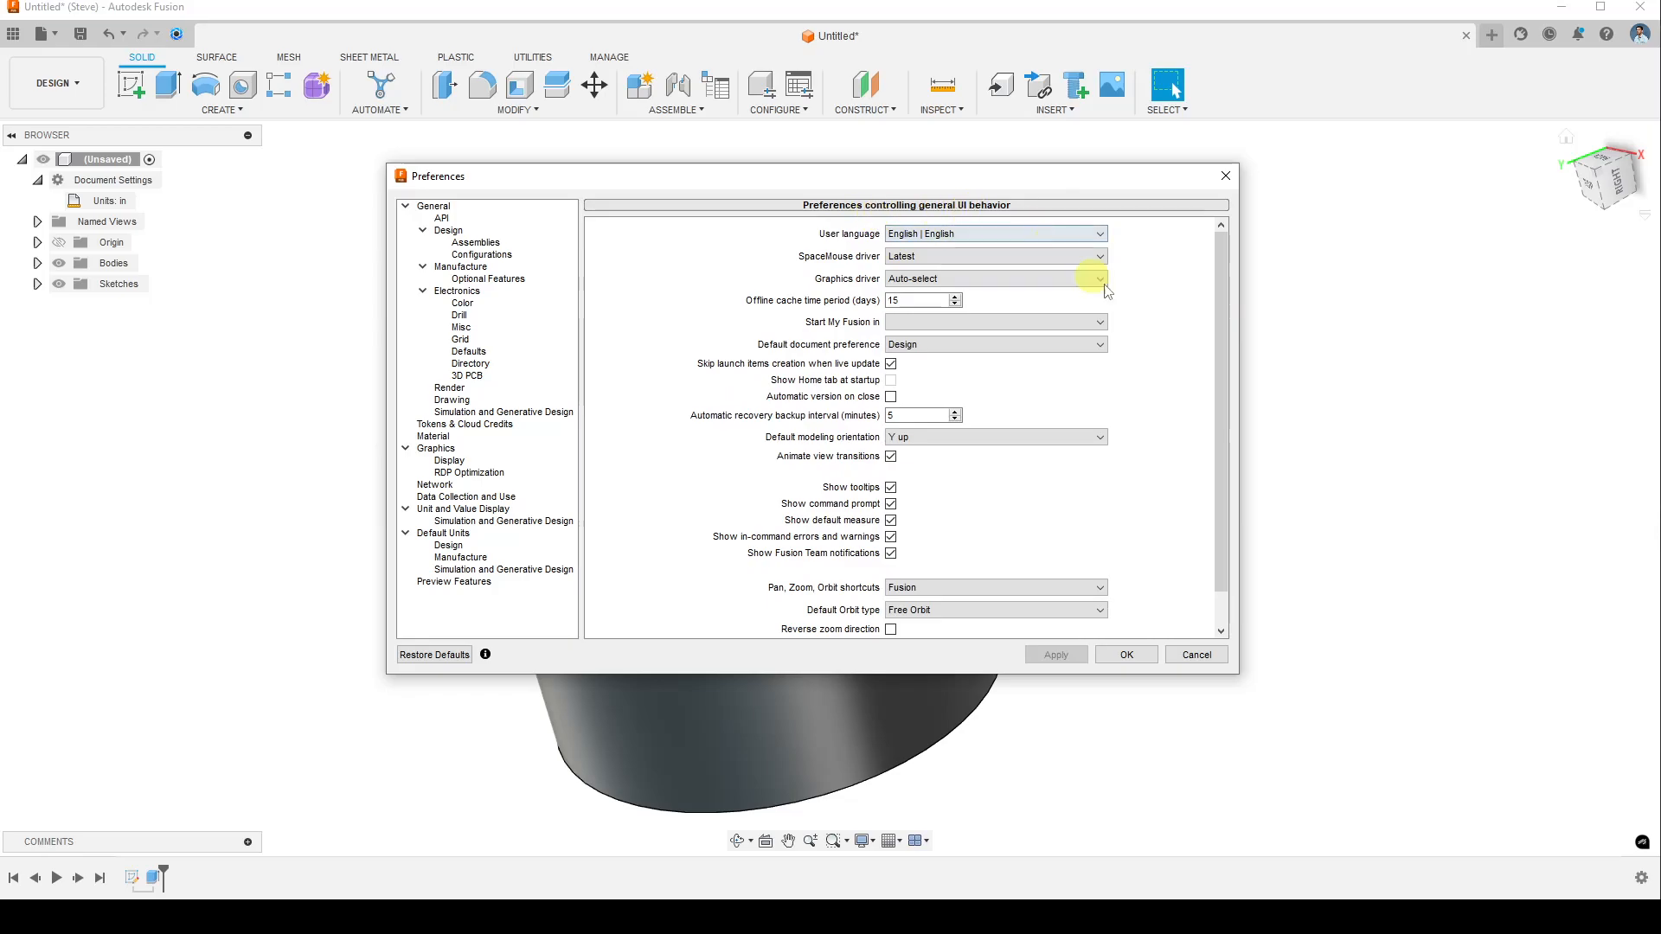
left_click_drag(1219, 312, 1220, 381)
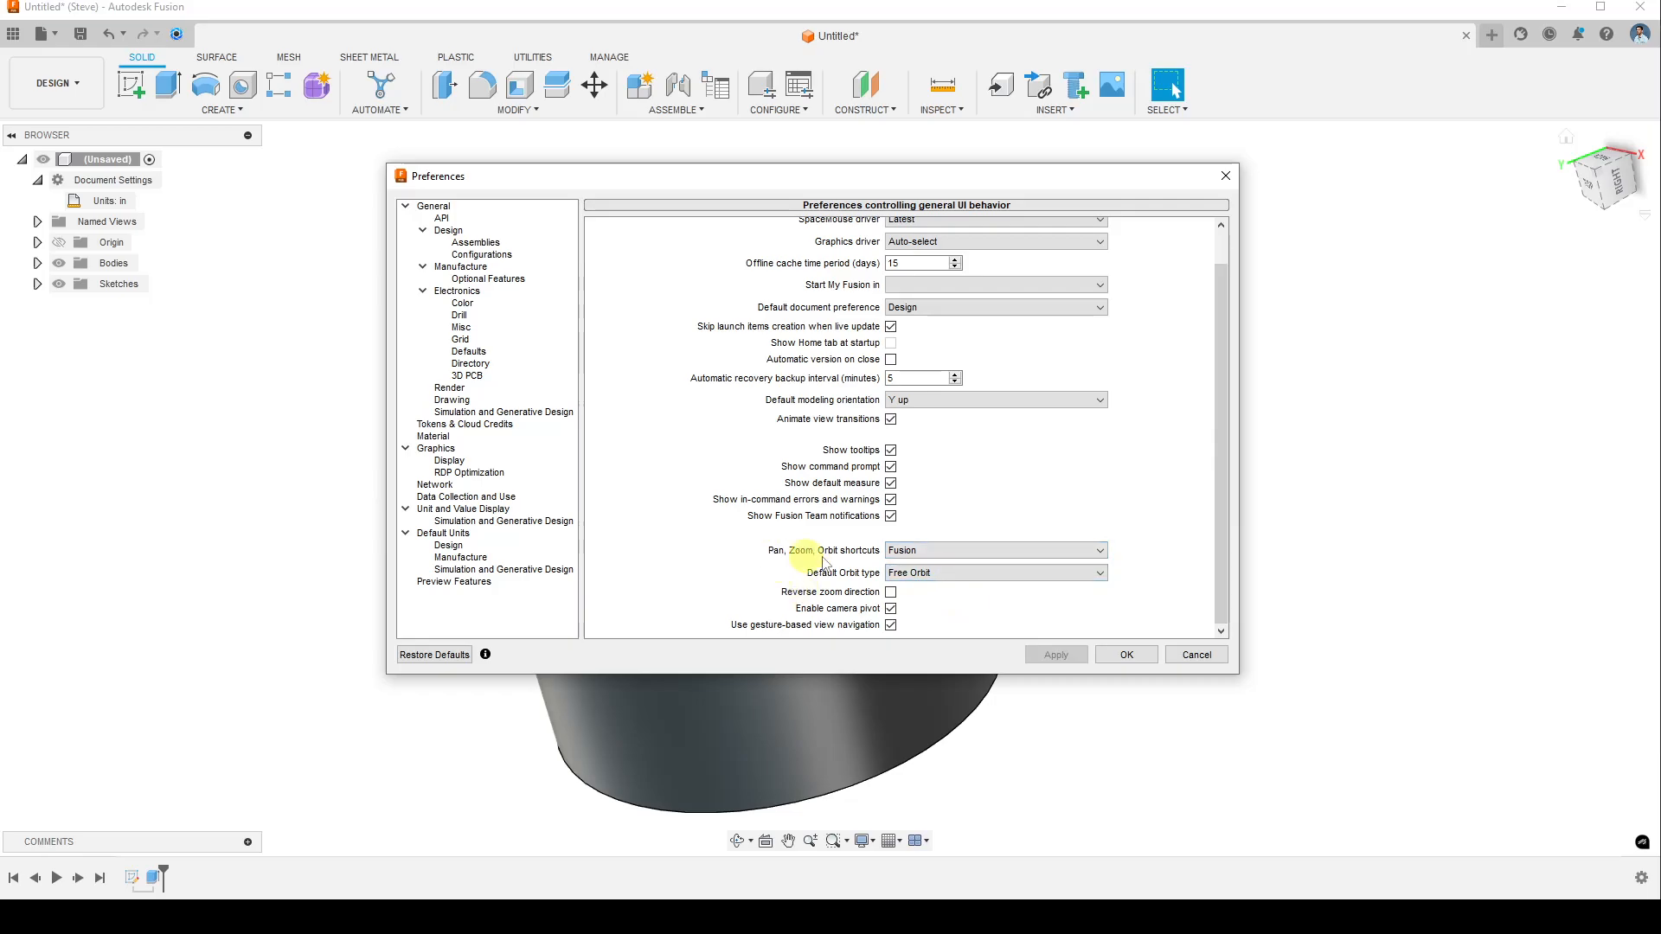
left_click(958, 552)
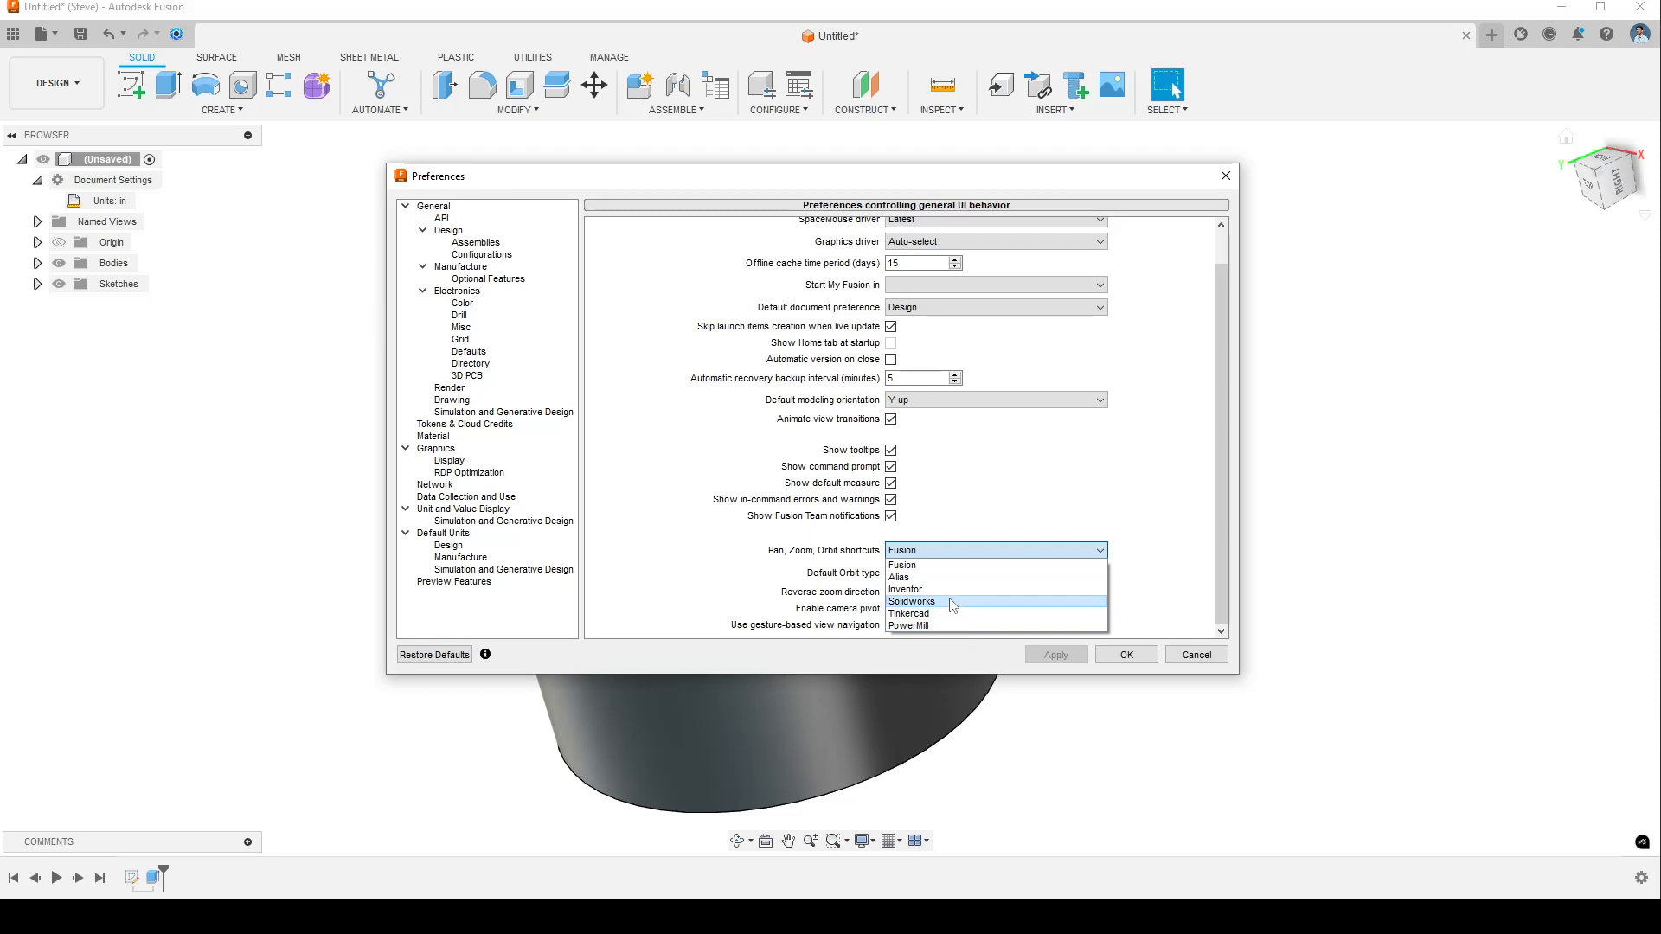
left_click(963, 557)
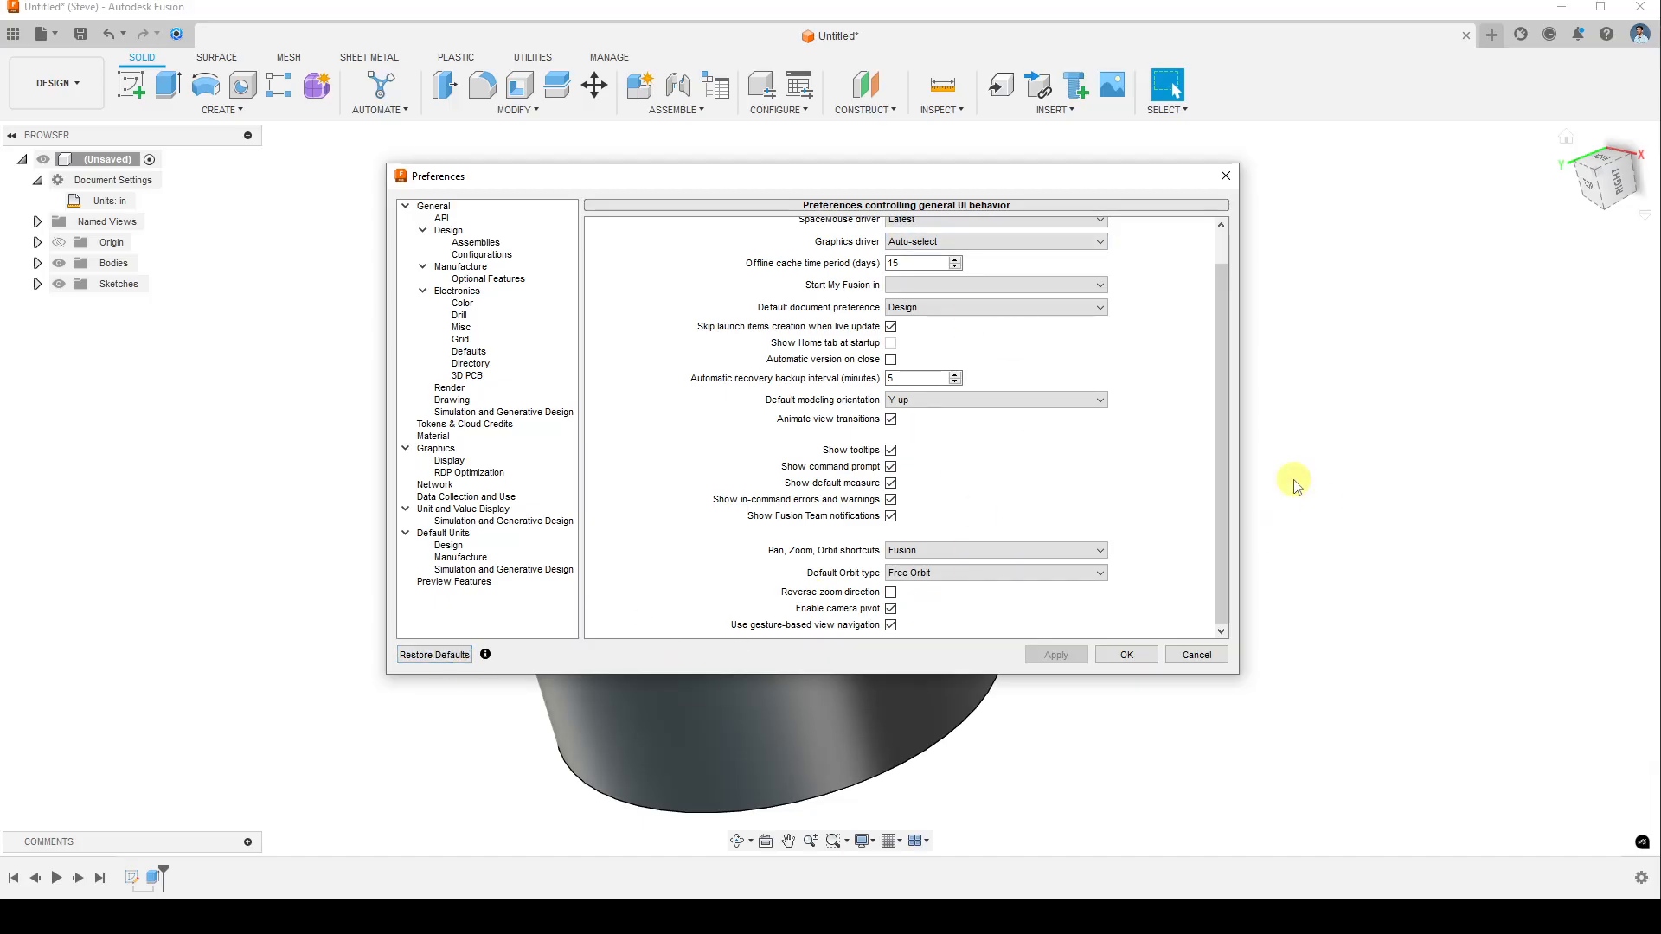
left_click(1196, 655)
- Pan, zoom and orbit around the cylinder to inspect its side and both end faces from tilted angles
middle_click_drag(1140, 415, 1167, 335)
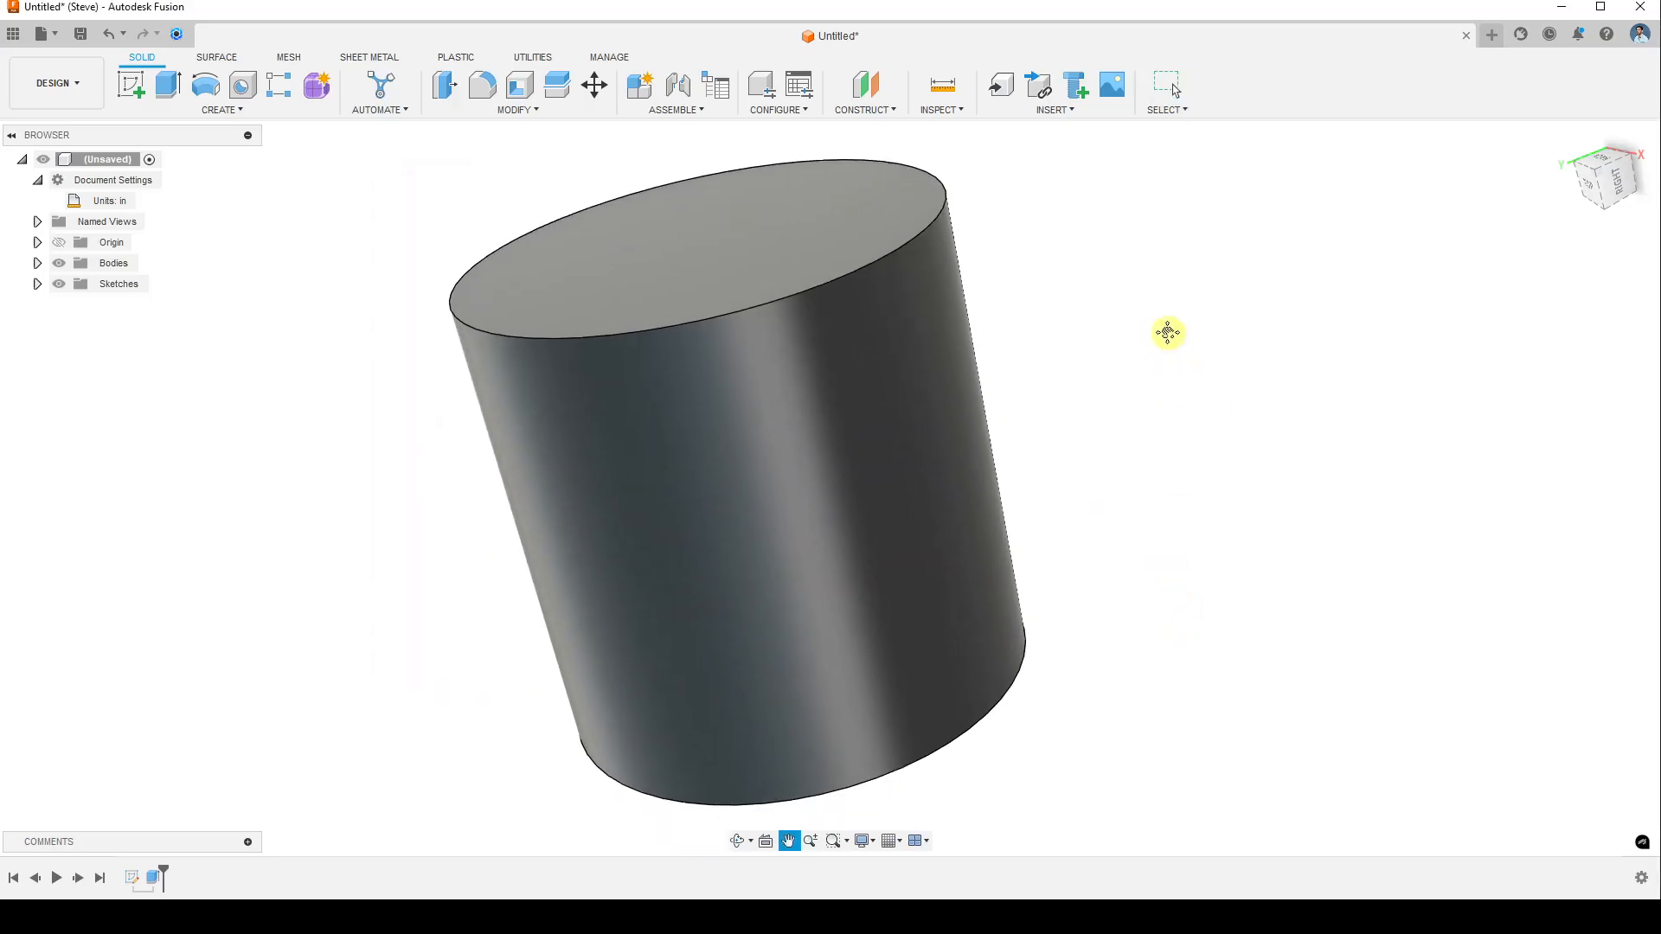
scroll(1168, 336, "up", 3)
scroll(1167, 338, "down", 4)
middle_click_drag(1086, 382, 1070, 383)
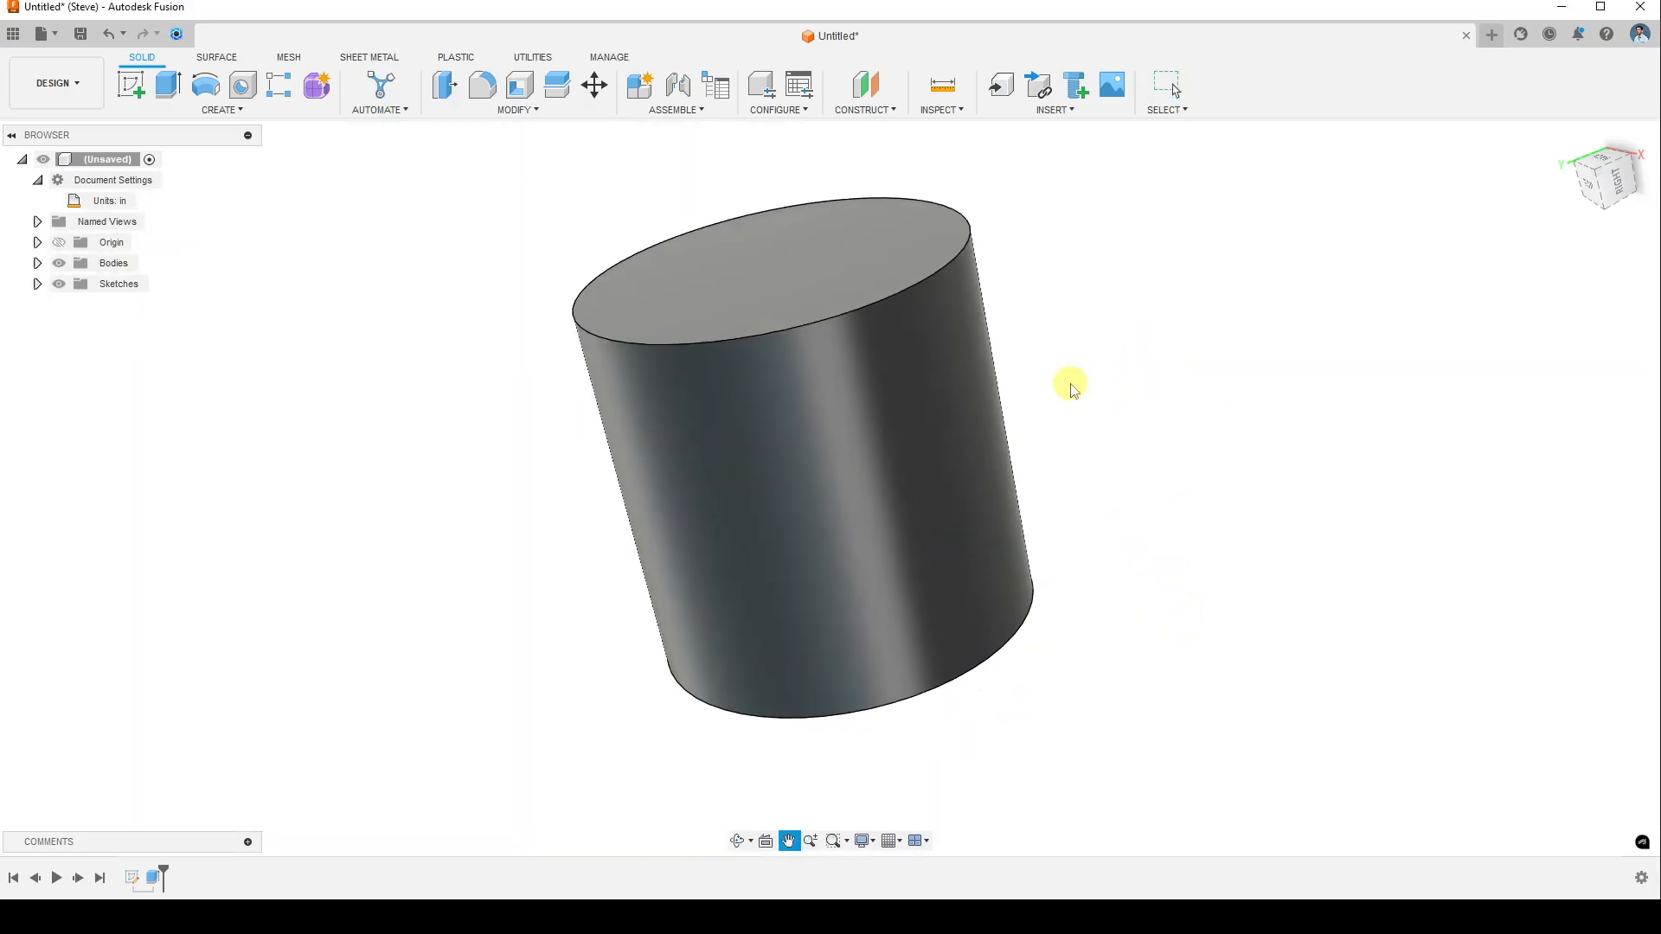
middle_click_drag(768, 431, 887, 440, "shift")
middle_click_drag(812, 348, 843, 372)
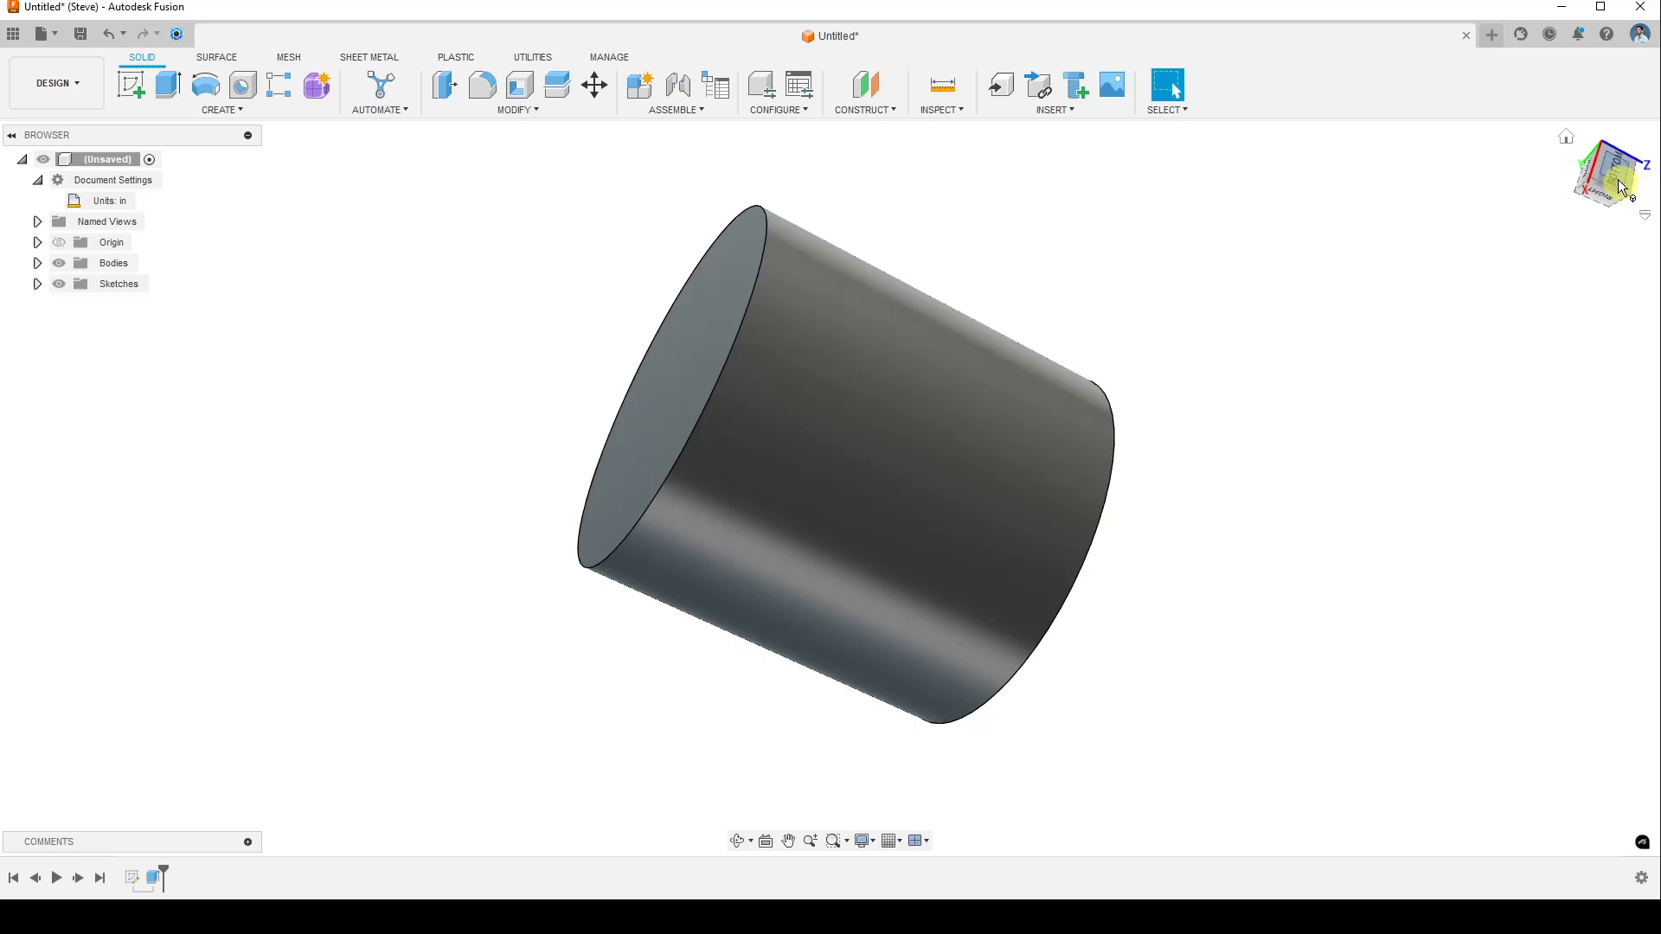
middle_click_drag(1599, 232, 1375, 430)
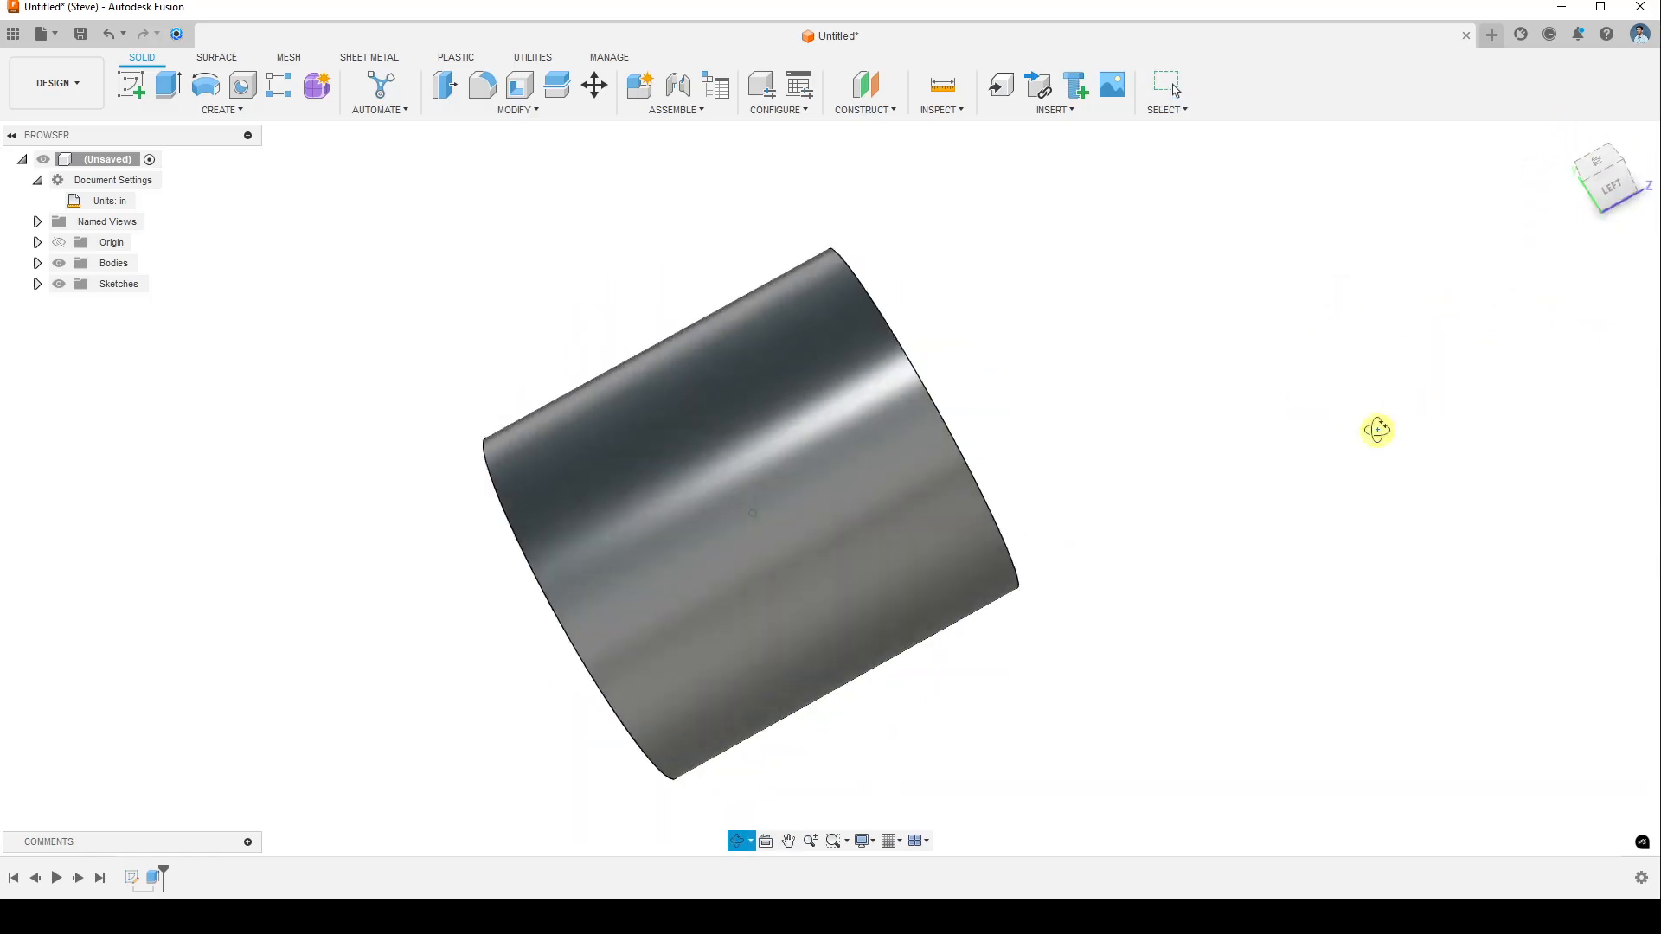
middle_click_drag(1528, 326, 1379, 392, "shift")
key("Escape")
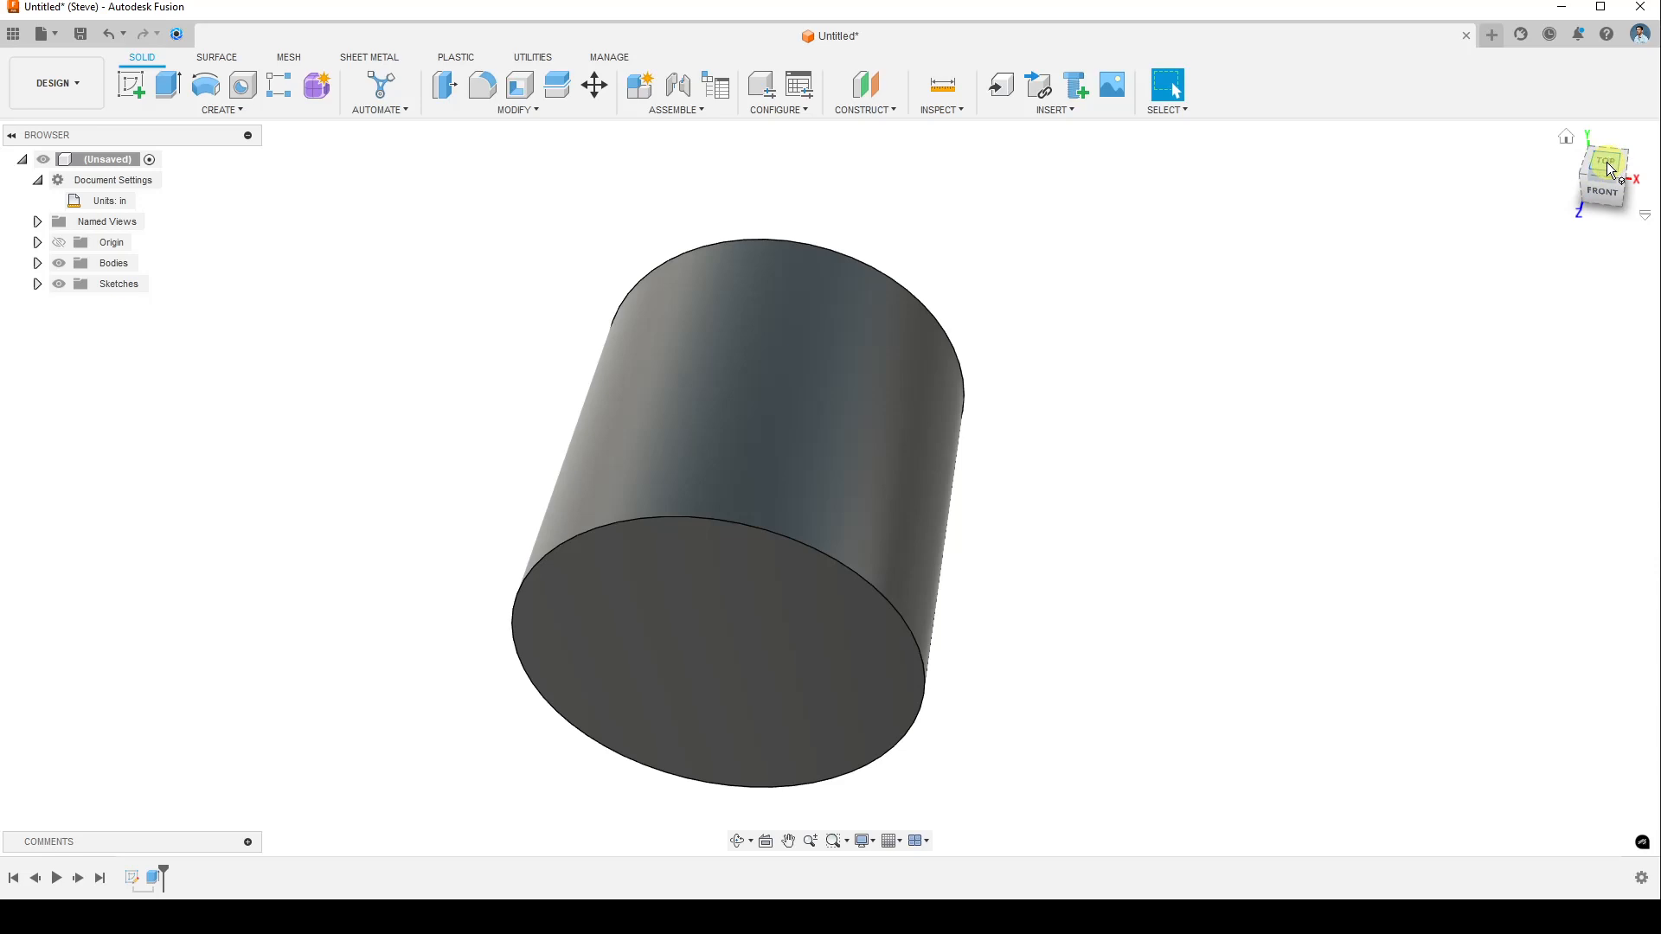
- View the cylinder squarely from the top, front, bottom and back, and turn sideways through the left view to the right view
left_click(1611, 169)
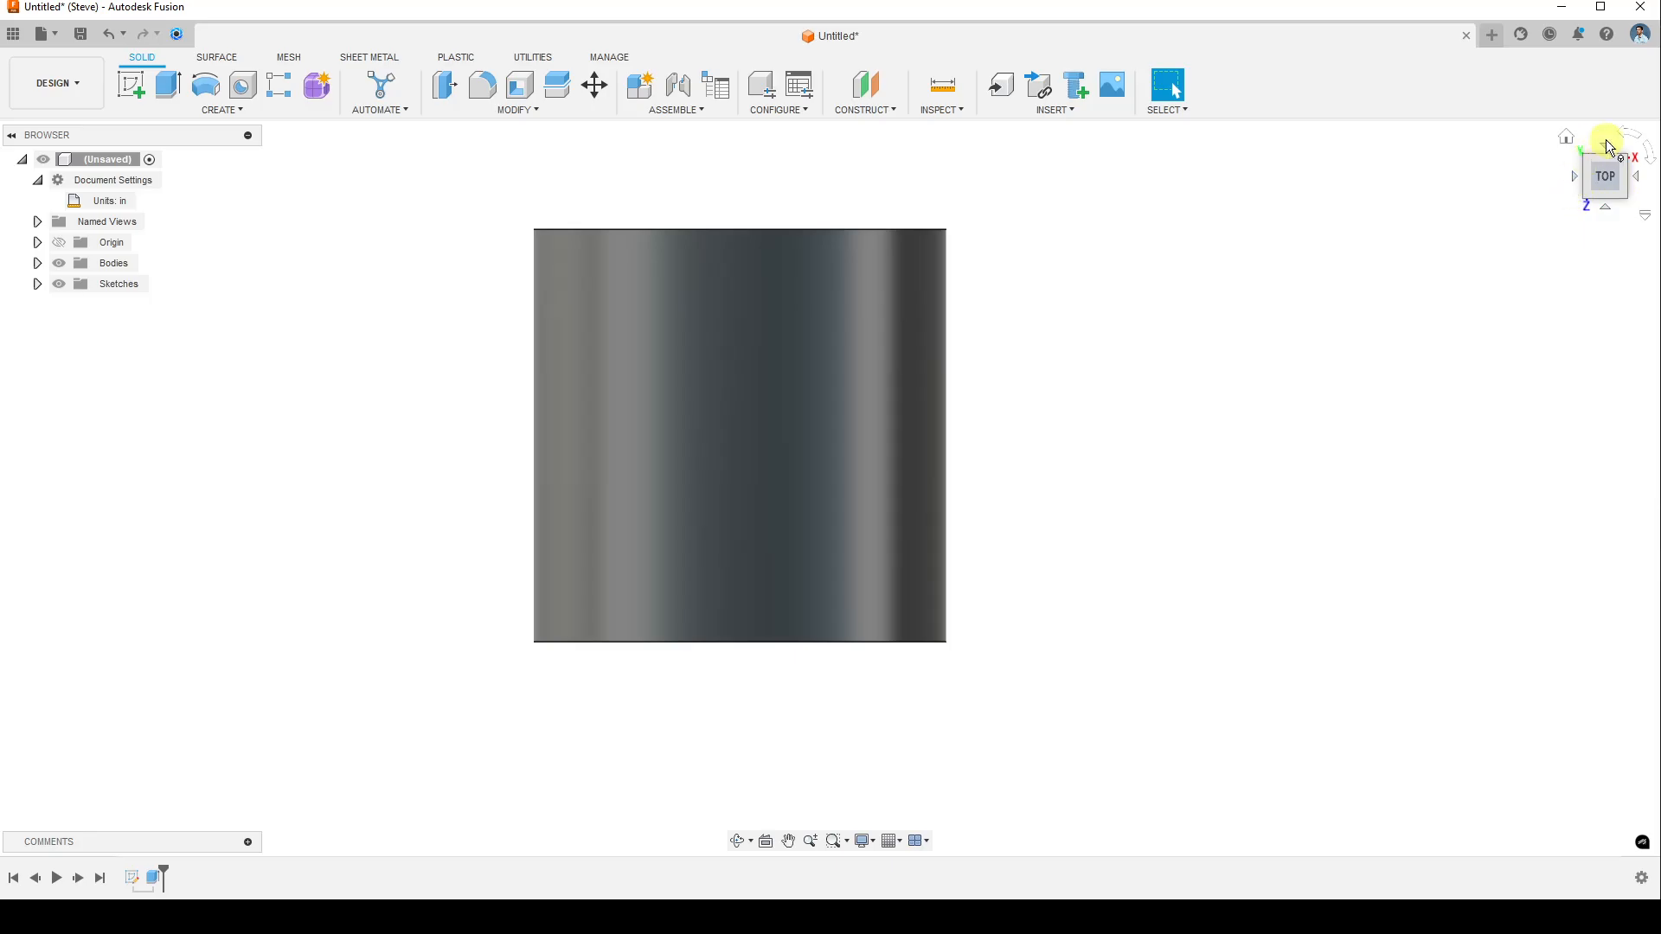
left_click(1605, 207)
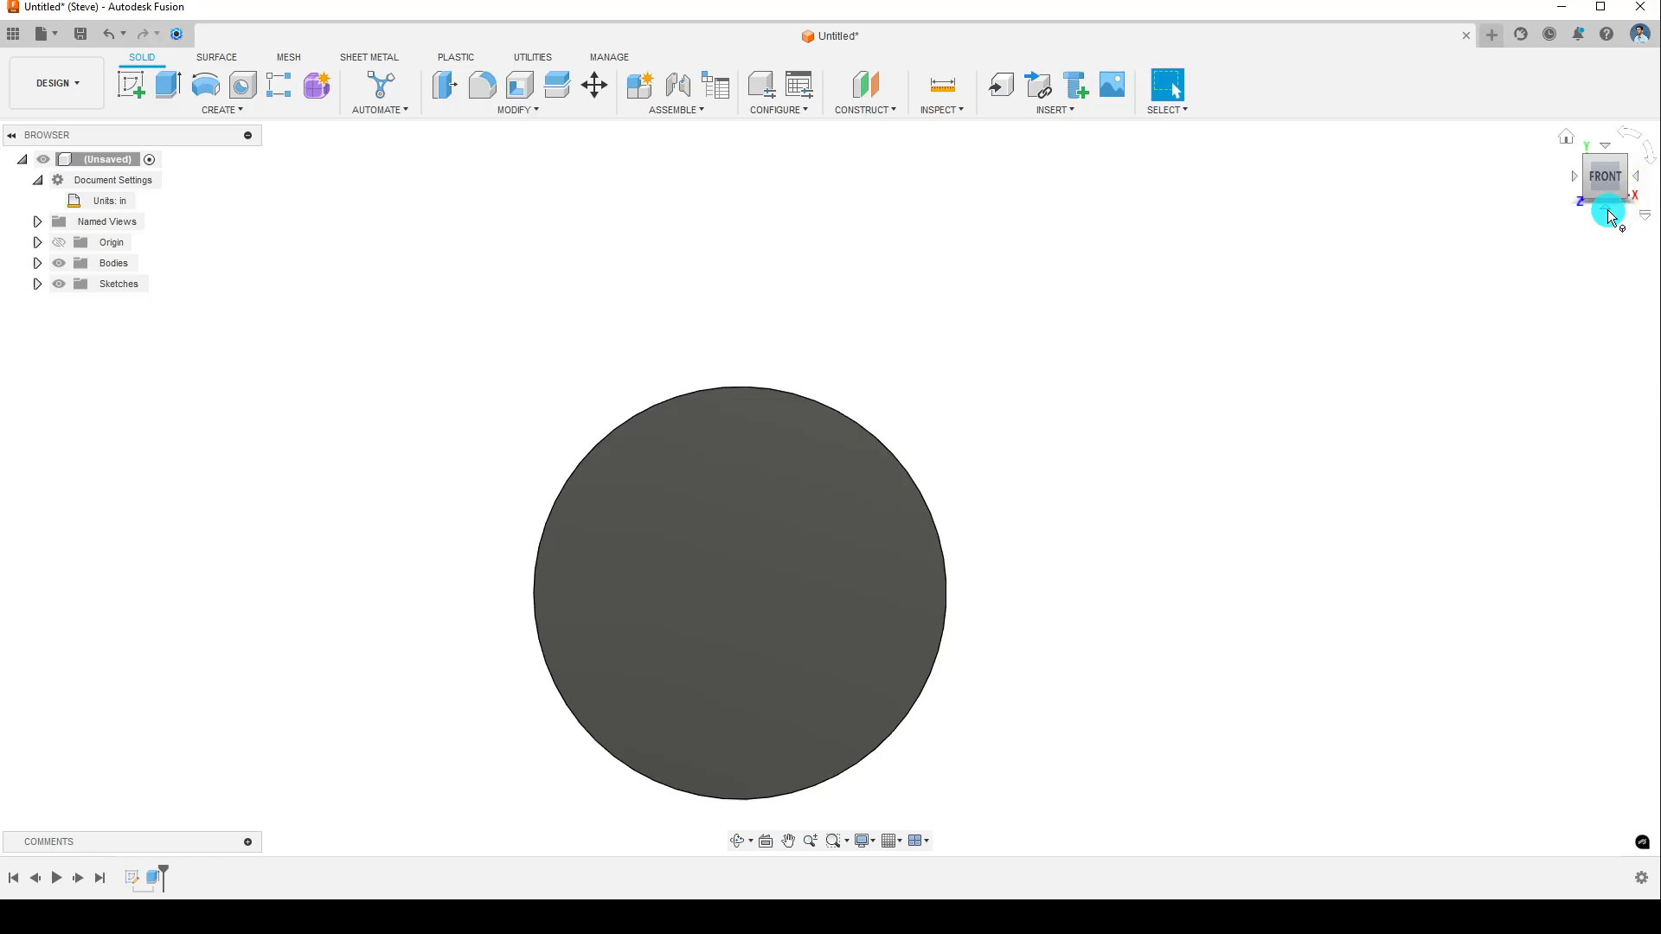
left_click(1610, 212)
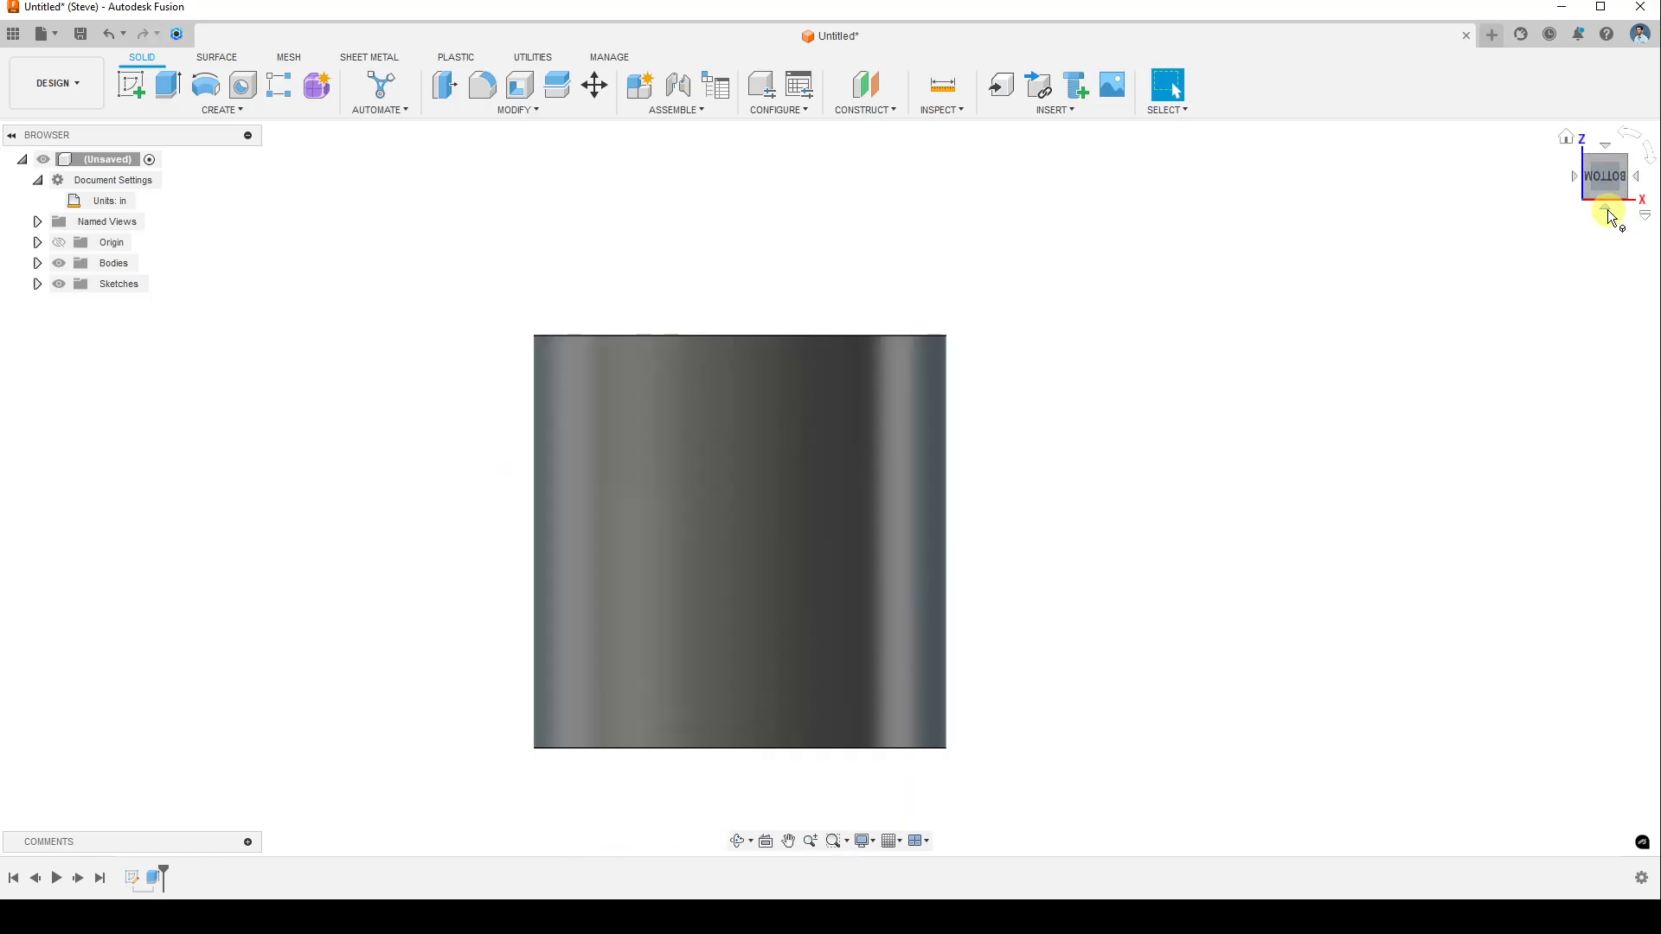
left_click(1609, 212)
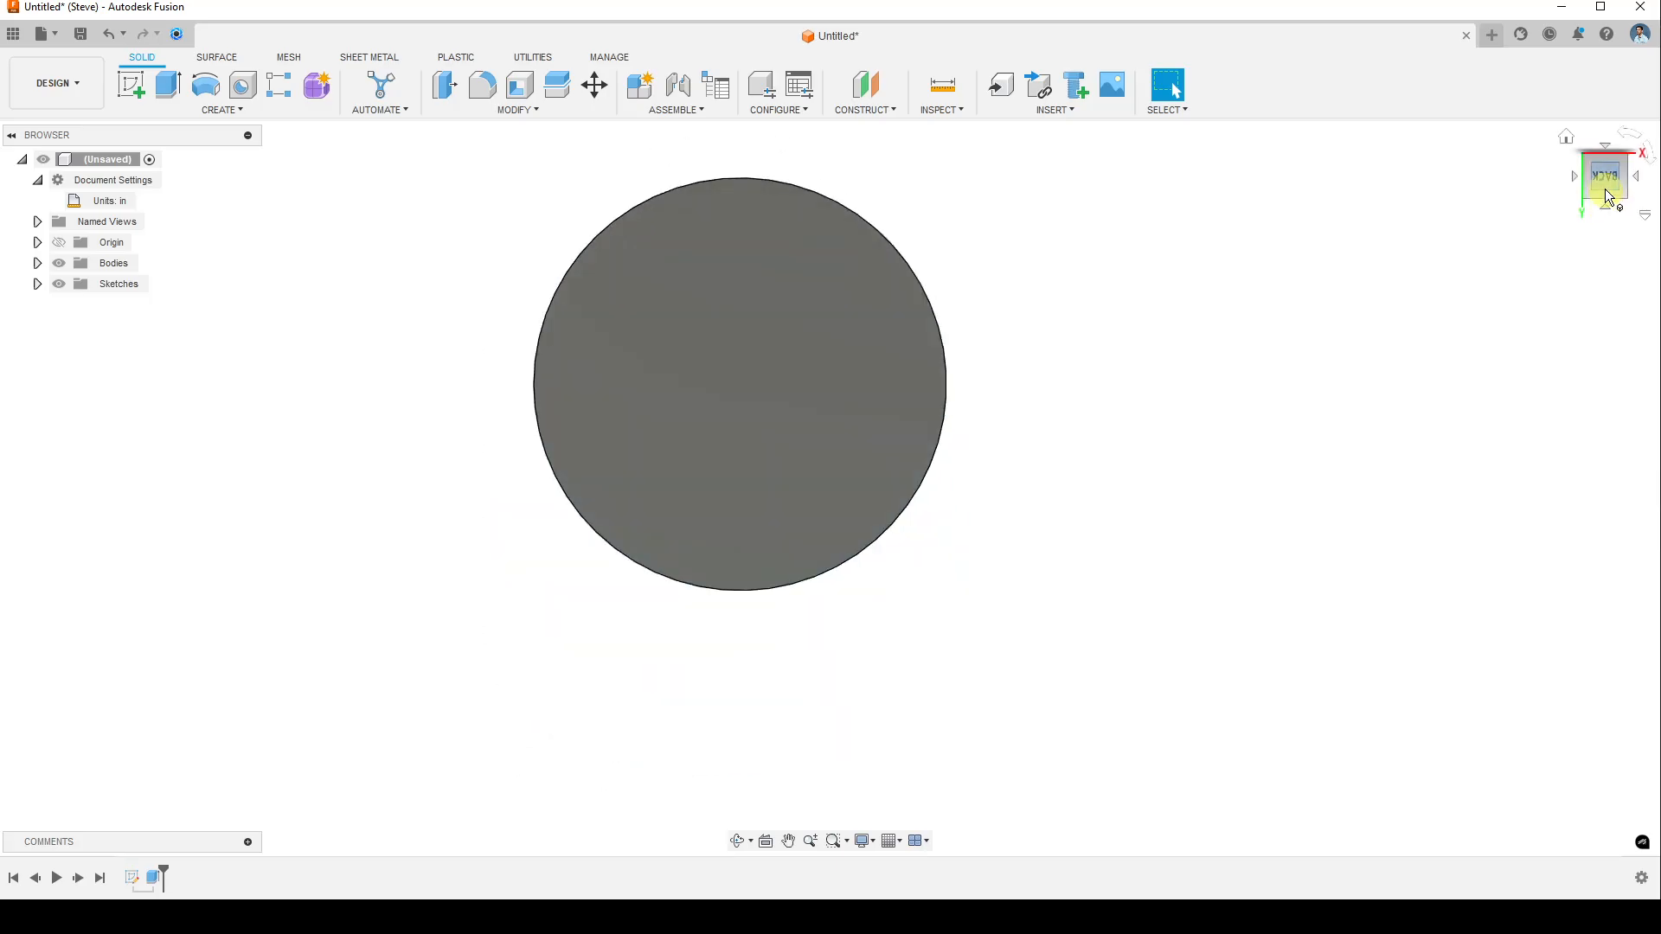
left_click(1574, 175)
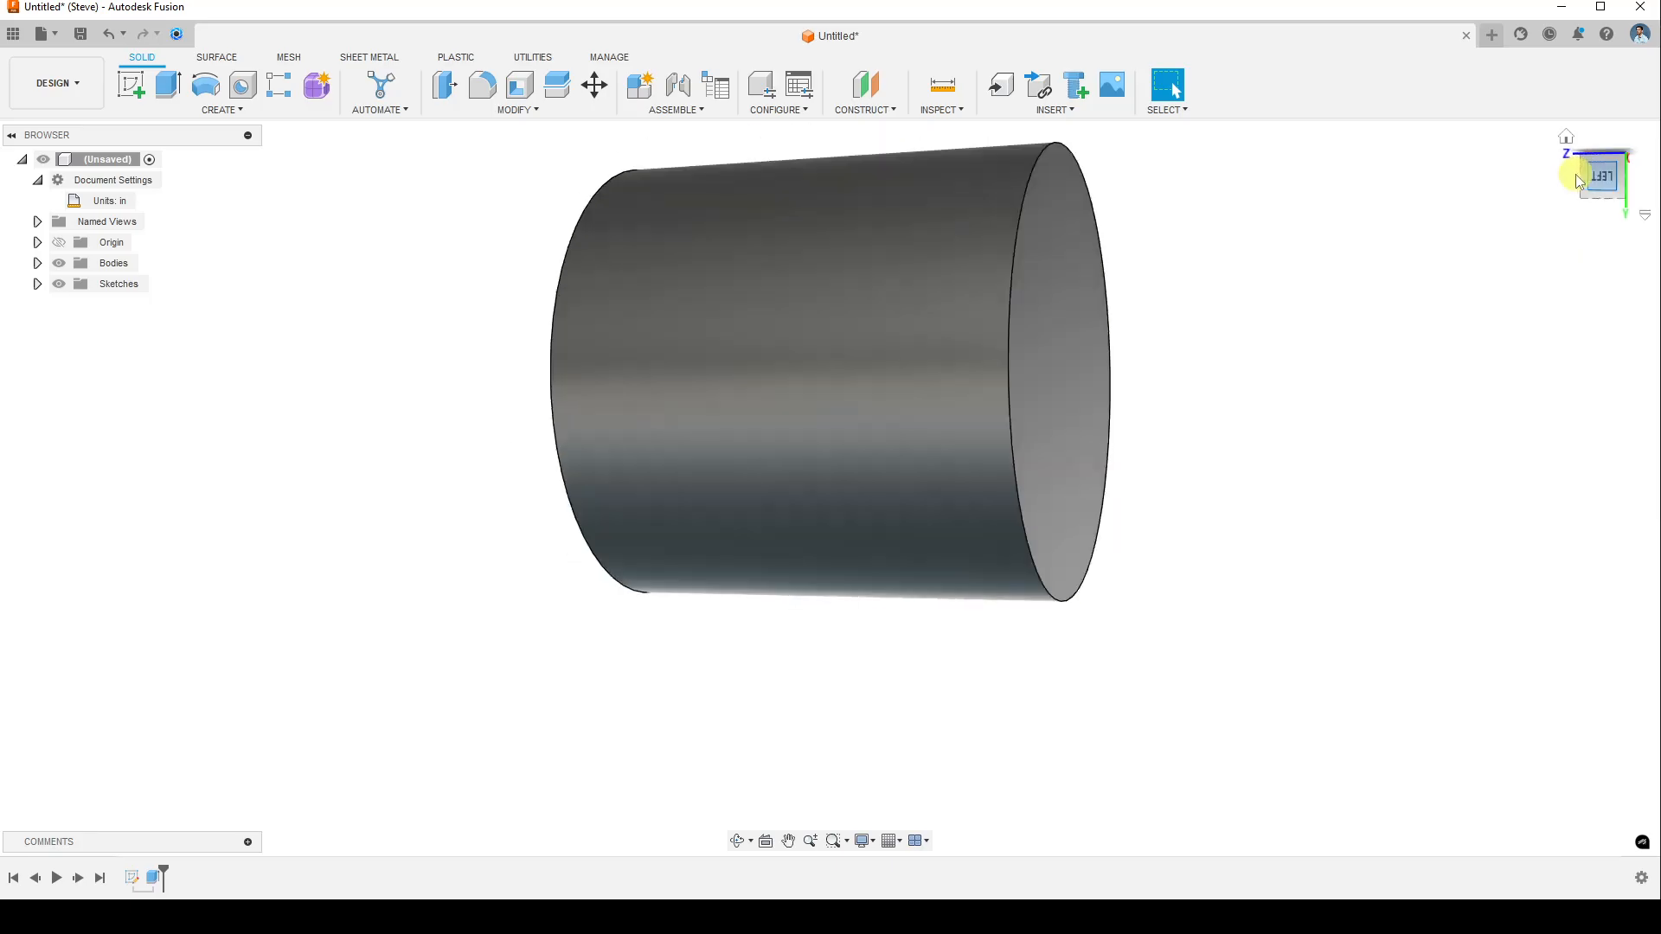
left_click(1574, 176)
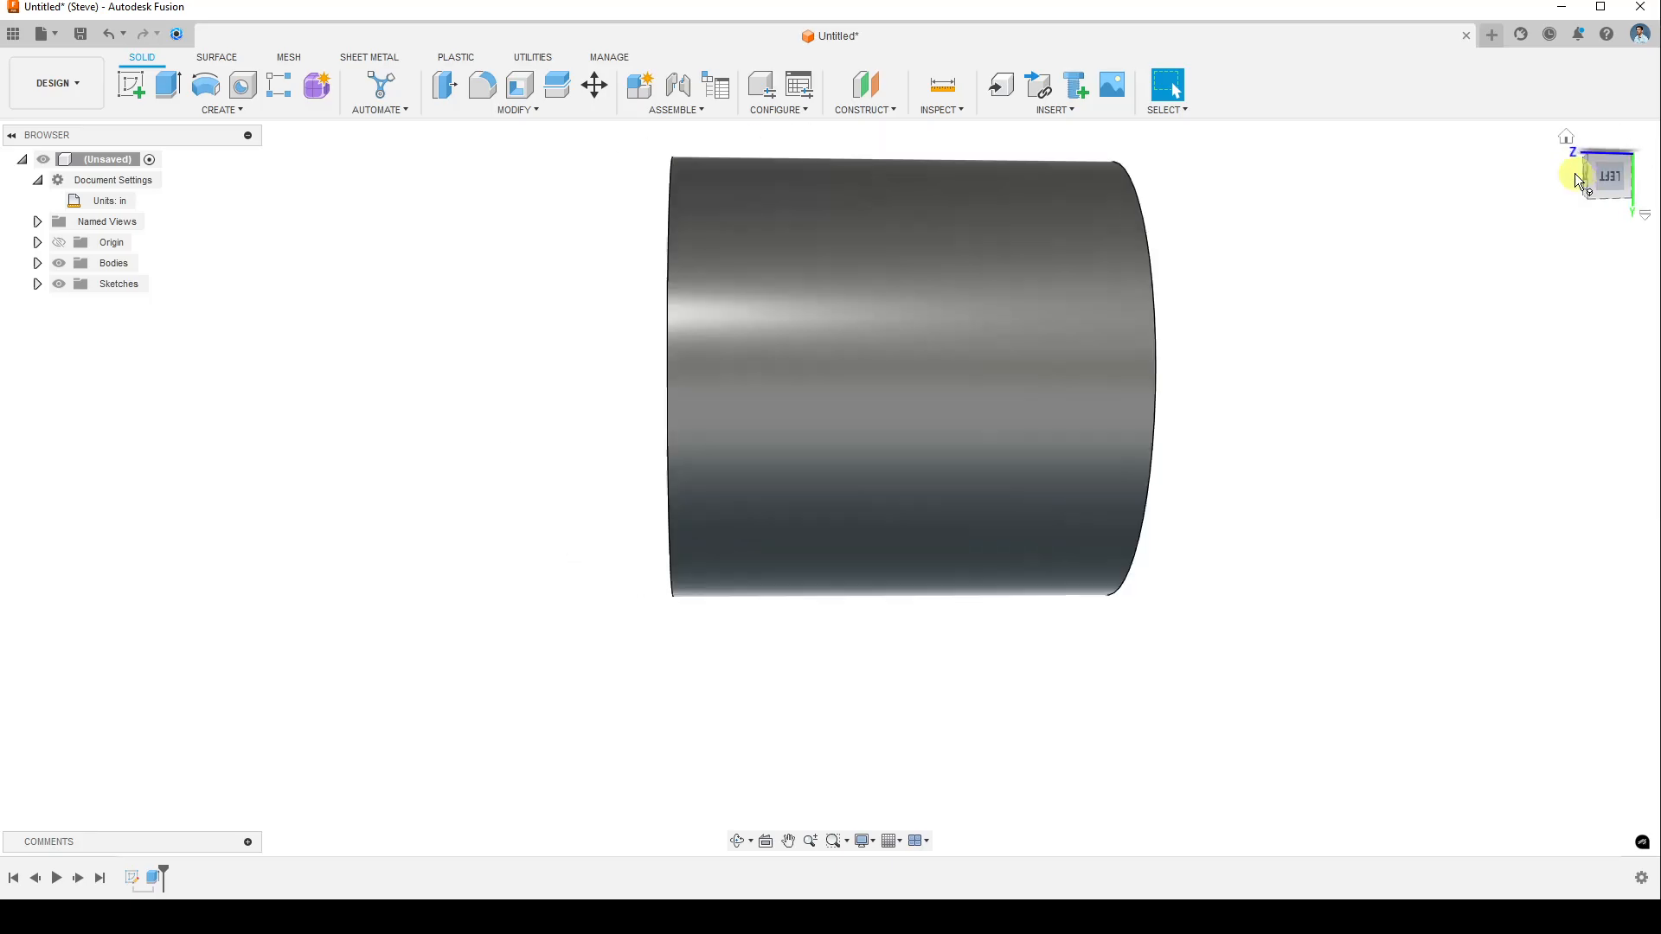
left_click(1574, 176)
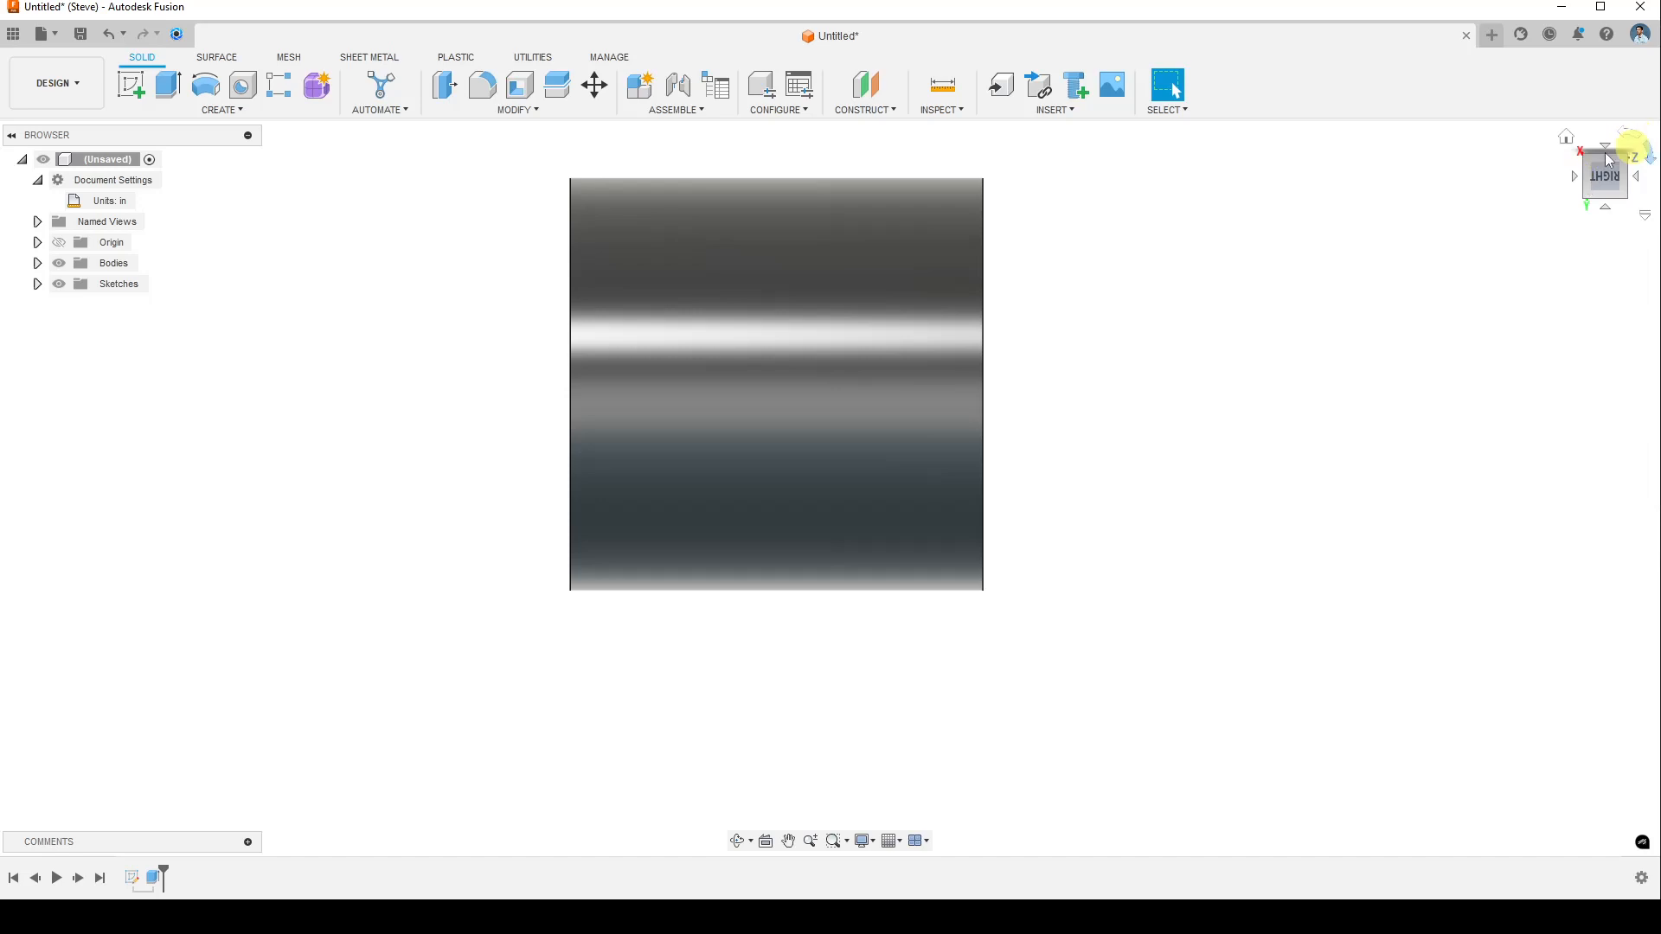
- Roll the flat right view of the cylinder in quarter turns until the view label reads upright, recentring the model
mouse_move(1619, 163)
left_click(1652, 162)
middle_click_drag(1242, 447, 1037, 522)
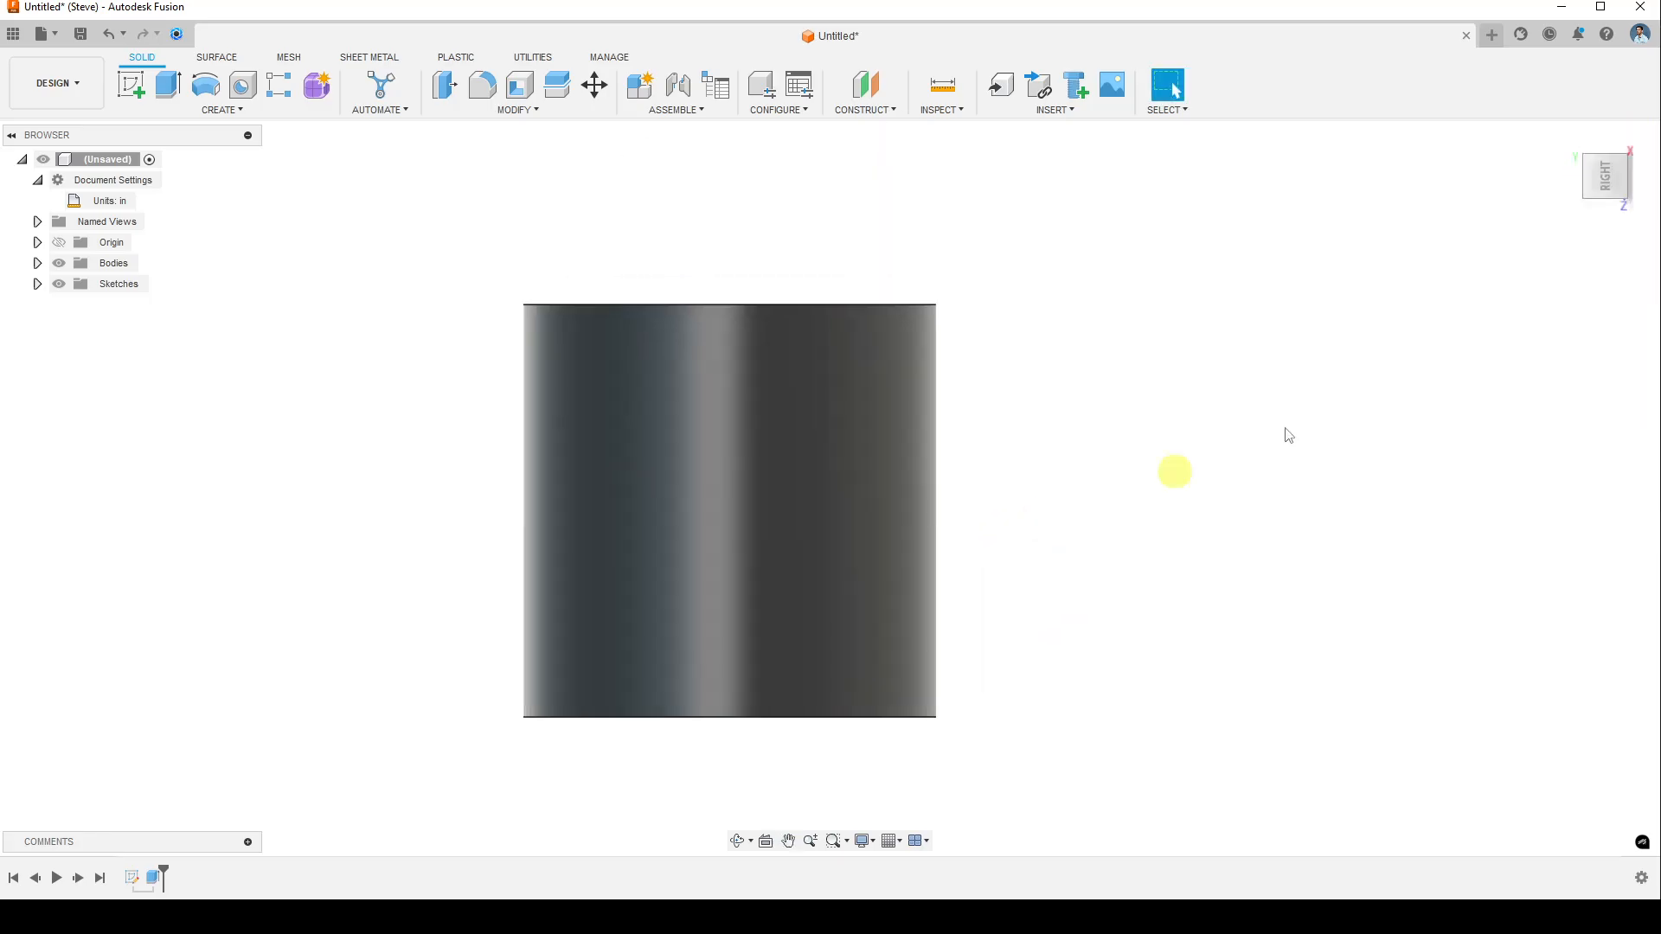
left_click(1637, 141)
left_click(1637, 141)
left_click(1638, 141)
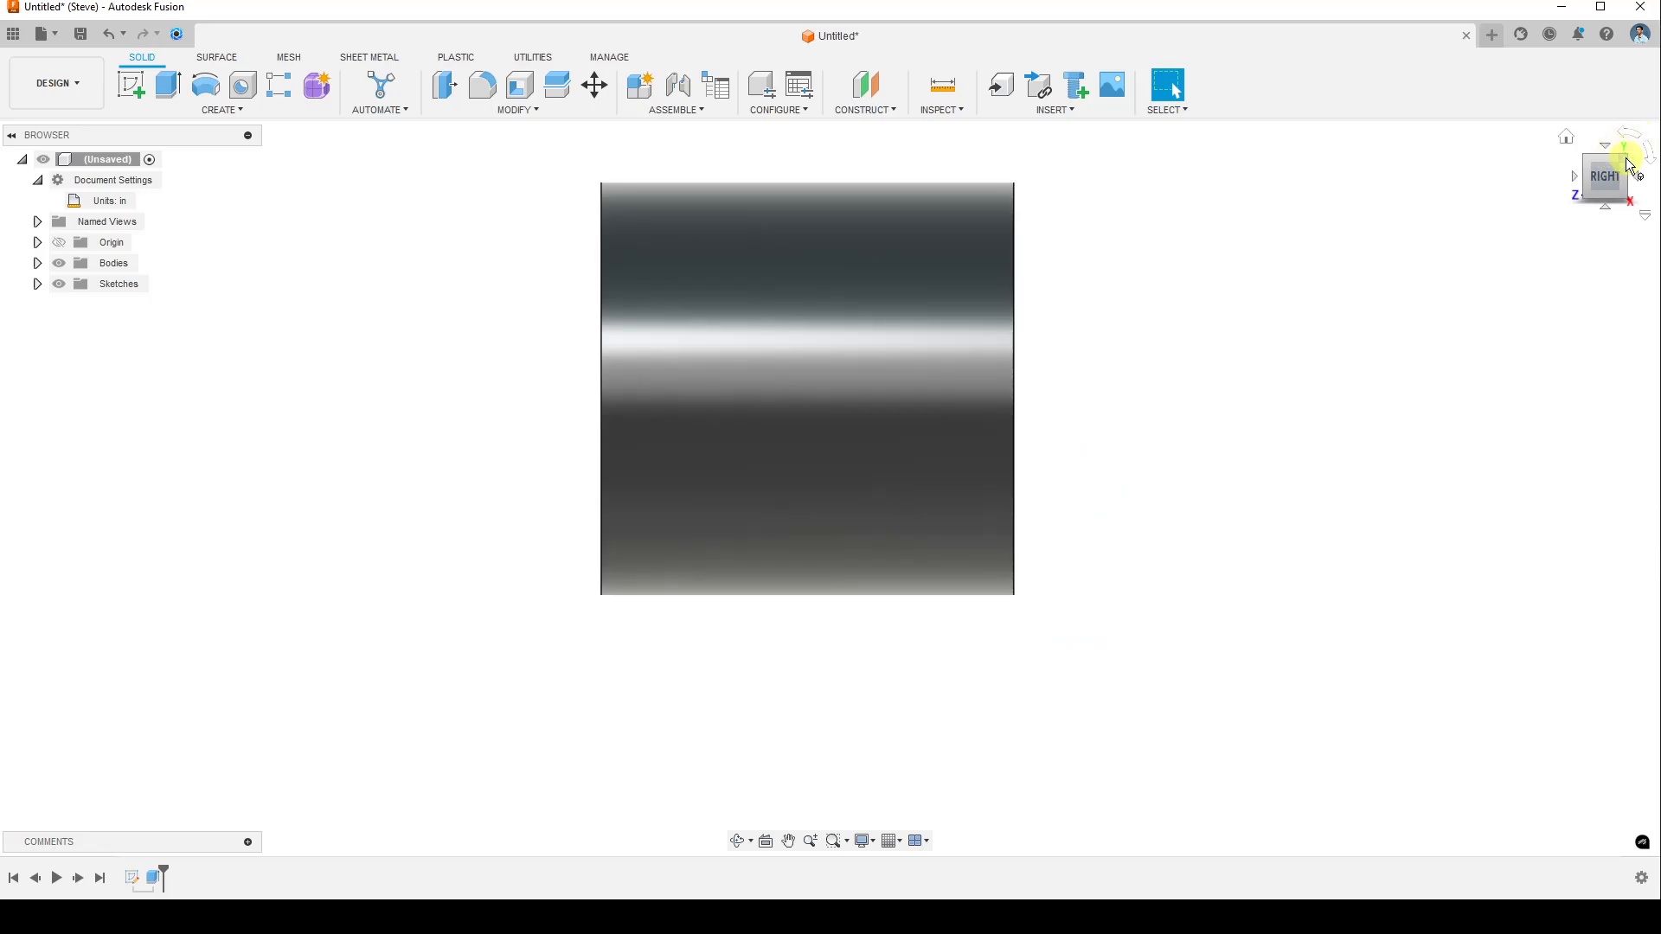
- Inspect the cylinder from the top-right-back and top-front-right corners, the front-right and left-front edges, and the top-left-front corner
left_click(1632, 167)
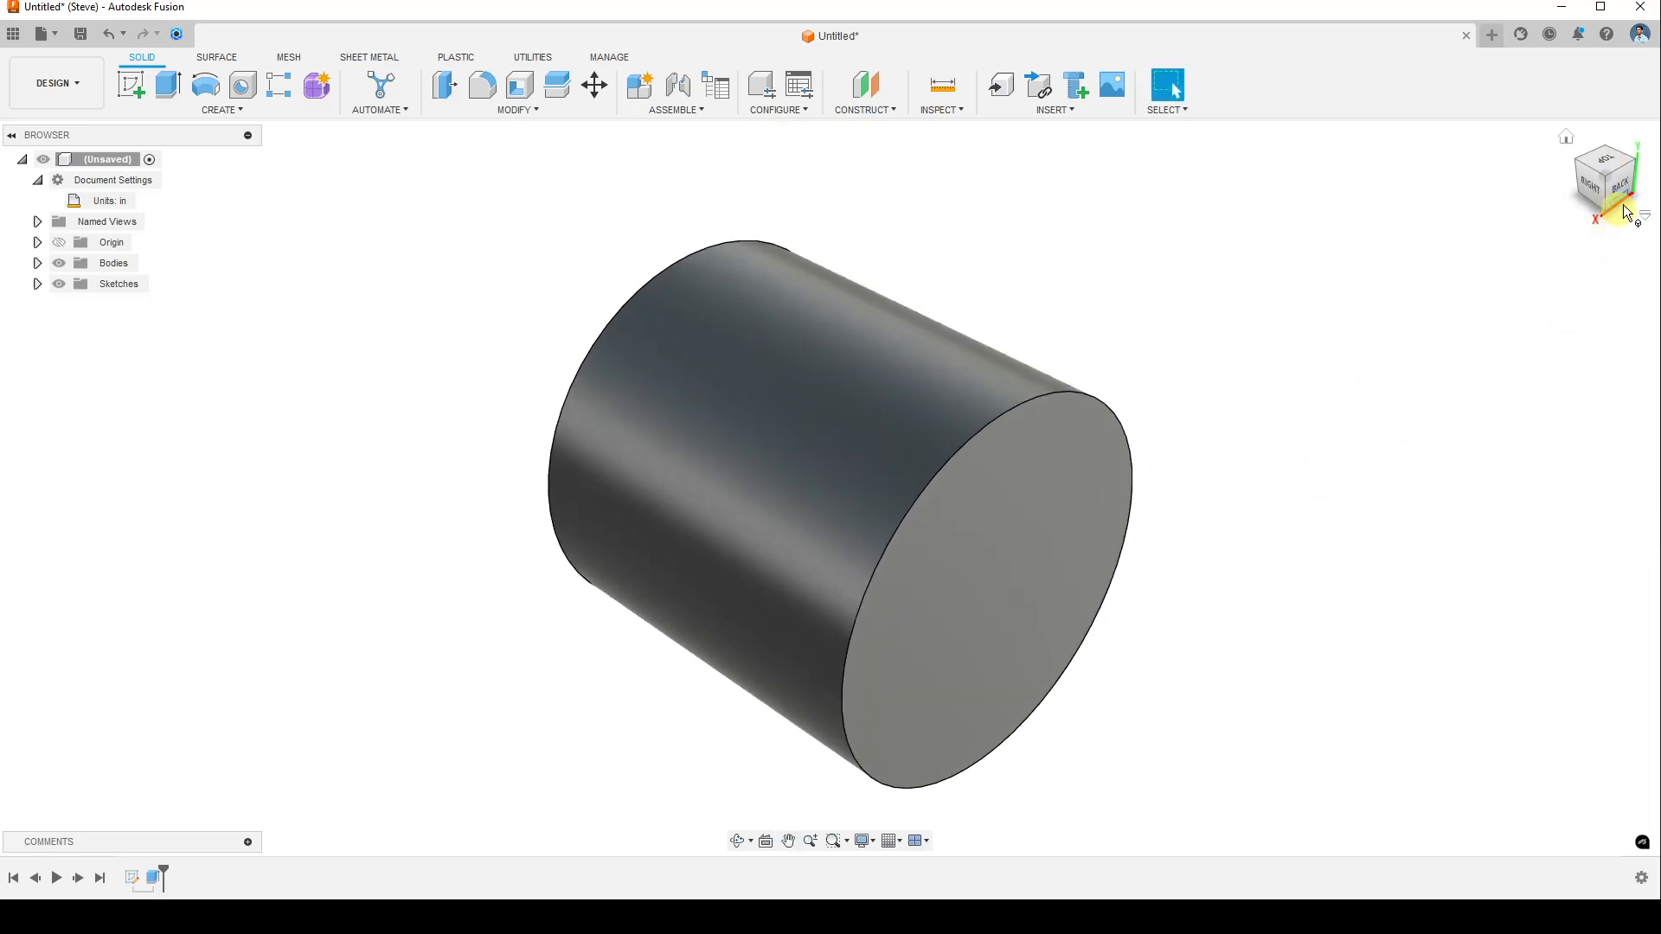
left_click(1586, 167)
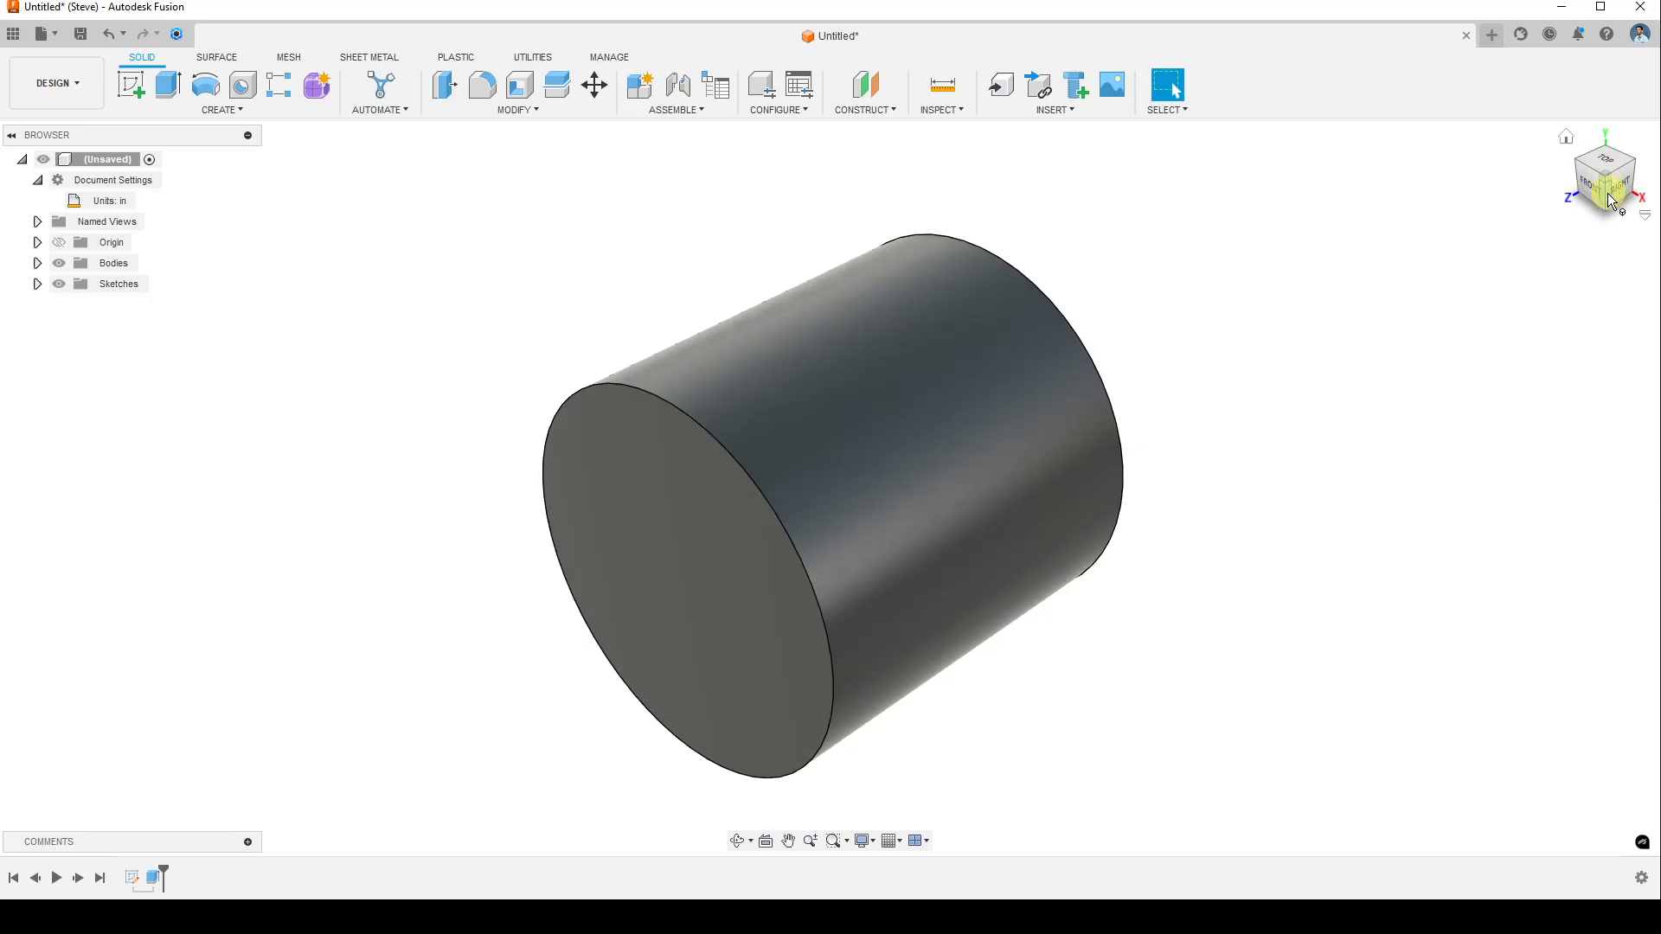
left_click(1610, 199)
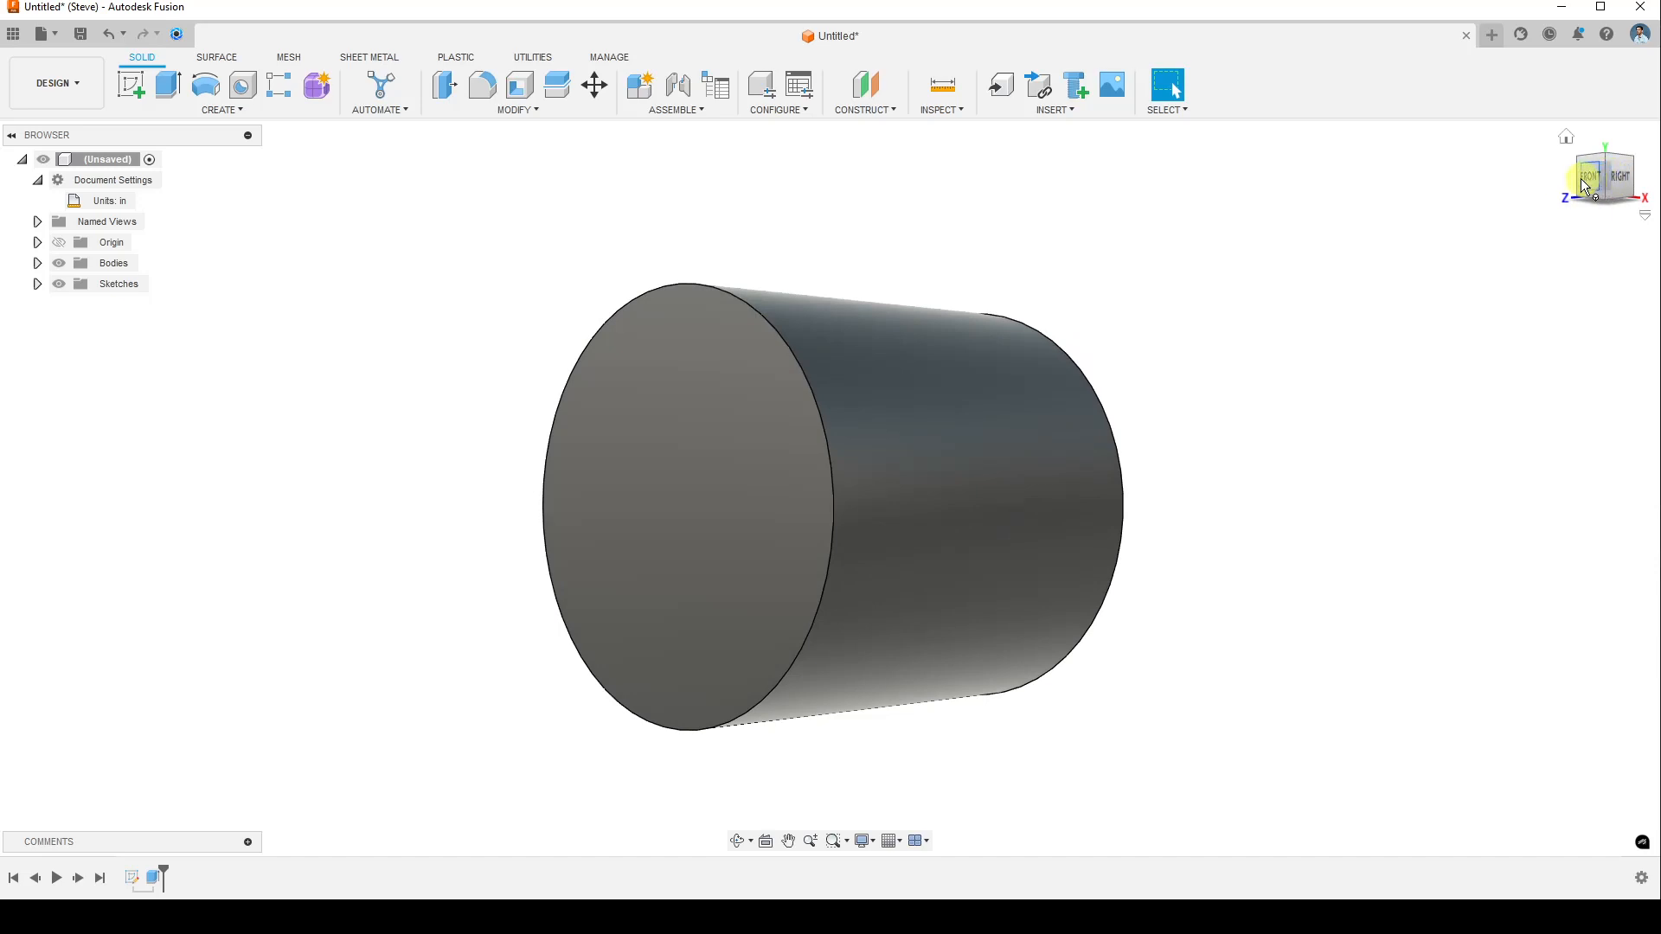
left_click(1575, 170)
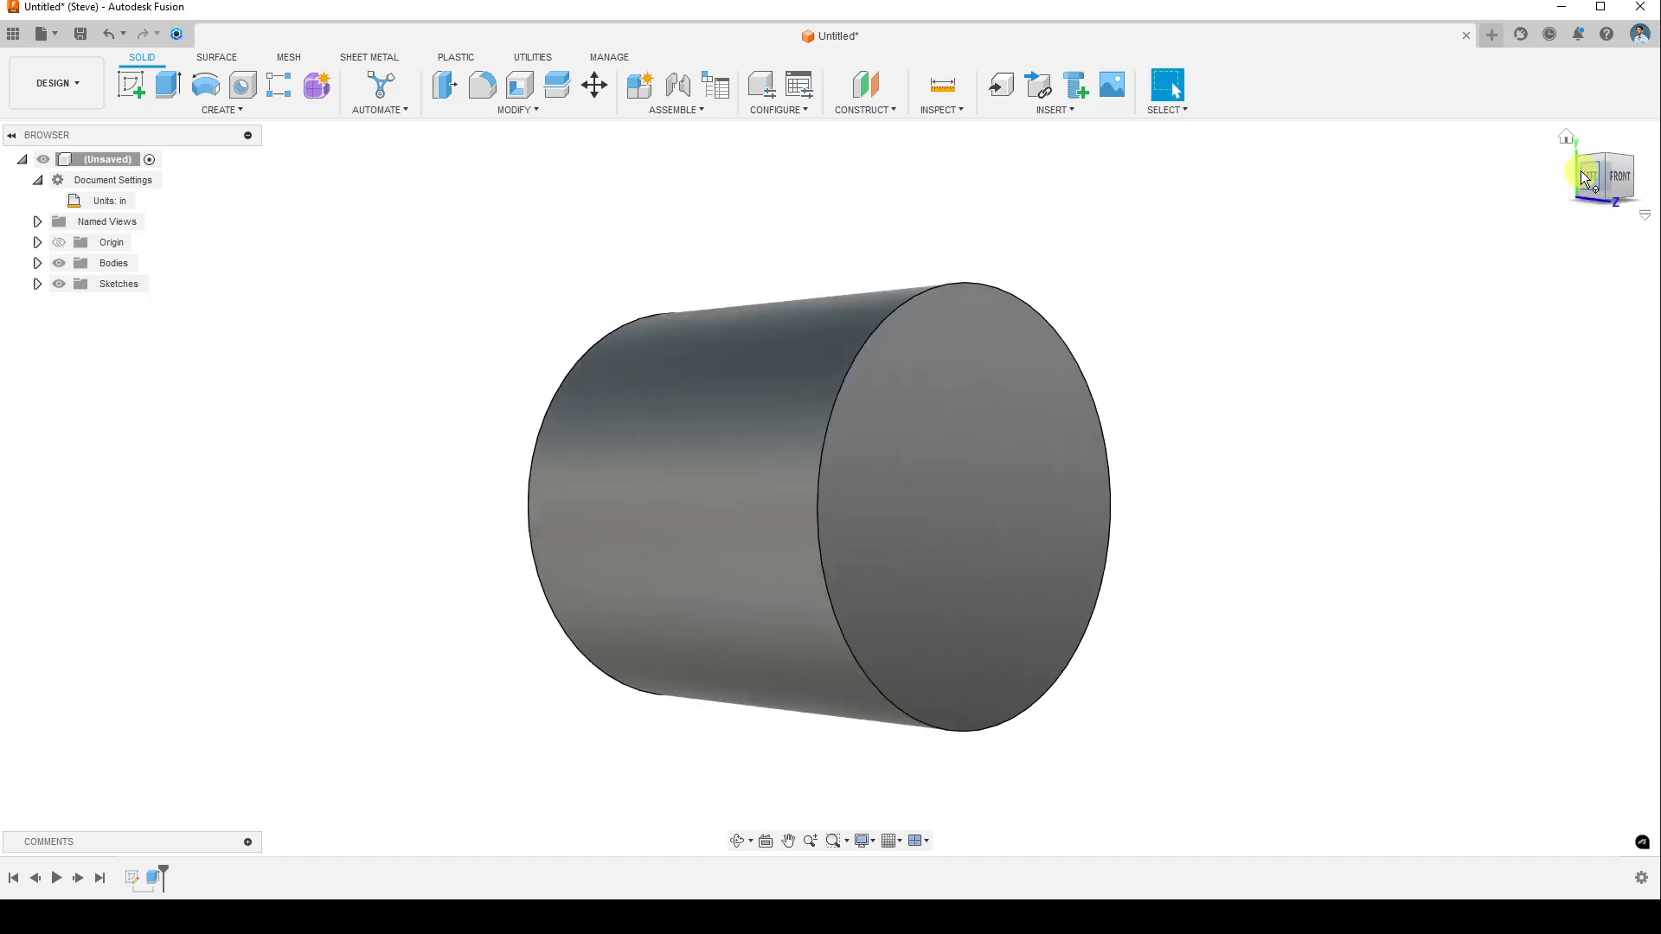
left_click(1604, 164)
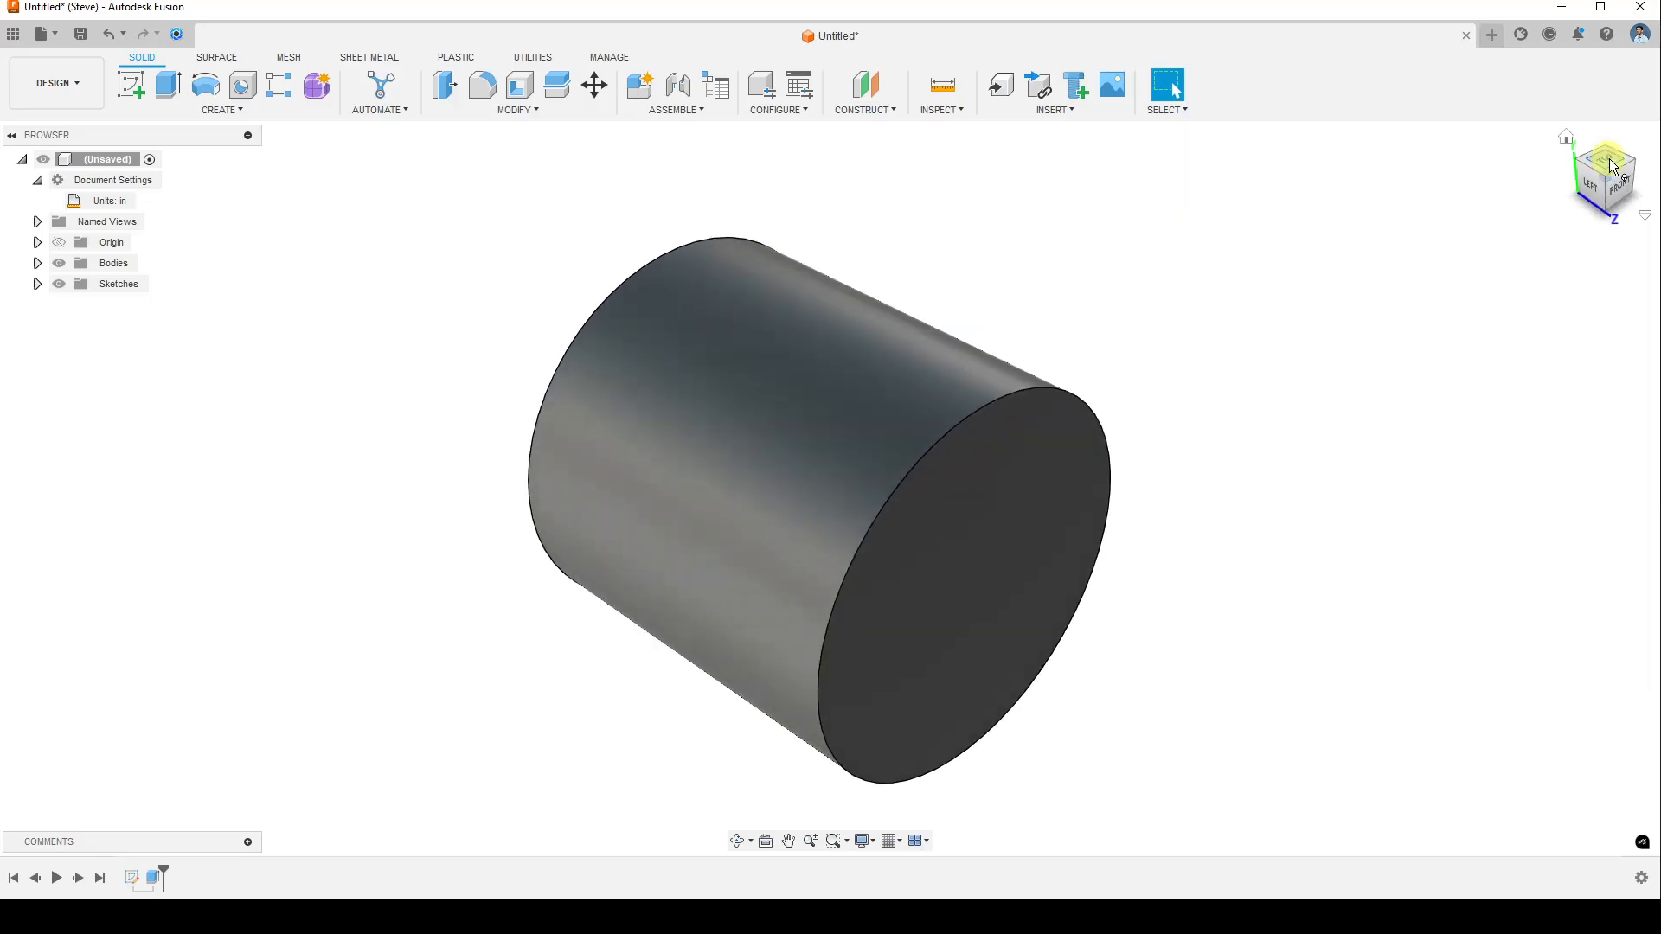
- Compare the cylinder's straight top and front views with freely orbited views, finishing on a tilted view of the front end
left_click(1613, 167)
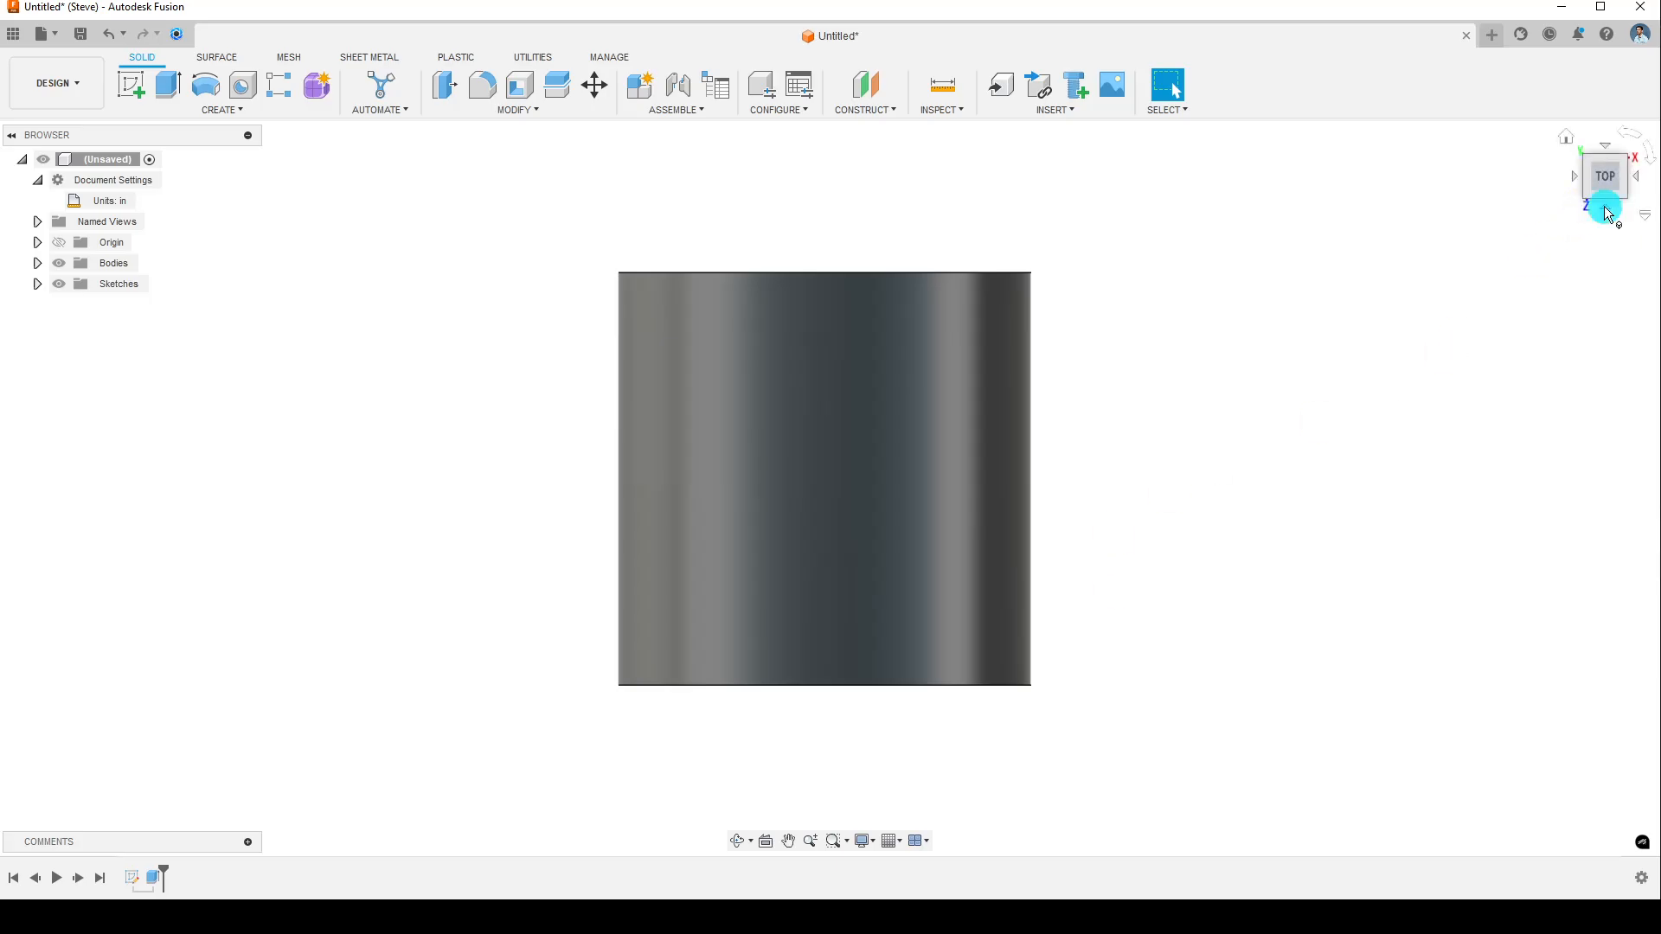
left_click(1609, 213)
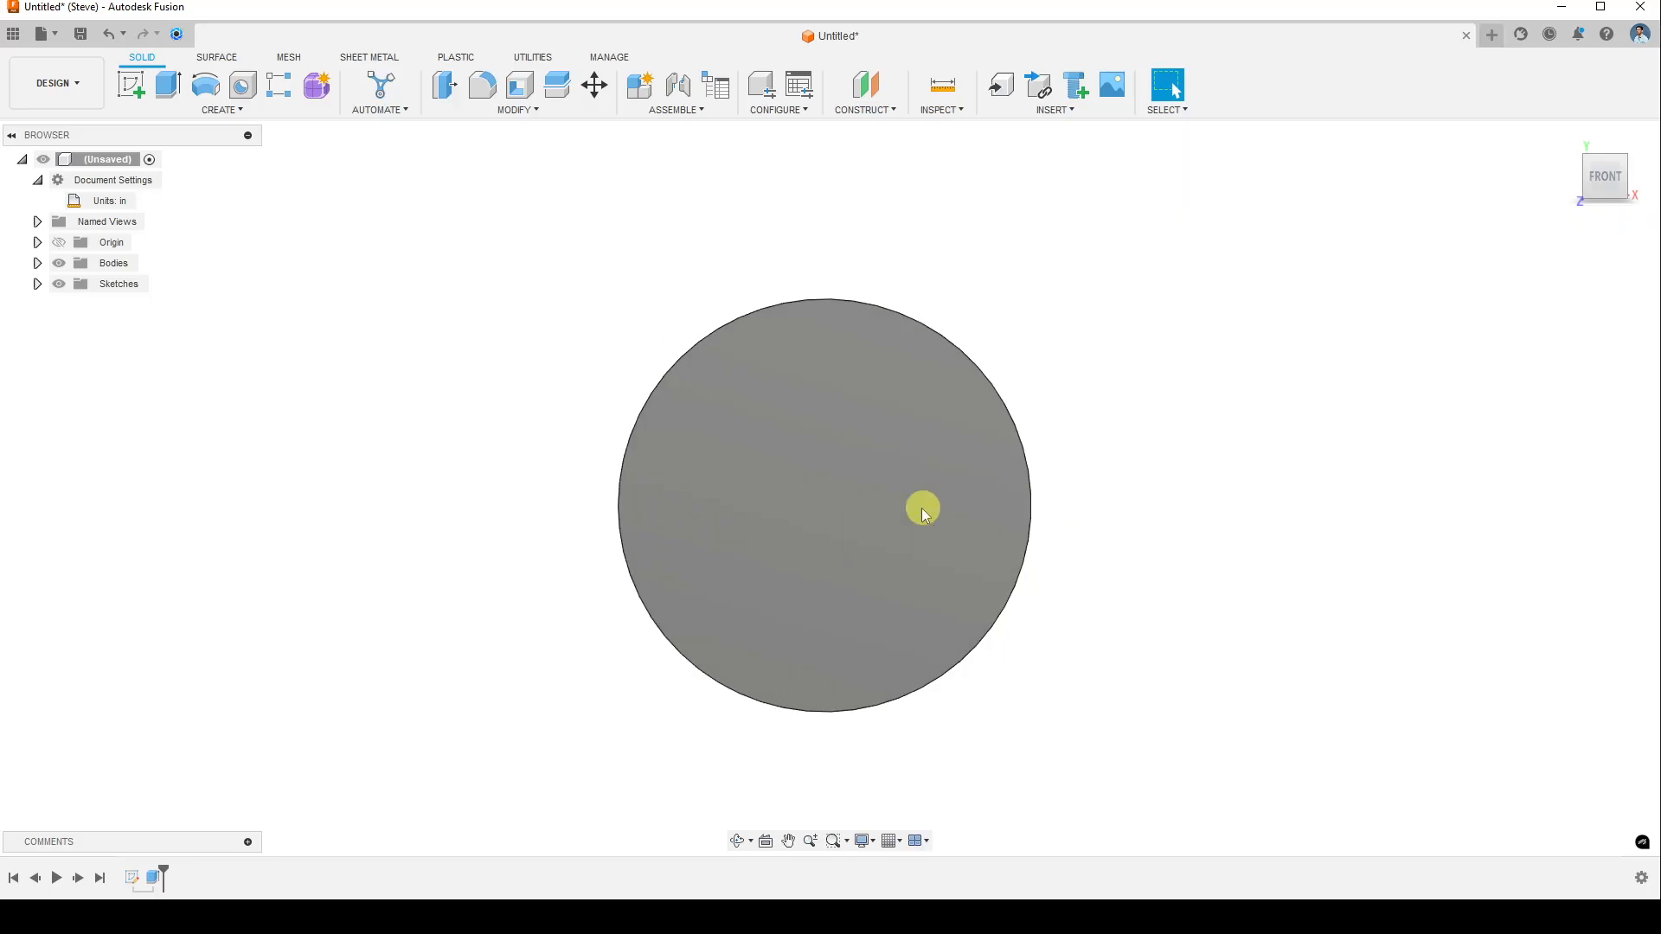
middle_click_drag(1234, 401, 1234, 438, "shift")
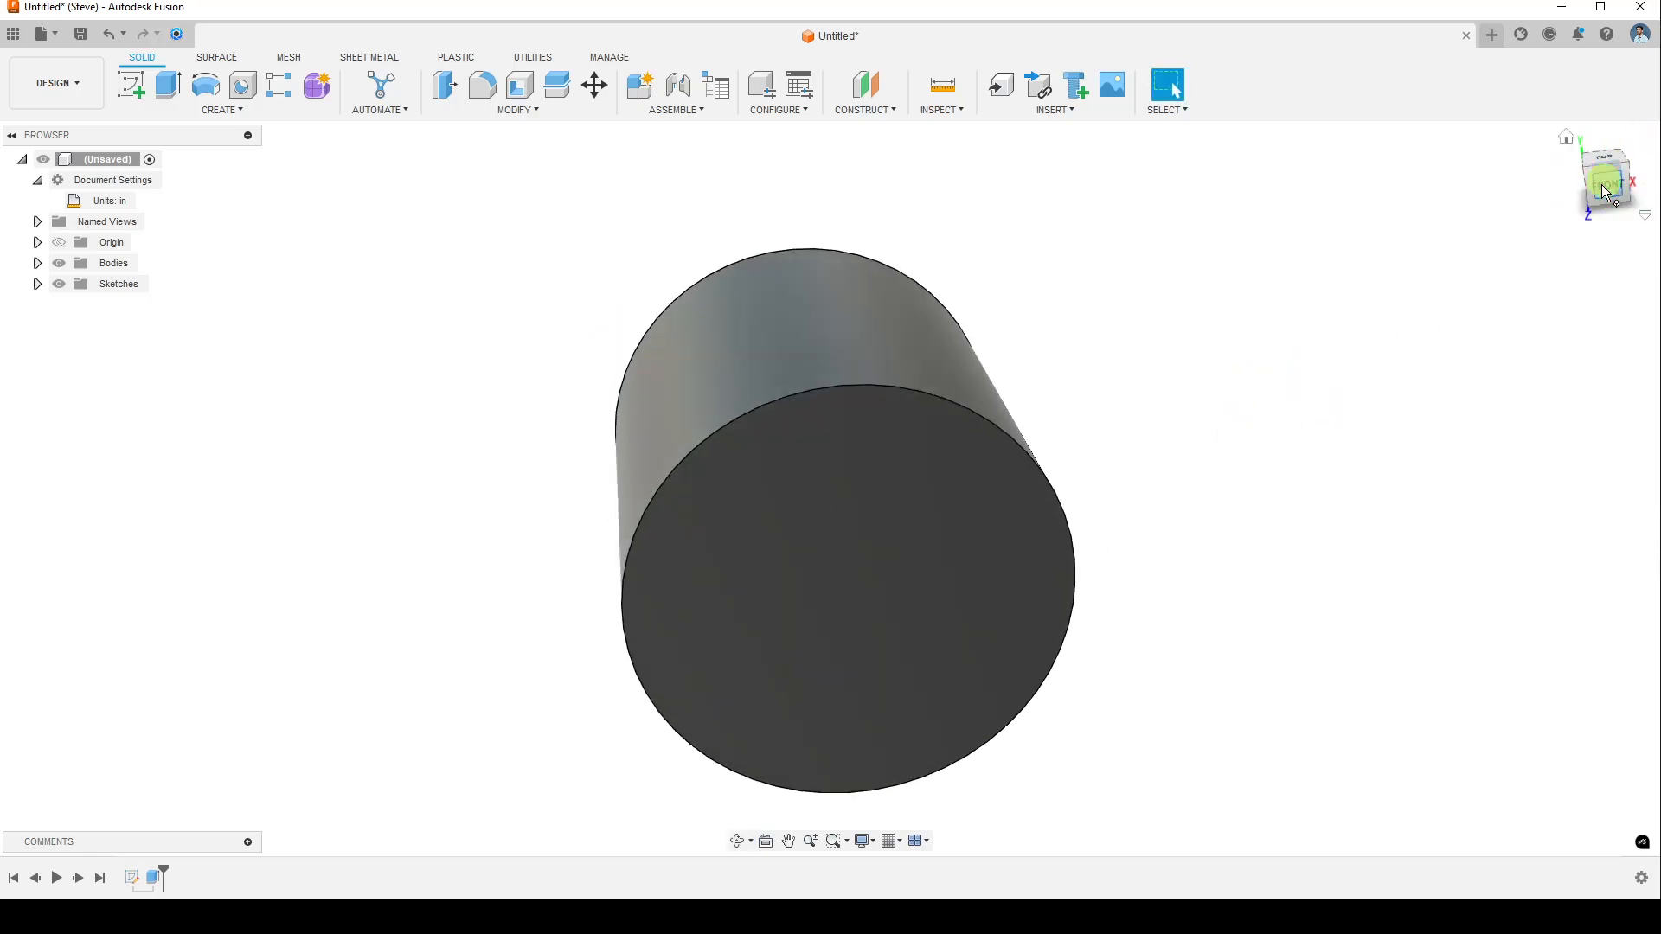
left_click(1606, 187)
mouse_move(790, 322)
middle_mouse_down("shift")
mouse_move(593, 345)
mouse_move(636, 378)
mouse_move(901, 418)
mouse_move(831, 378)
mouse_move(861, 398)
mouse_move(687, 514)
mouse_move(649, 577)
middle_mouse_up("shift")
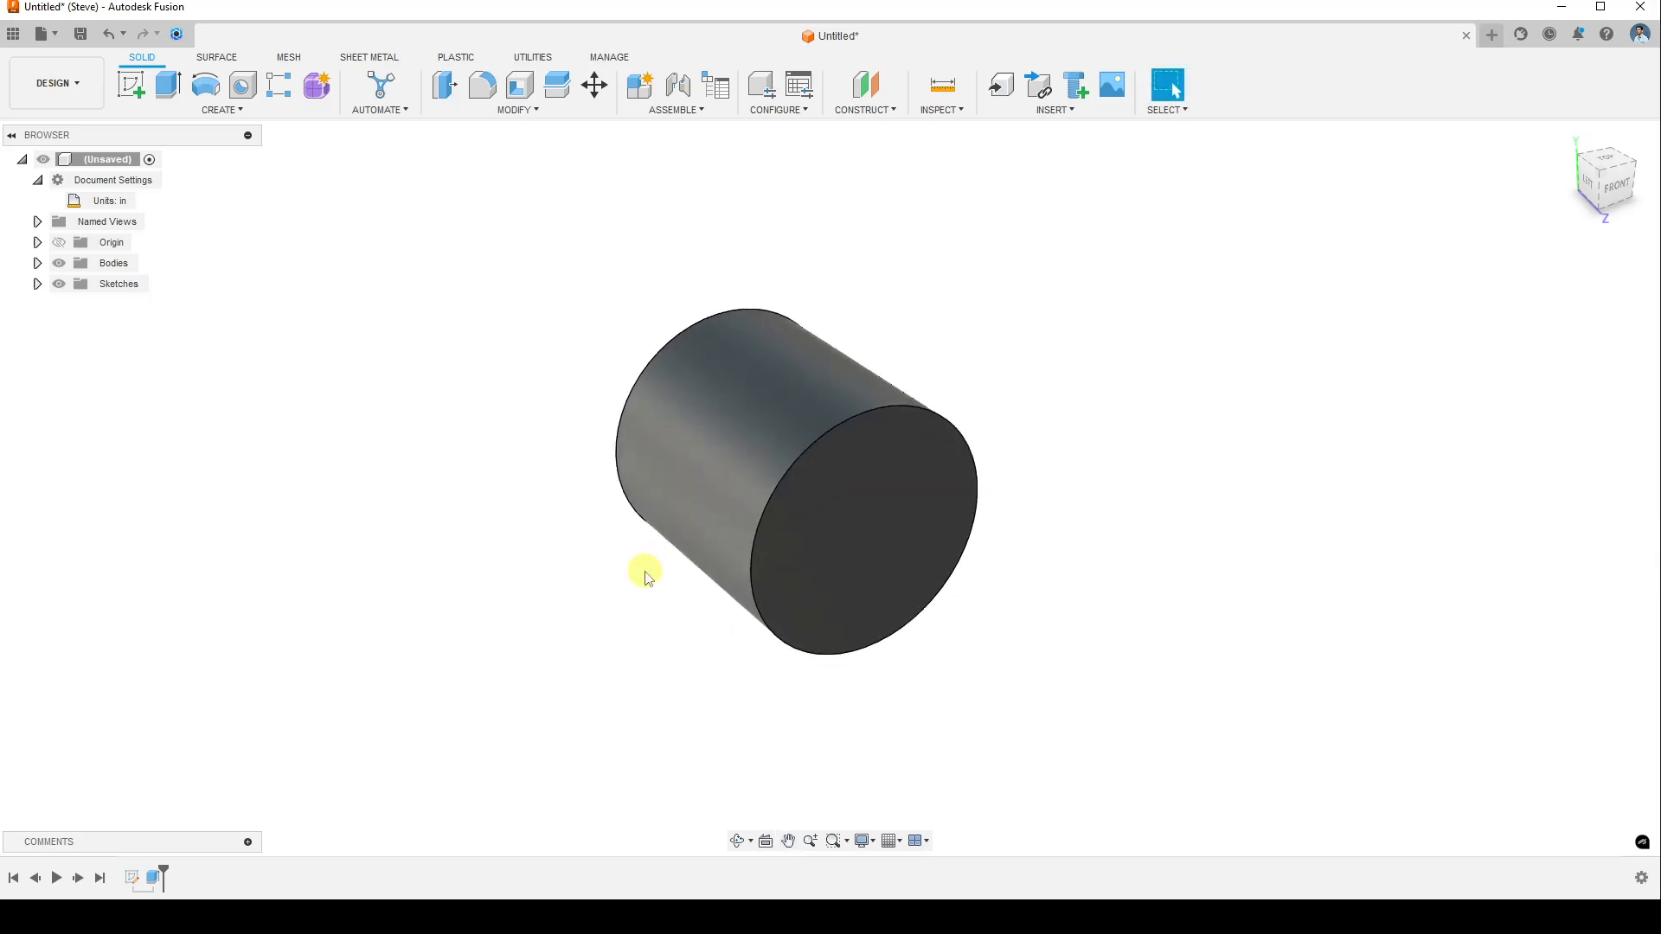
- Switch the camera to Orthographic and orbit the cylinder to examine how its parallel edges are displayed
scroll(644, 560, "up", 3)
middle_click_drag(1100, 276, 1067, 320)
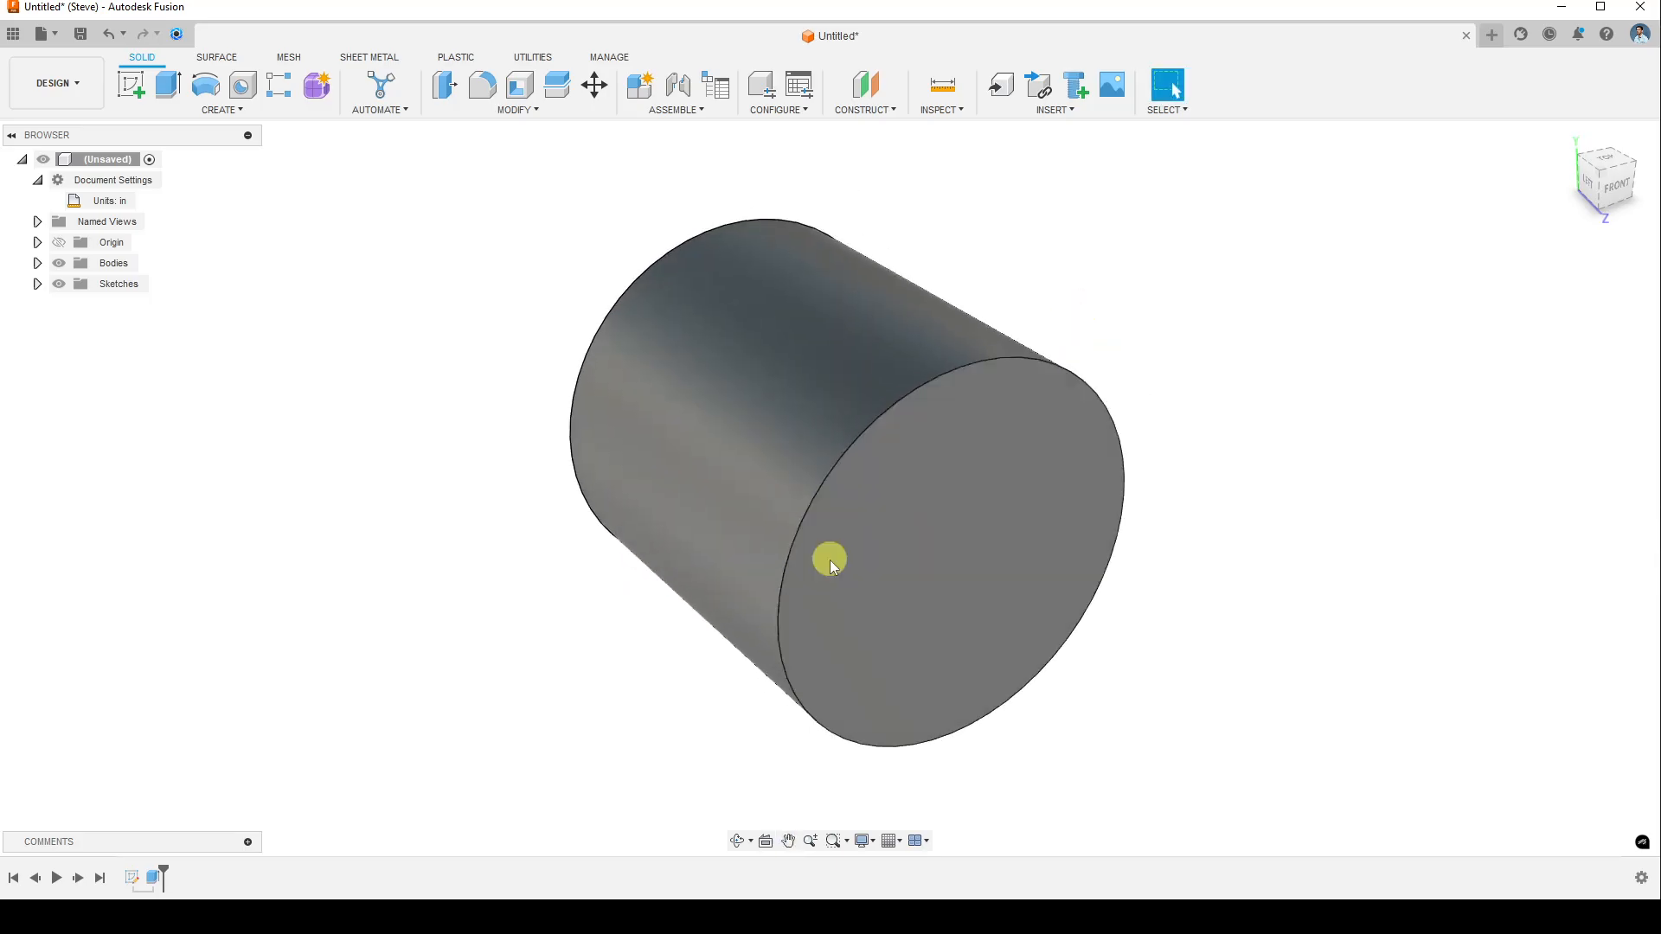
left_click(866, 844)
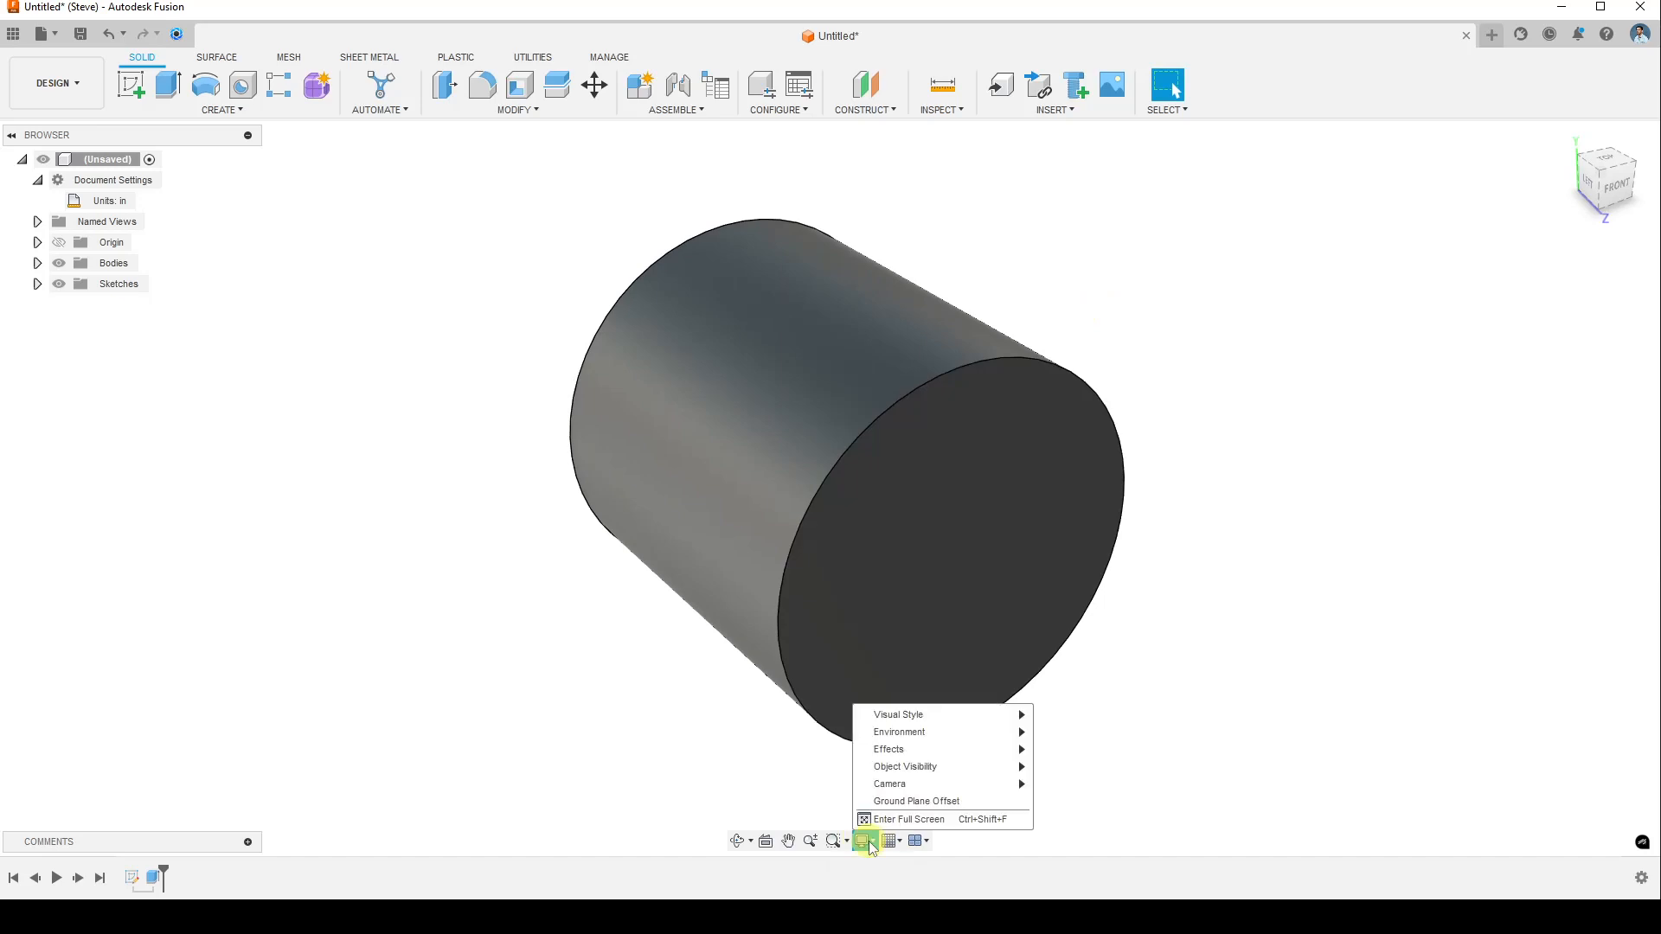
mouse_move(1000, 786)
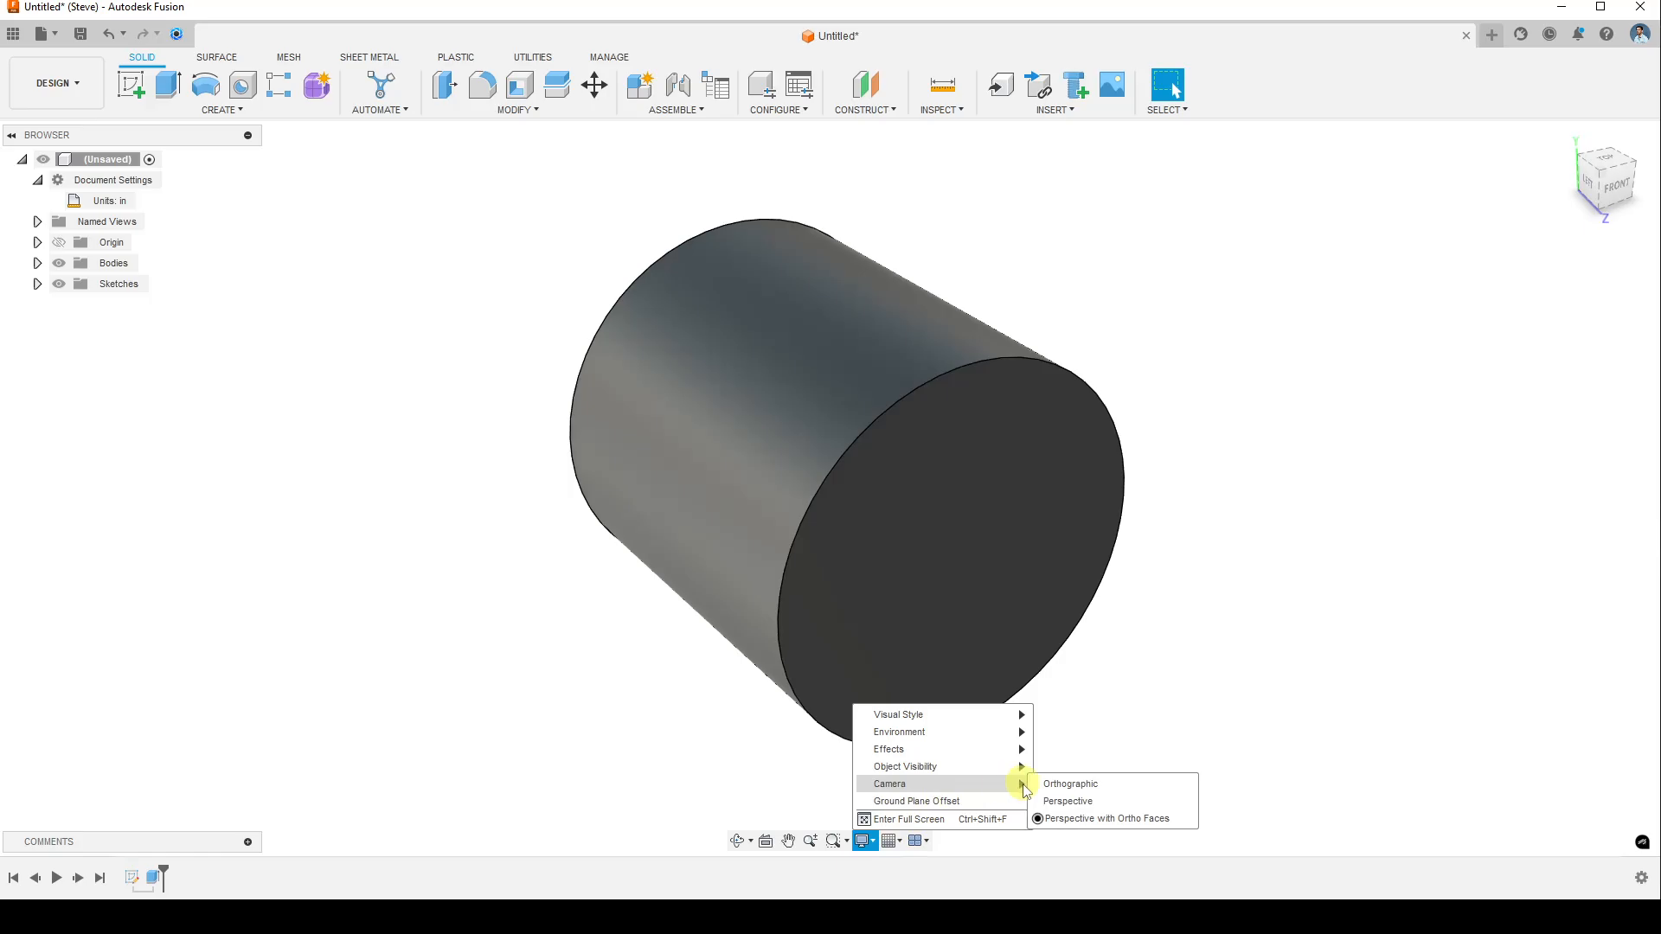
left_click(1144, 794)
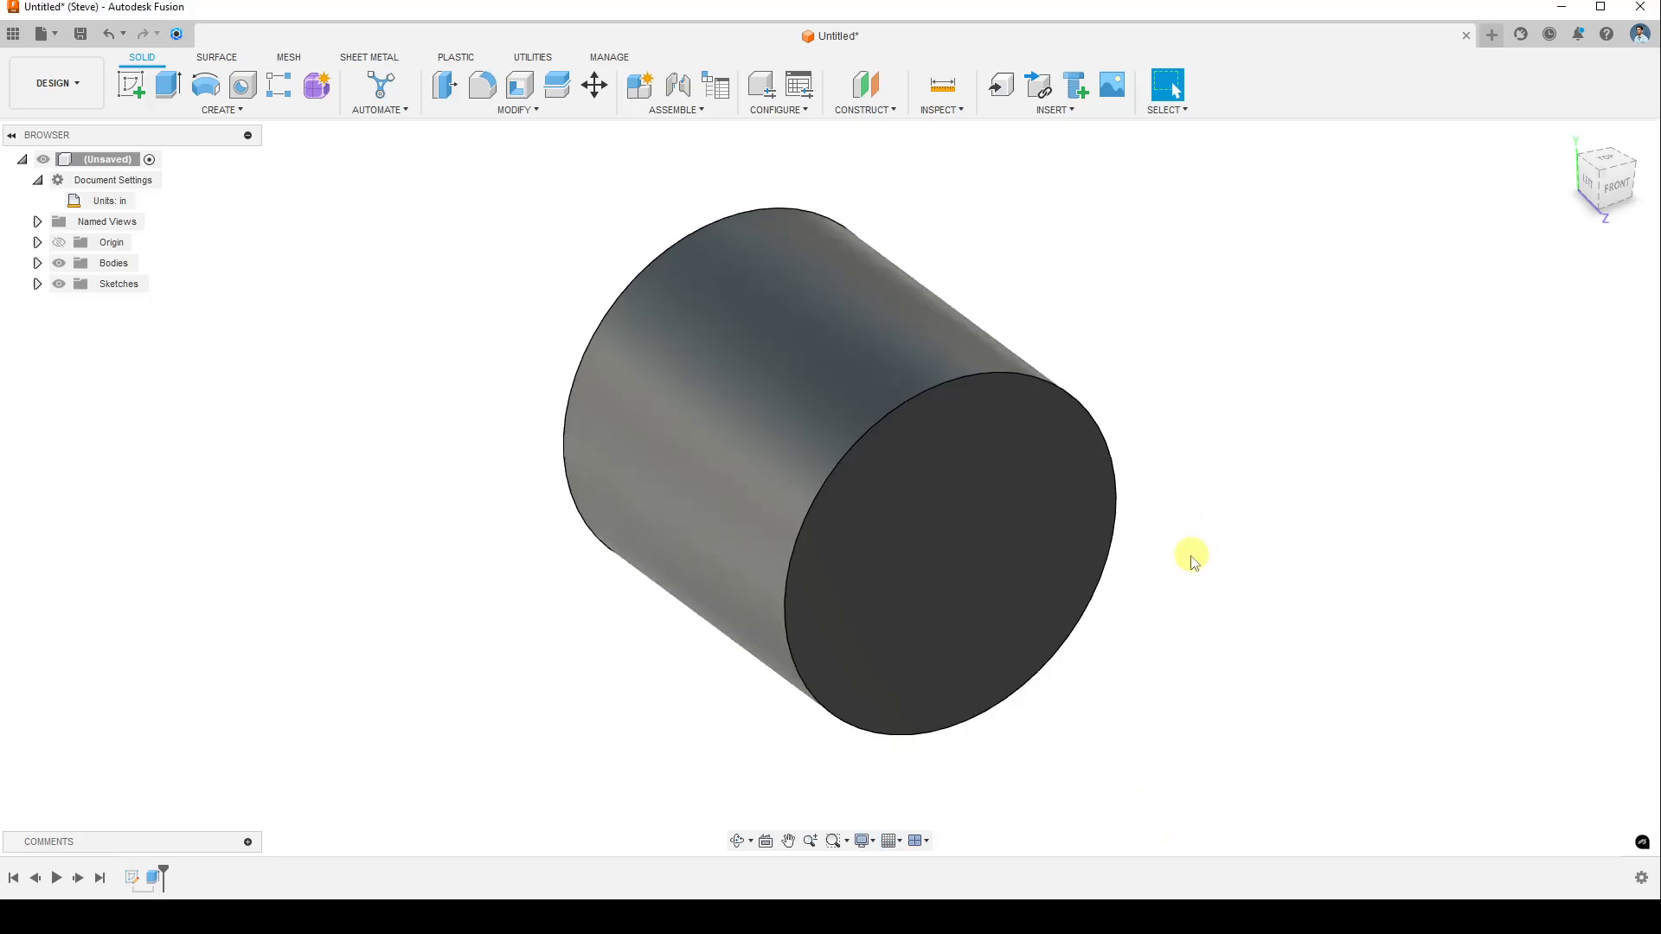
middle_click_drag(1192, 580, 1192, 537, "shift")
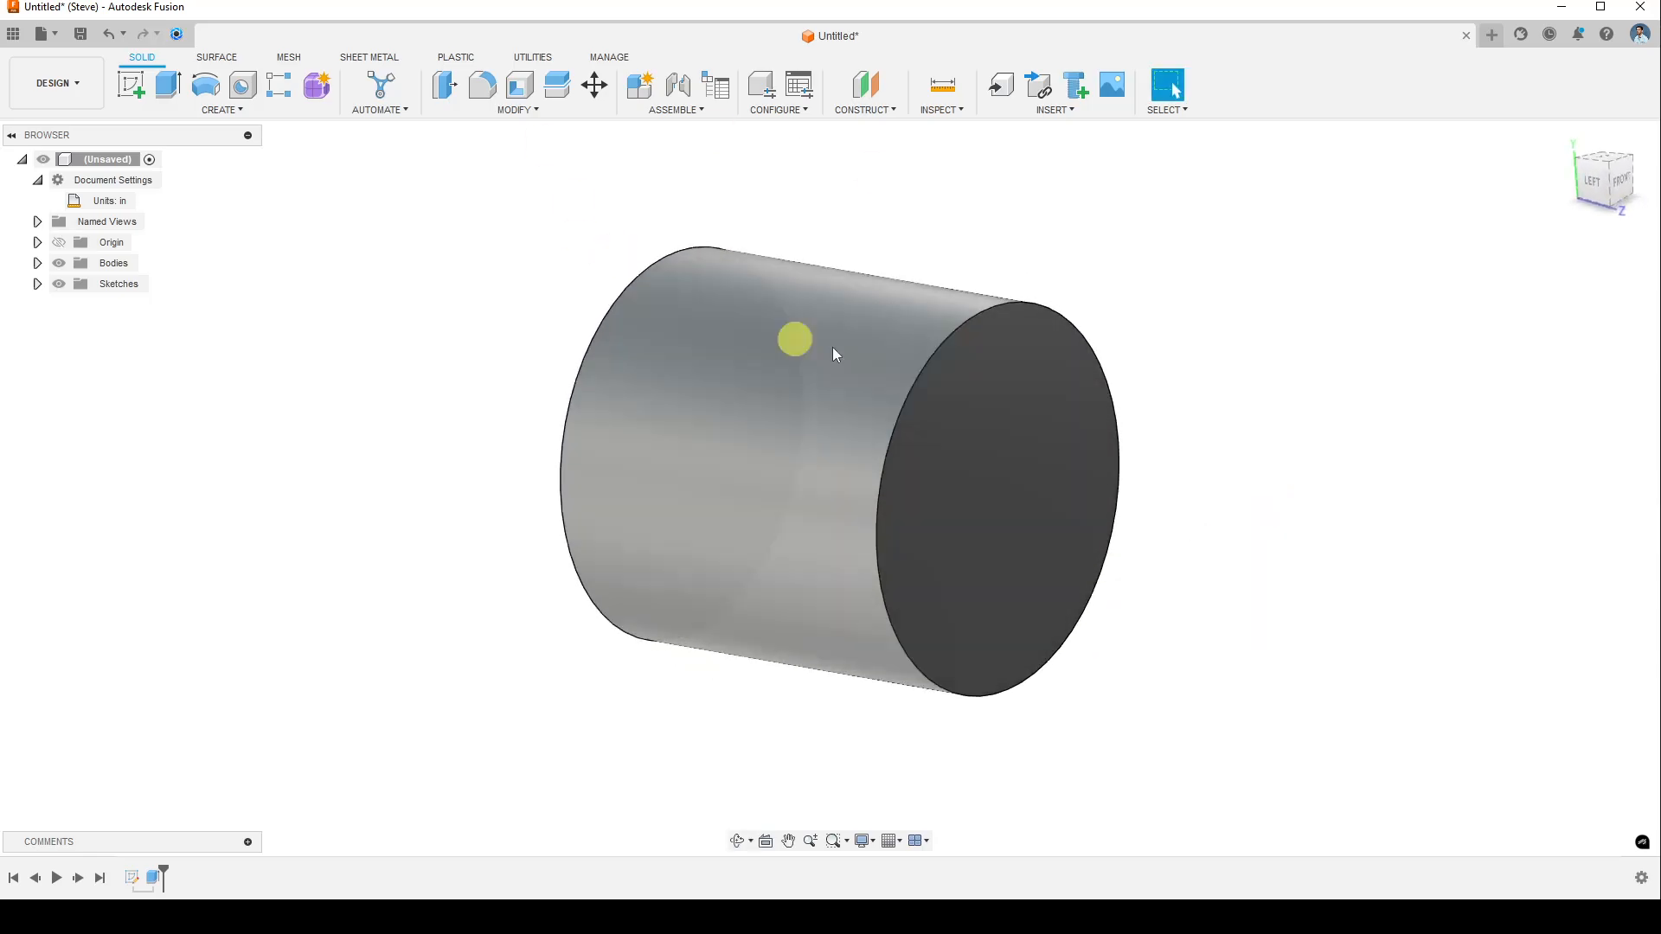
middle_click_drag(1254, 473, 1288, 418, "shift")
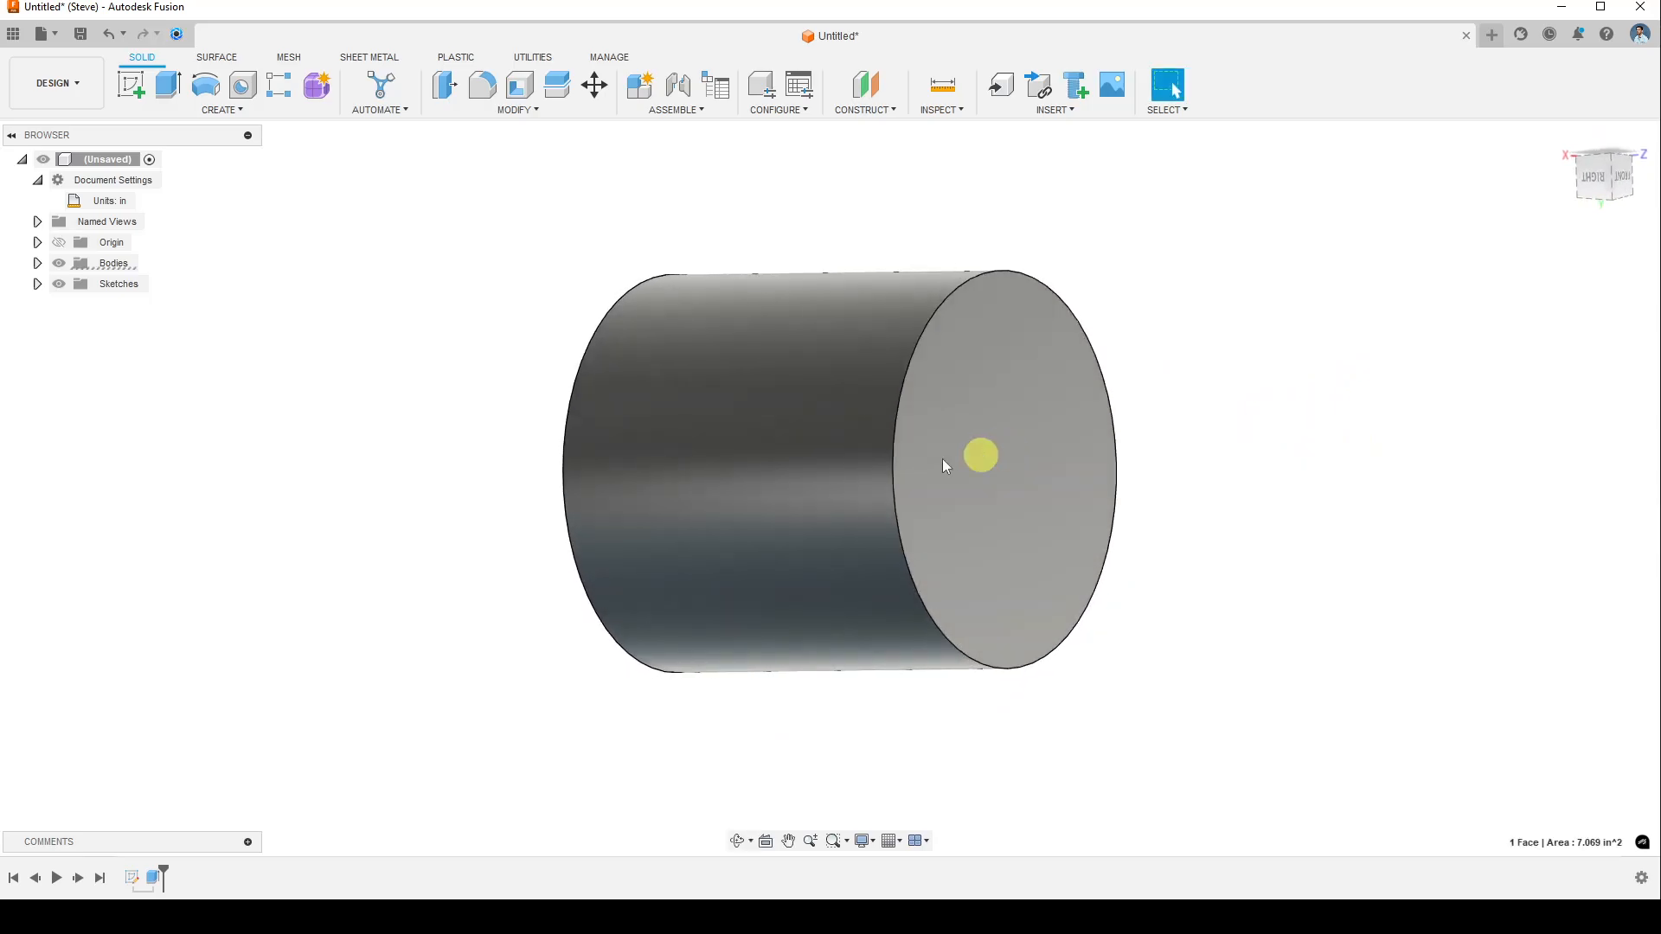
- Select the cylinder's two end faces and orbit to compare their apparent sizes in the orthographic view
left_click(1006, 455)
middle_click_drag(407, 407, 692, 438, "shift")
left_click(798, 443, "shift")
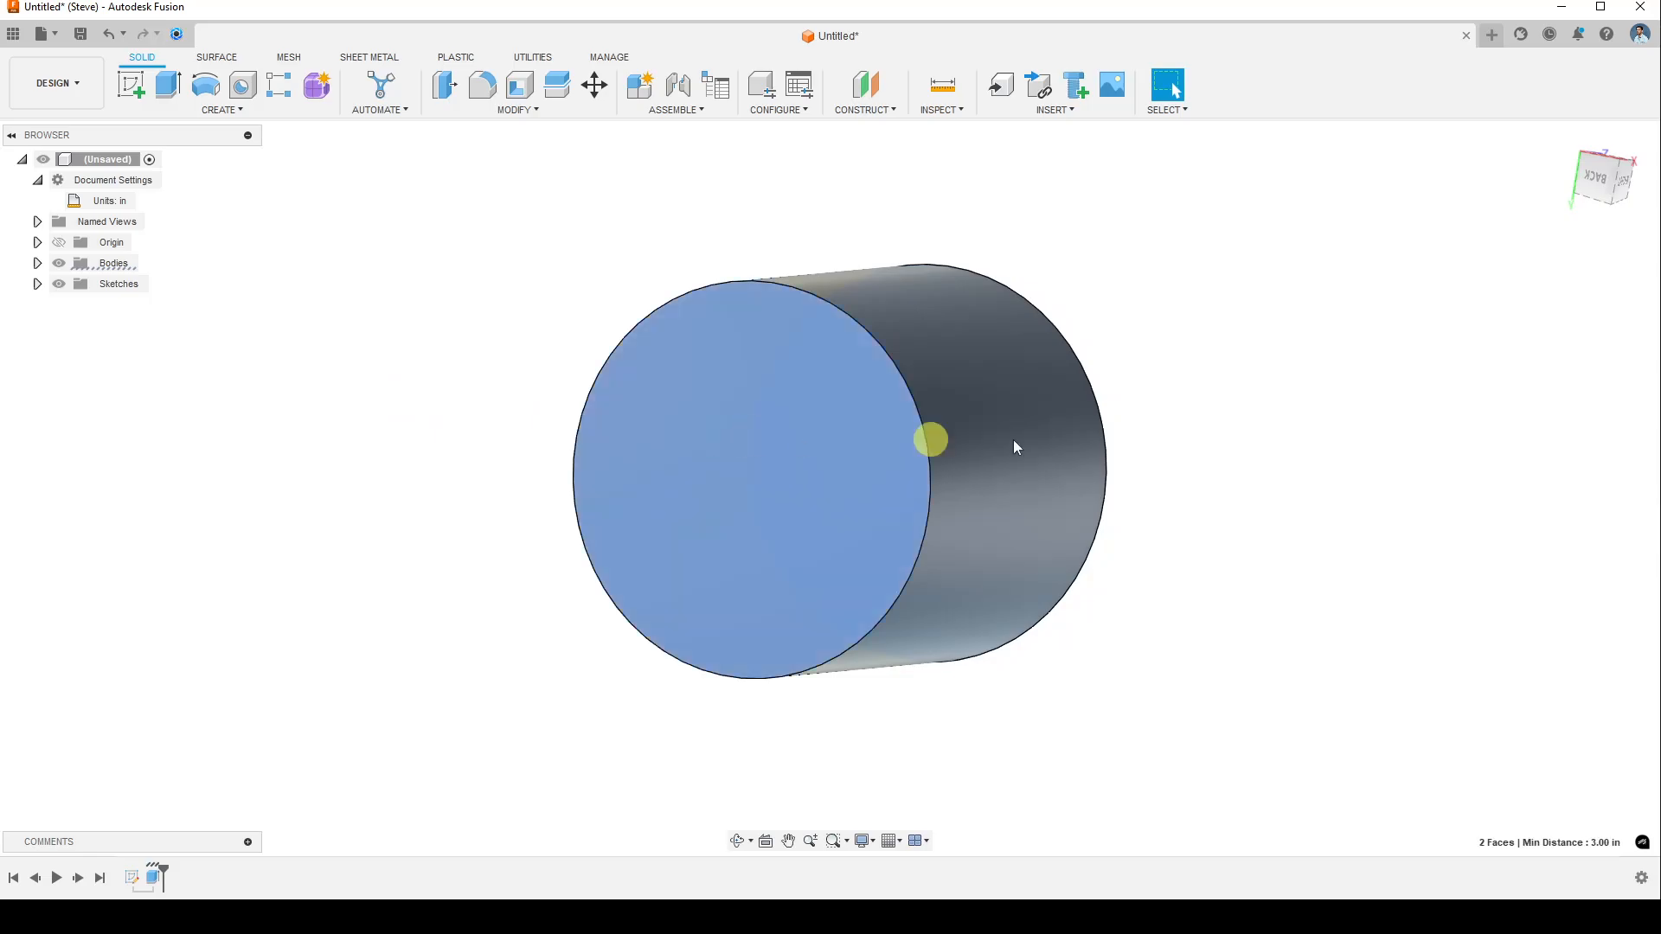
middle_click_drag(1346, 433, 1279, 381, "shift")
left_click(1279, 381)
left_click(973, 464)
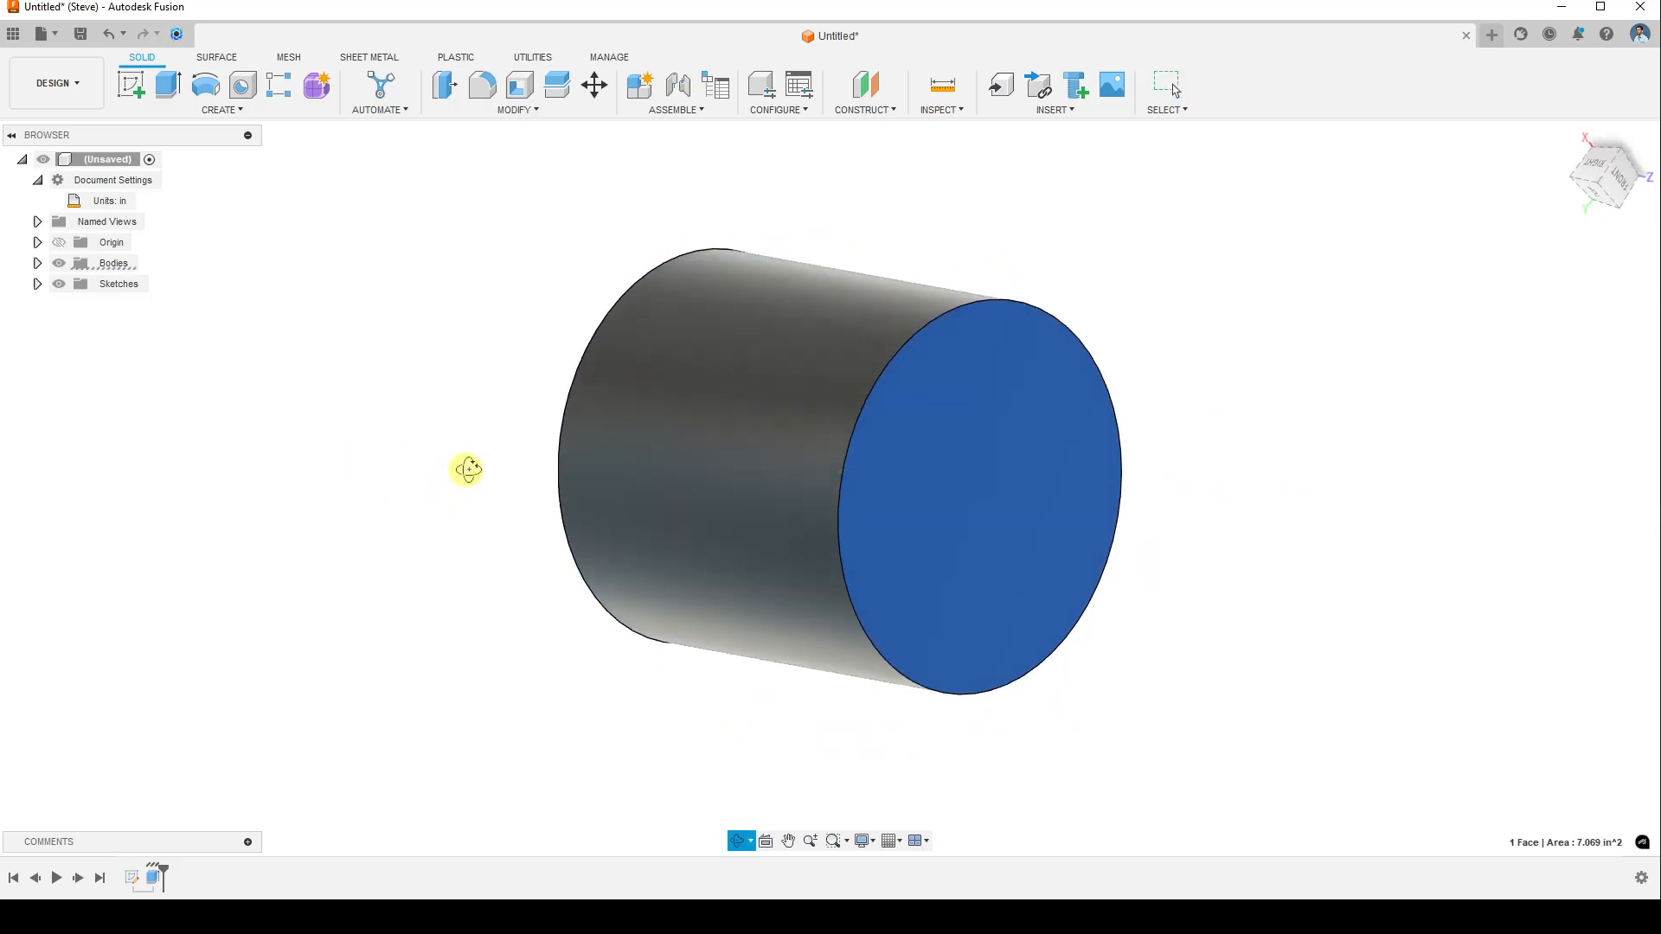
middle_click_drag(460, 467, 575, 485, "shift")
left_click(709, 427)
middle_click_drag(978, 467, 1159, 471, "shift")
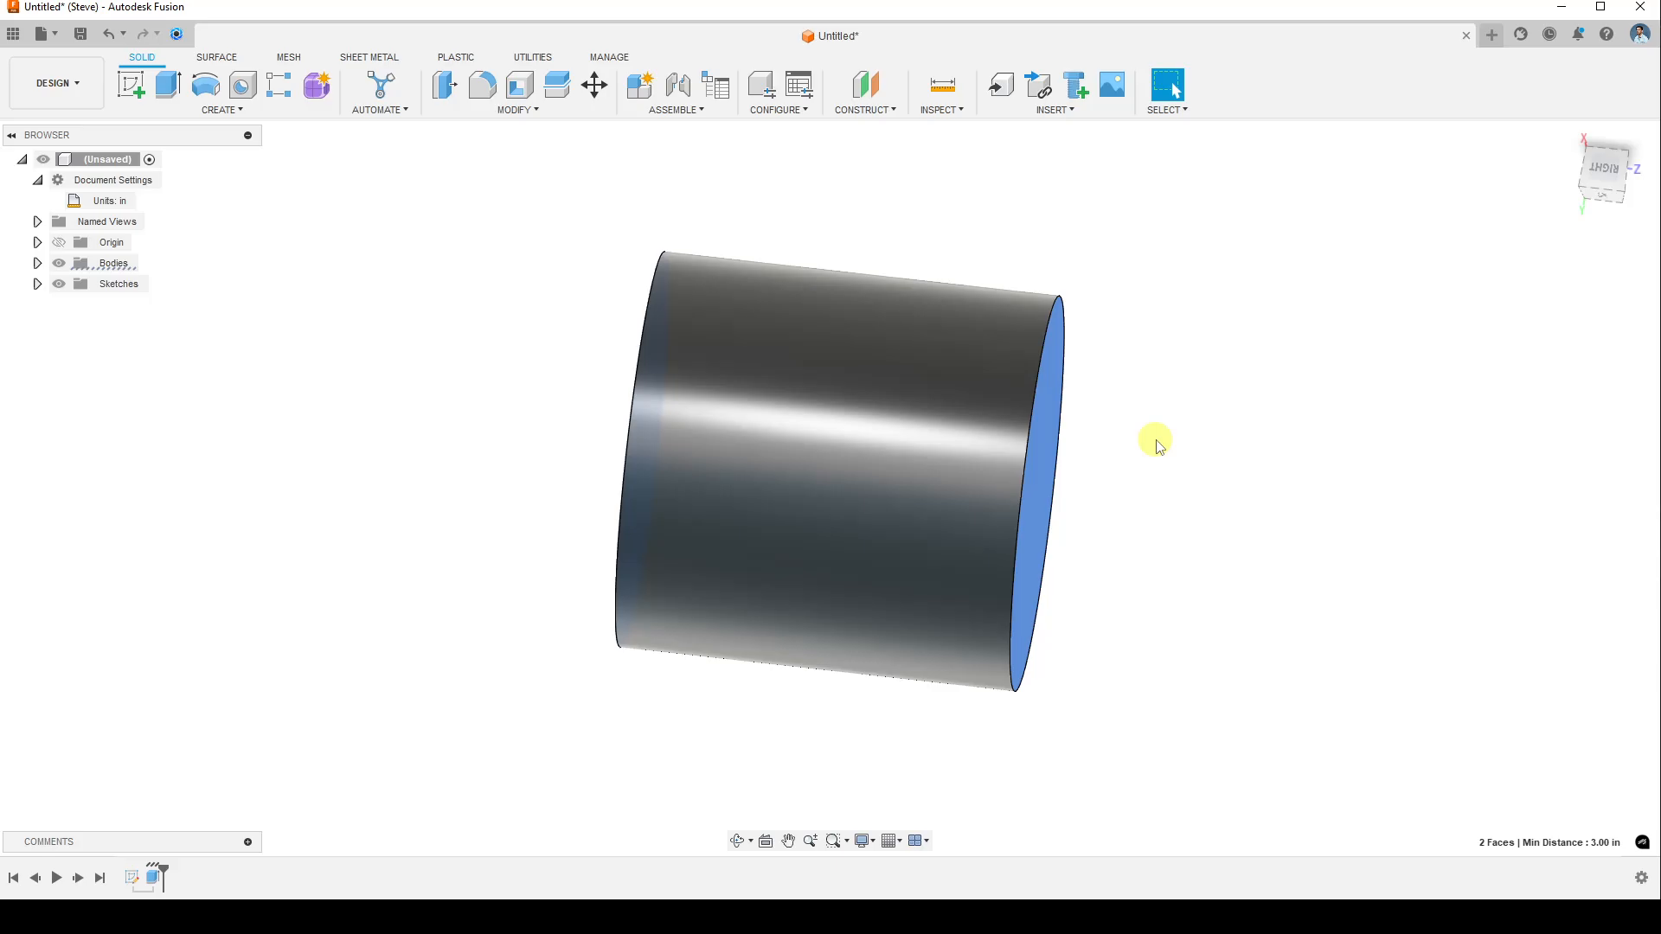
middle_click_drag(1174, 548, 1118, 634, "shift")
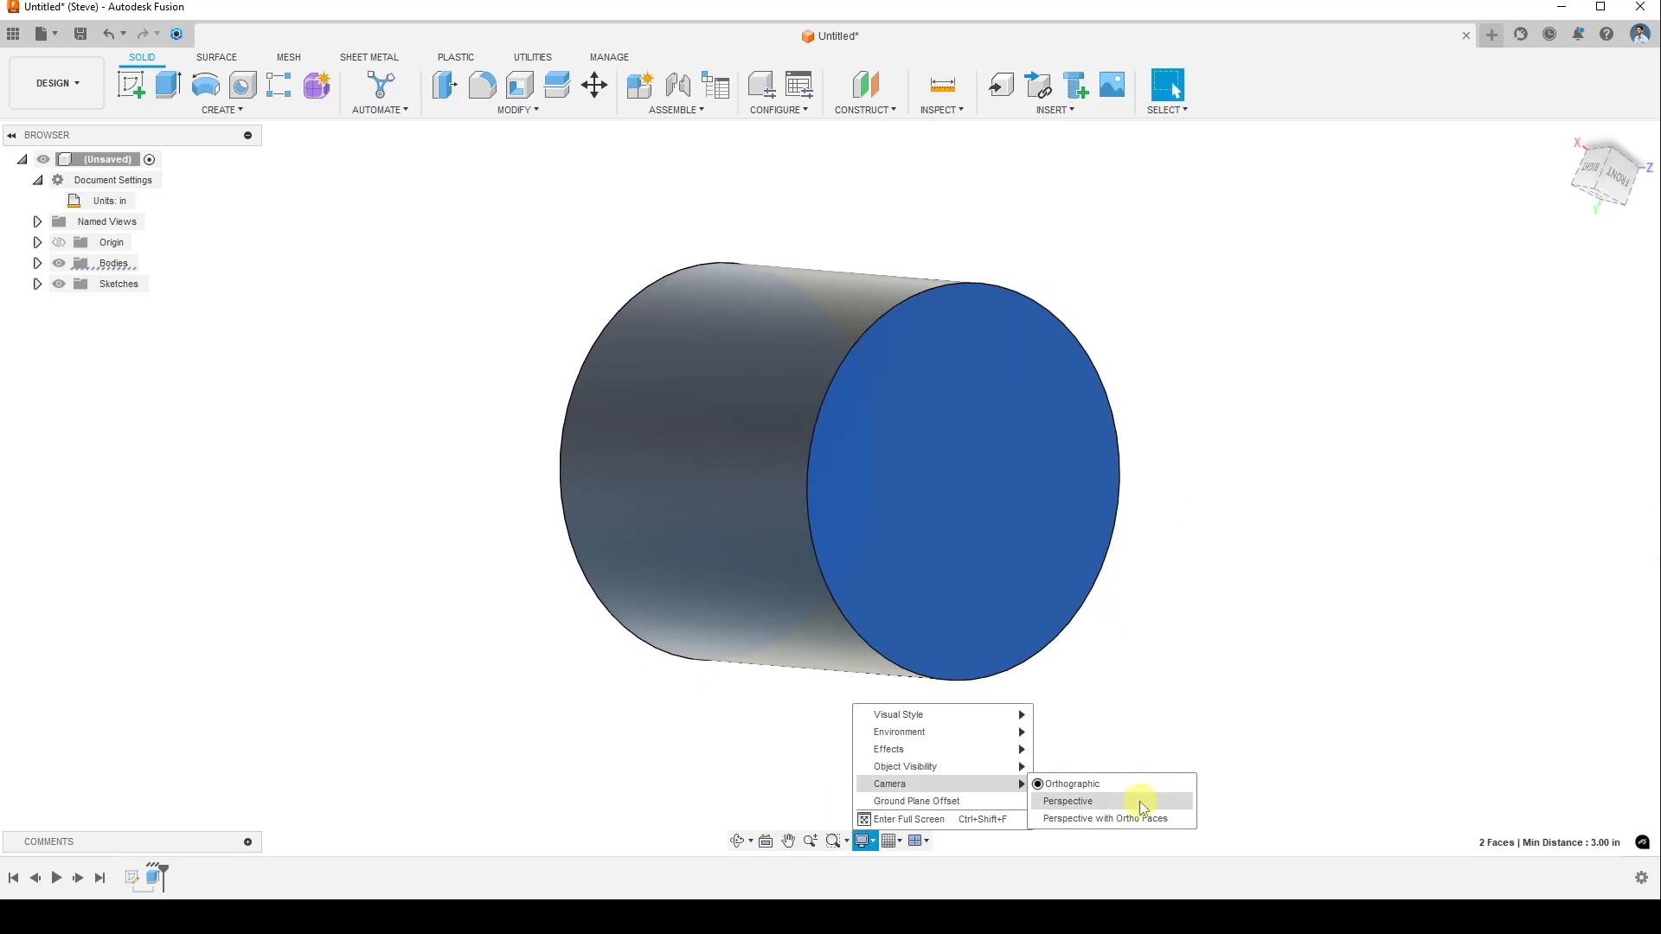
- Switch the camera to Perspective and orbit the cylinder to compare its near and far end faces
left_click(1142, 806)
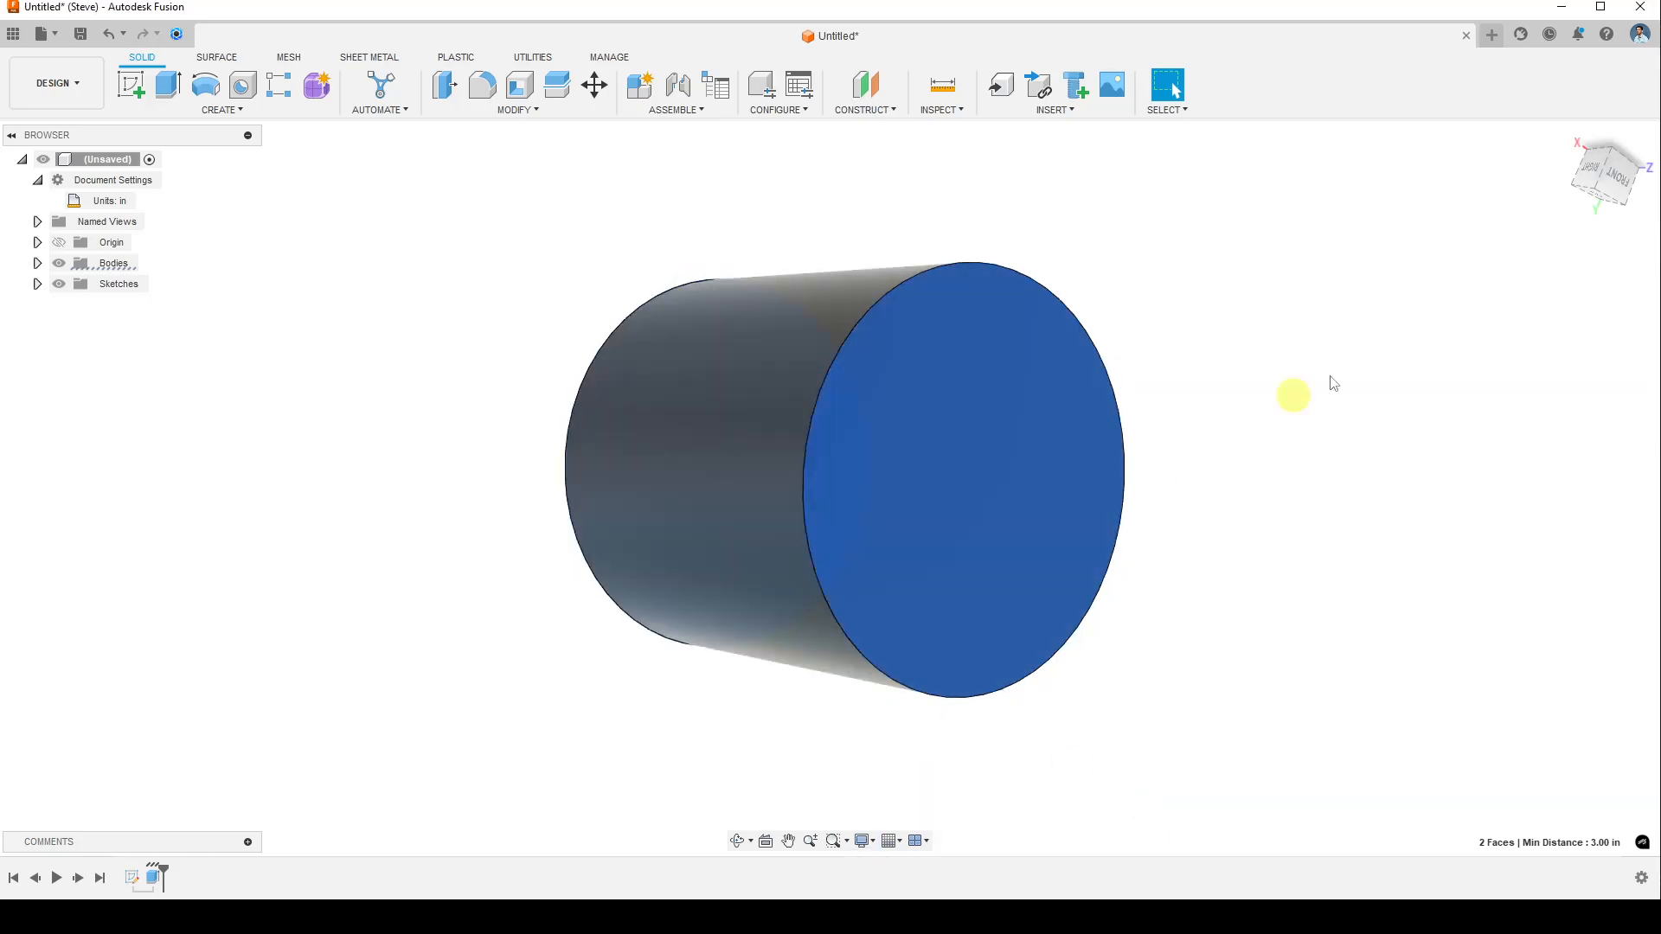
middle_click_drag(1422, 373, 693, 416, "shift")
left_click(694, 416)
middle_click_drag(1398, 482, 1183, 449, "shift")
left_click(782, 533)
left_click(1192, 421)
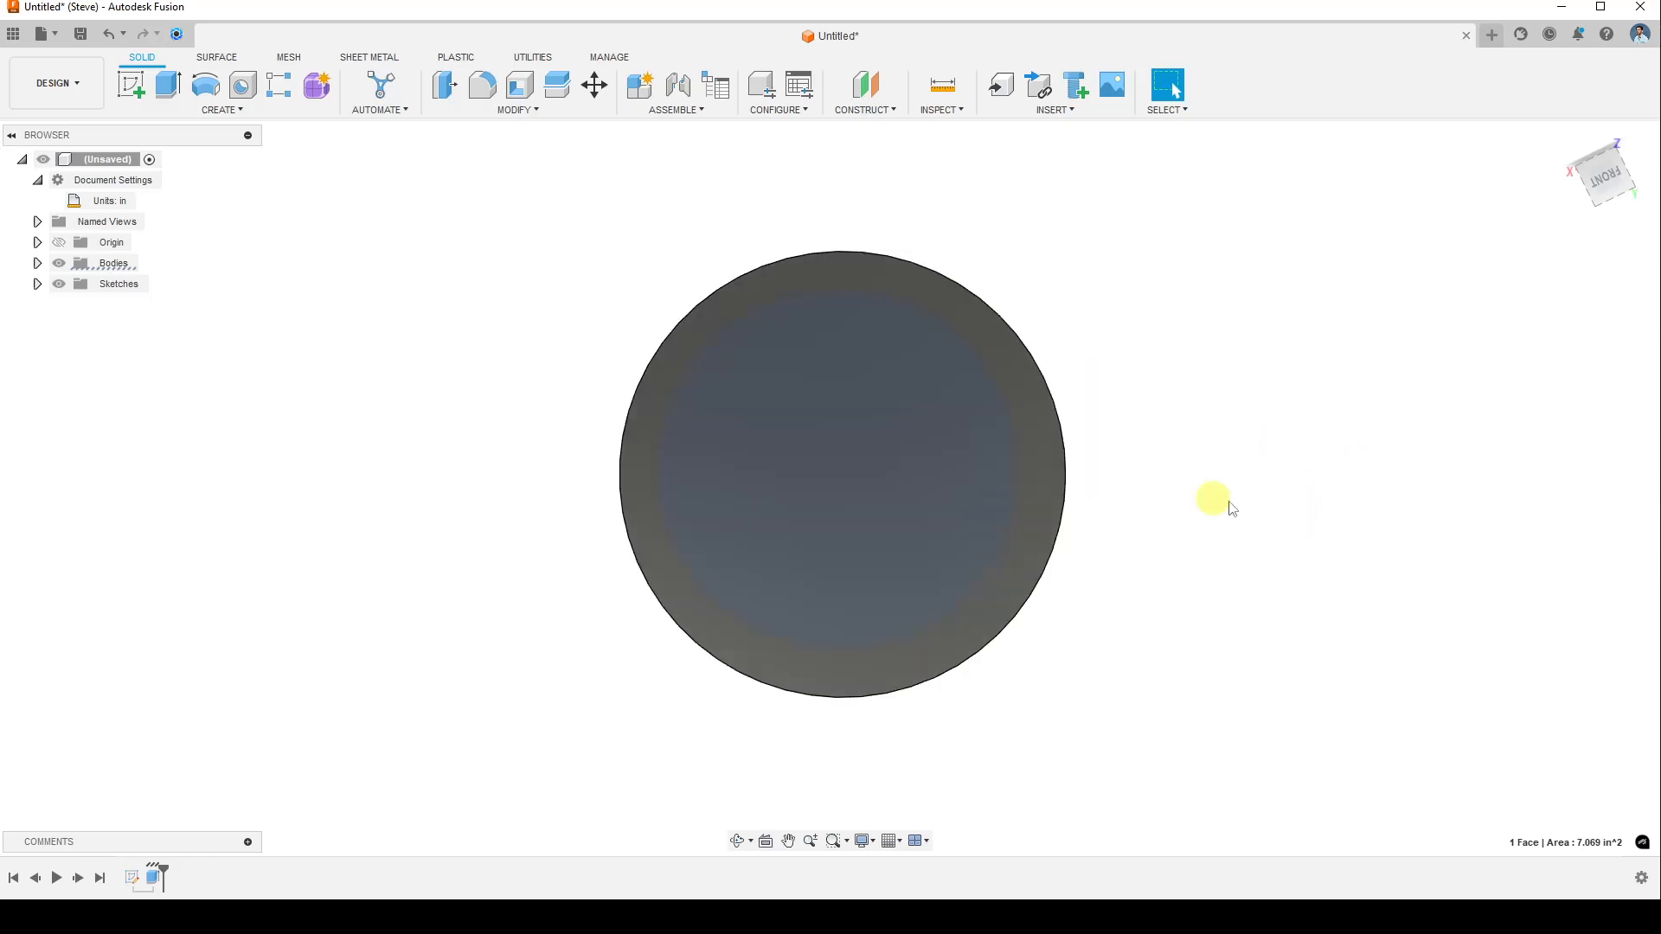
- Compare tilted perspective views of the cylinder with its square front view, and shift the front view sideways to examine the side distortion
middle_click_drag(1205, 456, 1138, 381, "shift")
left_click(597, 456)
left_click(524, 466)
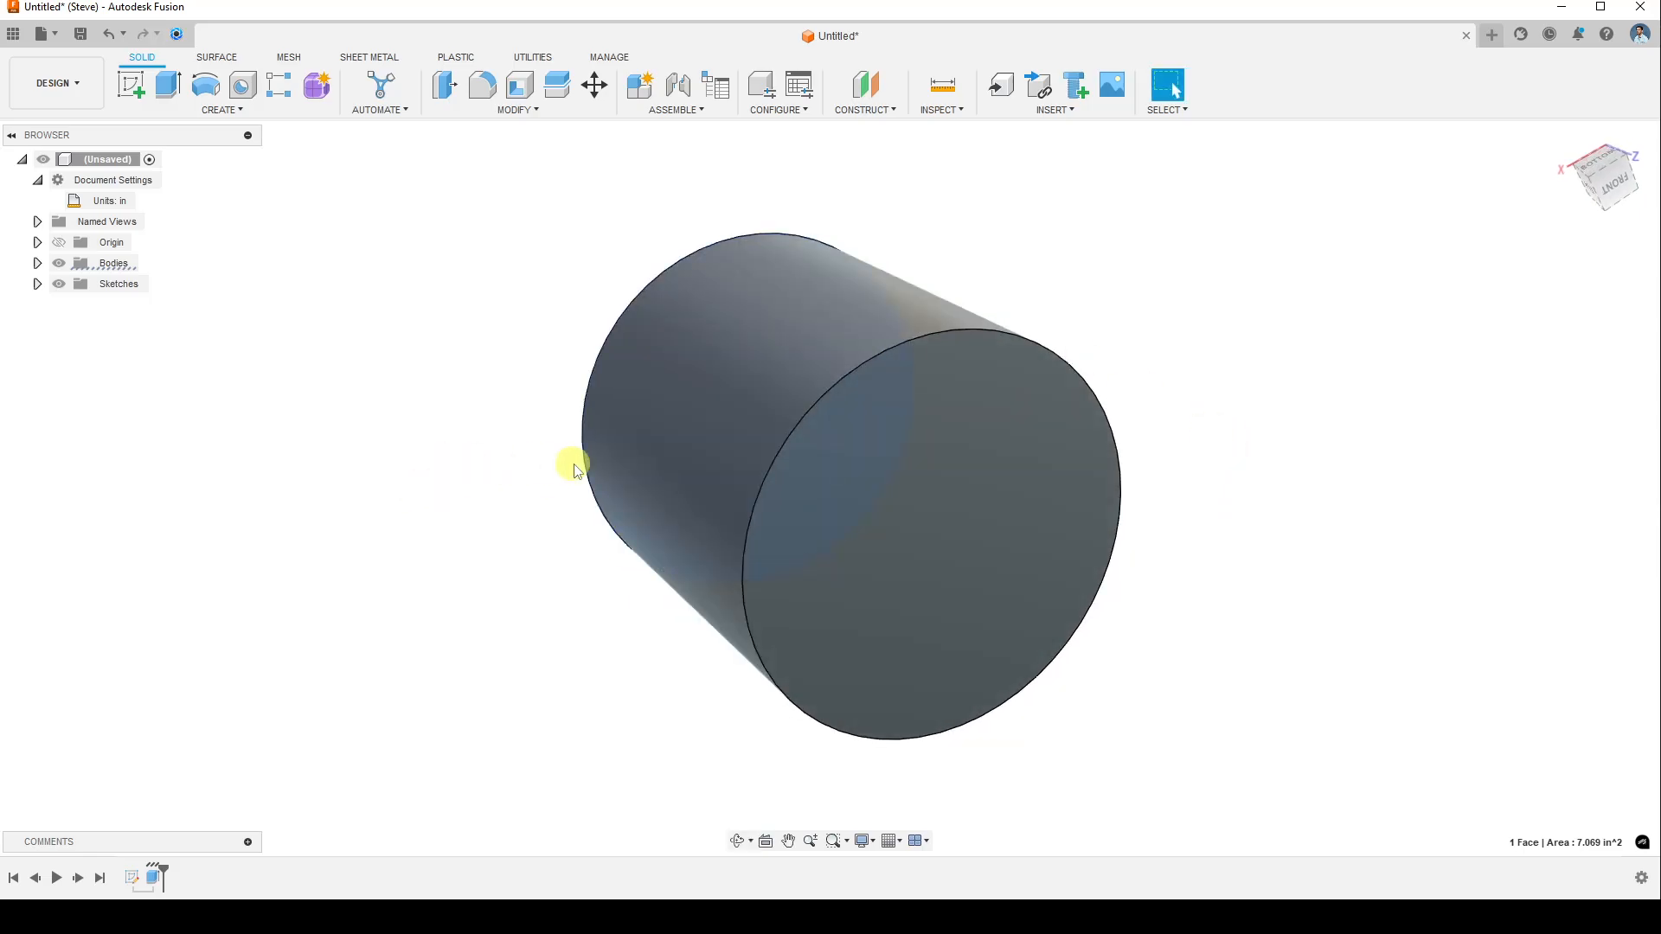
middle_click_drag(1208, 516, 1060, 530, "shift")
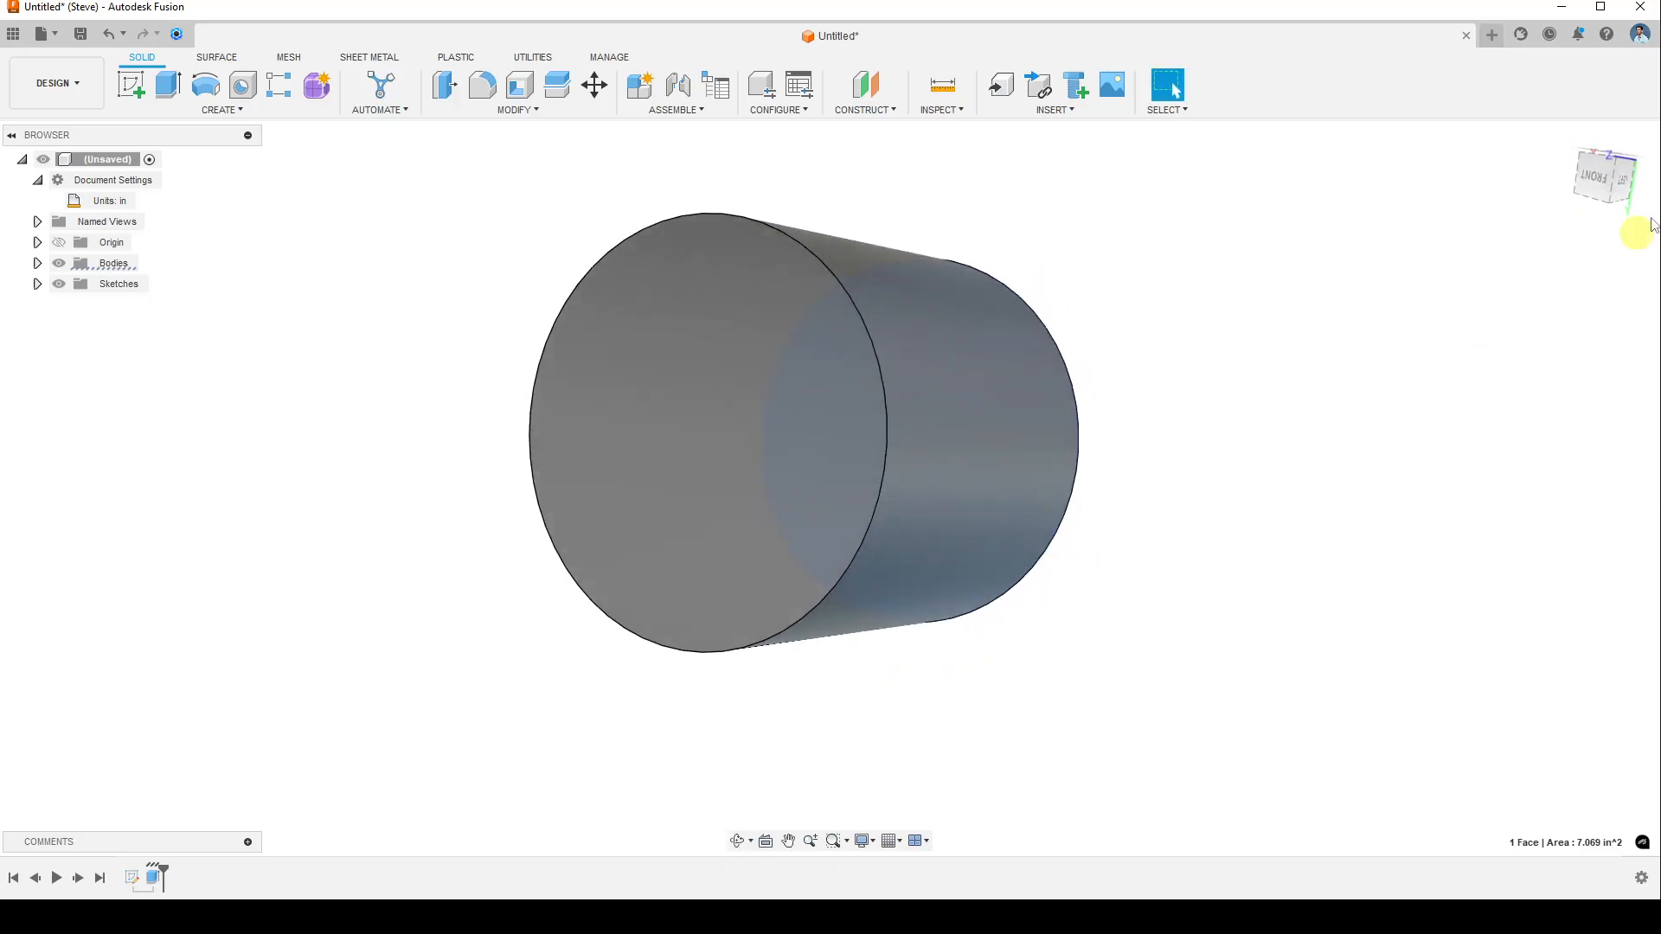
left_click(1588, 190)
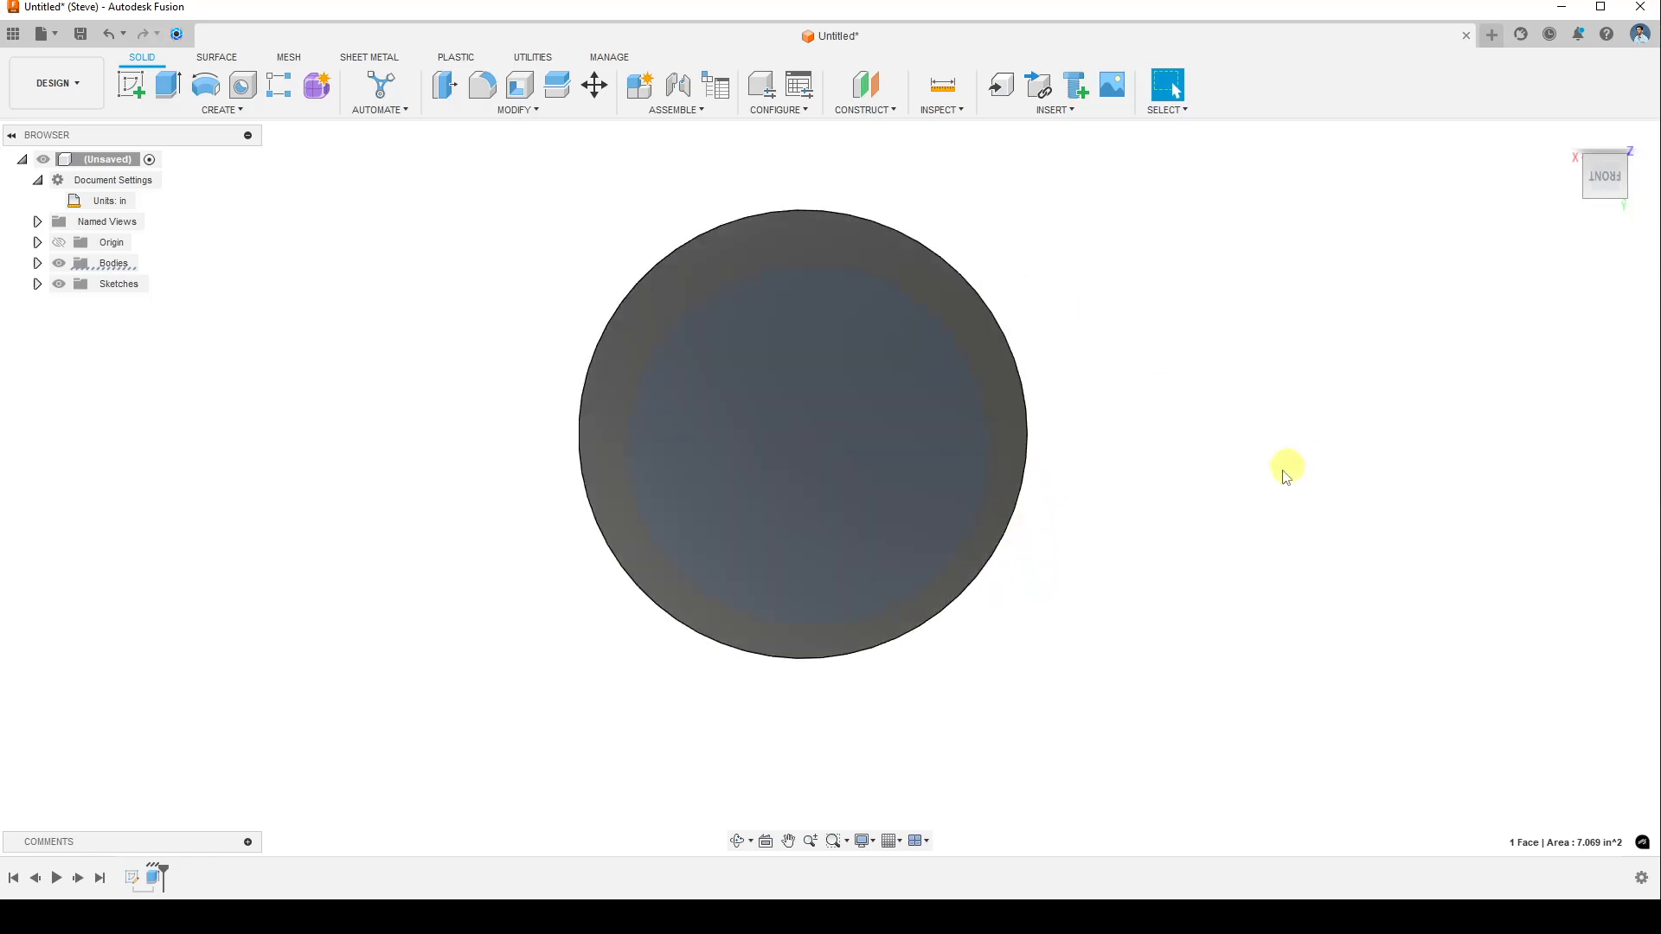
middle_click_drag(1215, 488, 674, 529)
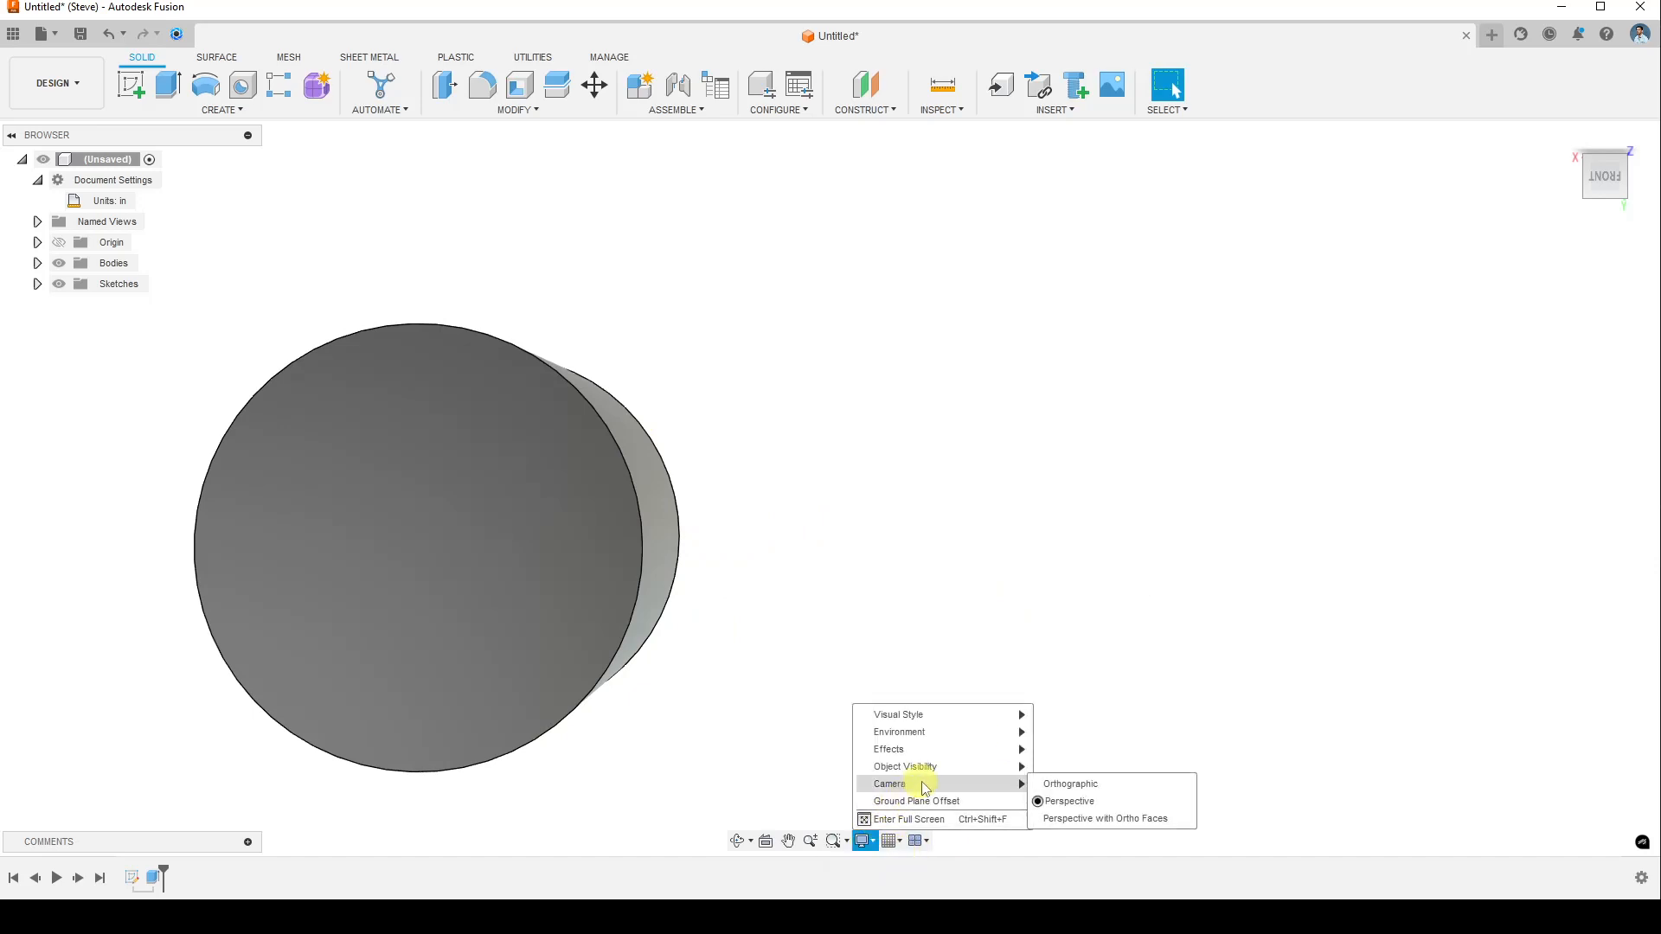
- Switch the camera back to Orthographic and examine the cylinder off-centre from the front and at a tilted angle
left_click(1073, 784)
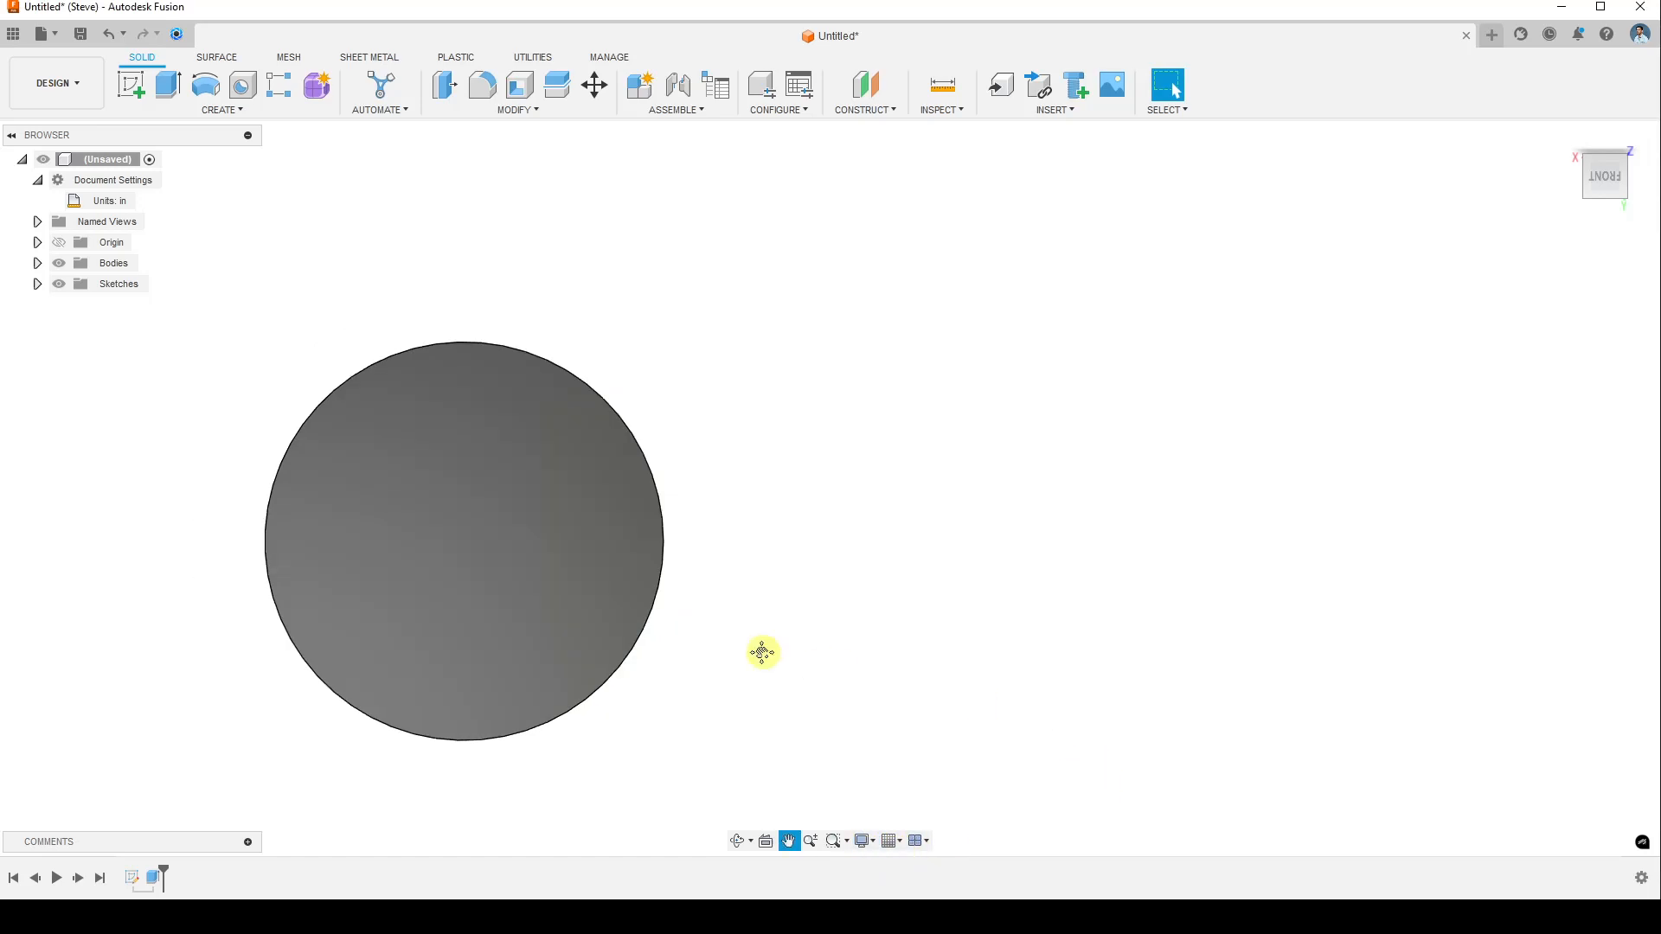
middle_click_drag(765, 659, 1130, 630)
left_click(950, 534)
middle_click_drag(1197, 493, 1050, 501, "shift")
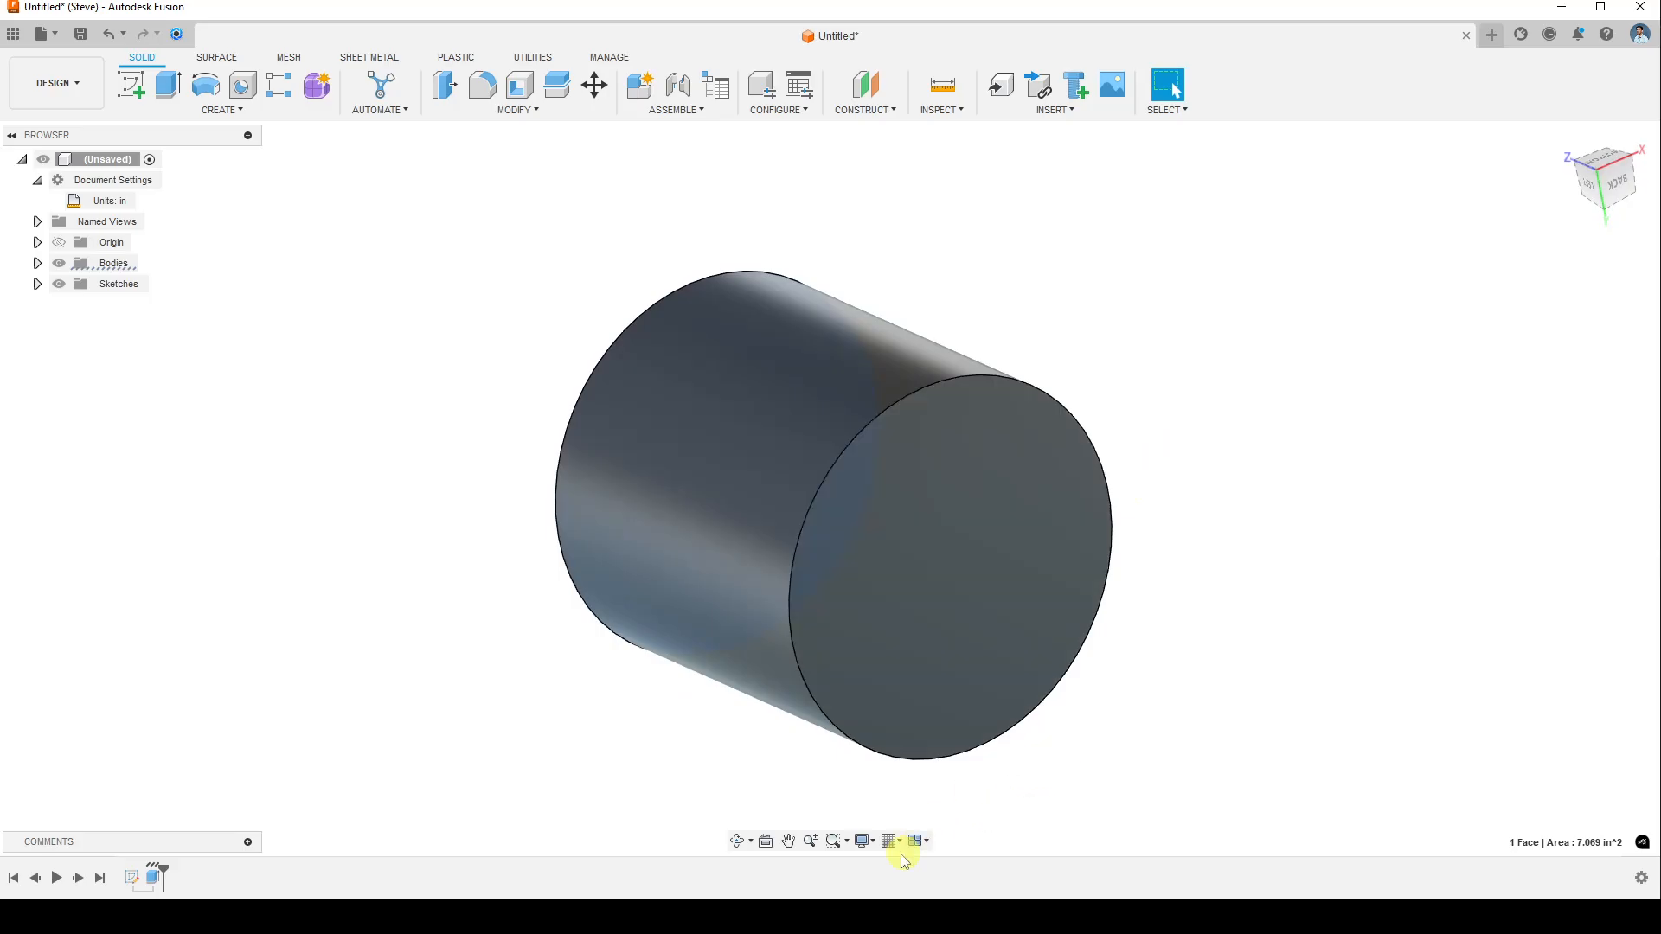
- Set the camera to Perspective with Ortho Faces and orbit the cylinder to check its tilted views
left_click(865, 842)
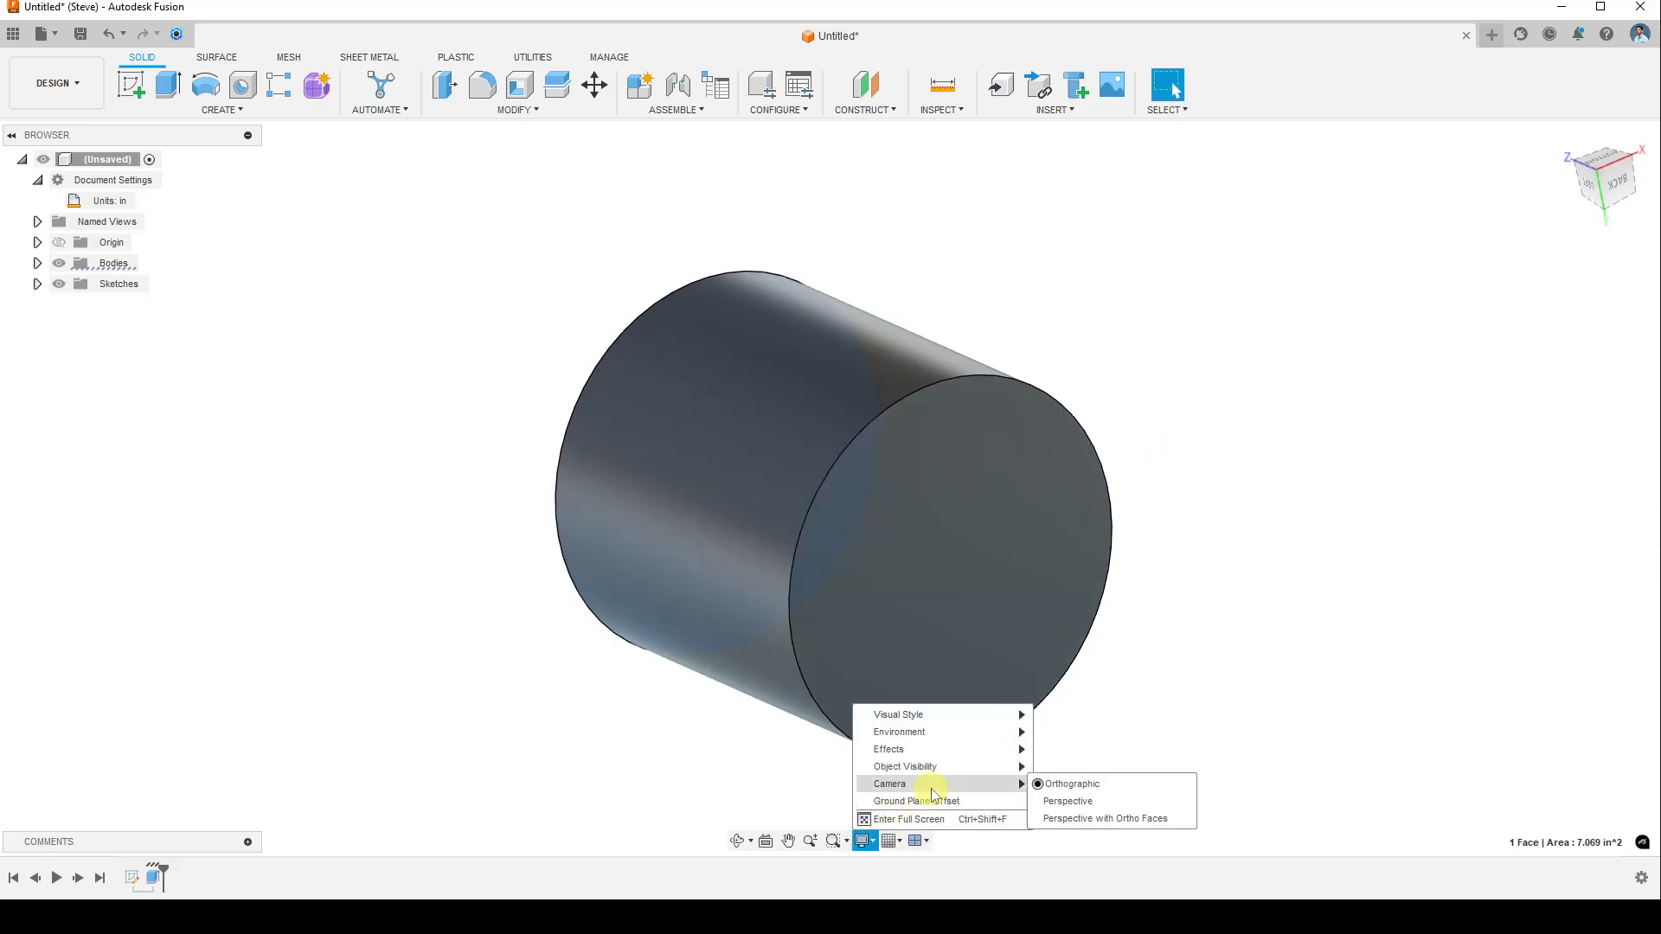
left_click(1117, 820)
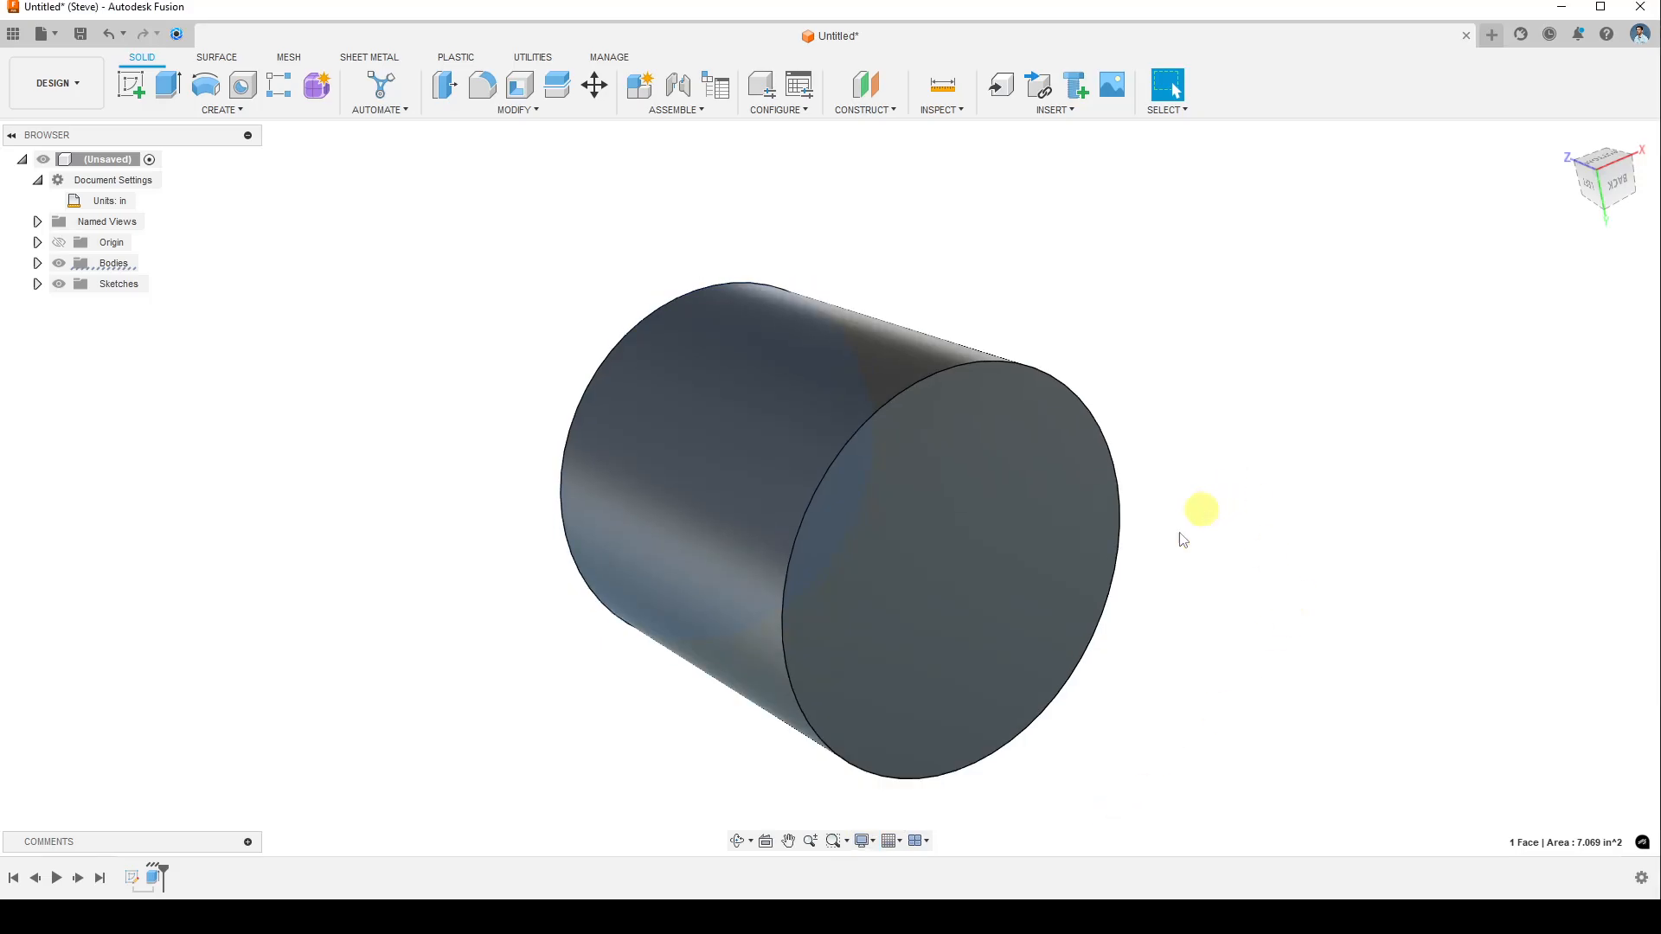
mouse_move(1184, 509)
middle_mouse_down("shift")
mouse_move(1201, 478)
mouse_move(1127, 400)
mouse_move(1149, 463)
mouse_move(916, 541)
mouse_move(942, 615)
mouse_move(1041, 585)
mouse_move(1089, 615)
mouse_move(1069, 650)
middle_mouse_up("shift")
middle_click_drag(1057, 769, 1101, 671, "shift")
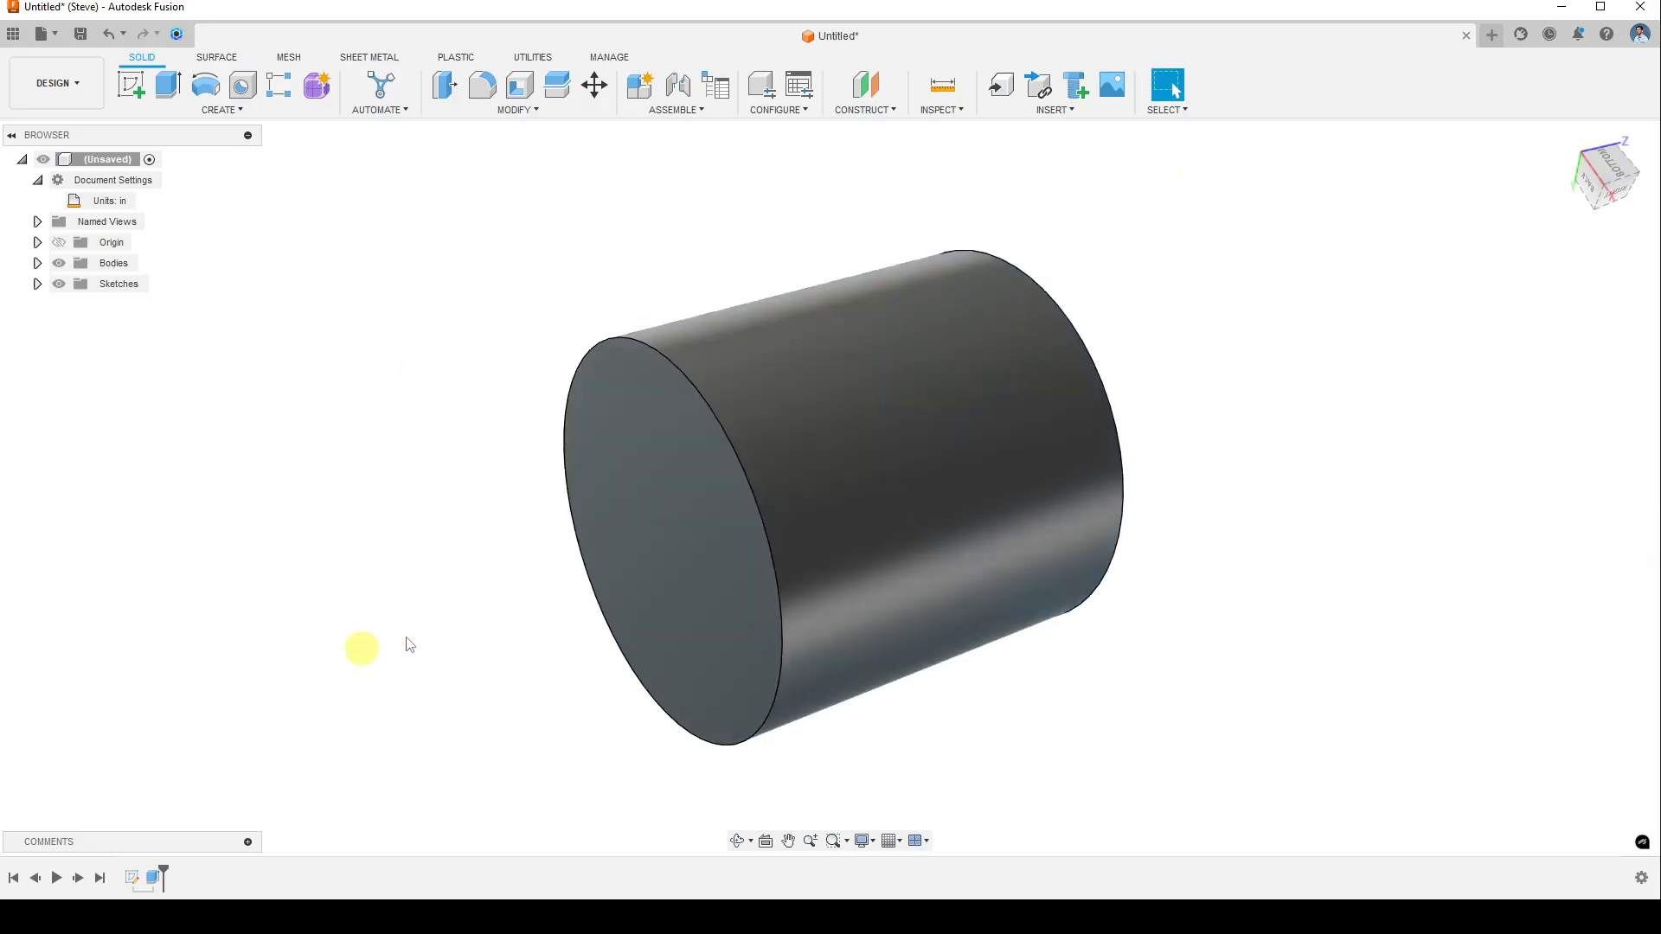
- Display the cylinder in the Shaded visual style, and change it to Shaded with Hidden Edges
middle_click_drag(983, 729, 938, 685)
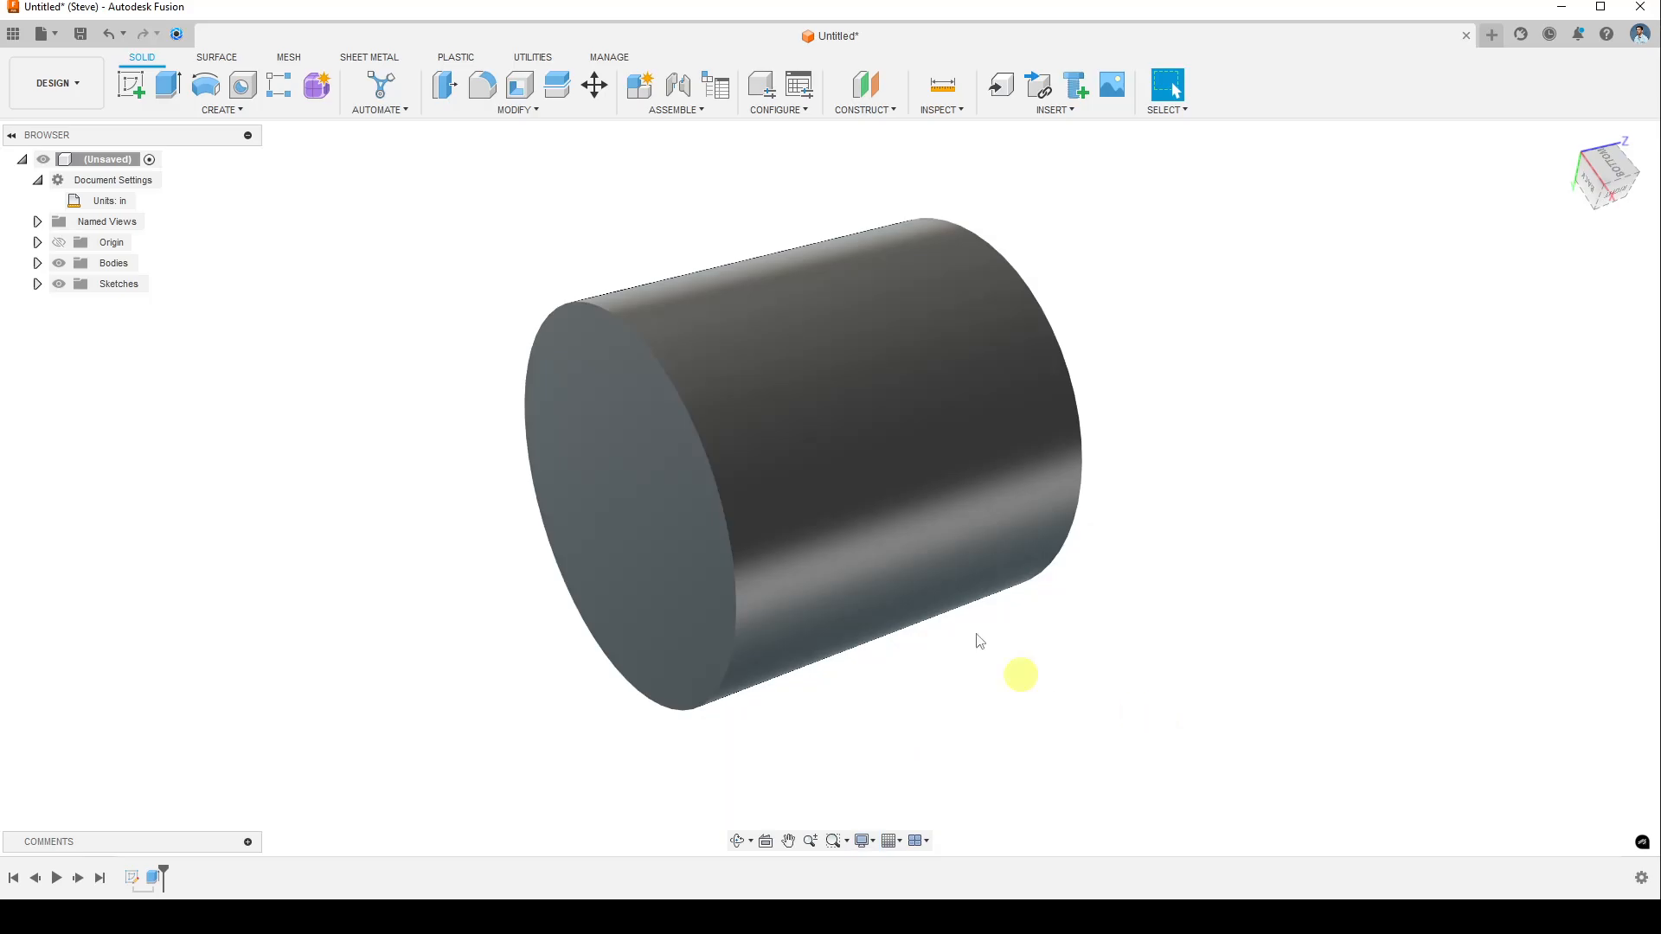
left_click(863, 840)
mouse_move(949, 721)
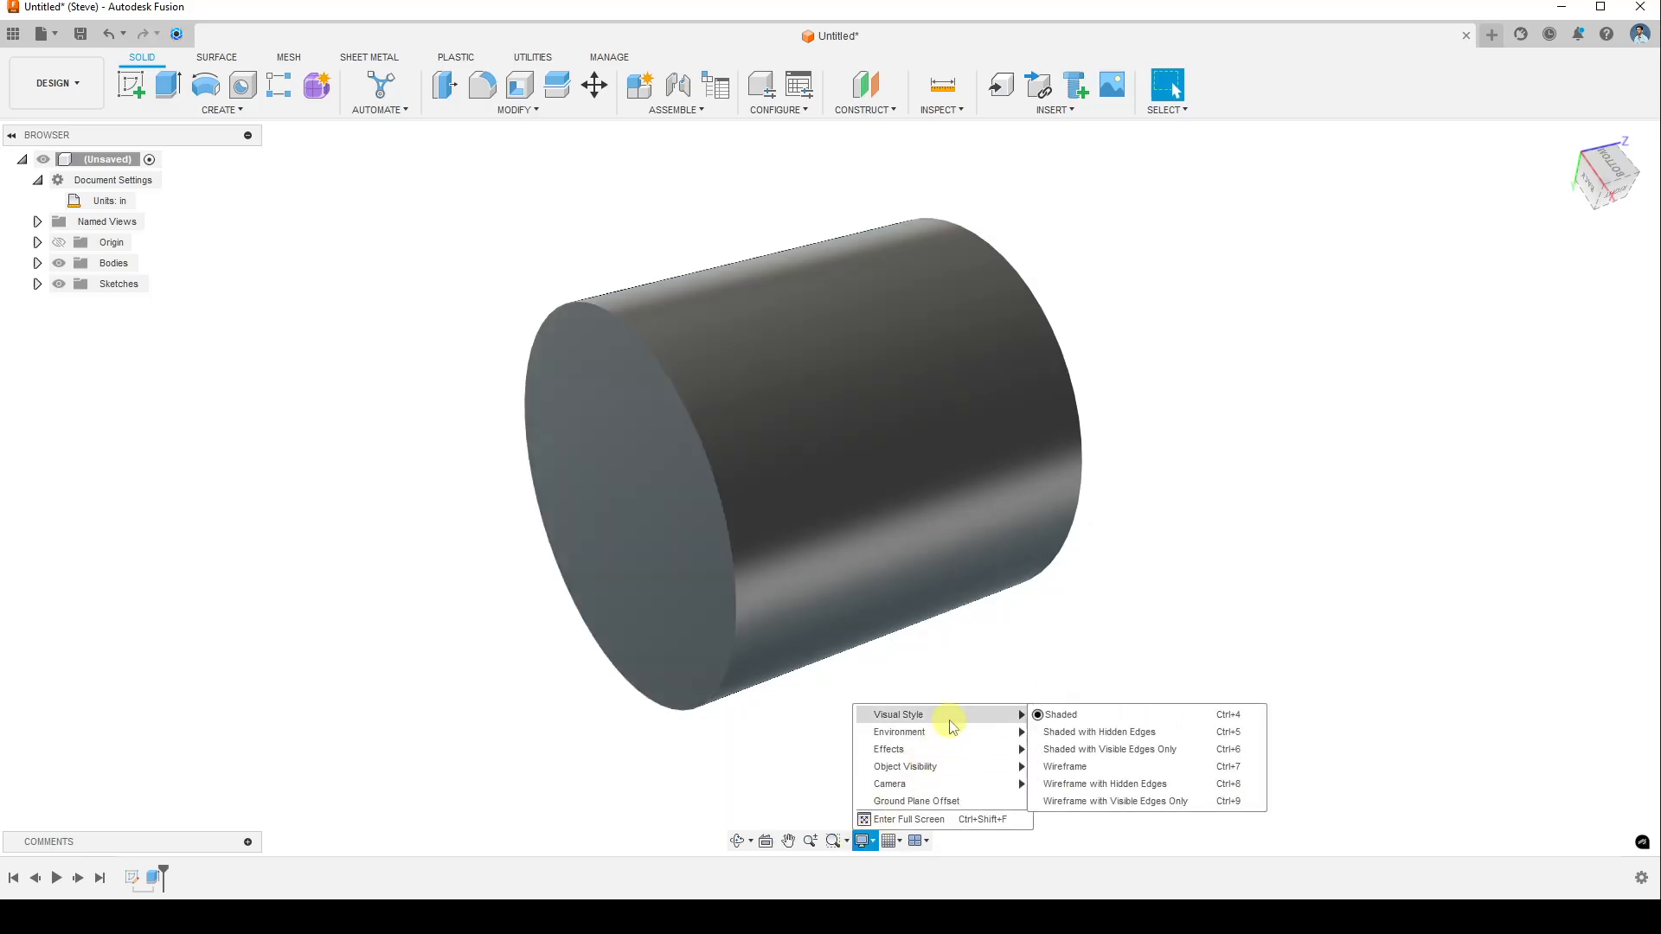
left_click(1180, 733)
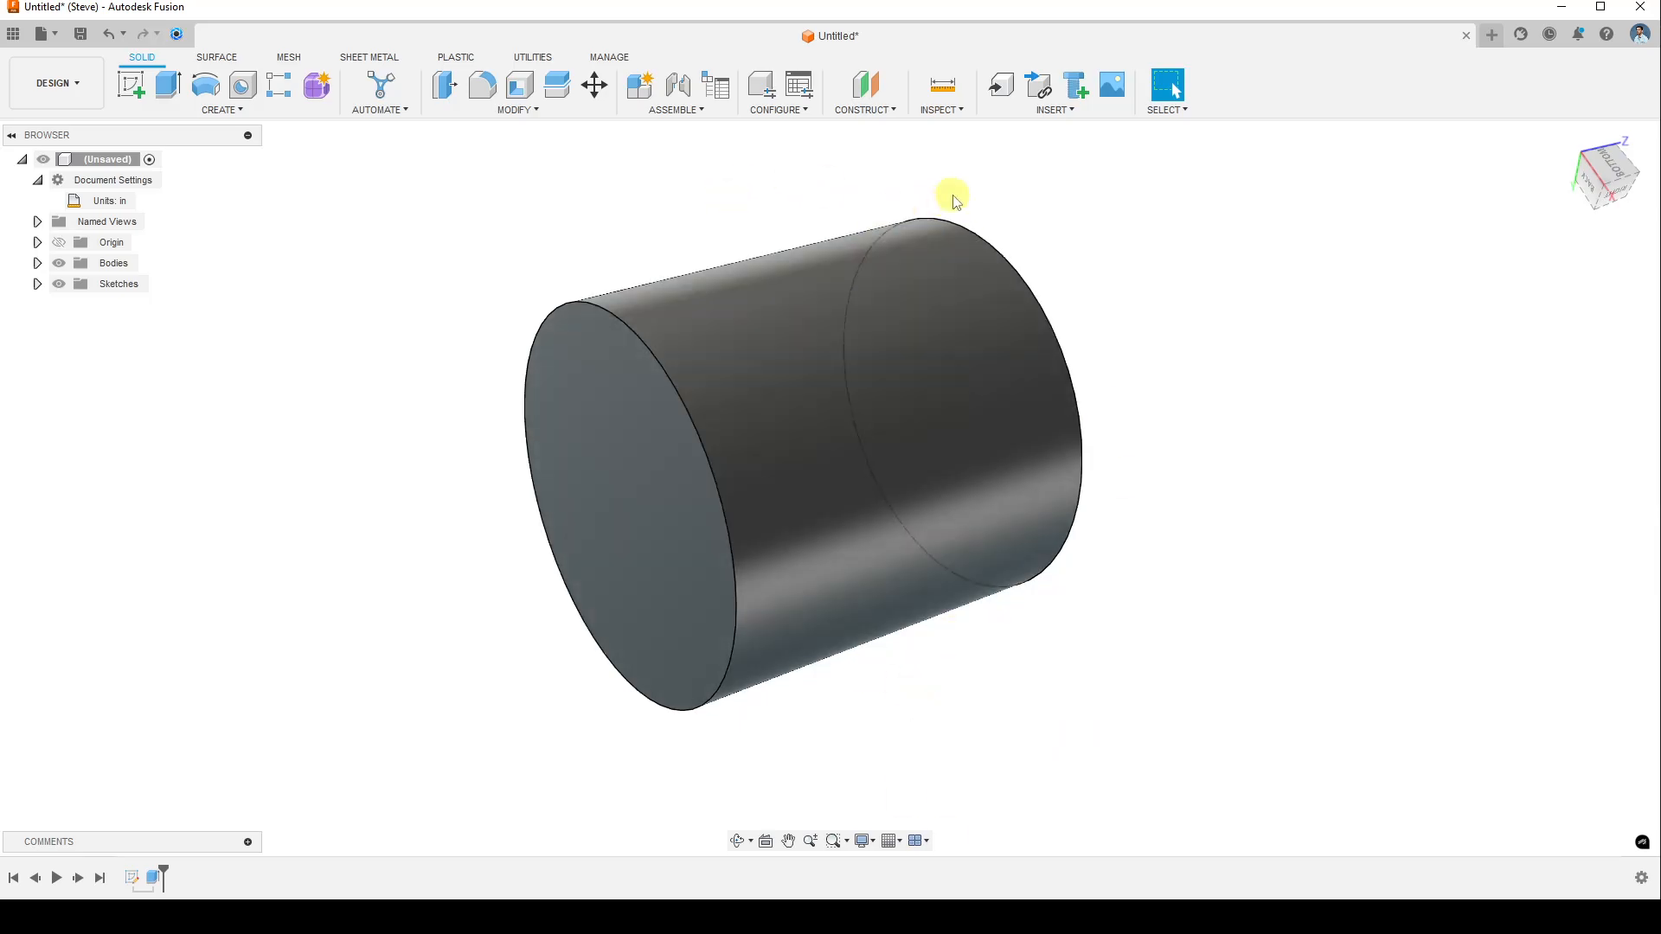
- Change the visual style to Wireframe and orbit the cylinder to examine its outline
left_click(870, 845)
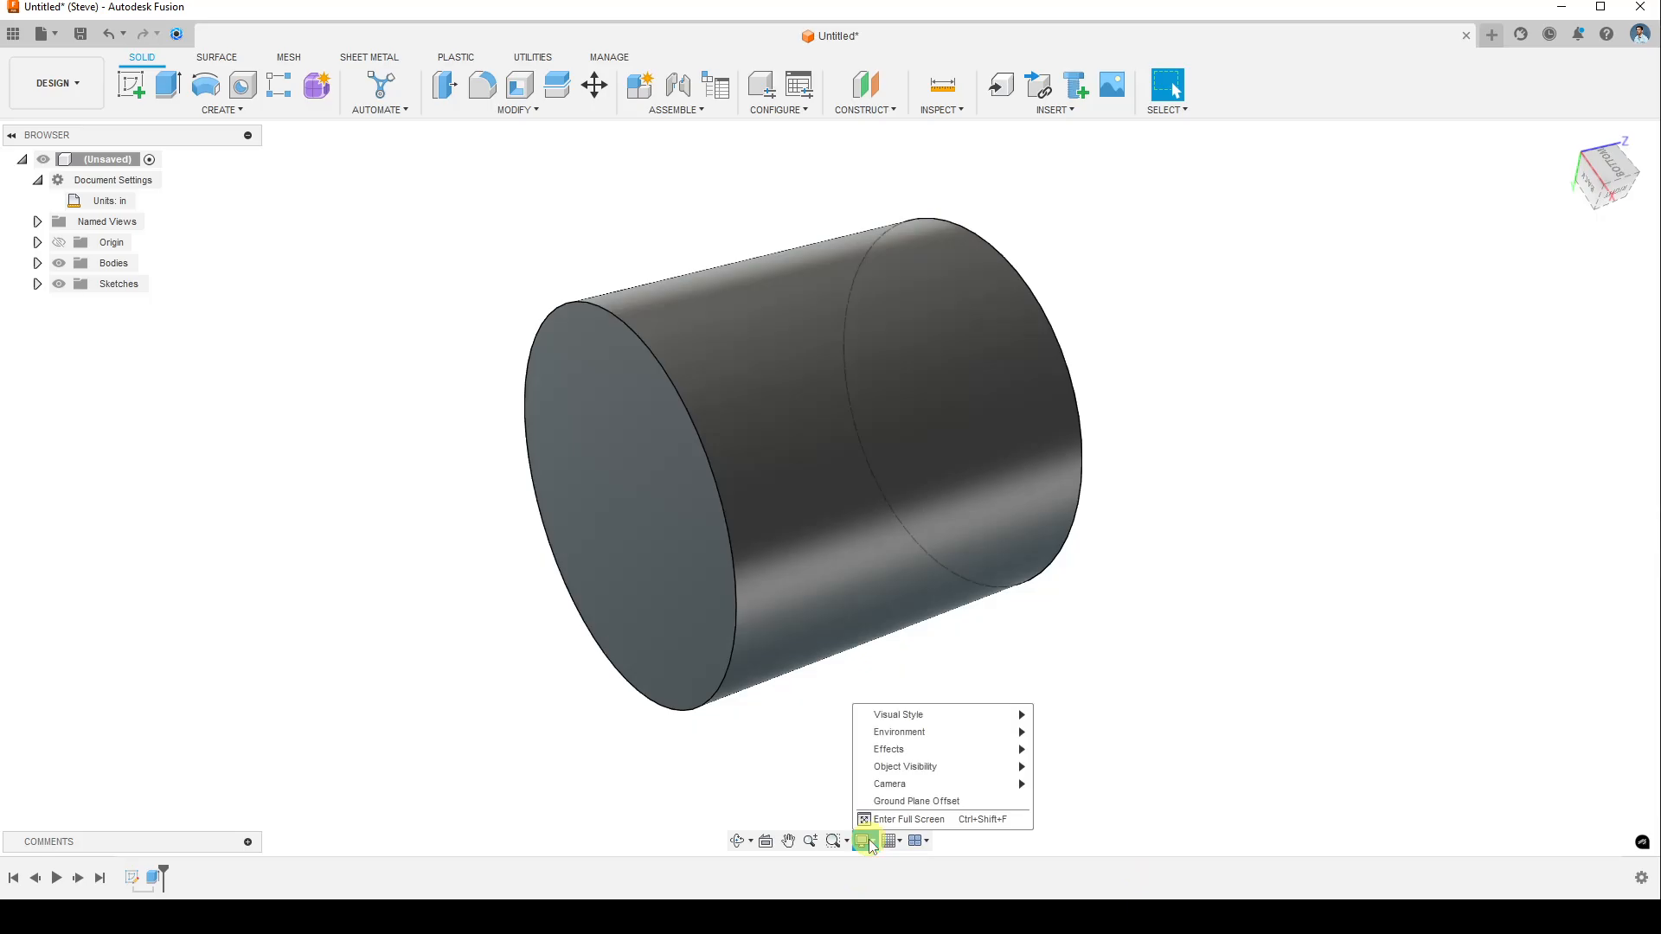
mouse_move(956, 717)
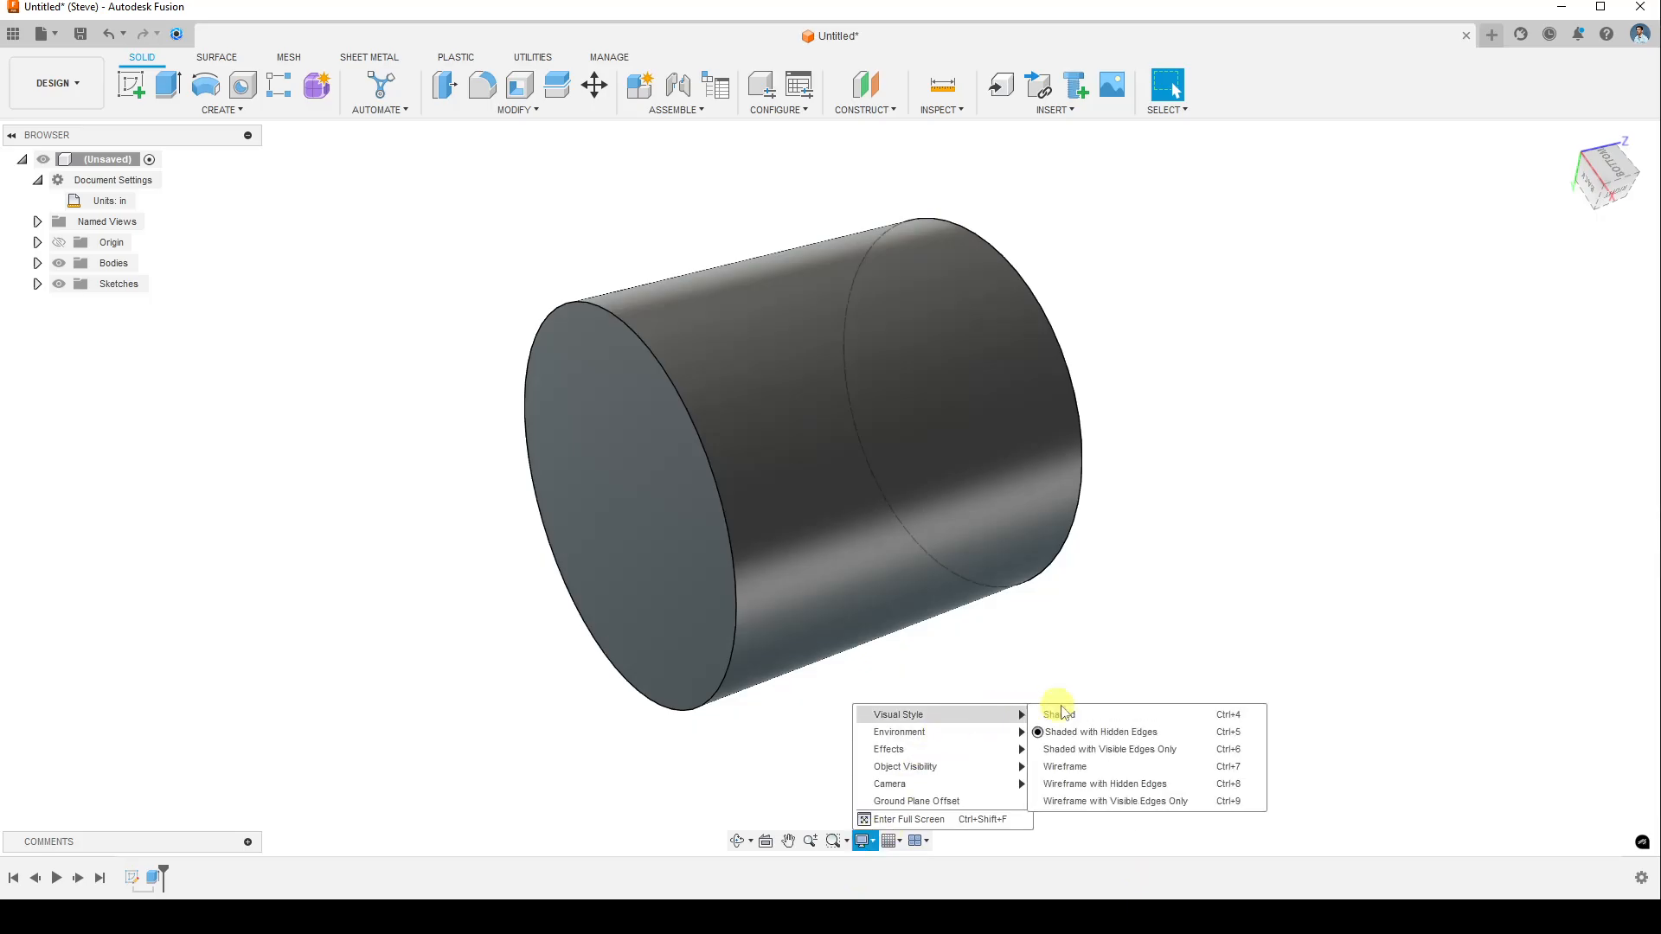
left_click(1135, 770)
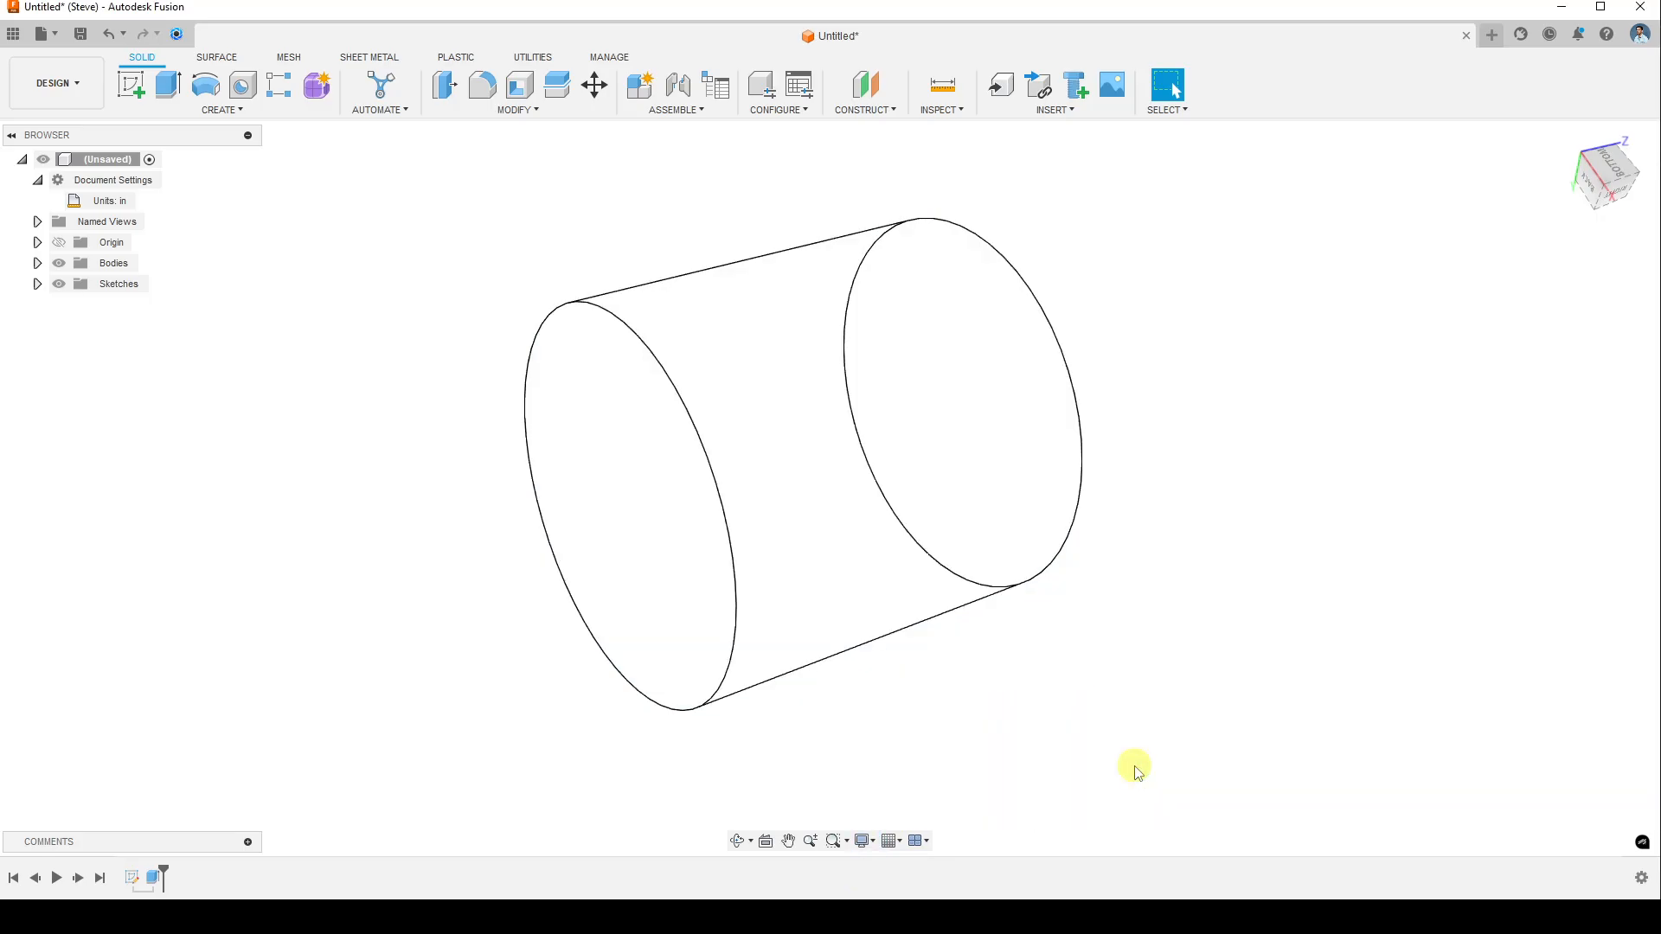
middle_click_drag(1085, 696, 944, 829, "shift")
mouse_move(990, 623)
middle_mouse_down("shift")
mouse_move(1049, 653)
mouse_move(995, 629)
mouse_move(1012, 623)
mouse_move(1003, 597)
middle_mouse_up("shift")
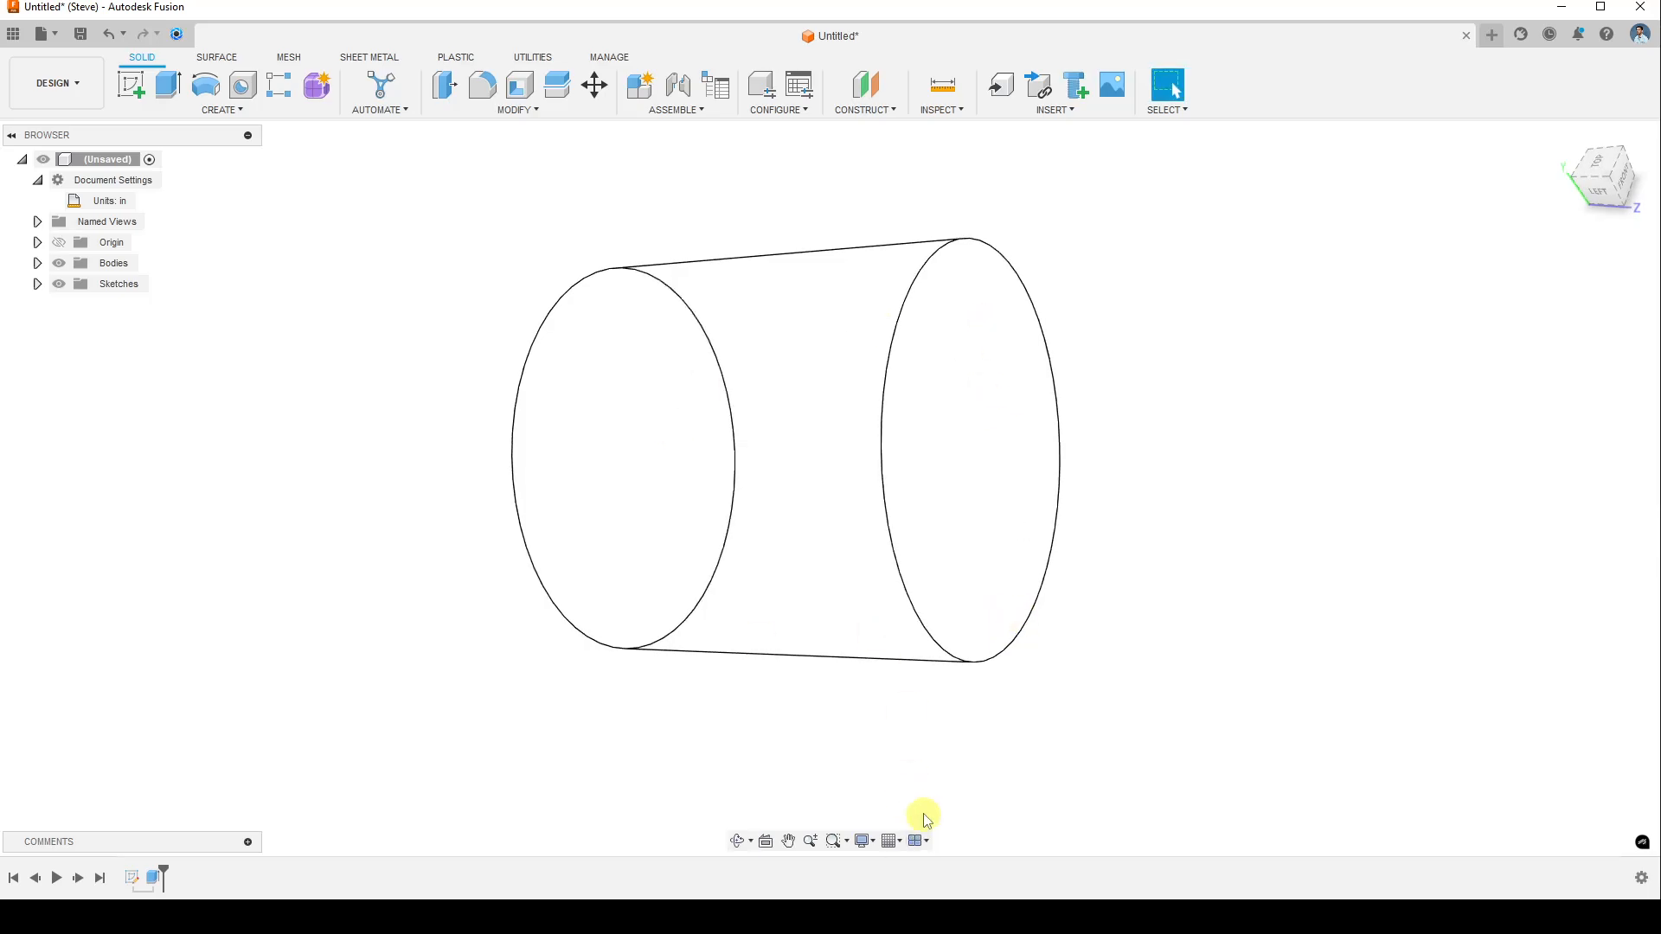
- Change the visual style to Wireframe with Hidden Edges and rotate the cylinder slightly to examine its hidden edge
left_click(866, 841)
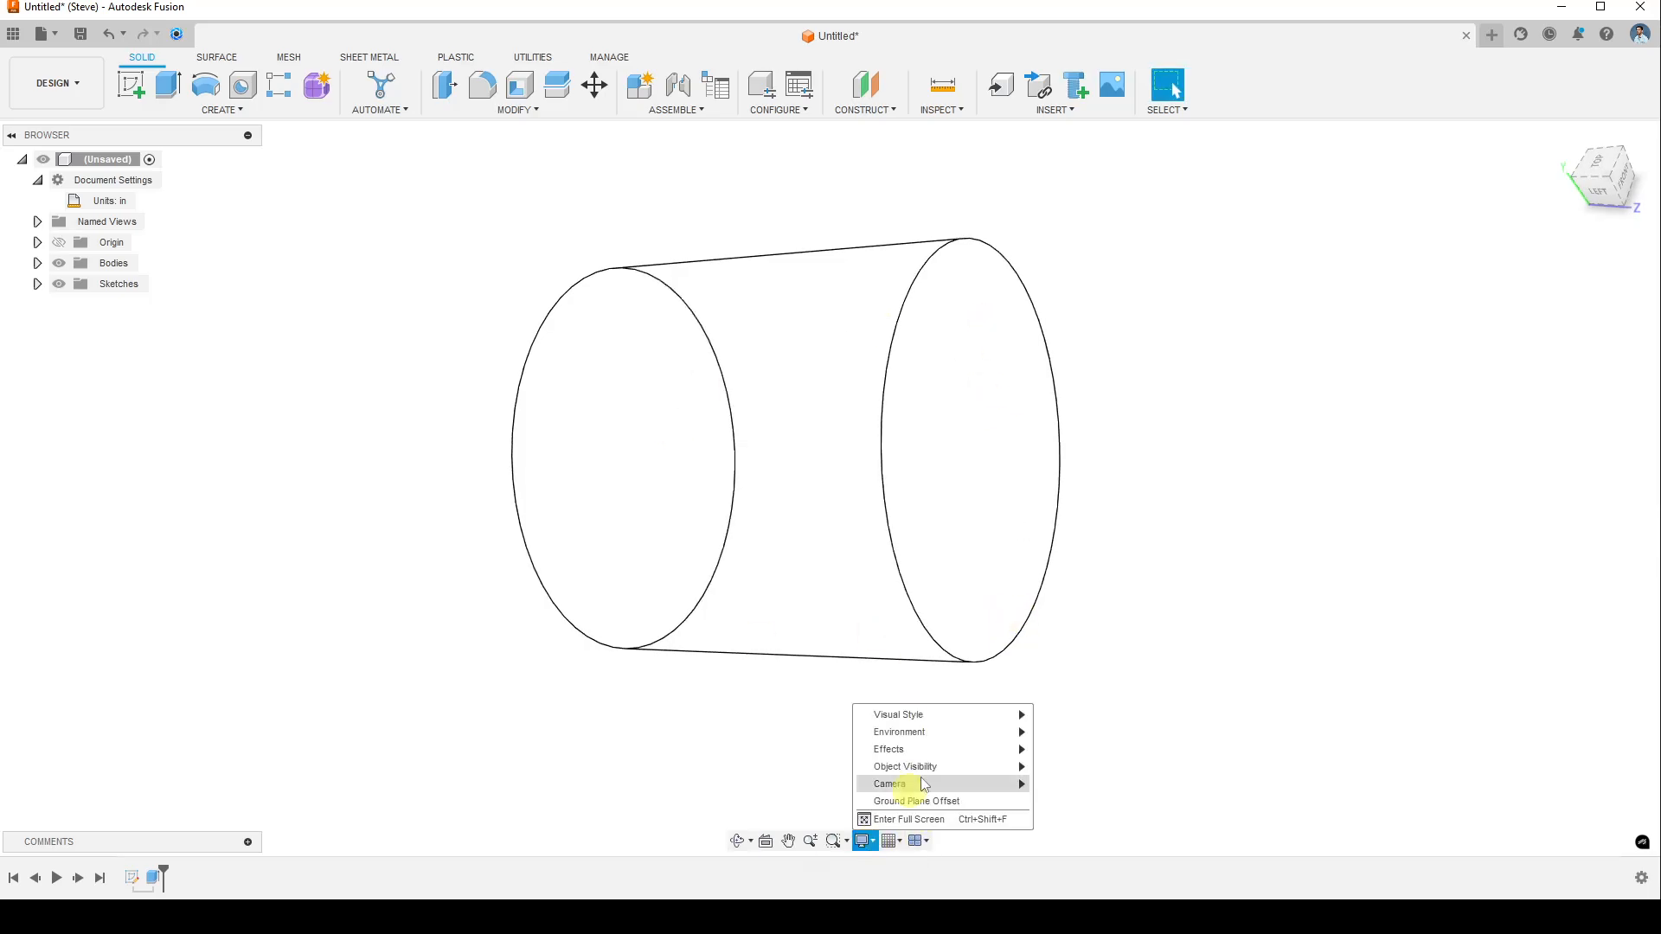
mouse_move(961, 716)
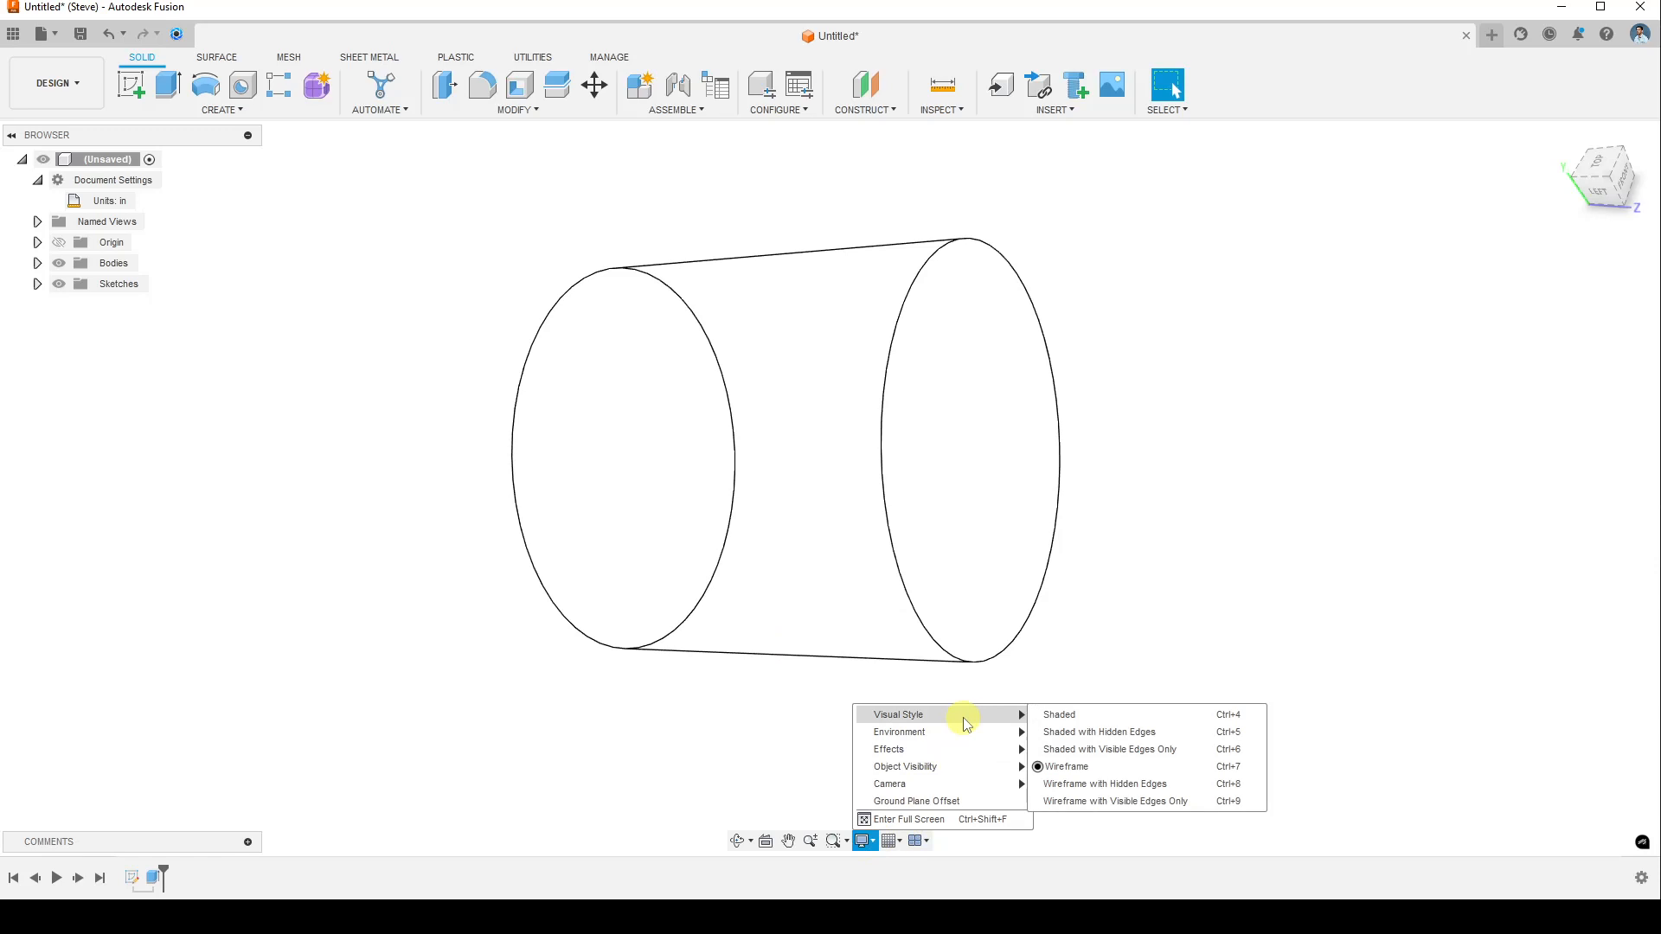
left_click(1145, 785)
middle_click_drag(1048, 659, 1030, 704, "shift")
- Set the visual style to Shaded with Visible Edges Only and inspect the cylinder from both ends
left_click(864, 841)
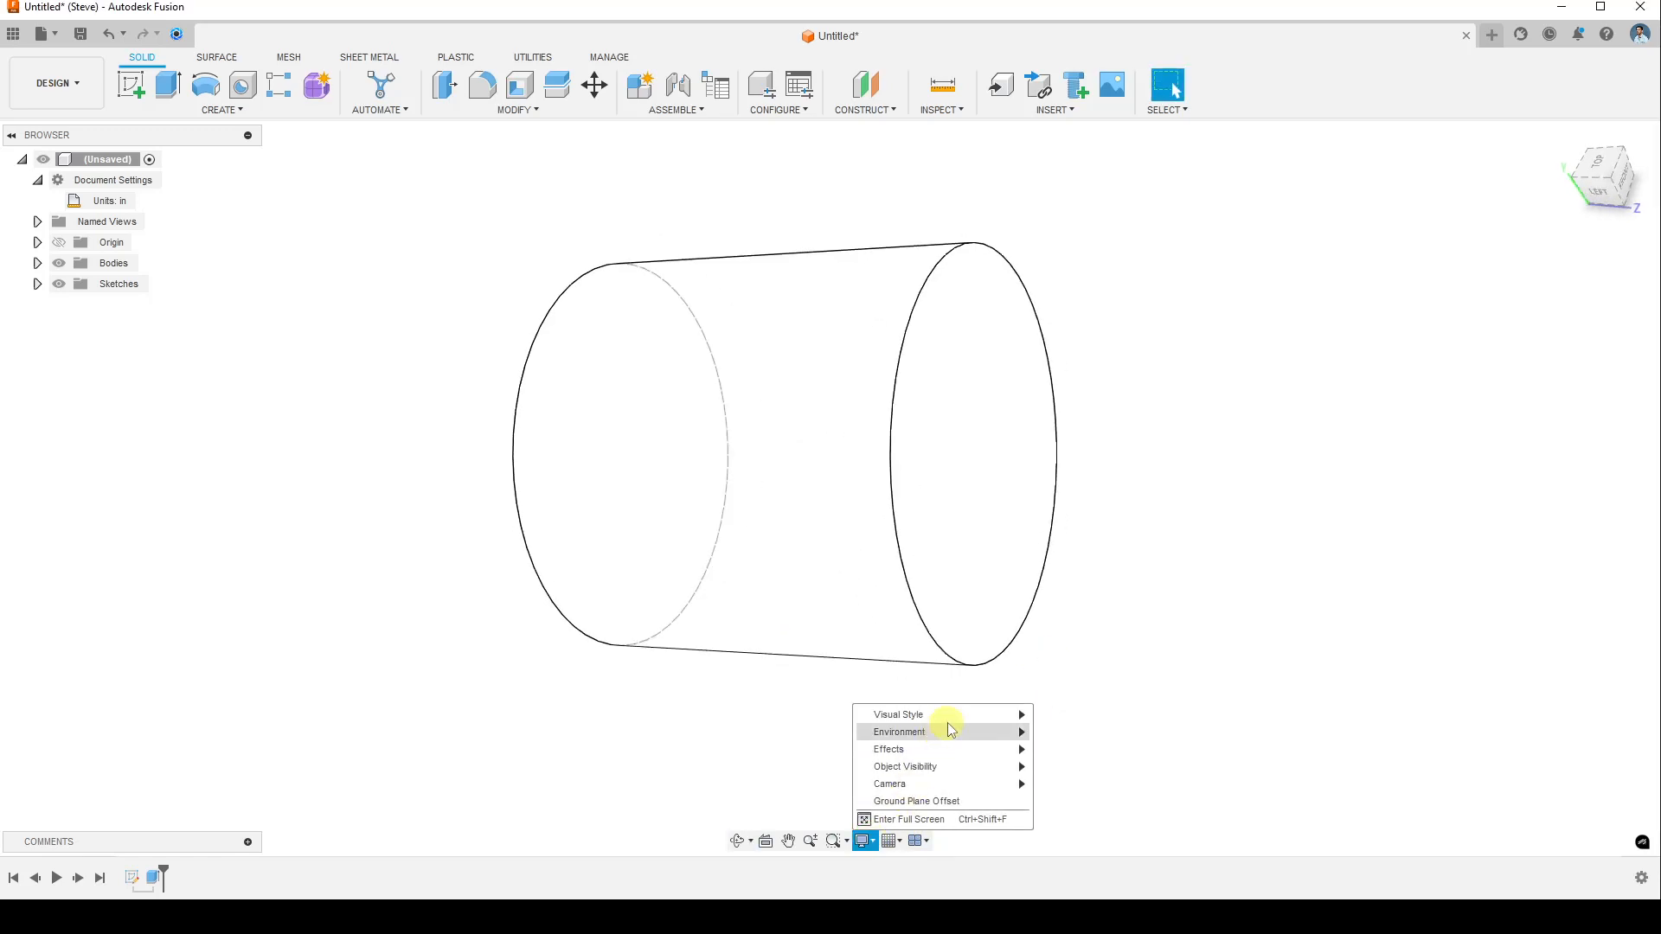
mouse_move(956, 715)
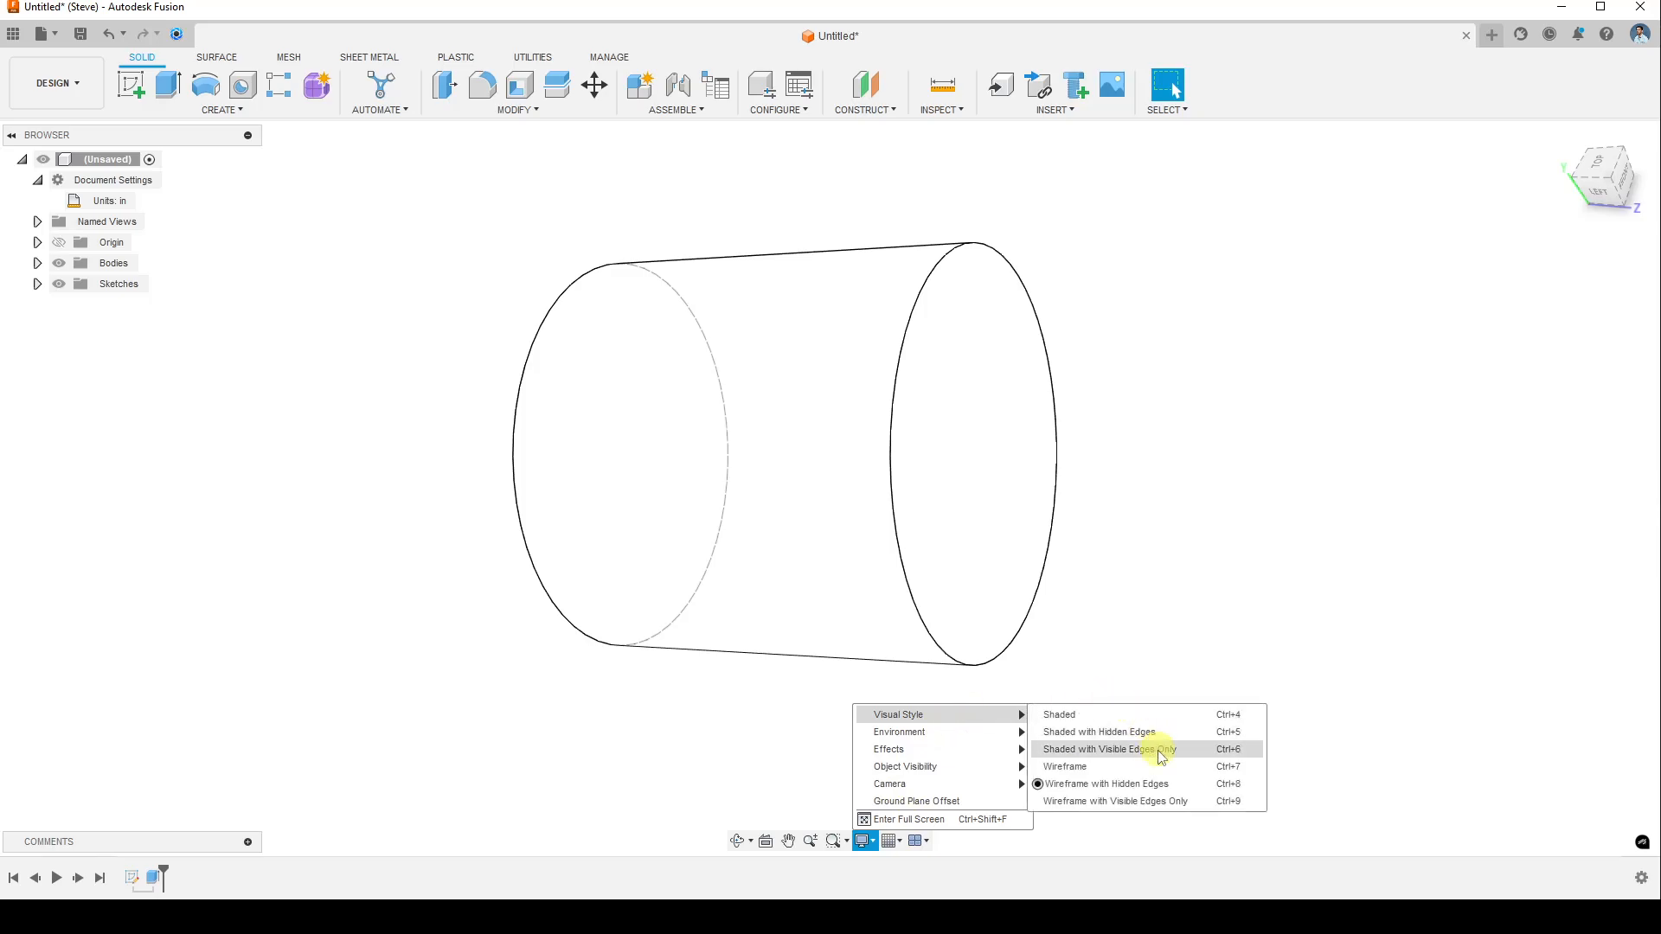
left_click(1188, 753)
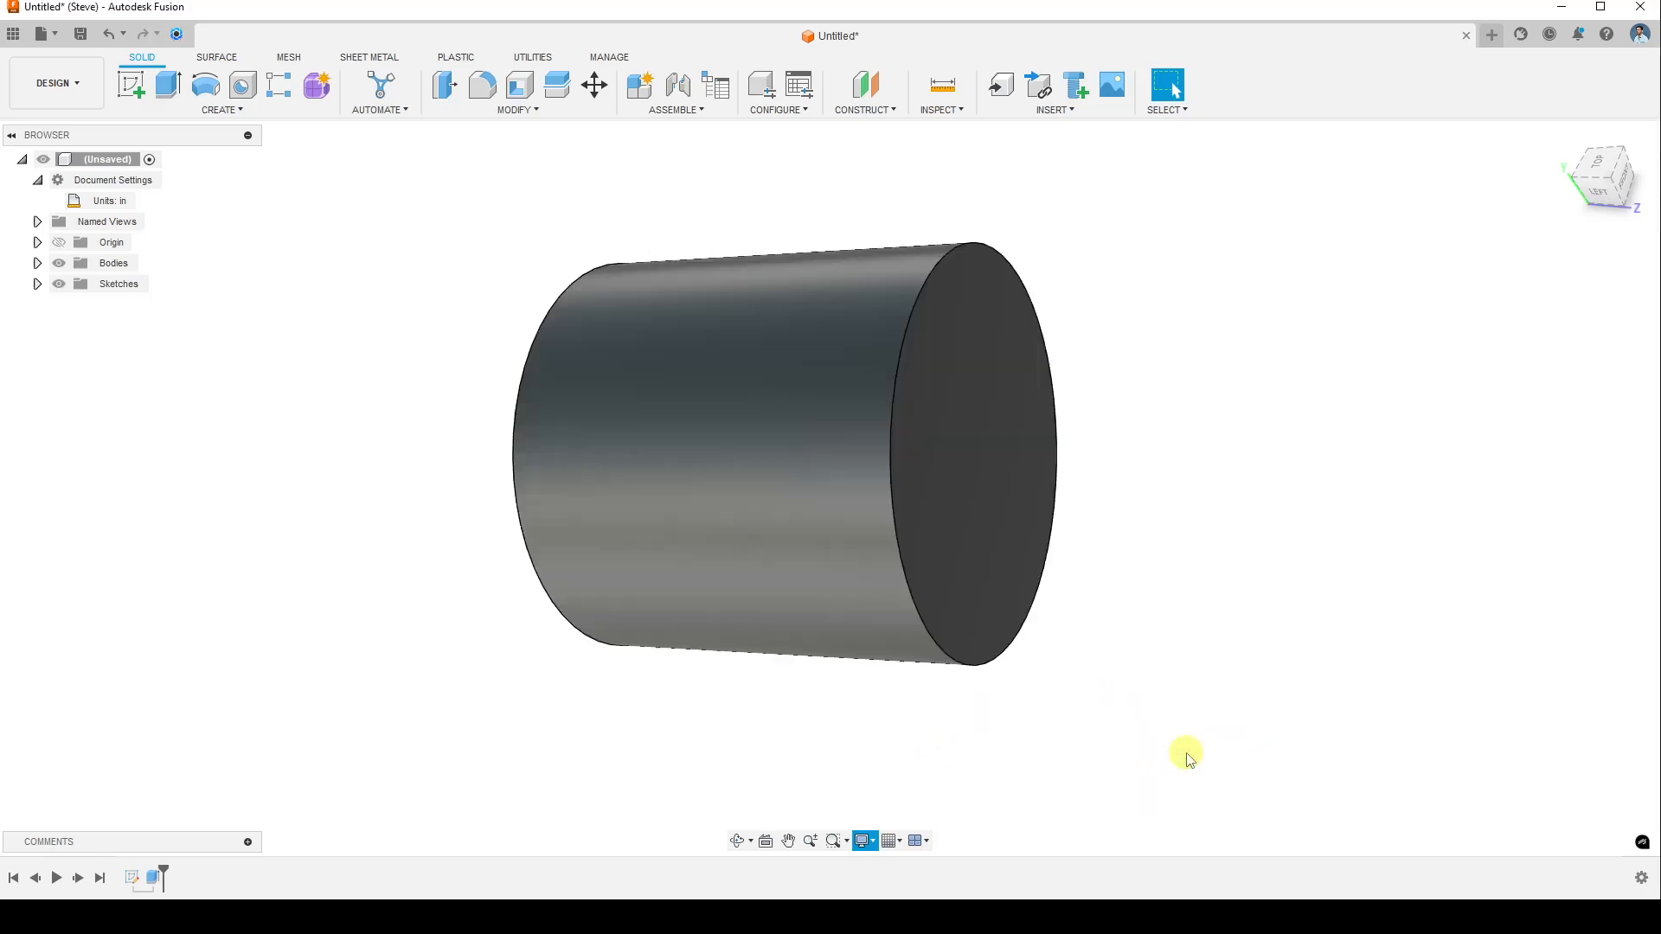
mouse_move(1205, 556)
middle_mouse_down("shift")
mouse_move(1030, 556)
mouse_move(1019, 611)
middle_mouse_up("shift")
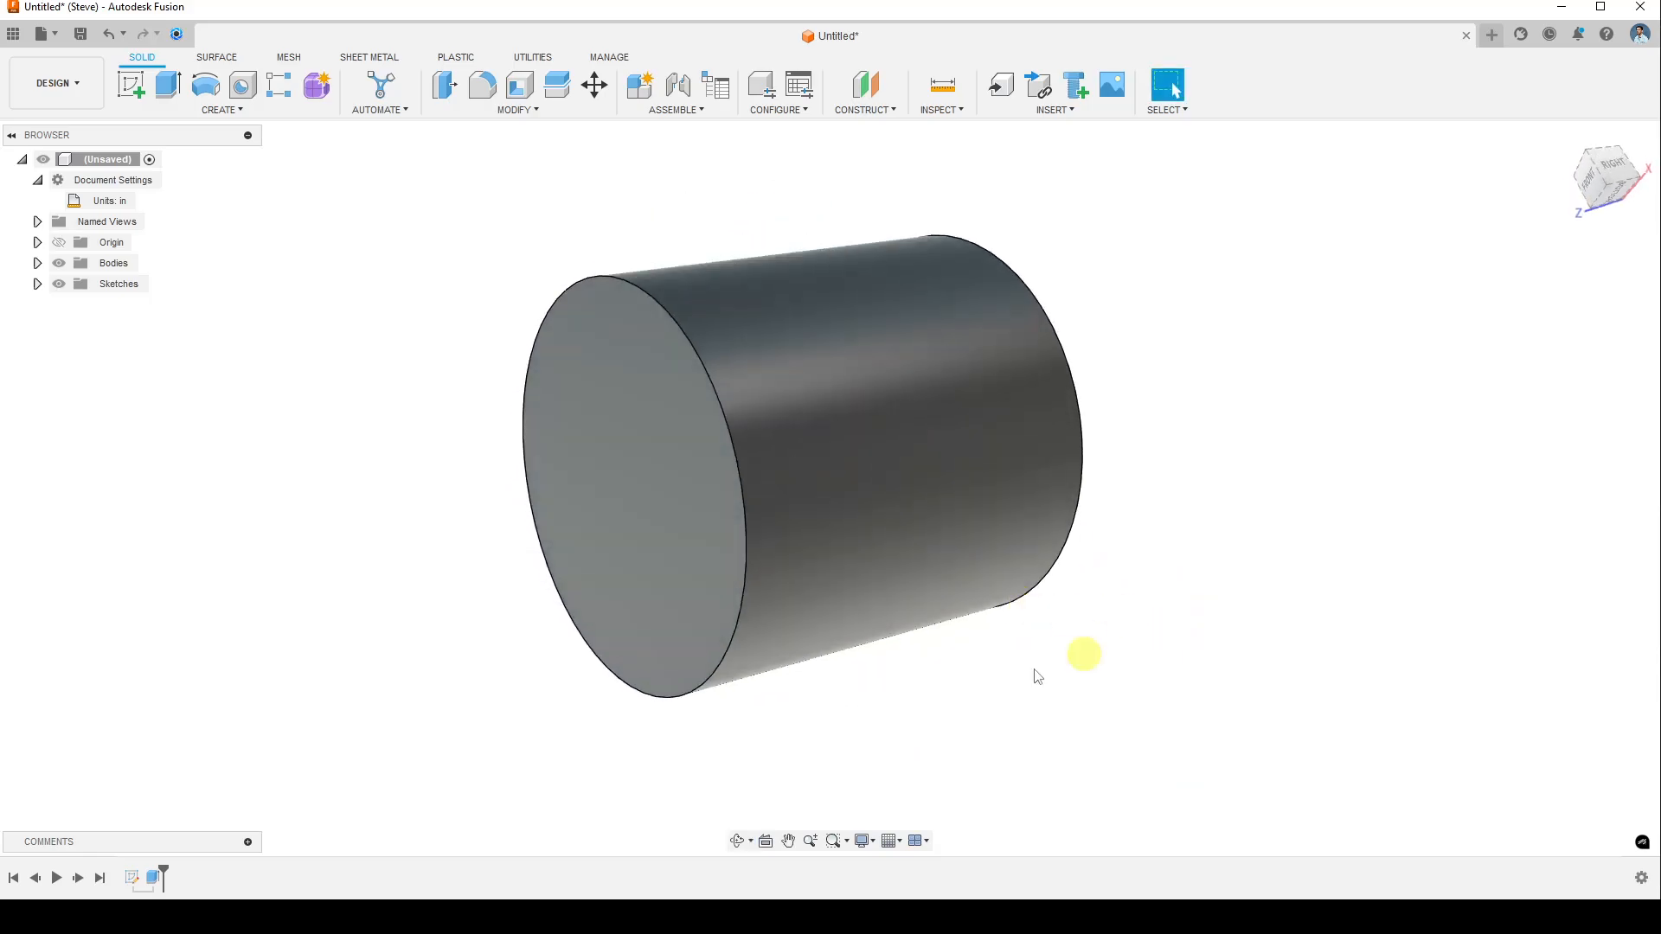
middle_click_drag(955, 709, 974, 693, "shift")
middle_click_drag(949, 623, 1140, 752, "shift")
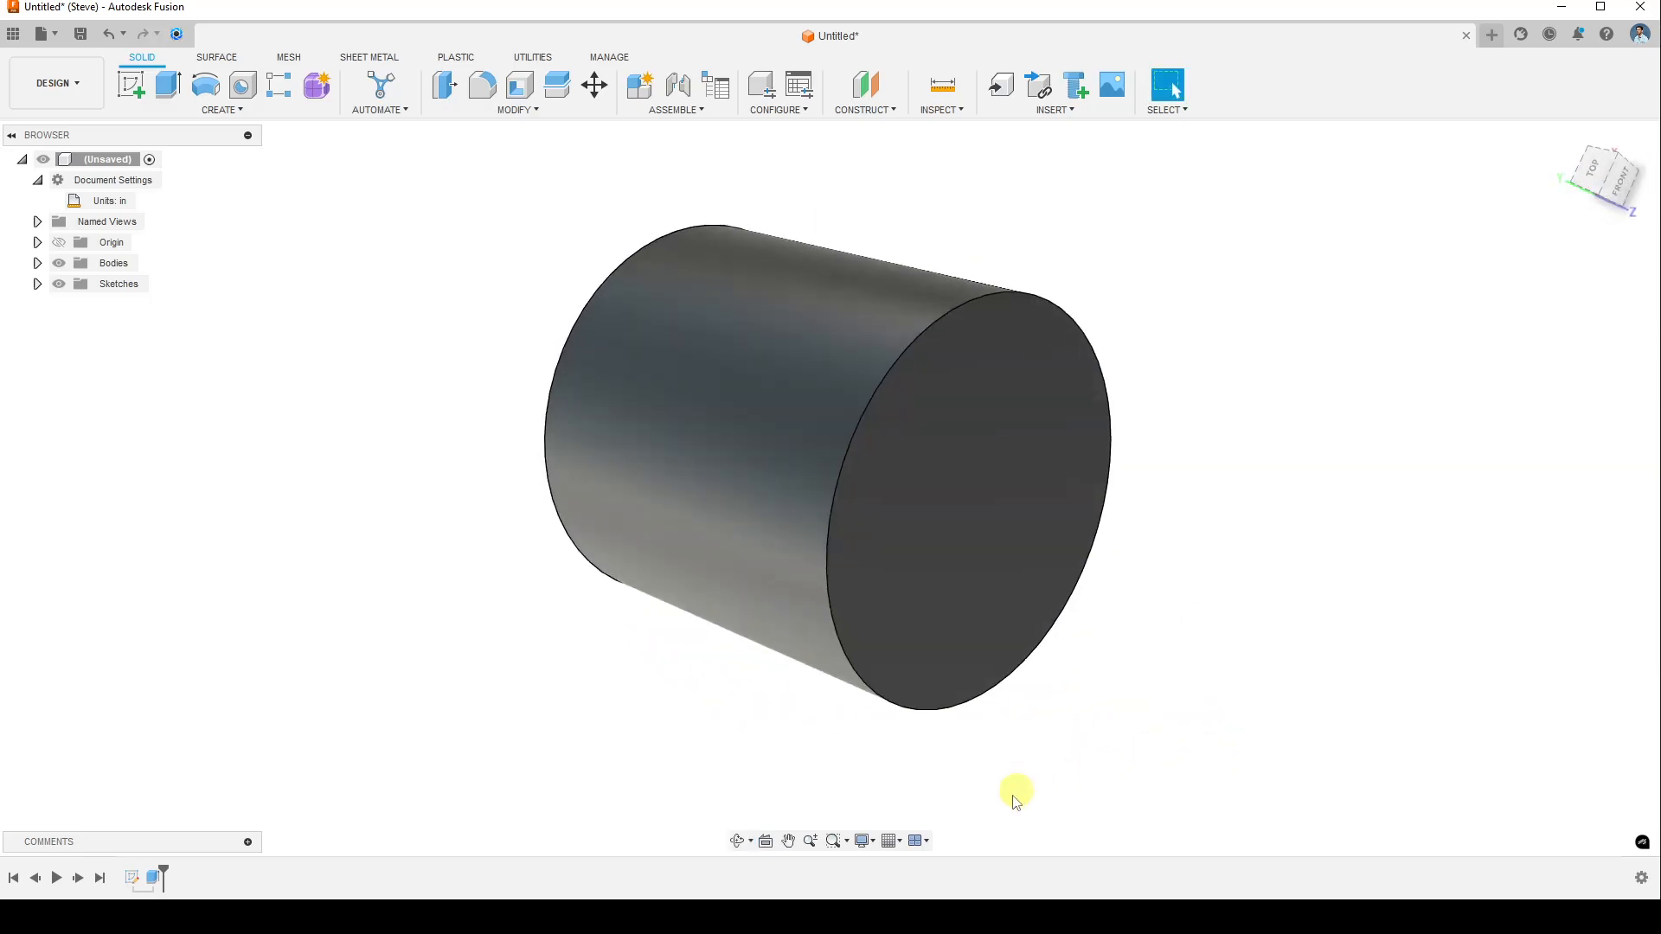
- Display the layout grid and inspect the cylinder against it from several angles and distances
middle_click_drag(1160, 667, 1109, 657, "shift")
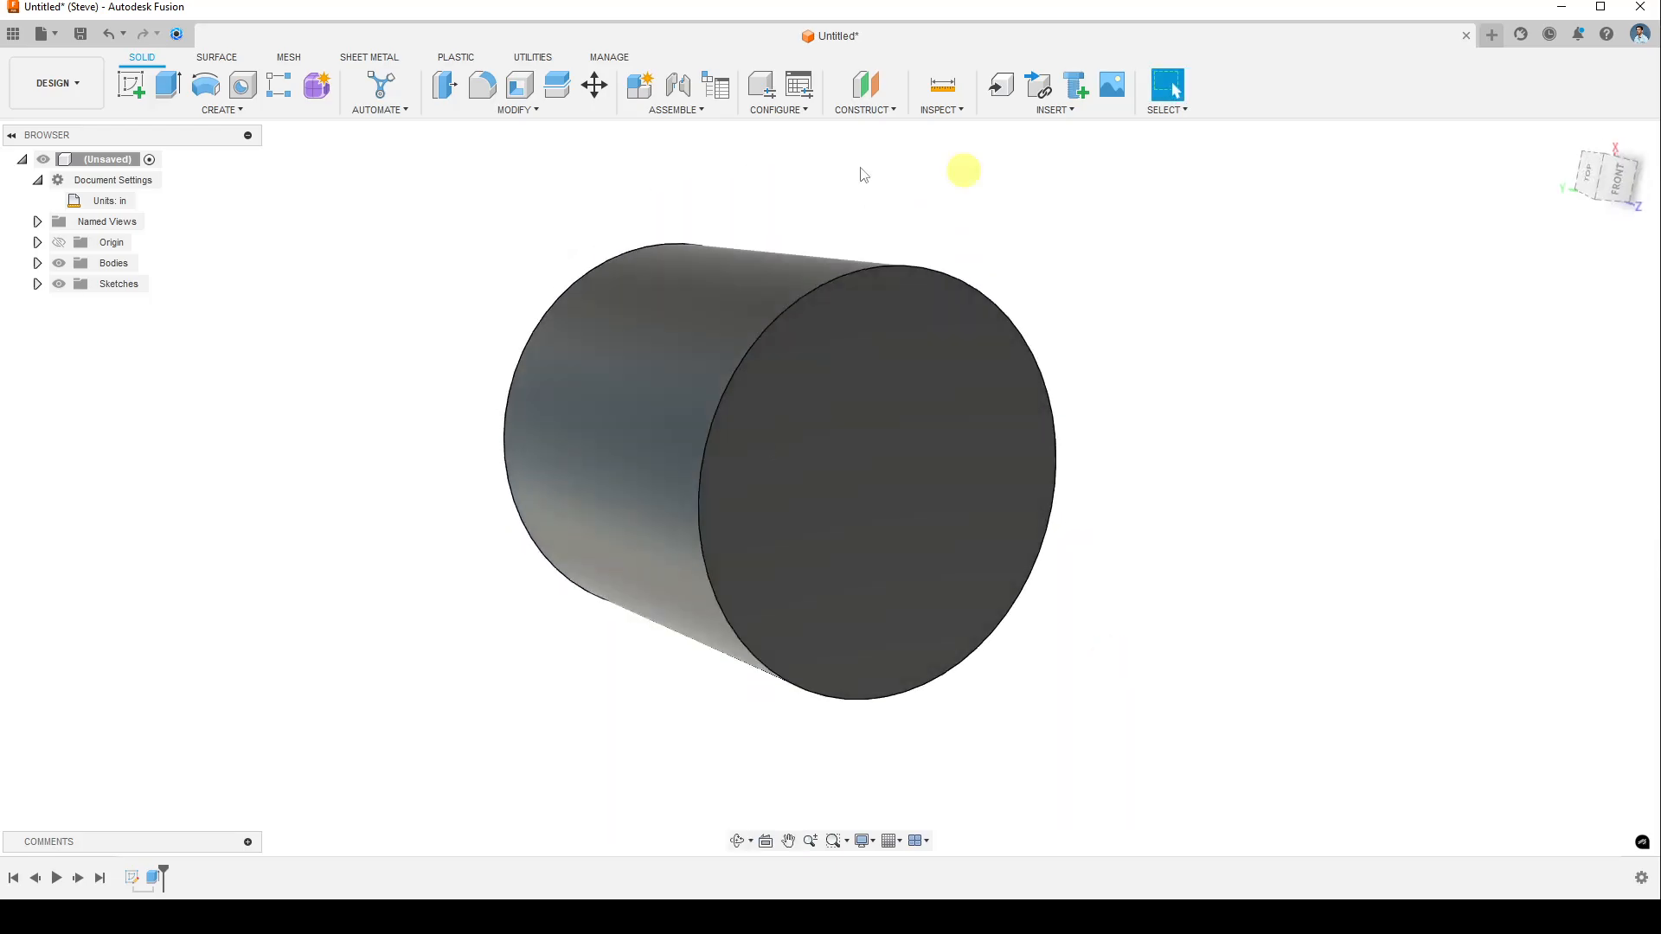
left_click(900, 843)
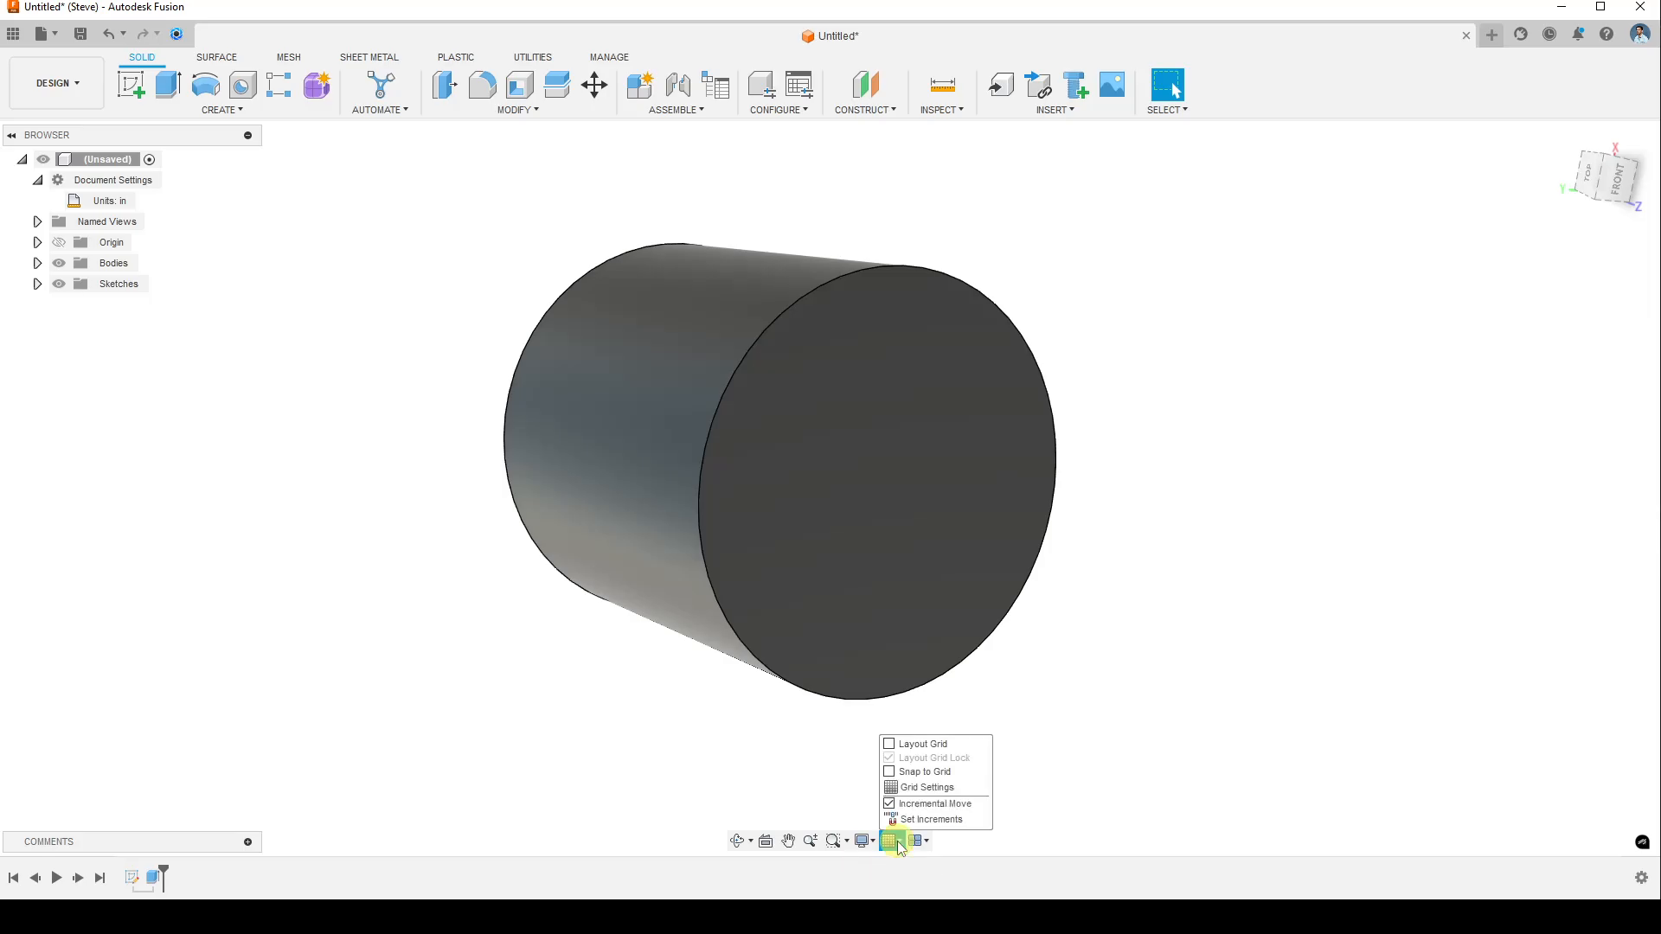
left_click(890, 746)
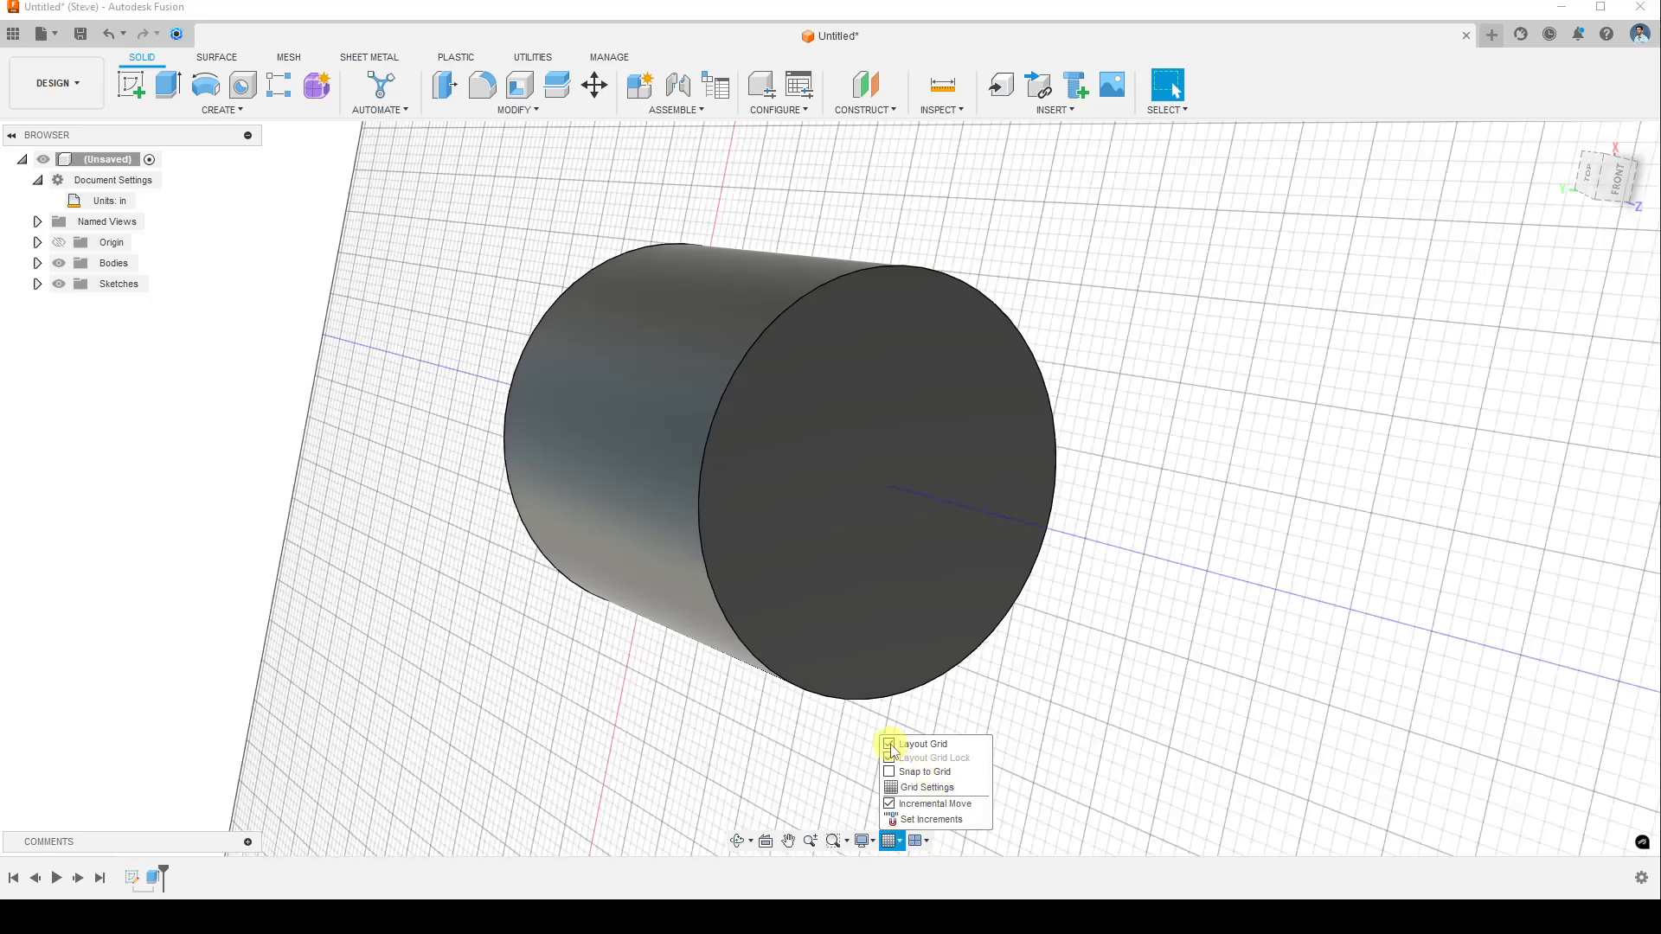
scroll(591, 639, "up", 2)
scroll(593, 660, "down", 5)
middle_click_drag(594, 660, 730, 632, "shift")
scroll(713, 632, "up", 2)
scroll(709, 629, "down", 3)
scroll(705, 632, "down", 3)
middle_click_drag(501, 645, 510, 705, "shift")
scroll(651, 604, "up", 3)
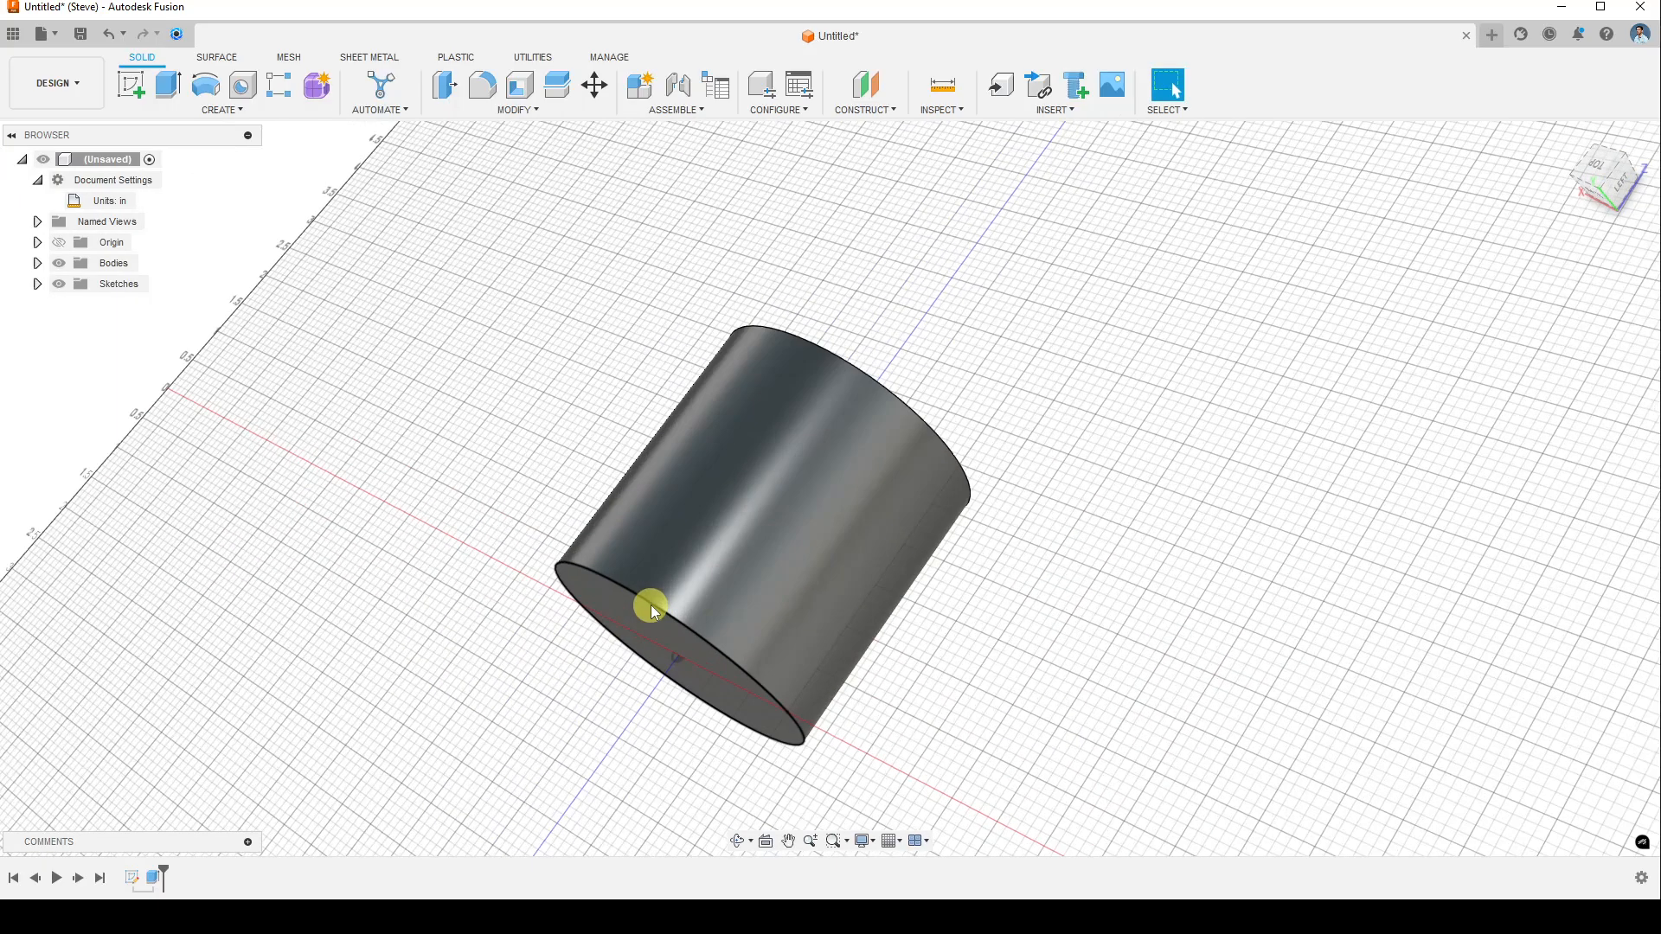
- Turn off the layout grid display
mouse_move(905, 582)
middle_mouse_down("shift")
mouse_move(708, 571)
mouse_move(749, 596)
mouse_move(737, 633)
middle_mouse_up("shift")
left_click(892, 841)
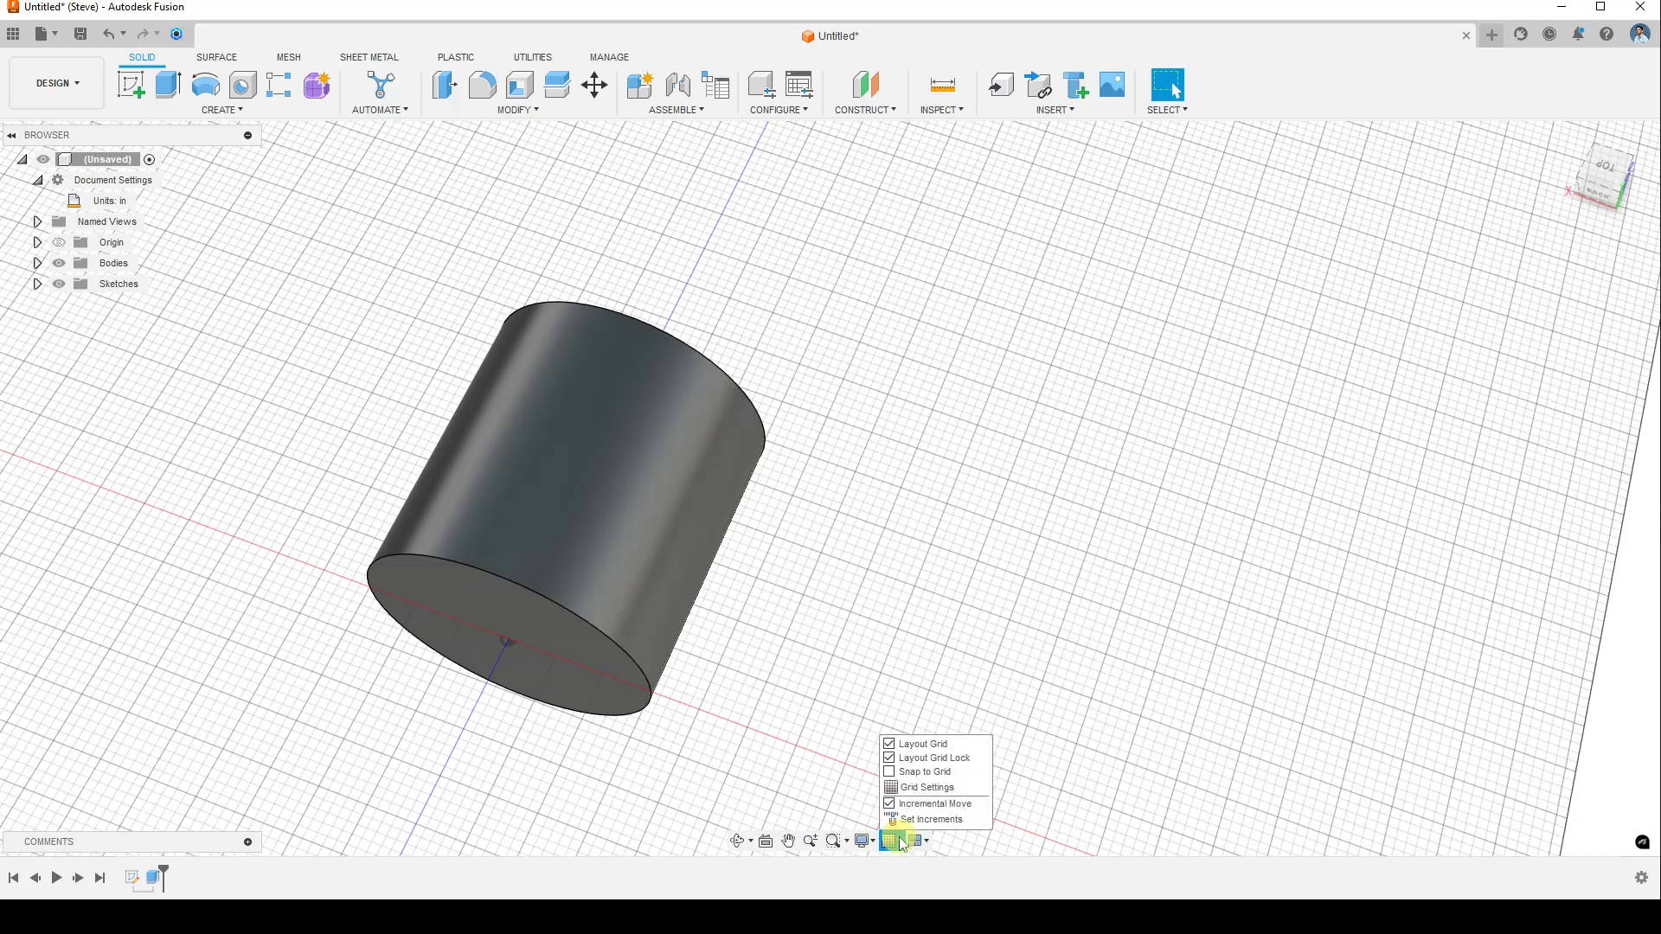
left_click(890, 745)
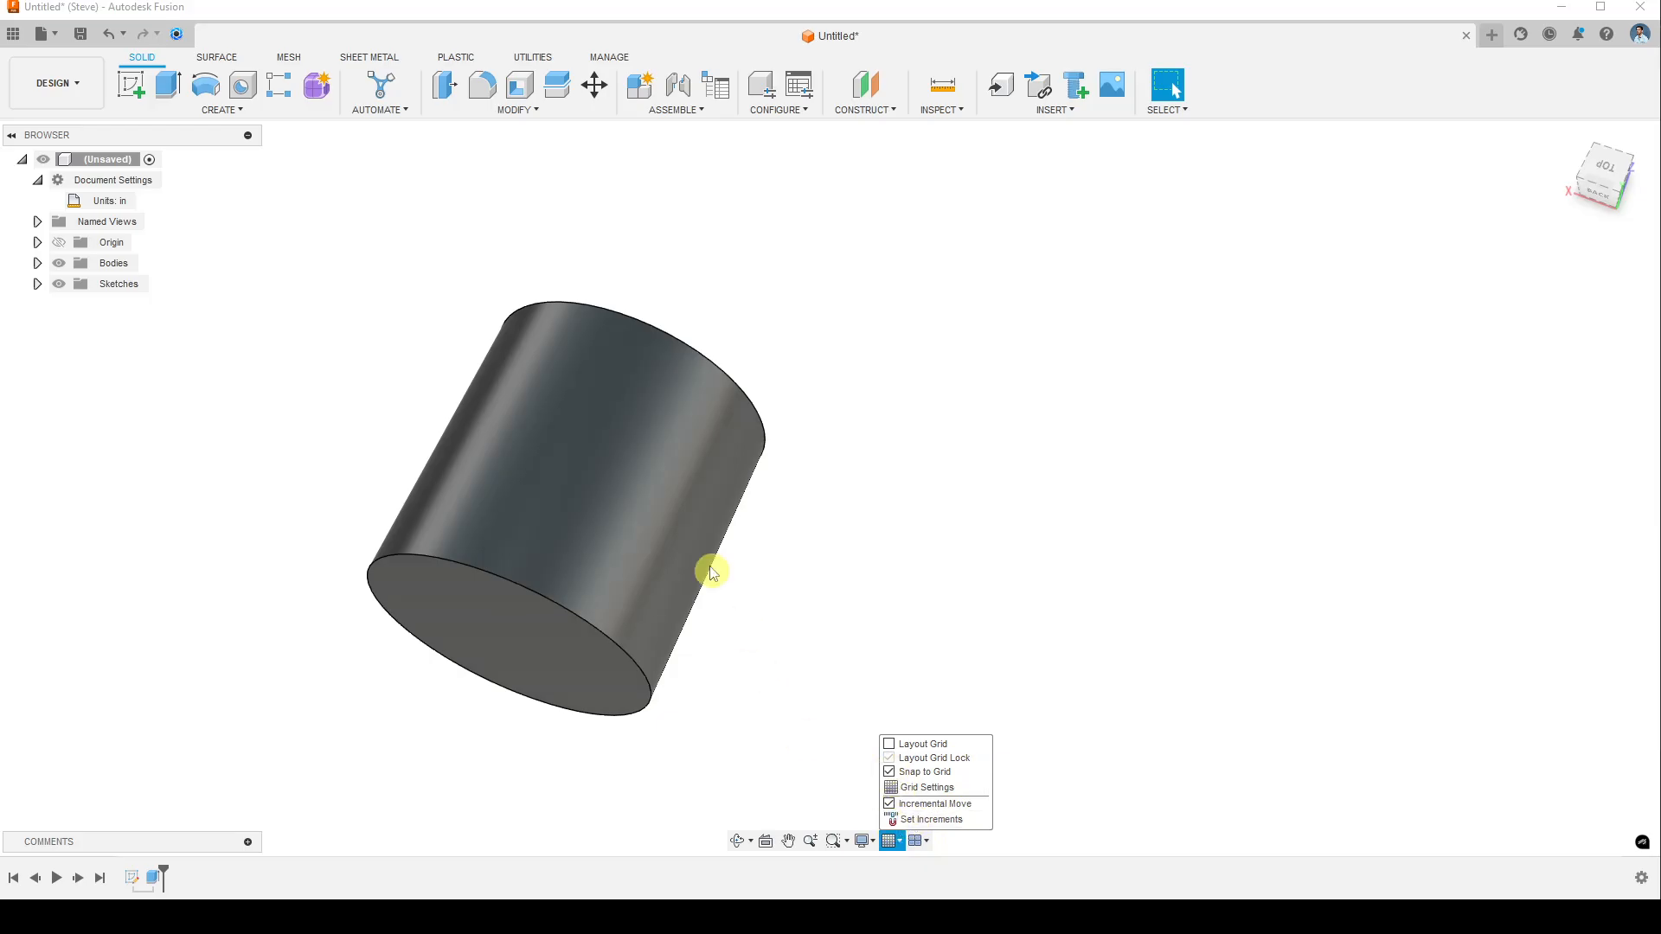
- Start a sketch on the XY plane at the cylinder's end and activate the Line tool to try the grid at different zoom levels
left_click(130, 93)
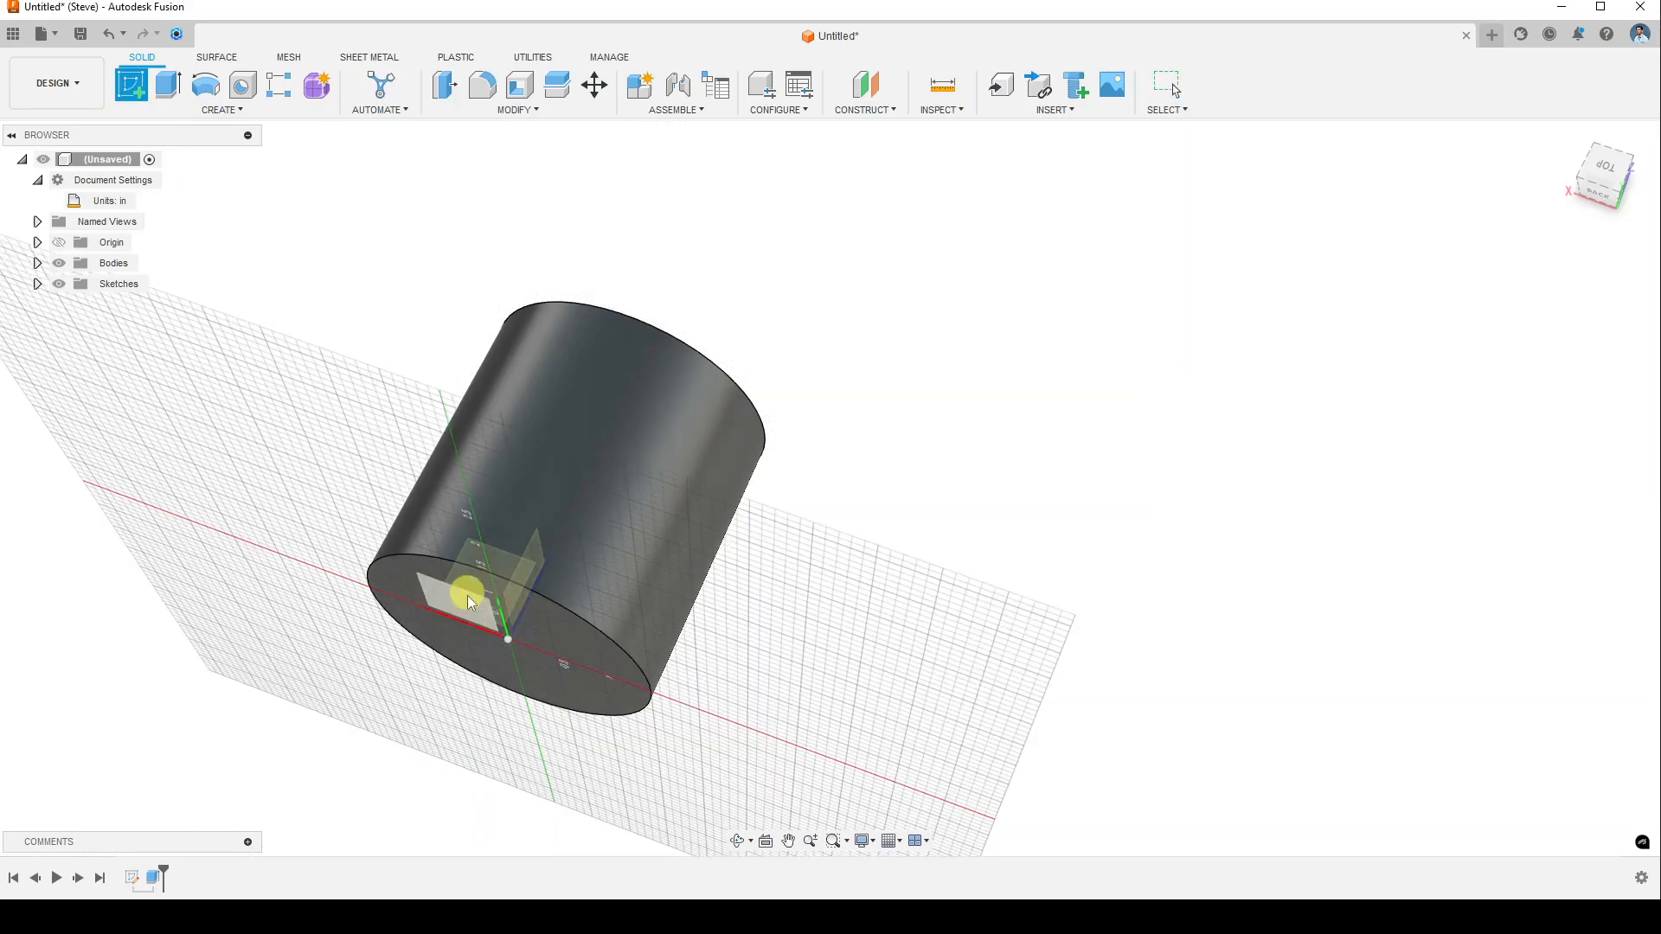
left_click(469, 597)
left_click(232, 62)
left_click(150, 89)
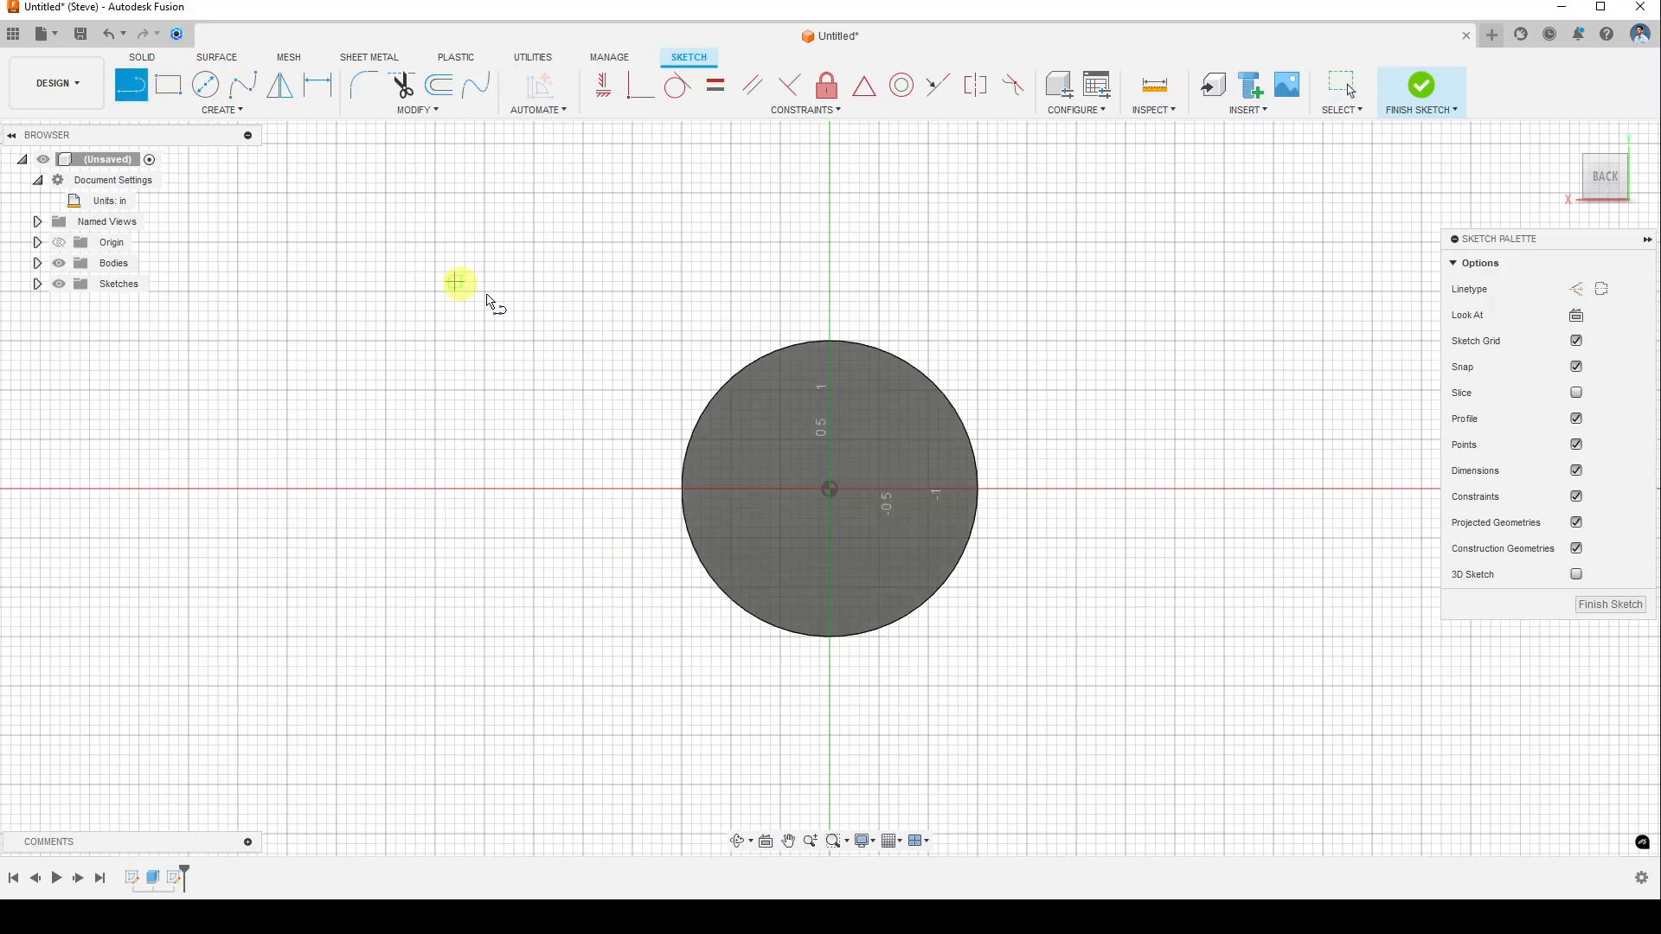
scroll(643, 403, "down", 1)
scroll(647, 405, "up", 6)
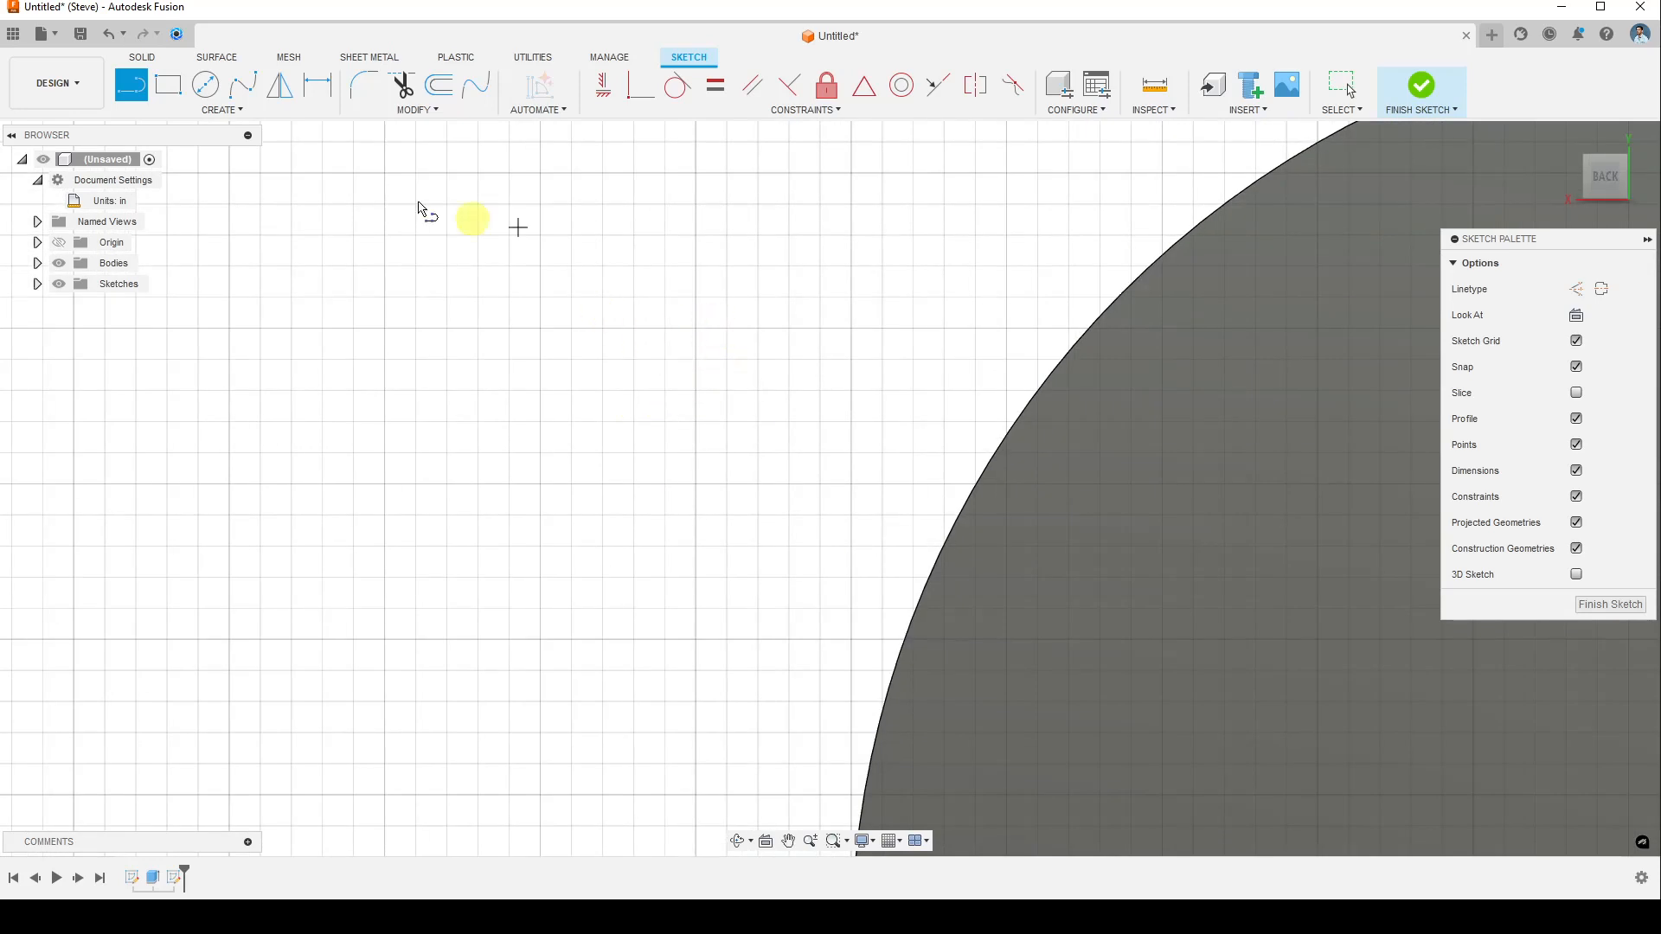
- Check the grid and snap options, and finish the sketch without drawing anything
left_click(899, 841)
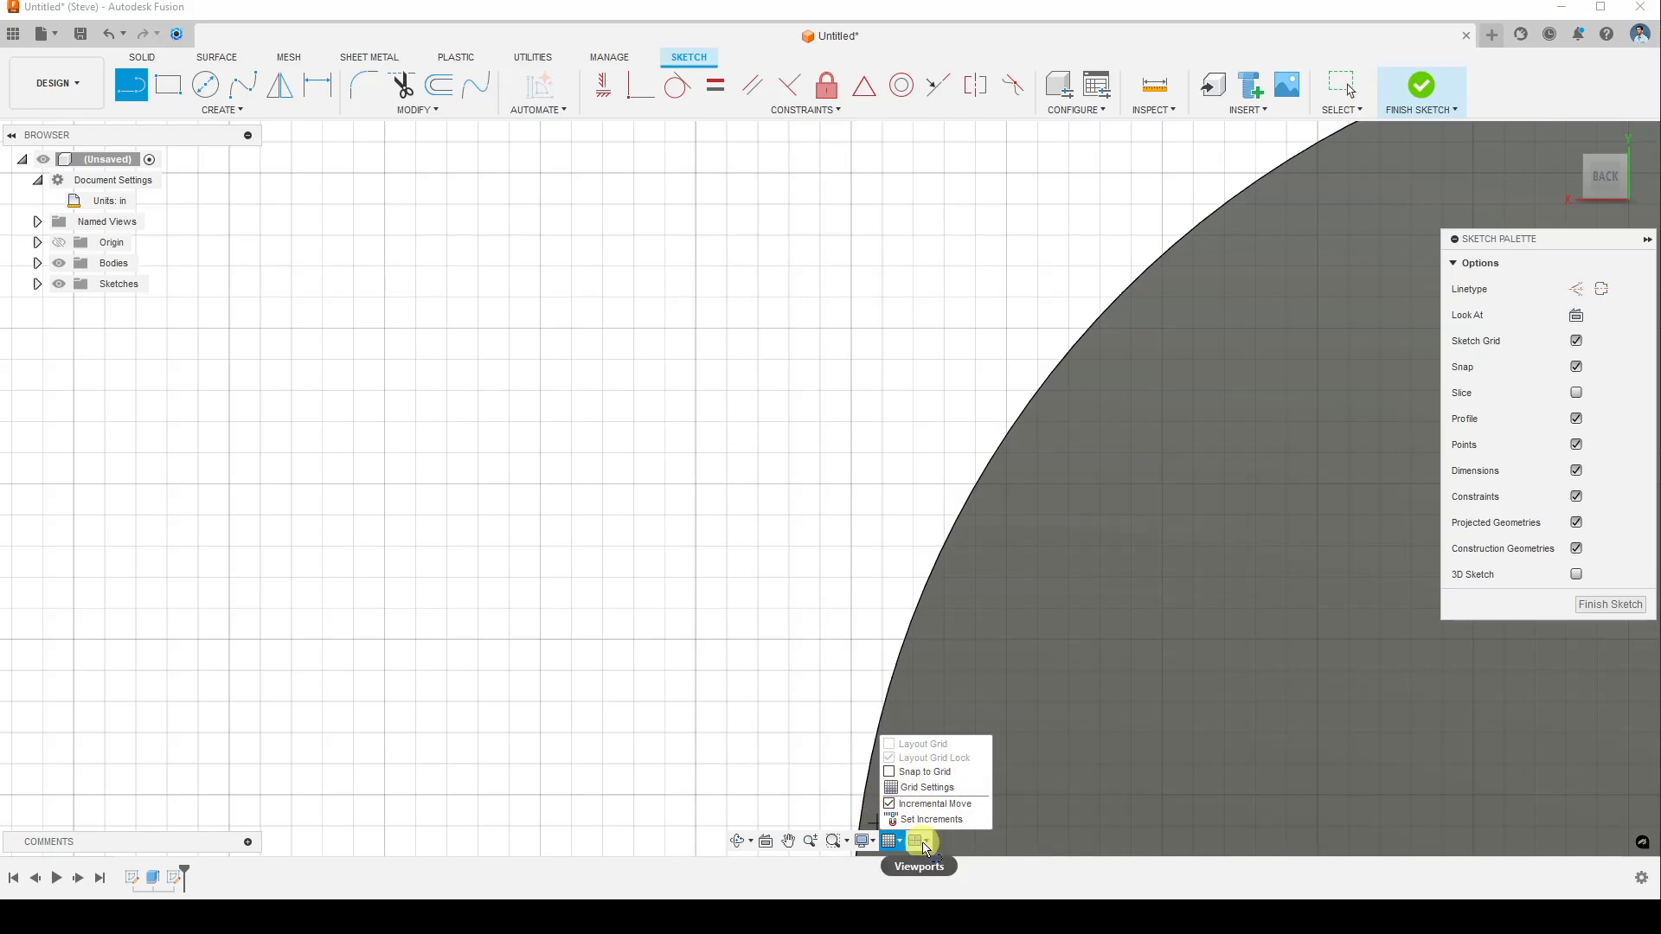
scroll(810, 840, "up", 1)
scroll(837, 789, "down", 6)
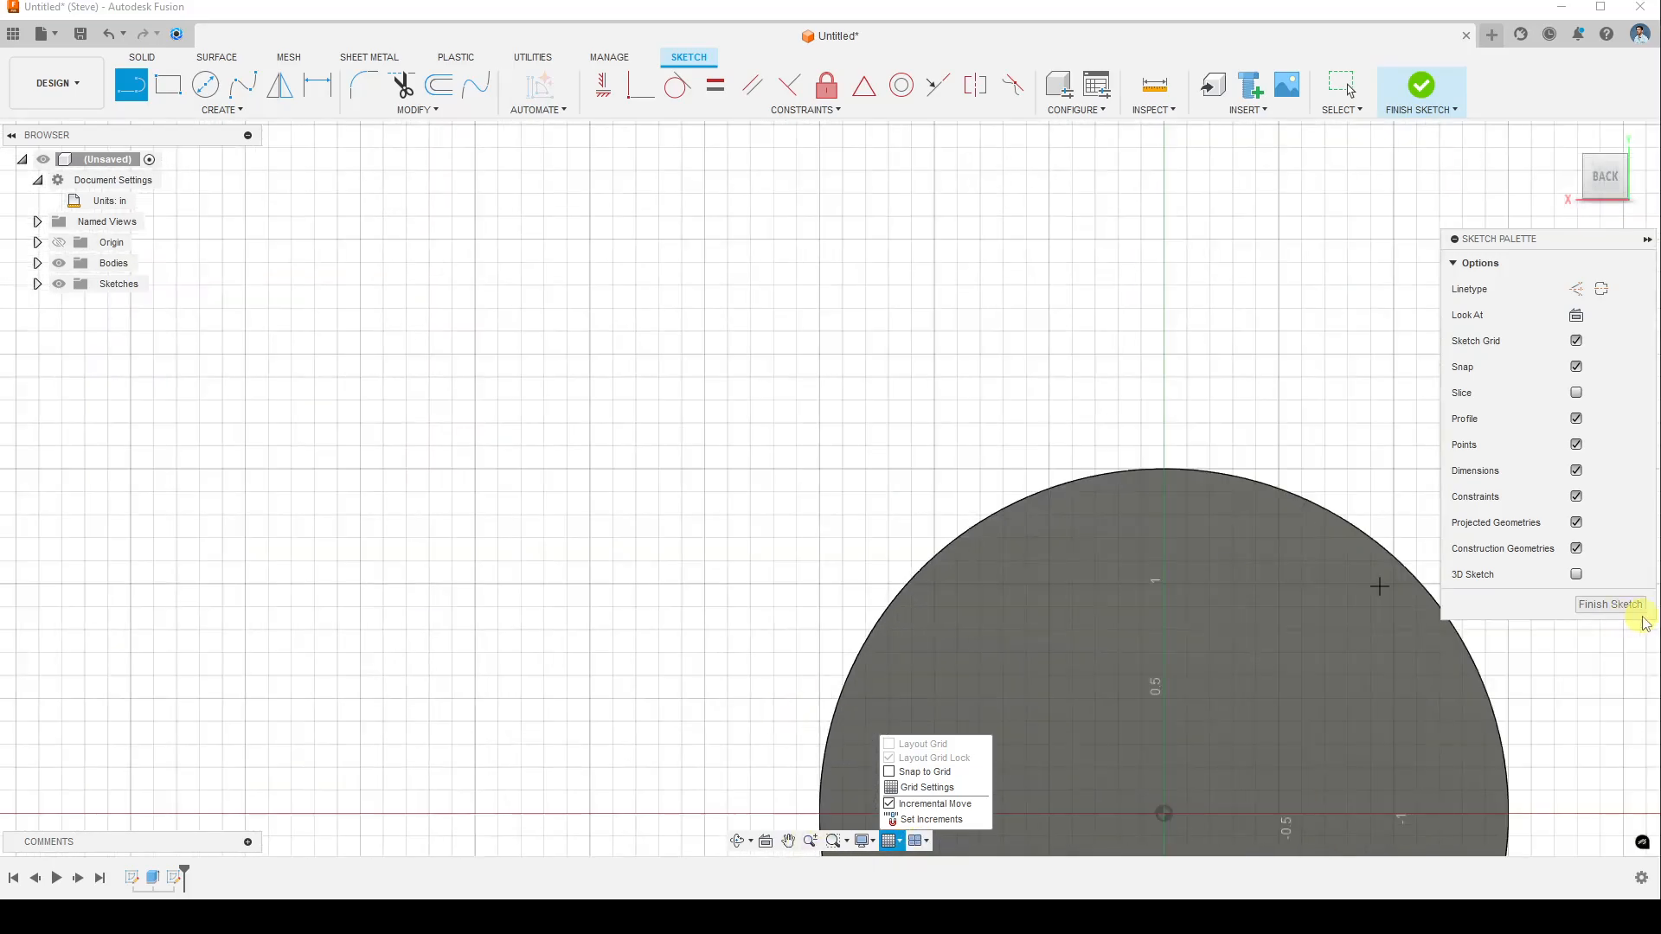
left_click(1610, 605)
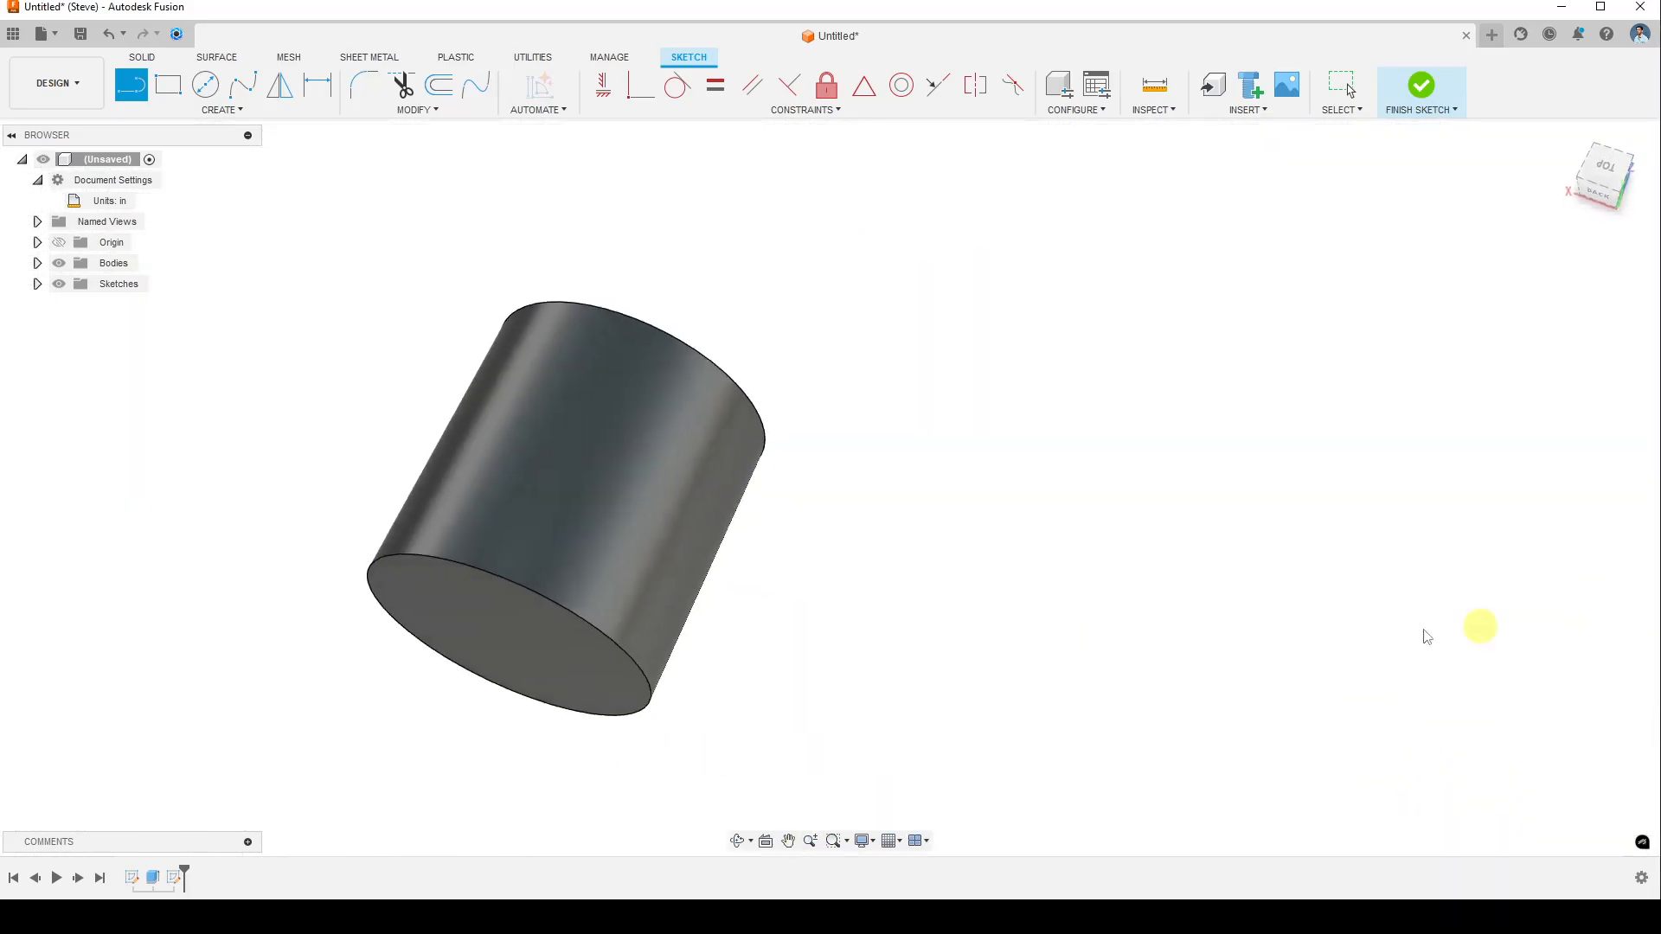
- Apply a 0.5 in constant-radius fillet to the circular edge of the cylinder's front end
middle_click_drag(881, 623, 765, 708, "shift")
middle_click_drag(458, 577, 503, 664, "shift")
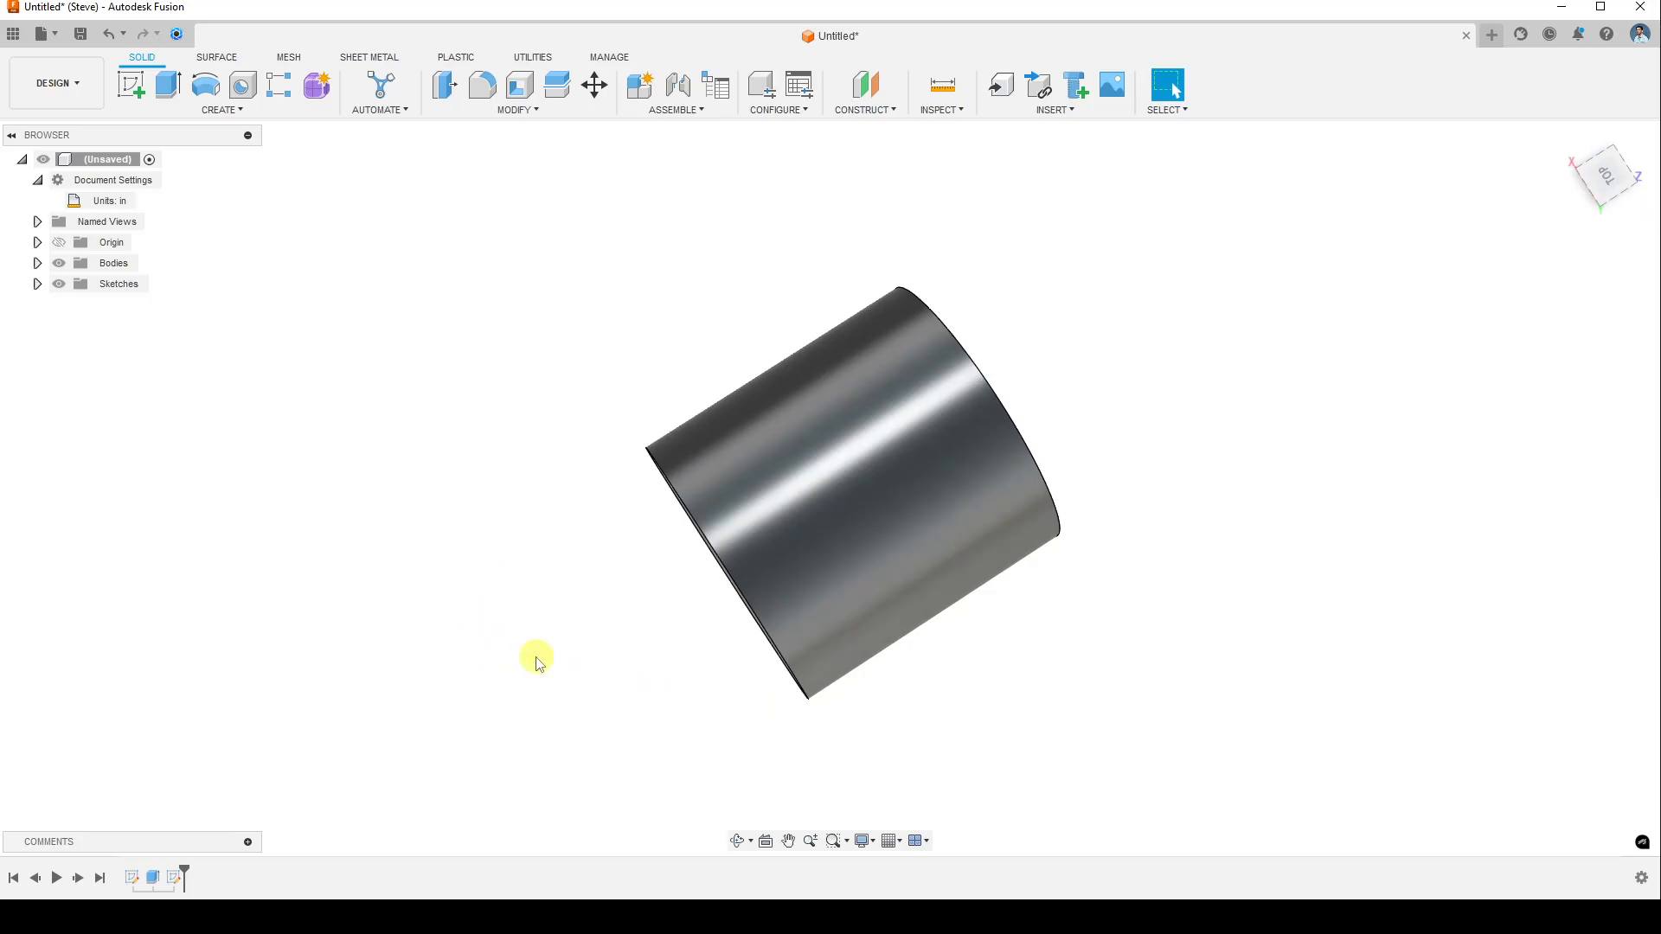
mouse_move(474, 588)
middle_mouse_down("shift")
mouse_move(537, 474)
mouse_move(537, 612)
mouse_move(448, 562)
mouse_move(320, 611)
mouse_move(516, 575)
mouse_move(545, 597)
mouse_move(541, 640)
middle_mouse_up("shift")
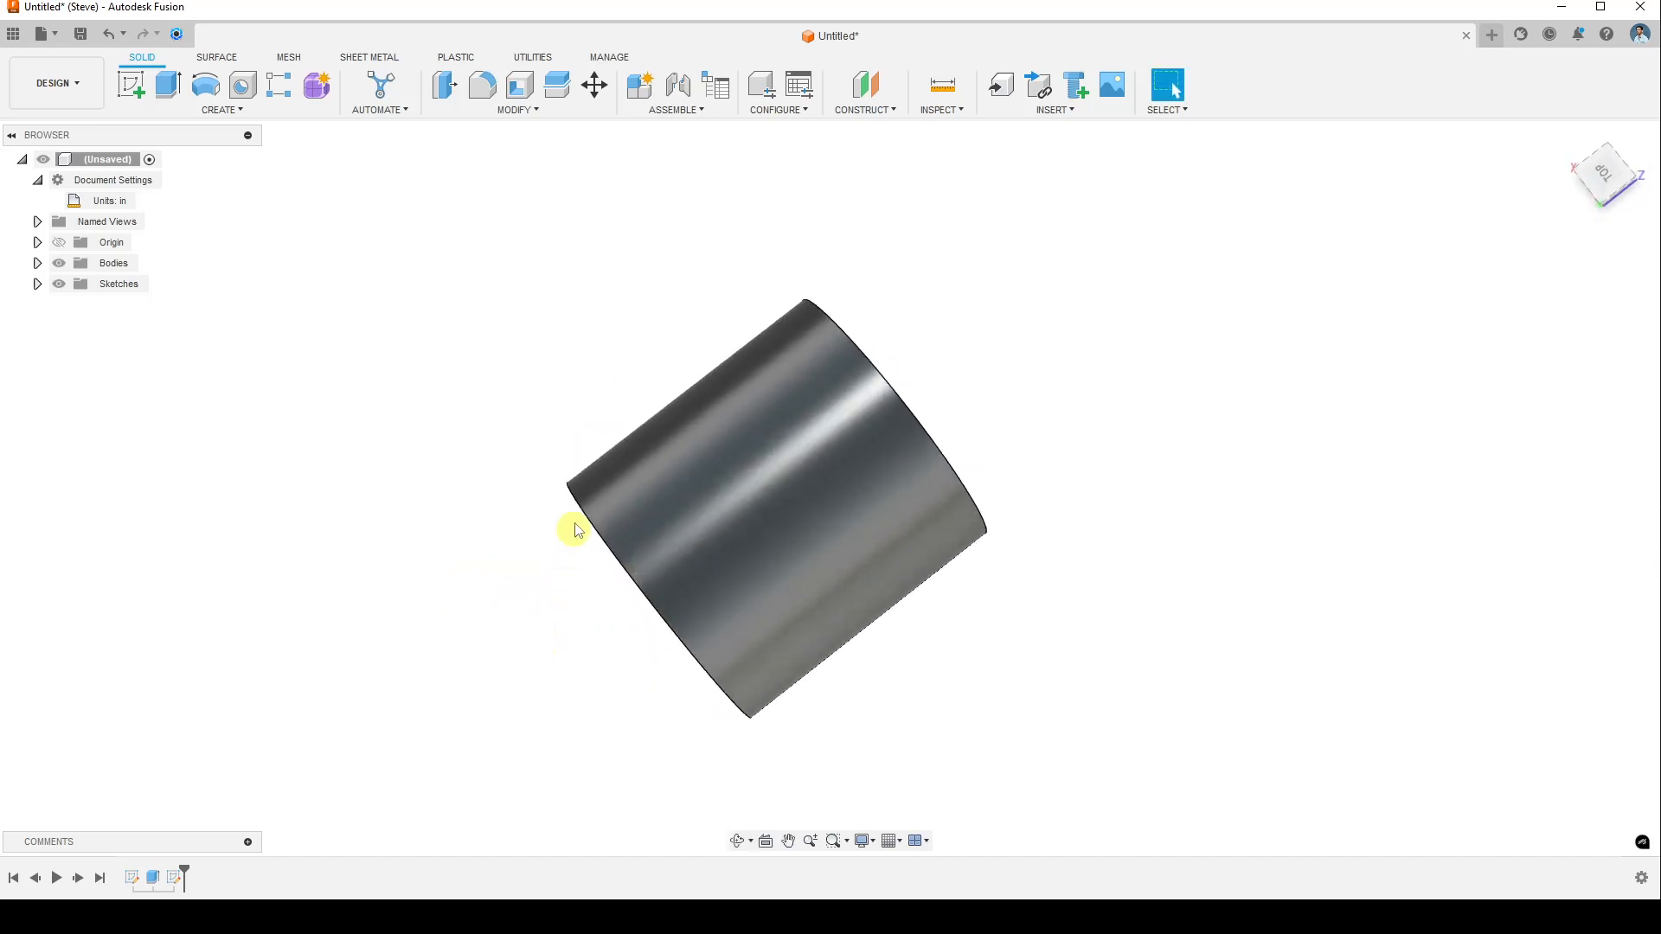
left_click(540, 111)
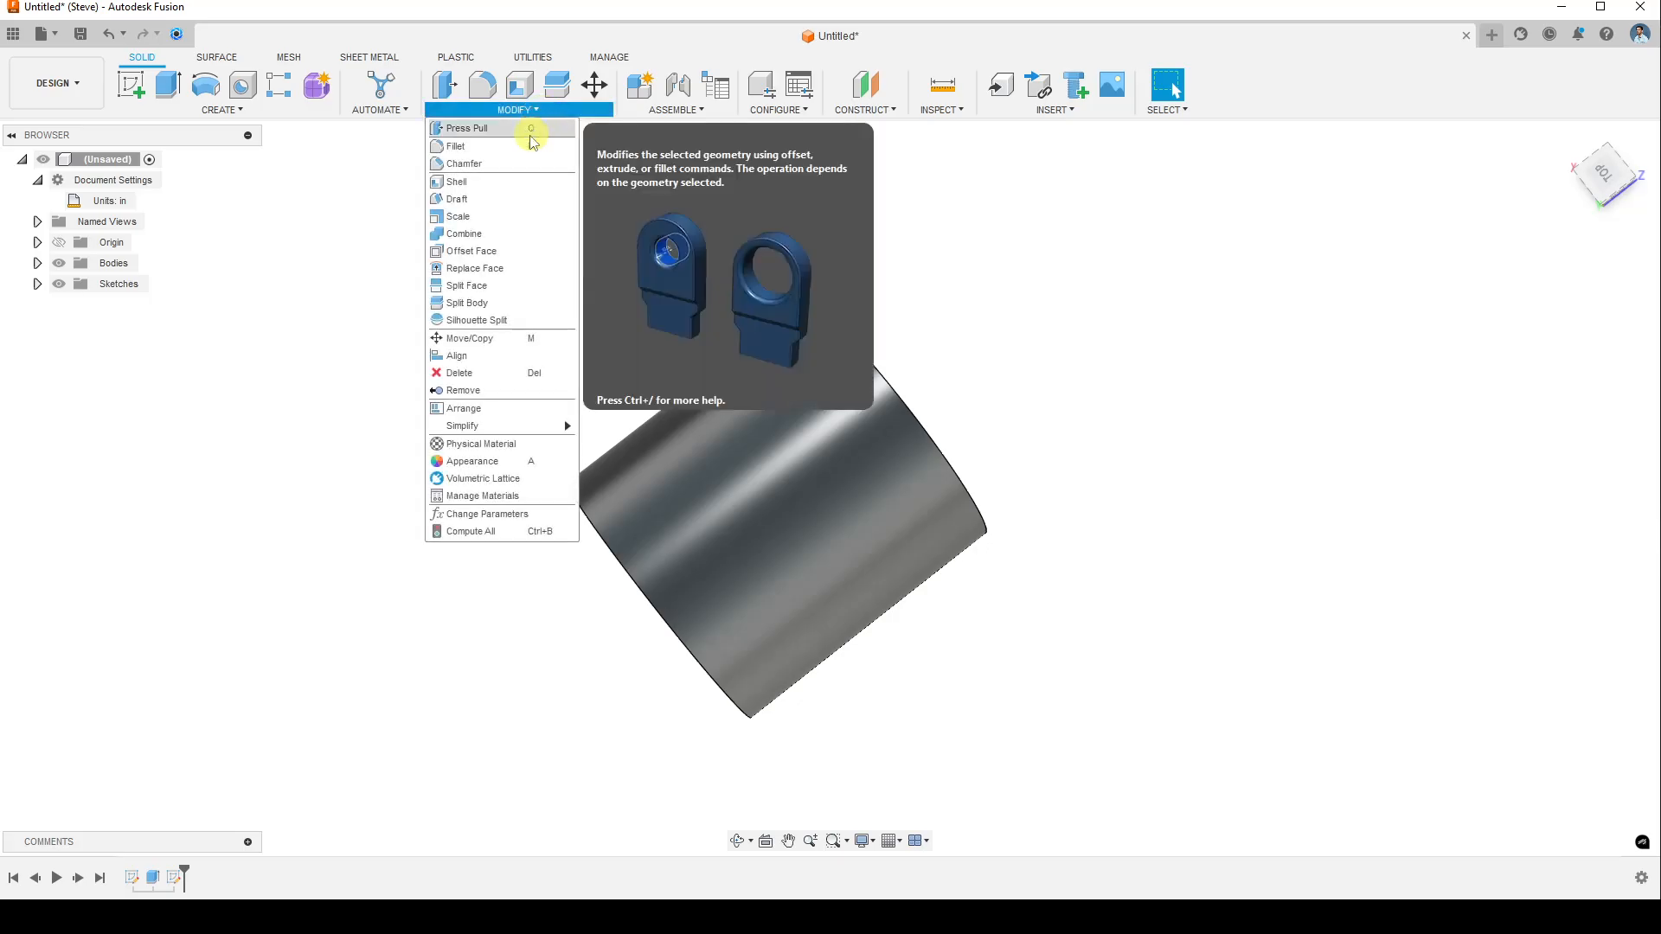
left_click(525, 149)
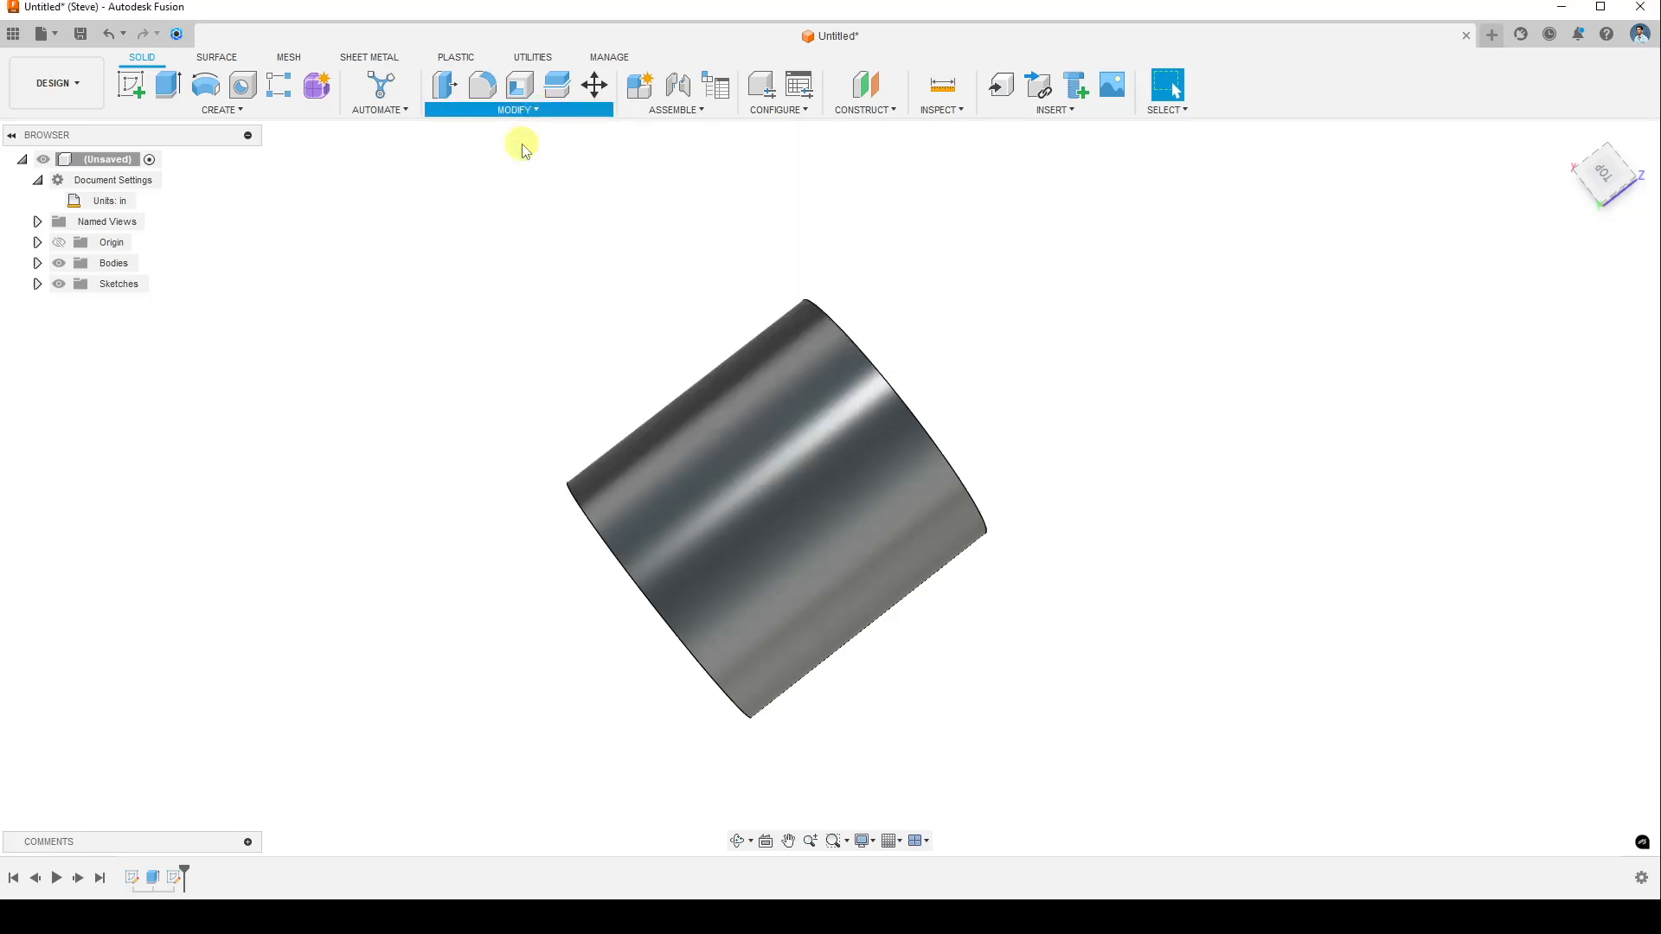
middle_click_drag(1105, 311, 963, 392, "shift")
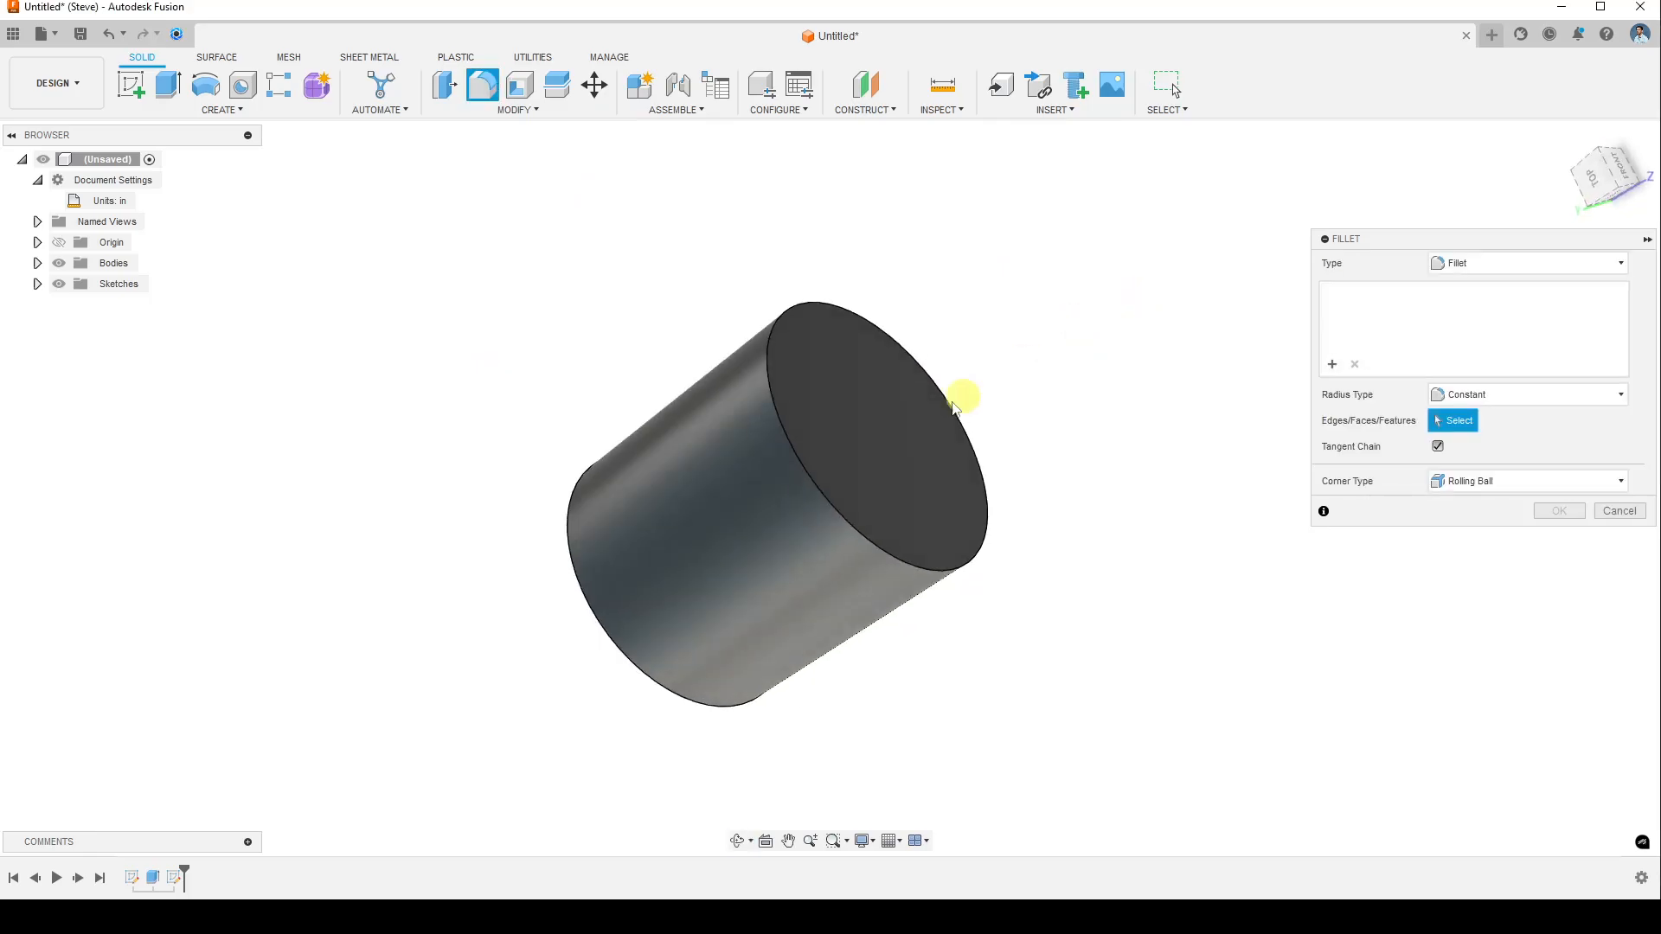
left_click(818, 482)
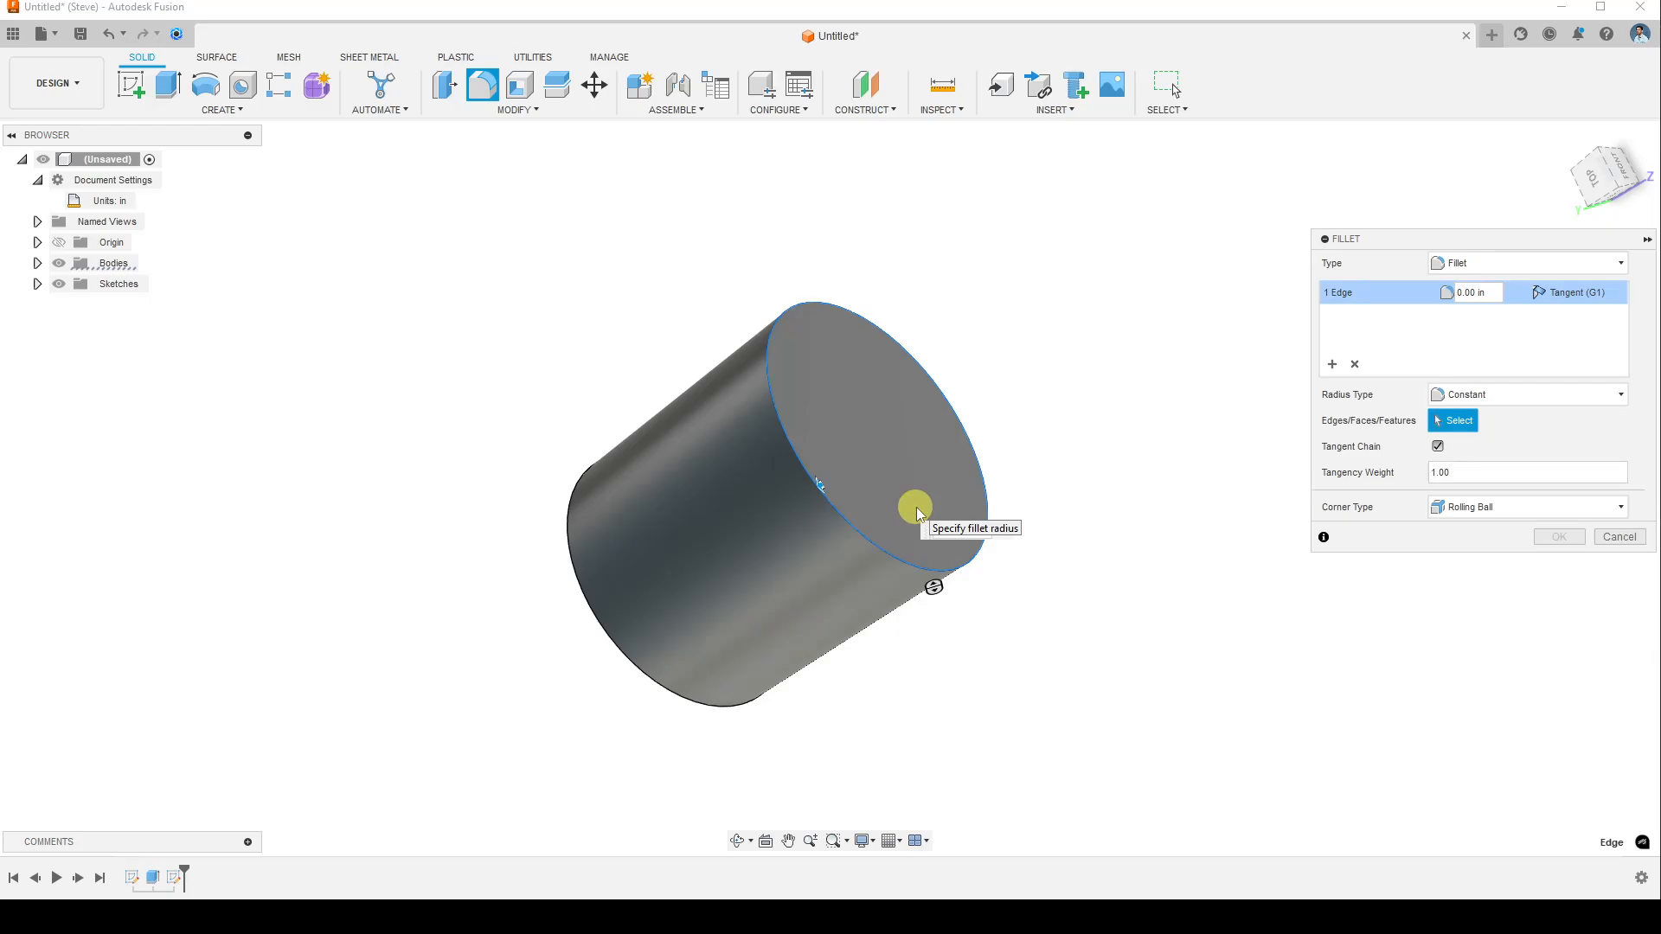
type(".5")
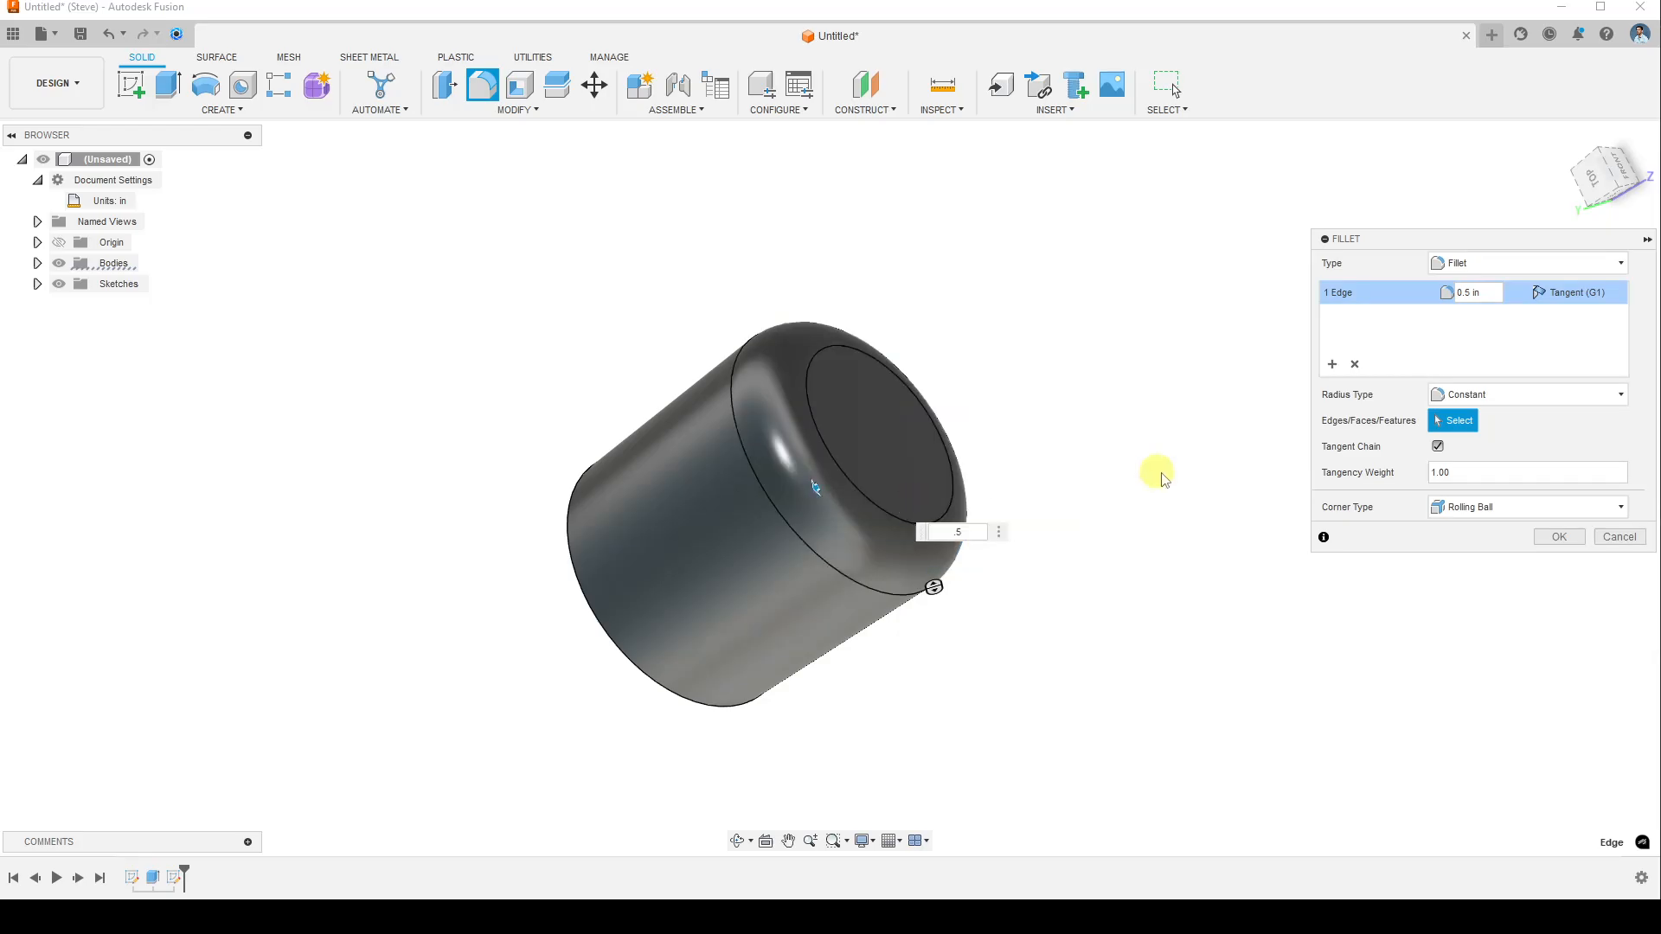
left_click(1571, 540)
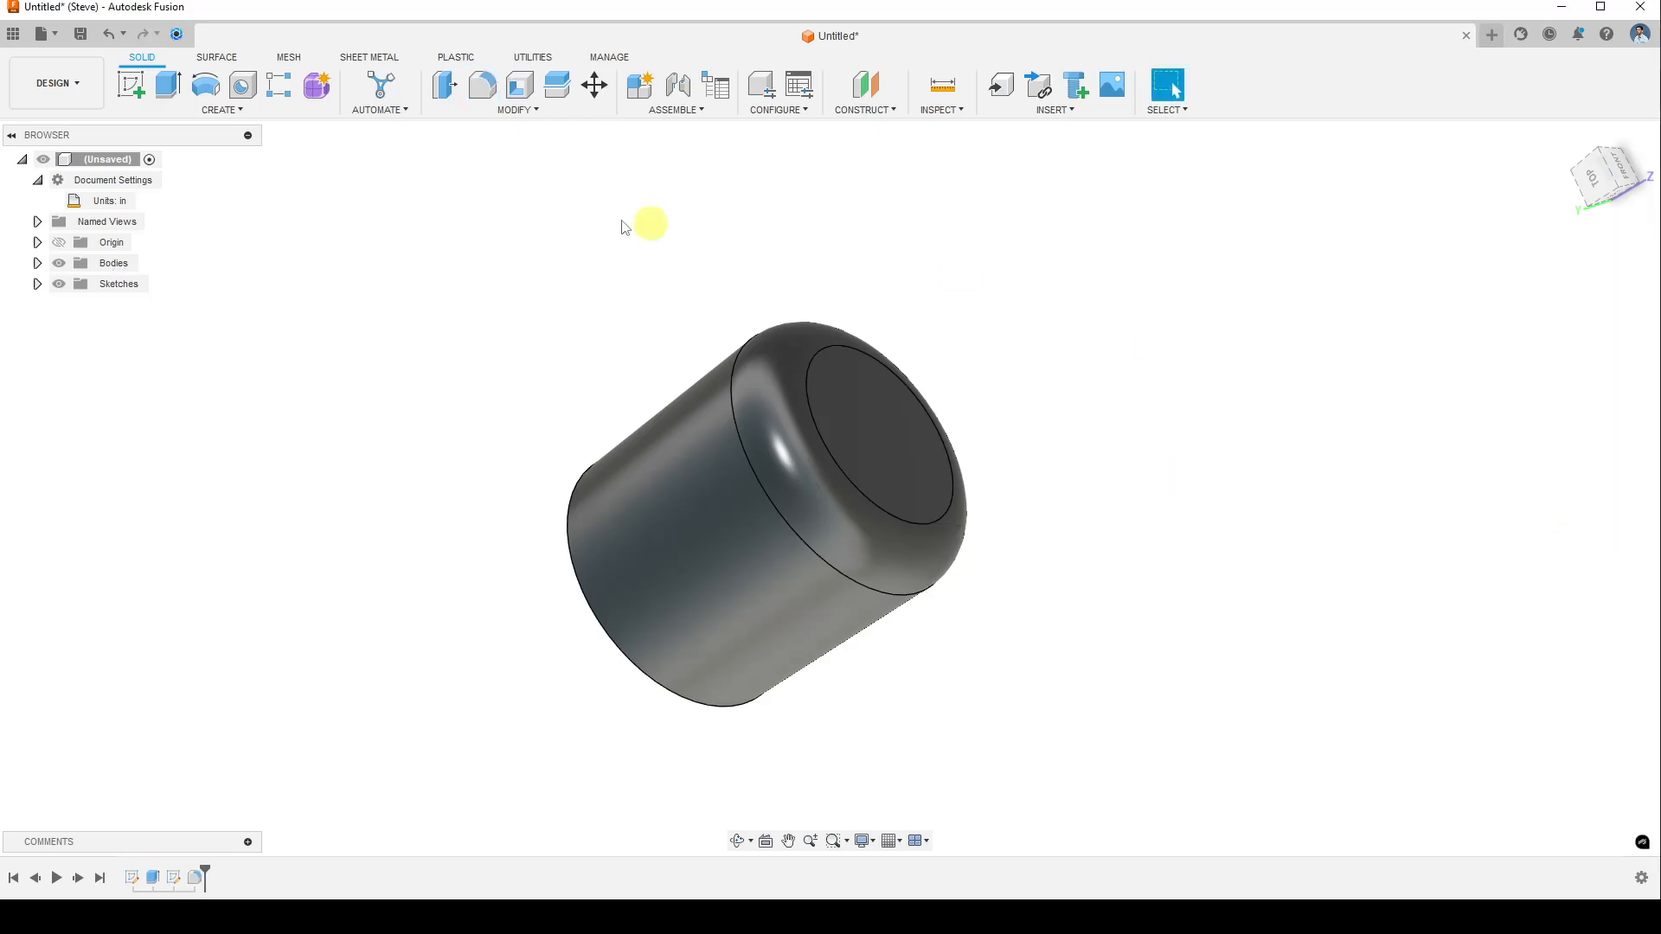
- Apply a 0.5 in equal-distance chamfer to the circular edge at the end opposite the fillet
left_click(516, 109)
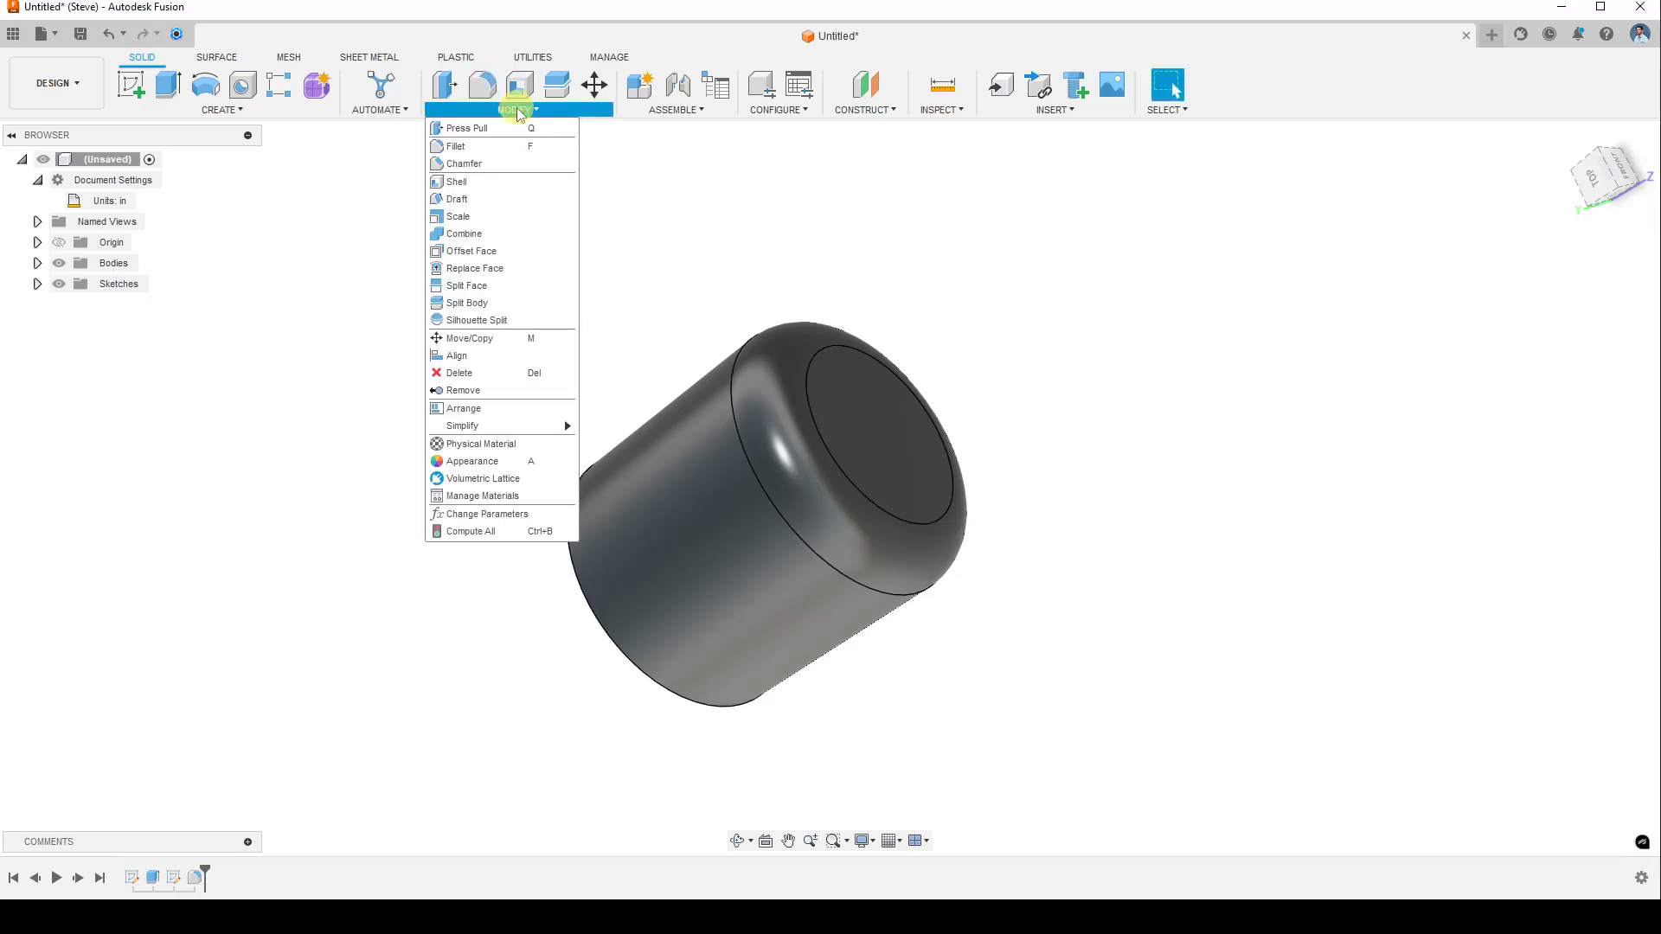
left_click(513, 164)
middle_click_drag(419, 430, 616, 510, "shift")
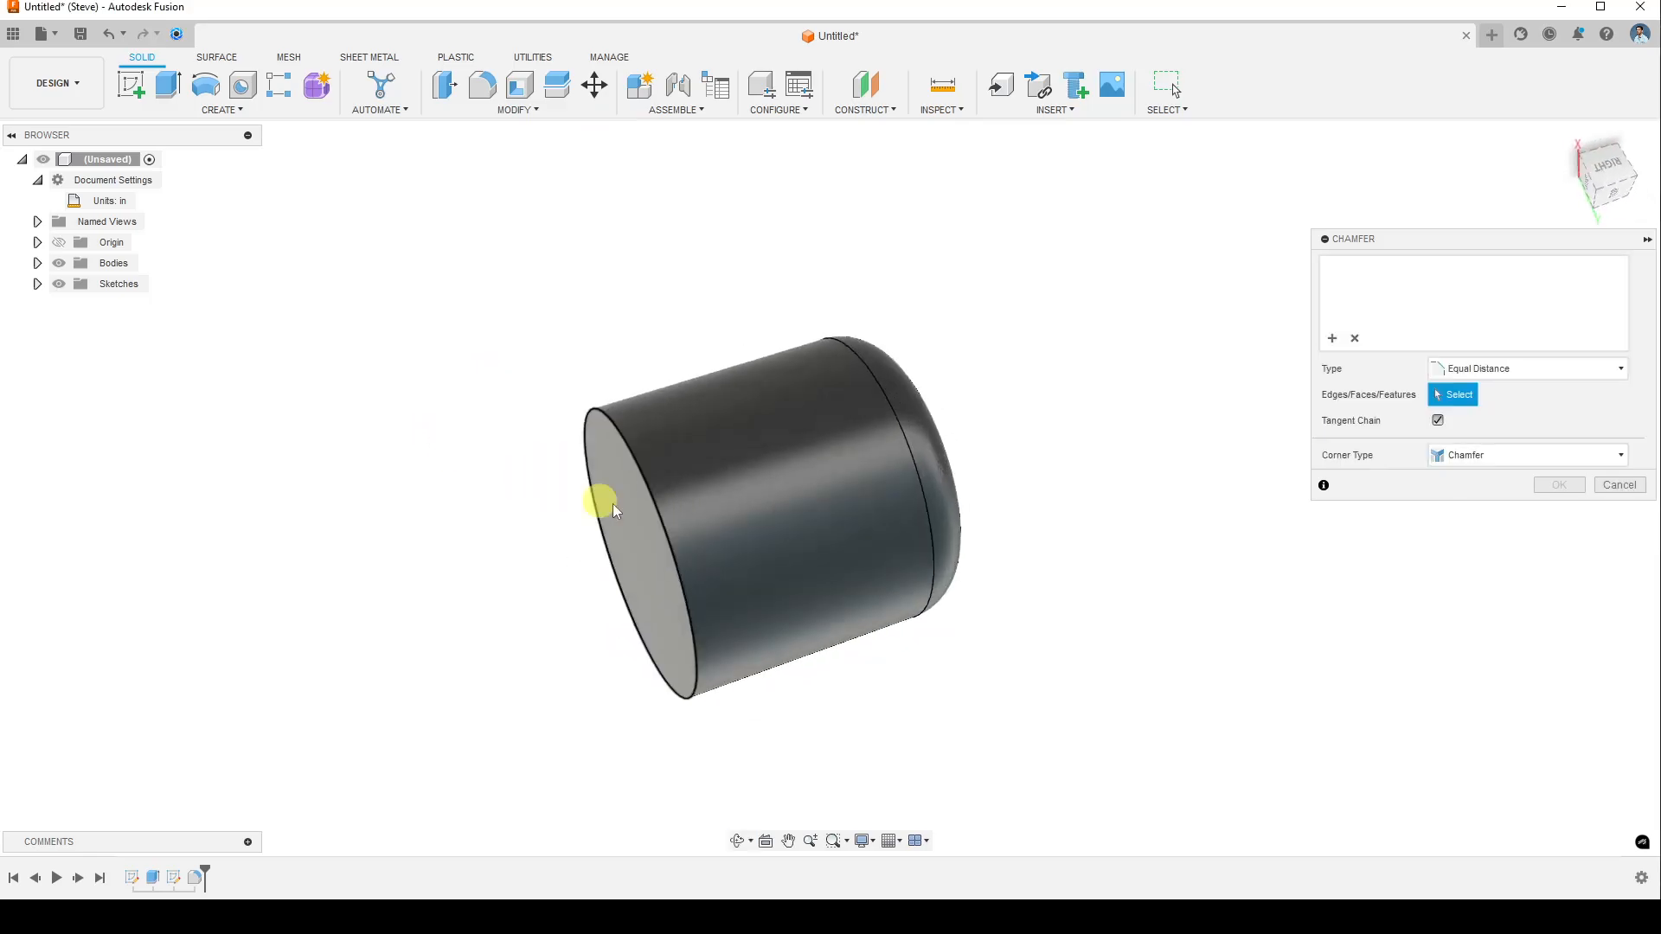
left_click(662, 518)
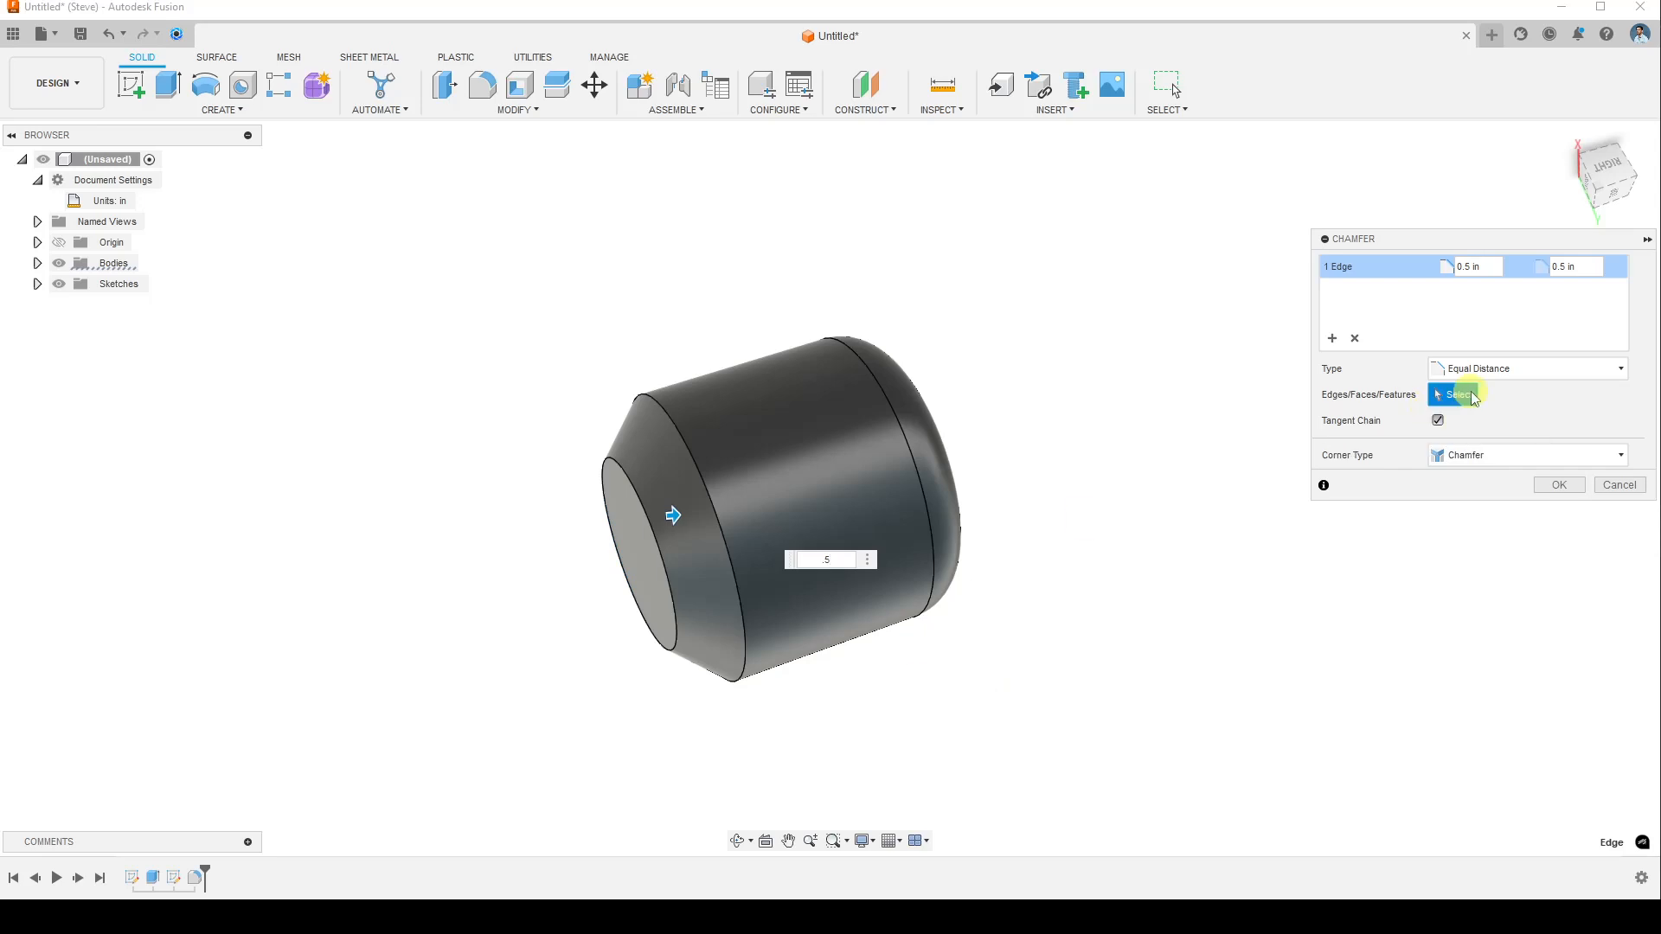
left_click(1559, 485)
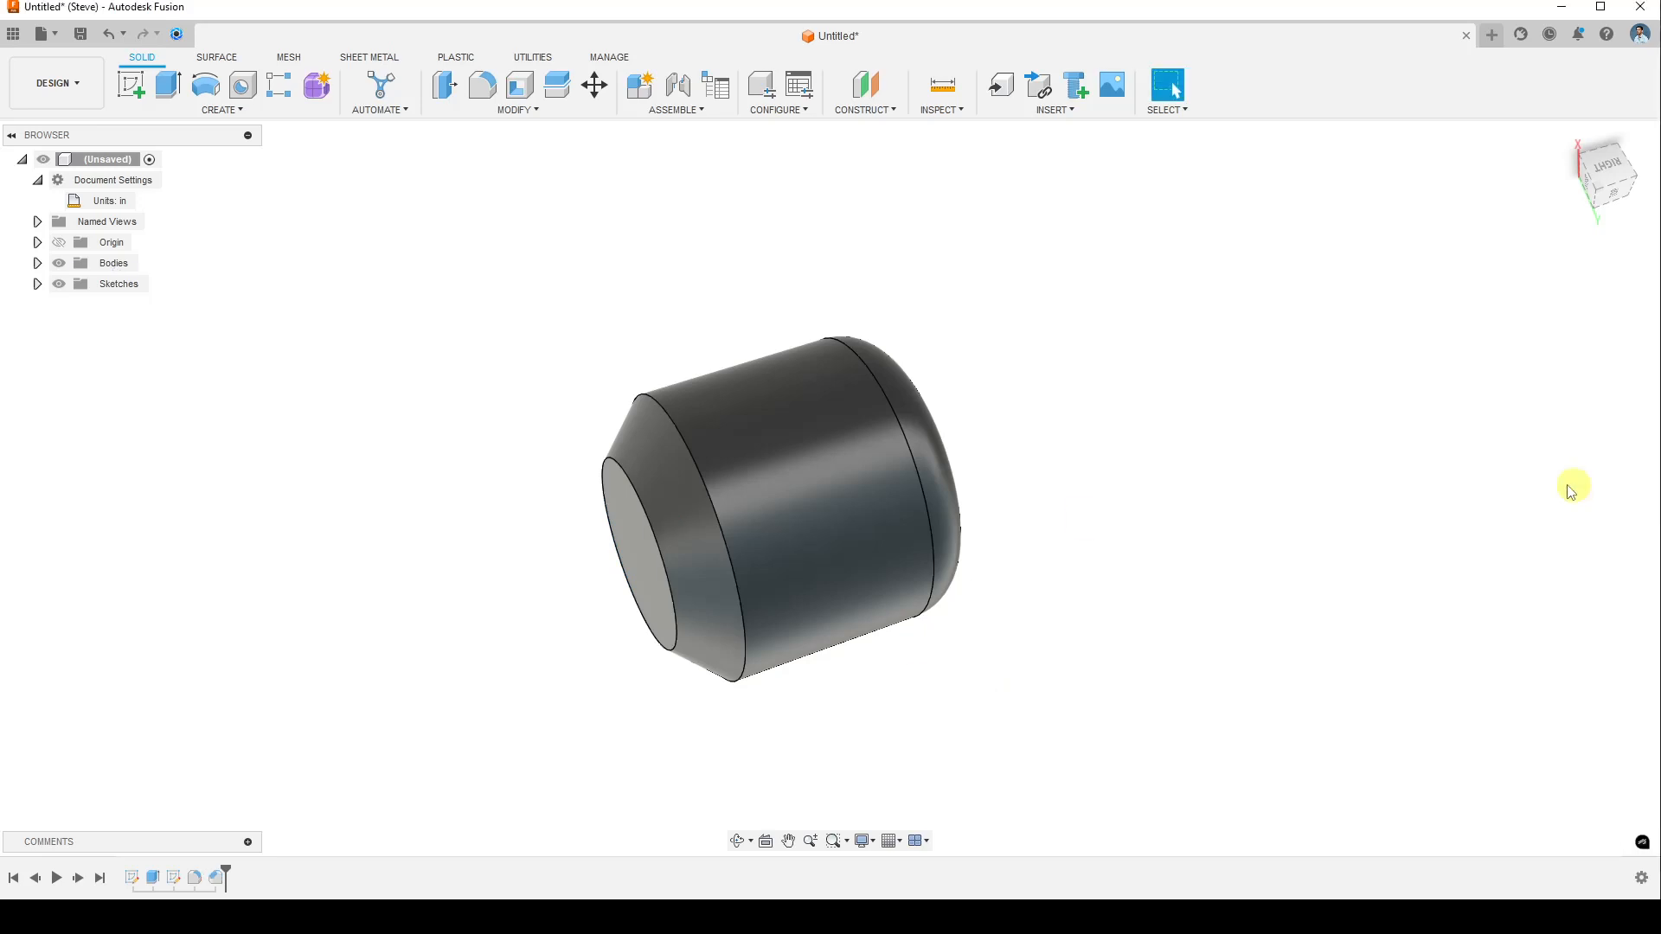
- Select the first sketch, the extrusion and the second sketch in the timeline to examine which geometry each one represents
middle_click_drag(1088, 404, 1116, 449, "shift")
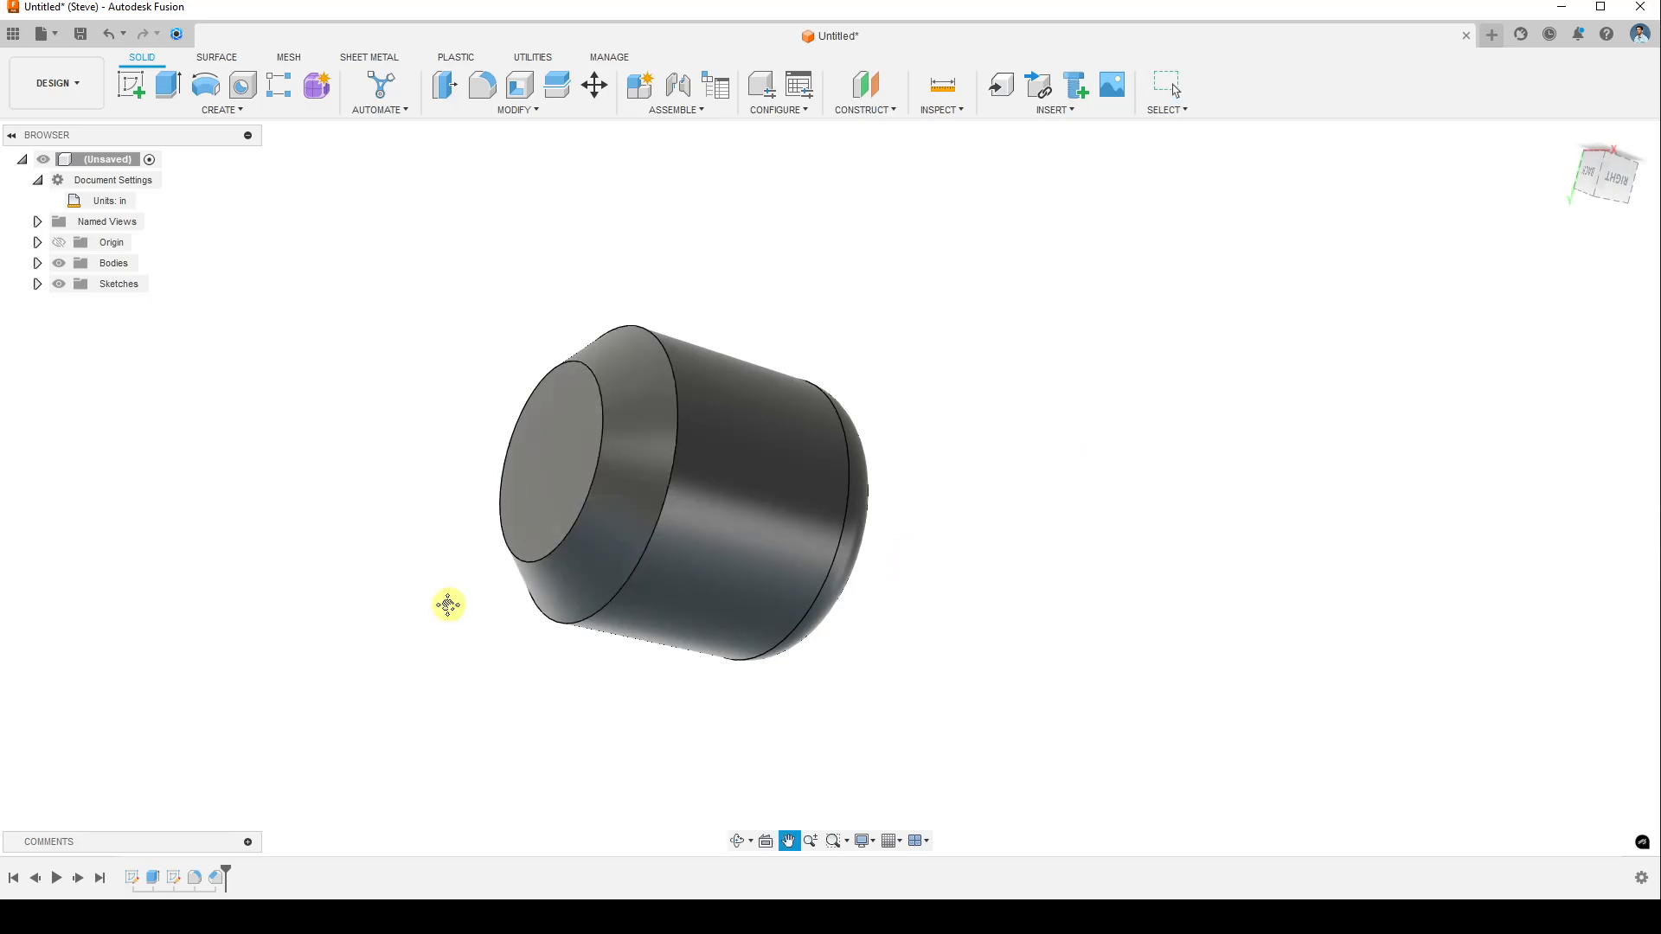
middle_click_drag(448, 605, 507, 605)
scroll(726, 538, "down", 2)
scroll(727, 537, "up", 4)
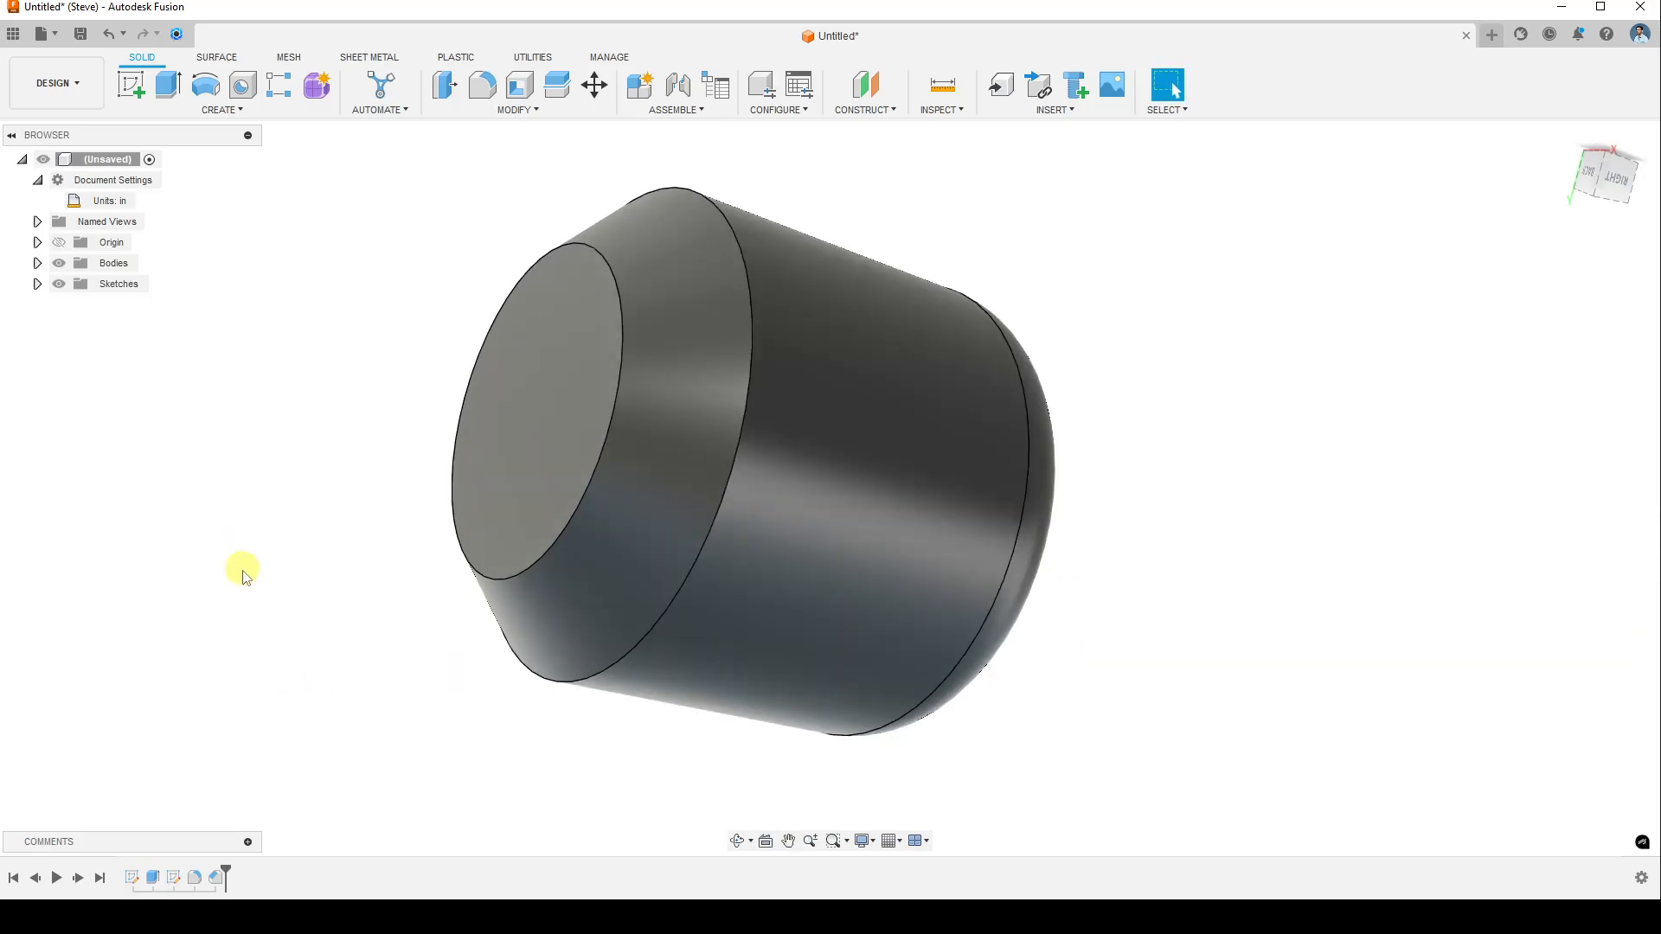
left_click(143, 882)
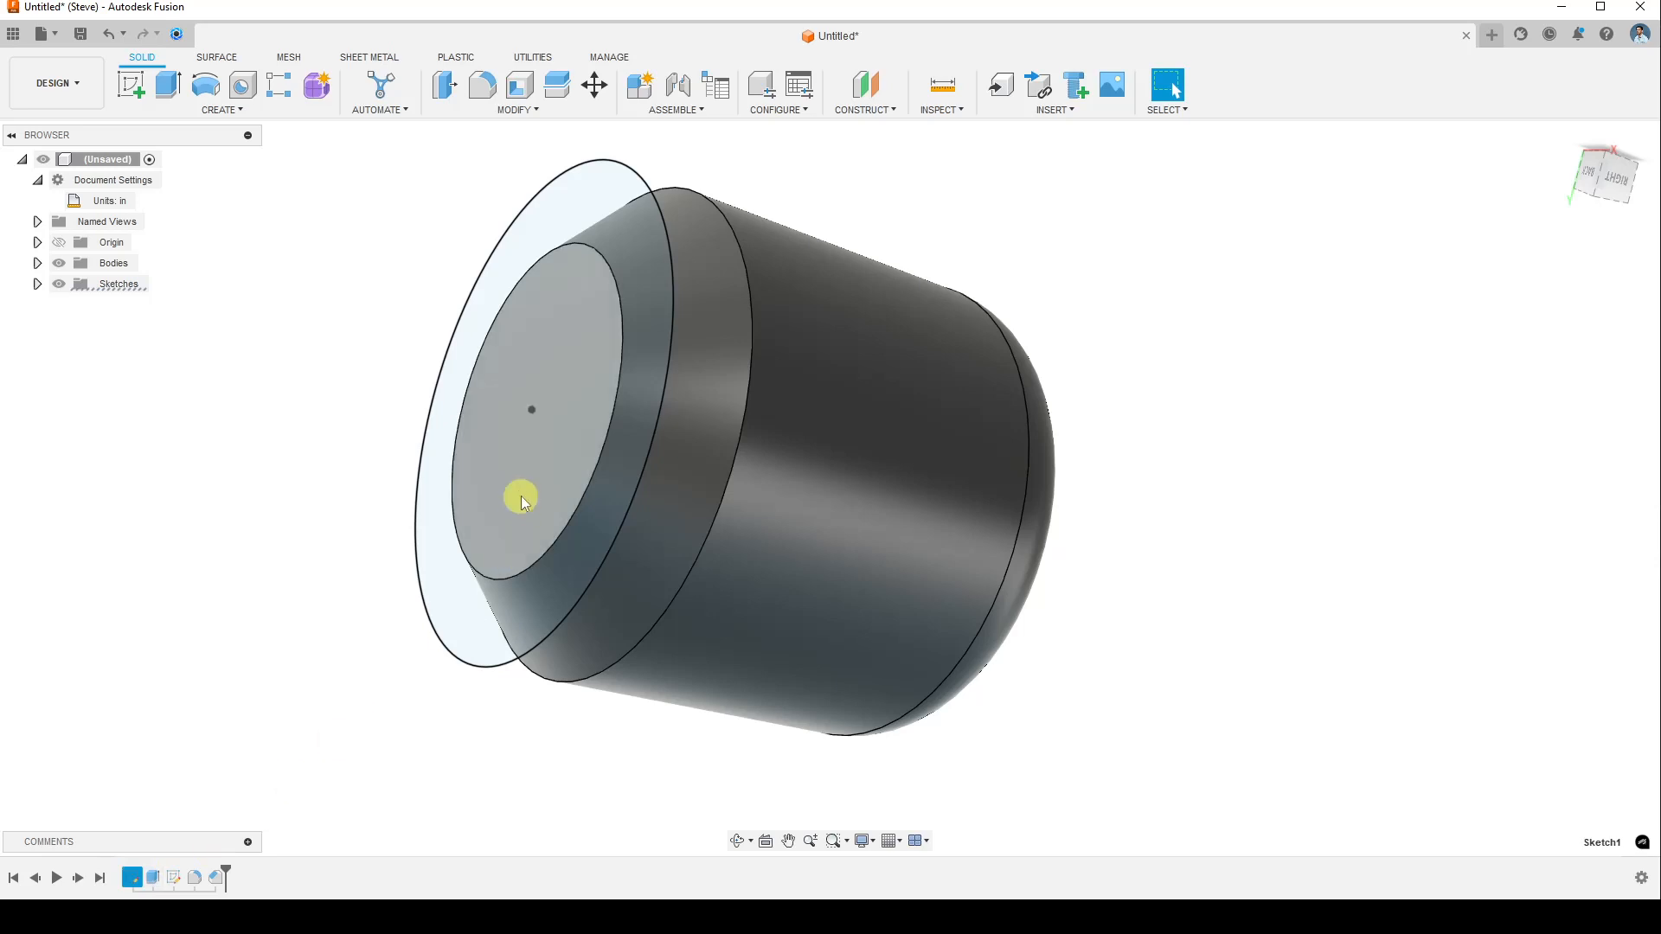
left_click(160, 882)
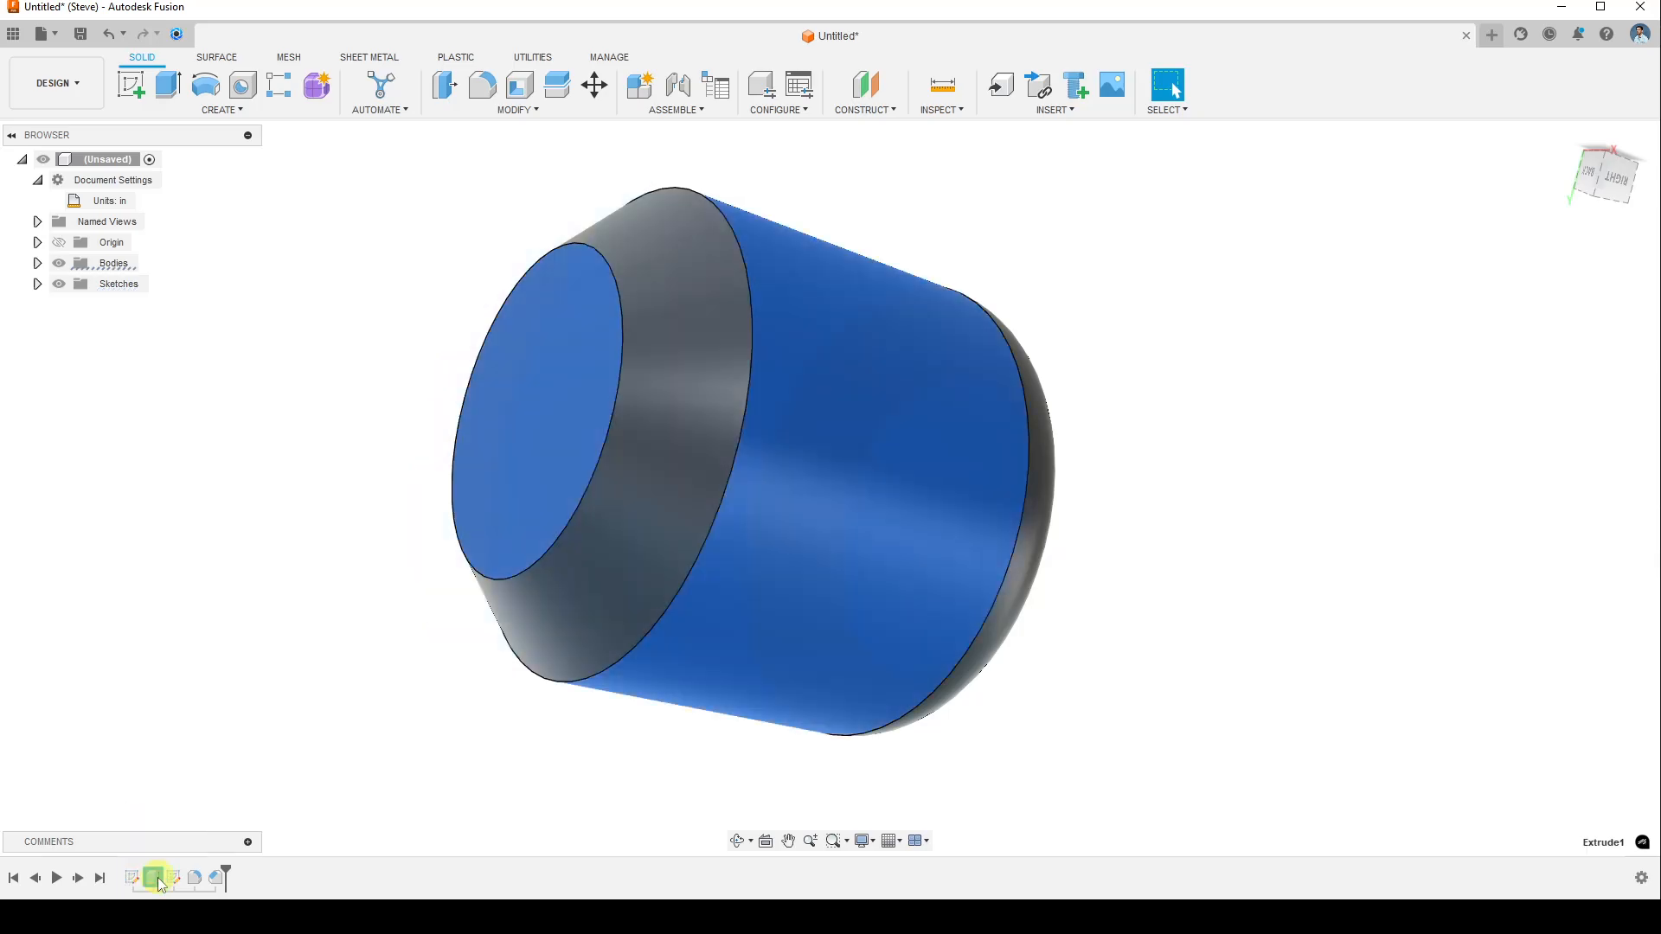
left_click(864, 444)
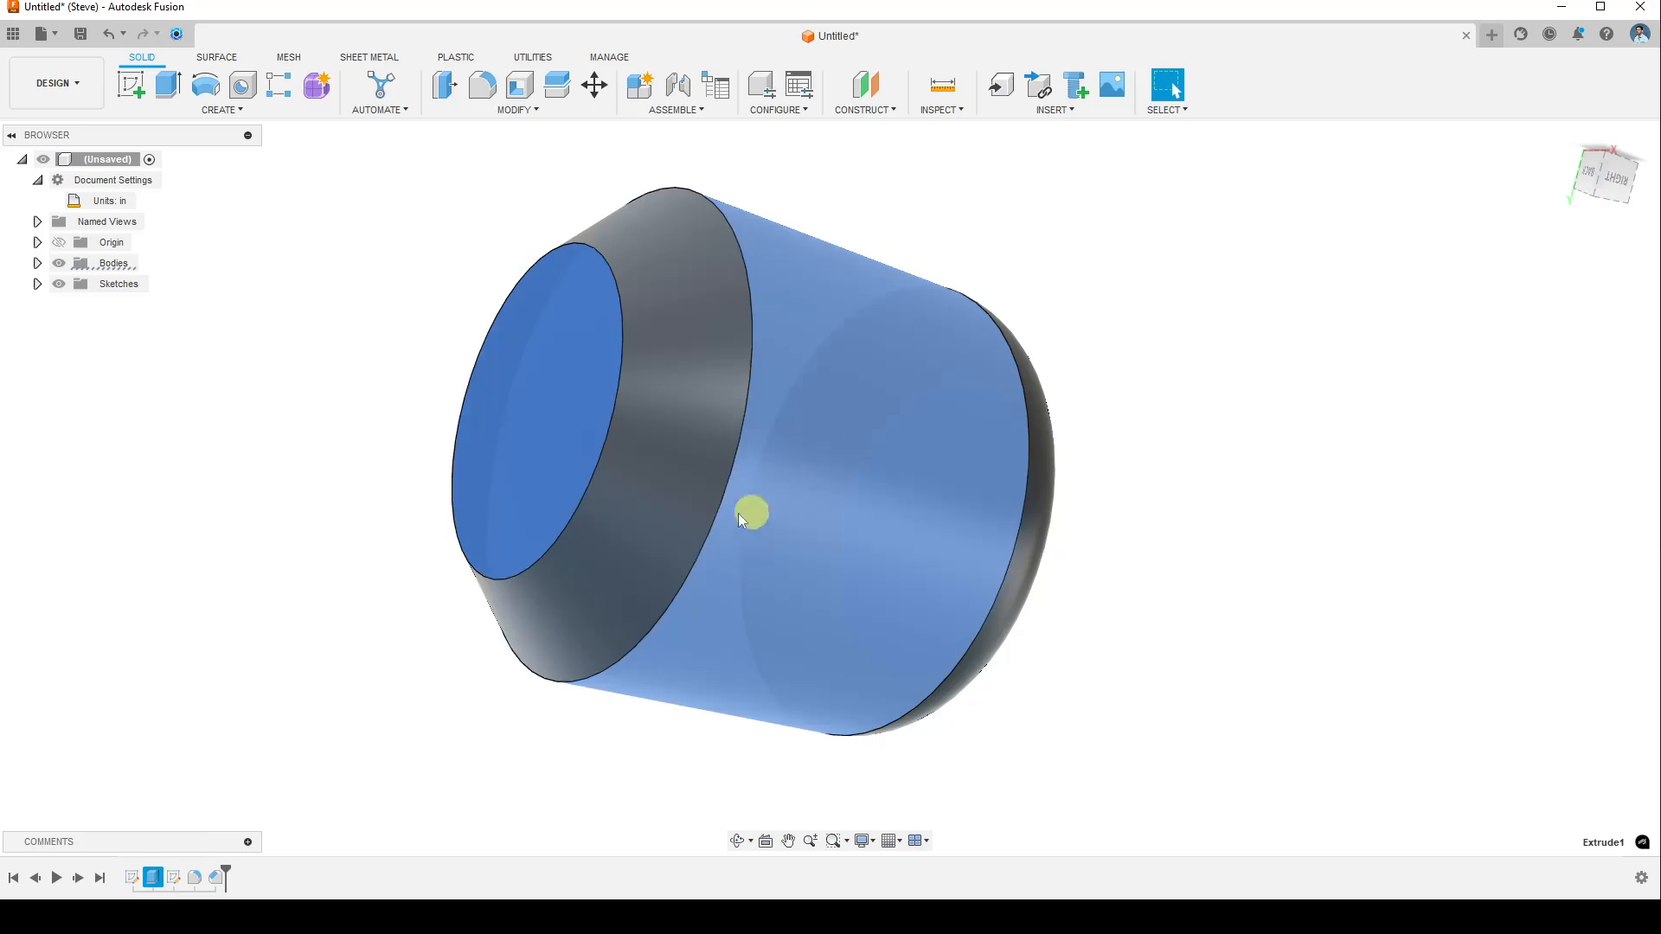
left_click(175, 876)
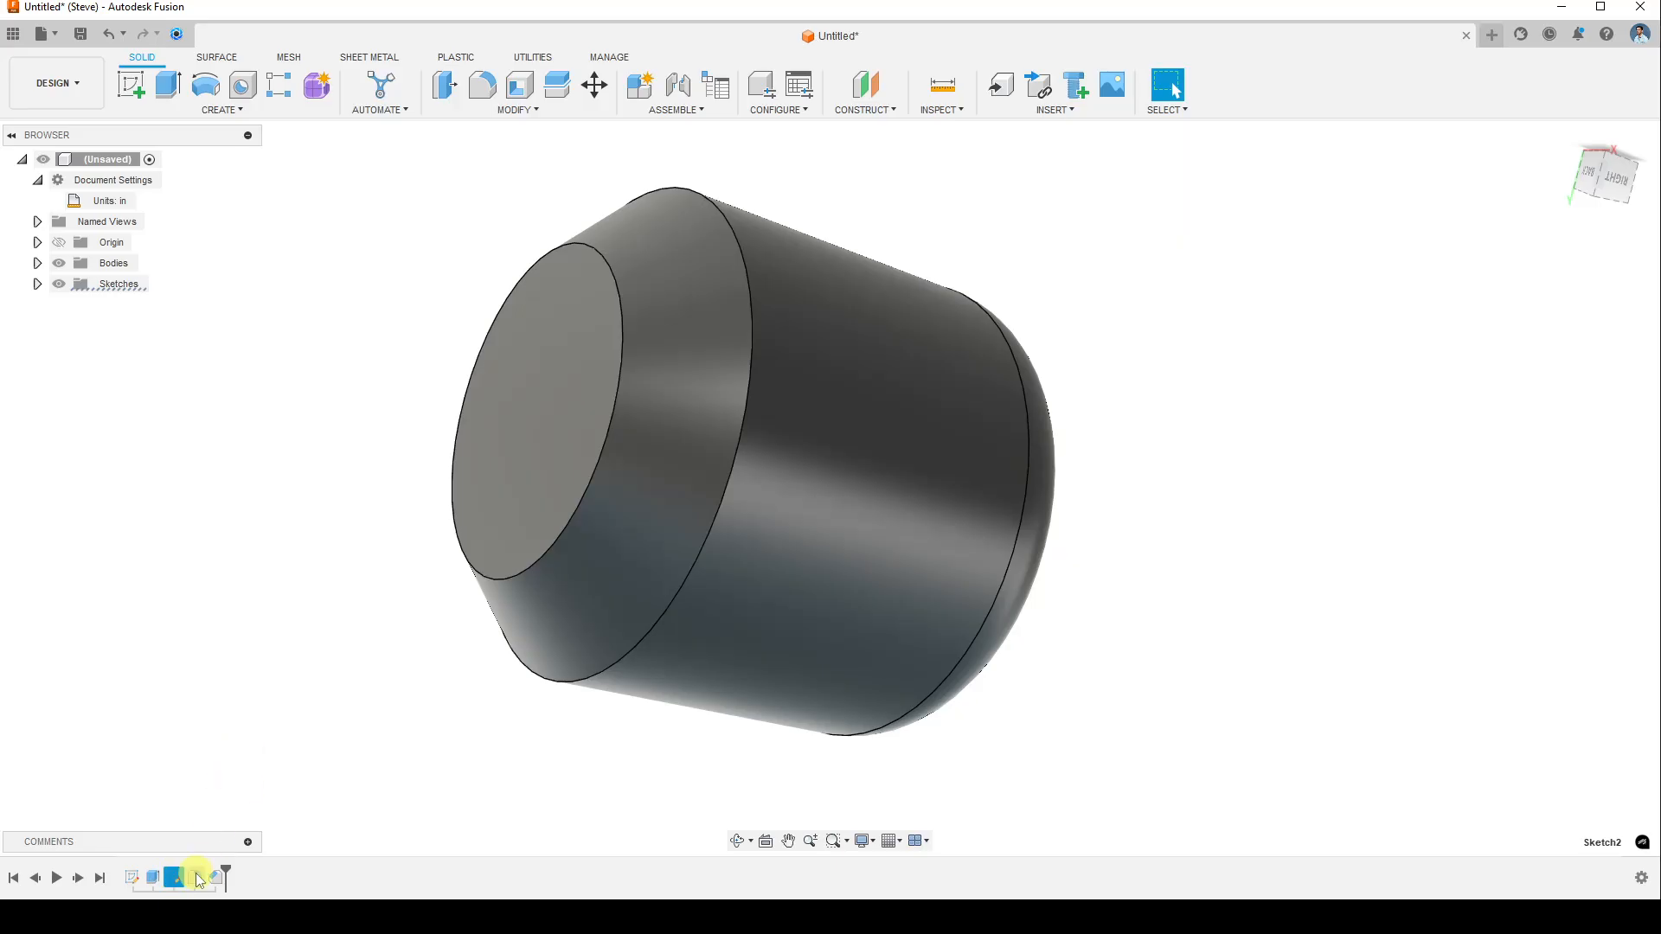
- Select the fillet and the chamfer in the timeline to view their faces on the model, and clear the selection
left_click(199, 879)
middle_click_drag(1105, 631, 653, 785, "shift")
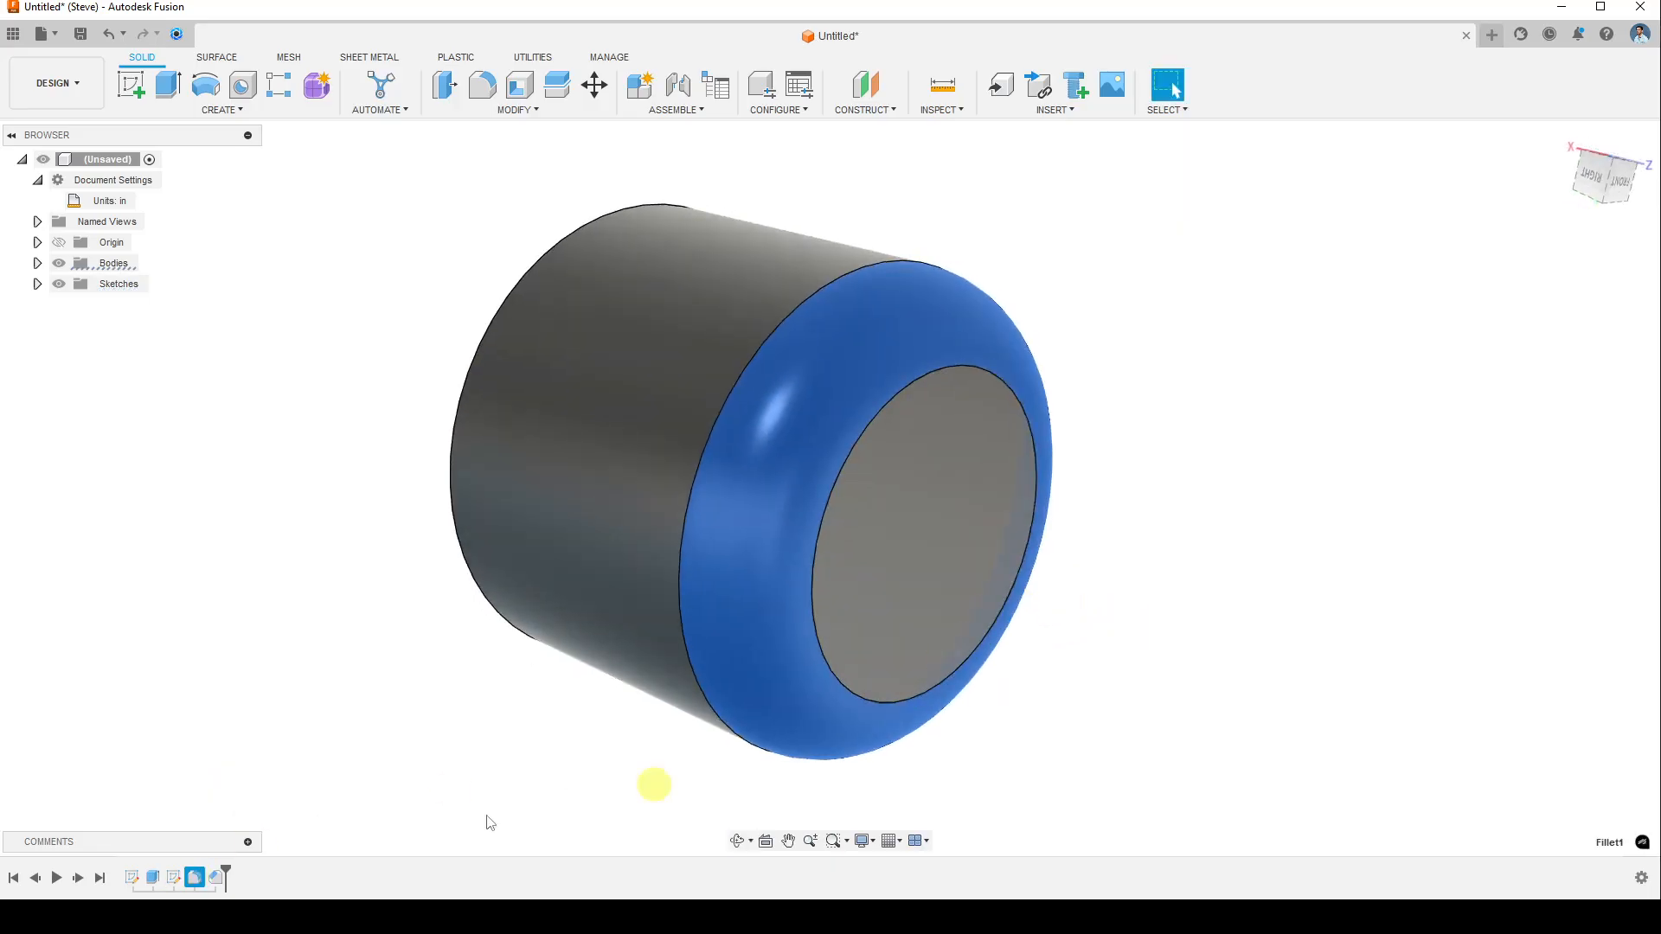
left_click(220, 879)
middle_click_drag(333, 611, 413, 629, "shift")
key("Escape")
left_click(1313, 368)
- Select the chamfered face on the model to identify its corresponding feature in the timeline
scroll(1306, 376, "up", 2)
scroll(1306, 376, "down", 3)
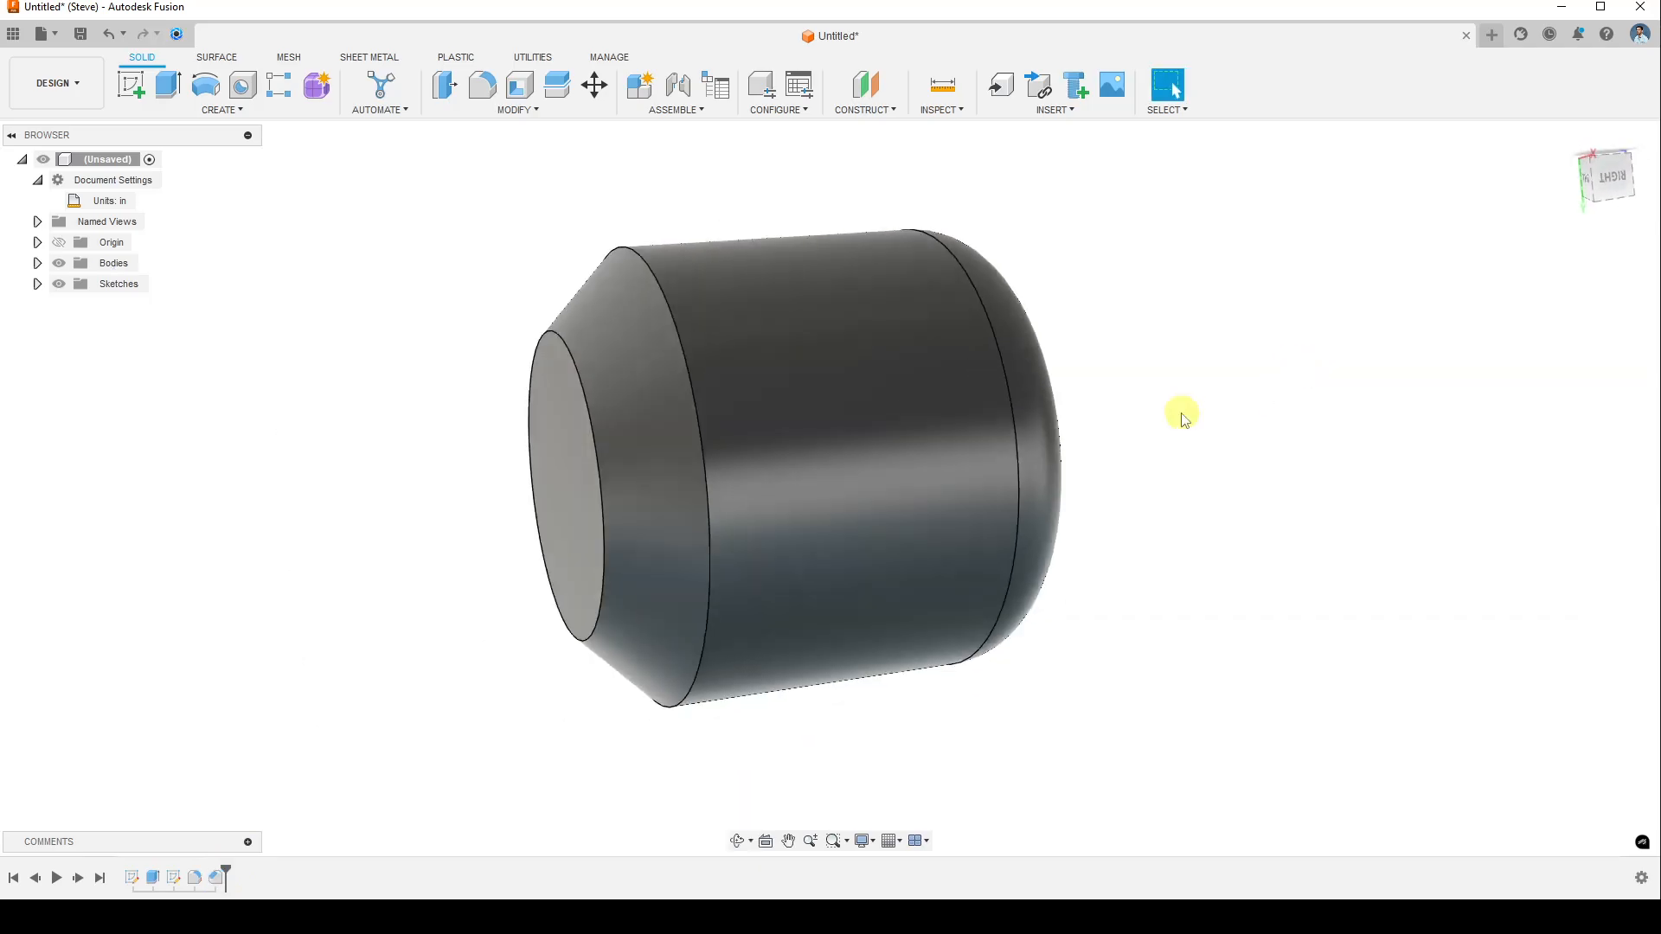
middle_click_drag(528, 541, 605, 541, "shift")
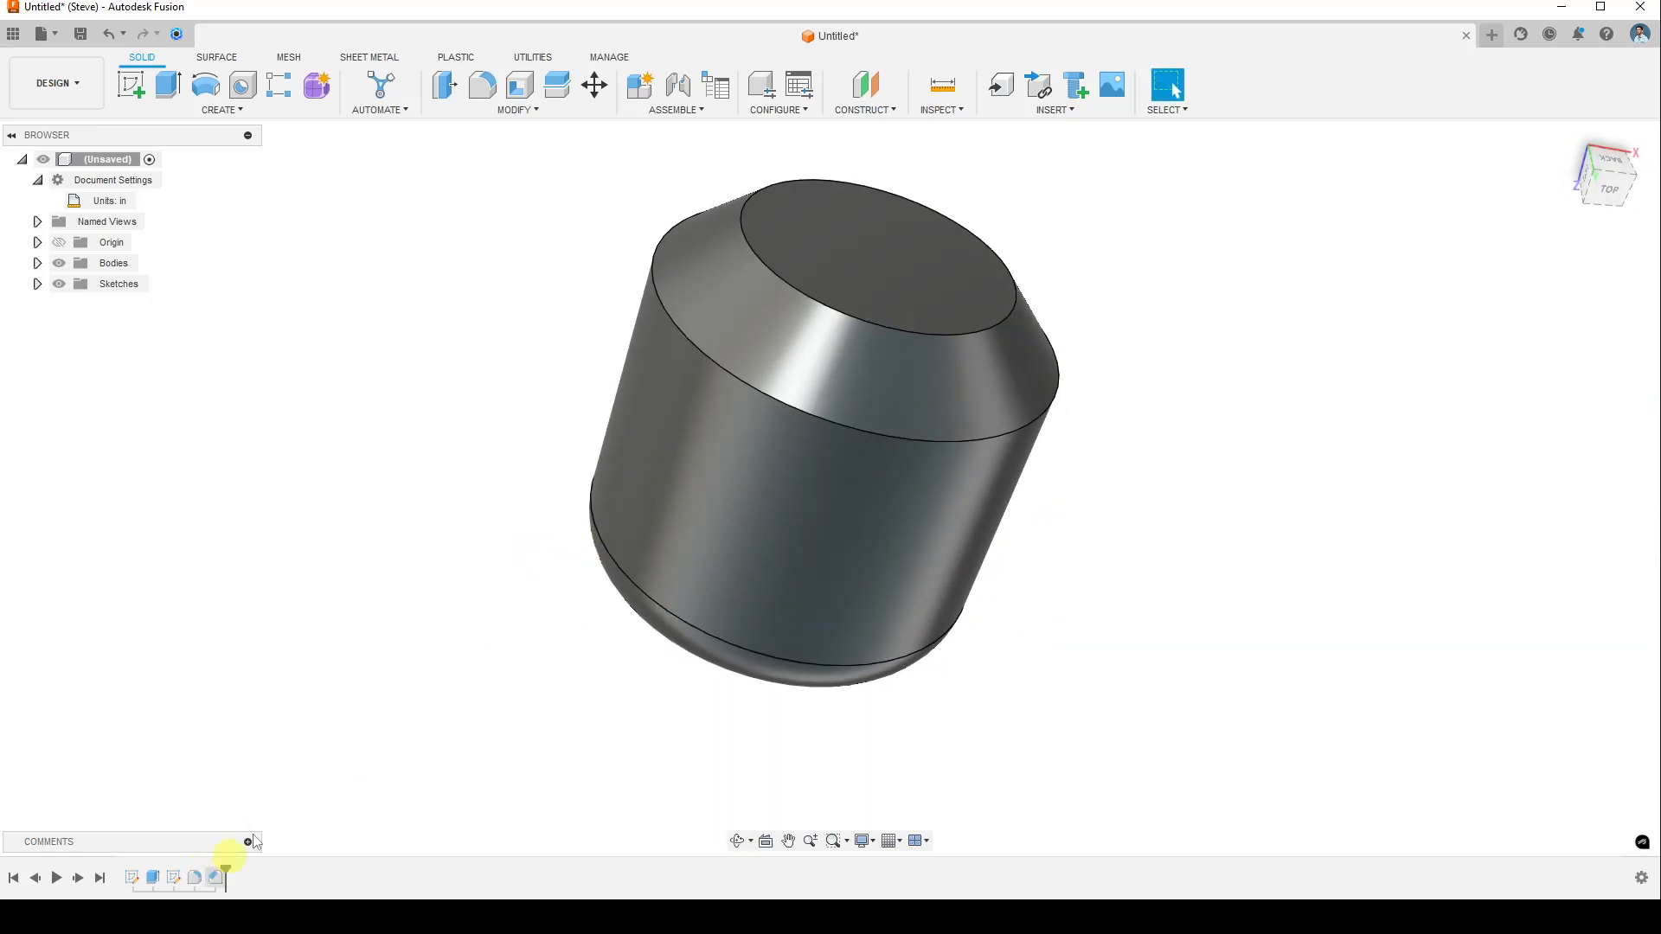
middle_click_drag(478, 515, 449, 556, "shift")
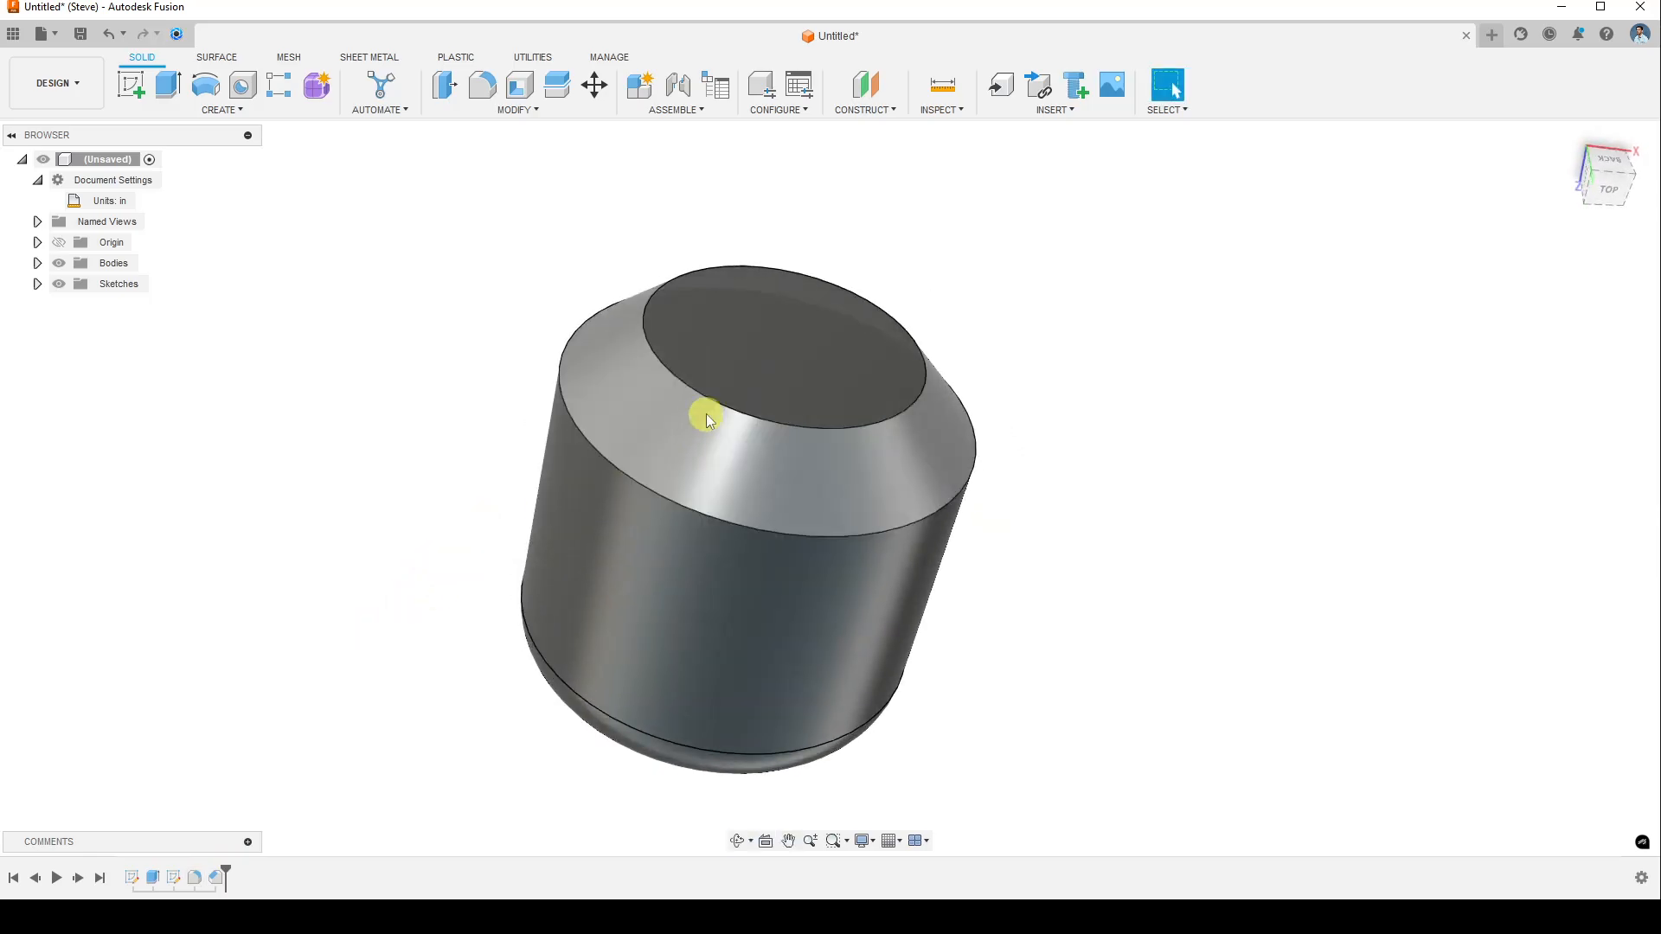
left_click(775, 465)
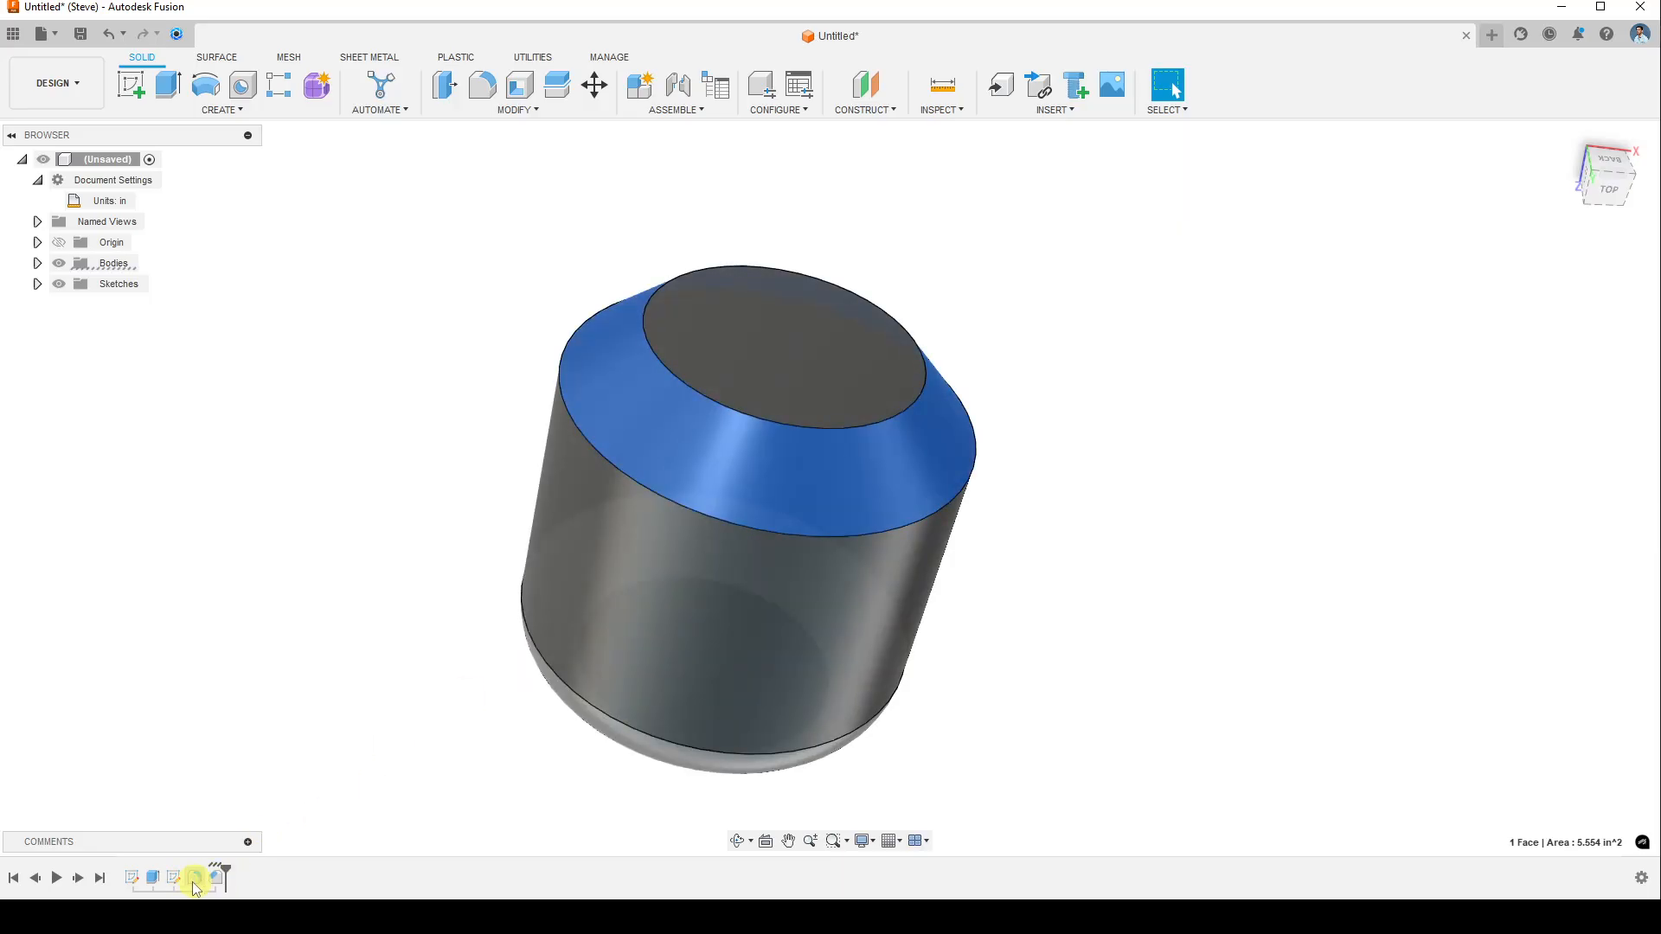
- Edit the fillet feature from the timeline and set its radius to 0.6 in
middle_click_drag(350, 749, 555, 523, "shift")
left_click(569, 505)
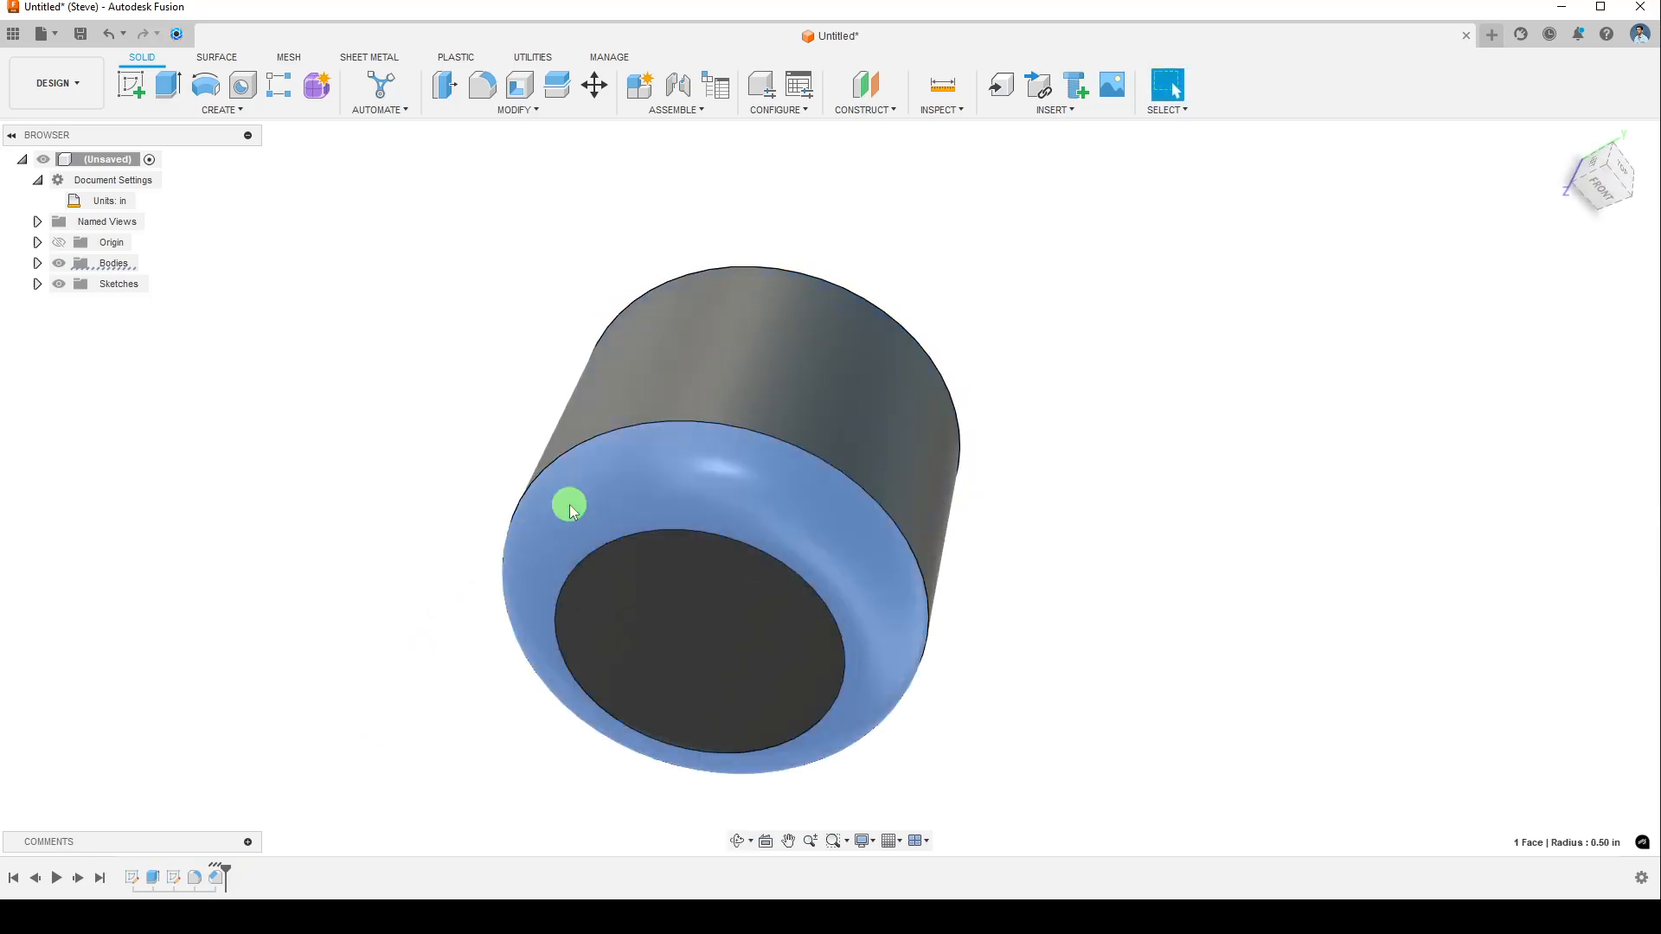
double_click(195, 879)
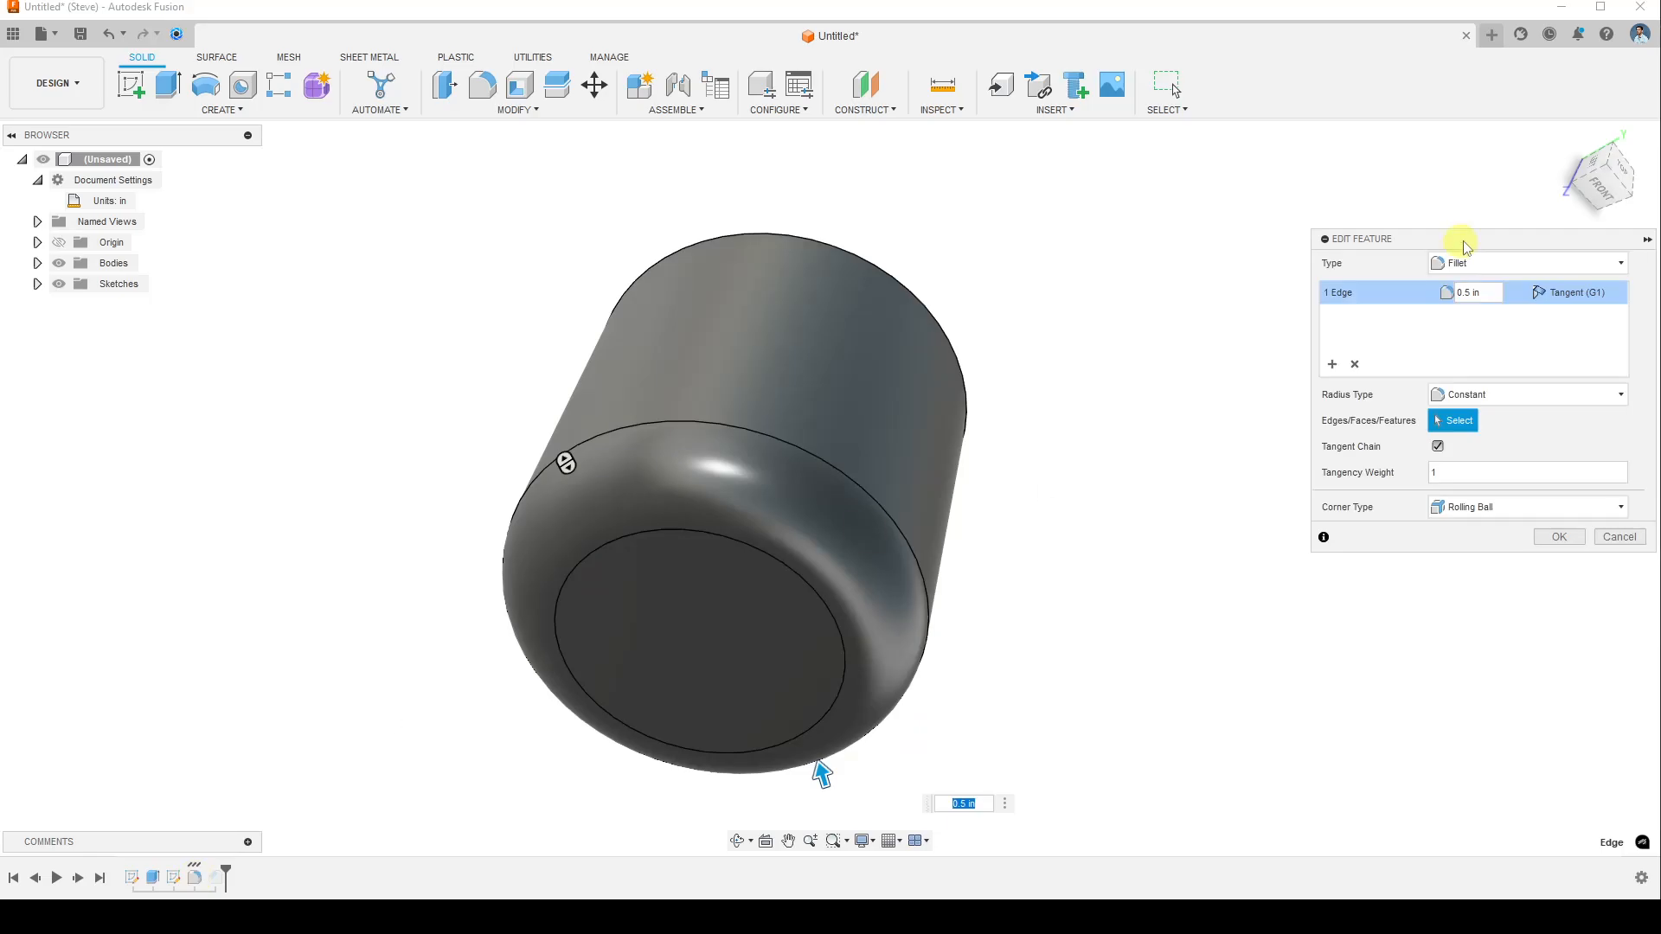
left_click_drag(1465, 247, 1153, 271)
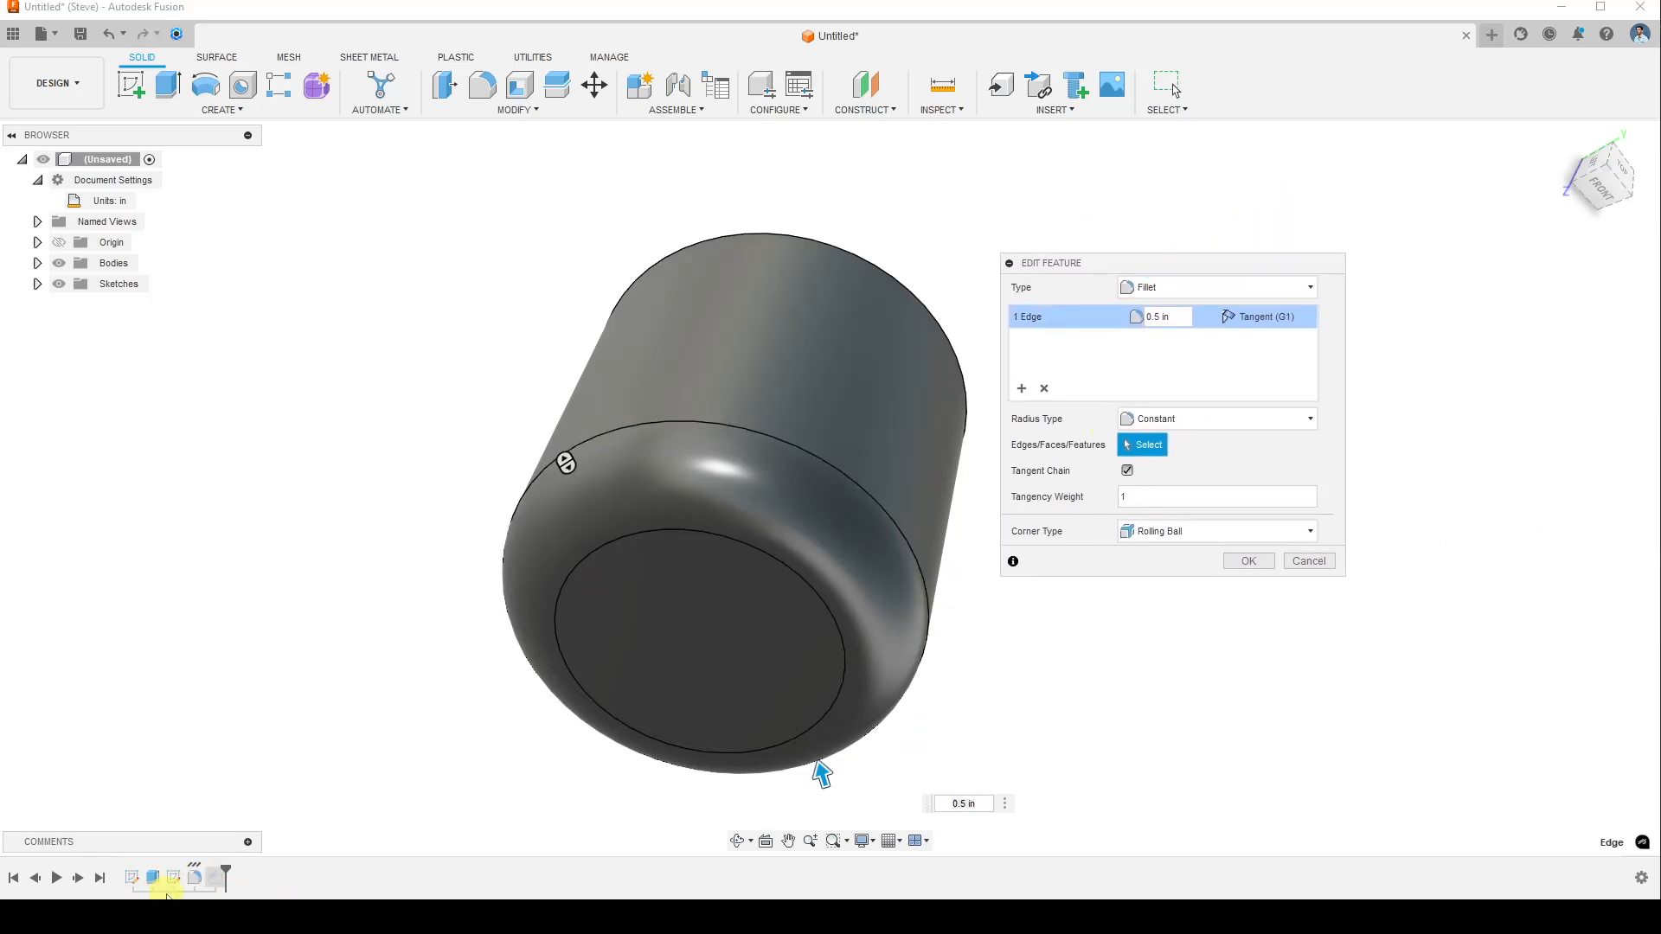
middle_click_drag(582, 415, 749, 526, "shift")
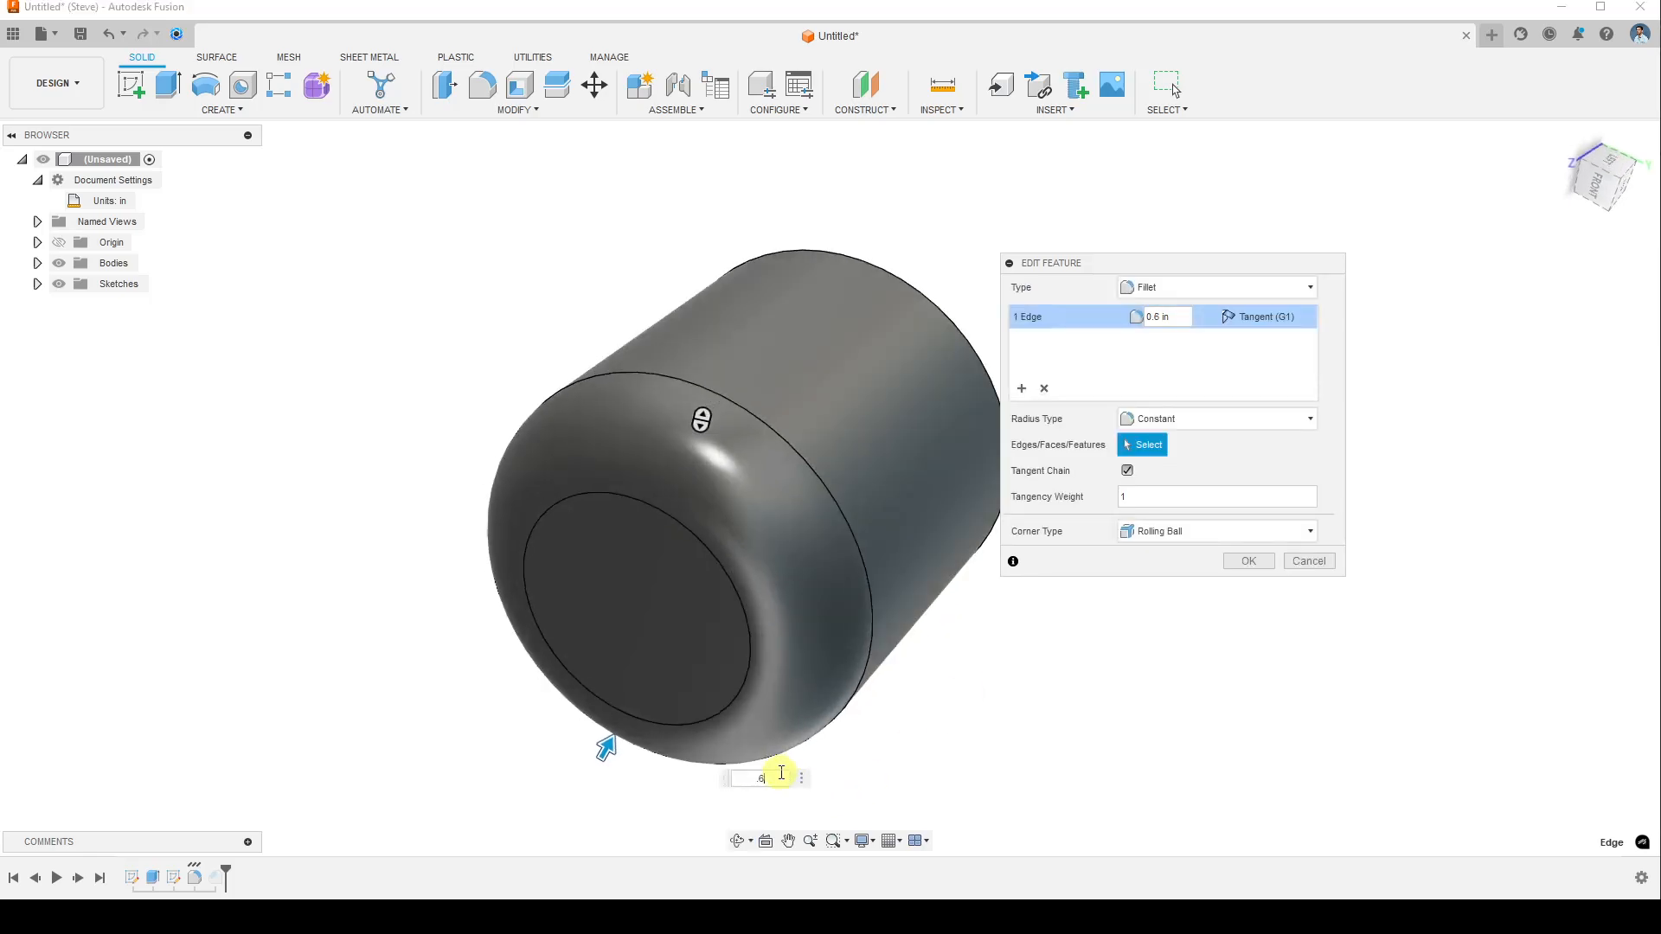
left_click(1250, 561)
middle_click_drag(1248, 570, 1101, 415, "shift")
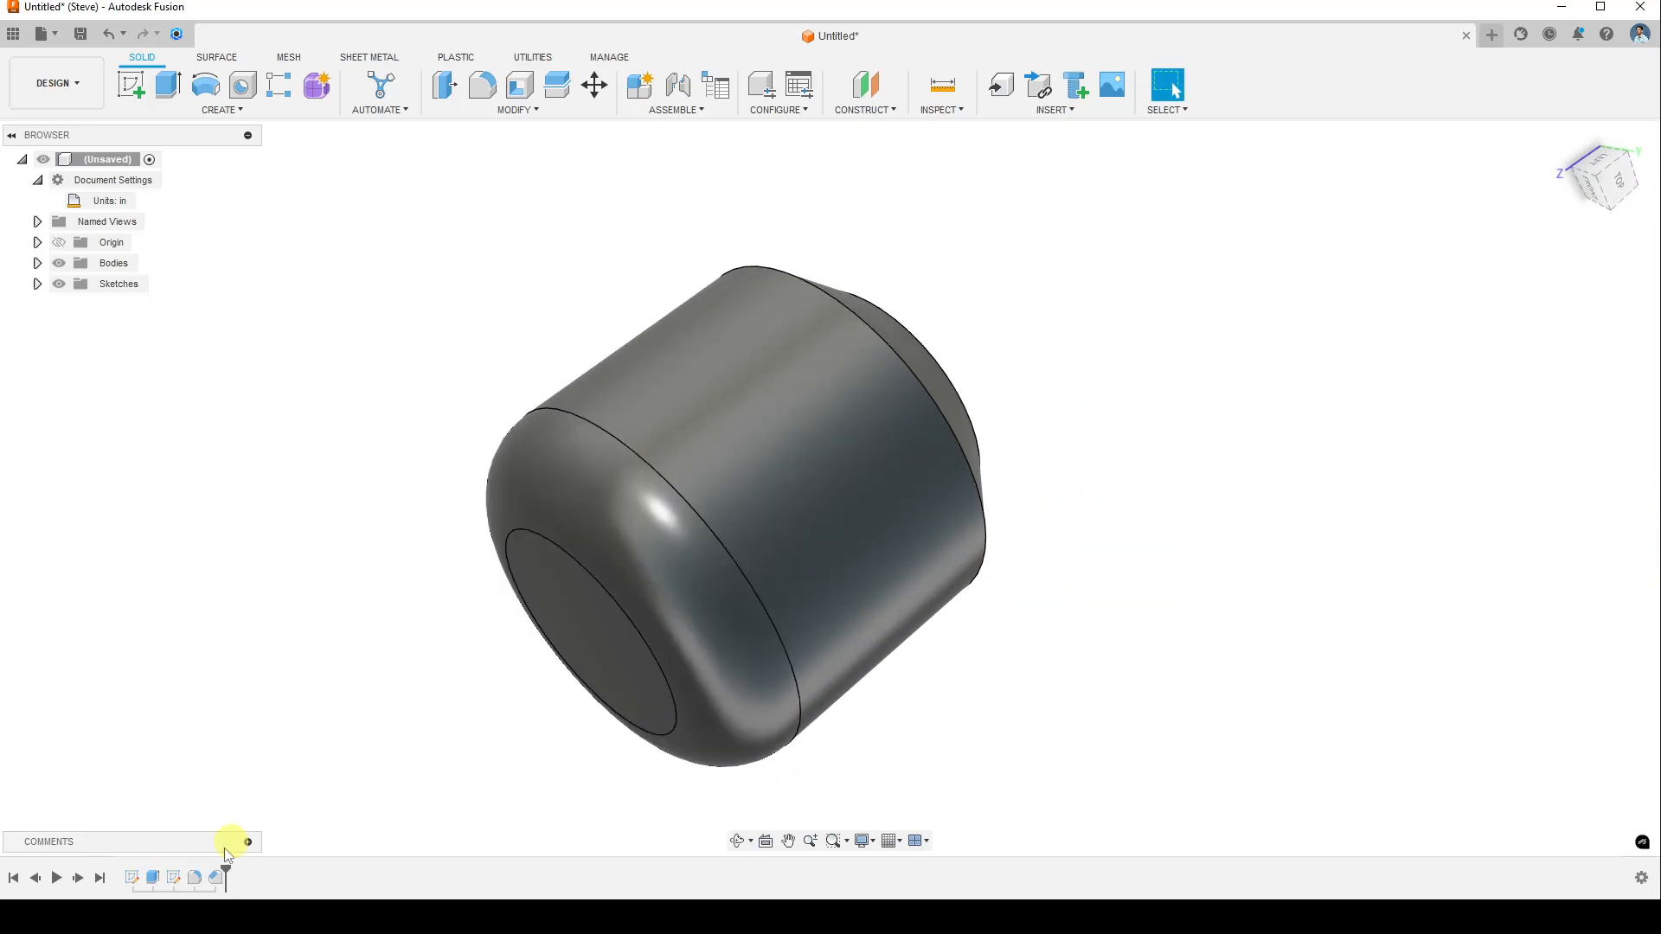
- Edit the cylinder's extrusion from the timeline and set its distance to 4 in
left_click(156, 881)
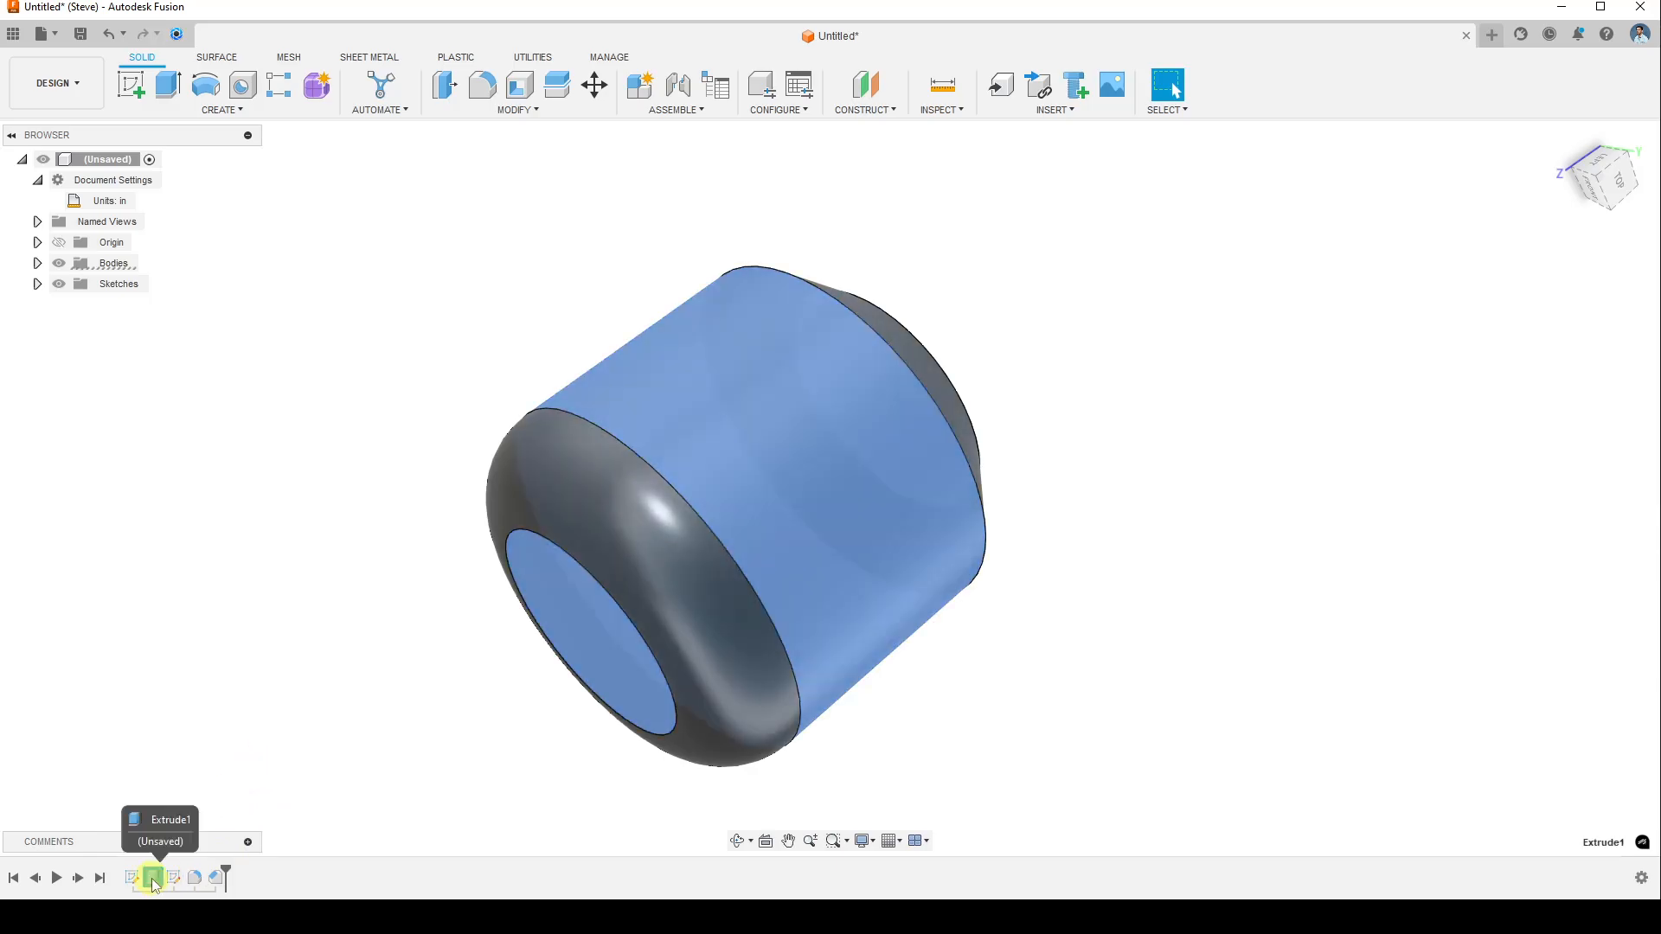
left_click(422, 770)
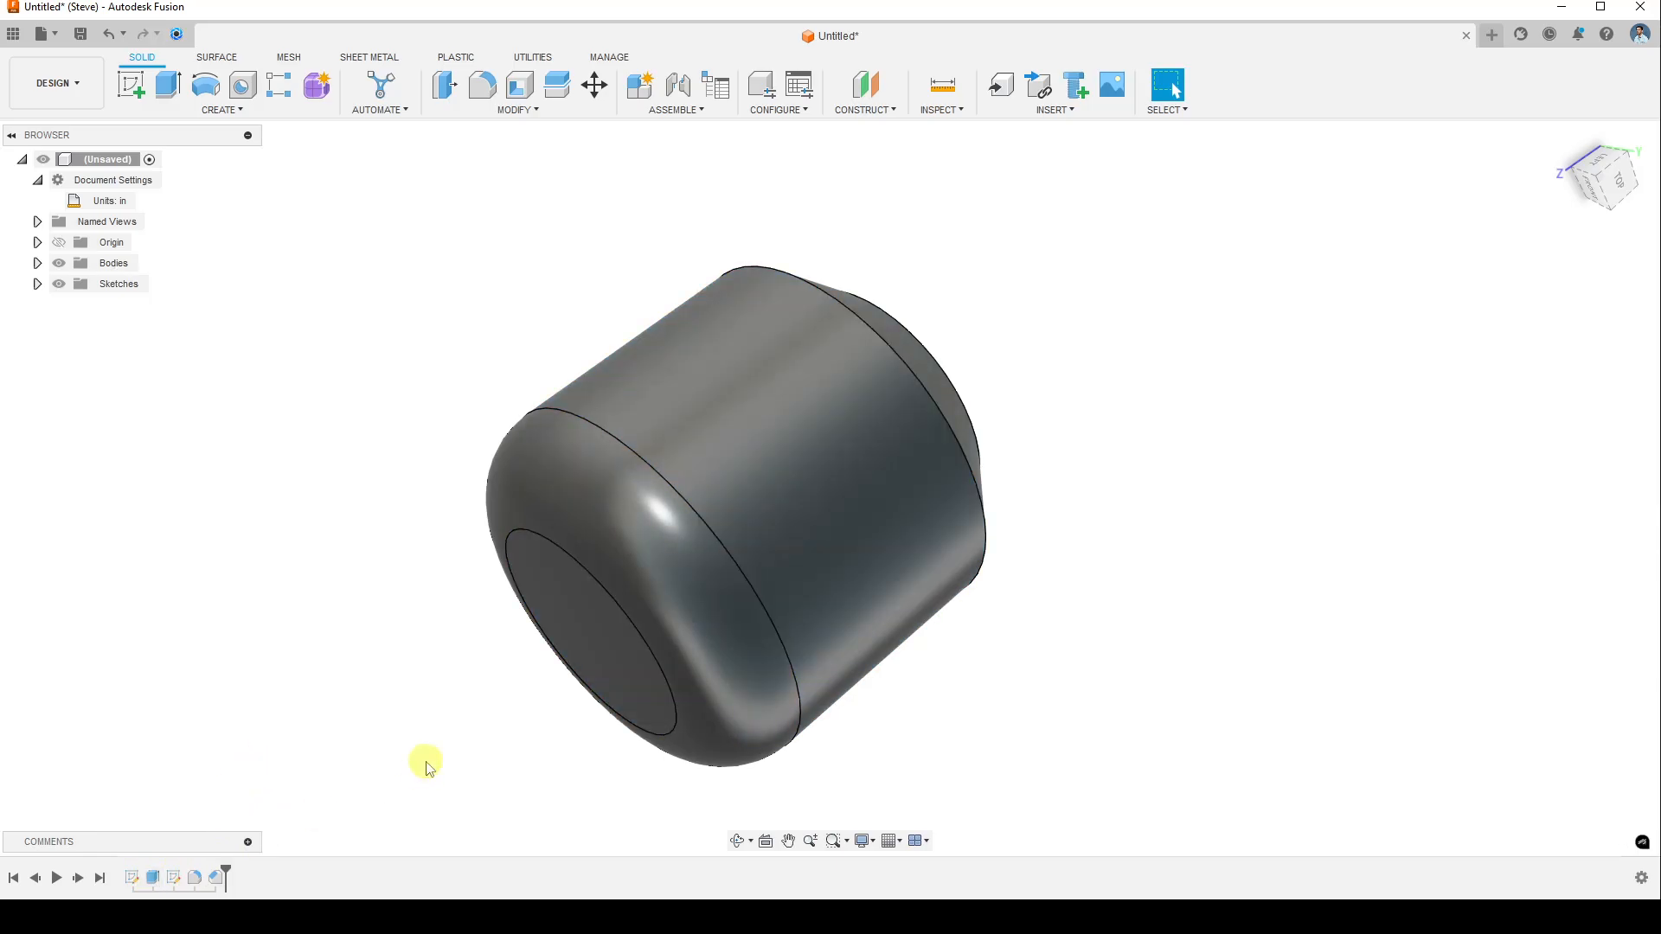
double_click(155, 878)
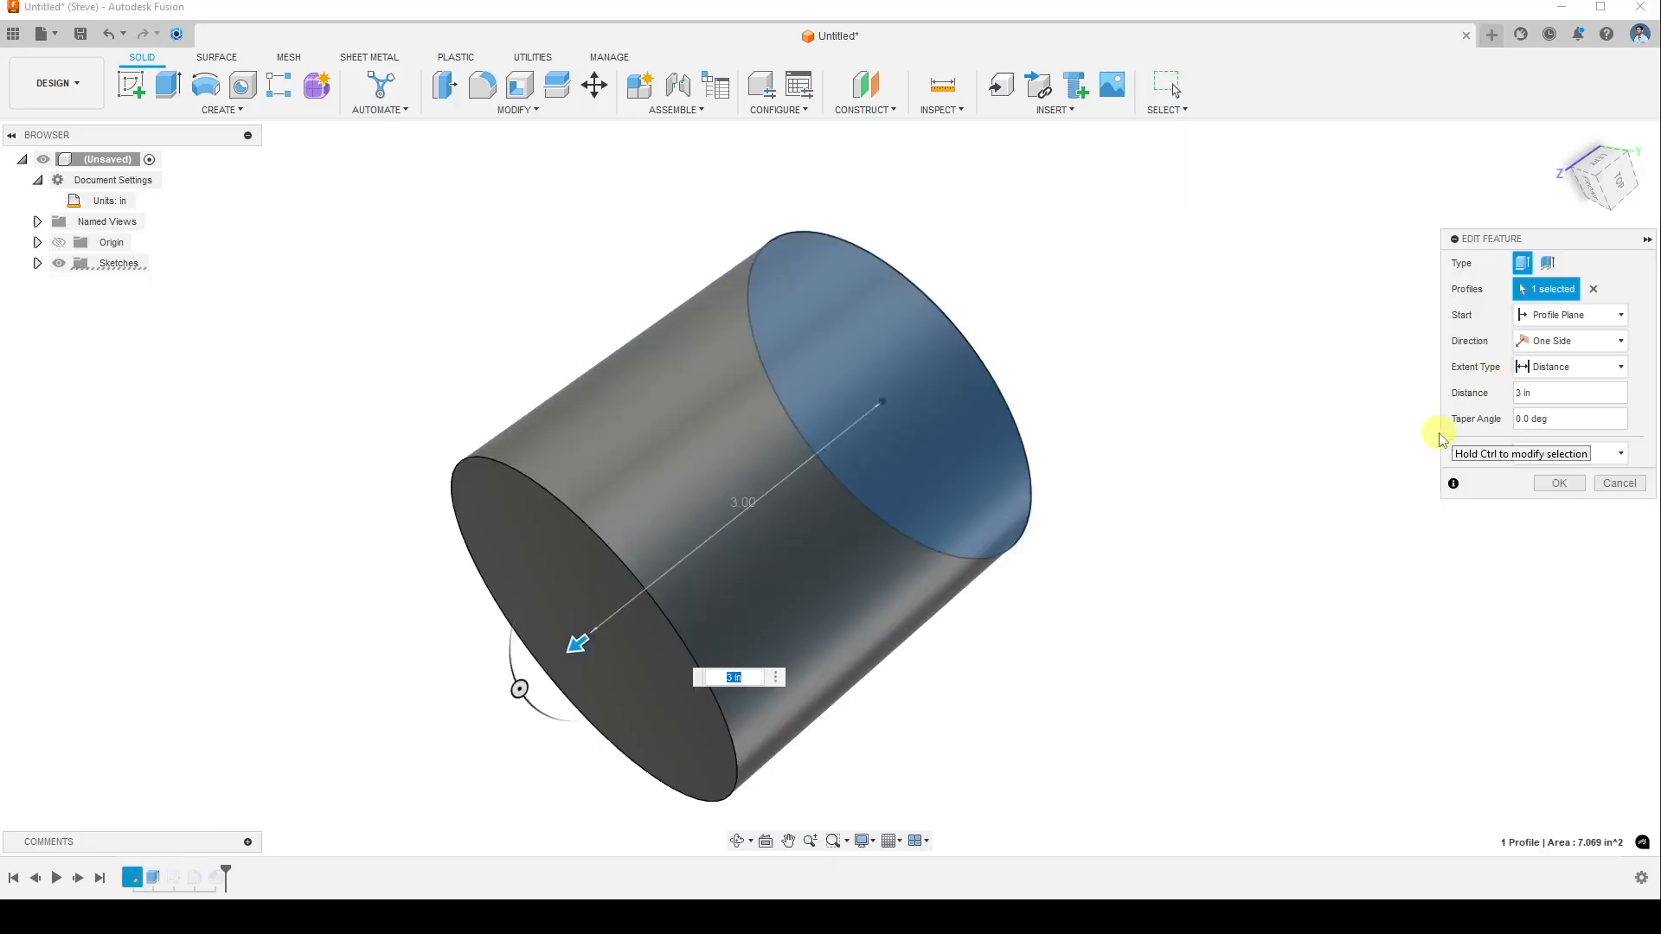
type("4")
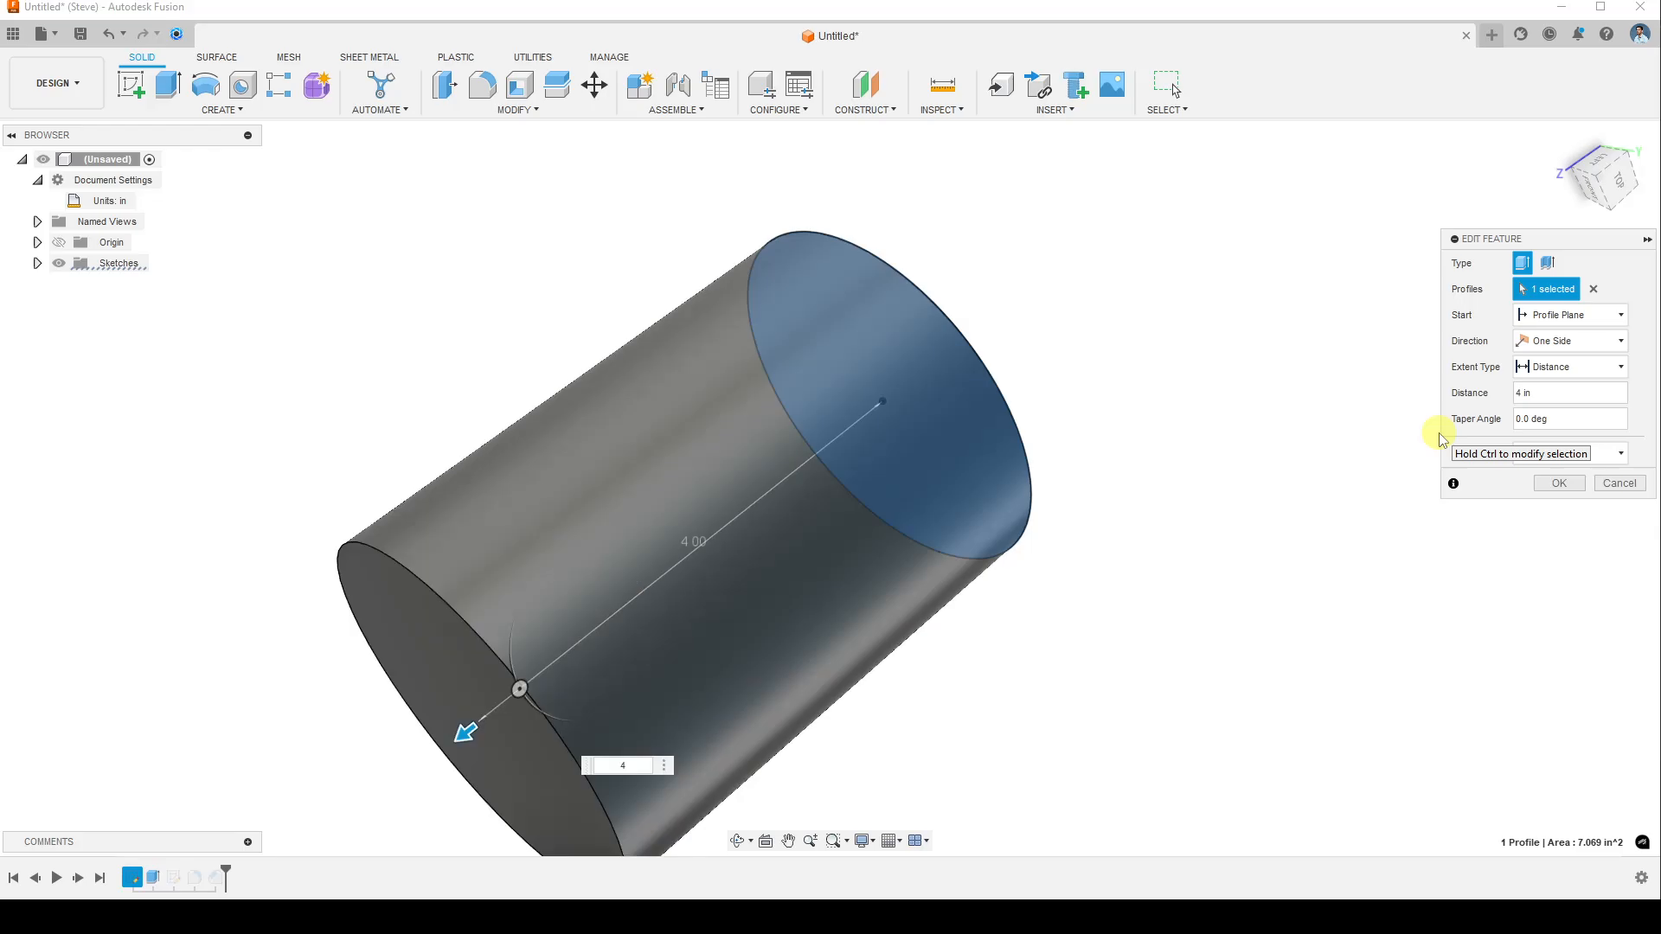
key("Return")
middle_click_drag(485, 470, 728, 492, "shift")
scroll(781, 440, "up", 3)
scroll(778, 441, "down", 4)
key("Escape")
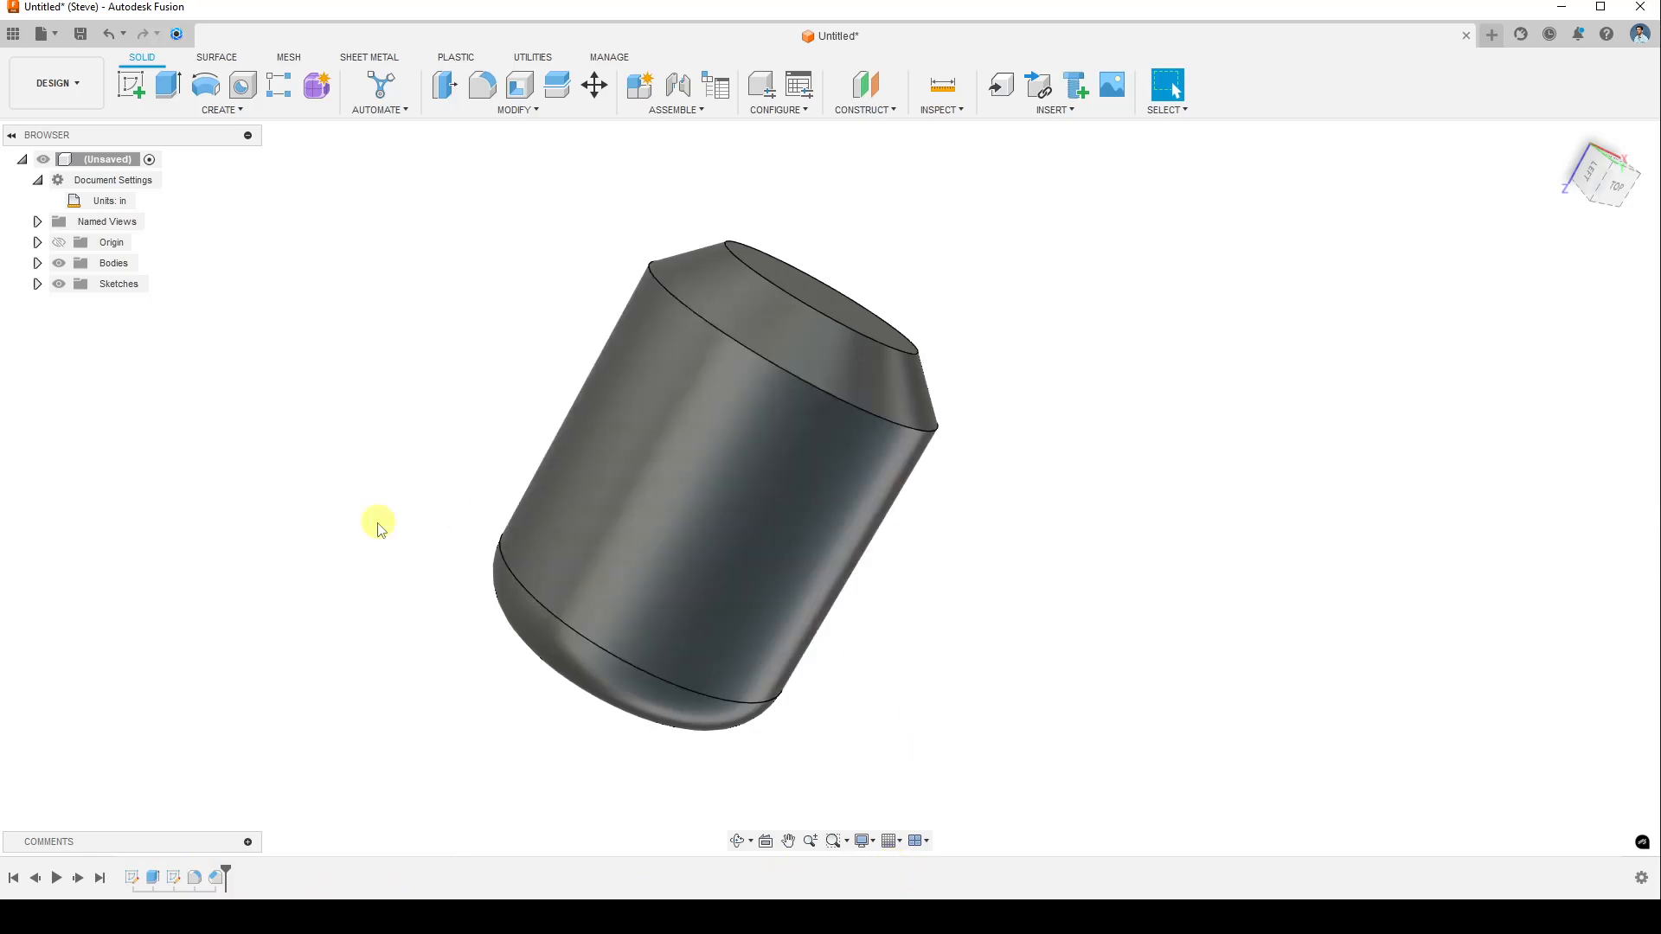
middle_click_drag(465, 370, 559, 497, "shift")
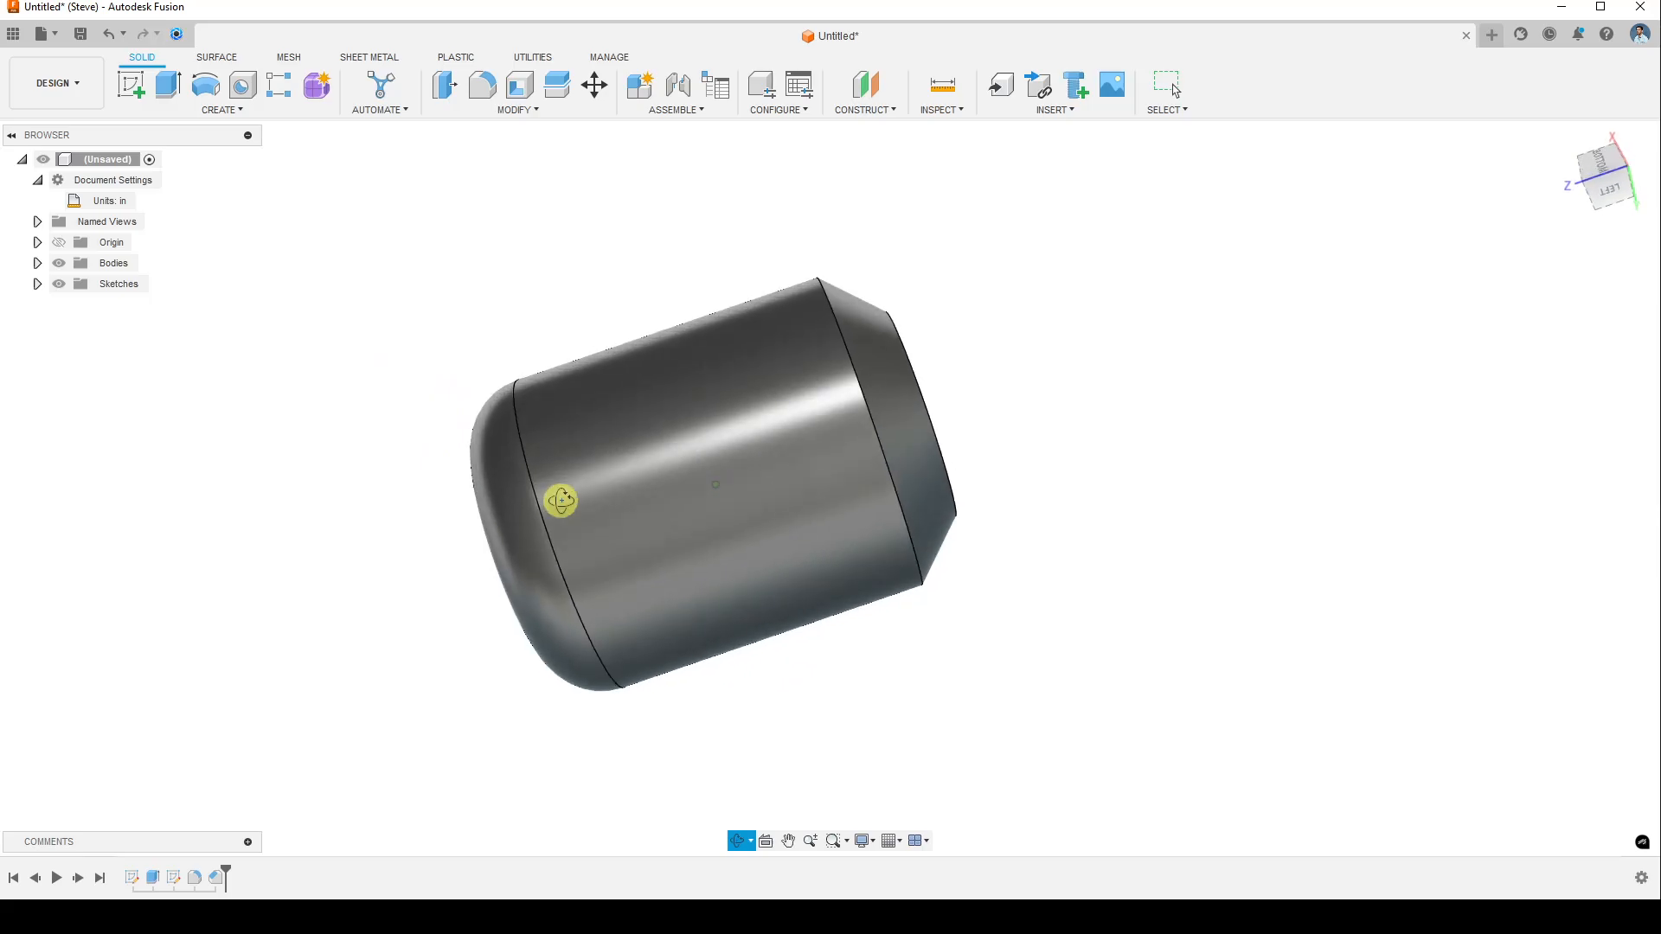
middle_click_drag(396, 478, 537, 433)
scroll(562, 474, "down", 2)
scroll(571, 470, "up", 4)
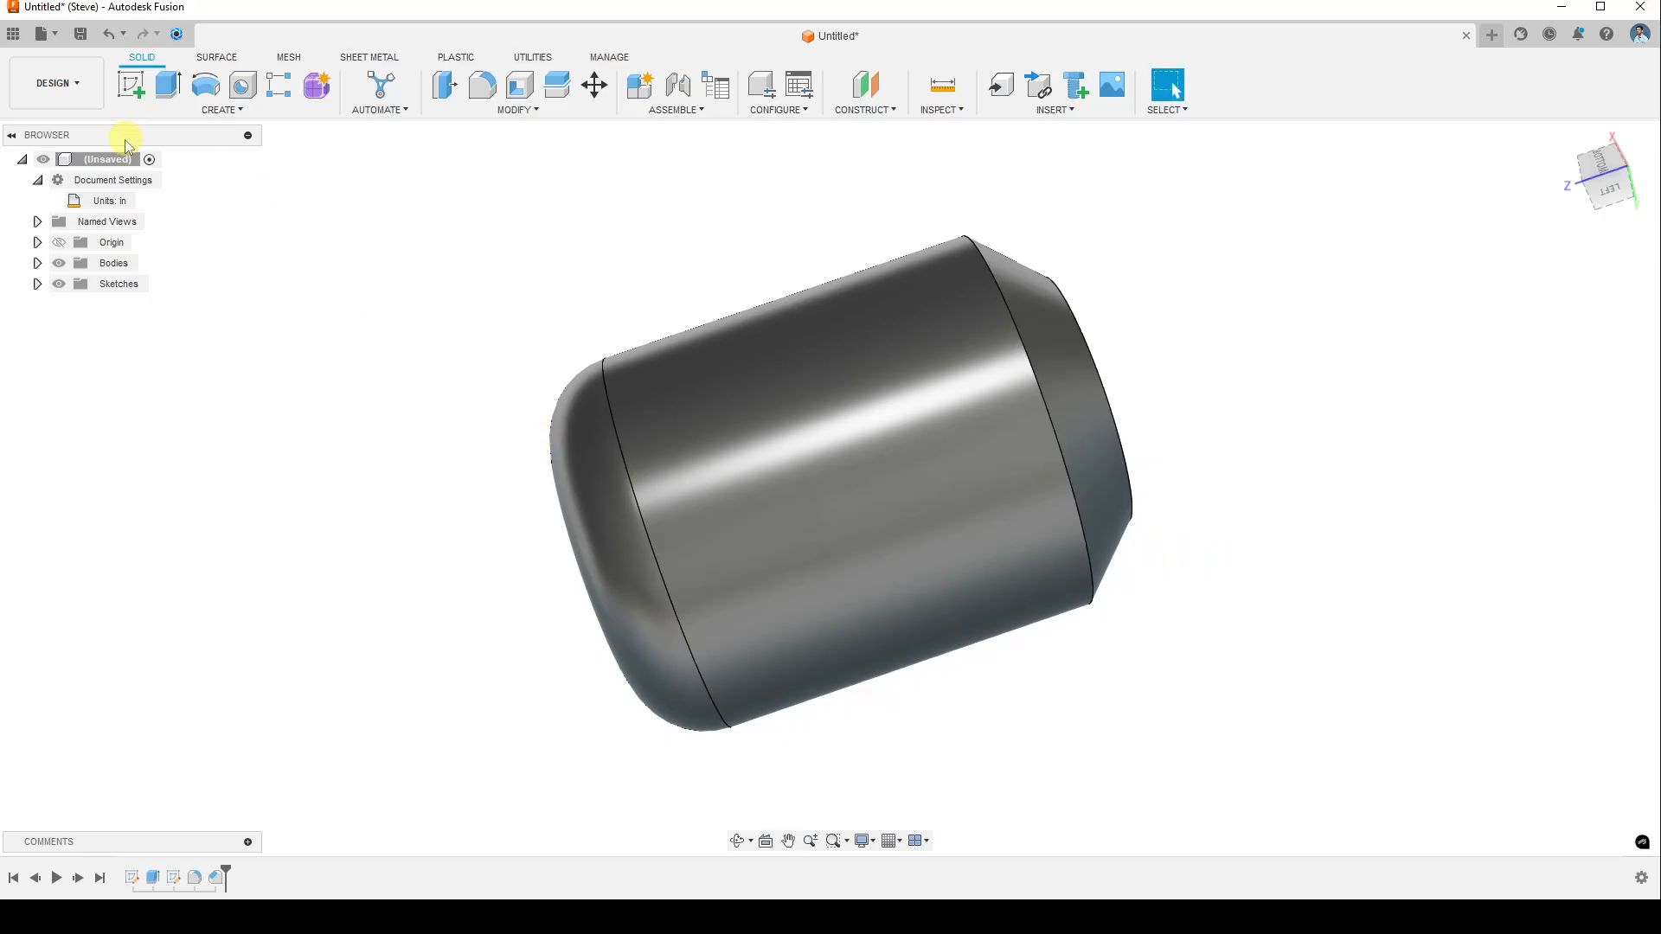
- Collapse and restore the browser, and do the same with the design's top-level tree
left_click(247, 136)
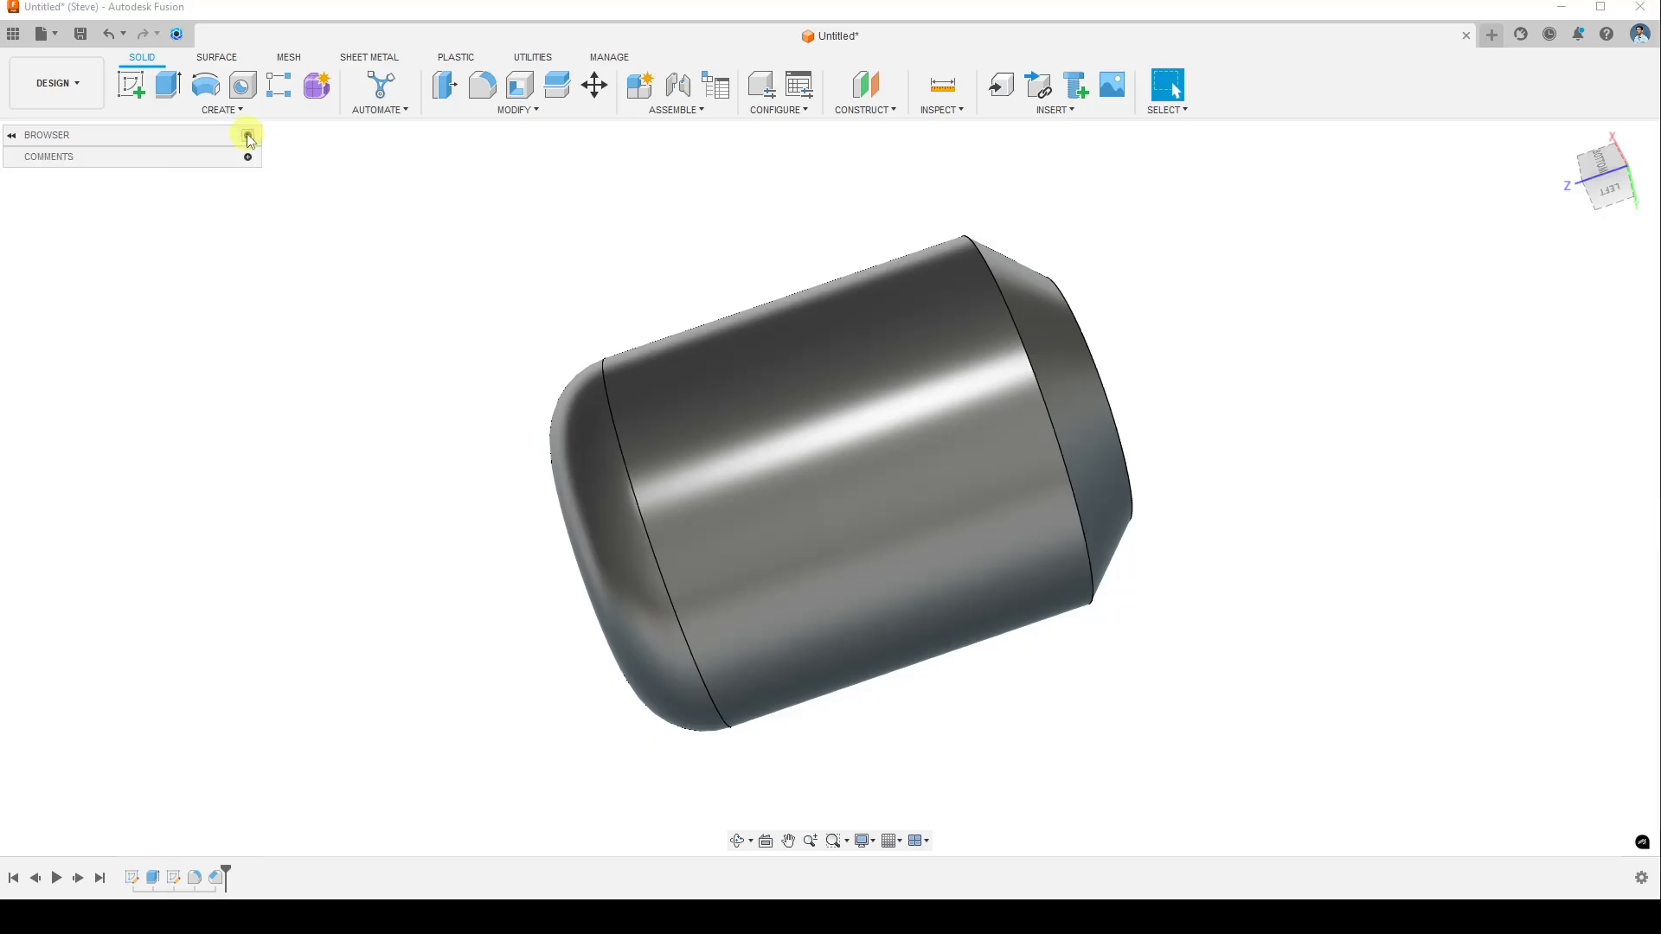
left_click(248, 137)
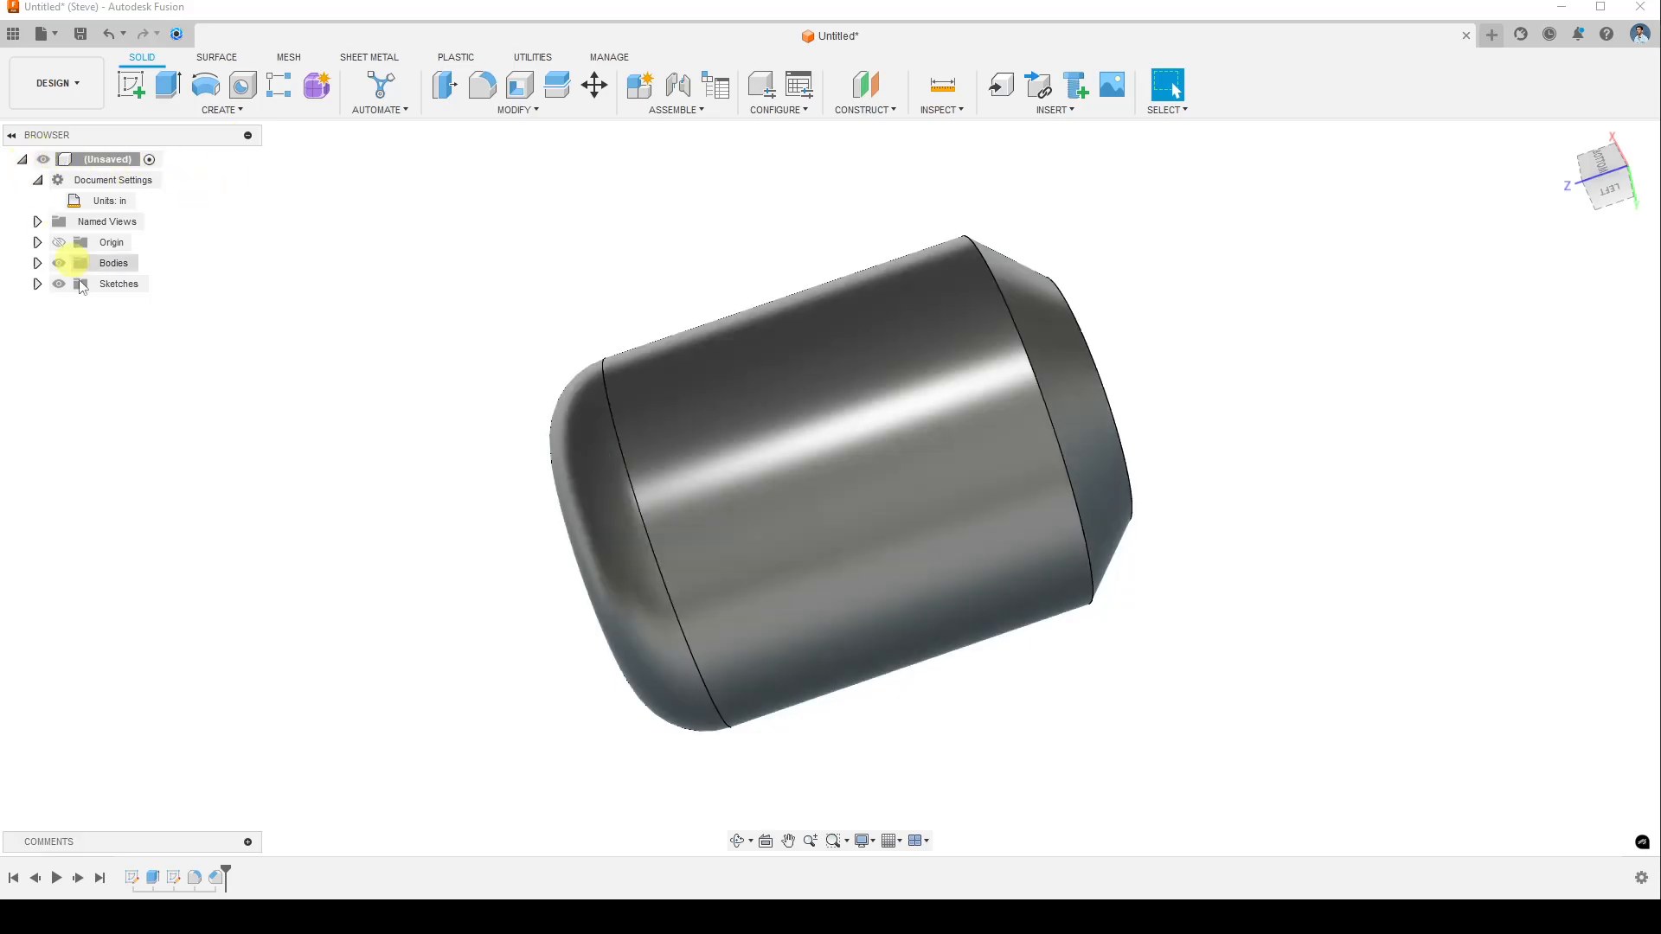
left_click(22, 160)
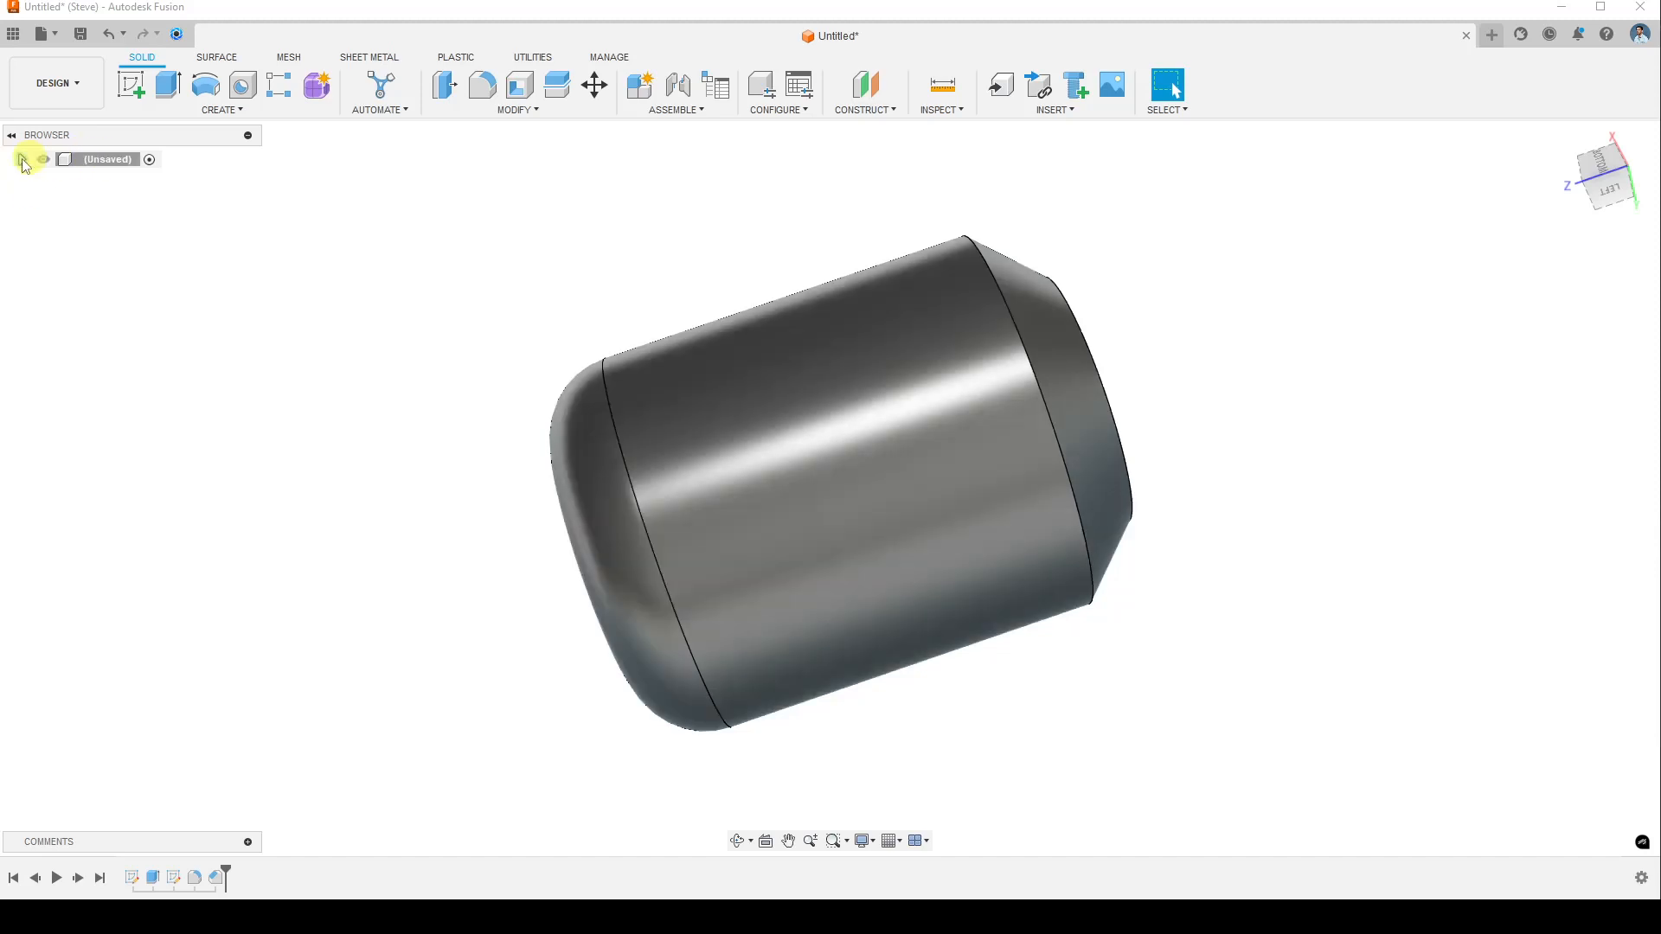
left_click(22, 160)
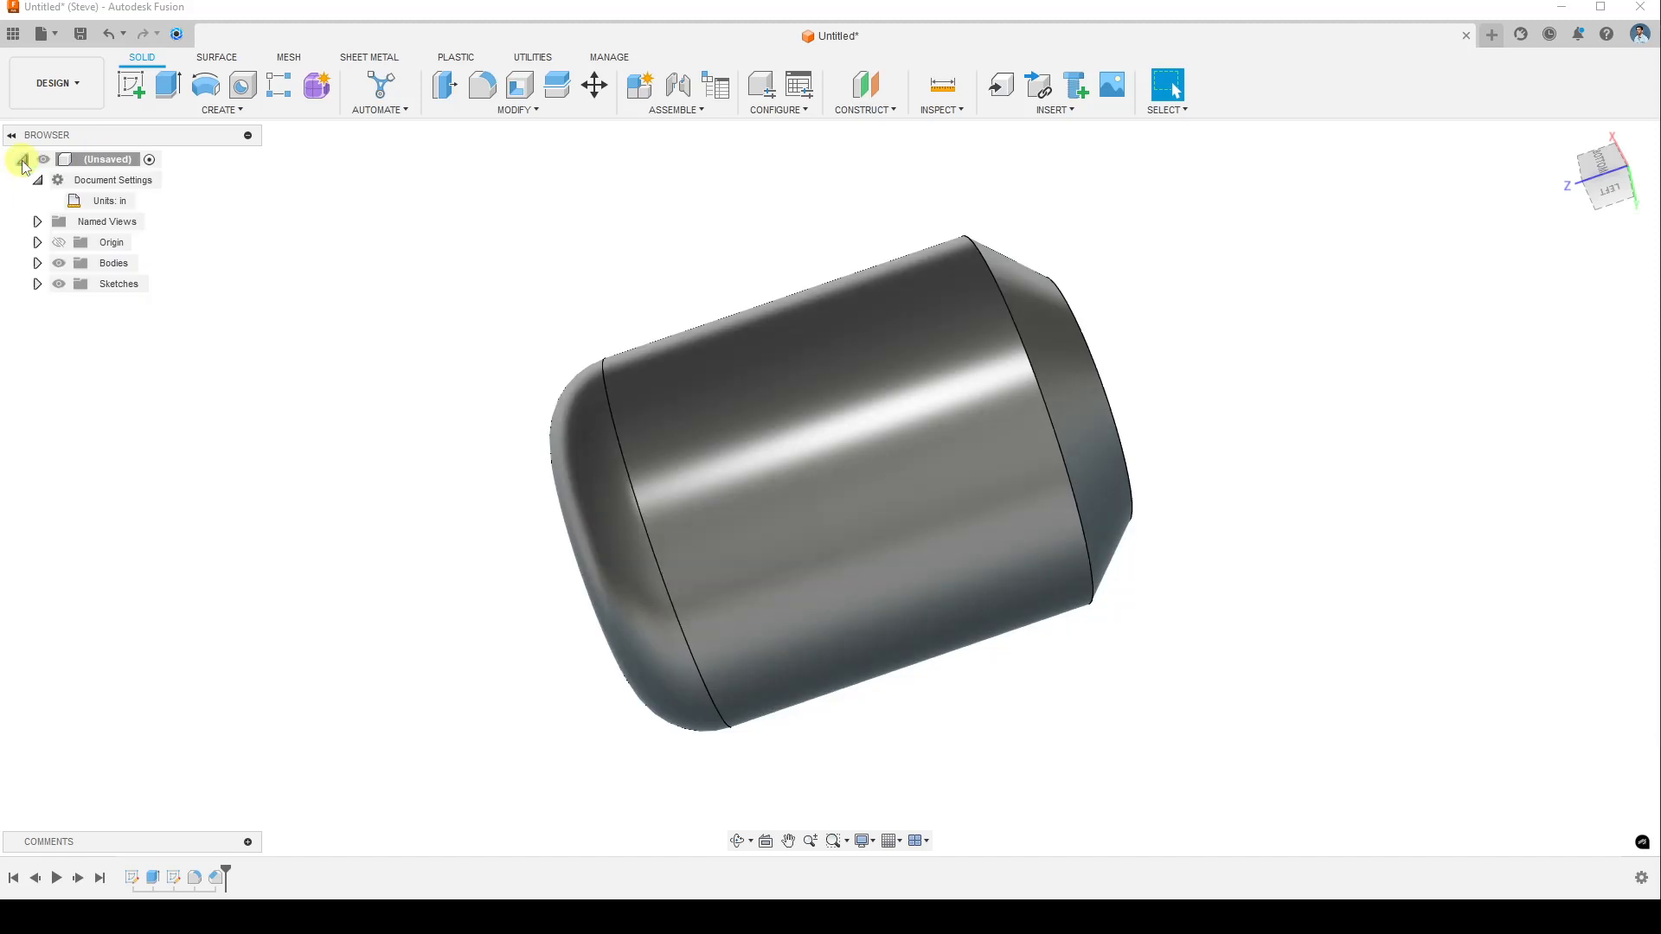
- Show the origin planes and axes to examine their position relative to the cylinder, and hide them again
left_click(59, 242)
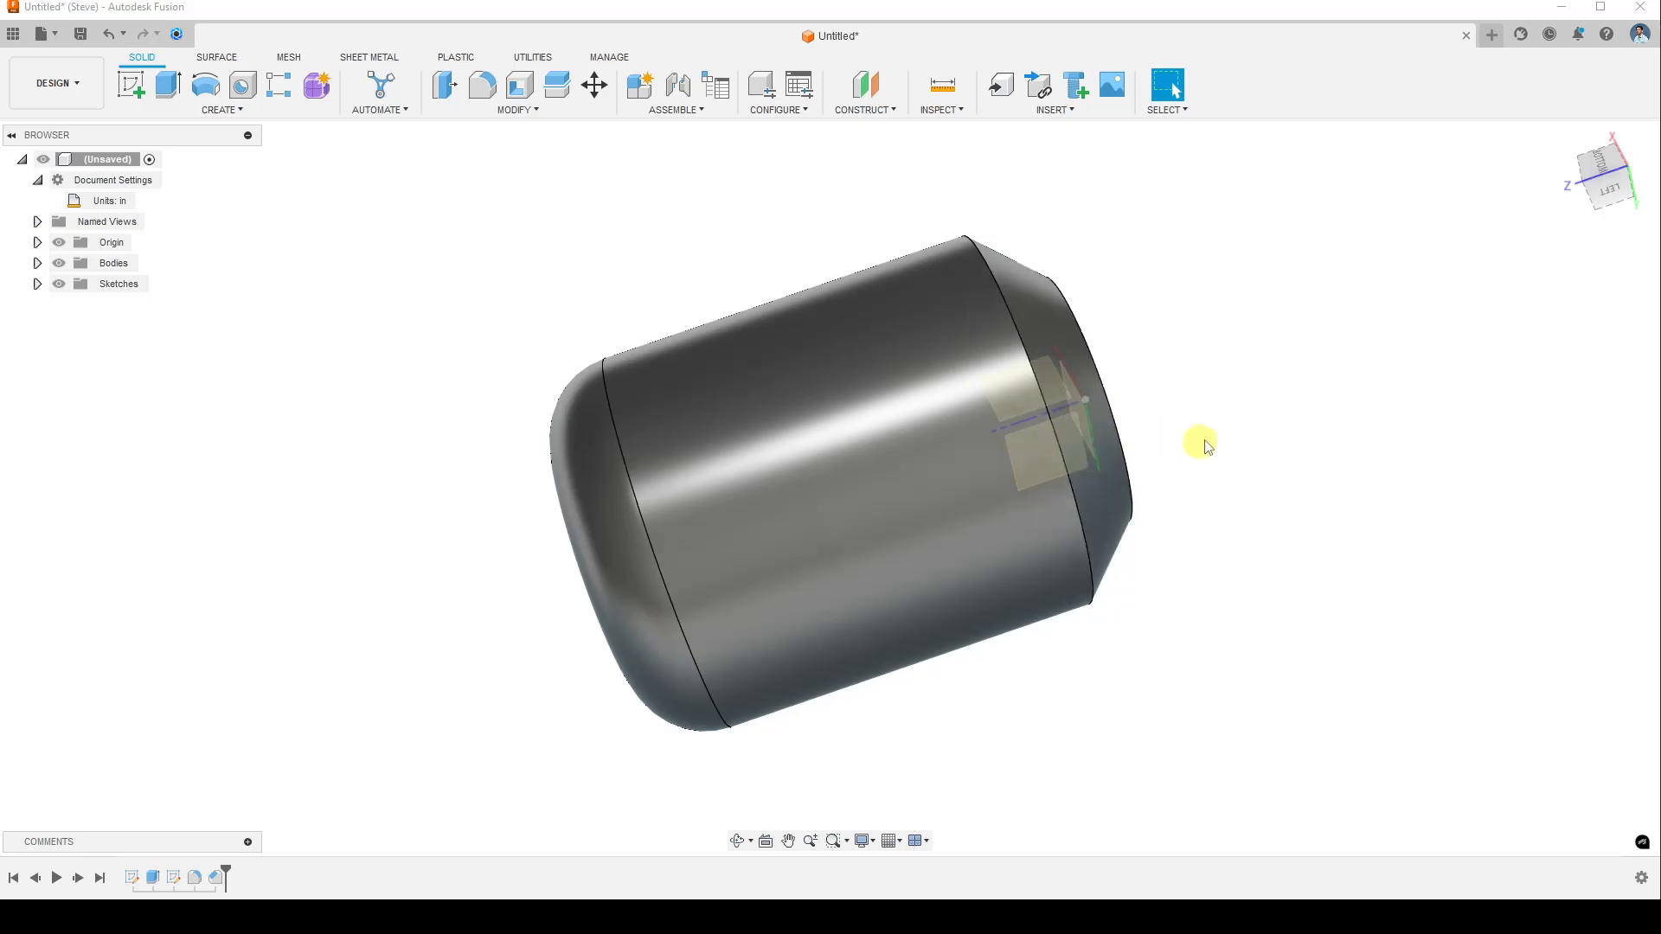
middle_click_drag(1219, 423, 1132, 456, "shift")
scroll(798, 616, "down", 3)
scroll(804, 617, "down", 5)
mouse_move(847, 640)
middle_mouse_down("shift")
mouse_move(823, 671)
mouse_move(712, 704)
middle_mouse_up("shift")
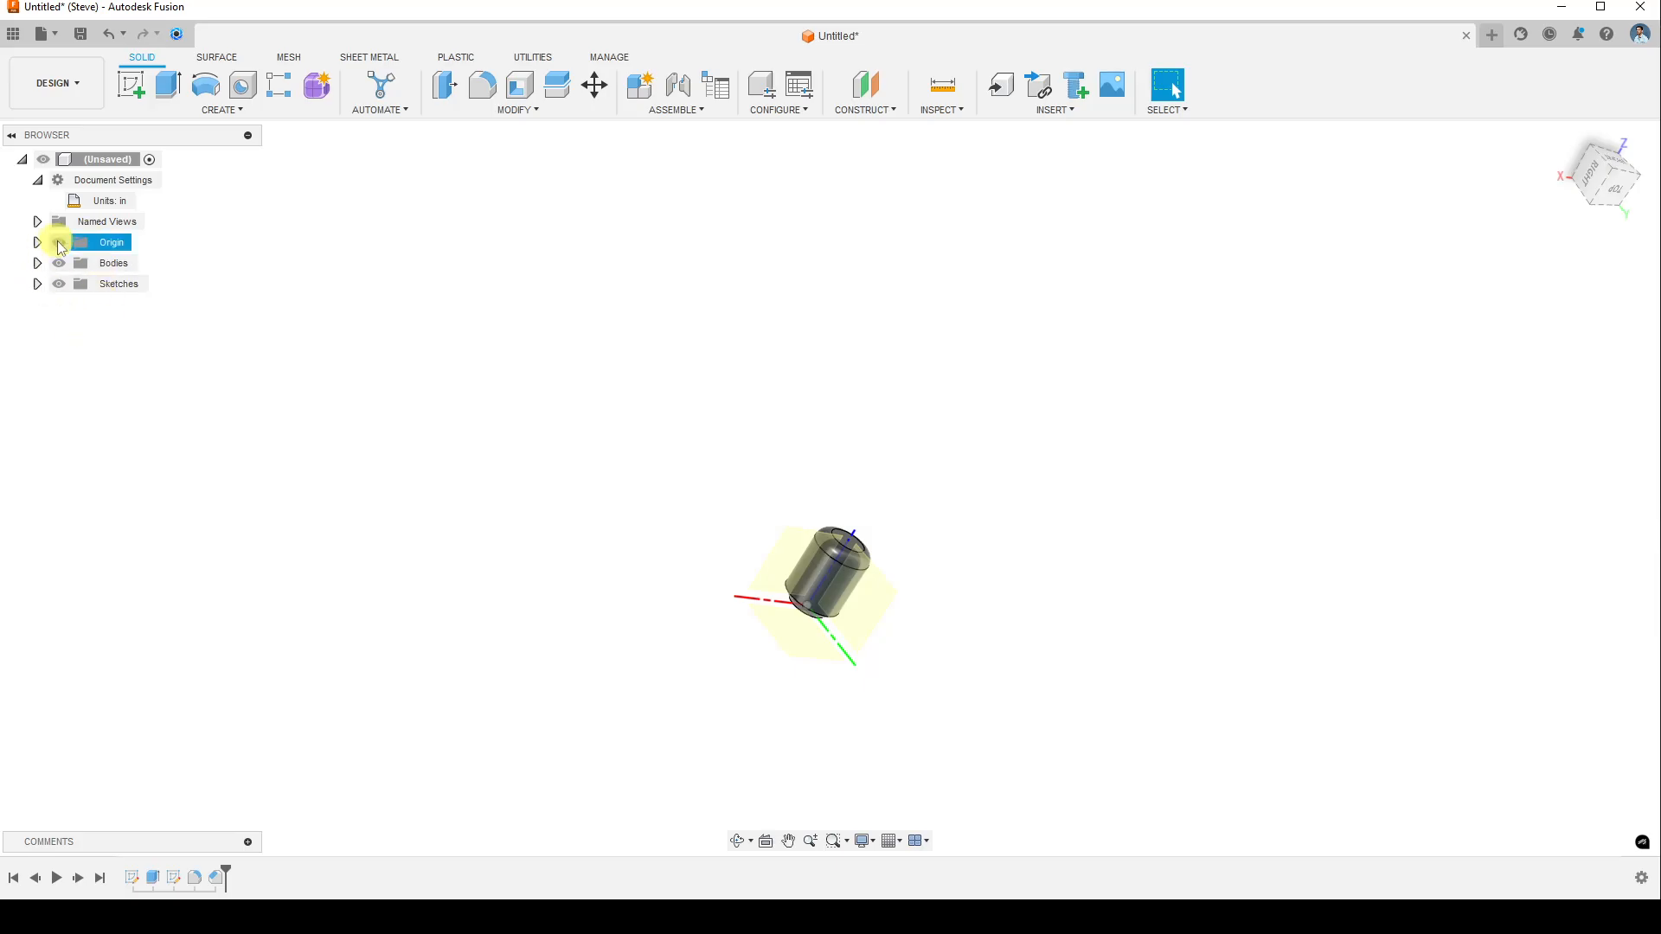
left_click(58, 243)
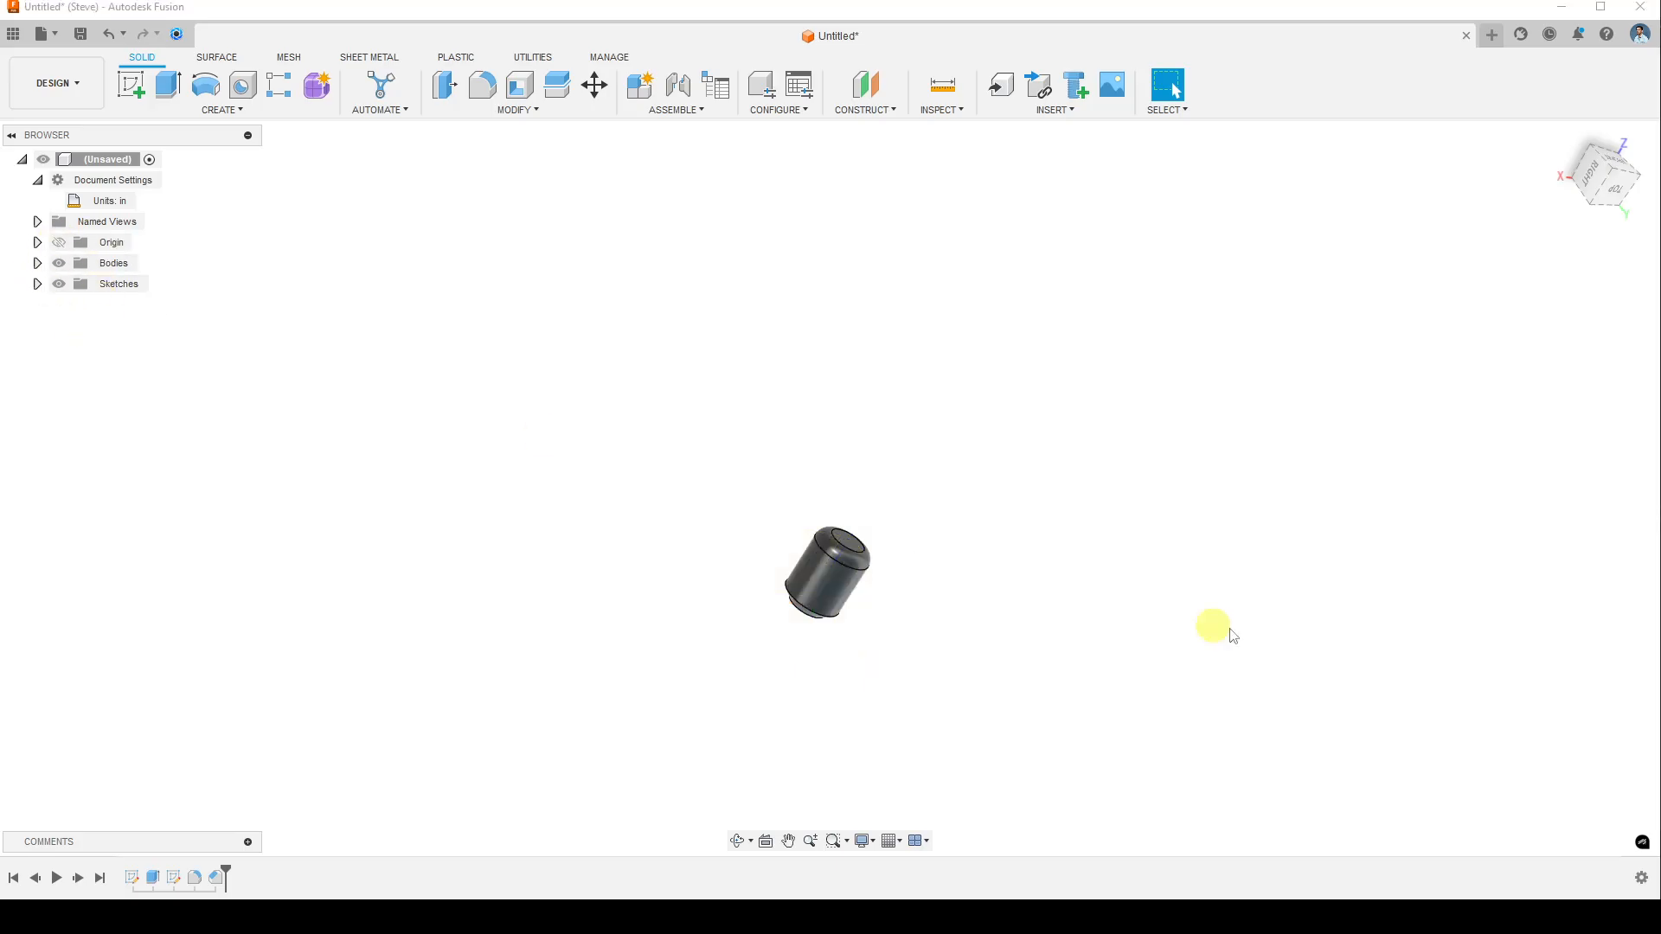
- Expand the Bodies folder and select Body1 to examine which geometry it represents on the model
scroll(868, 605, "up", 5)
scroll(860, 589, "up", 4)
middle_click_drag(853, 578, 988, 510)
middle_click_drag(968, 604, 891, 552, "shift")
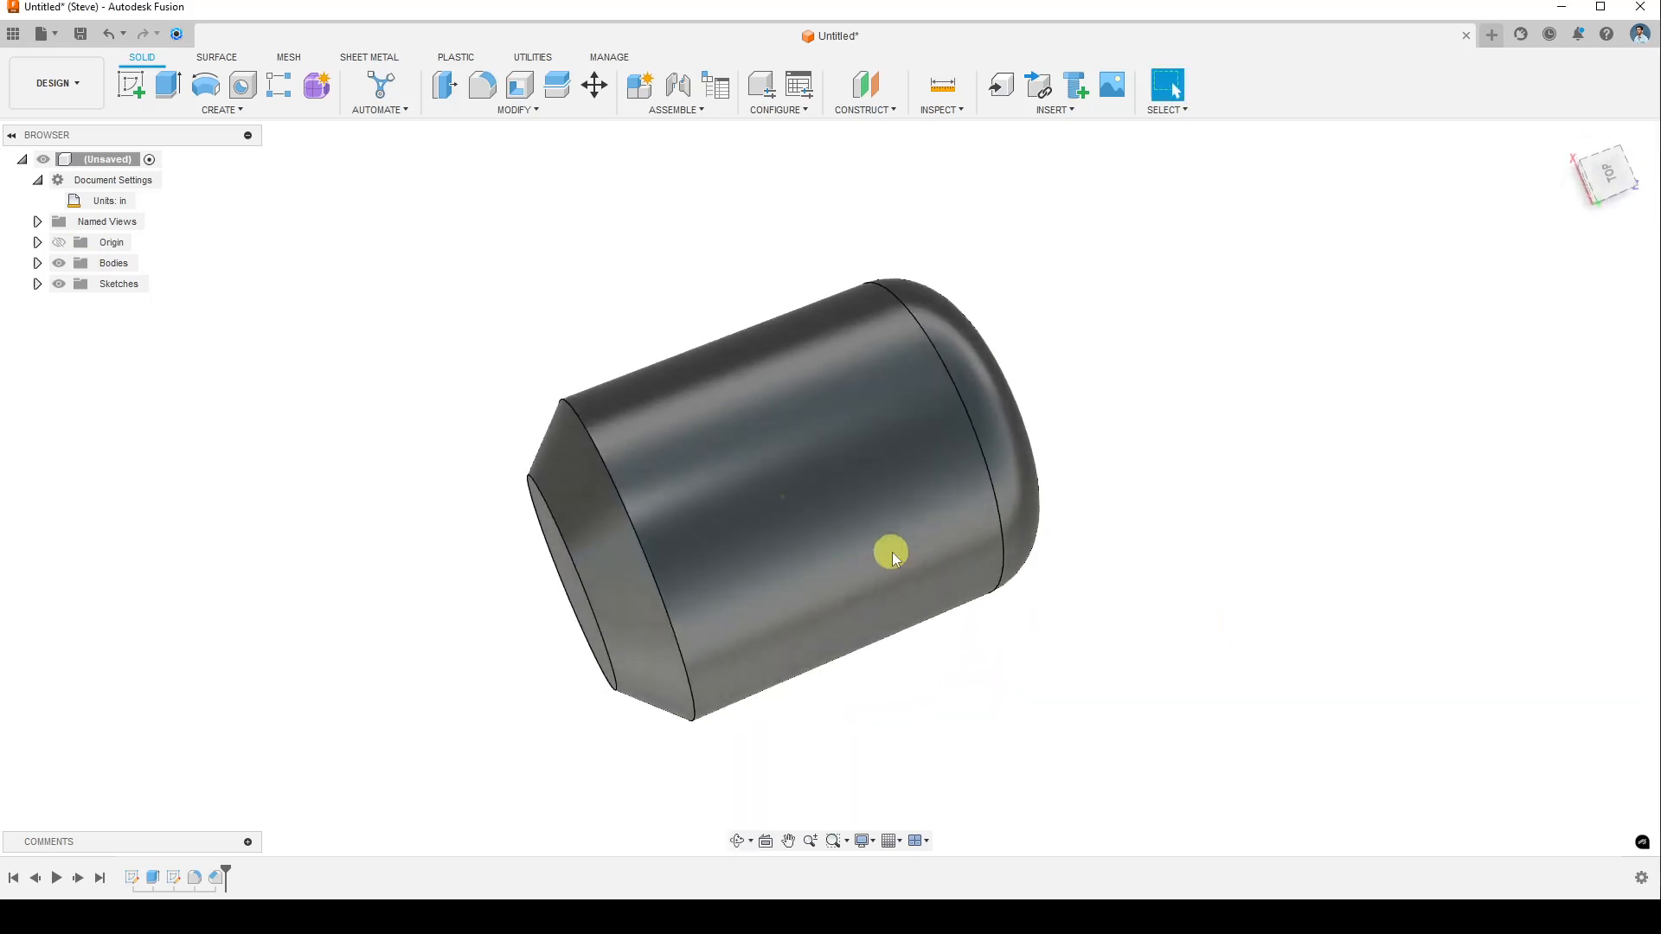
left_click(38, 263)
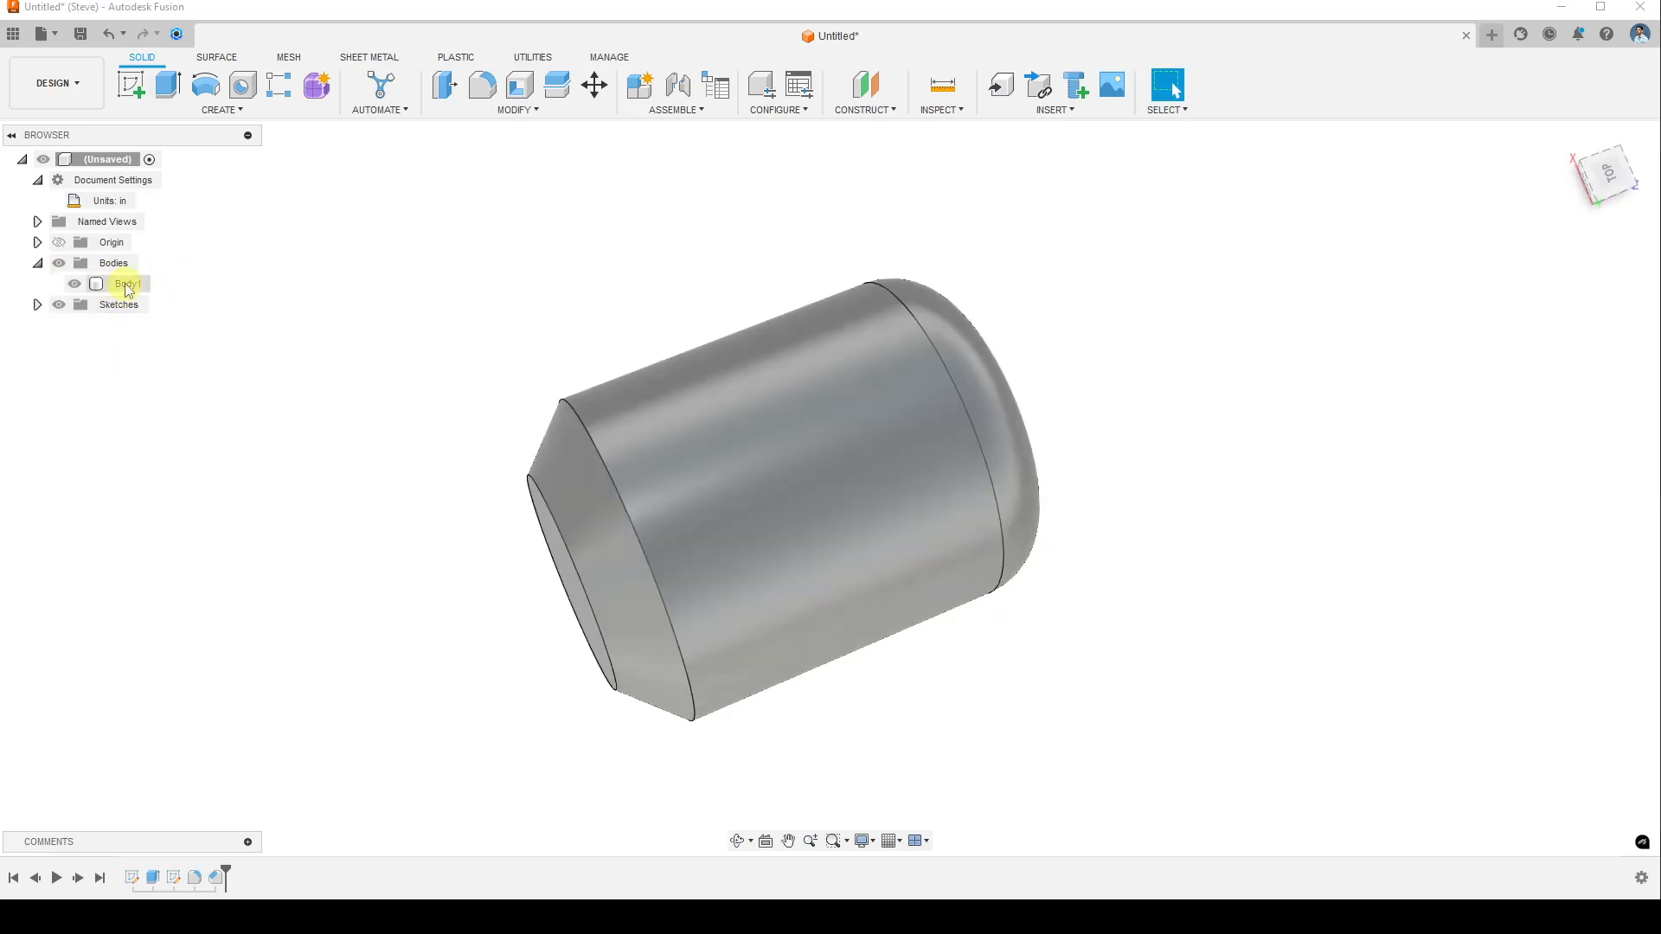
left_click(128, 288)
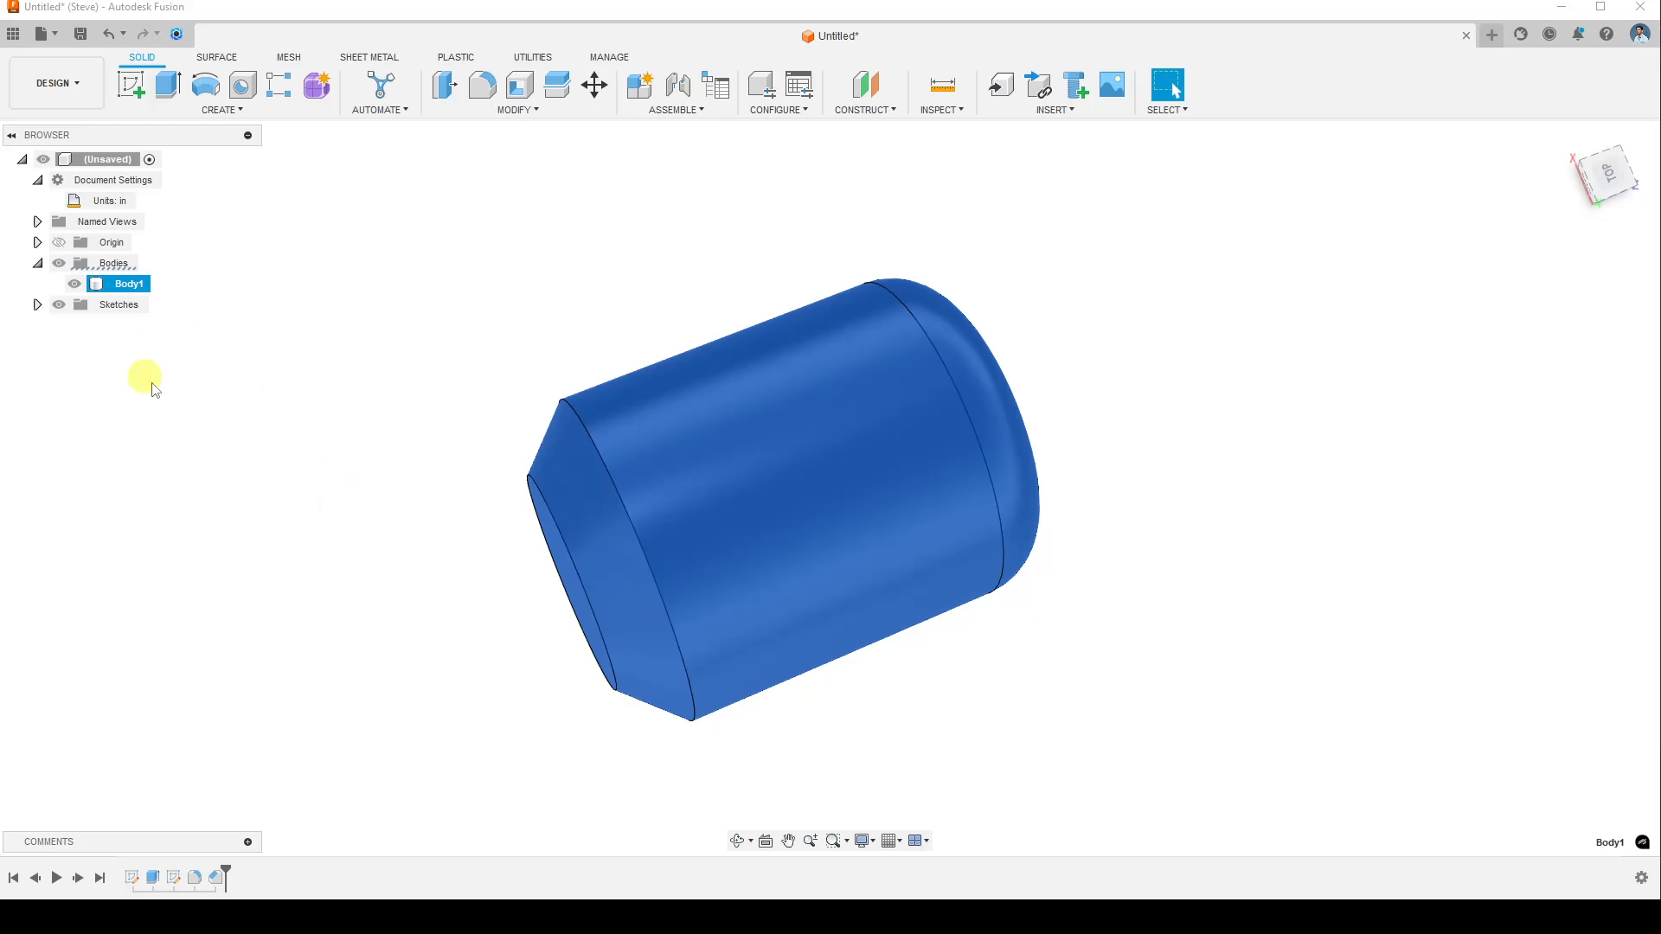
mouse_move(1118, 413)
left_mouse_down()
mouse_move(1075, 338)
mouse_move(1104, 423)
left_mouse_up()
key("Escape")
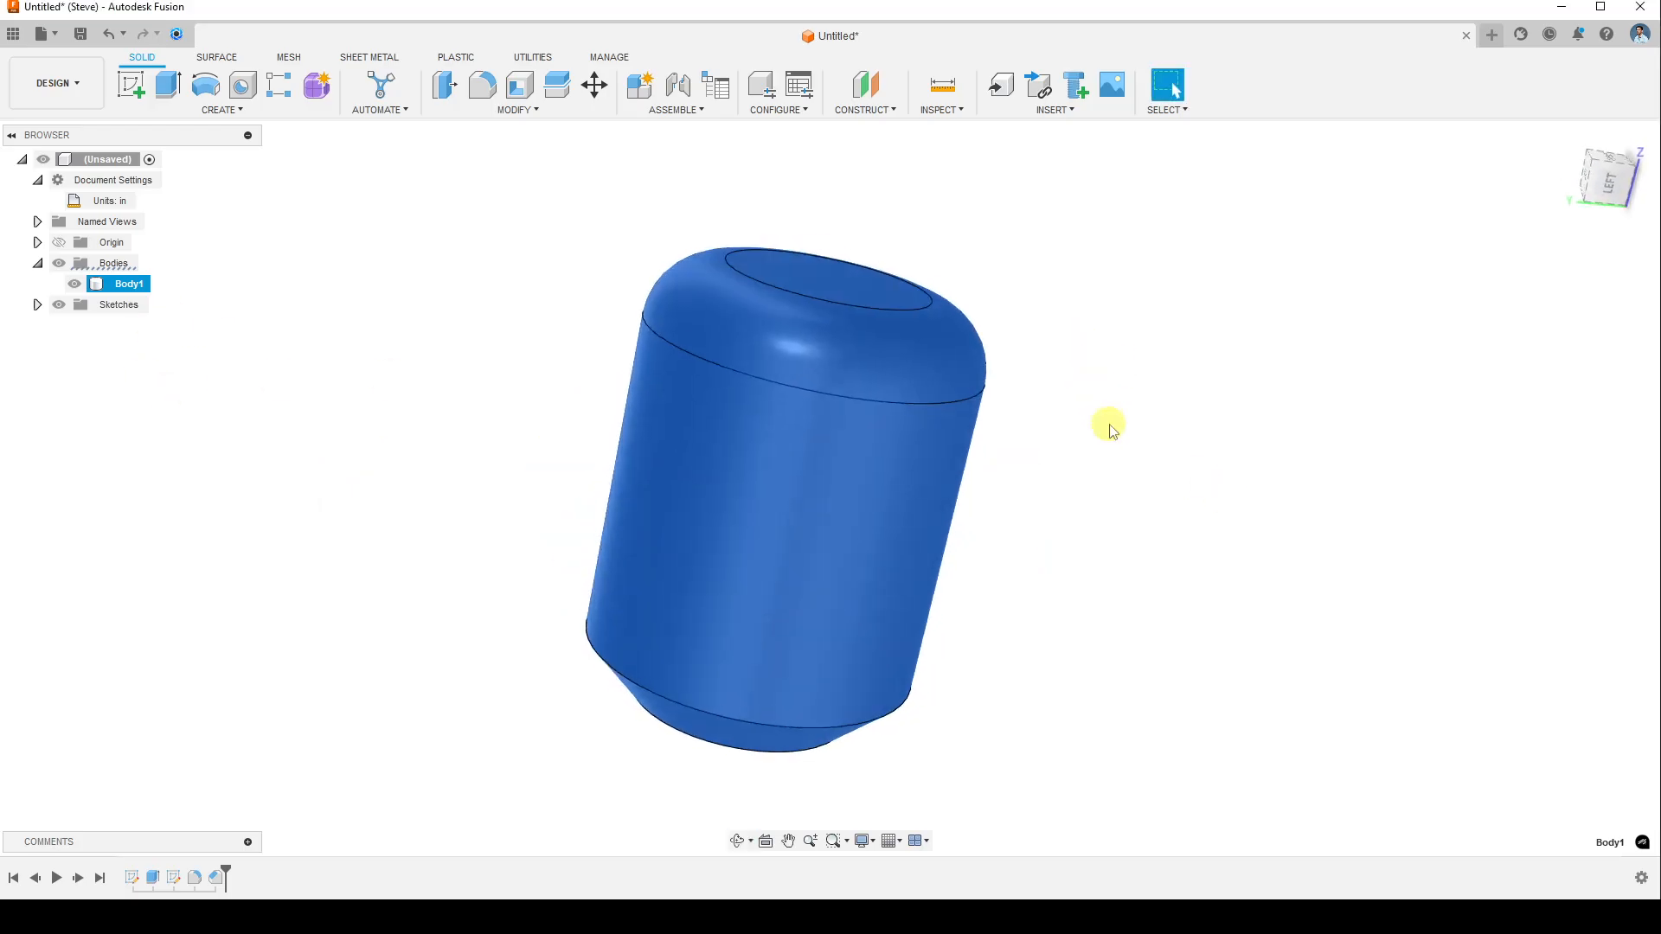
- Toggle the visibility of Body1 off and on, both individually and through the whole Bodies folder
left_click(75, 285)
left_click(368, 383)
middle_click_drag(474, 439, 486, 371, "shift")
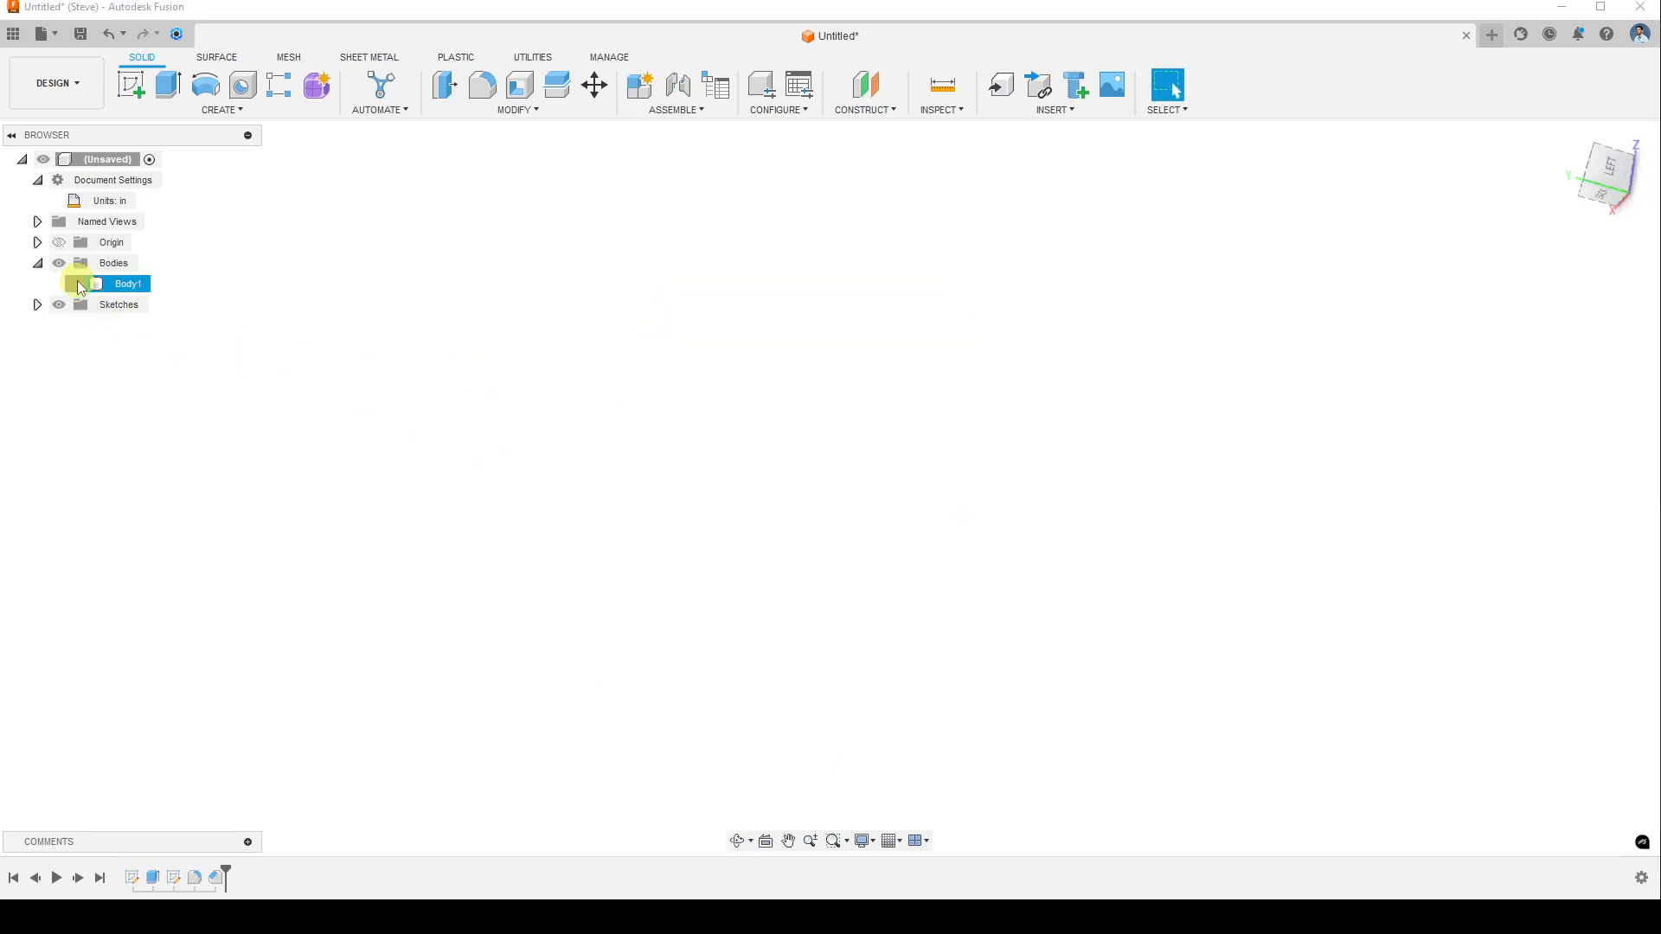
left_click(75, 284)
left_click(58, 265)
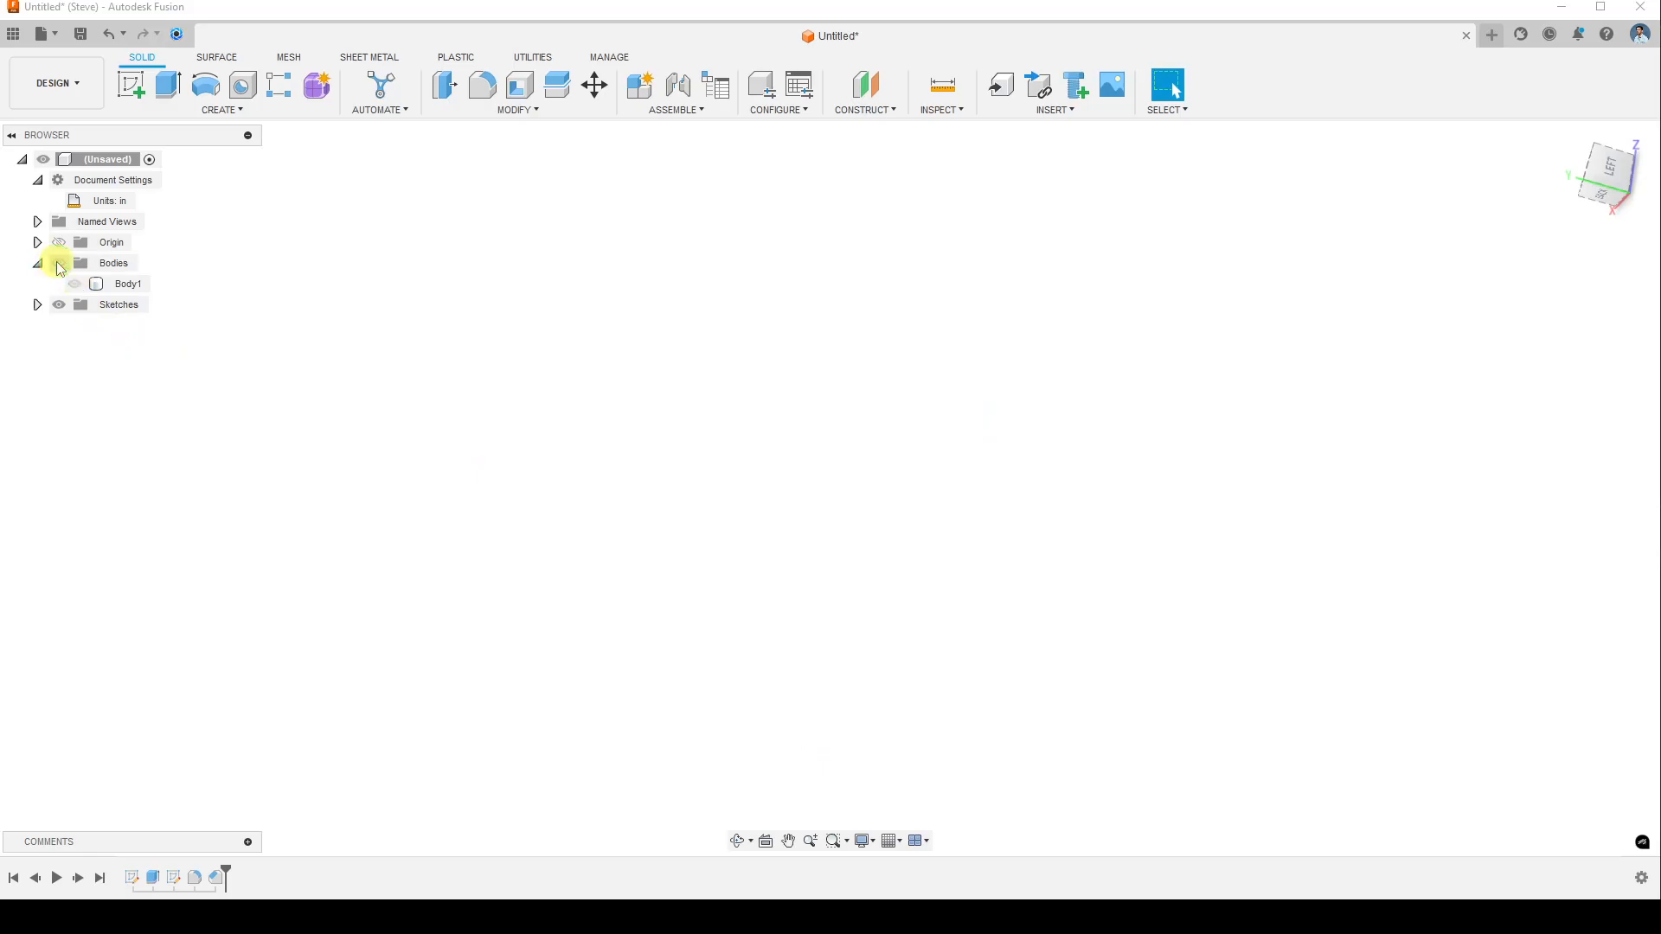
left_click(59, 263)
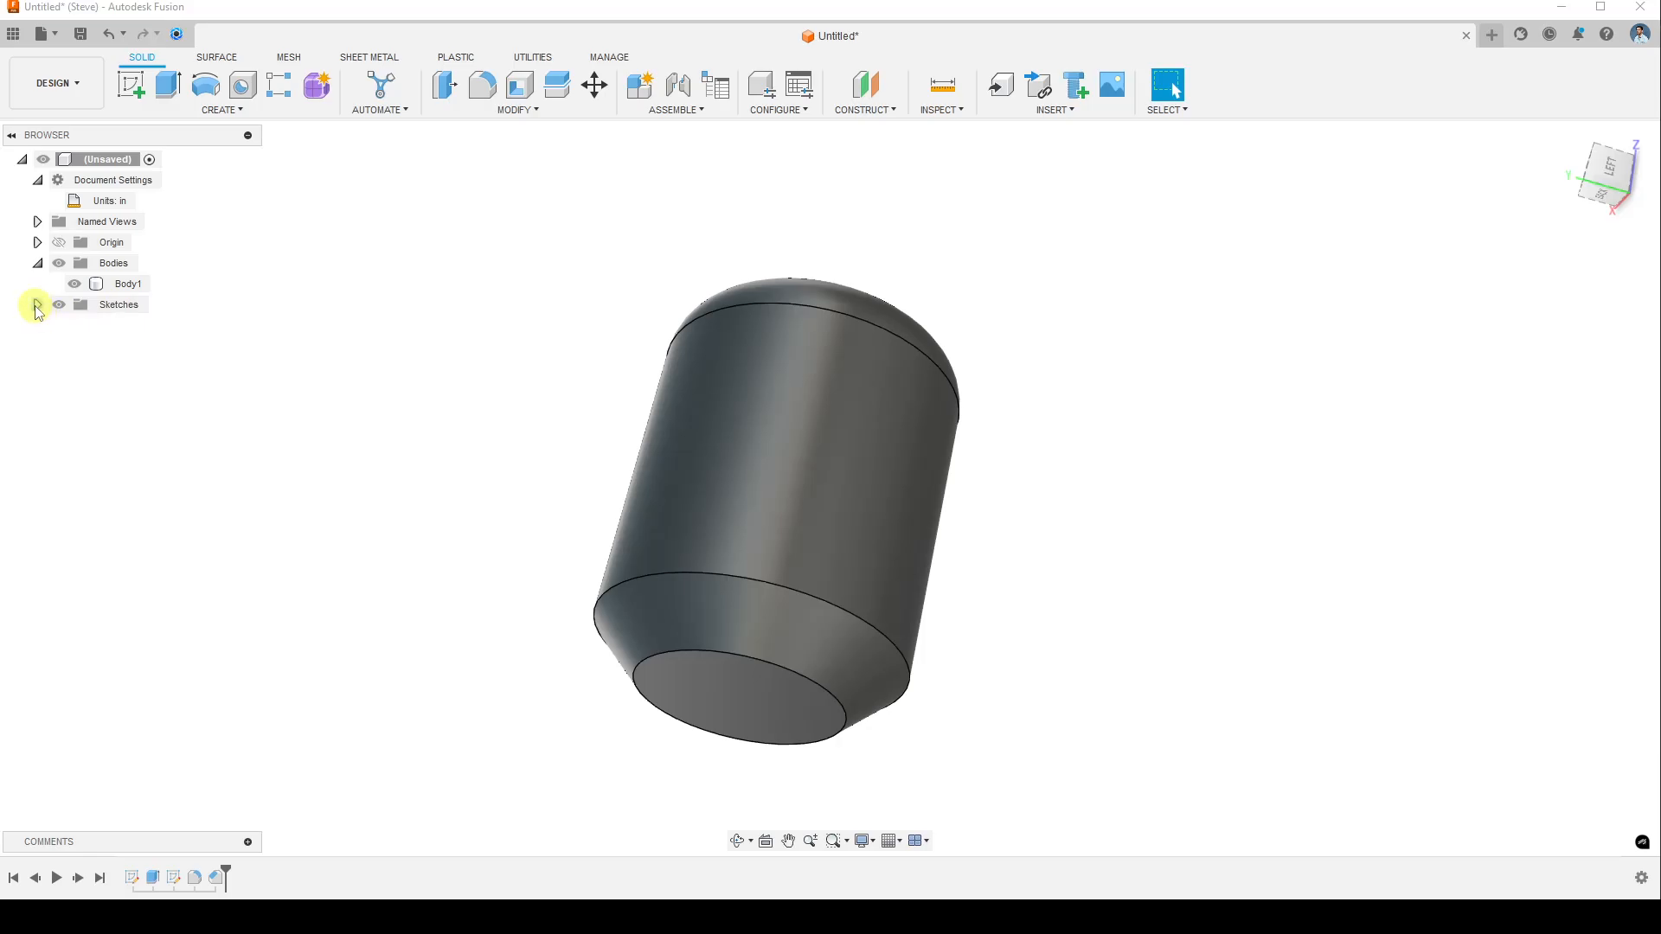
- Expand the Sketches folder and hide Sketch2
left_click(38, 305)
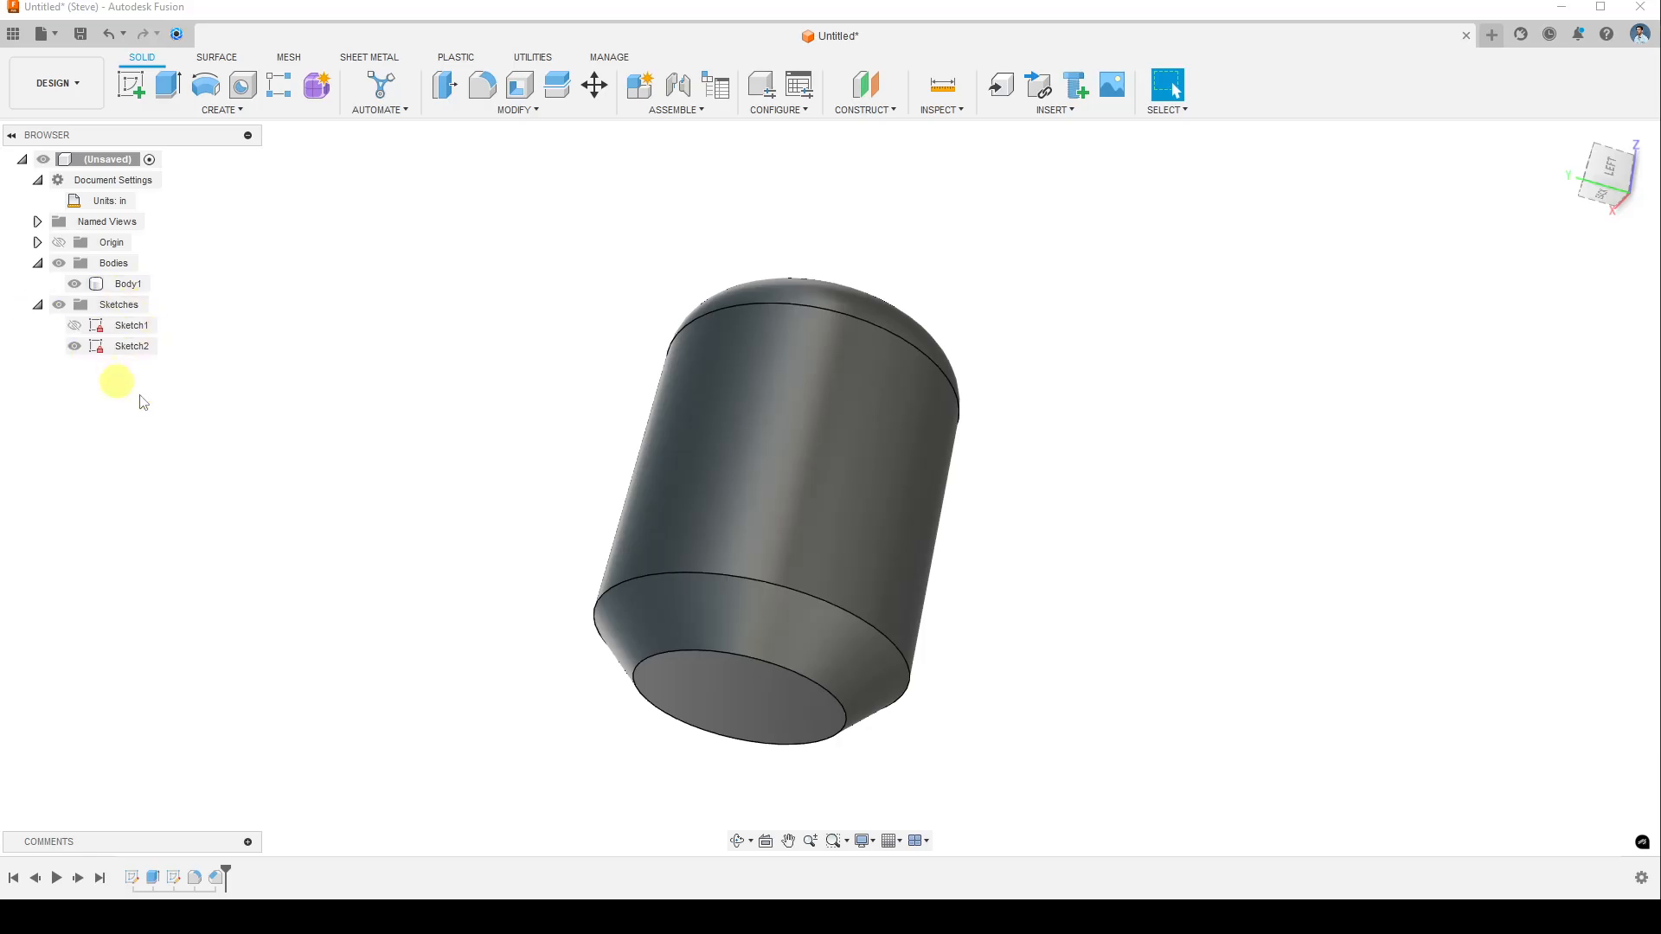
scroll(293, 473, "up", 3)
scroll(282, 467, "down", 5)
middle_click_drag(433, 507, 490, 476)
middle_click_drag(312, 448, 355, 510, "shift")
left_click(75, 348)
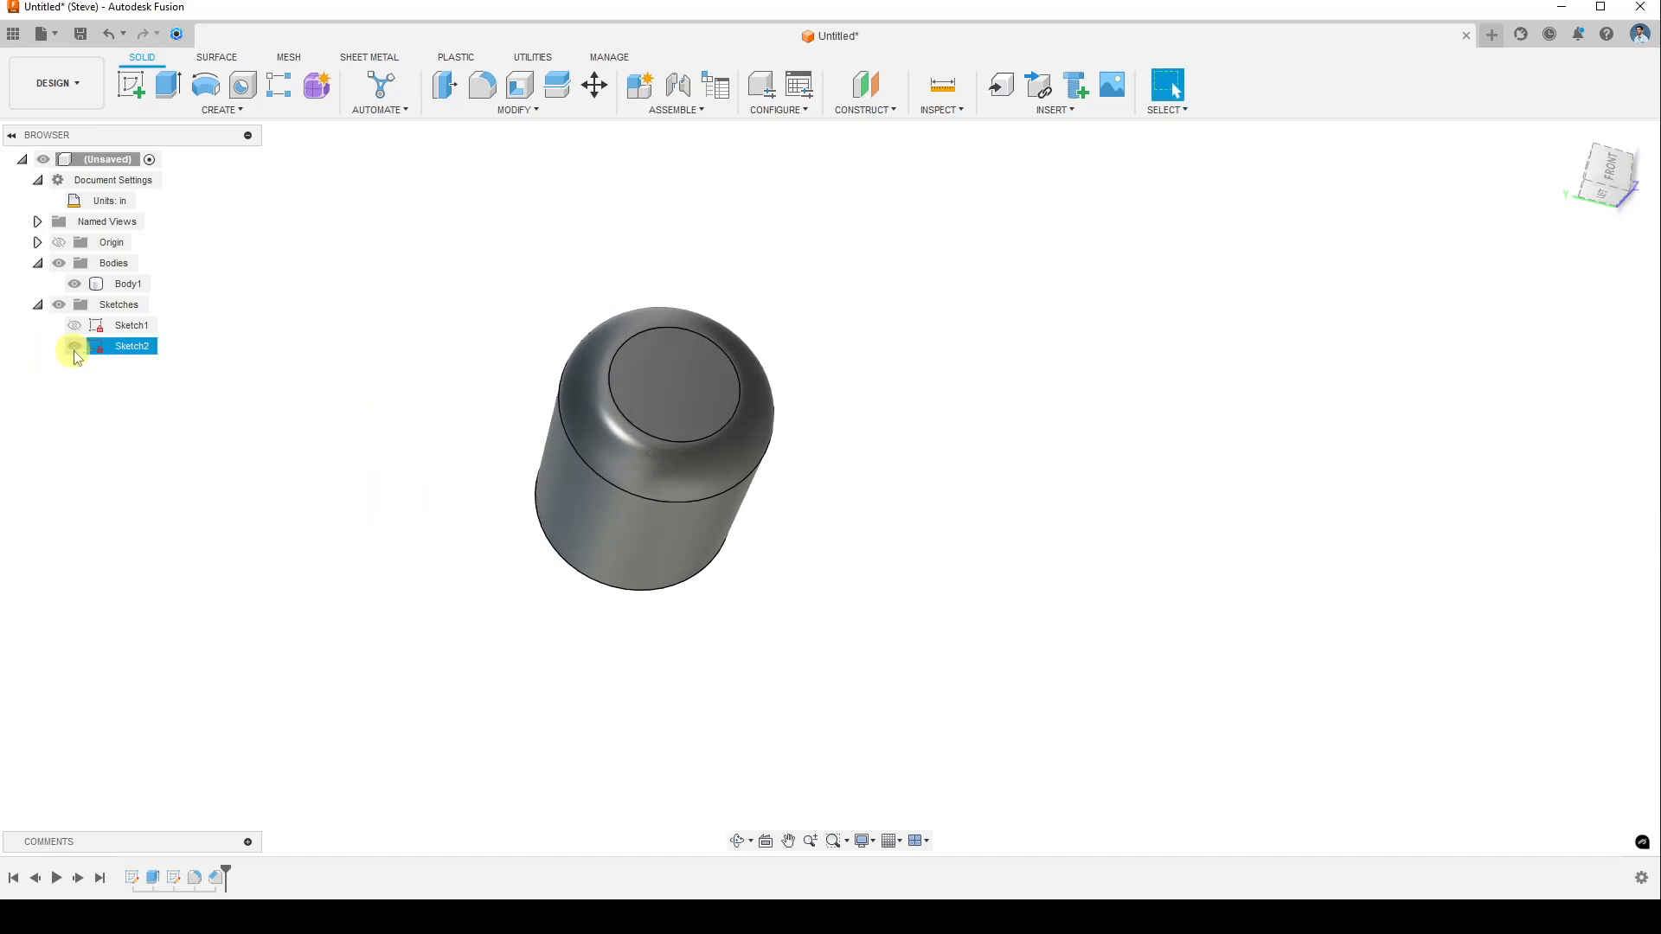
- Show Sketch1 to examine its circle at the chamfered end of the cylinder, and hide it again
left_click(72, 325)
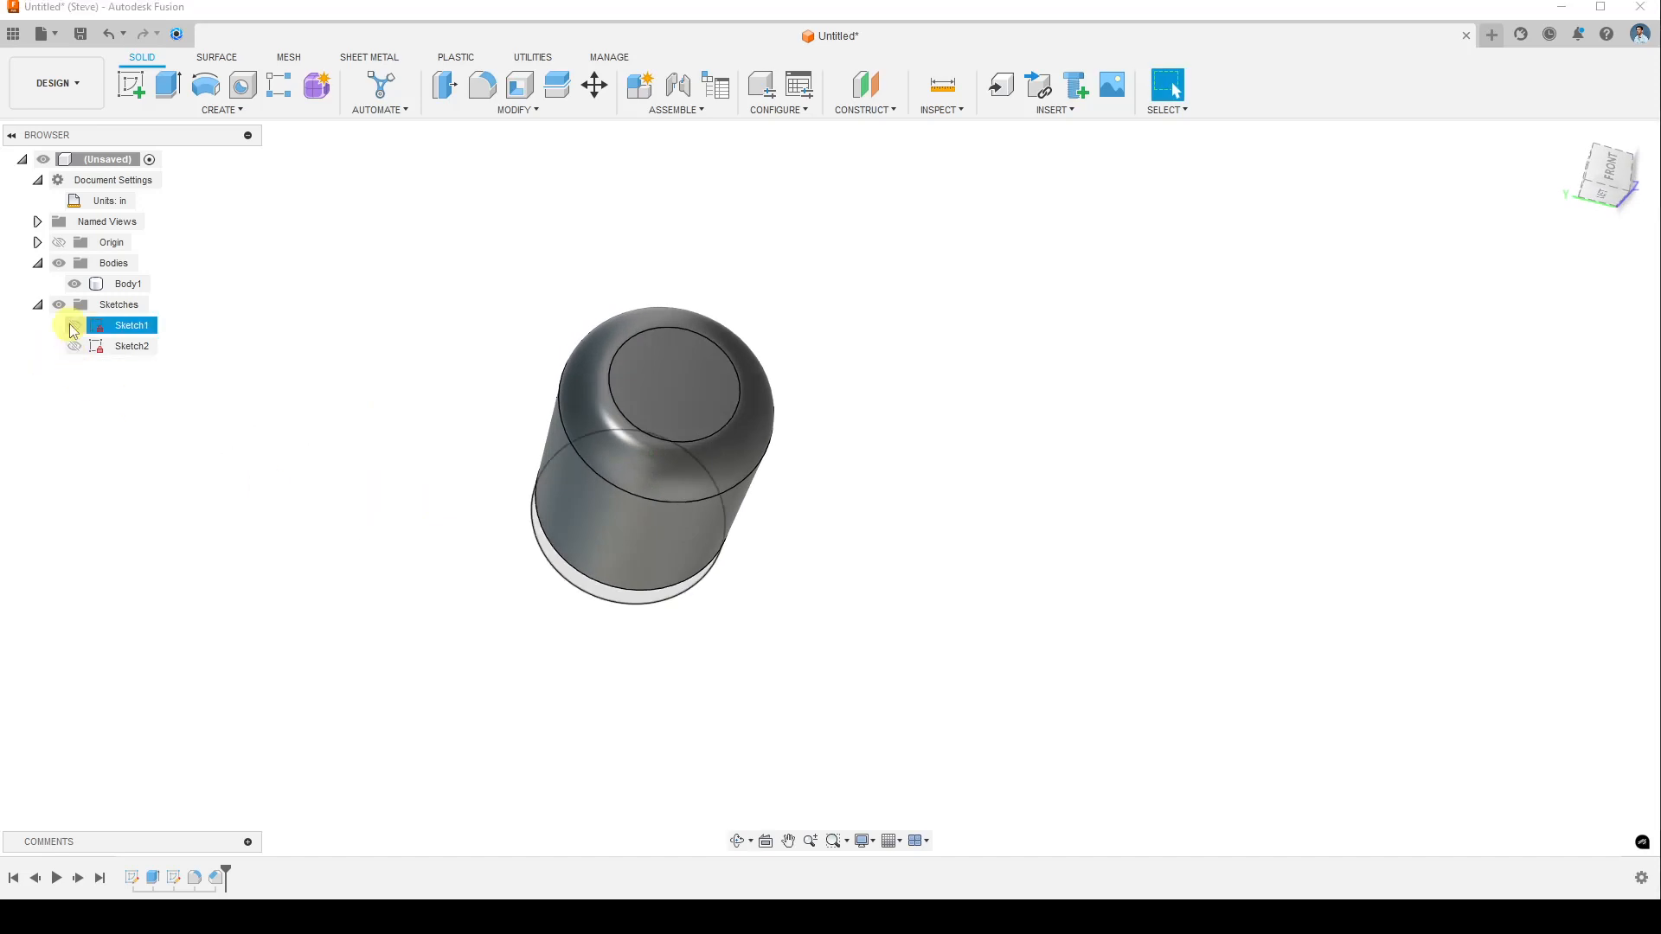
middle_click_drag(609, 676, 534, 491, "shift")
scroll(534, 491, "up", 5)
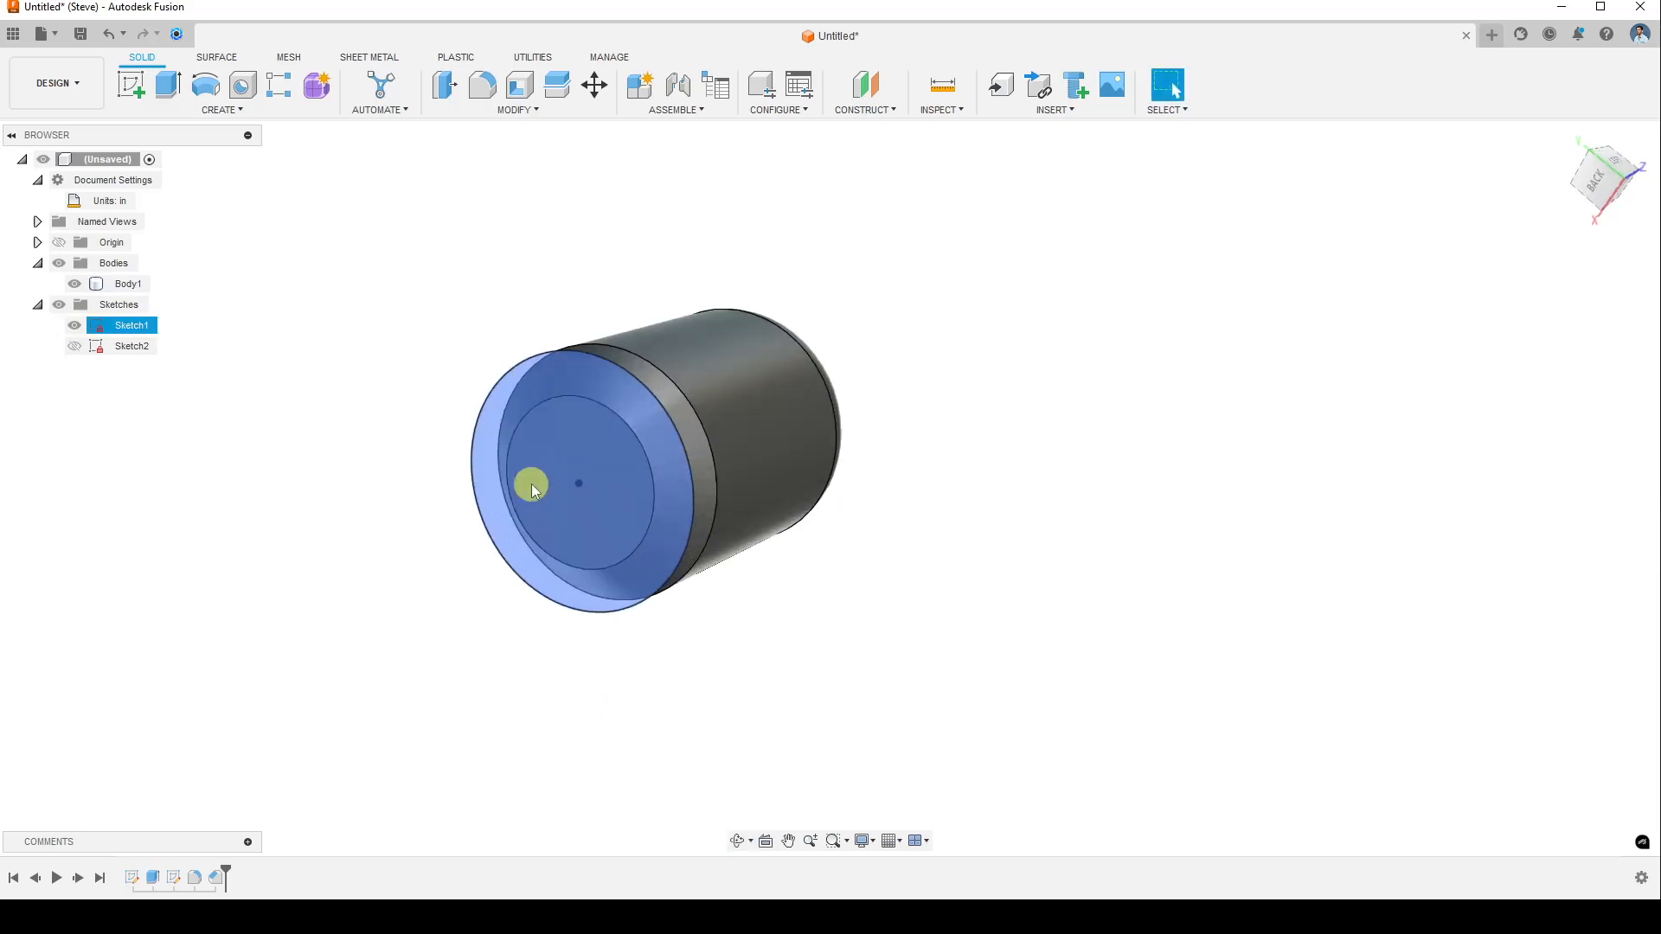
left_click(318, 497)
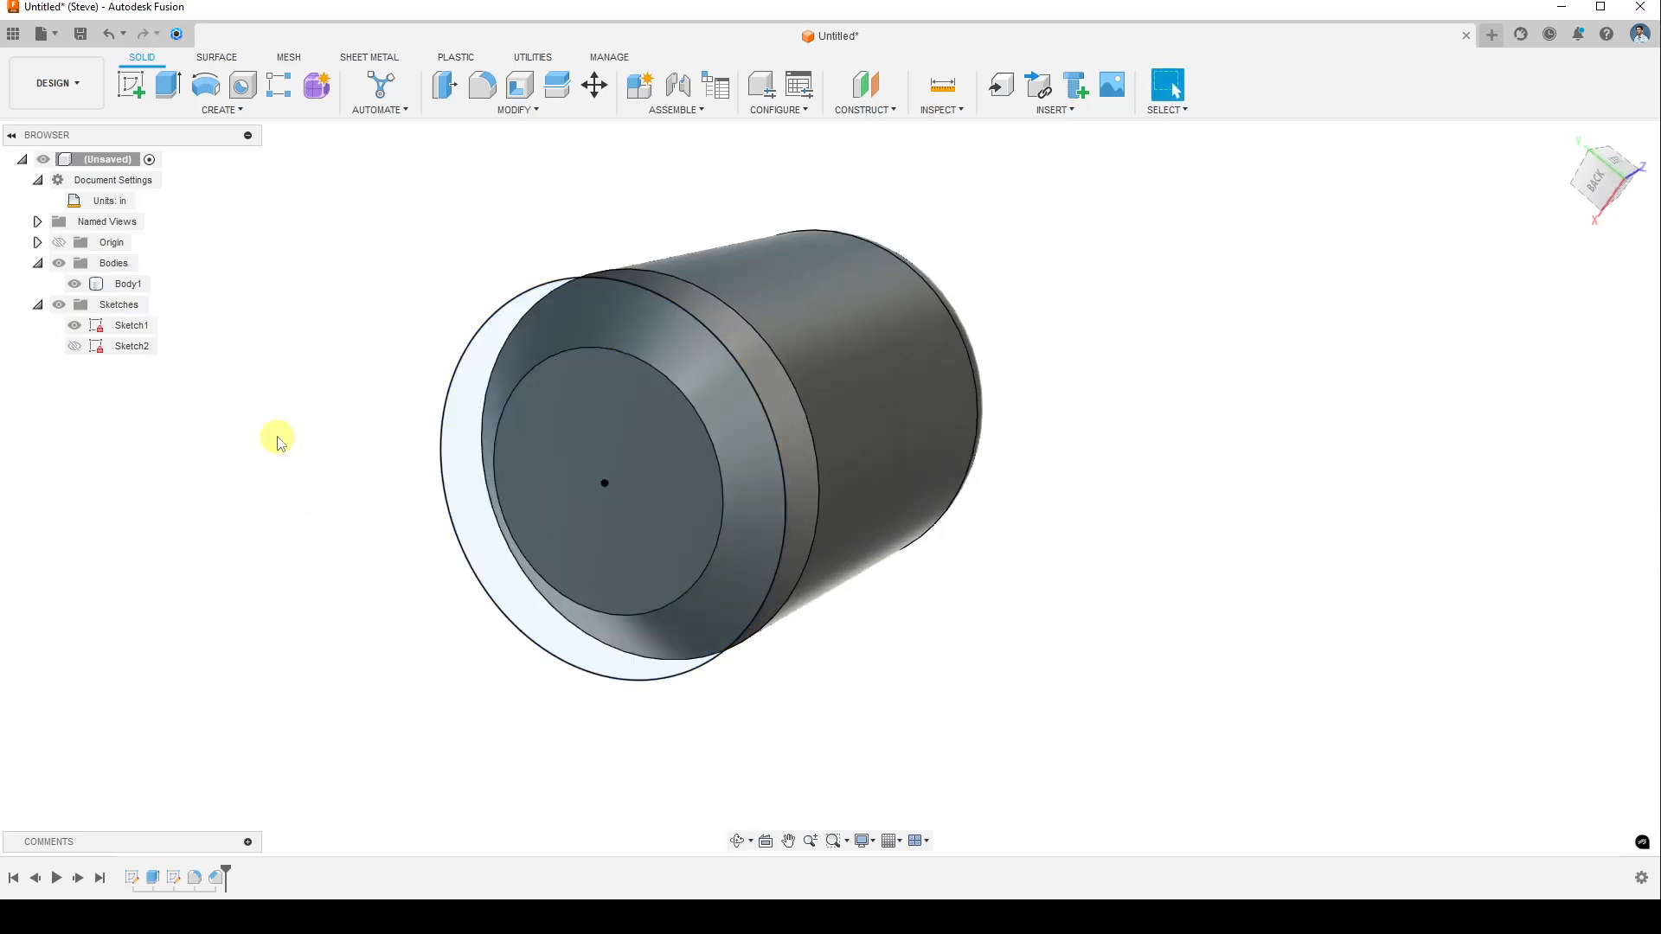
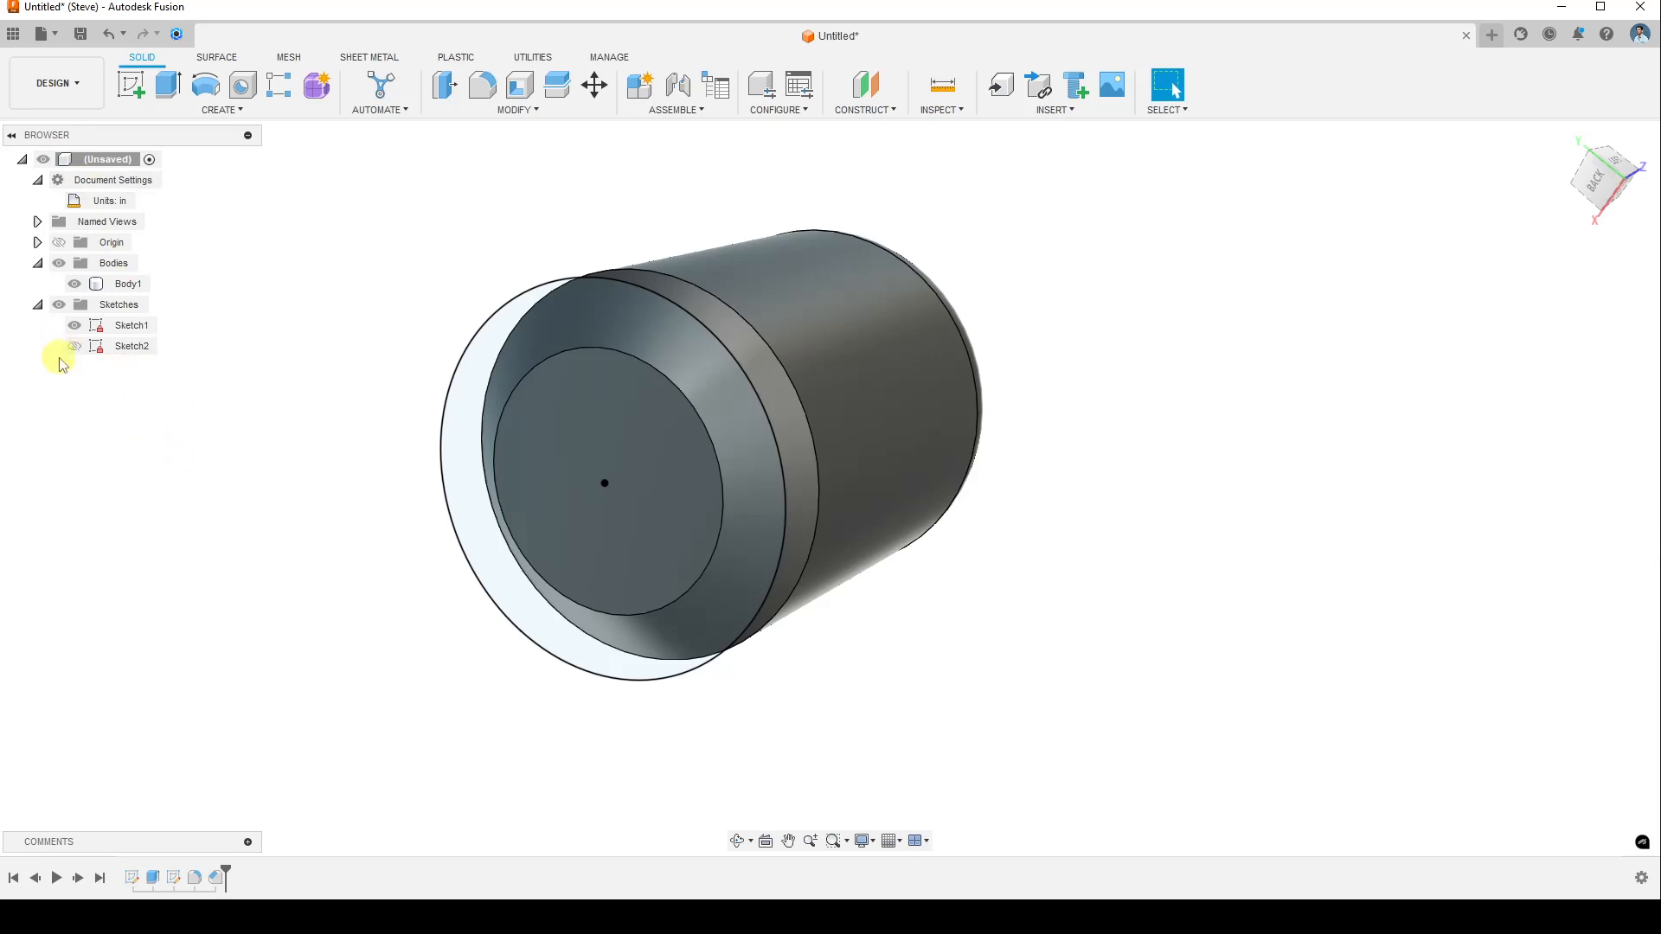
left_click(77, 333)
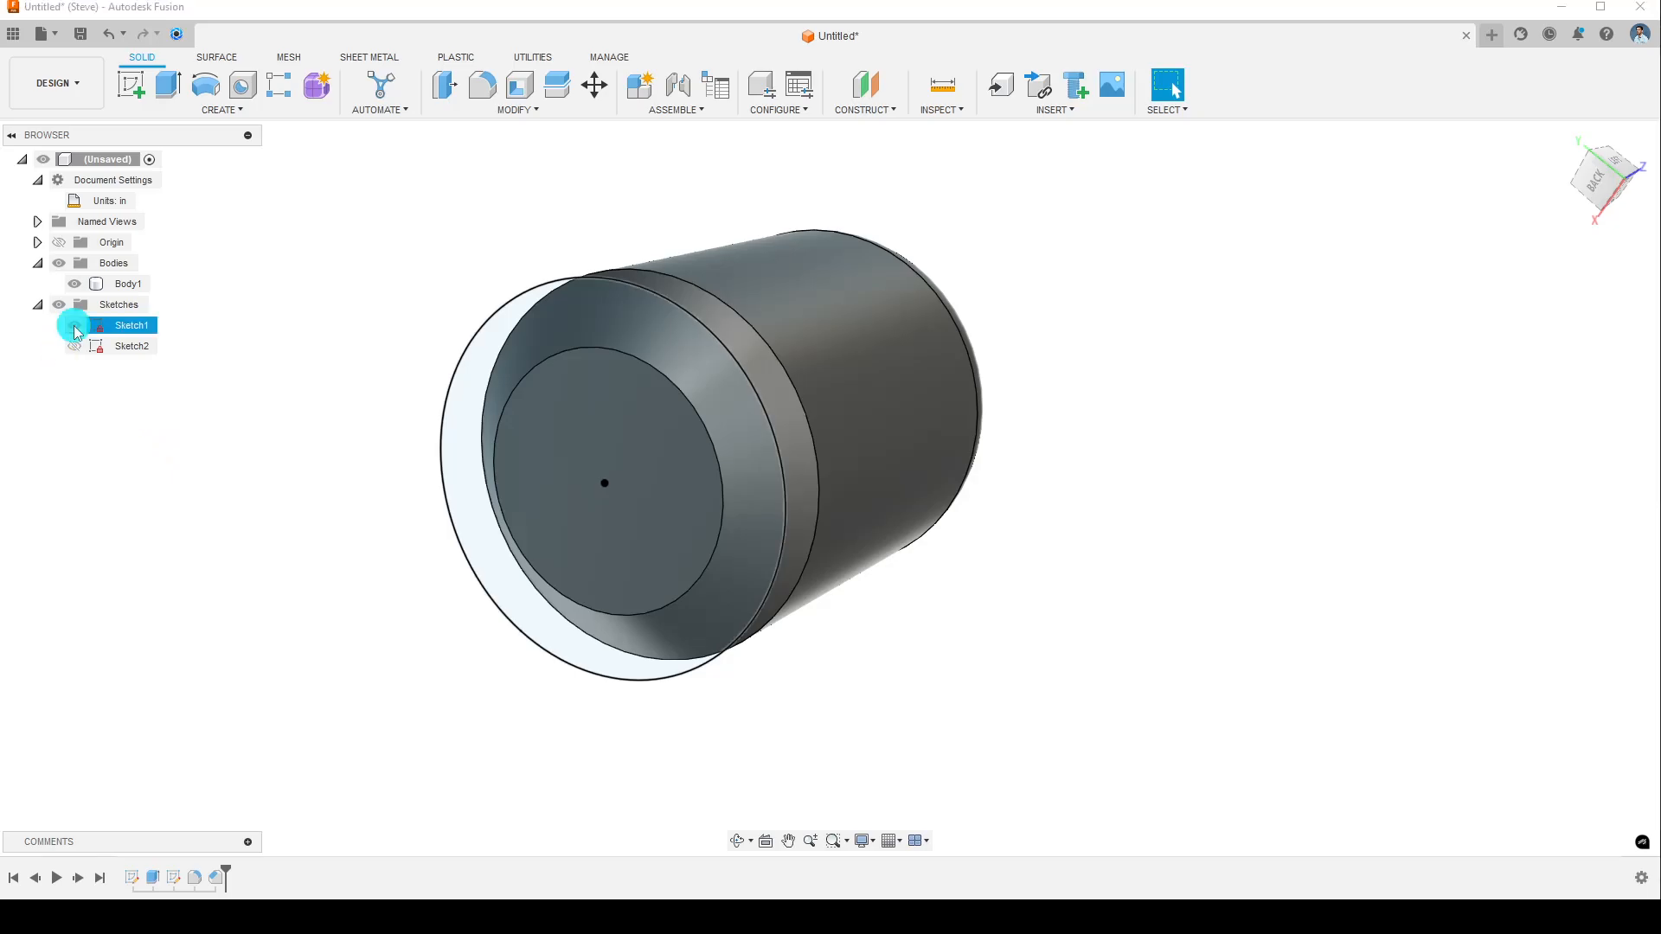
left_click(75, 327)
middle_click_drag(1194, 550, 1106, 595, "shift")
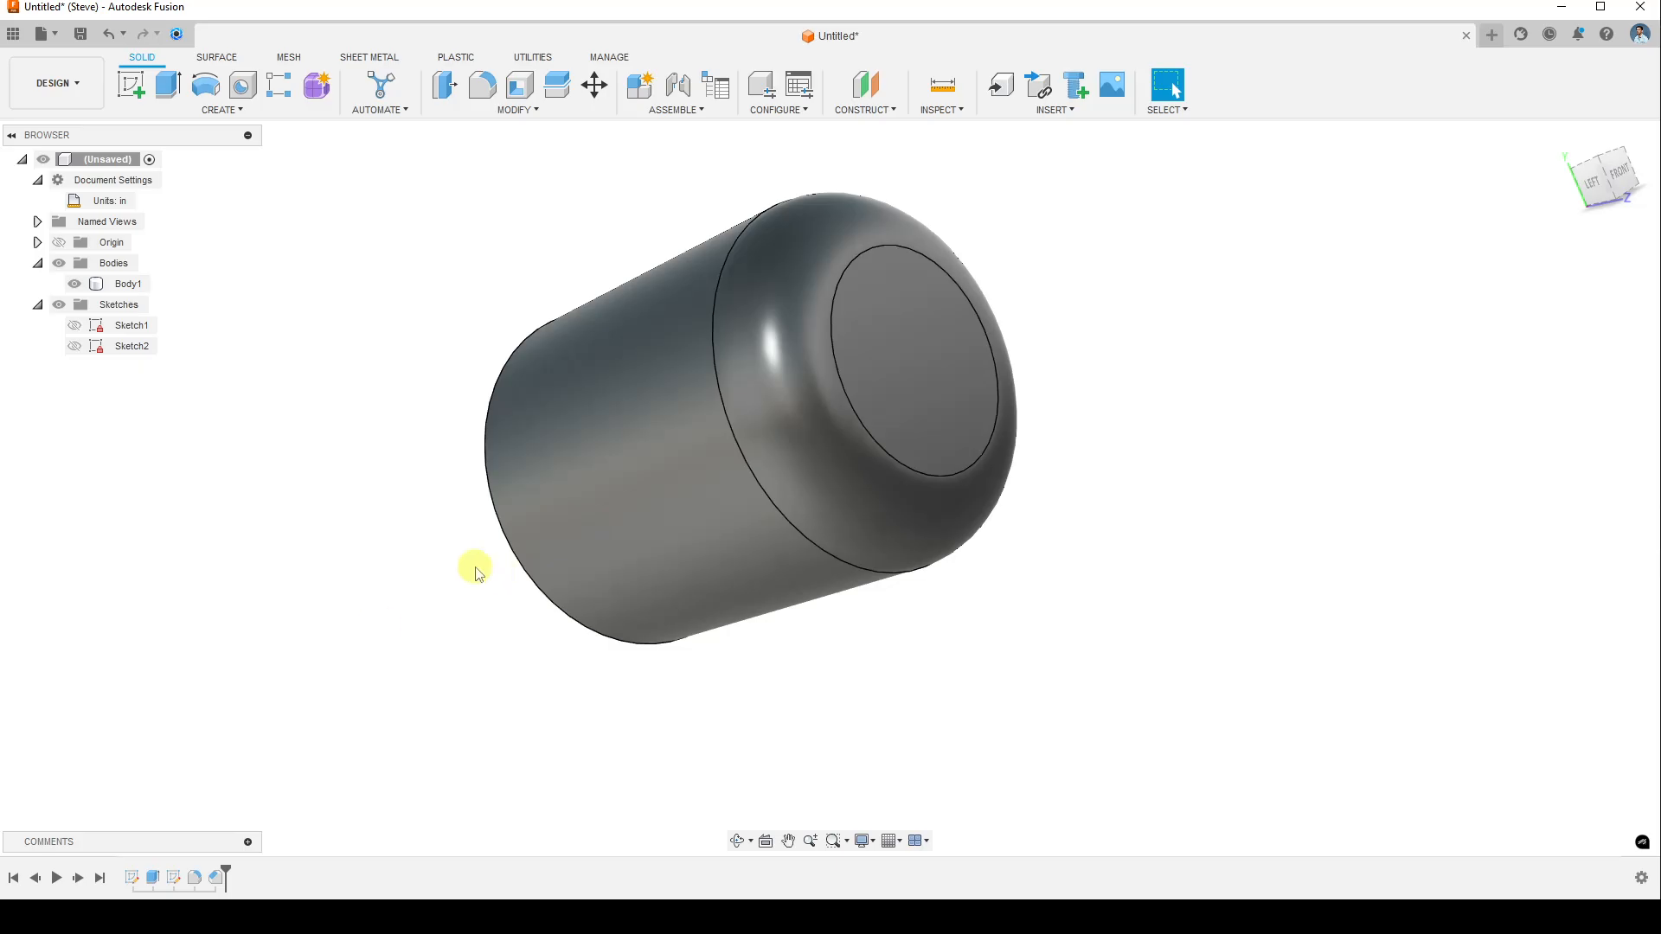
middle_click_drag(437, 662, 545, 690, "shift")
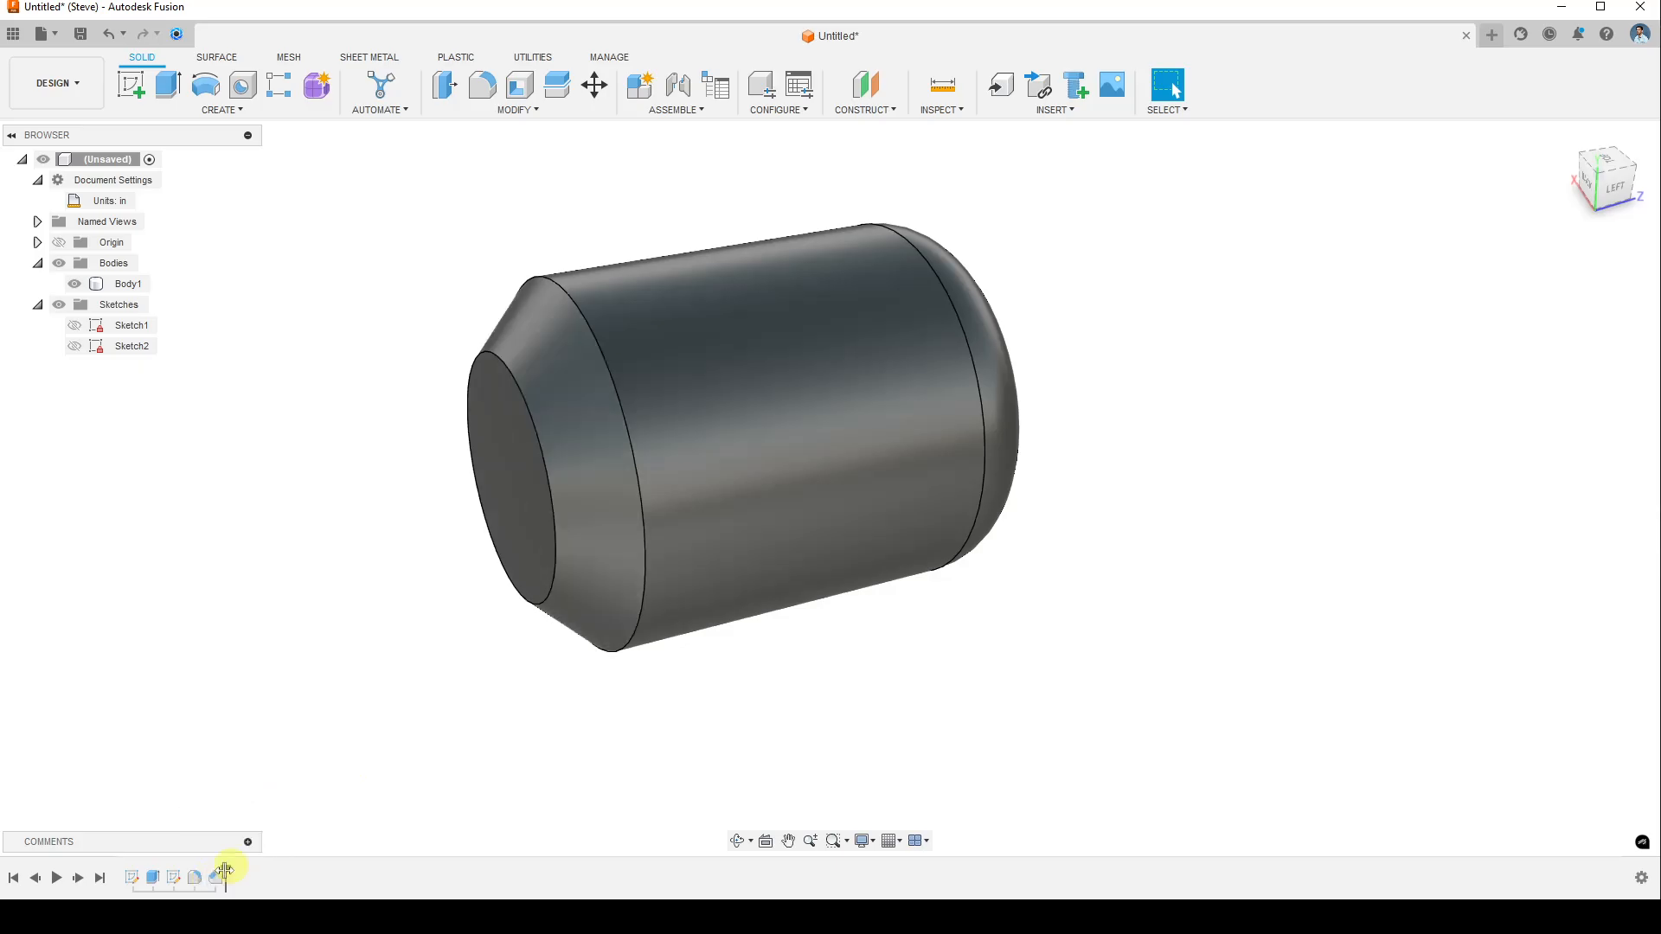
- Select the fillet feature in the timeline to examine which face of the cylinder it created
left_click(197, 878)
middle_click_drag(1164, 615, 1037, 660, "shift")
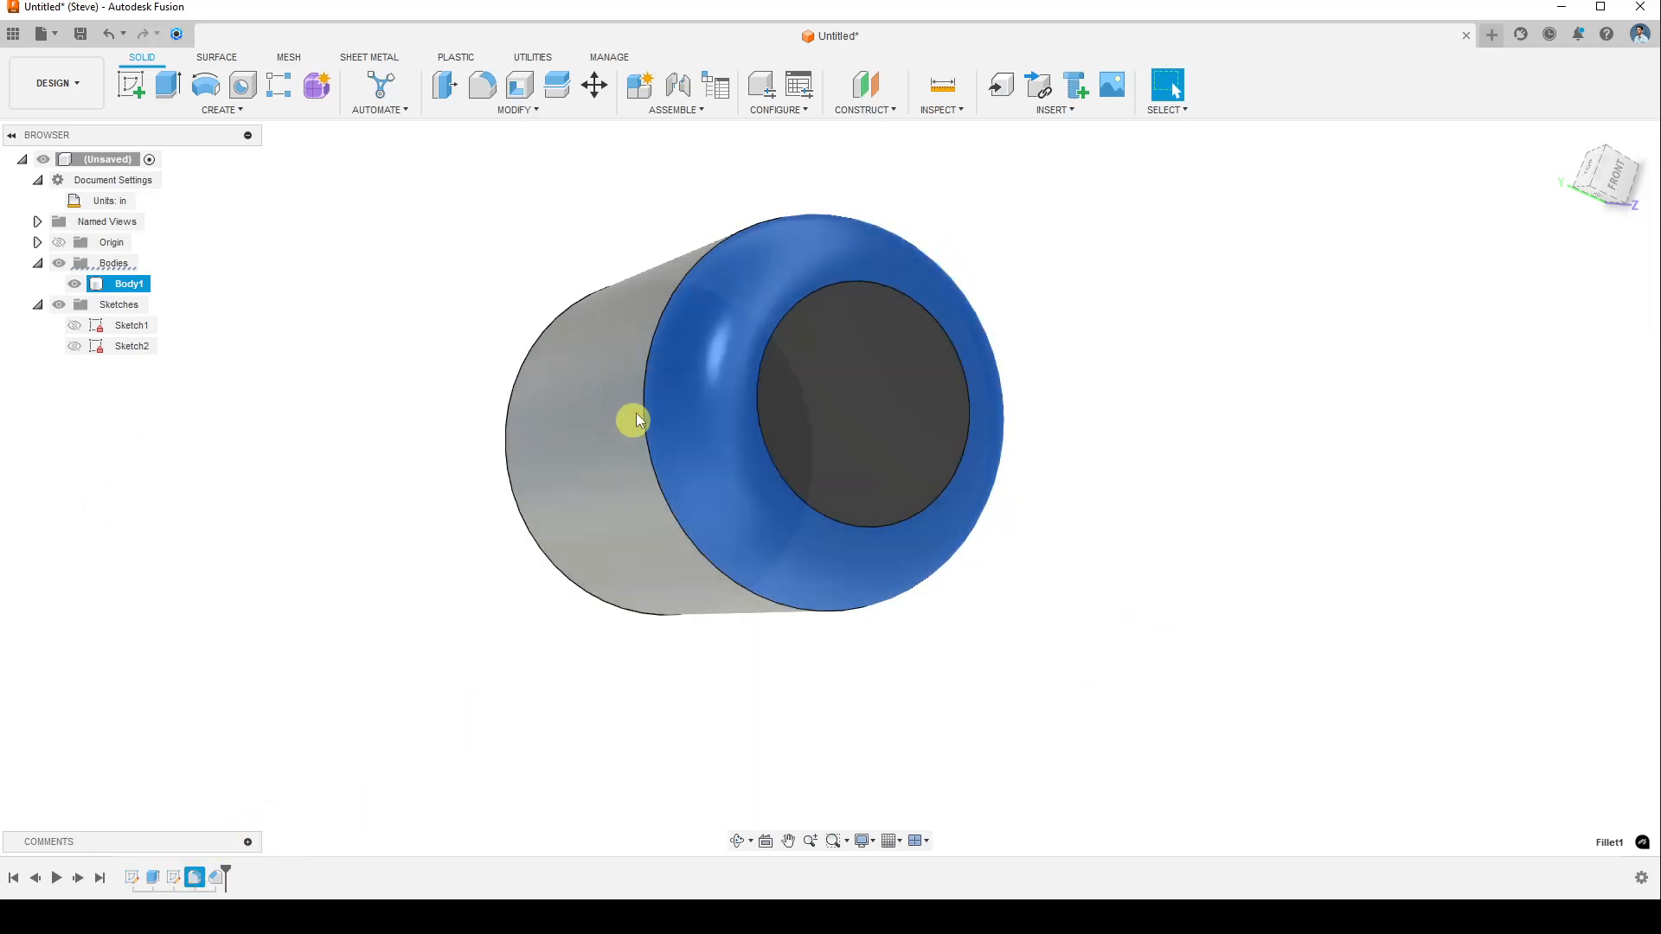
middle_click_drag(512, 524, 549, 597, "shift")
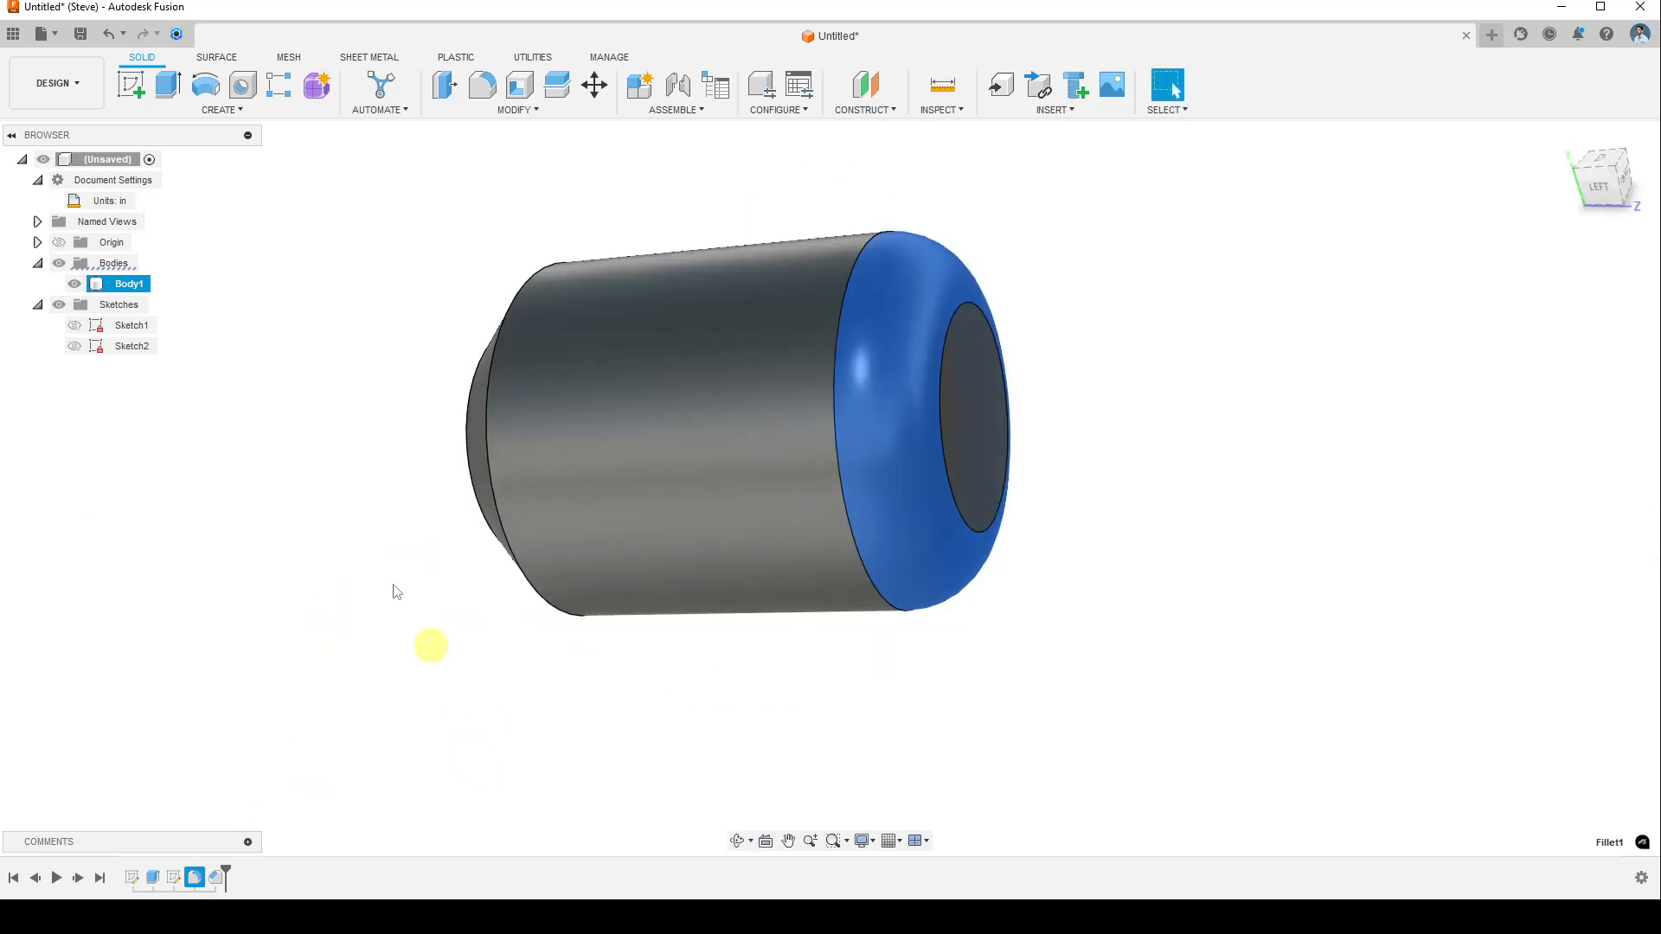
middle_click_drag(550, 666, 537, 698, "shift")
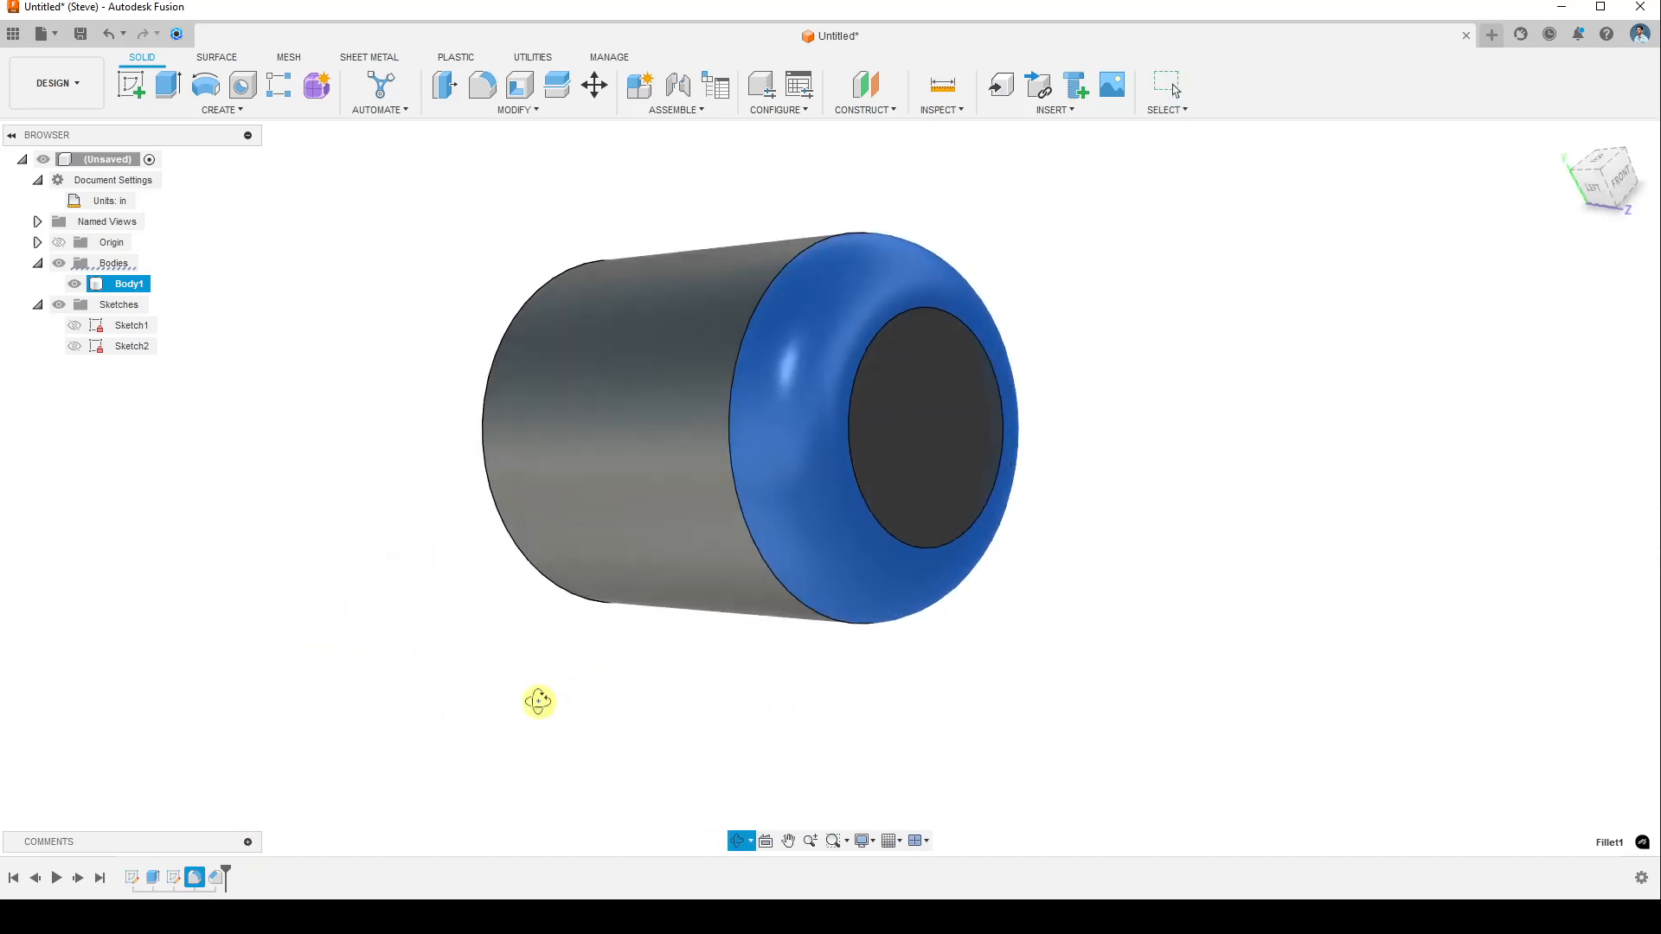
left_click(201, 875)
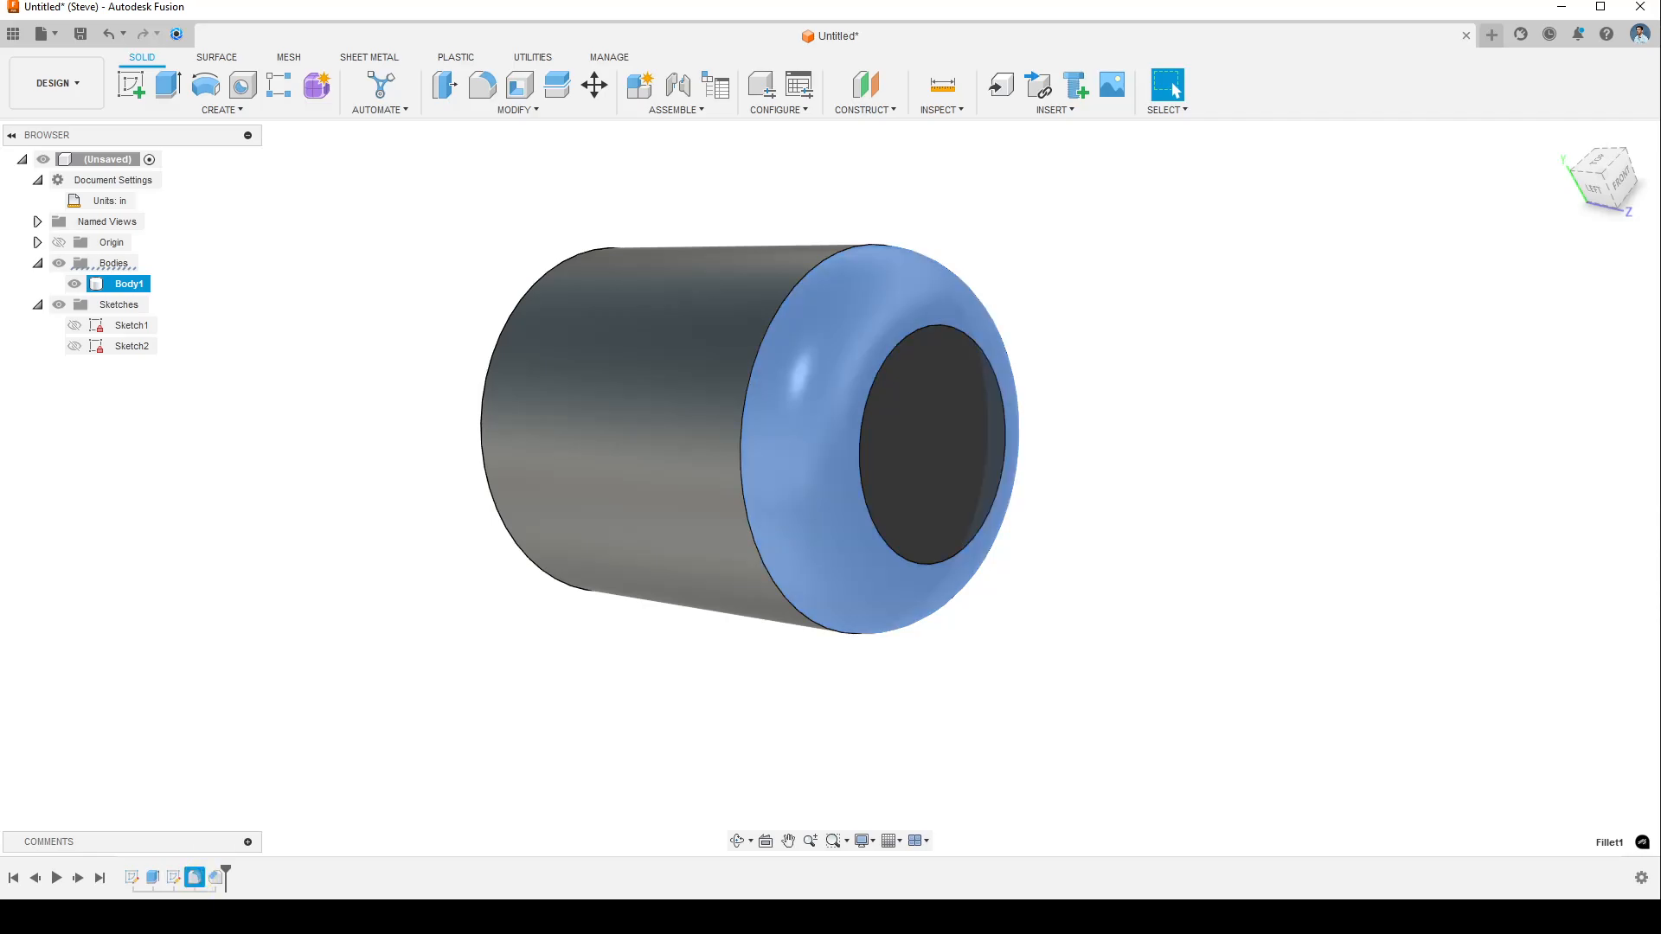
- Roll the history marker back to the fillet so the chamfer is excluded, and return the marker to the timeline's end
right_click(198, 879)
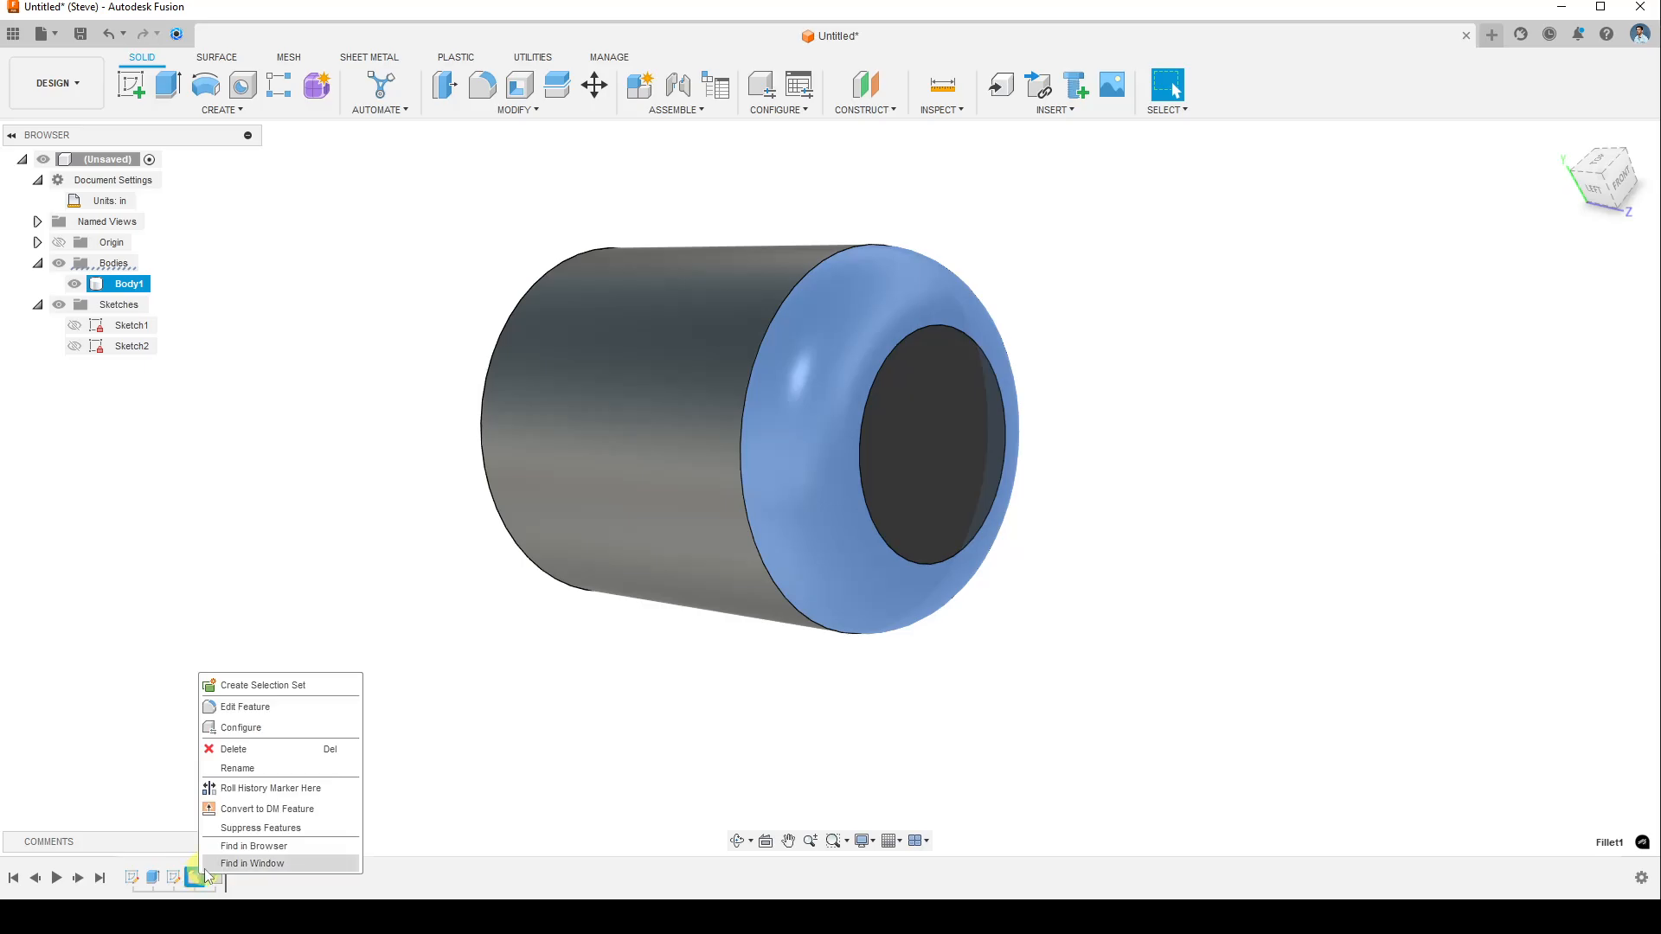
left_click(269, 789)
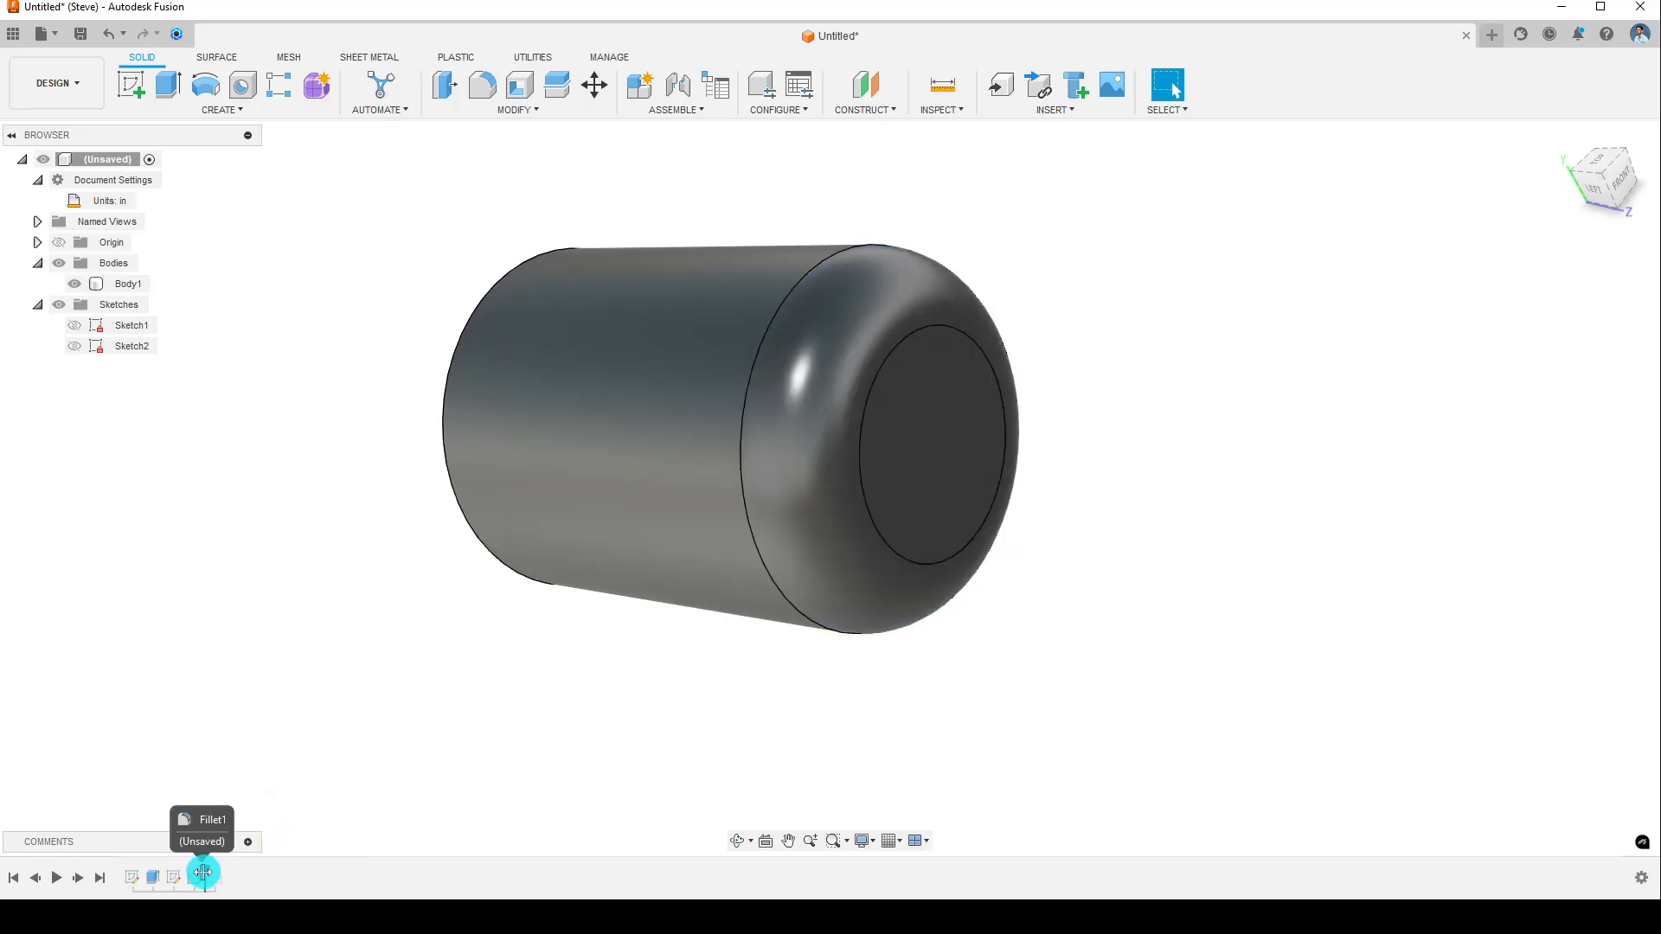
mouse_move(205, 876)
left_mouse_down()
mouse_move(188, 889)
mouse_move(138, 874)
mouse_move(229, 874)
left_mouse_up()
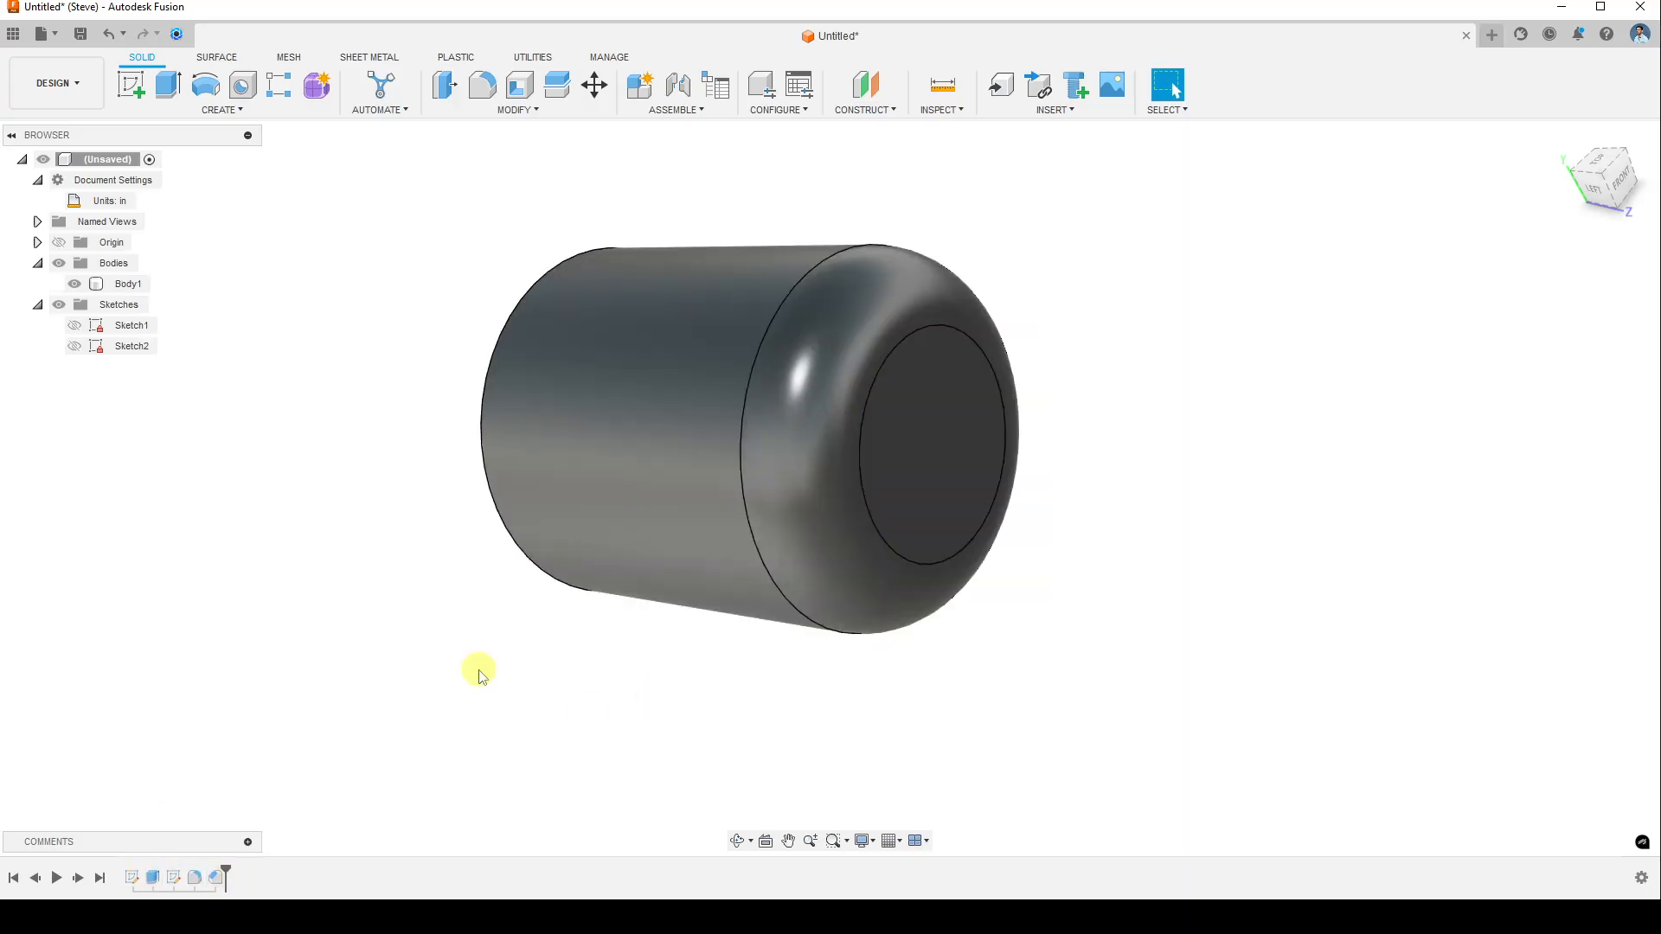
- Suppress the fillet feature in the timeline, inspect the cylinder's end without it, and unsuppress the feature
middle_click_drag(407, 658, 567, 631, "shift")
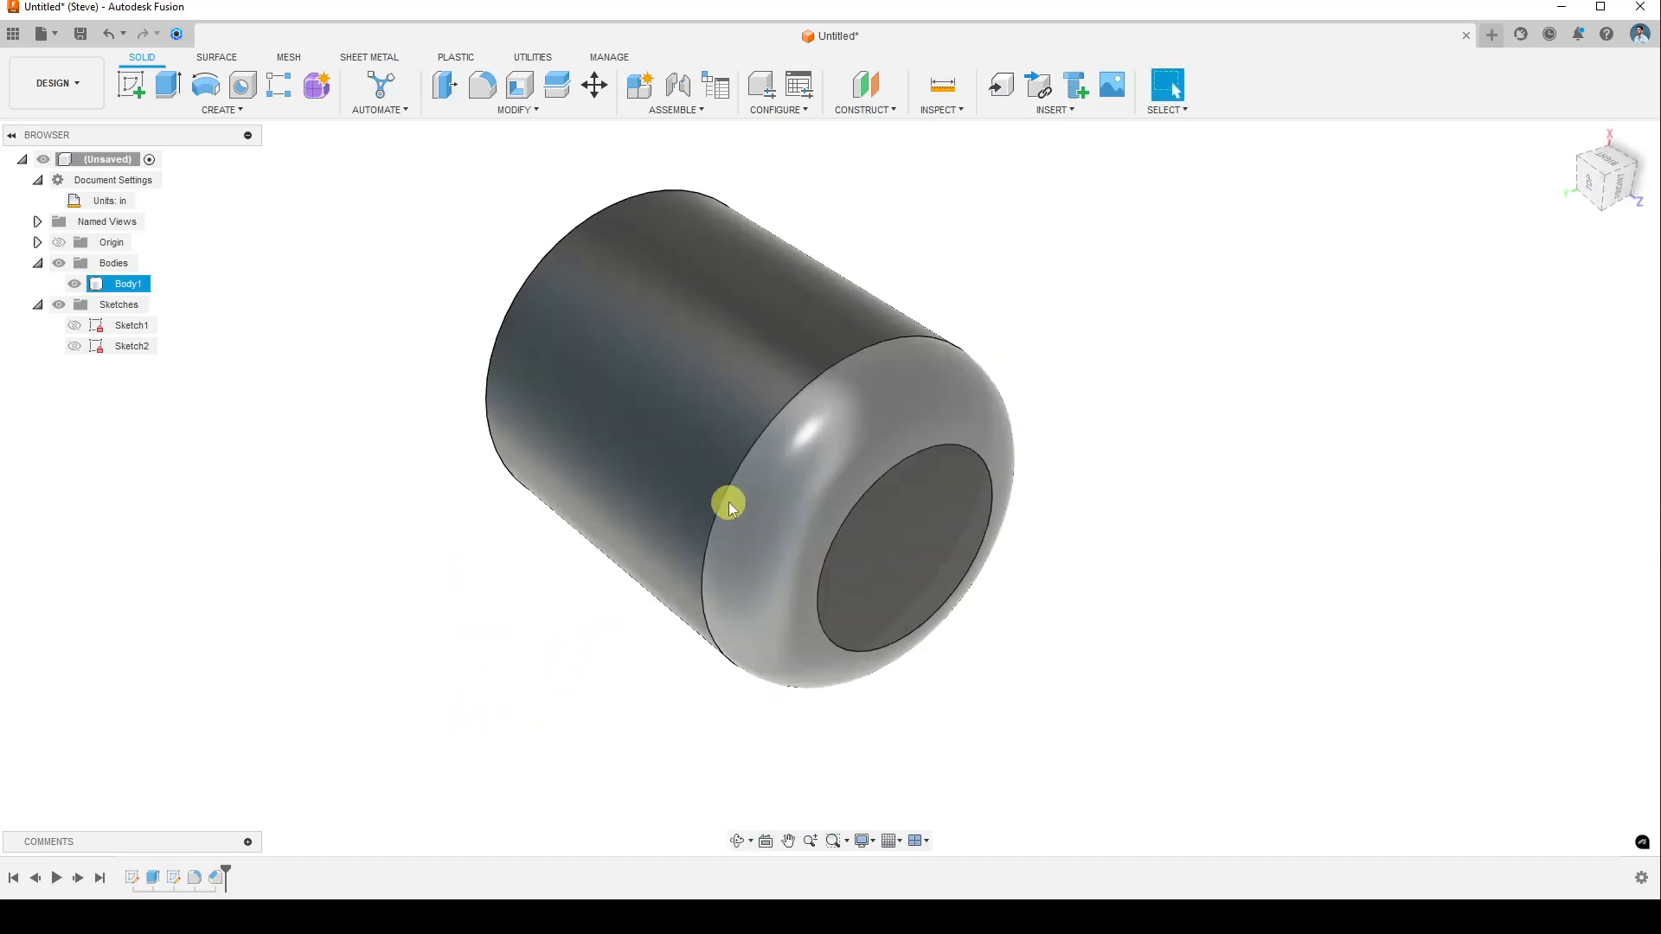
left_click(773, 530)
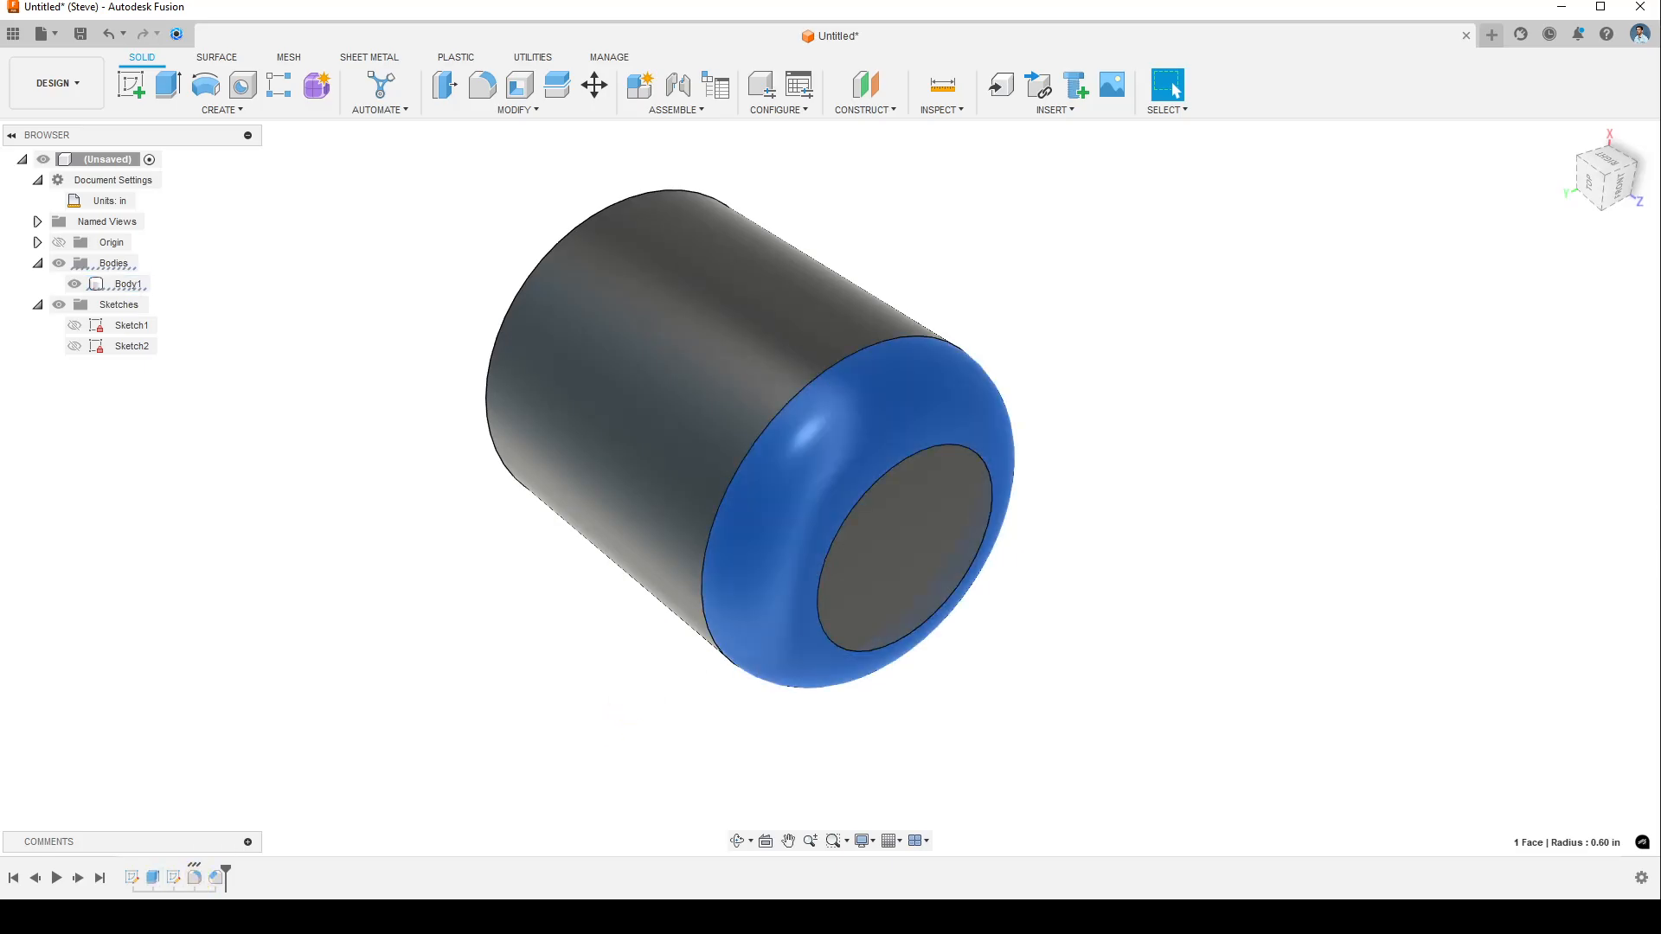
right_click(199, 880)
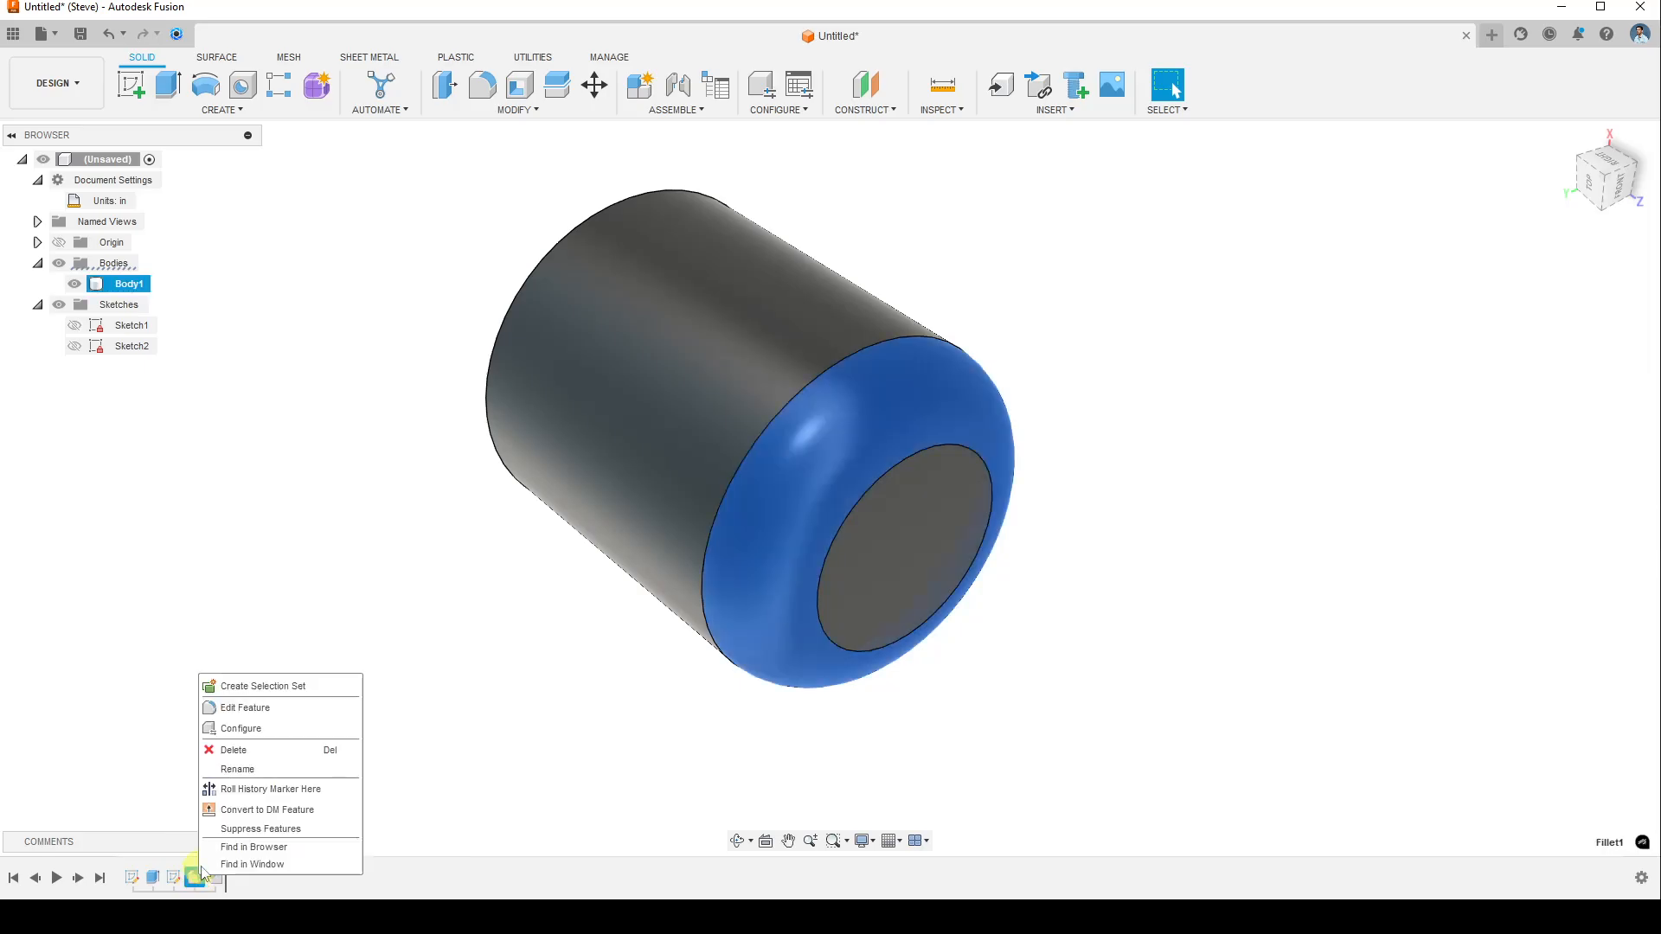
left_click(273, 830)
middle_click_drag(525, 714, 433, 742, "shift")
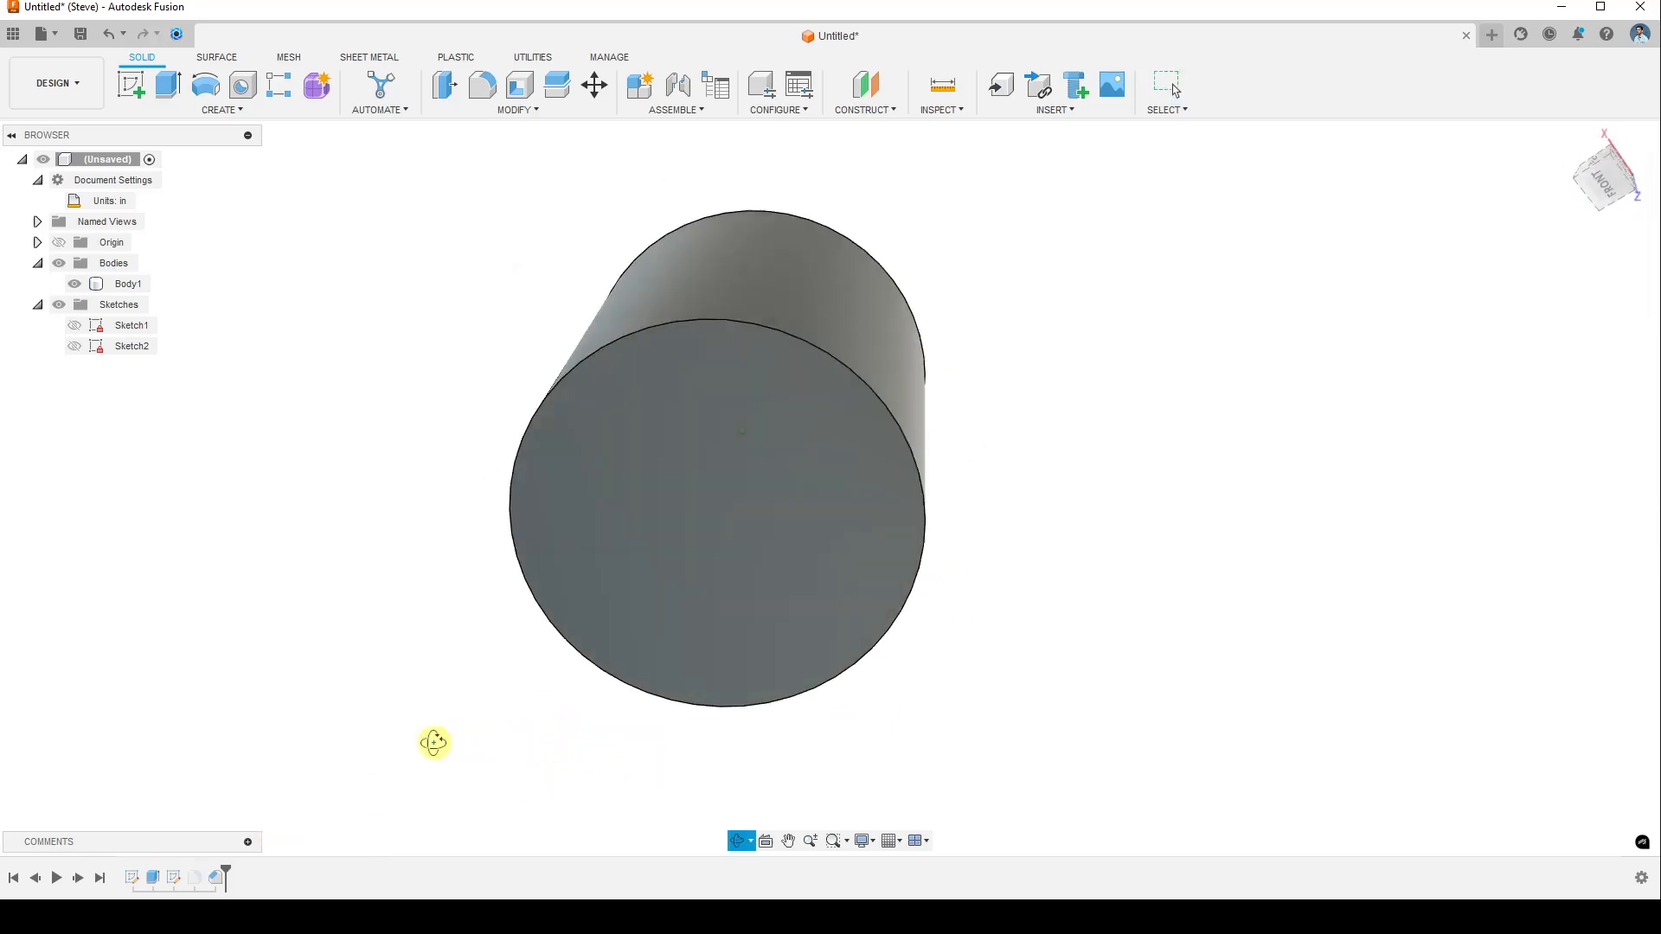
right_click(199, 880)
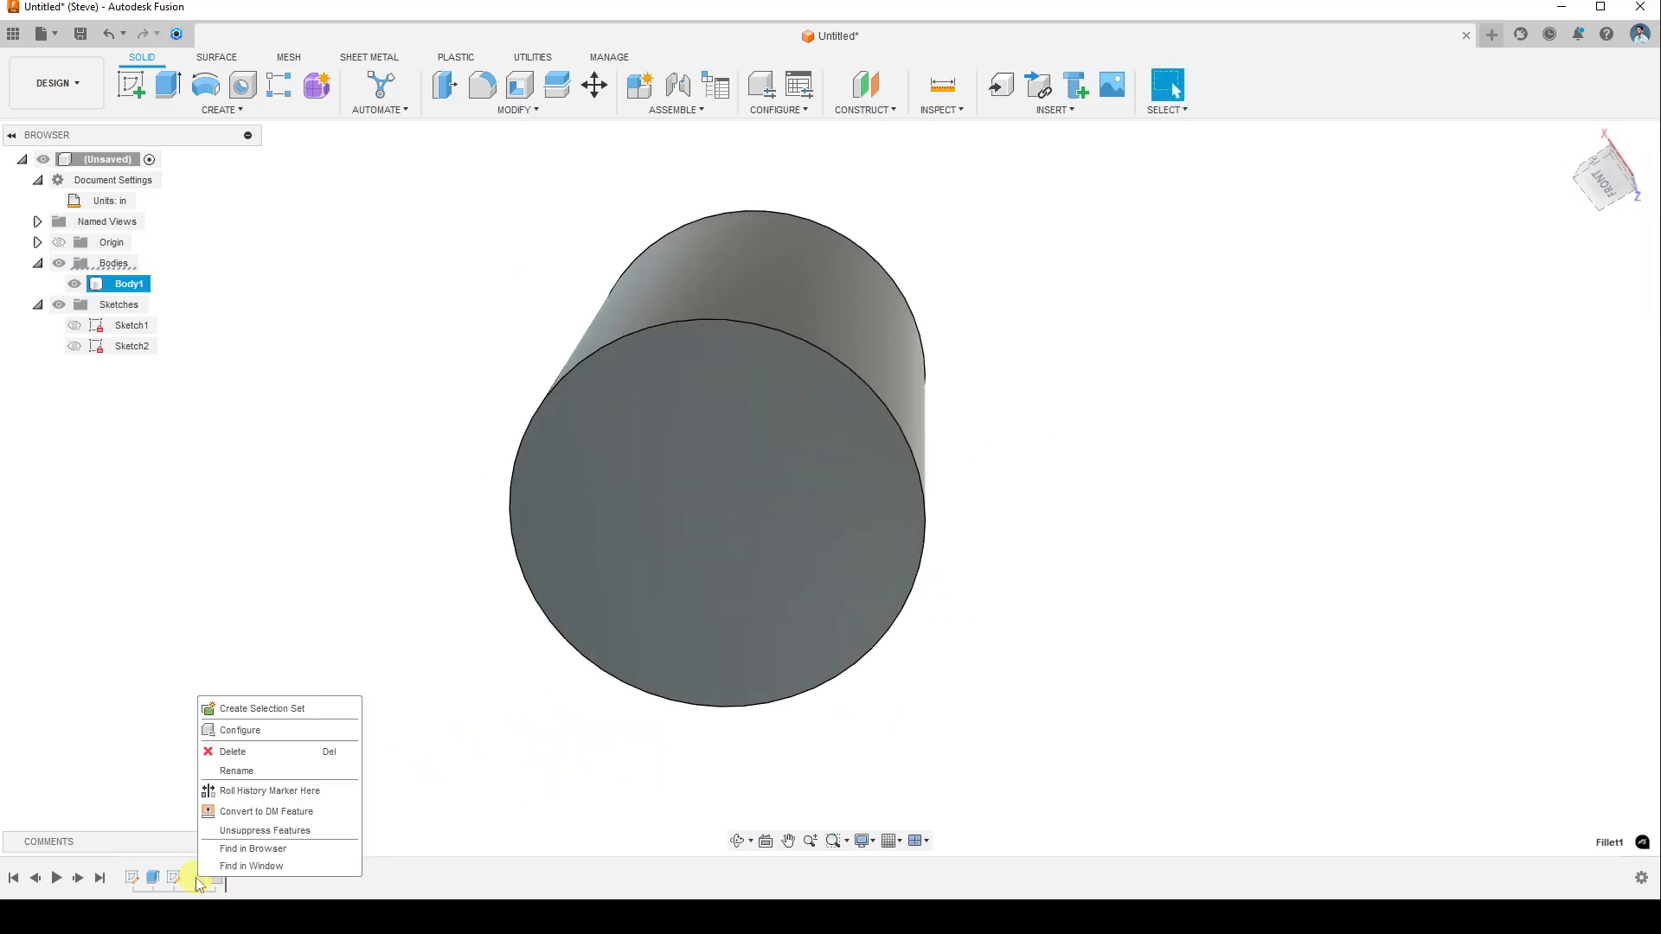
left_click(259, 830)
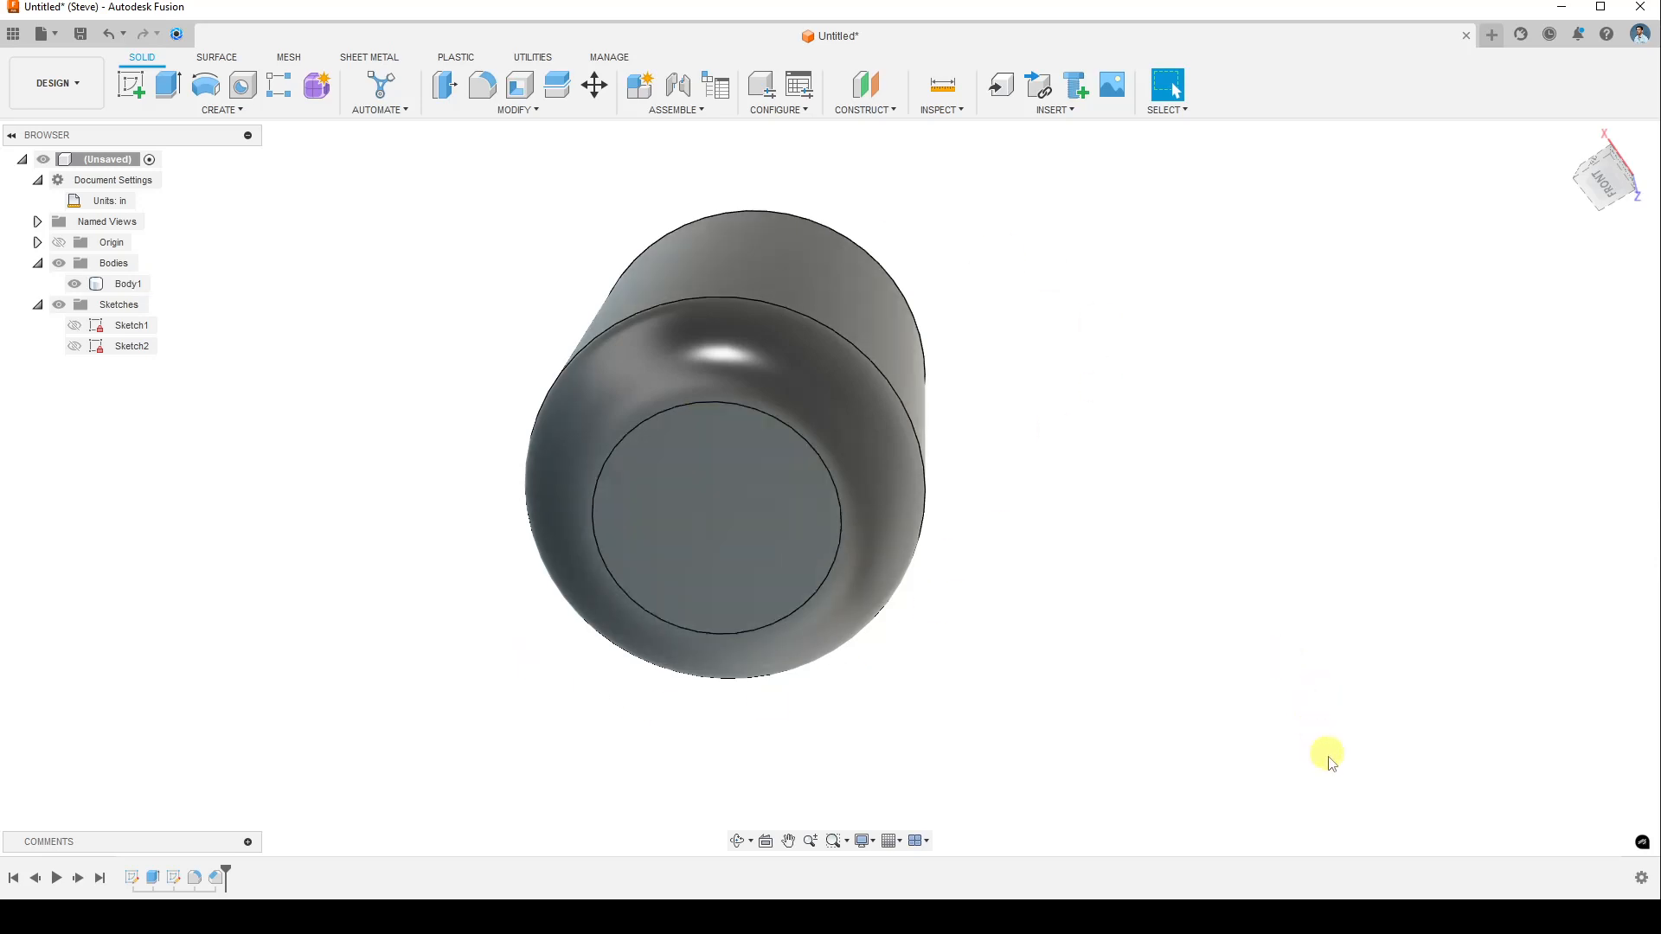
middle_click_drag(1133, 578, 1013, 545, "shift")
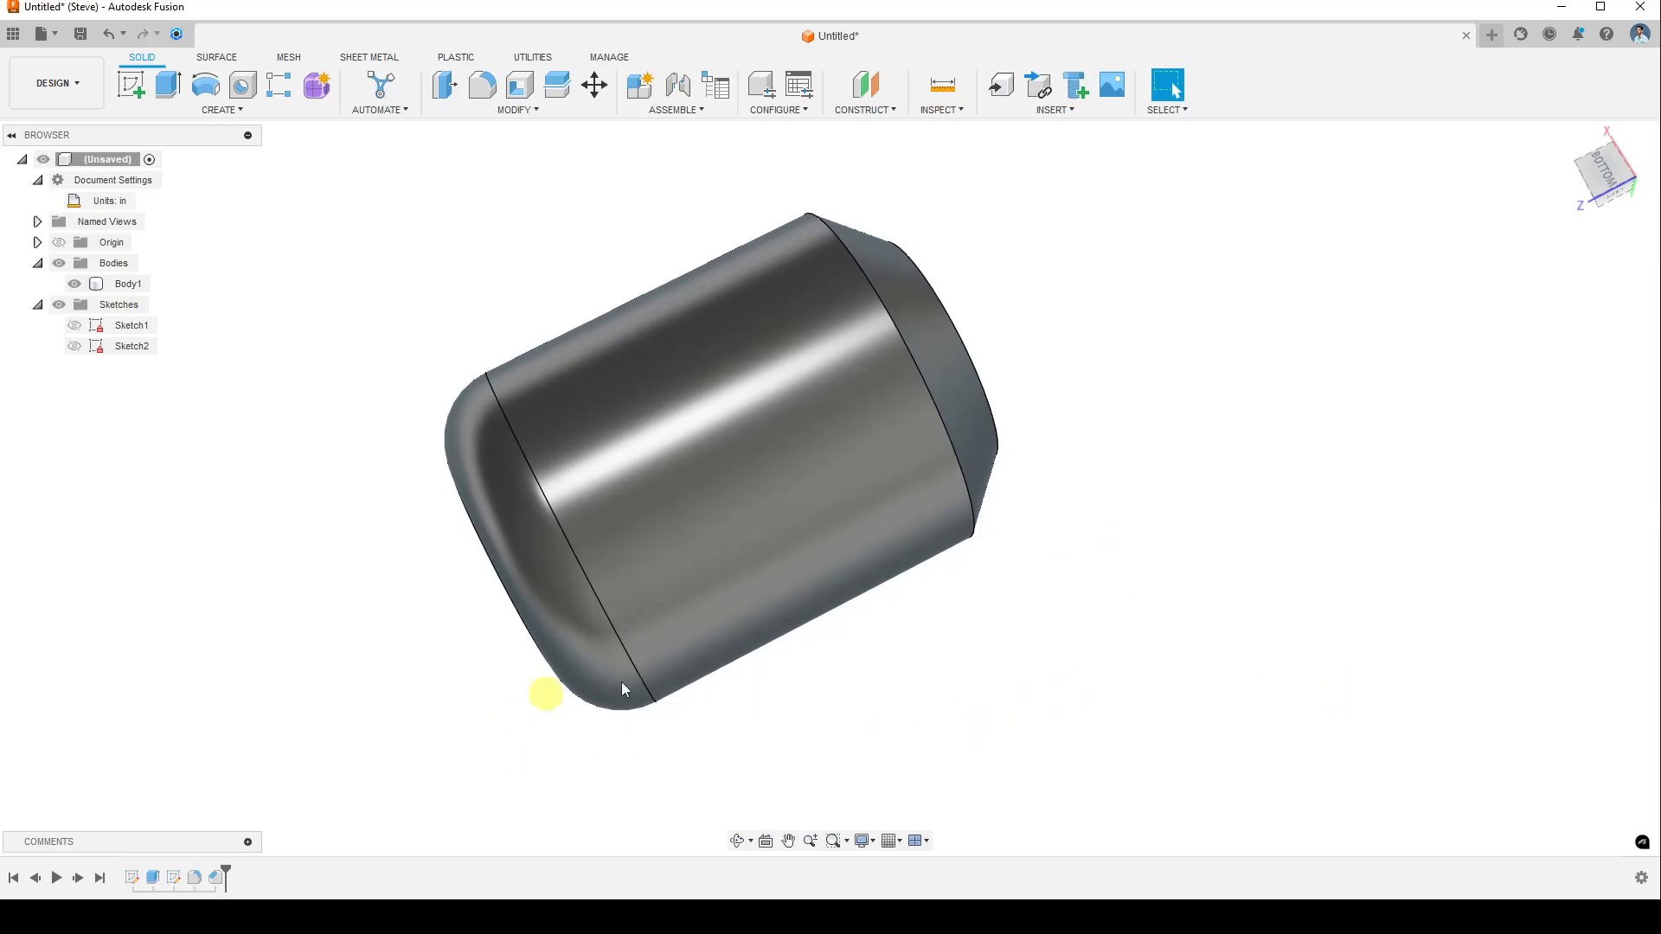
left_click(1642, 880)
middle_click_drag(1098, 586, 1157, 626, "shift")
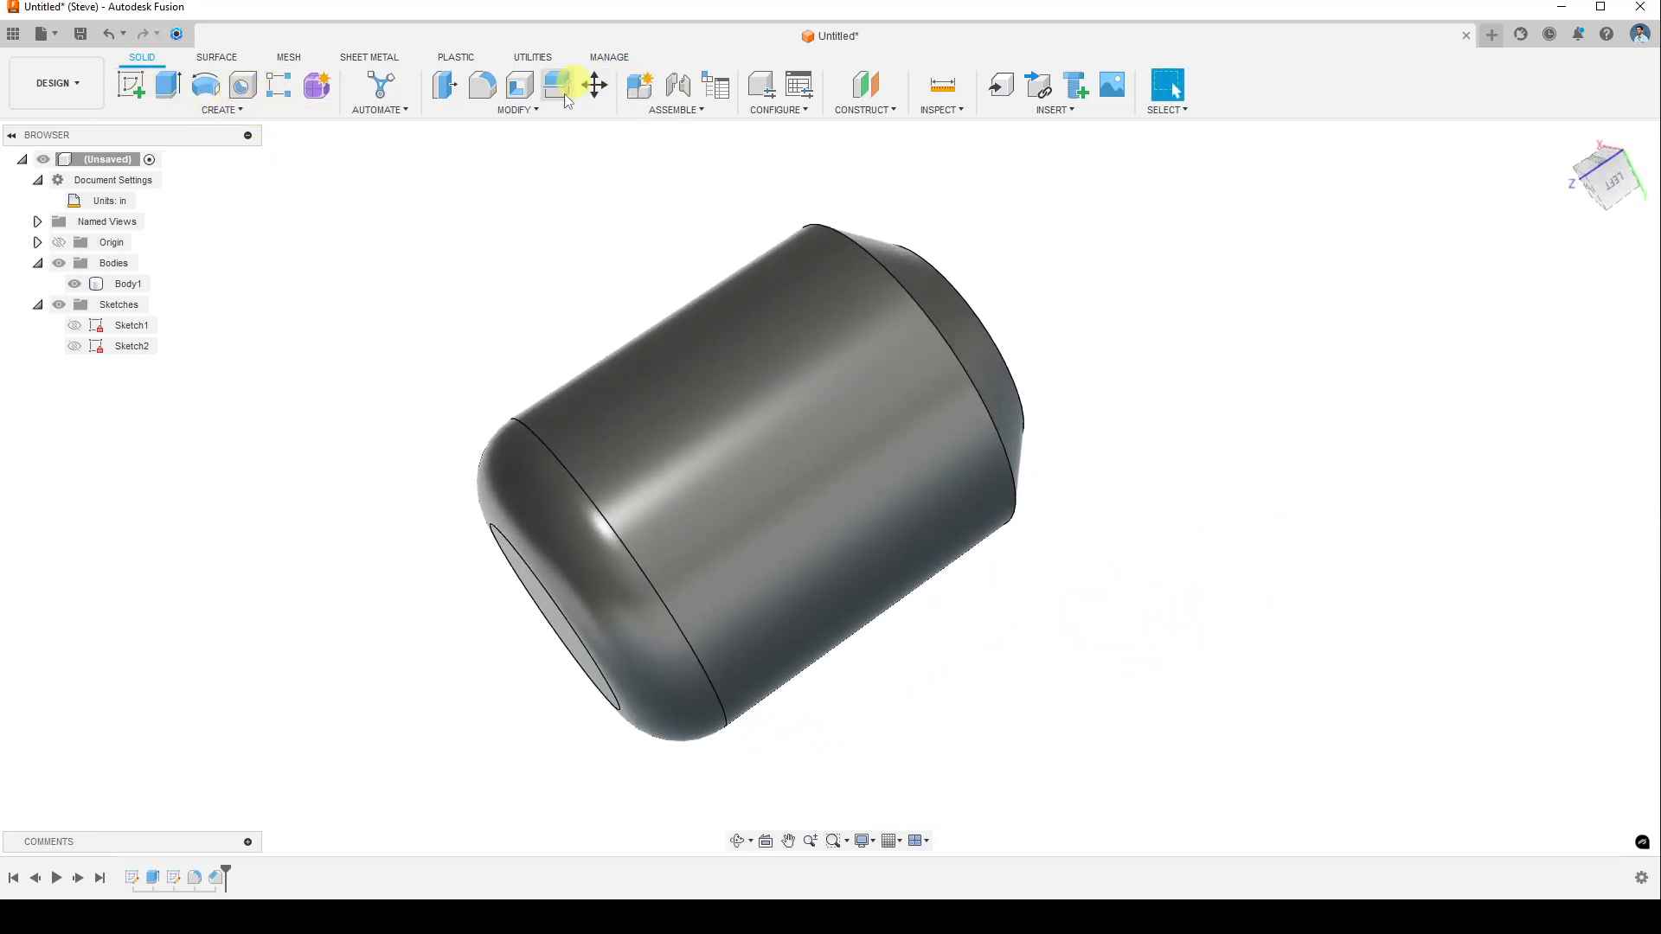
middle_click_drag(433, 333, 441, 453, "shift")
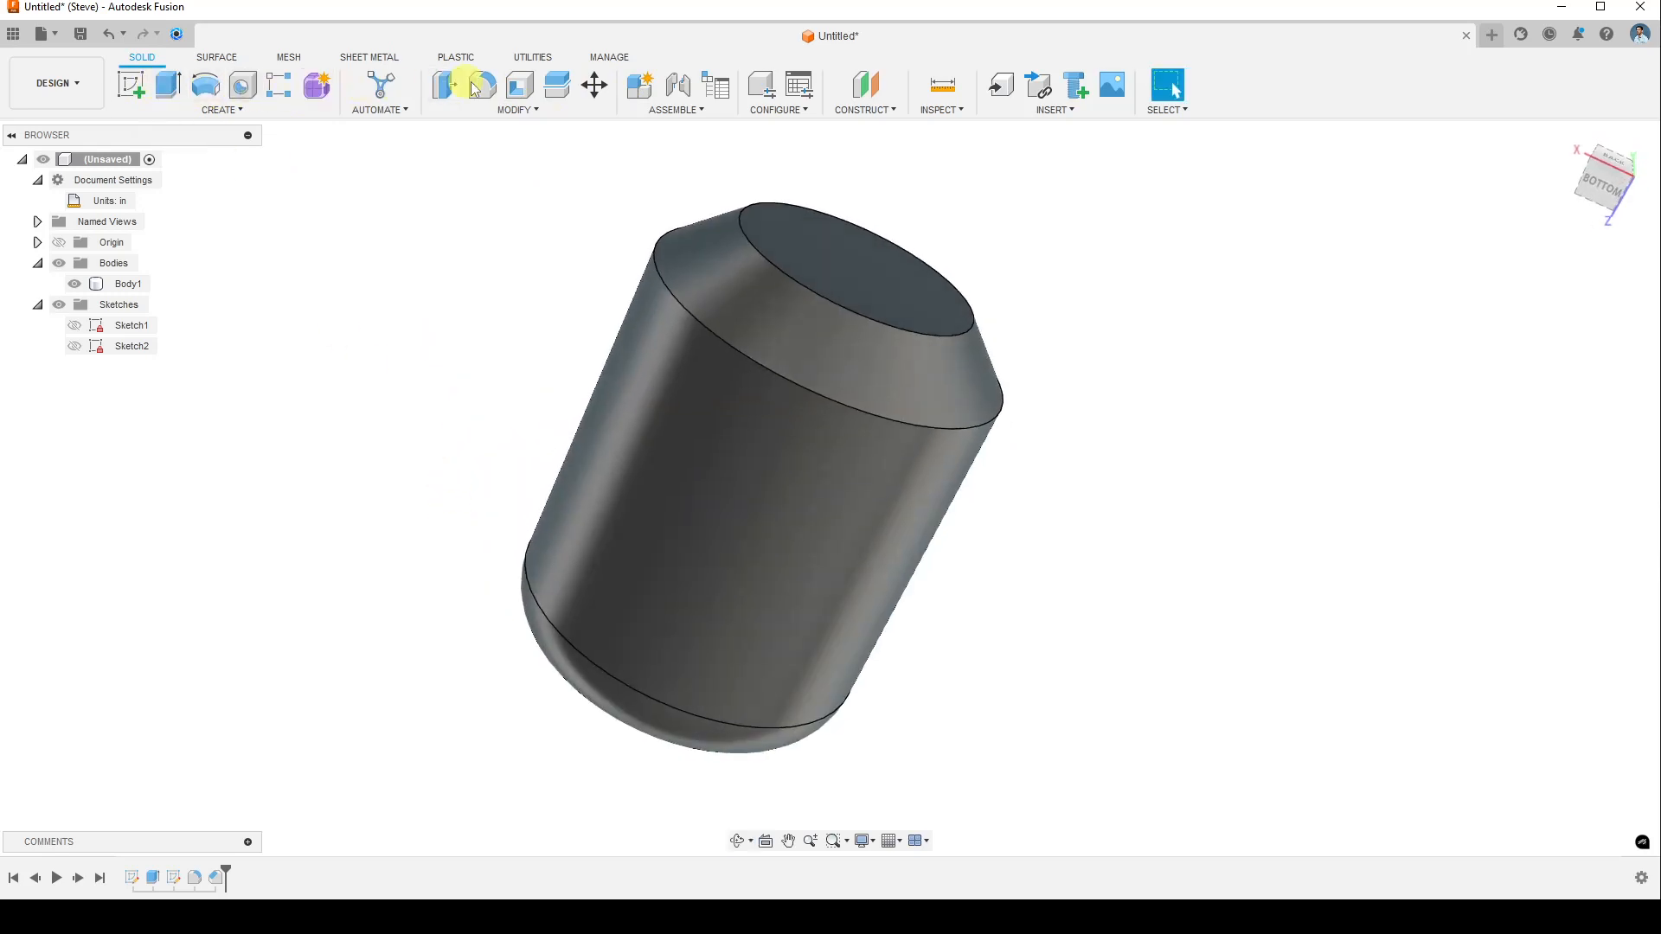
middle_click_drag(1071, 293, 1144, 373, "shift")
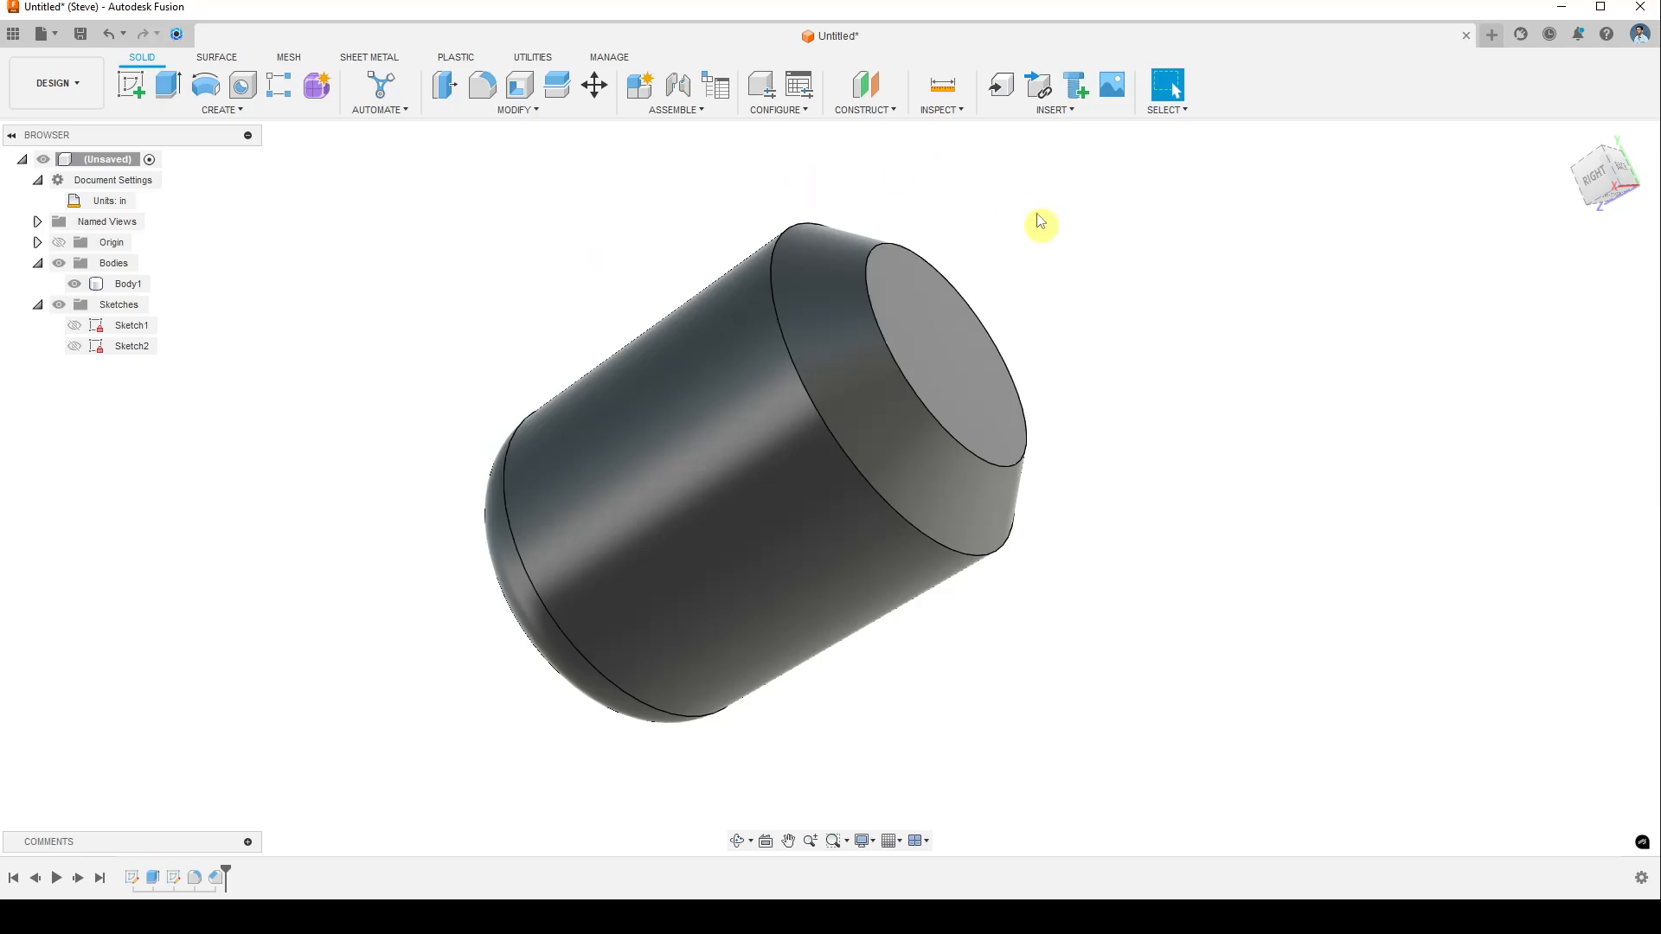
- Measure the cylinder's curved side face and enlarge the Measure dialog so all of its results fit
left_click(962, 112)
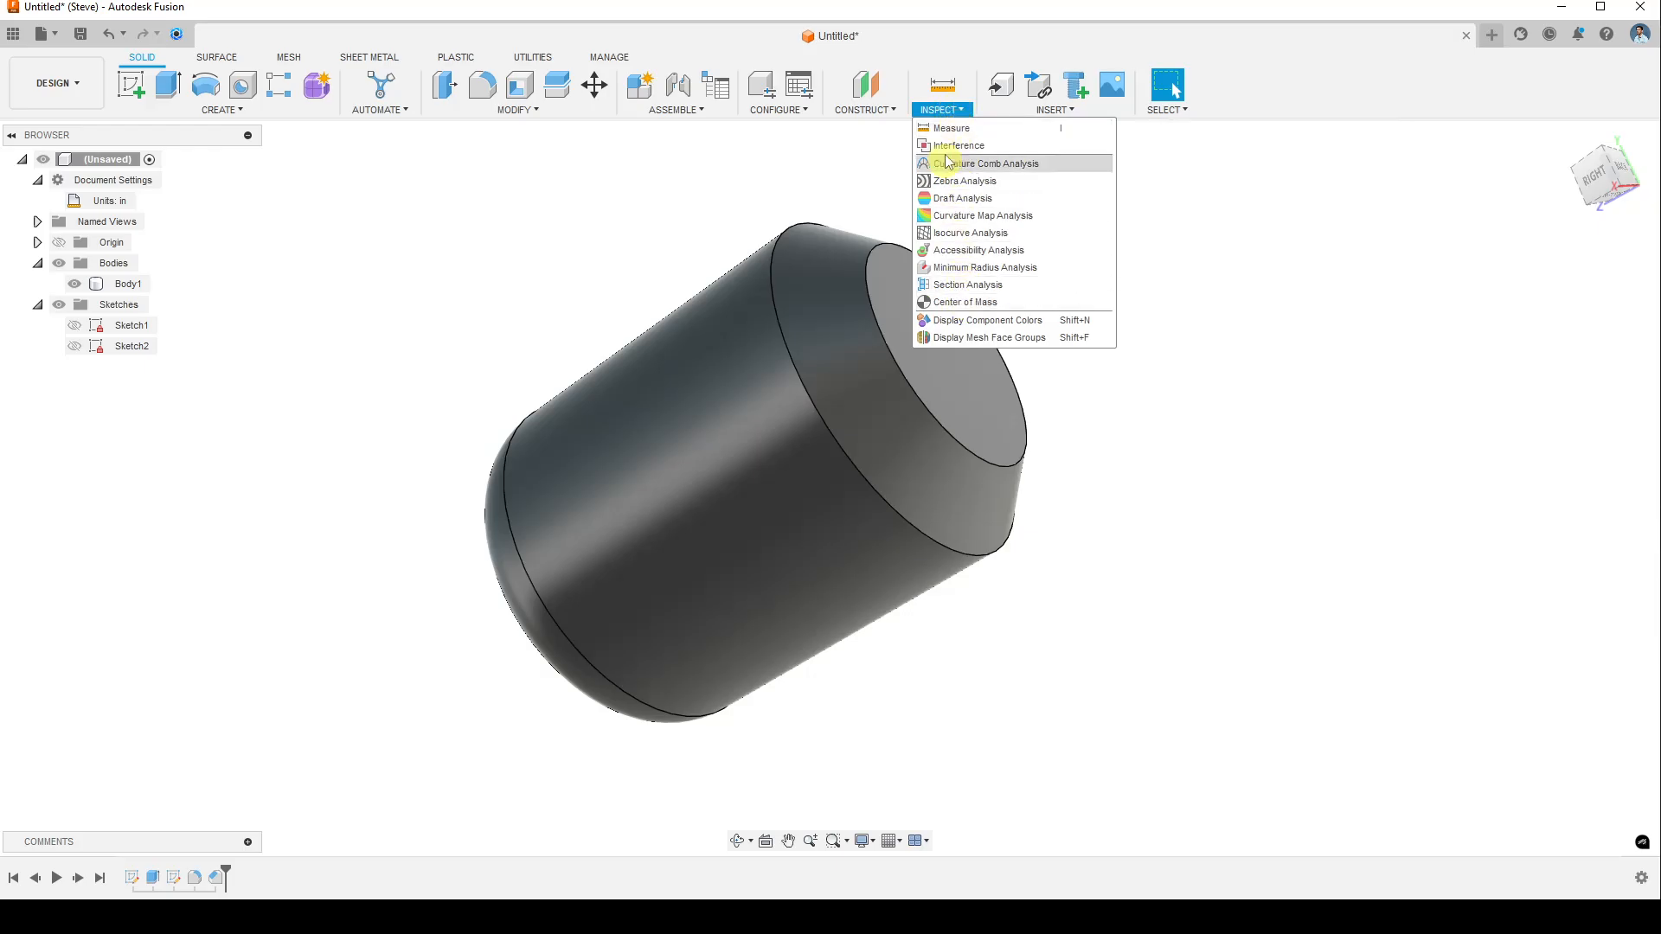
left_click(1012, 130)
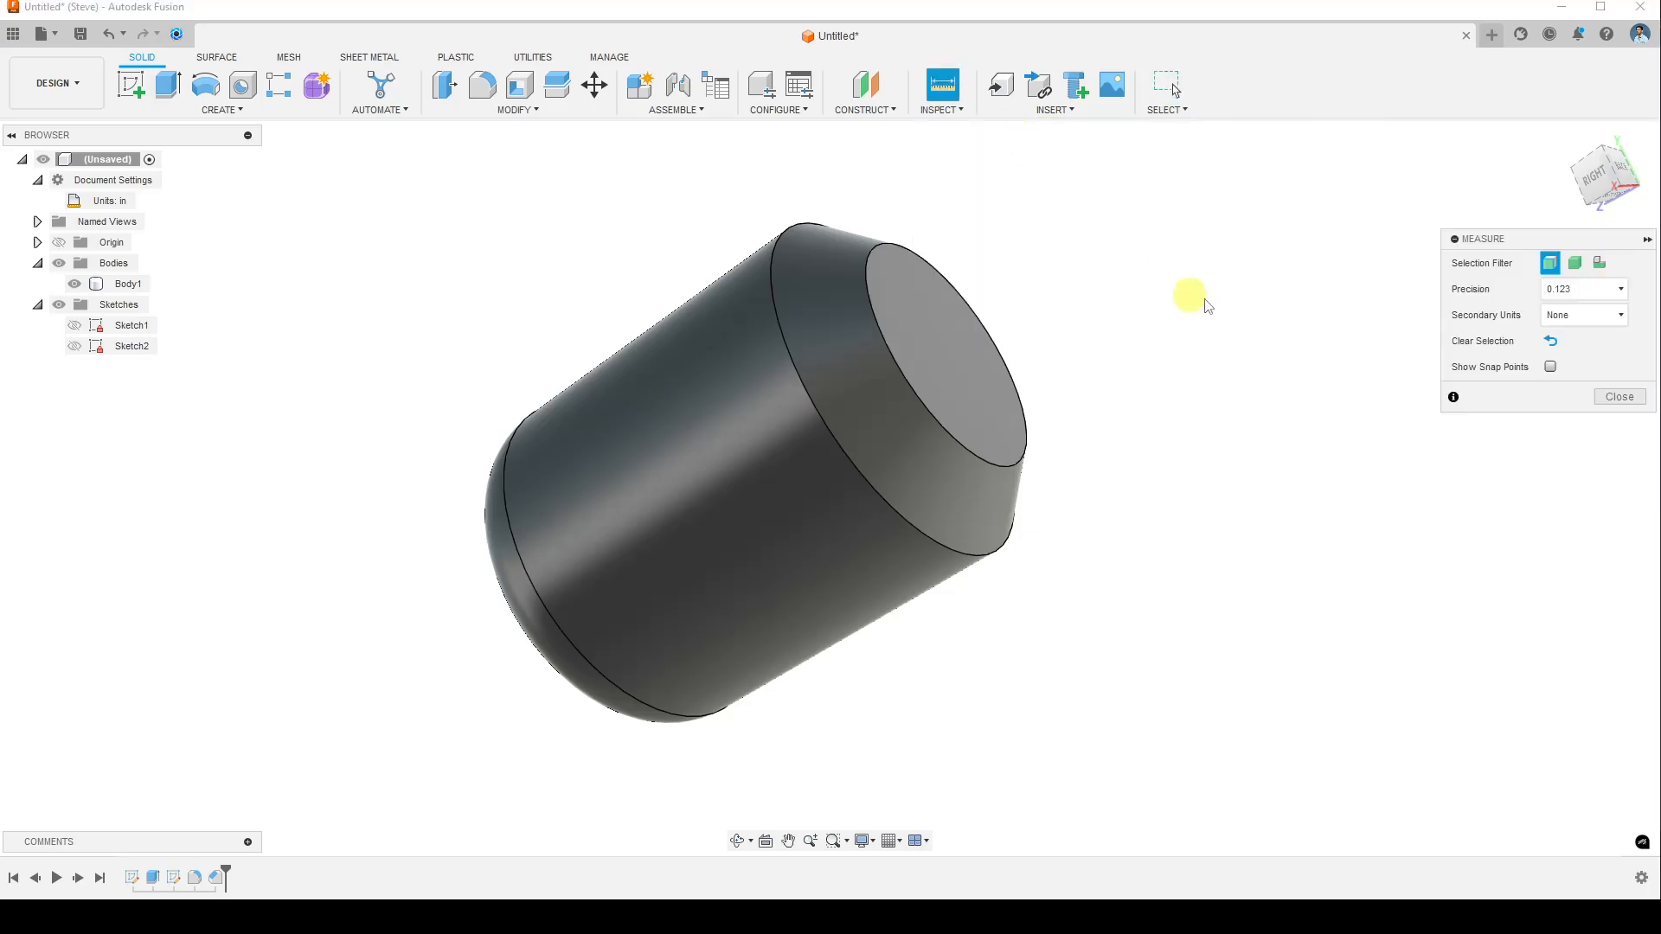
left_click_drag(1547, 239, 1354, 237)
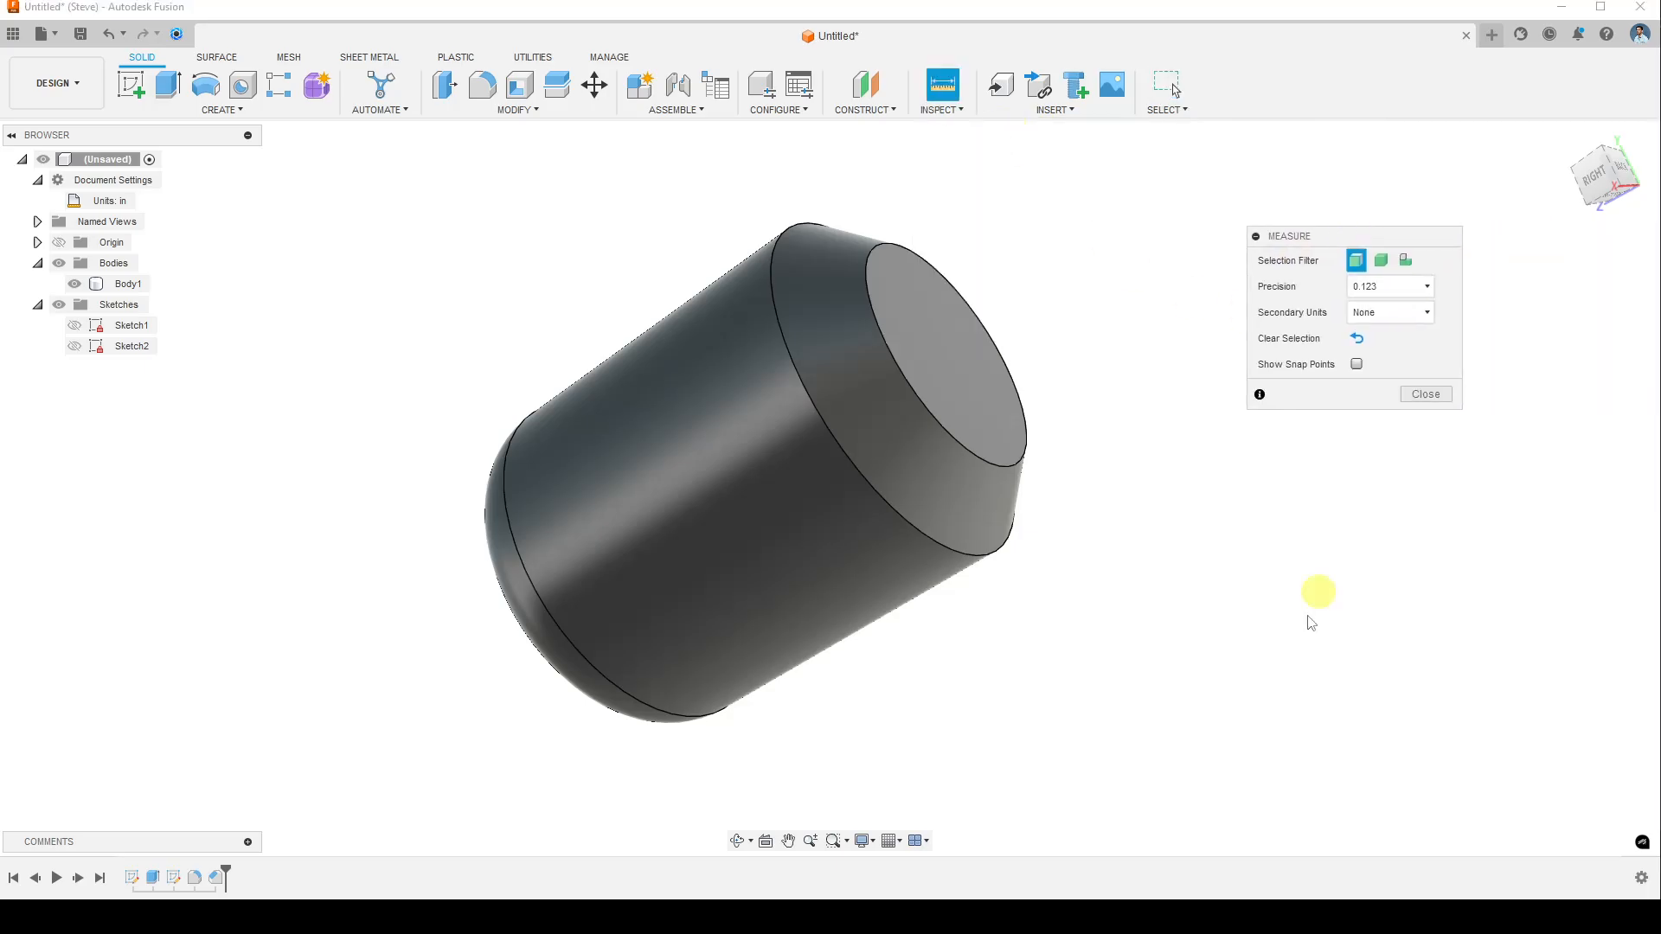
left_click_drag(1332, 409, 1346, 506)
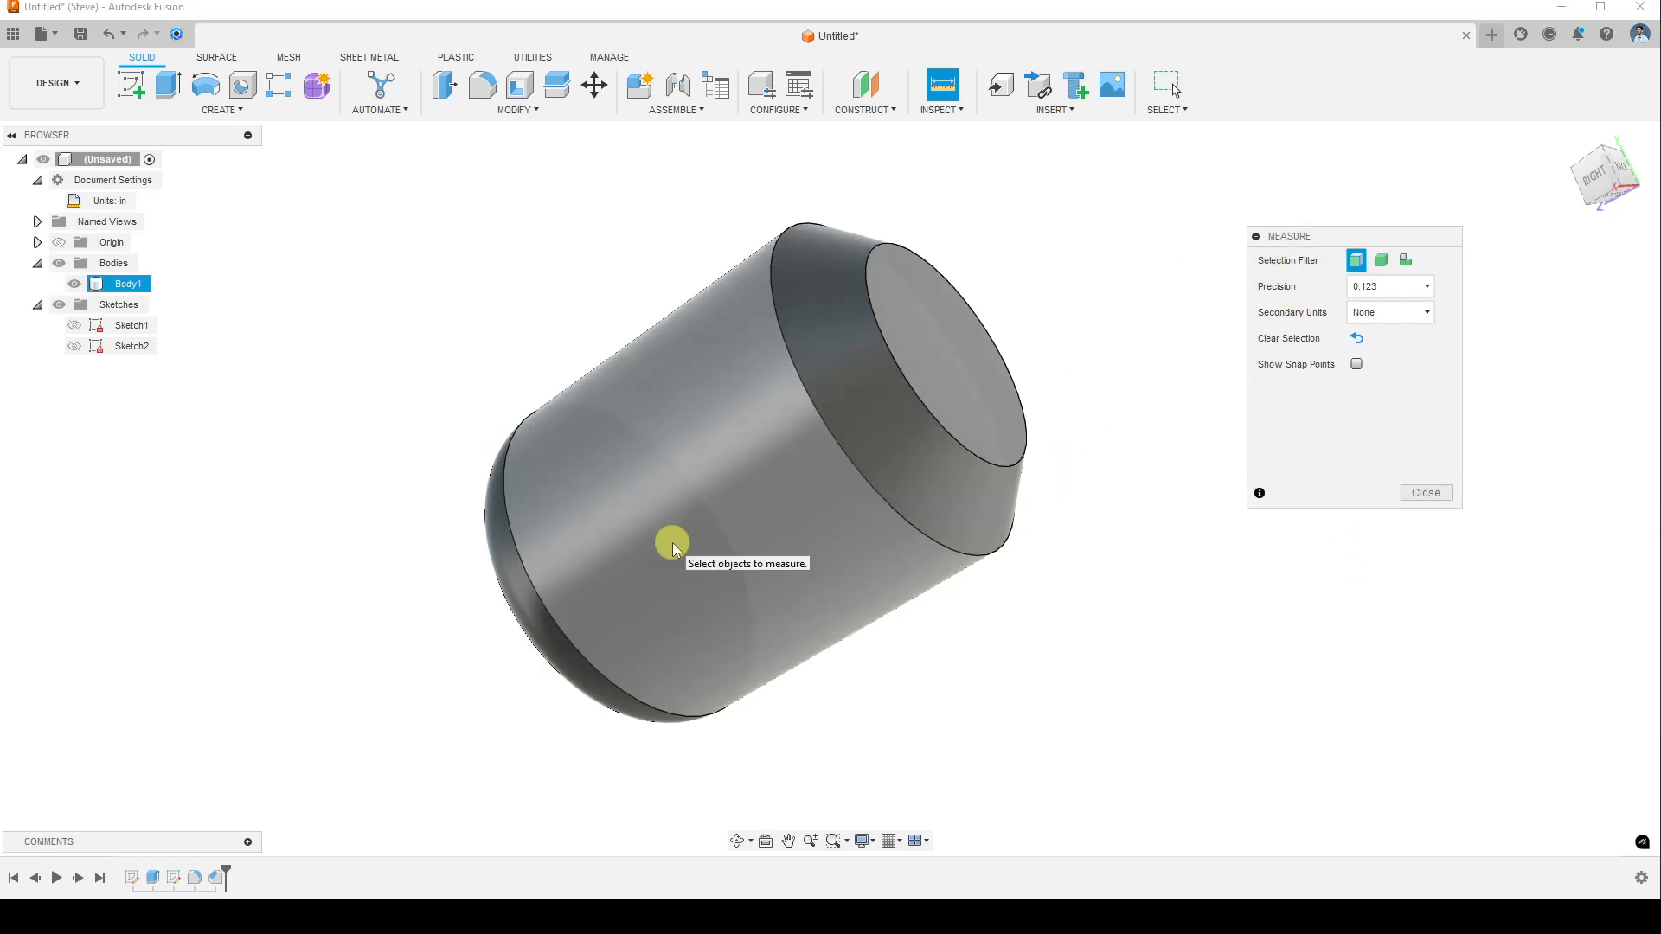
left_click(706, 438)
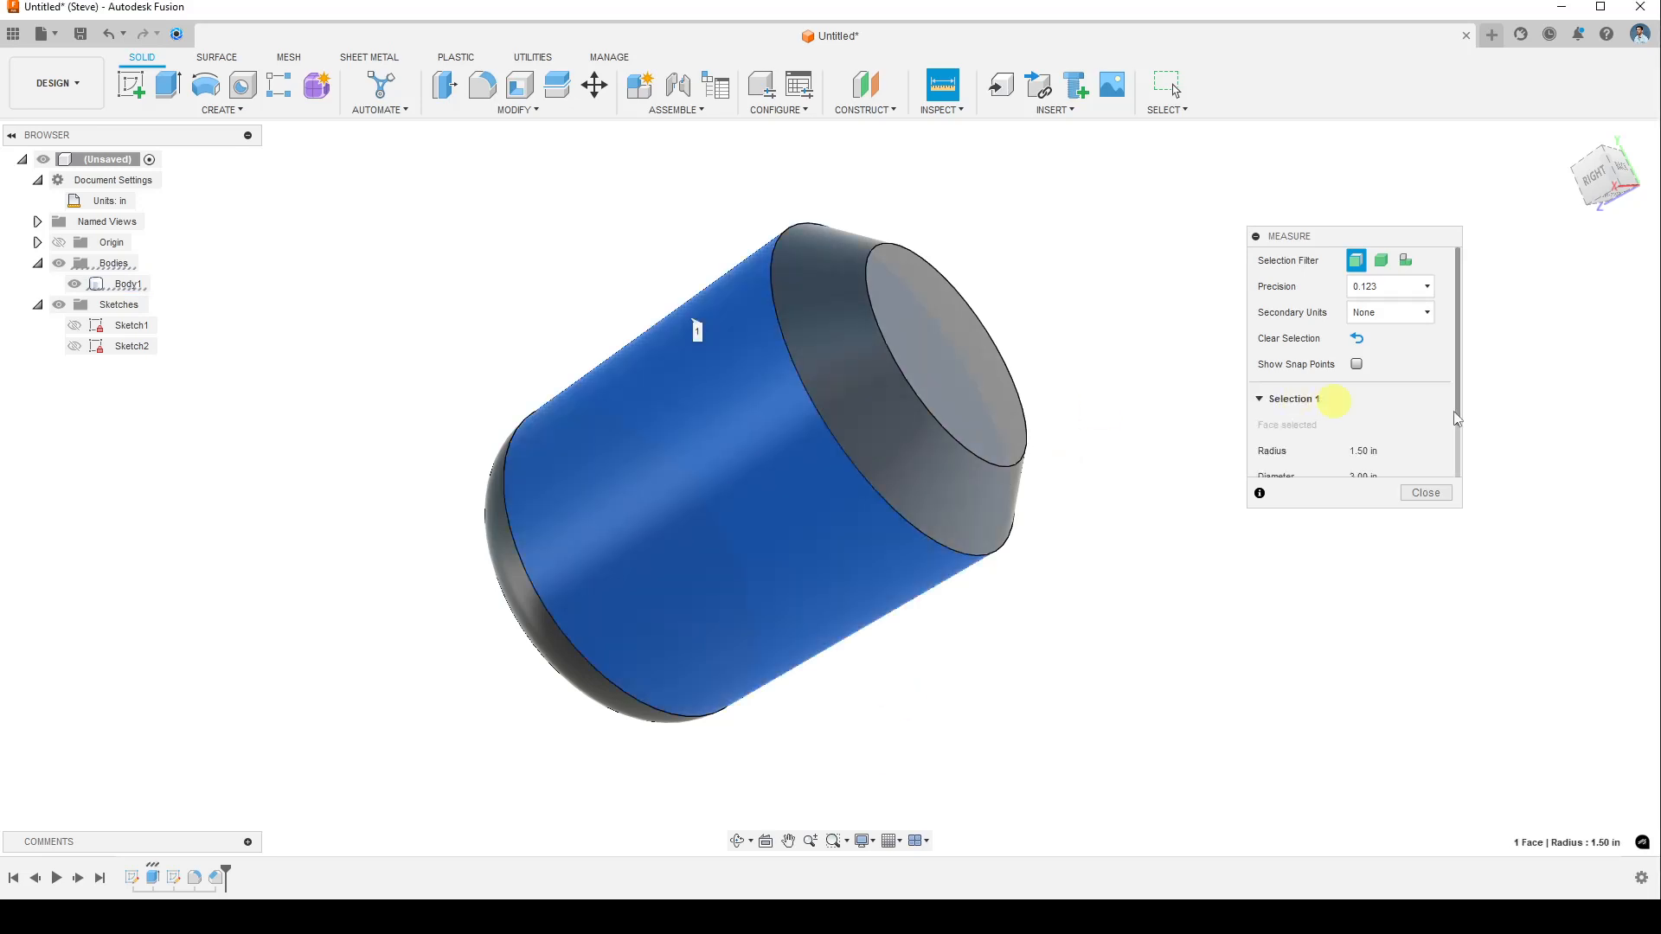
left_click_drag(1459, 504, 1520, 648)
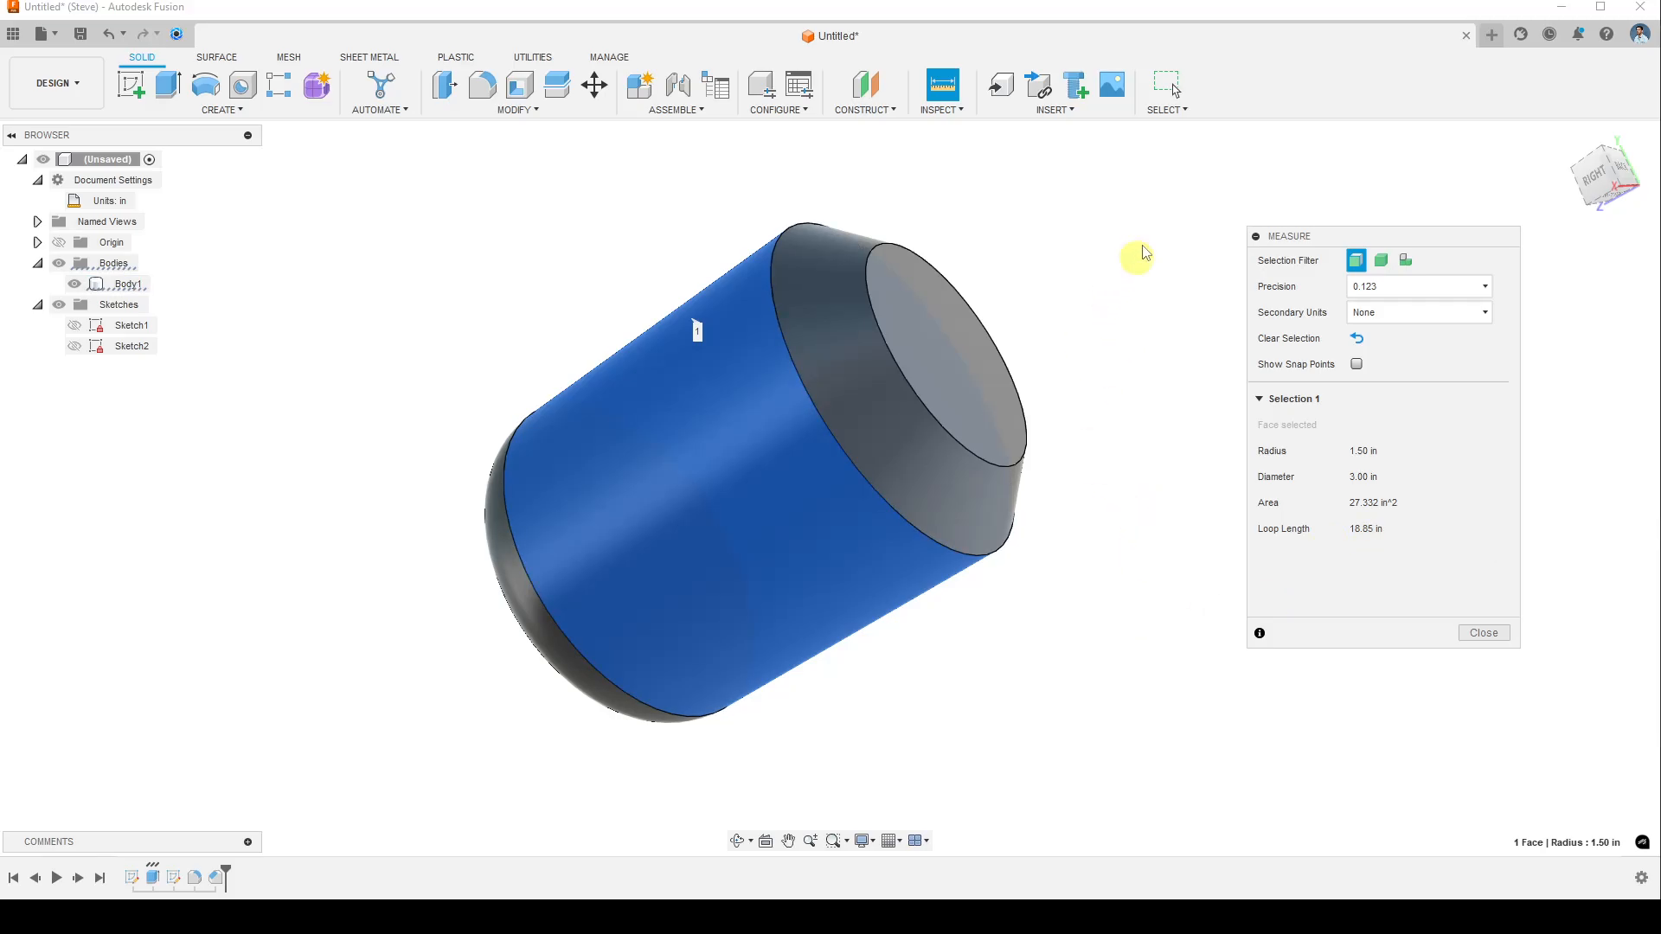
- Measure the inner circular edge of the chamfered end with secondary units set to mm, and clear the selection
left_click(1105, 232)
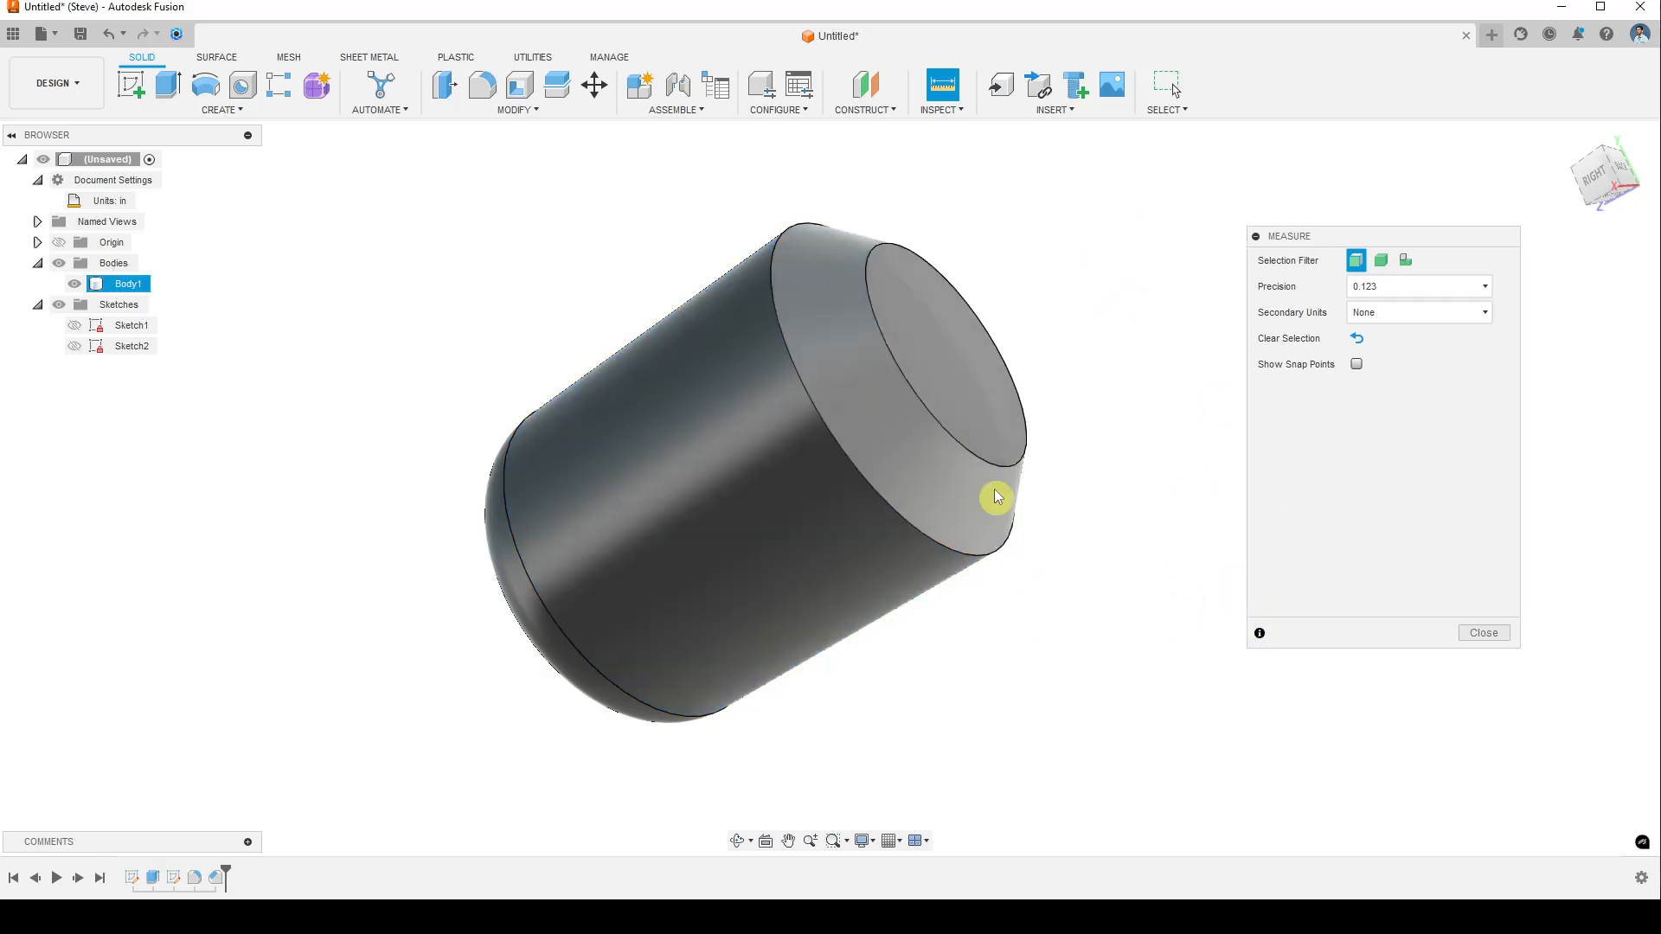
left_click(981, 464)
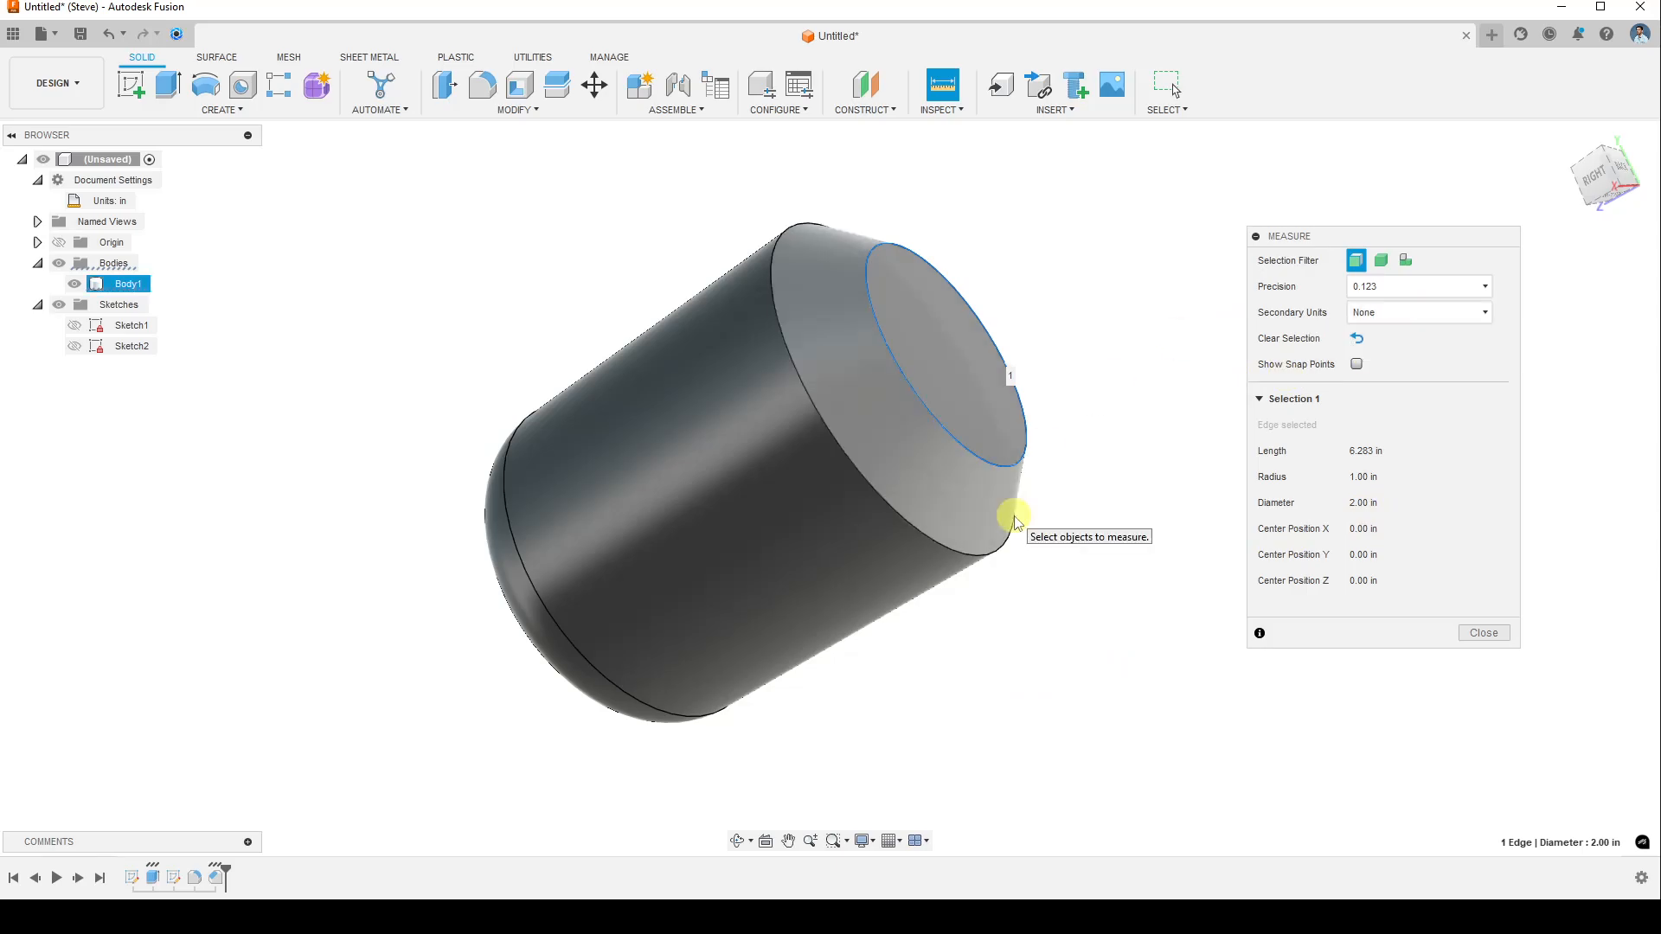
left_click(1426, 319)
left_click(1380, 354)
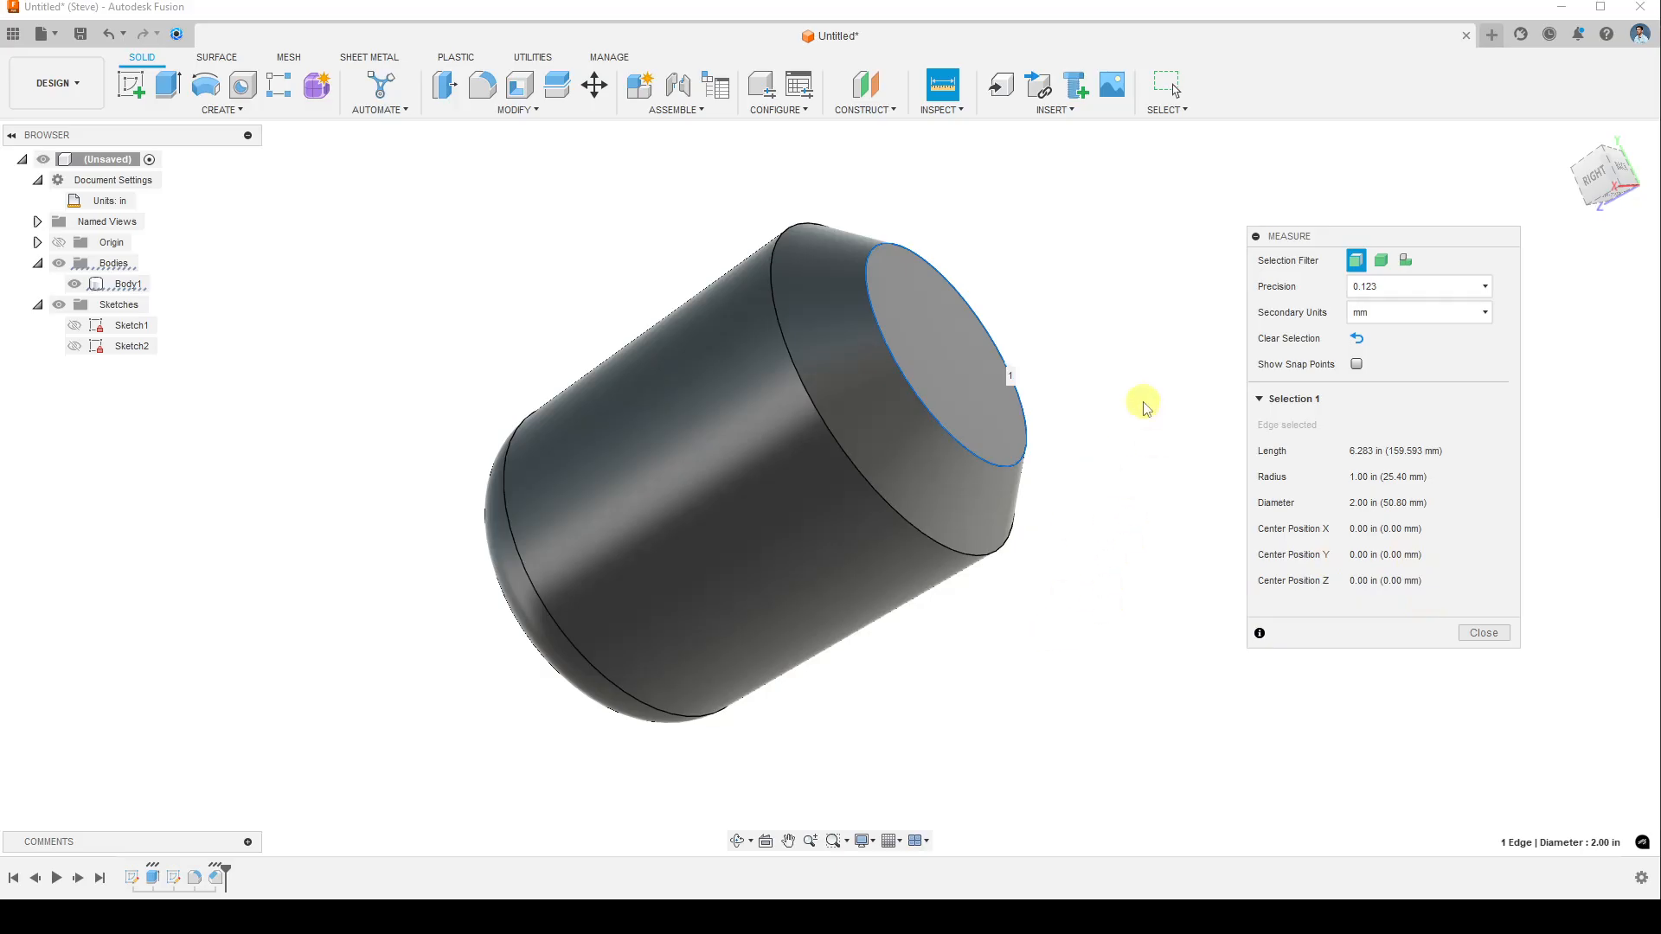
left_click(1102, 275)
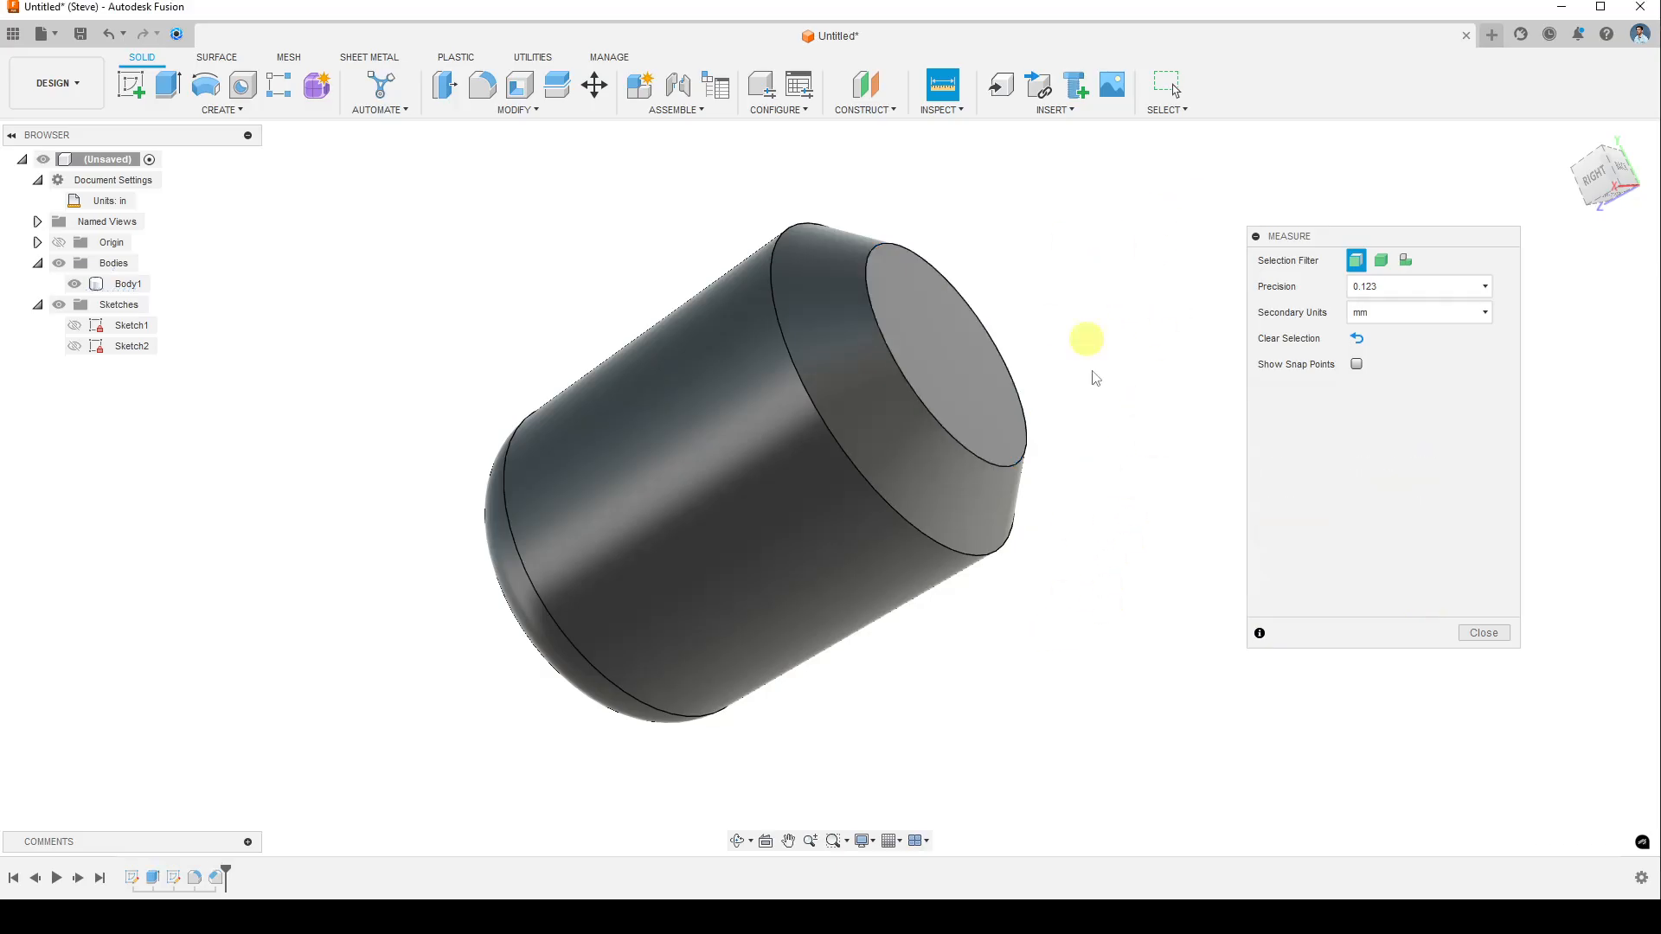
- Measure the distance between the flat faces at the chamfered and filleted ends, and inspect the dimension from several angles
middle_click_drag(1101, 393, 967, 514, "shift")
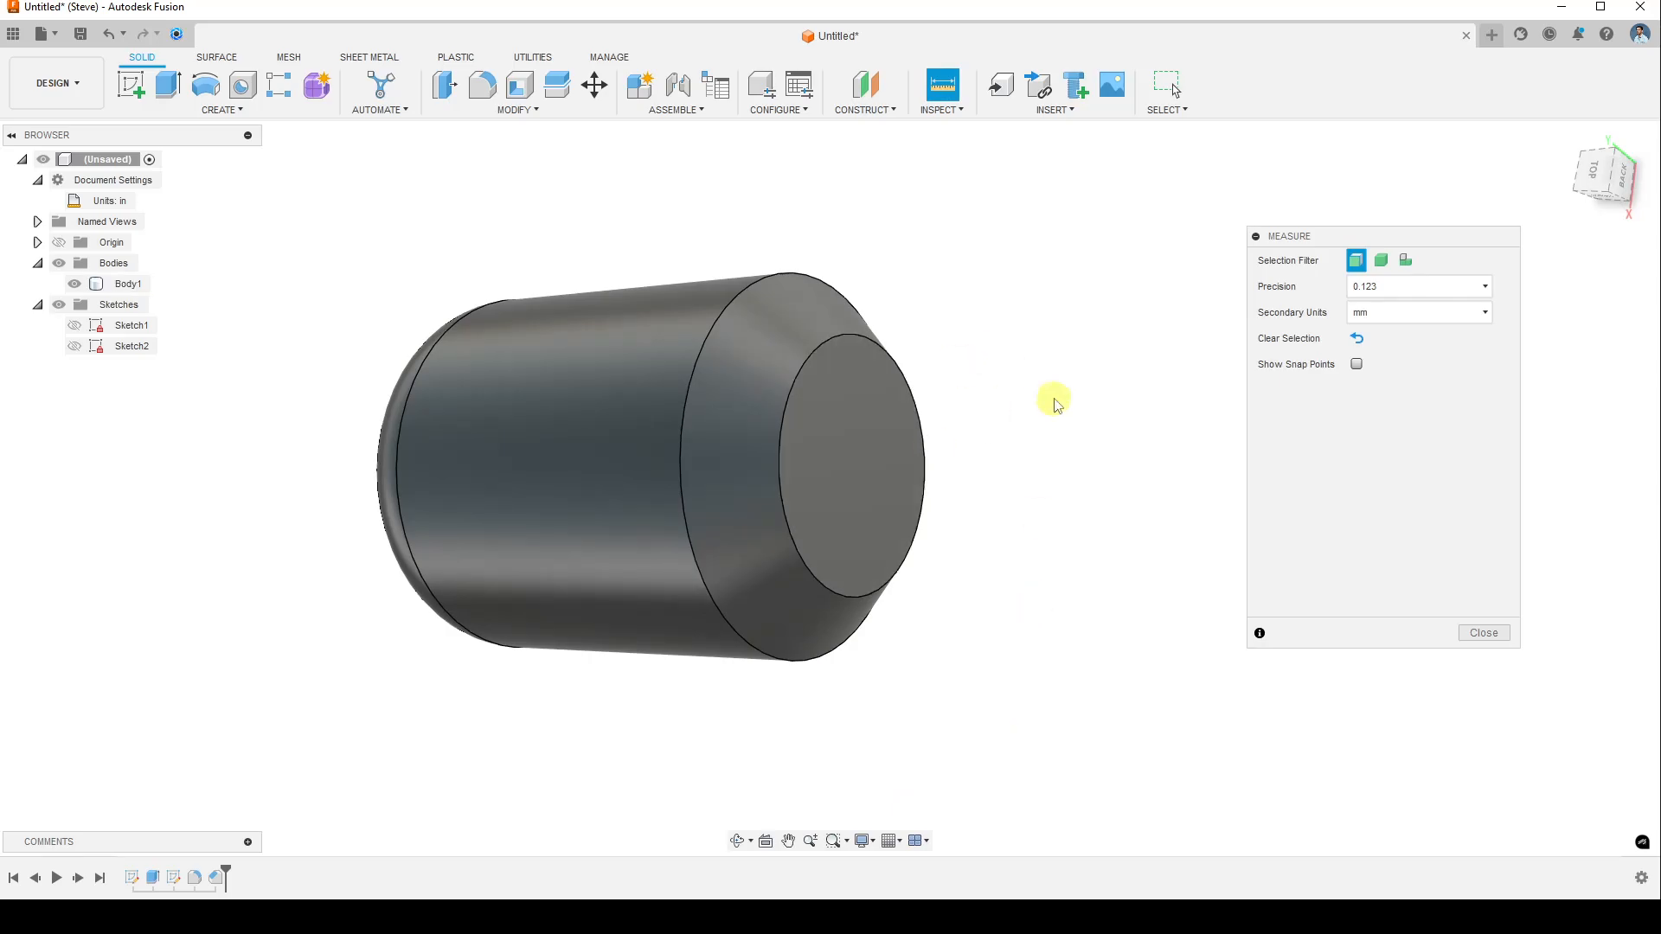
left_click(861, 479)
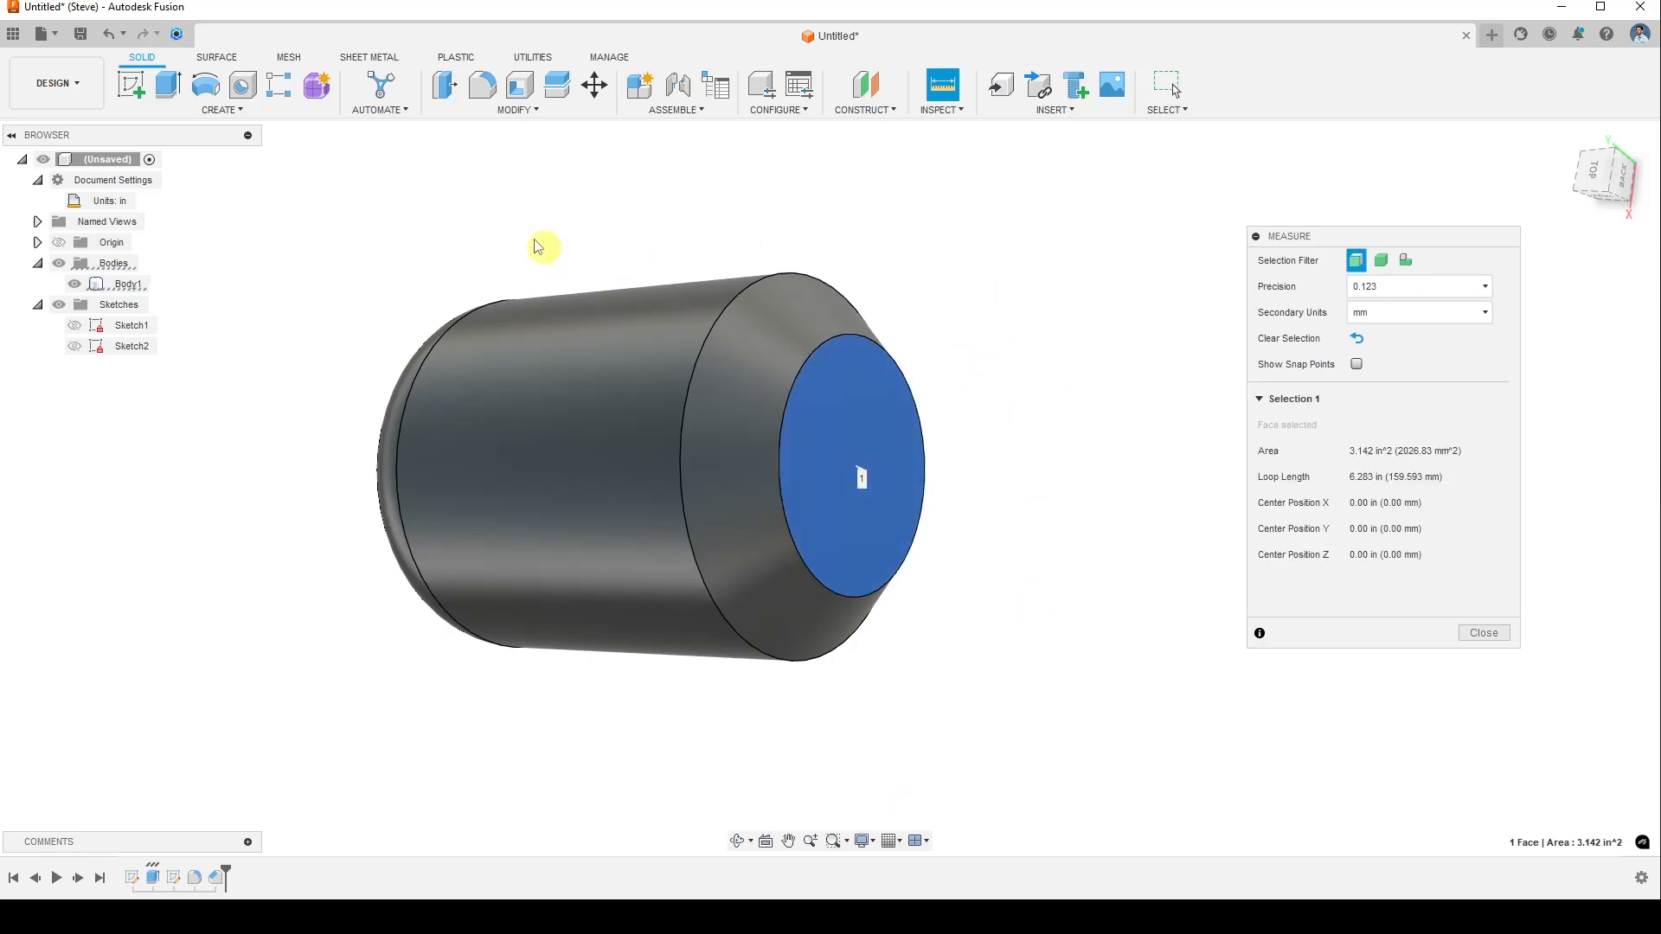
middle_click_drag(530, 230, 525, 287, "shift")
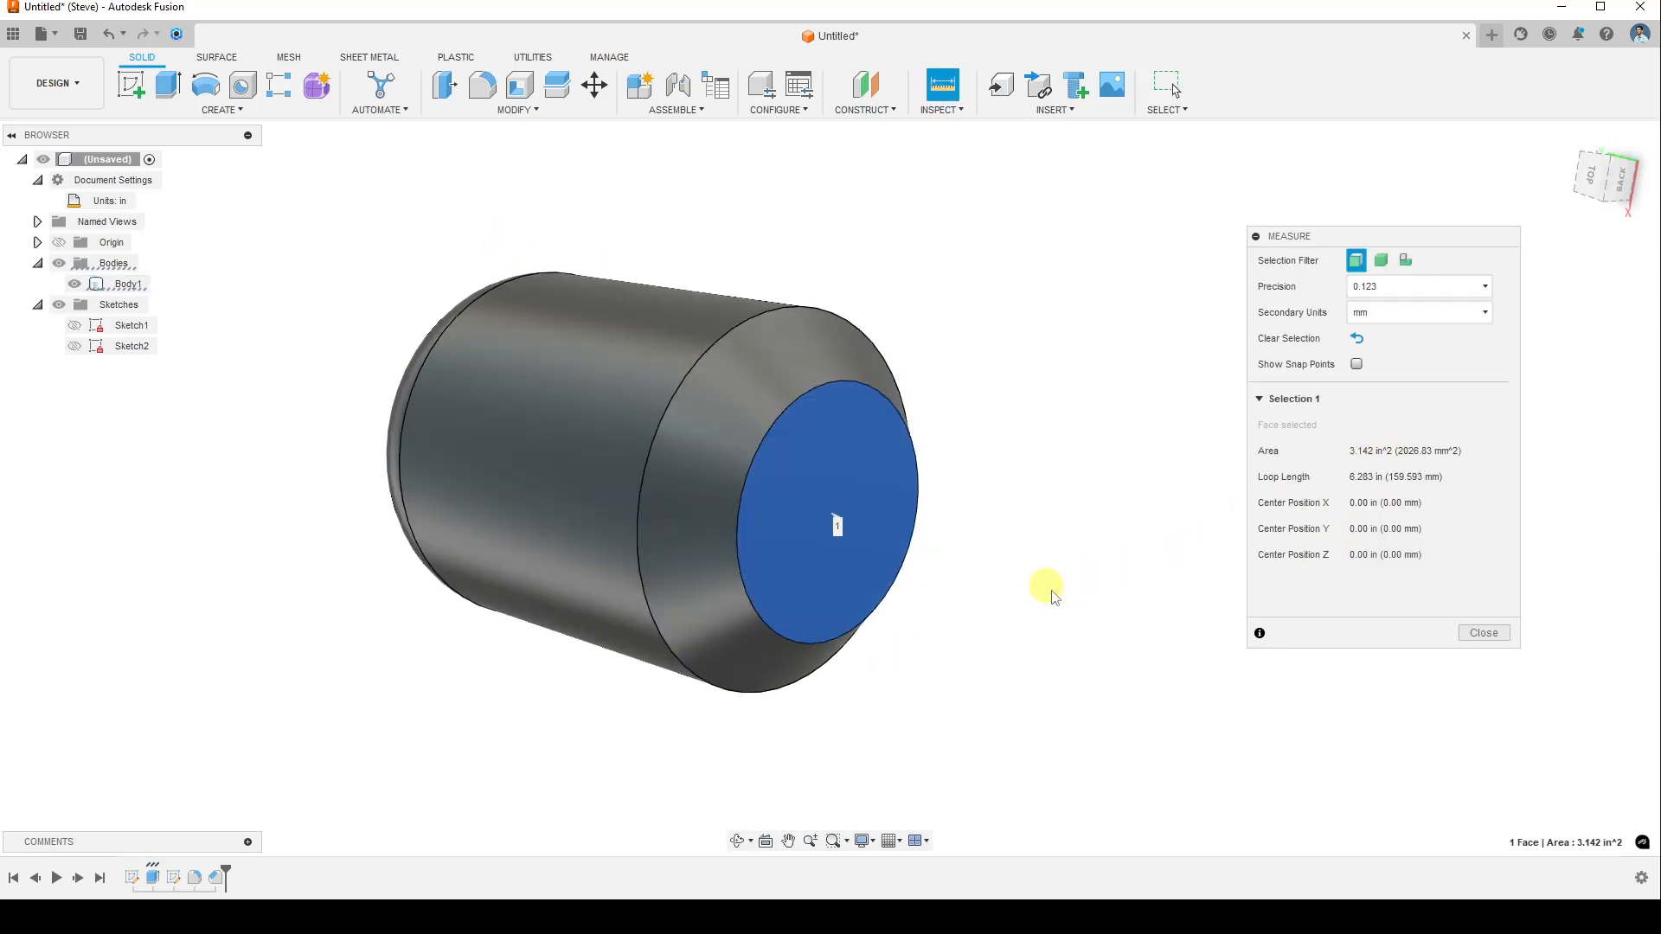
middle_click_drag(343, 548, 533, 611, "shift")
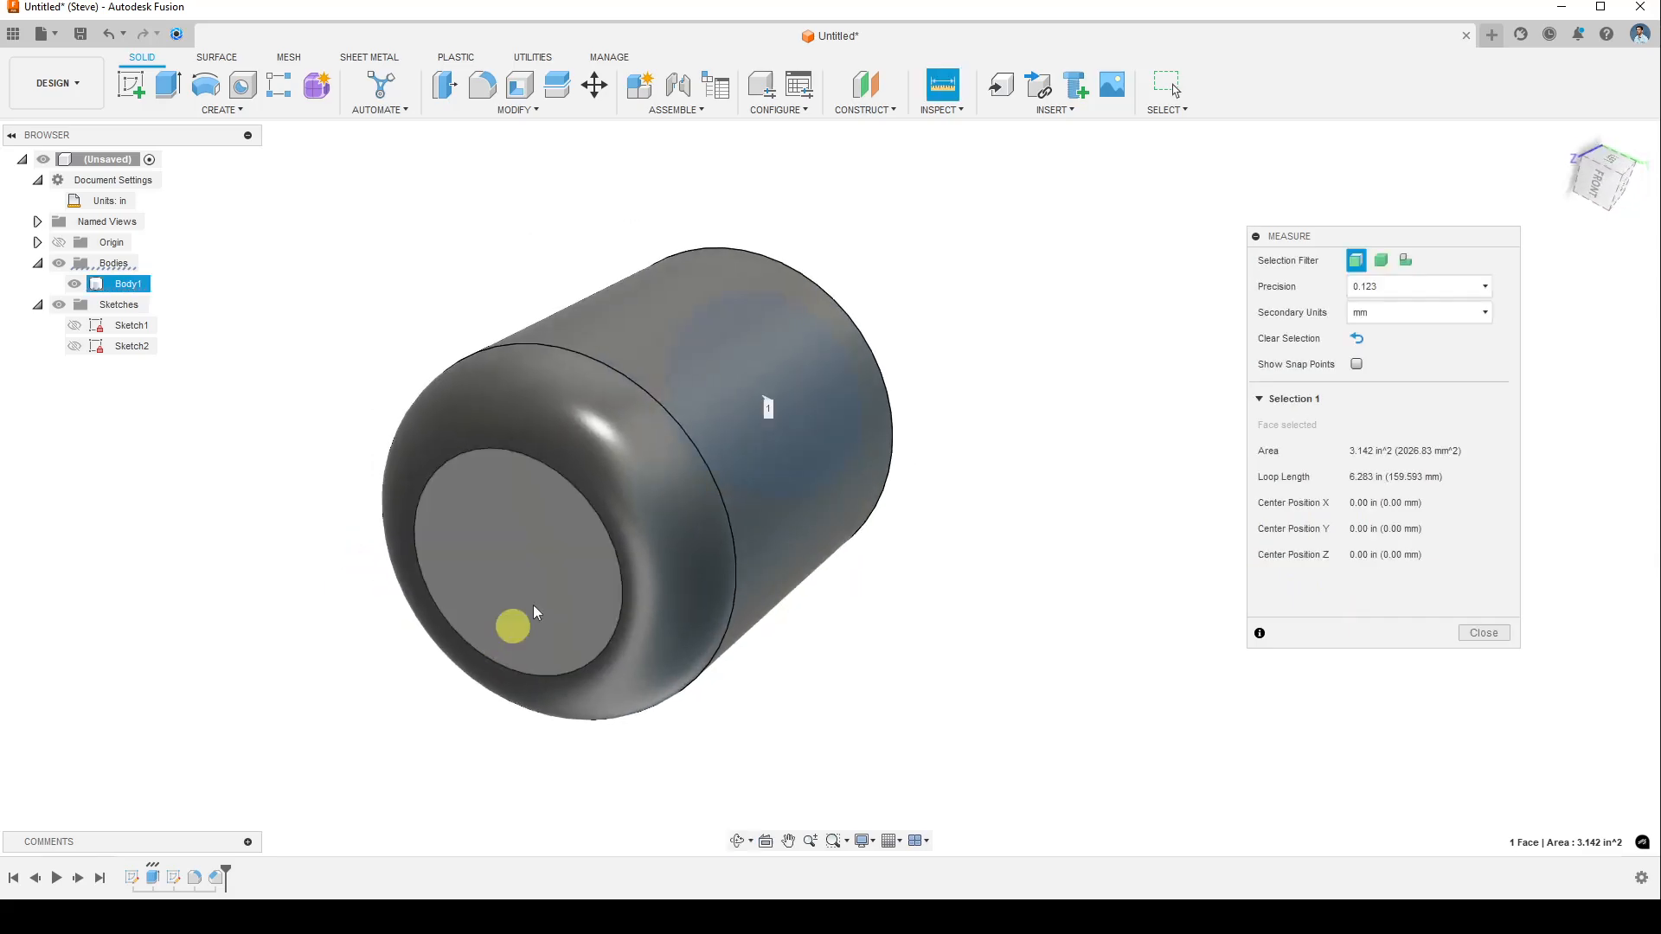
left_click(540, 554)
middle_click_drag(897, 663, 836, 606, "shift")
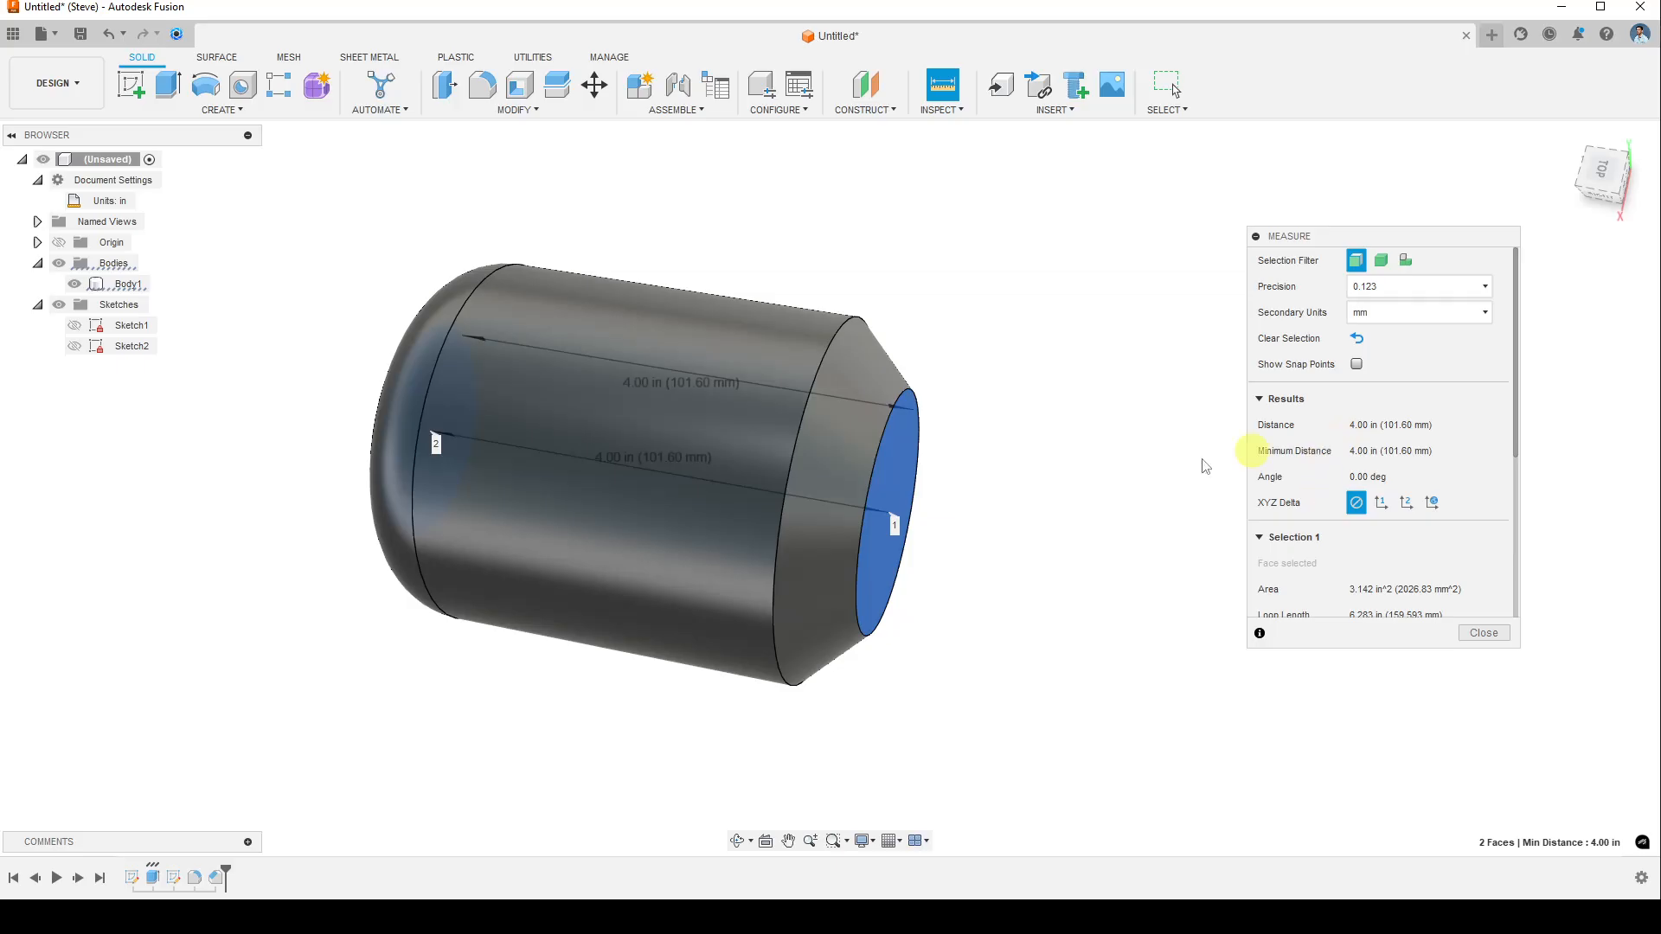
middle_click_drag(1024, 663, 576, 727, "shift")
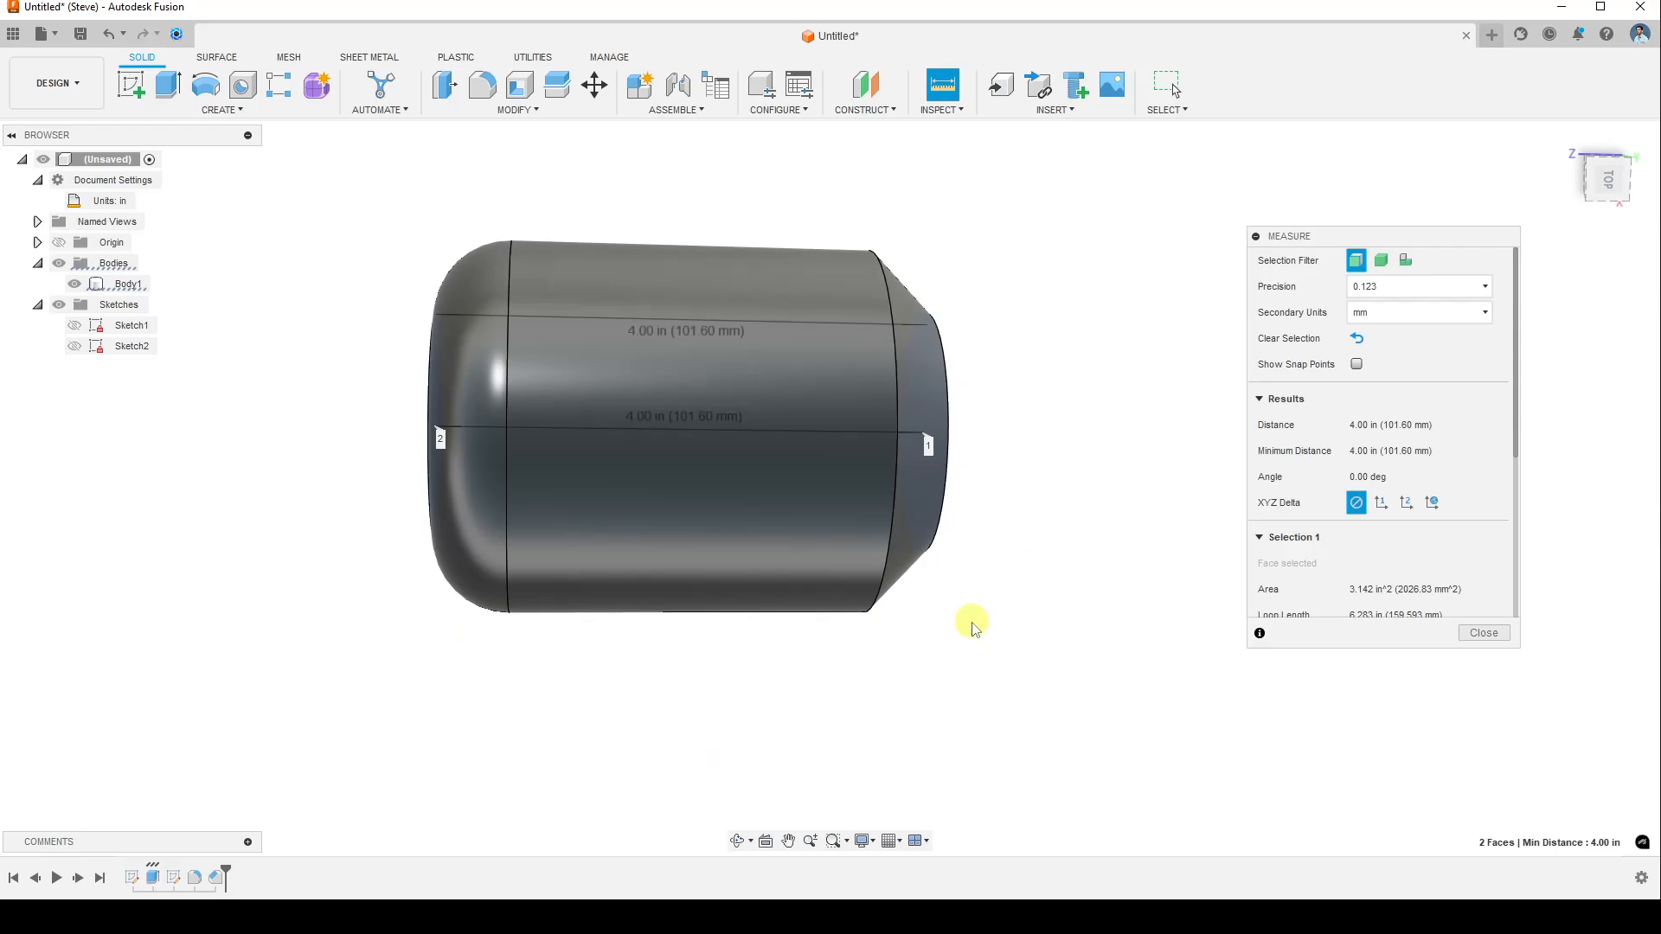
middle_click_drag(1122, 551, 1100, 555)
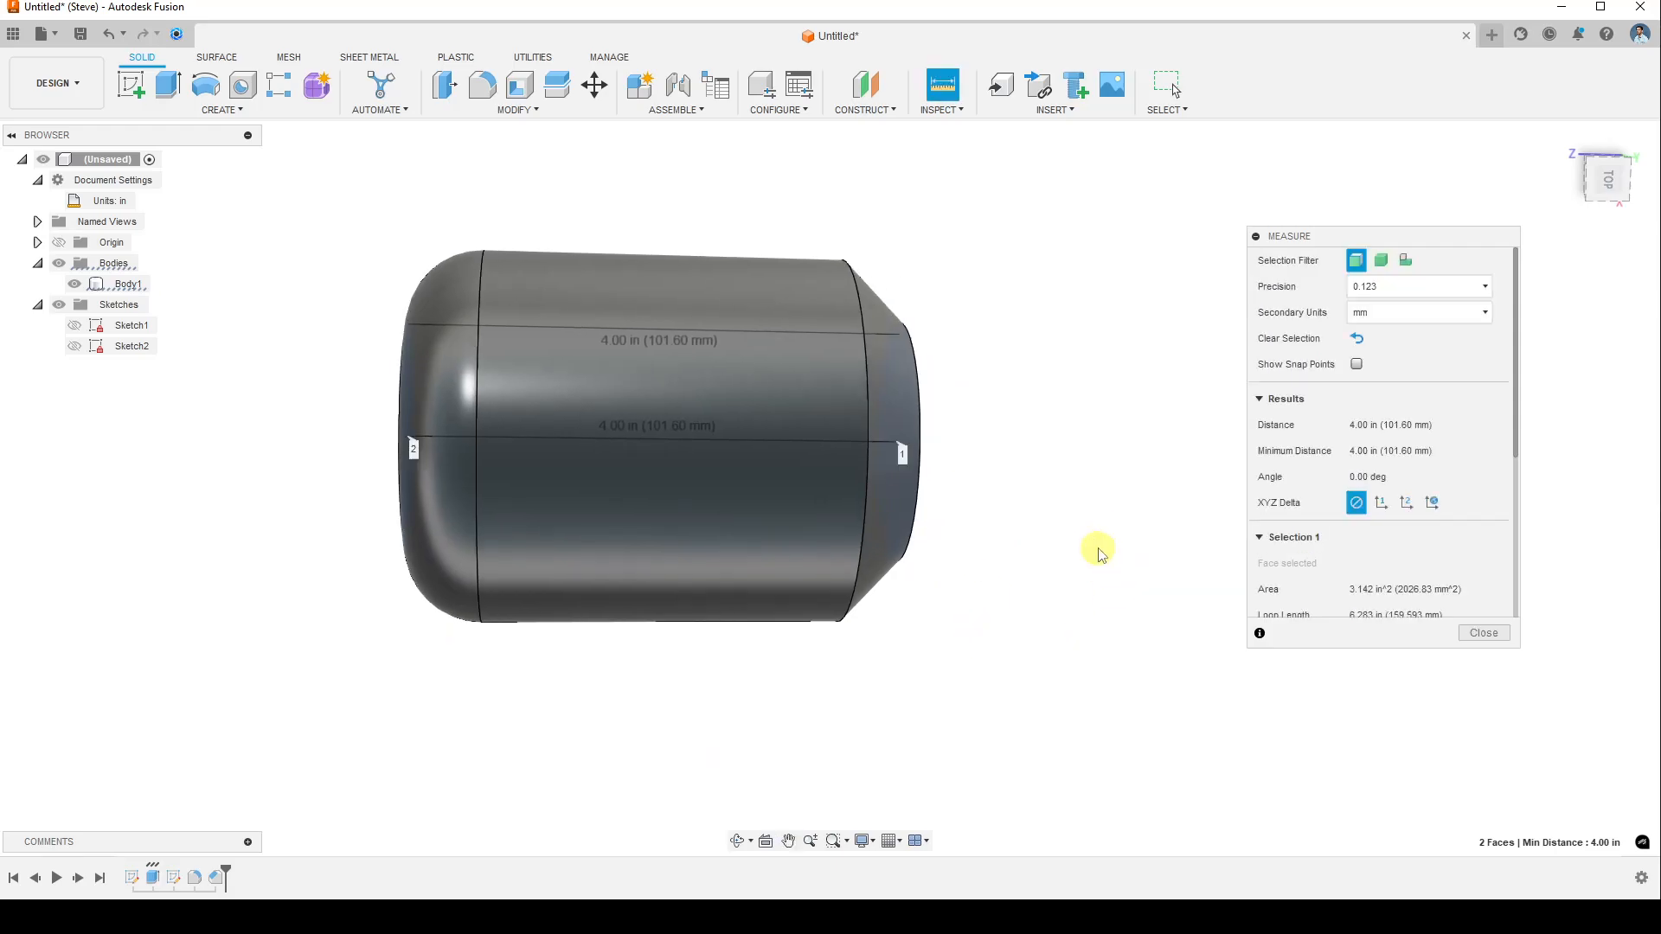
middle_click_drag(958, 543, 900, 612, "shift")
scroll(890, 631, "down", 2)
scroll(770, 397, "up", 6)
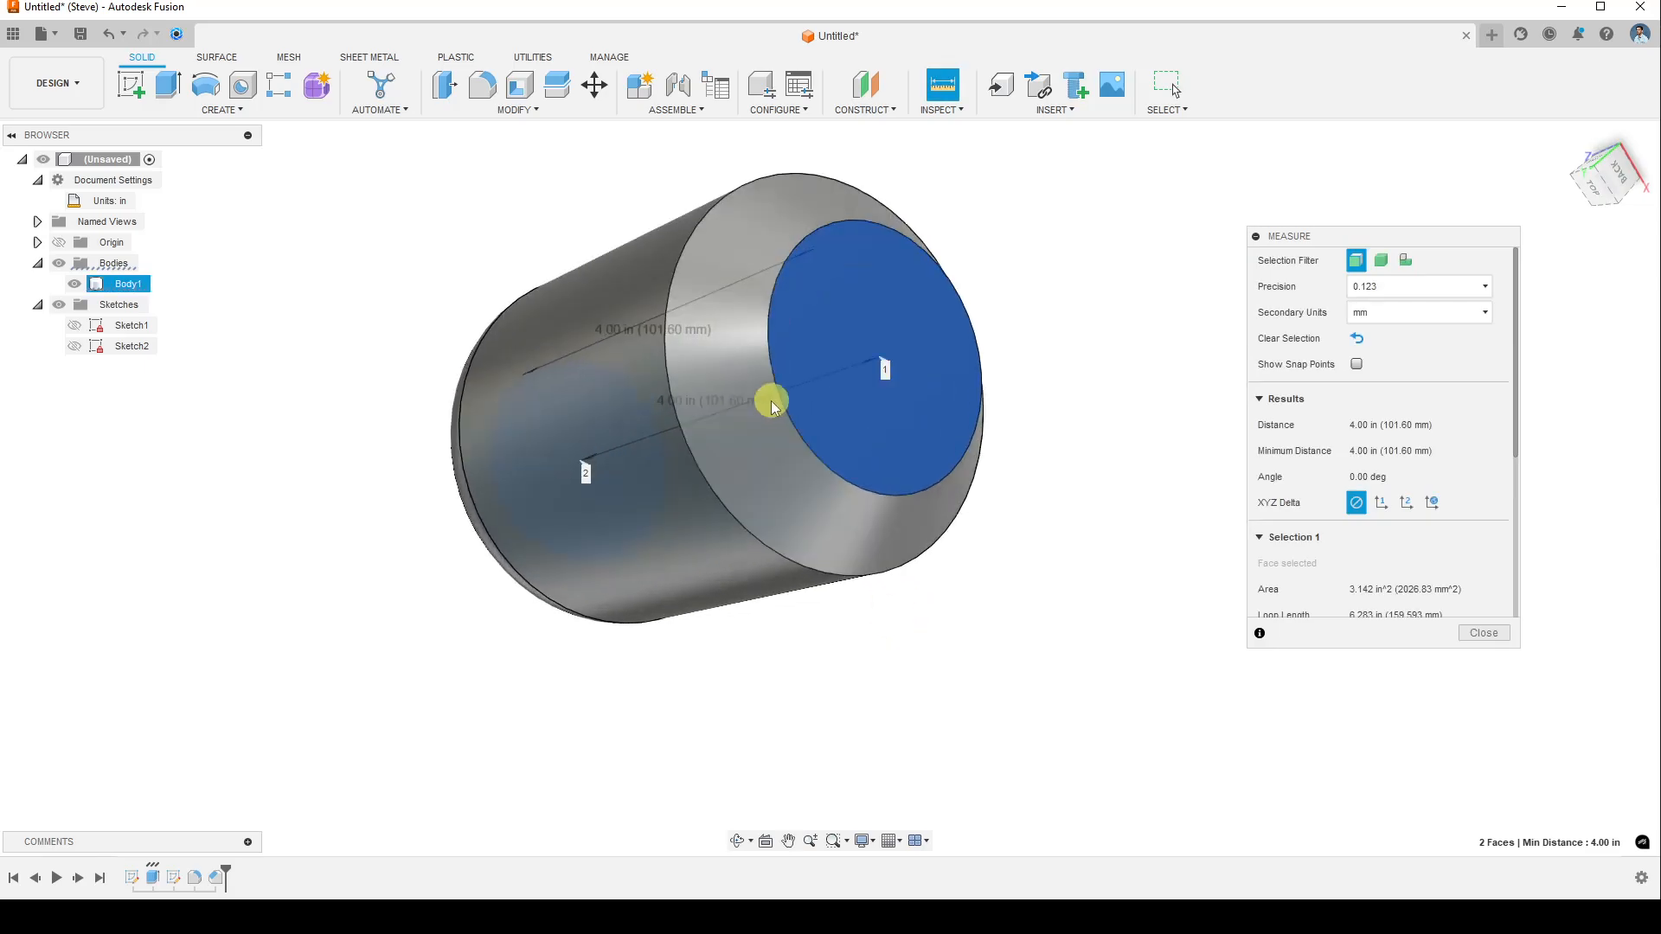
- Clear the selection and remeasure the distance between the flat faces at the chamfered and filleted ends
scroll(709, 398, "down", 2)
middle_click_drag(938, 611, 940, 675, "shift")
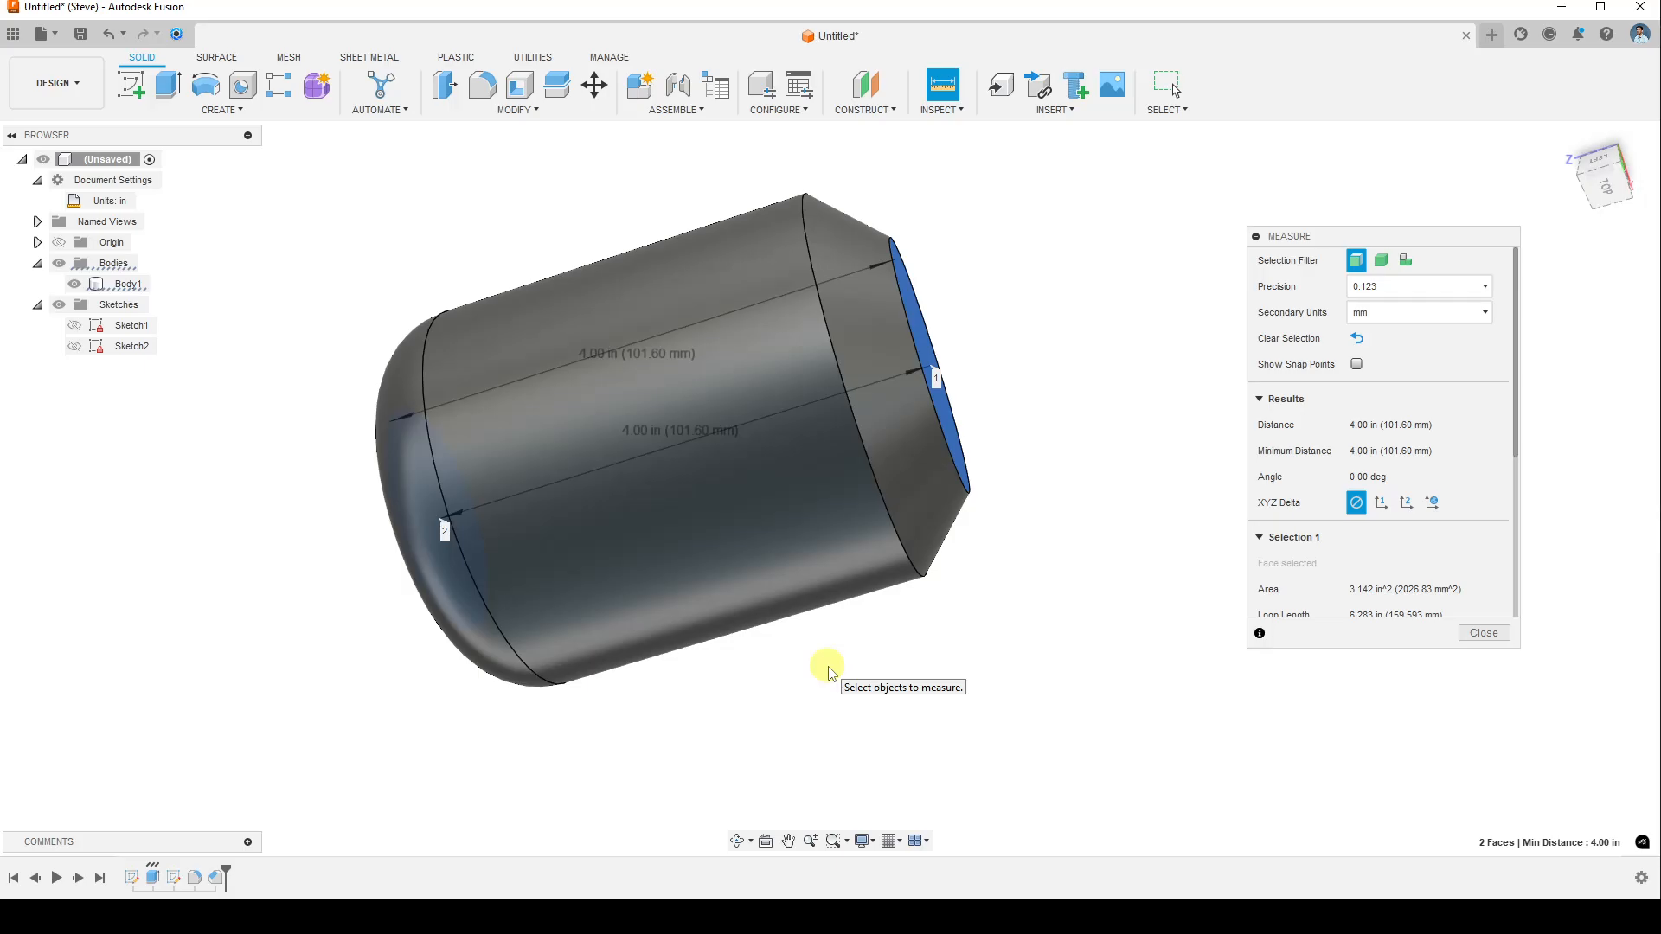
middle_click_drag(1077, 354, 976, 456, "shift")
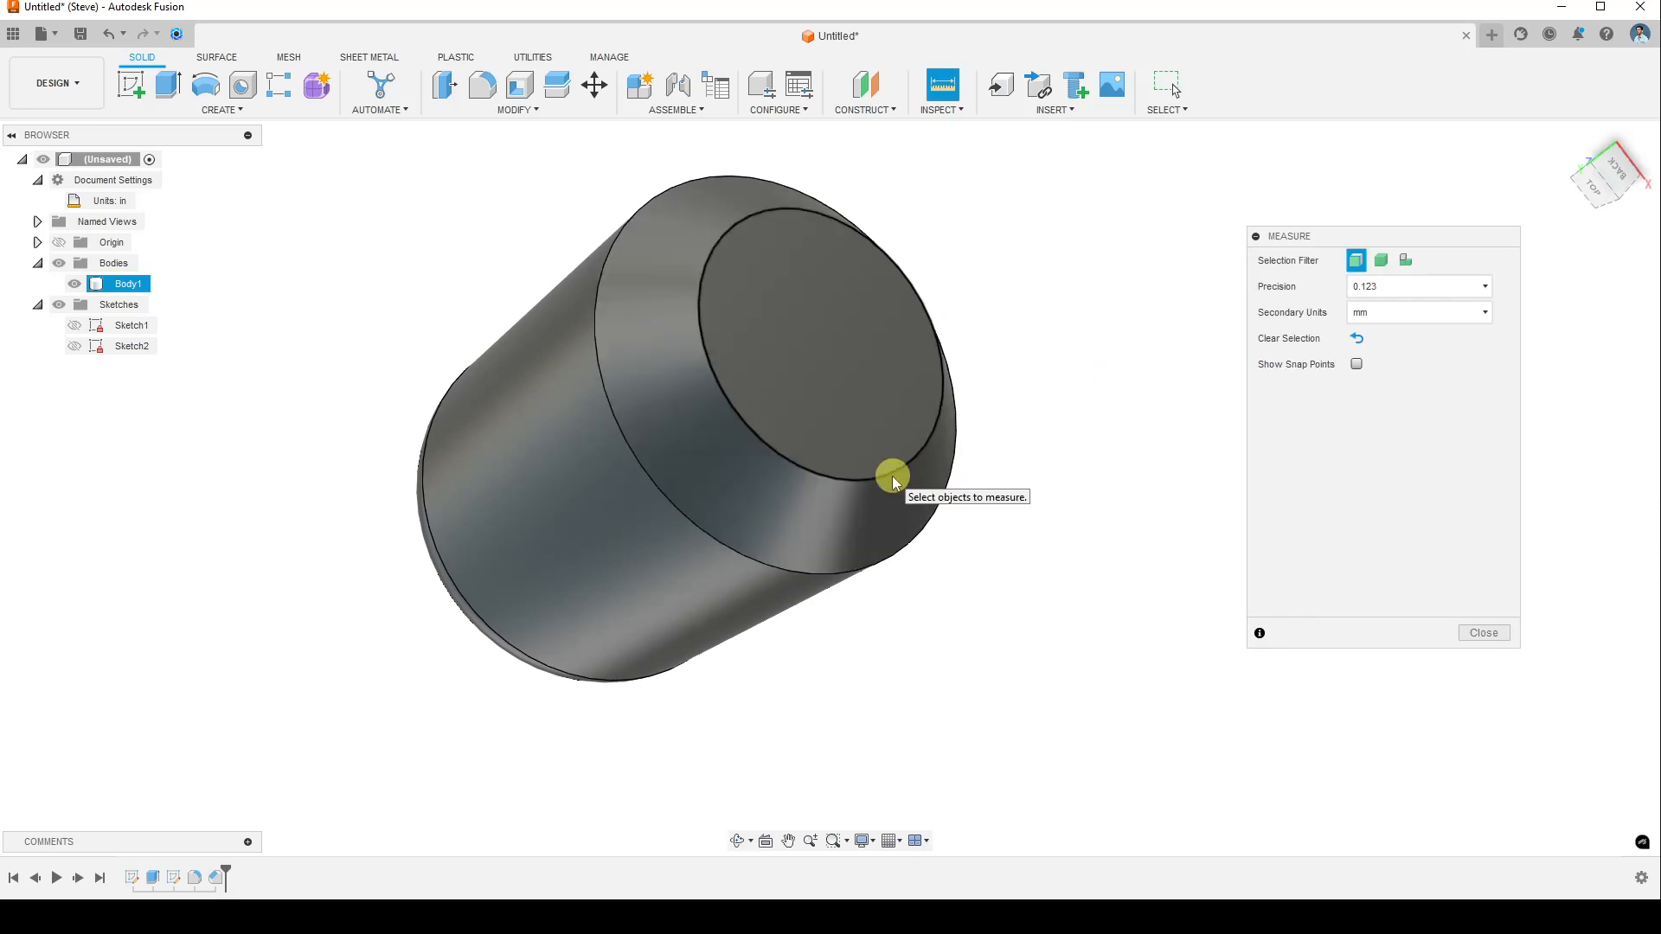
left_click(894, 428)
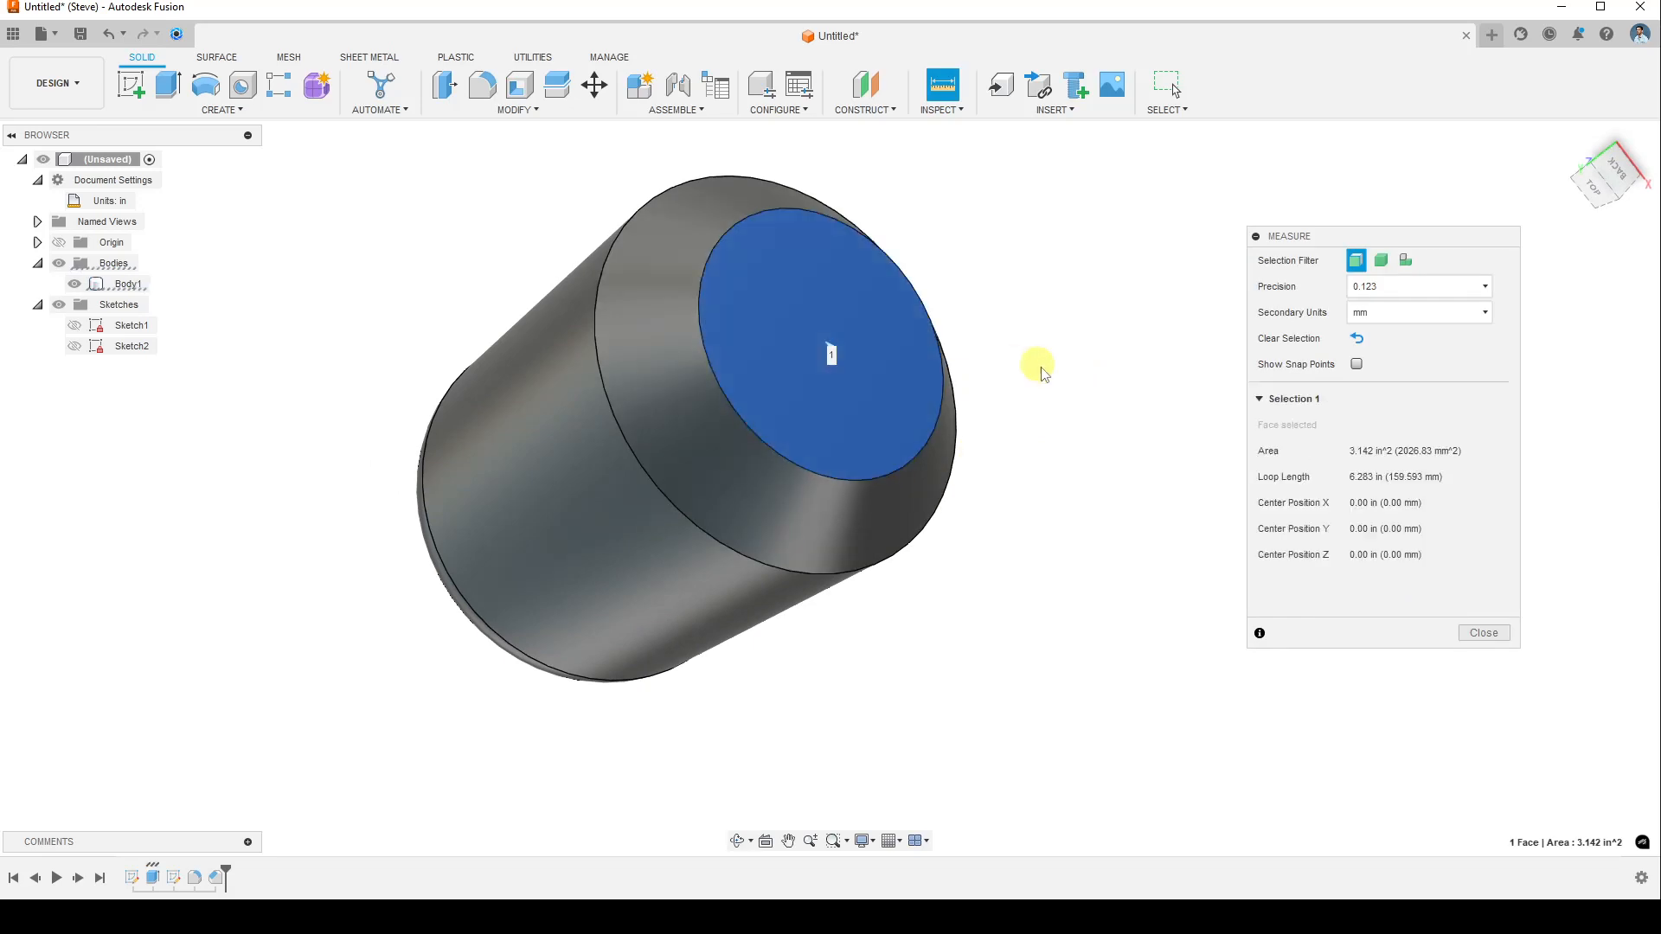
middle_click_drag(482, 694, 620, 532, "shift")
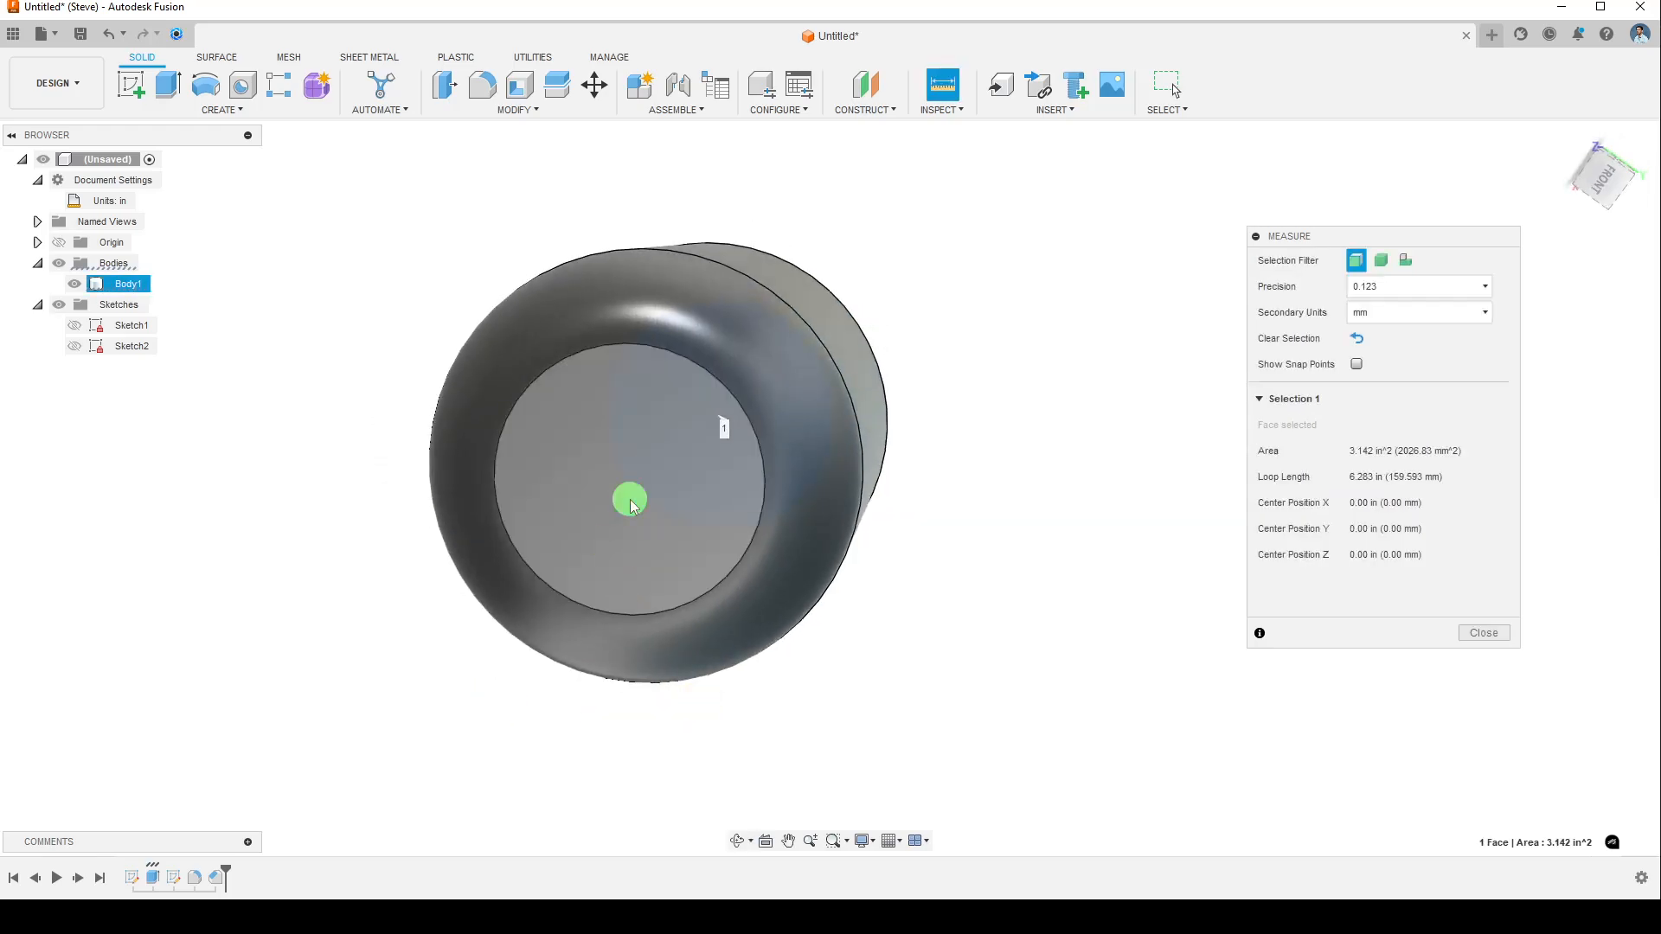
left_click(631, 506)
middle_click_drag(1098, 582, 901, 623, "shift")
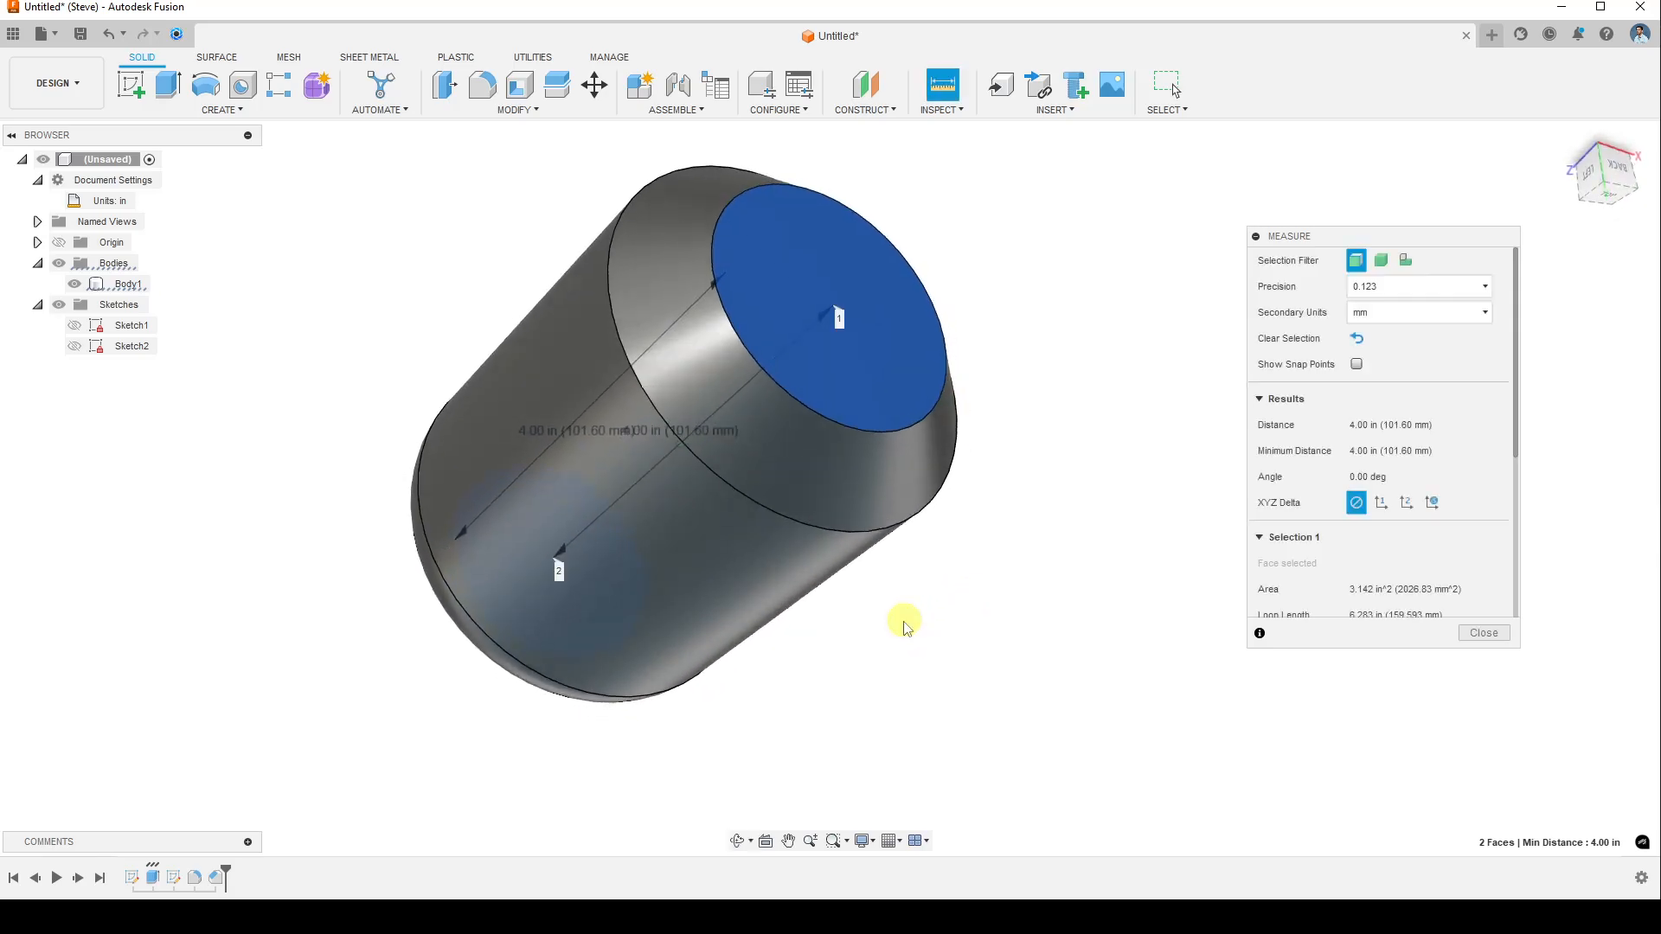
- Measure from the chamfered end's flat face to the chamfer's outer edge and to the edge where the fillet meets the cylinder side
left_click(782, 518)
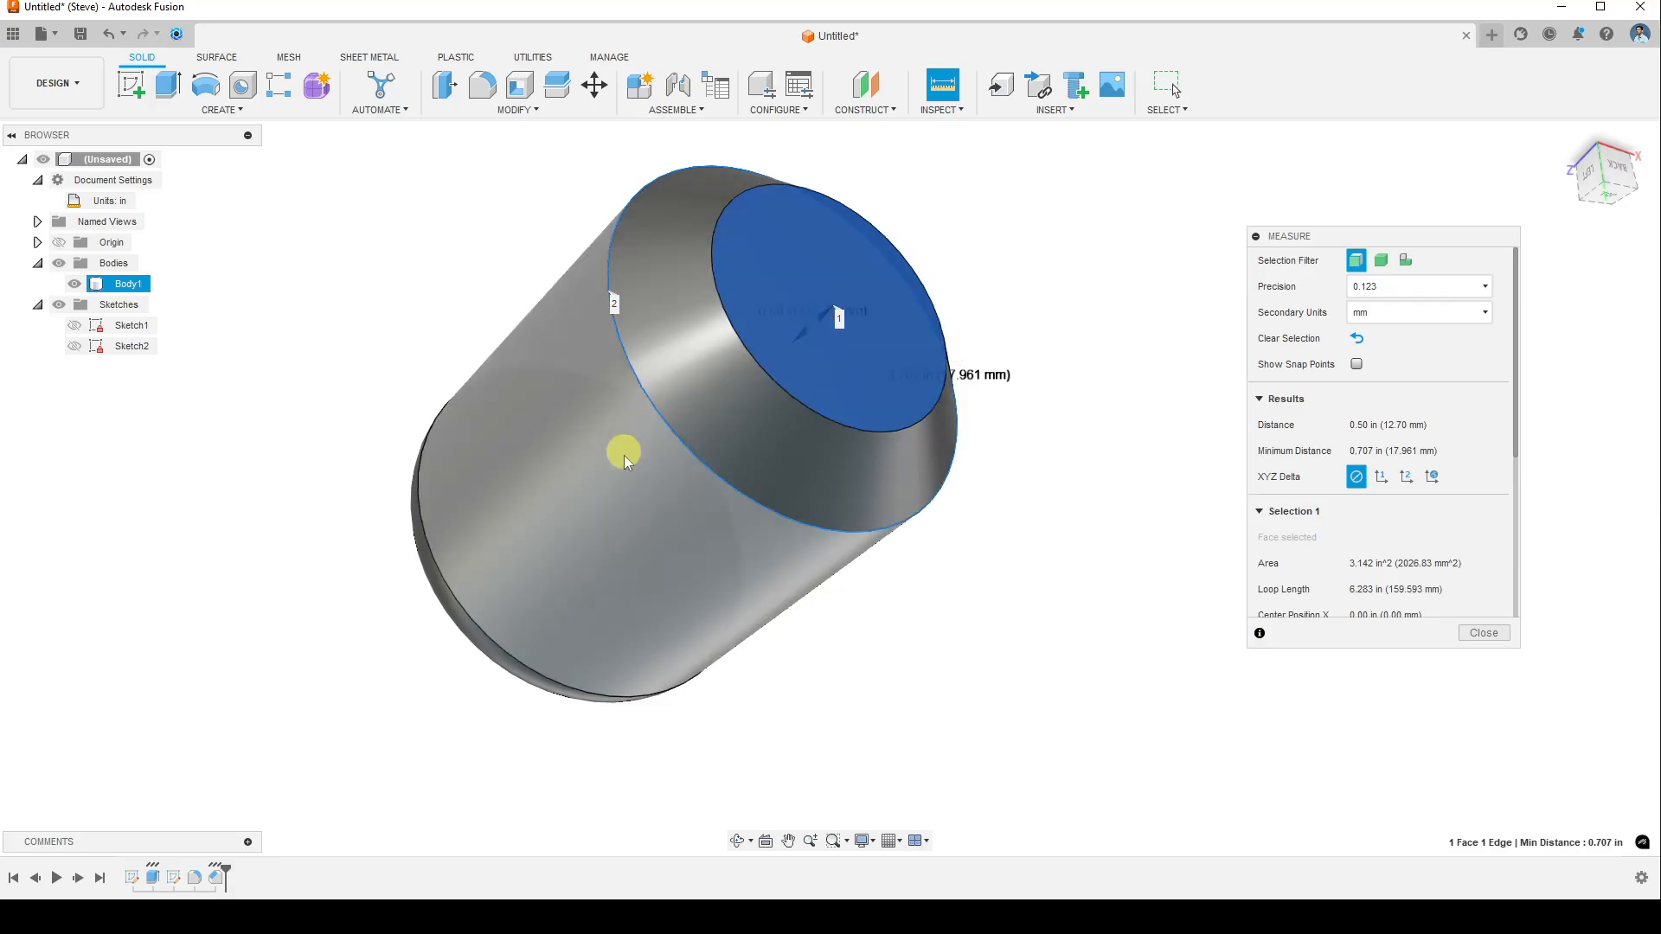
middle_click_drag(637, 440, 689, 671, "shift")
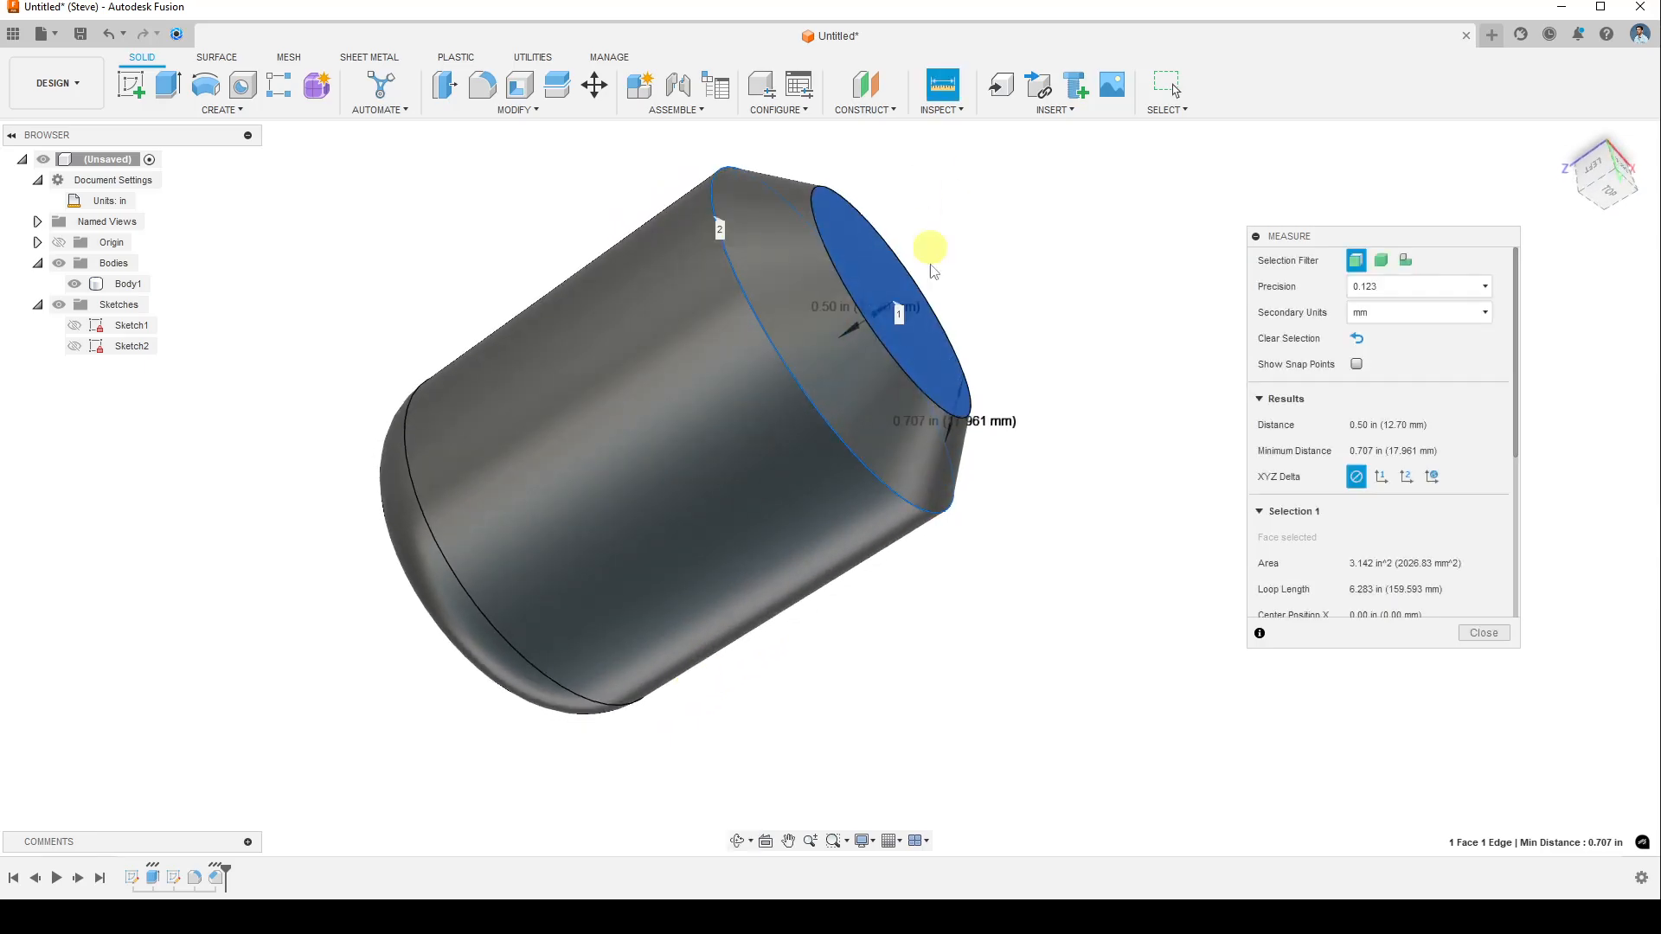
left_click(511, 651)
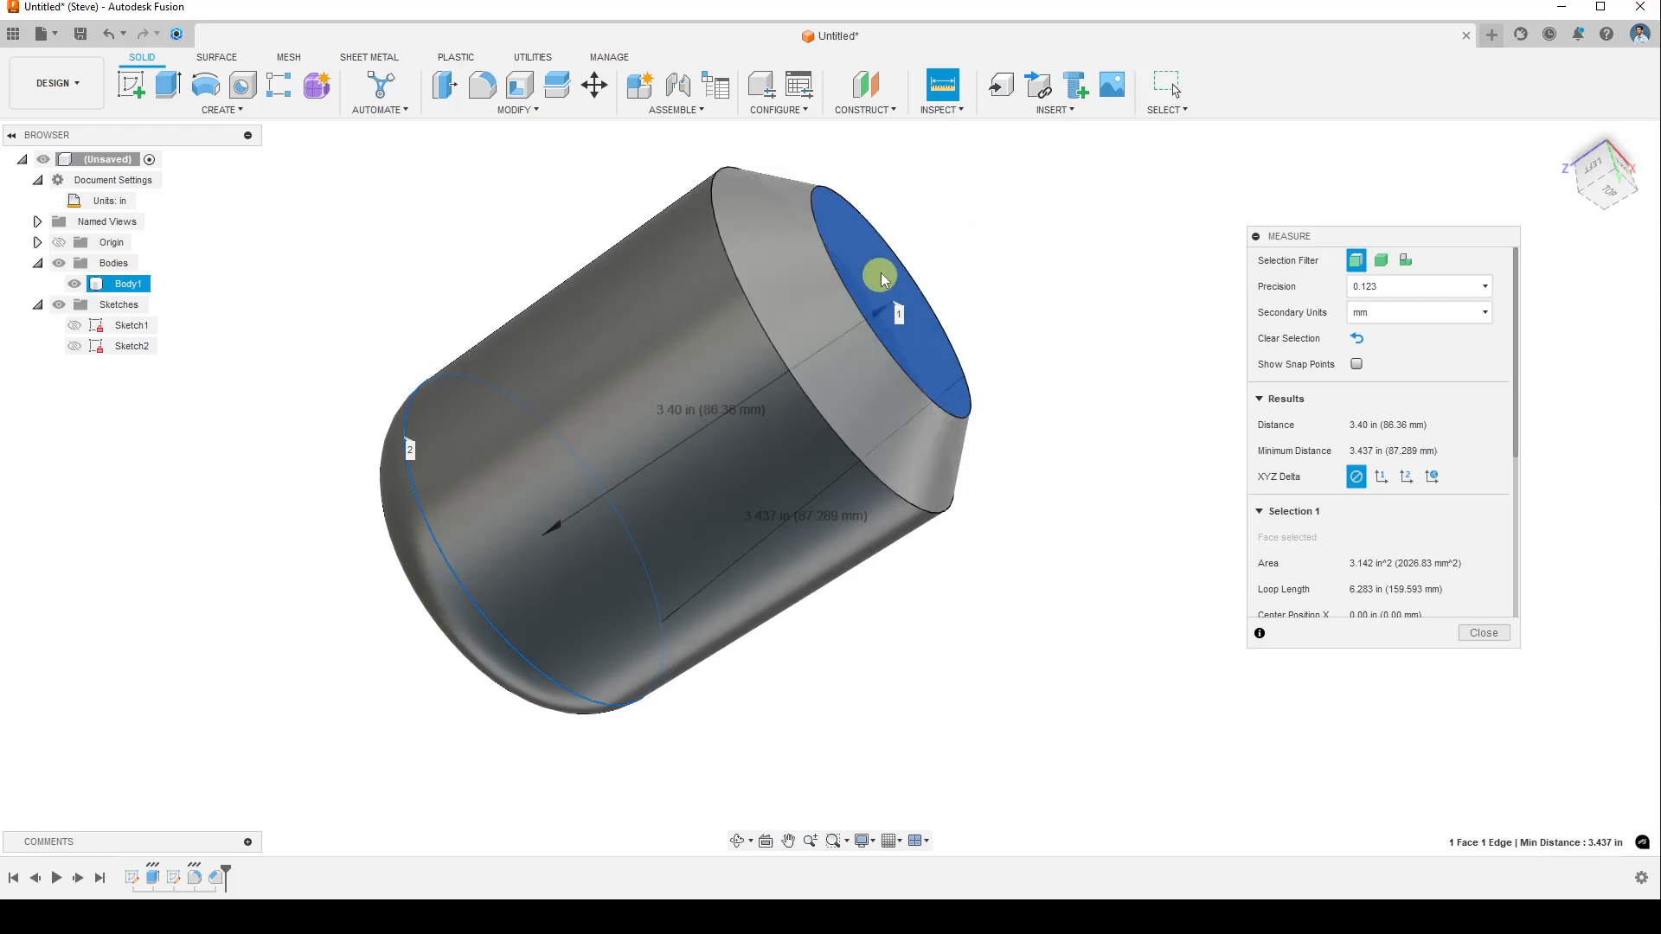
middle_click_drag(787, 770, 783, 623, "shift")
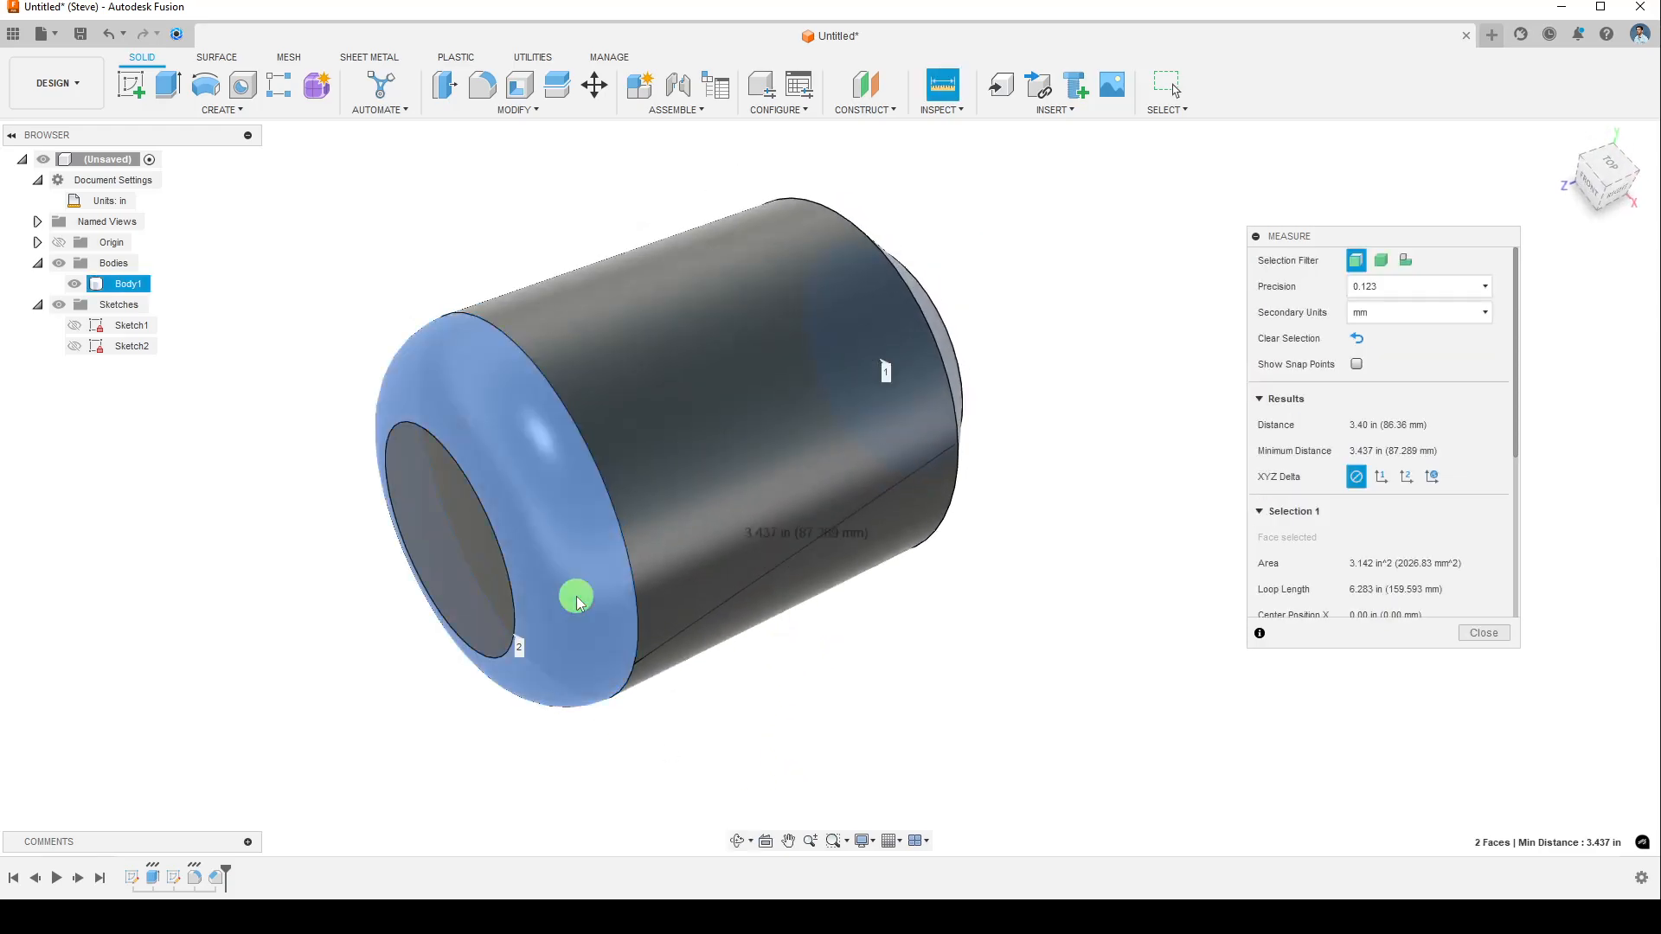
- Measure from the chamfered end's flat face to the rounded fillet face, and clear the selection
left_click(575, 593)
middle_click_drag(1017, 585, 916, 649, "shift")
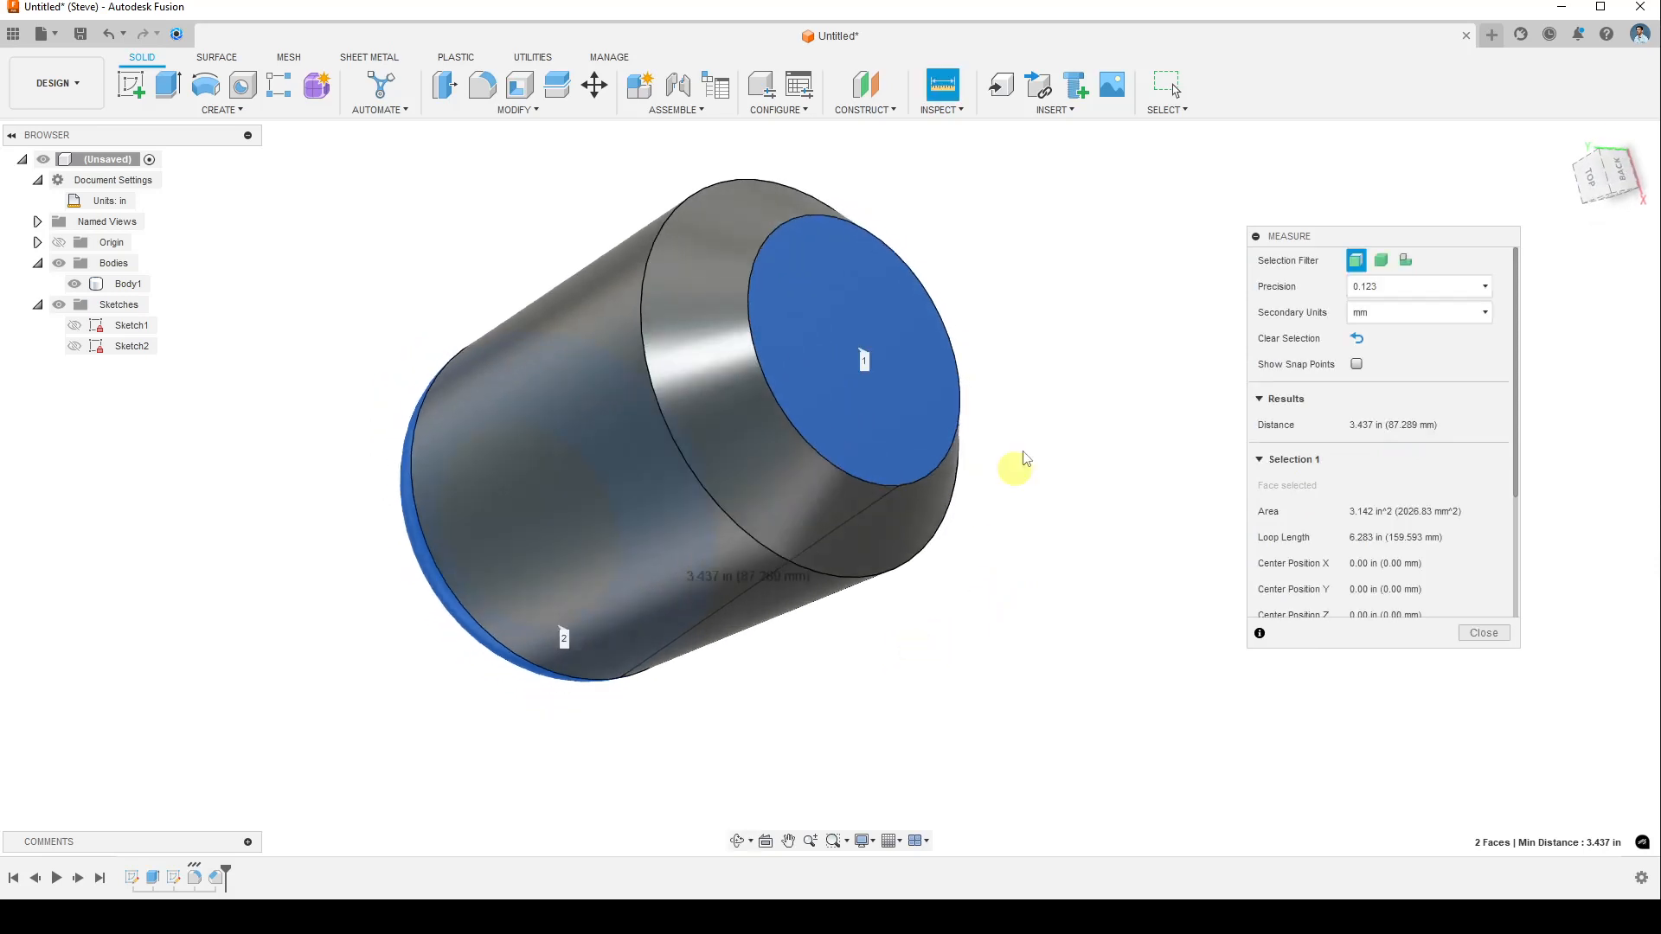
left_click(1035, 313)
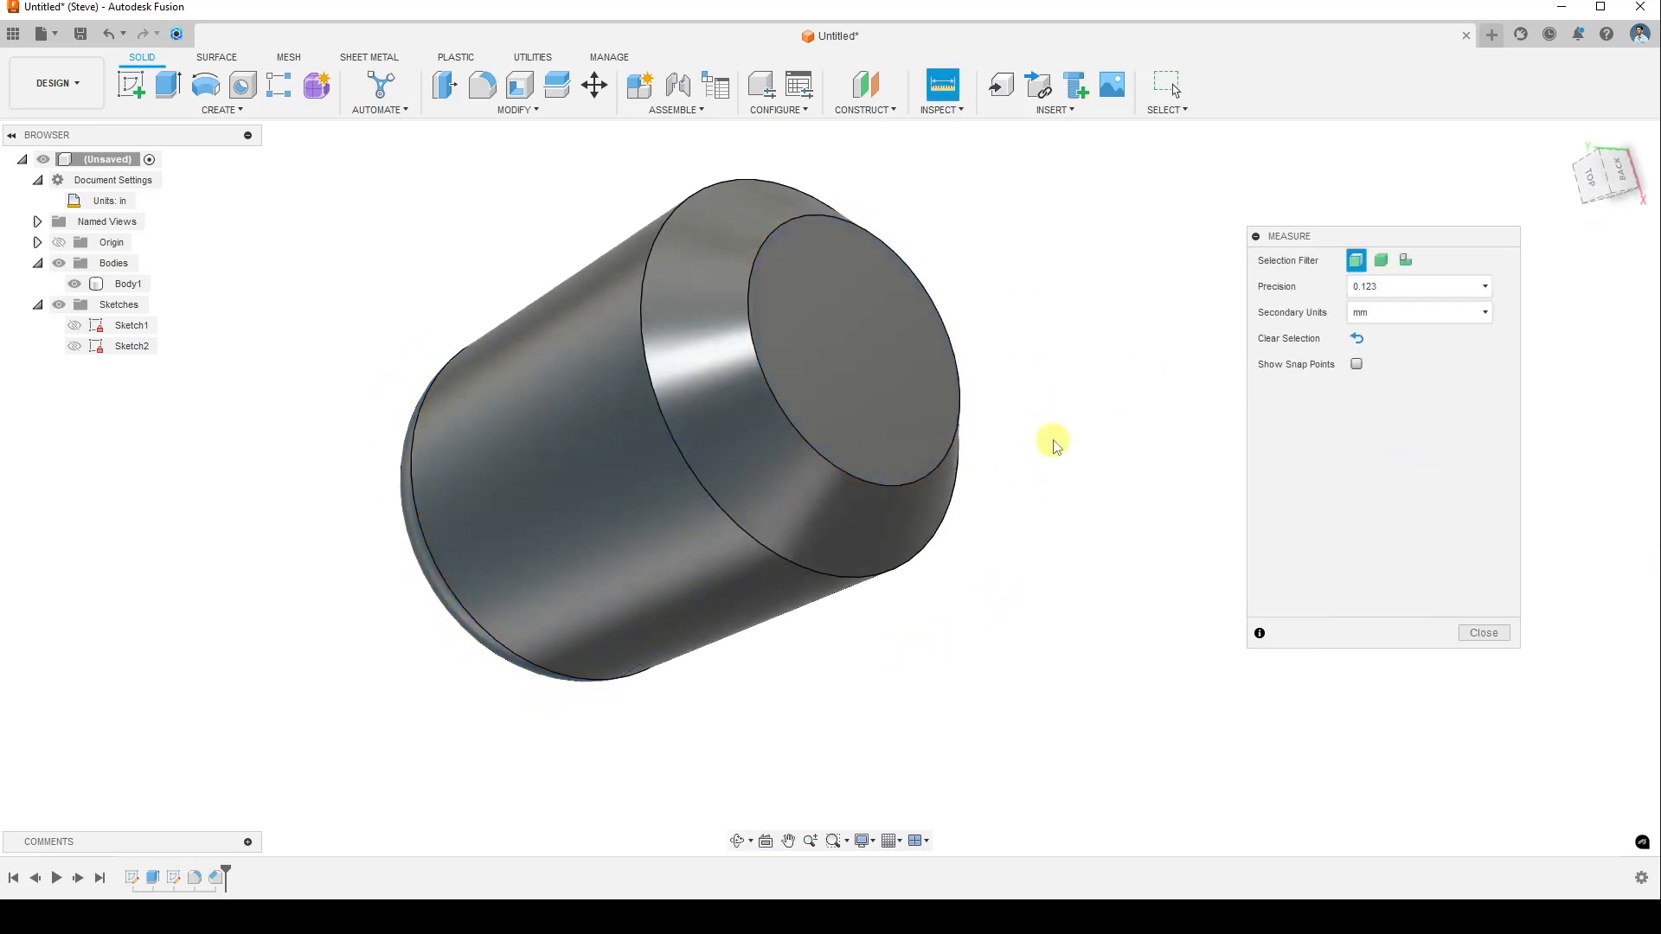
- Measure the distance between the sloped chamfer face and the filleted end's flat face, and close the Measure dialog
middle_click_drag(876, 717, 516, 568, "shift")
left_click(830, 456)
left_click(518, 540)
middle_click_drag(1233, 611, 999, 664, "shift")
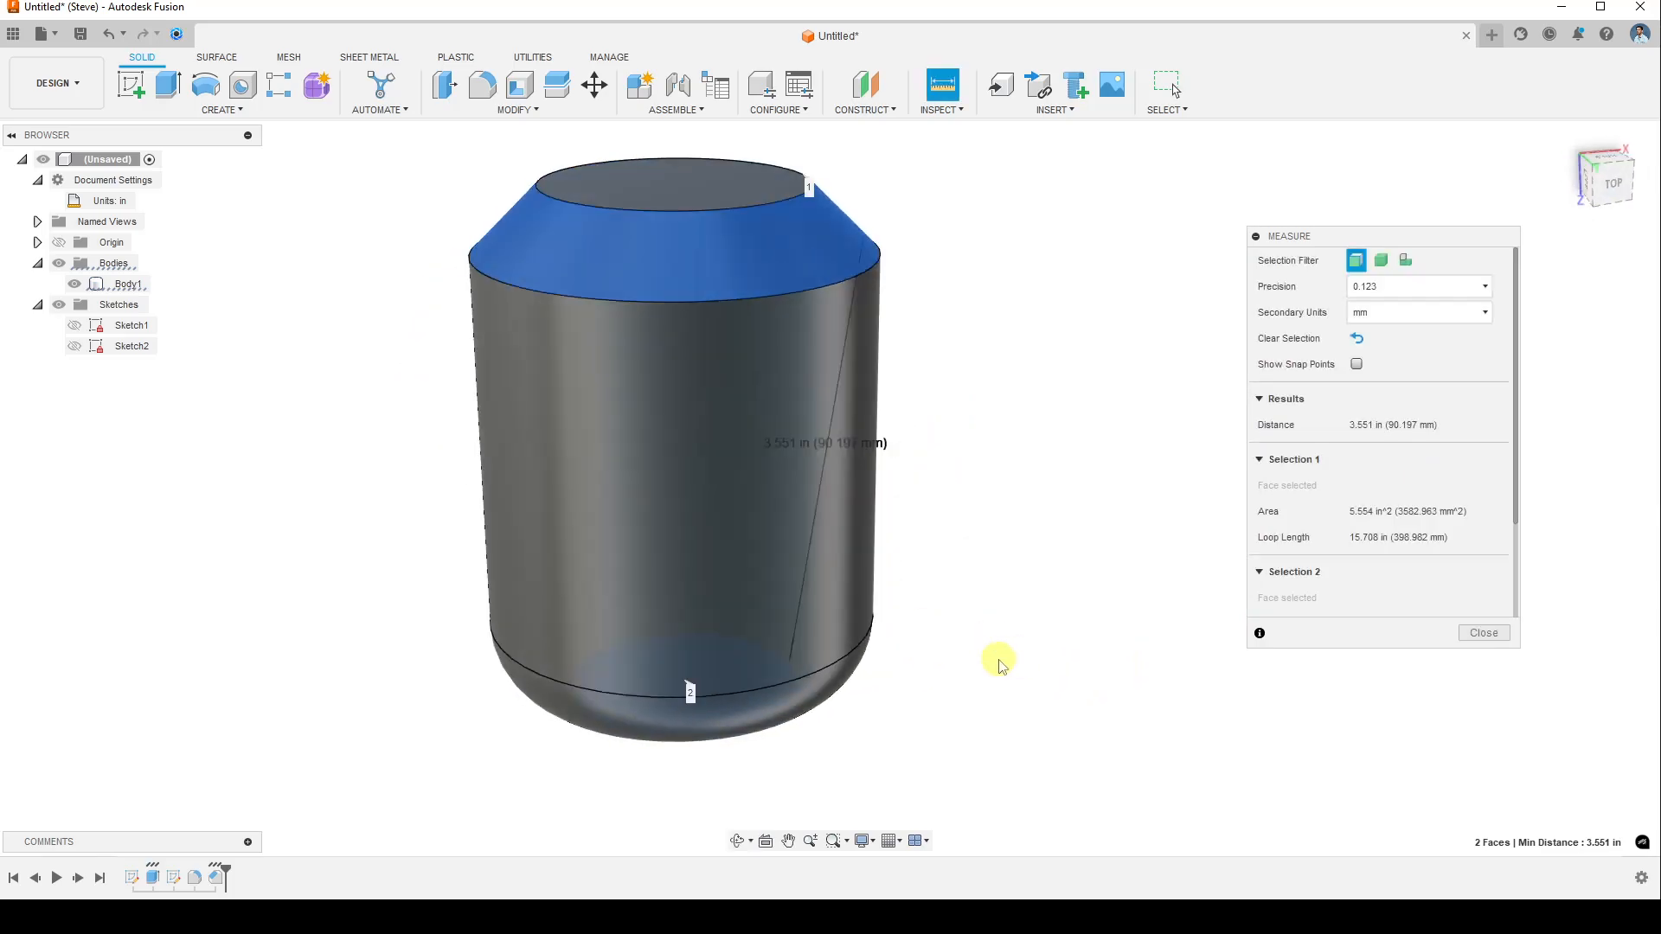
left_click(1481, 641)
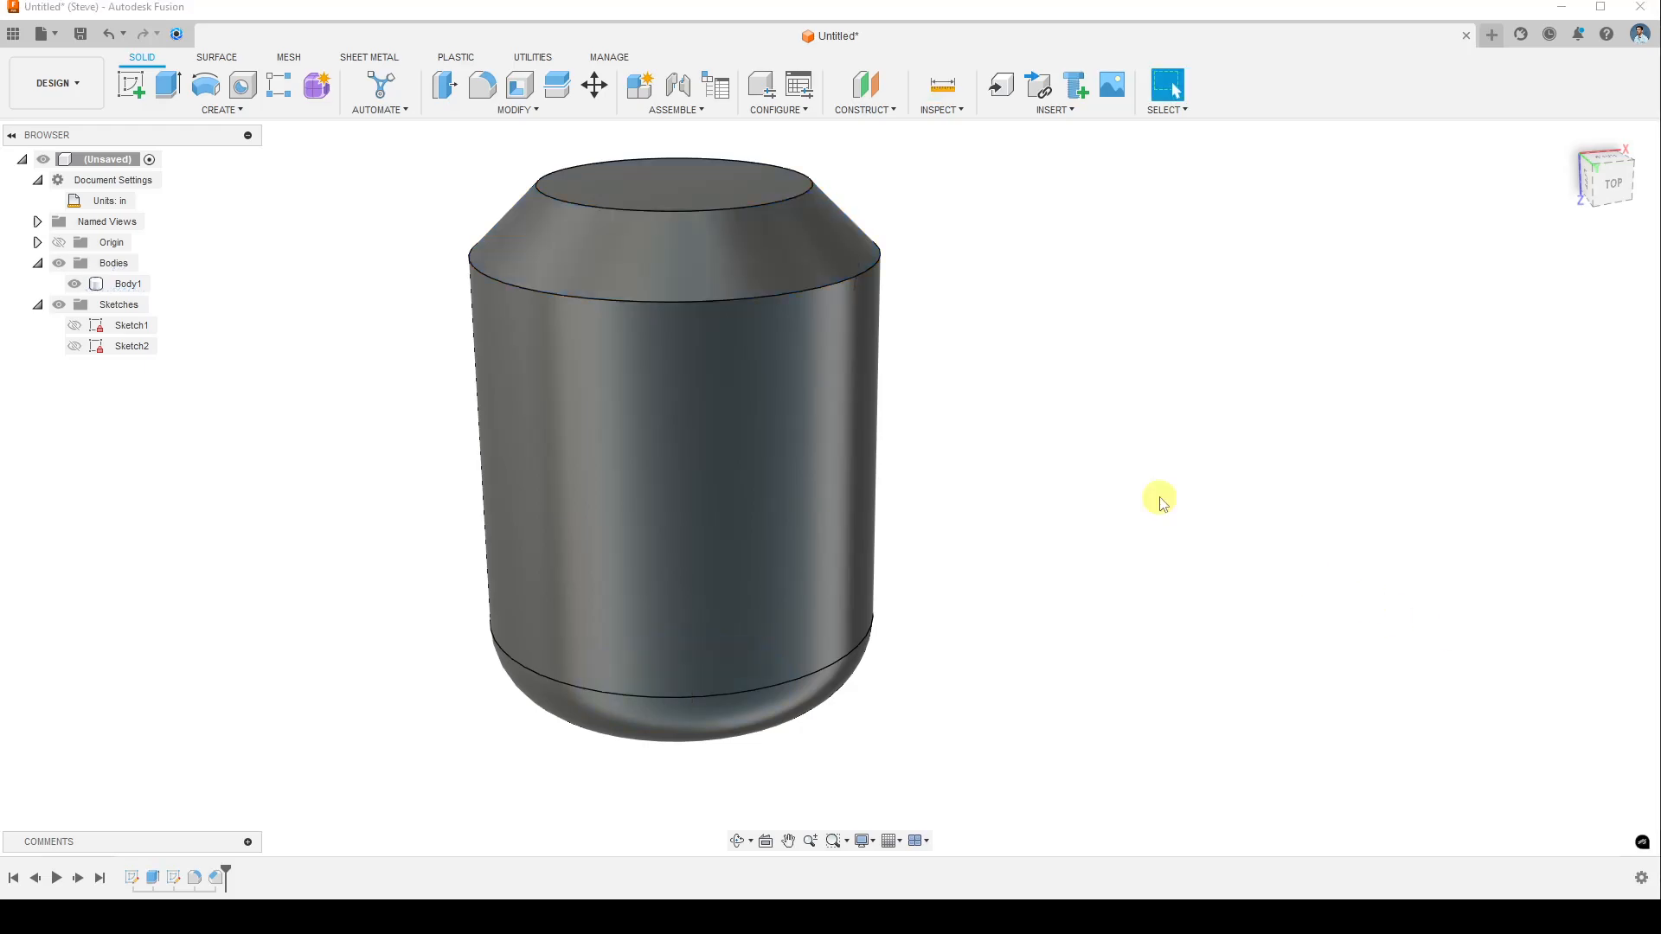
middle_click_drag(919, 525, 1072, 552, "shift")
middle_click_drag(1153, 508, 1086, 482, "shift")
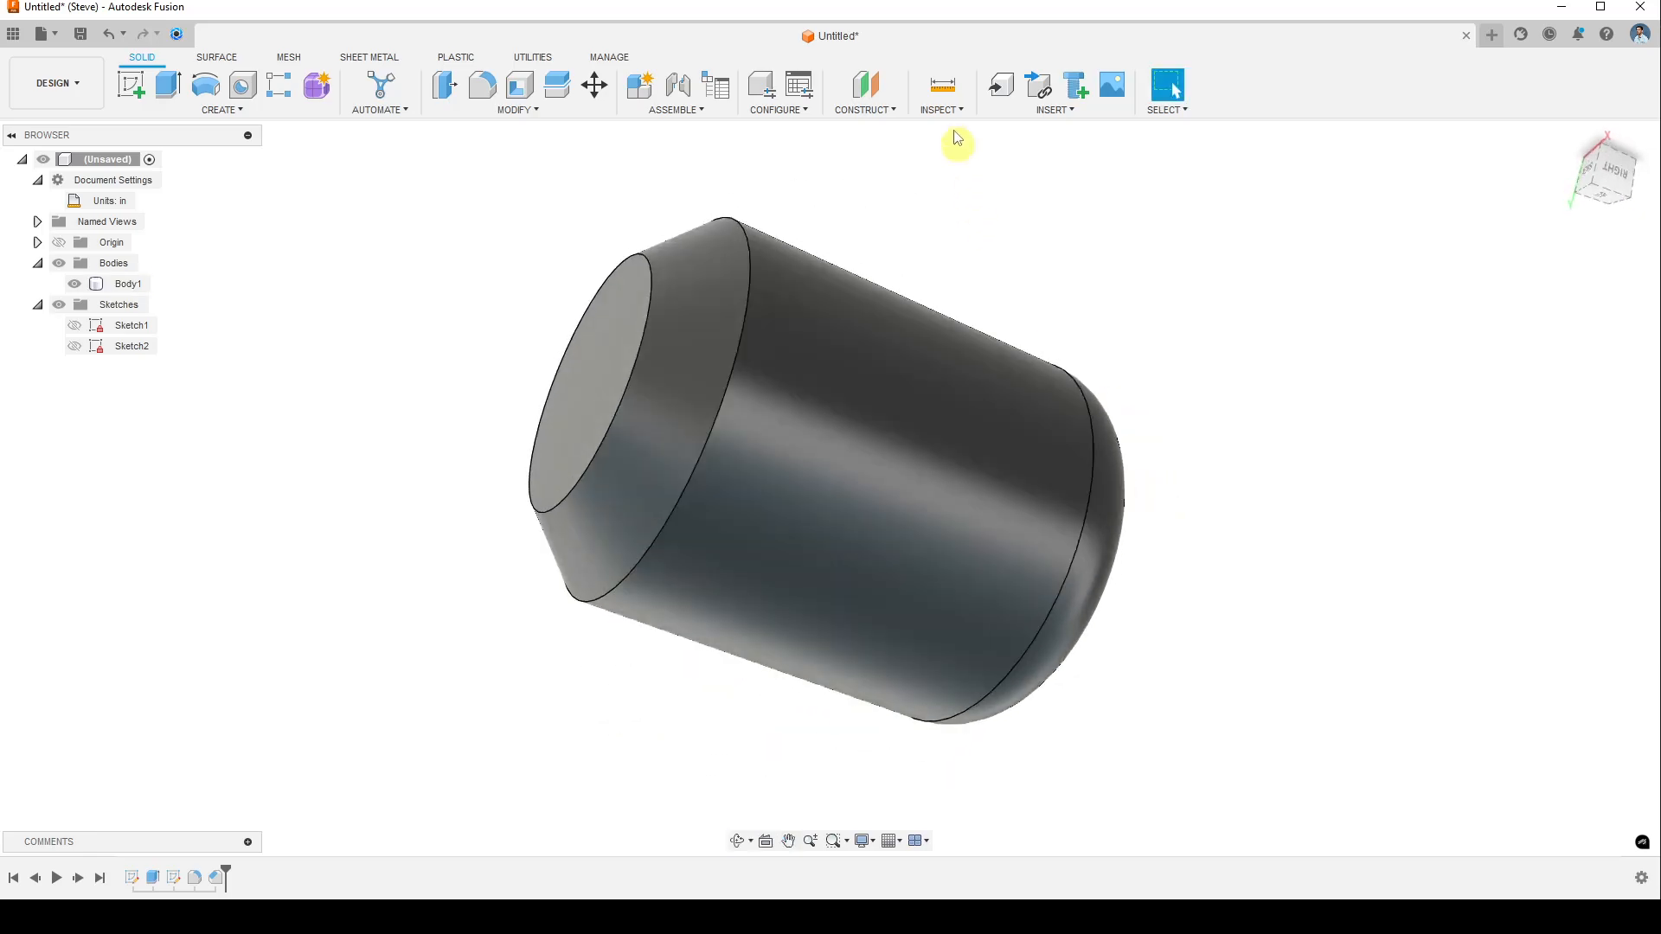
middle_click_drag(458, 386, 1082, 666, "shift")
left_click(747, 663)
left_click(111, 606)
middle_click_drag(925, 723, 519, 448, "shift")
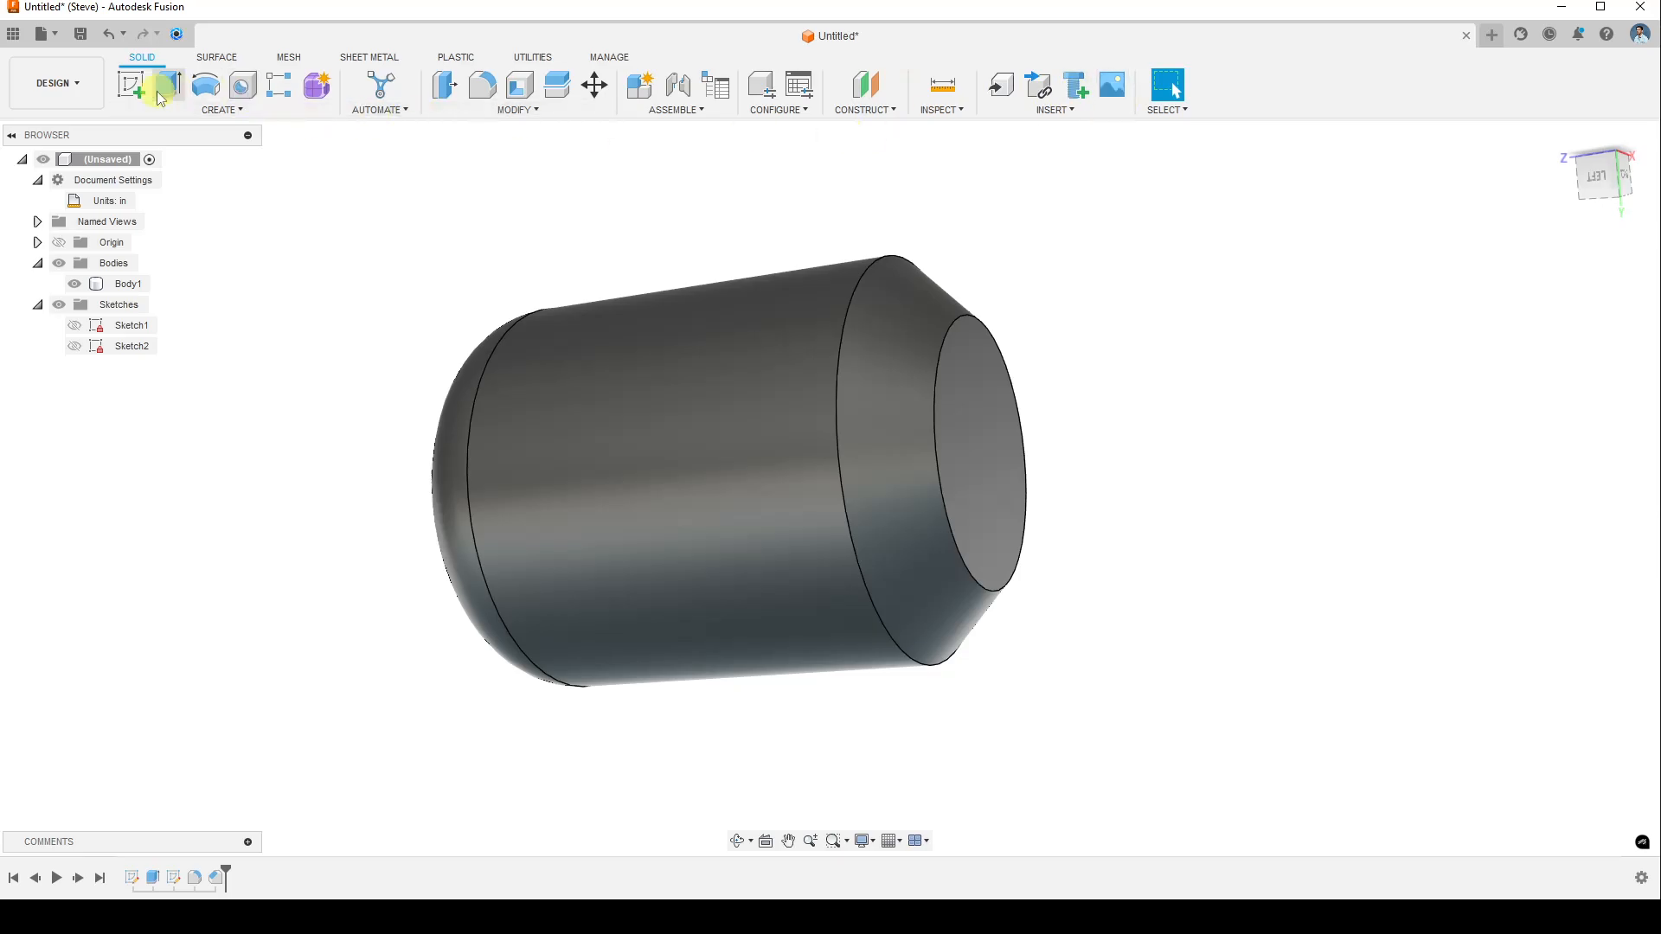
middle_click_drag(1078, 323, 1467, 419, "shift")
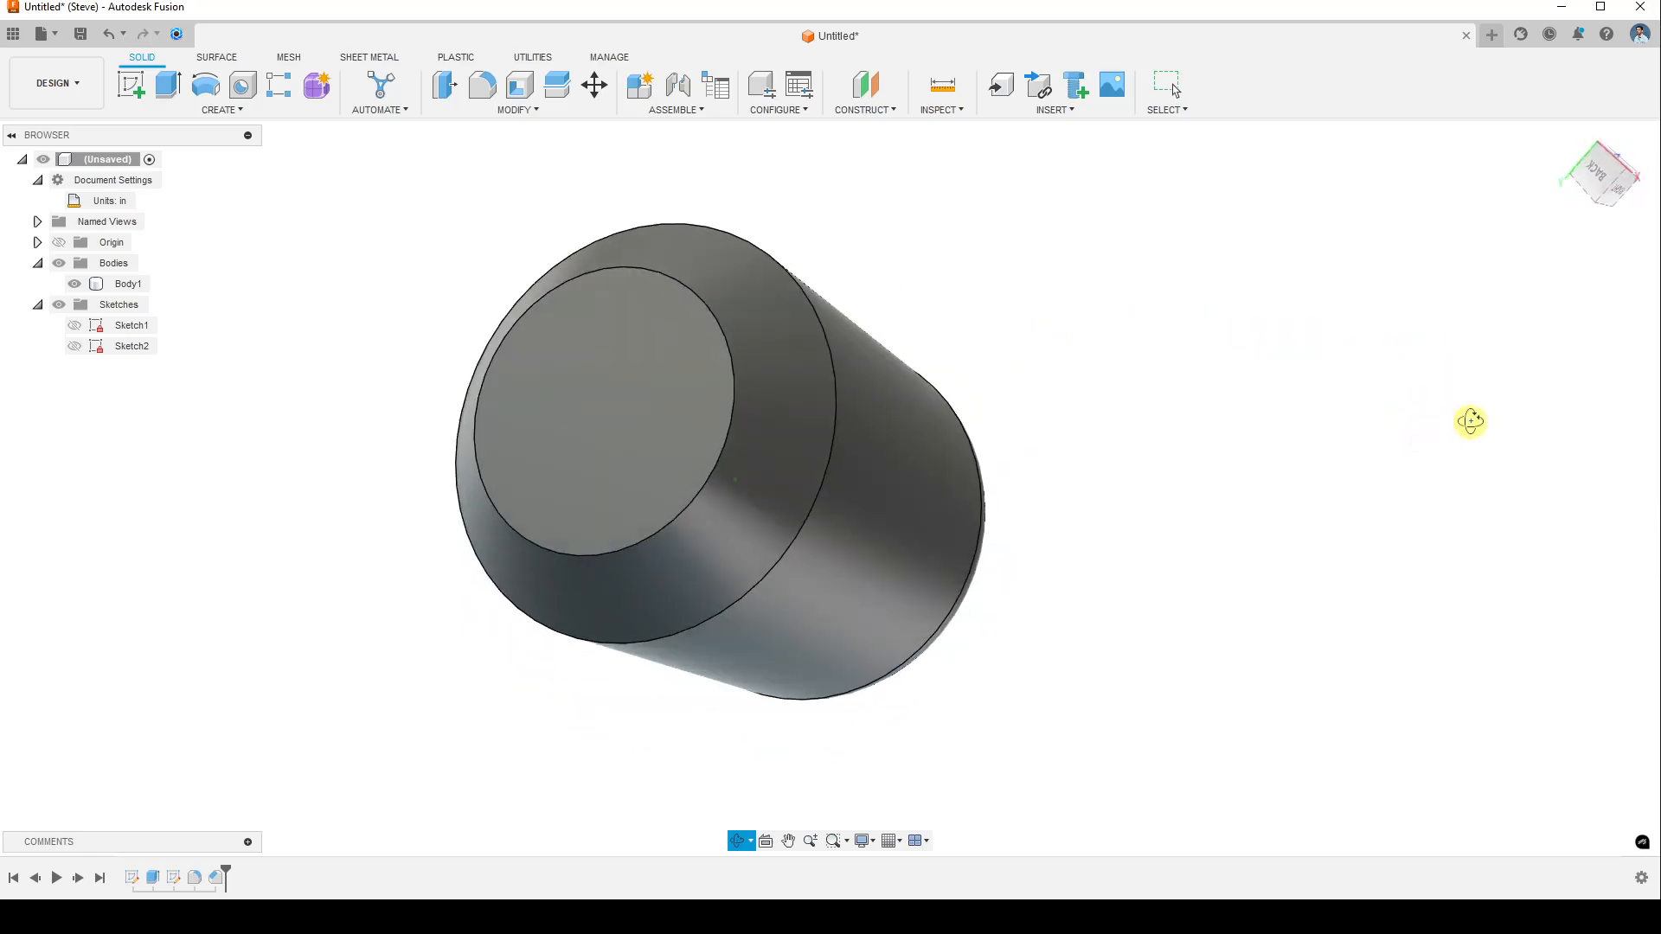
left_click(459, 440)
left_click(438, 375)
middle_click_drag(438, 374, 530, 464, "shift")
left_click(530, 477)
left_click(1090, 419)
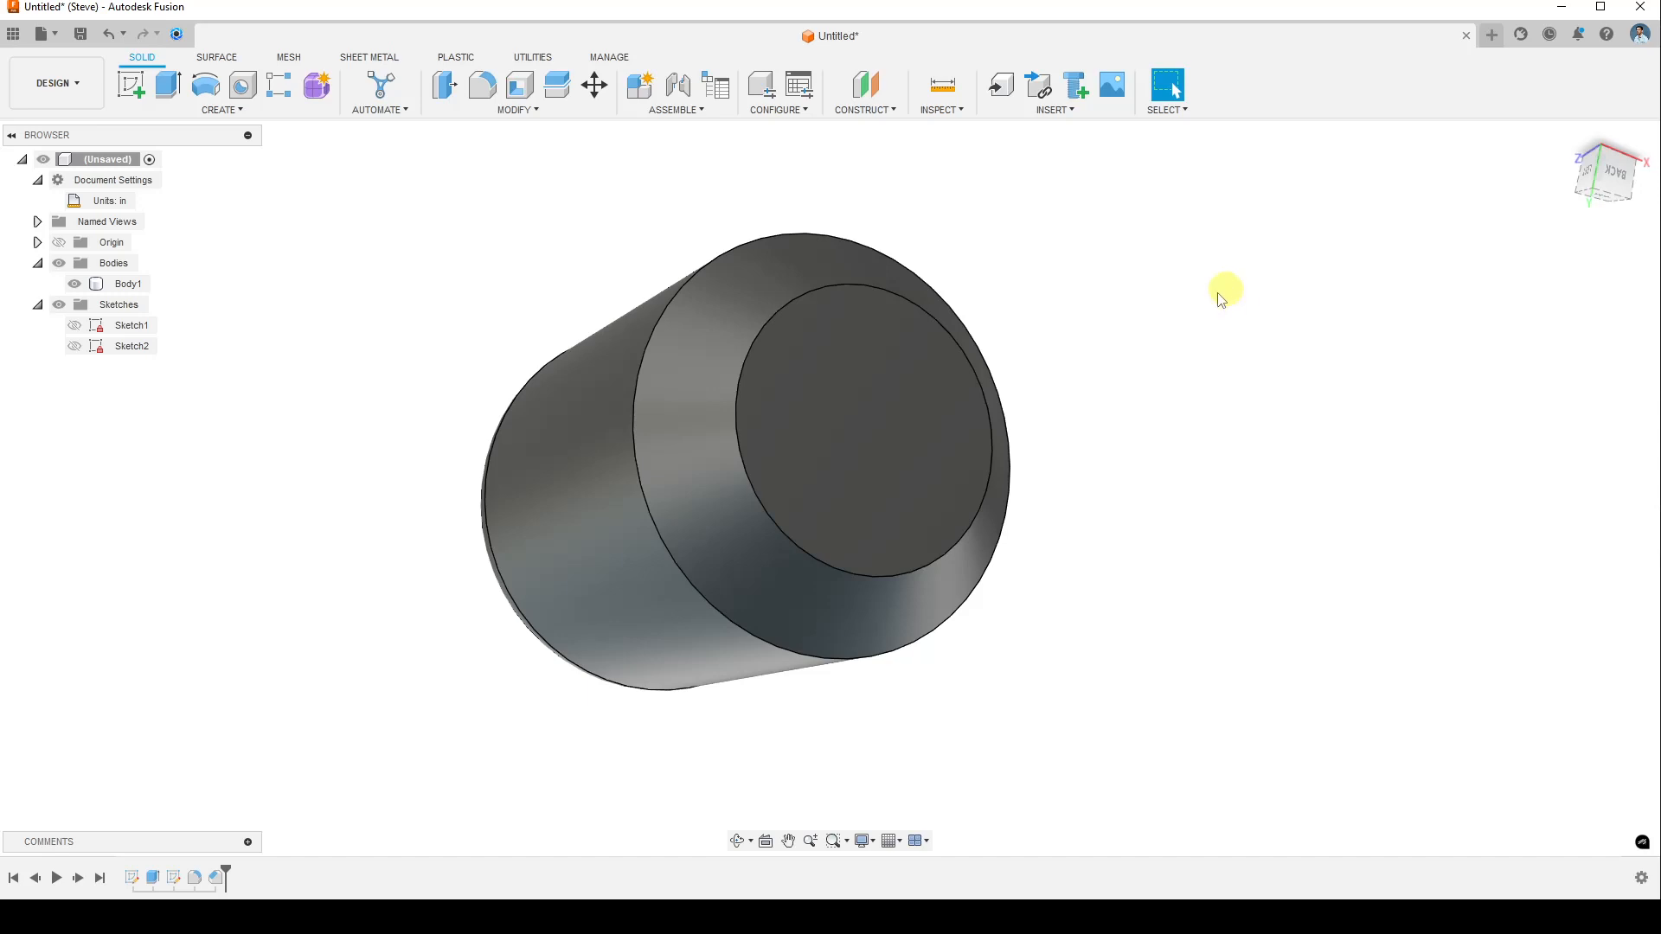
middle_click_drag(408, 415, 355, 630, "shift")
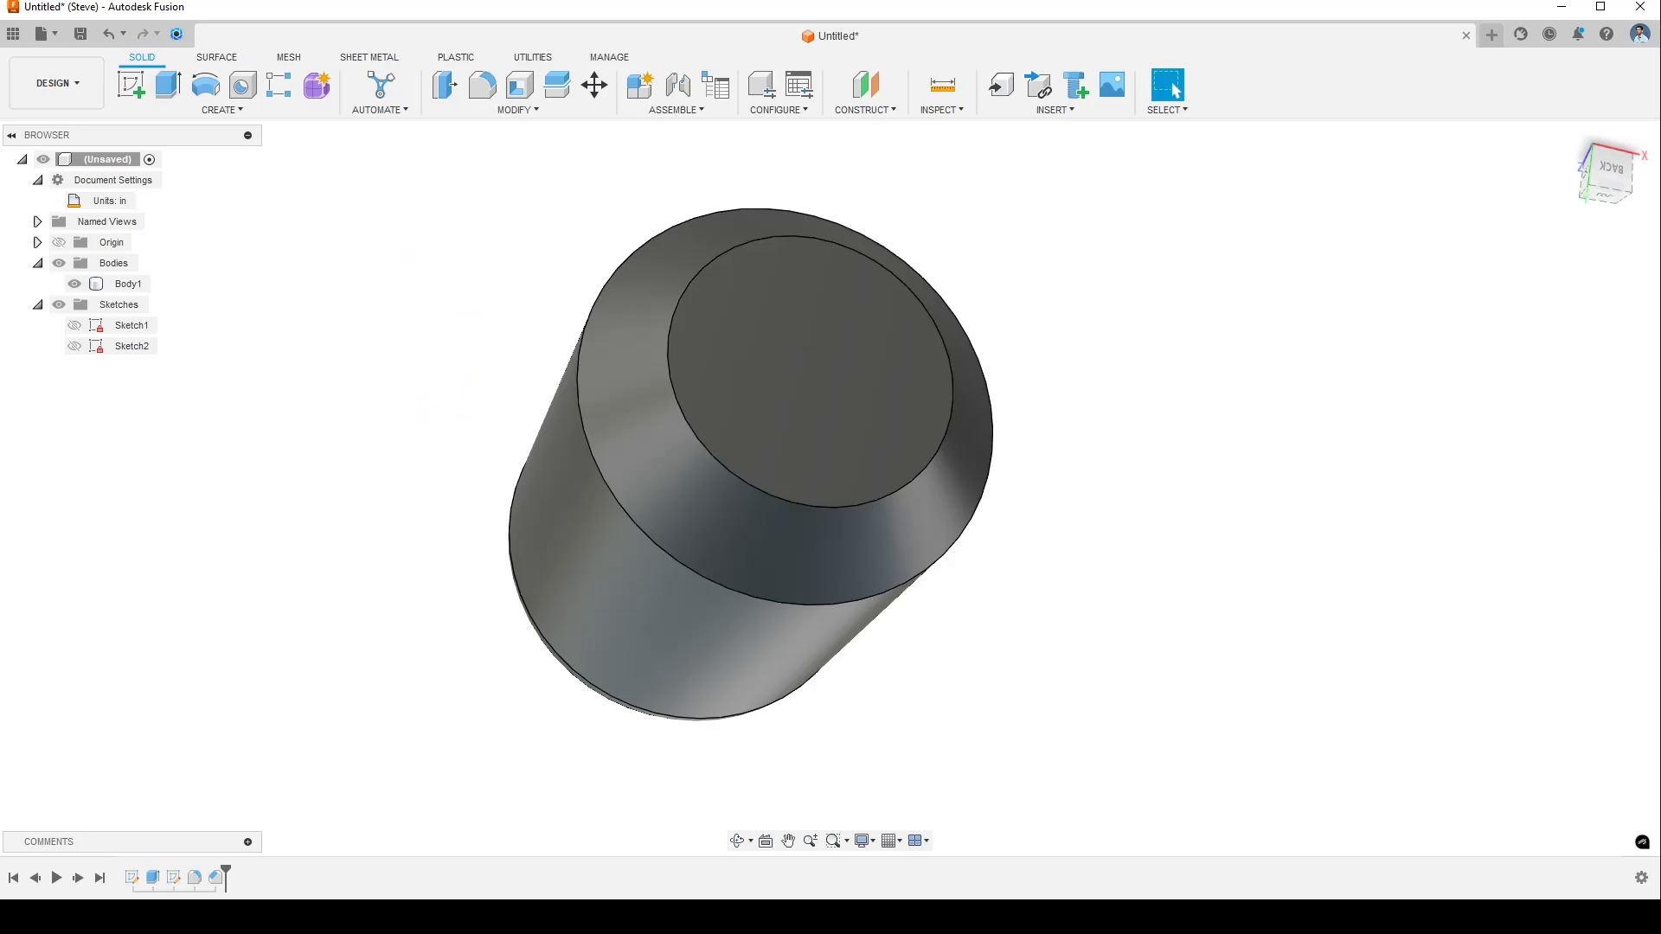
middle_click_drag(396, 313, 408, 332, "shift")
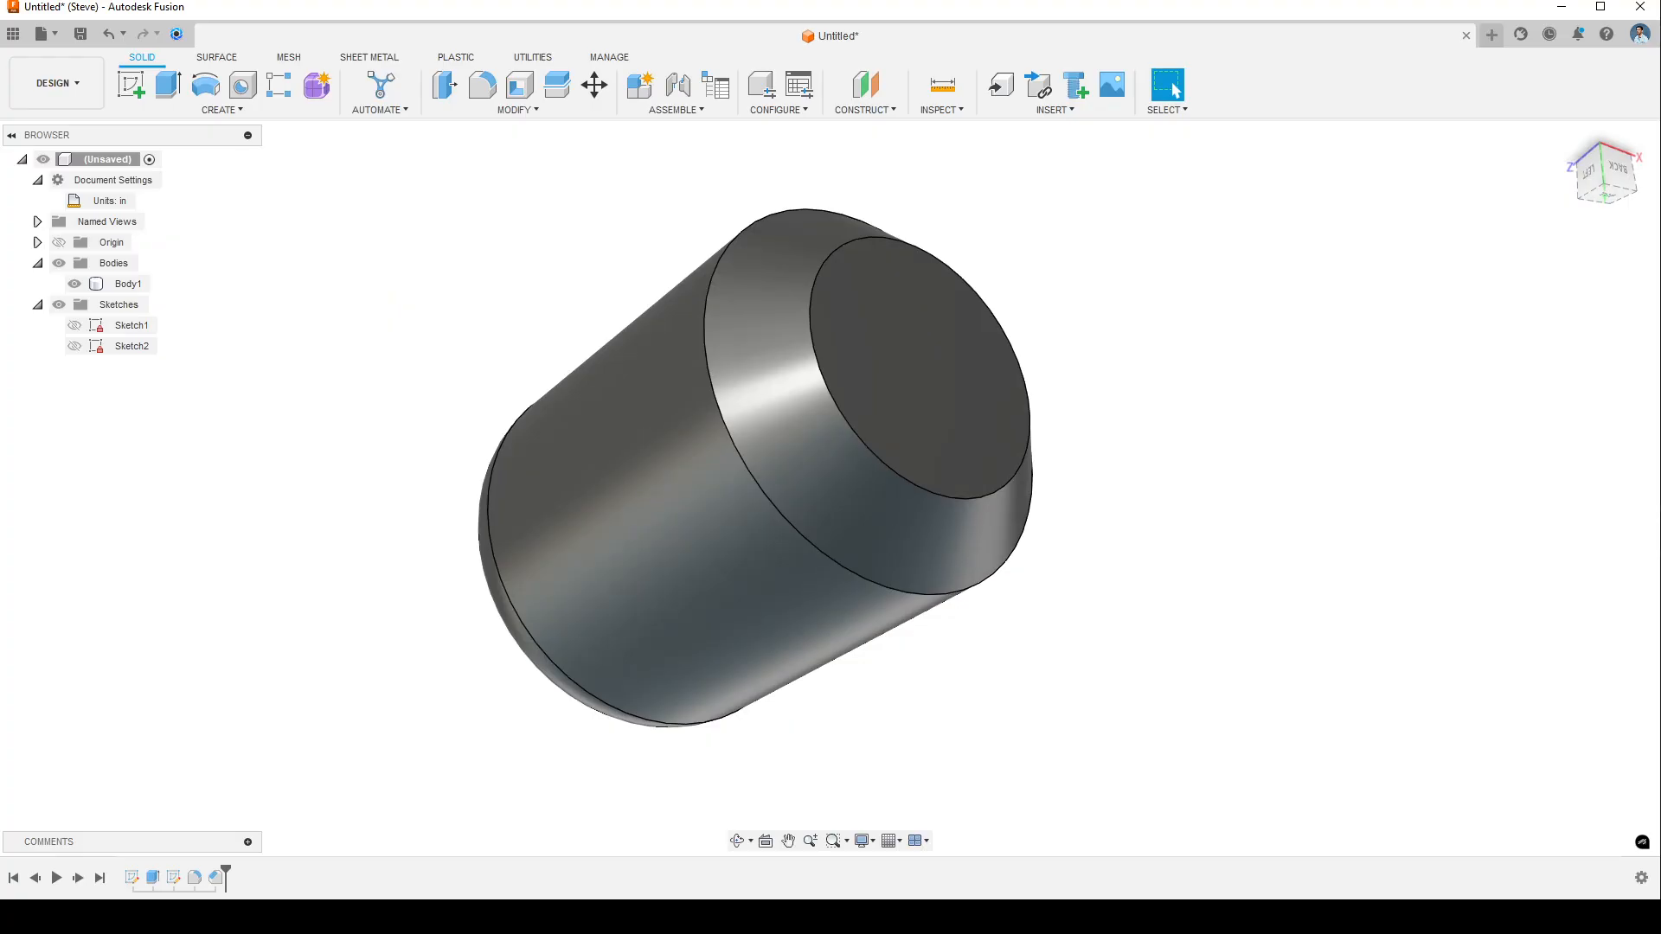